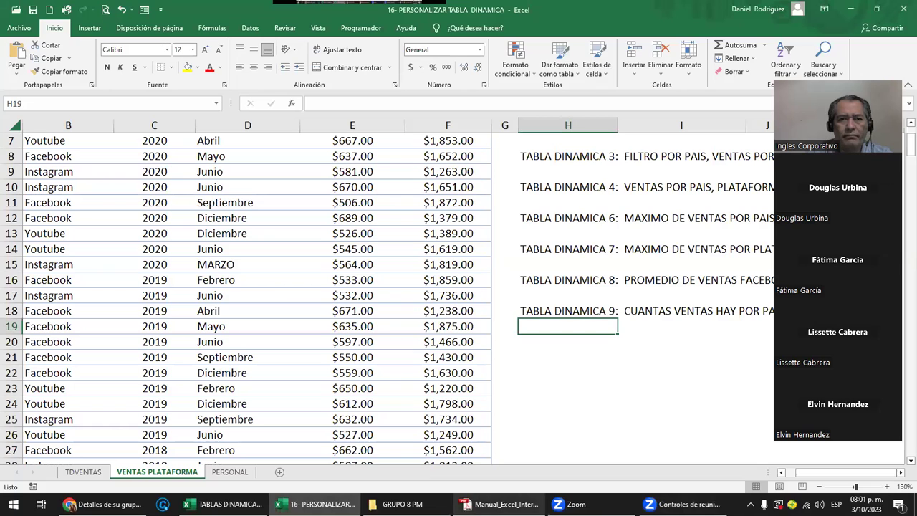
# Go from cell H24 to the TDVENTAS pivot-table sheet, then bring the Excel manual PDF forward
pyautogui.click(565, 403)
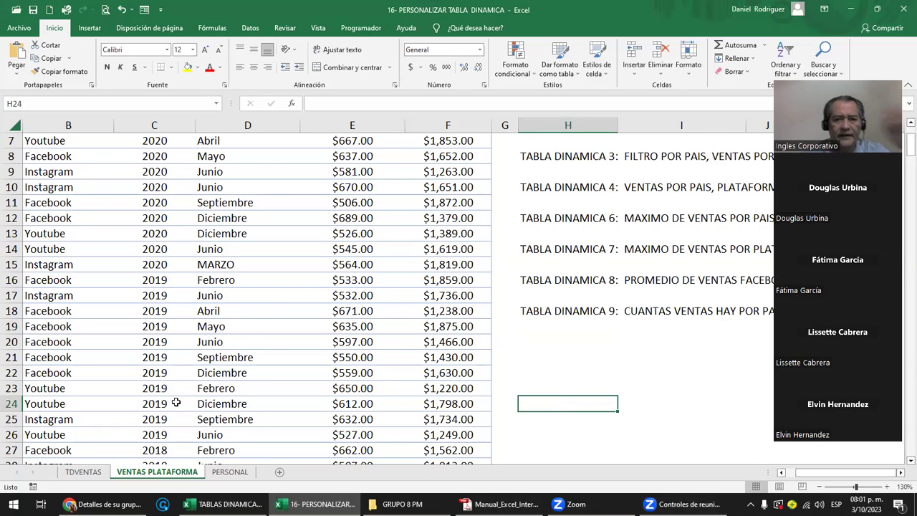
pyautogui.scroll(2, 176, 402)
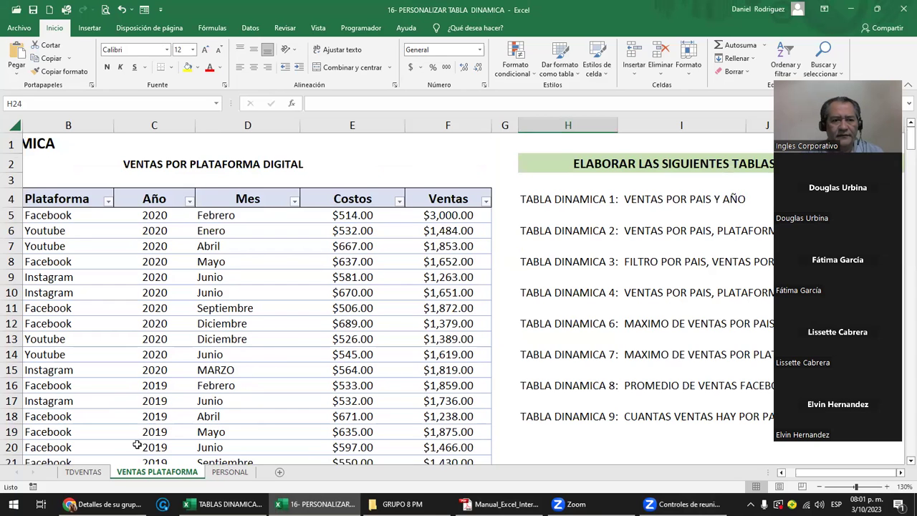
pyautogui.click(84, 472)
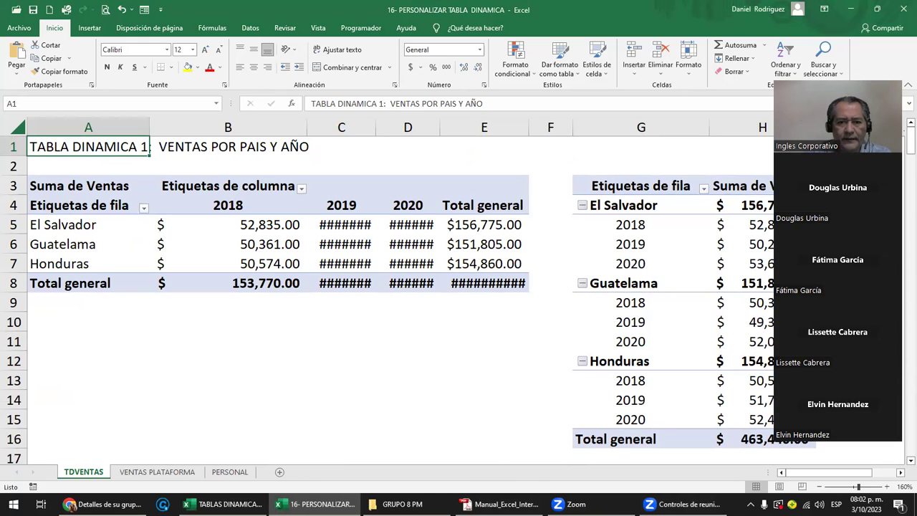
pyautogui.click(501, 504)
# Scroll the manual's table of contents to SEMANA 4 and jump to 'Personalizar tablas dinámicas'
pyautogui.scroll(-3, 559, 379)
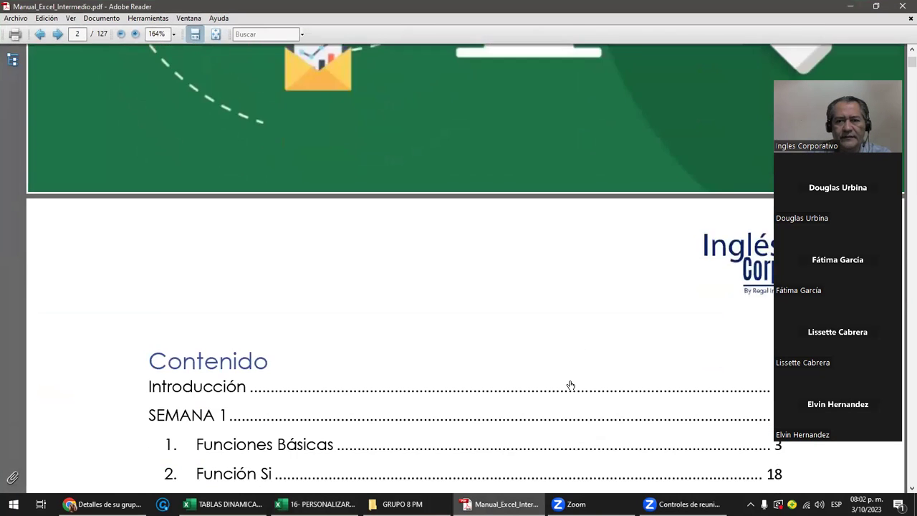
pyautogui.scroll(-3, 570, 385)
pyautogui.scroll(-1, 570, 385)
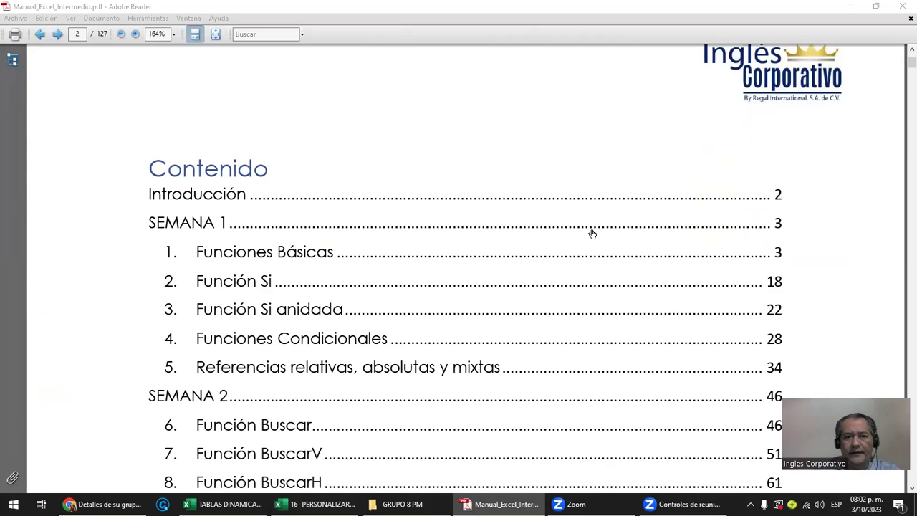
pyautogui.scroll(-12, 571, 241)
pyautogui.scroll(-2, 571, 241)
pyautogui.scroll(-3, 570, 243)
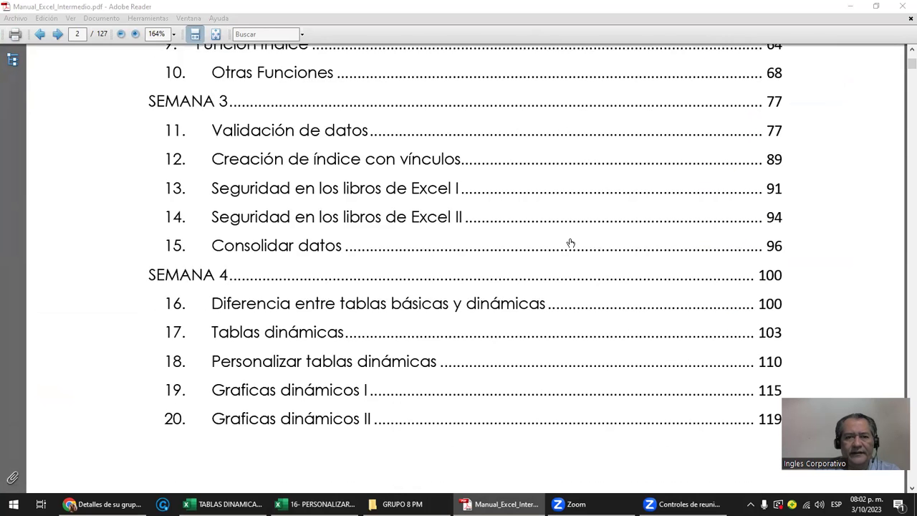
pyautogui.scroll(-1, 570, 243)
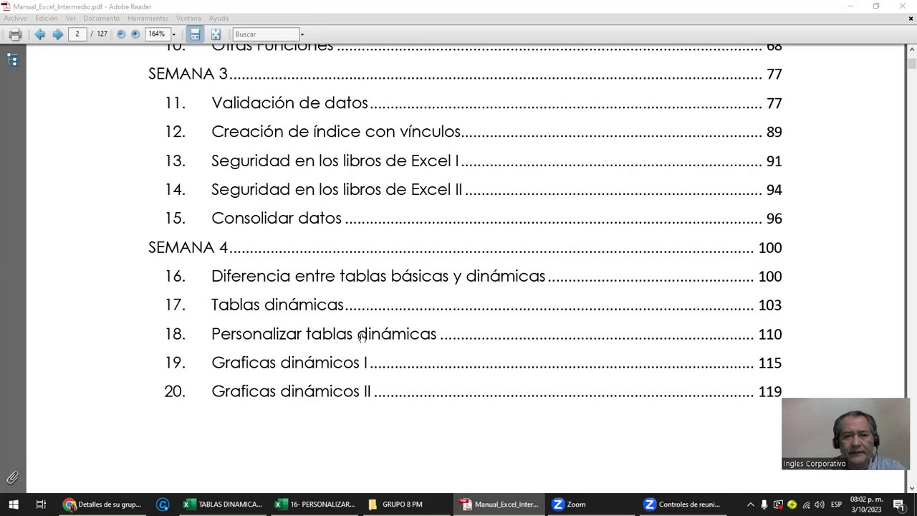
pyautogui.click(361, 335)
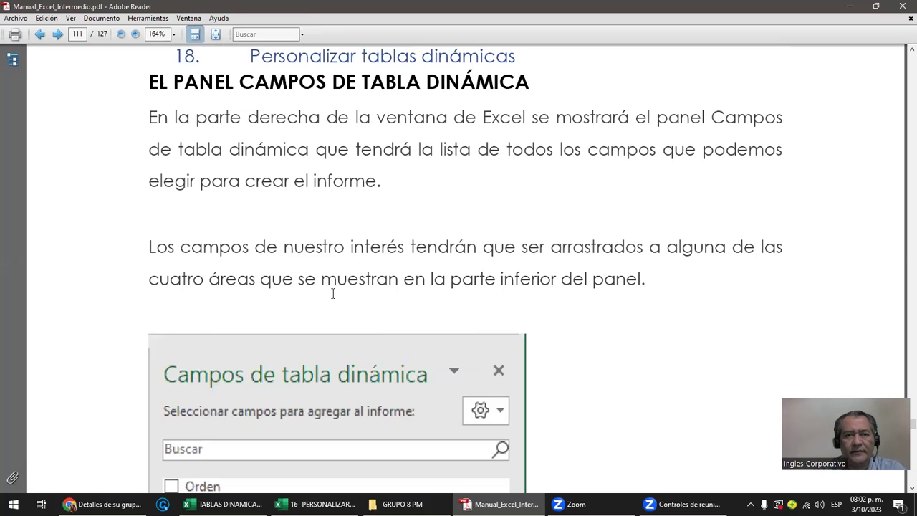
# Scroll to page 113 and highlight the TABLAS DINÁMICAS RECOMENDADAS heading
pyautogui.scroll(-2, 333, 294)
pyautogui.scroll(-3, 332, 294)
pyautogui.scroll(-1, 332, 294)
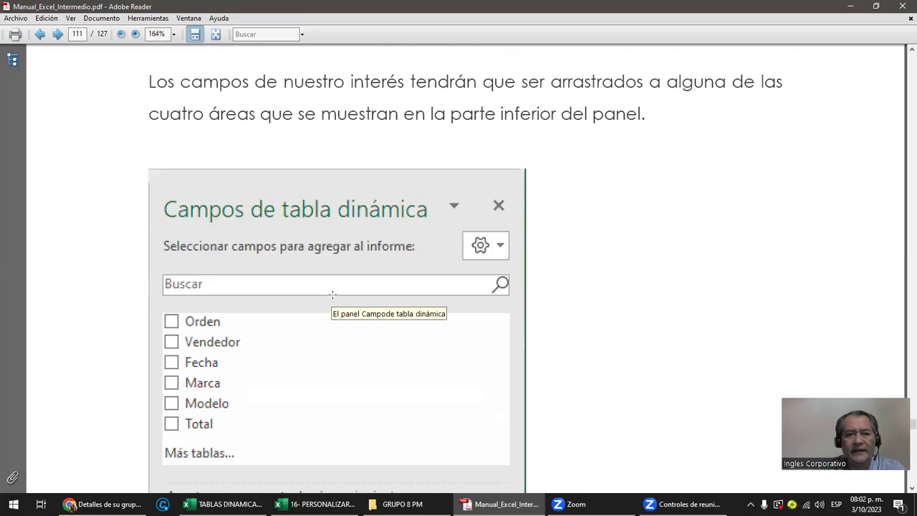
pyautogui.scroll(-2, 332, 294)
pyautogui.scroll(-1, 333, 294)
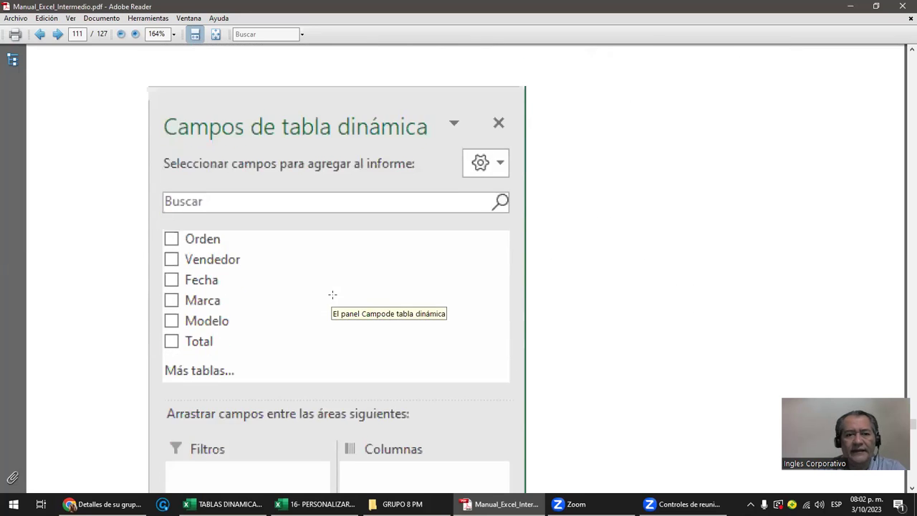
pyautogui.scroll(-1, 332, 294)
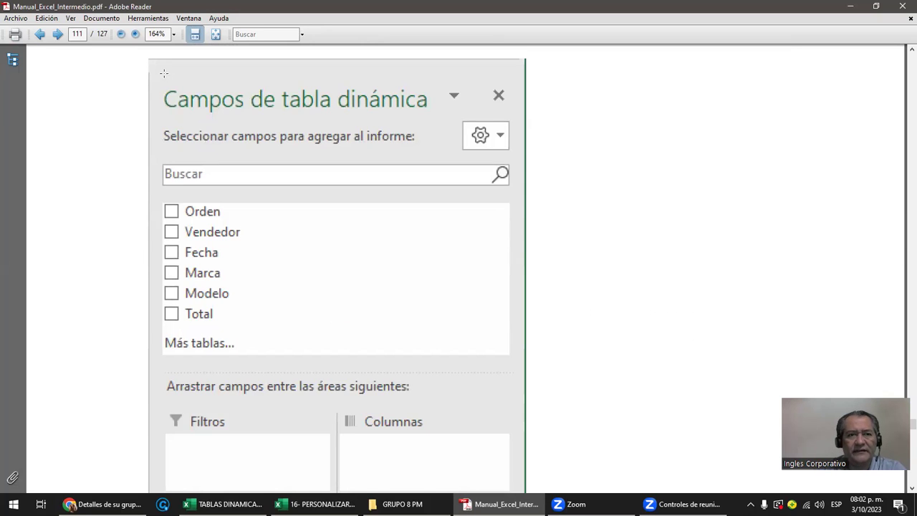
pyautogui.scroll(-5, 600, 172)
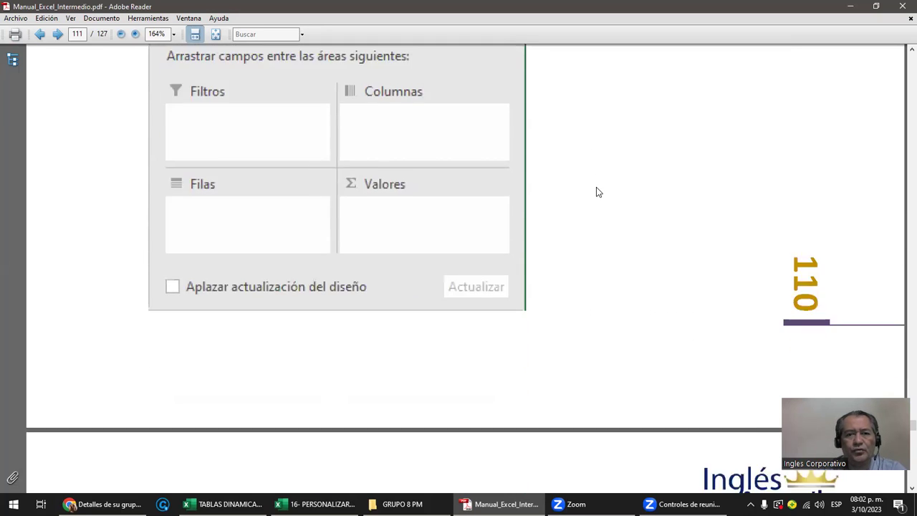
pyautogui.scroll(-5, 598, 190)
pyautogui.scroll(-5, 596, 194)
pyautogui.scroll(-3, 596, 194)
pyautogui.scroll(-4, 594, 192)
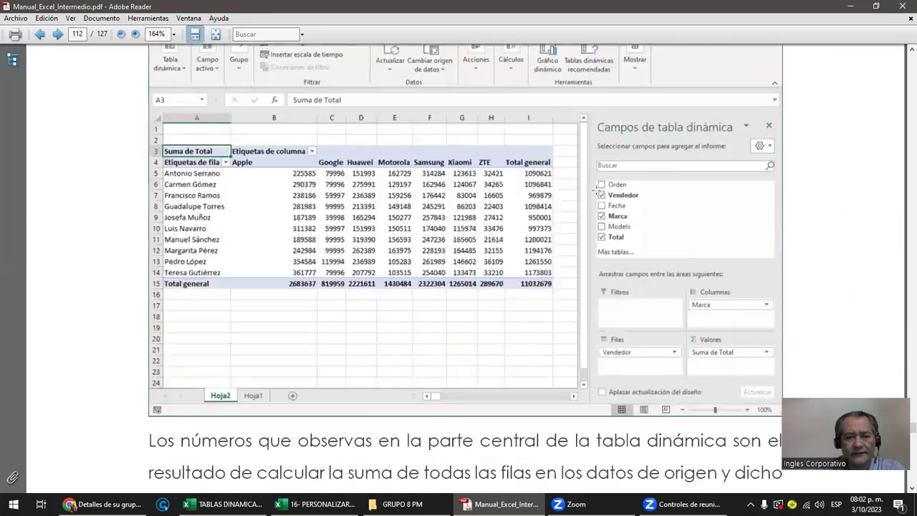
pyautogui.scroll(-7, 593, 191)
pyautogui.scroll(-6, 593, 191)
pyautogui.scroll(-7, 594, 194)
pyautogui.scroll(-4, 594, 194)
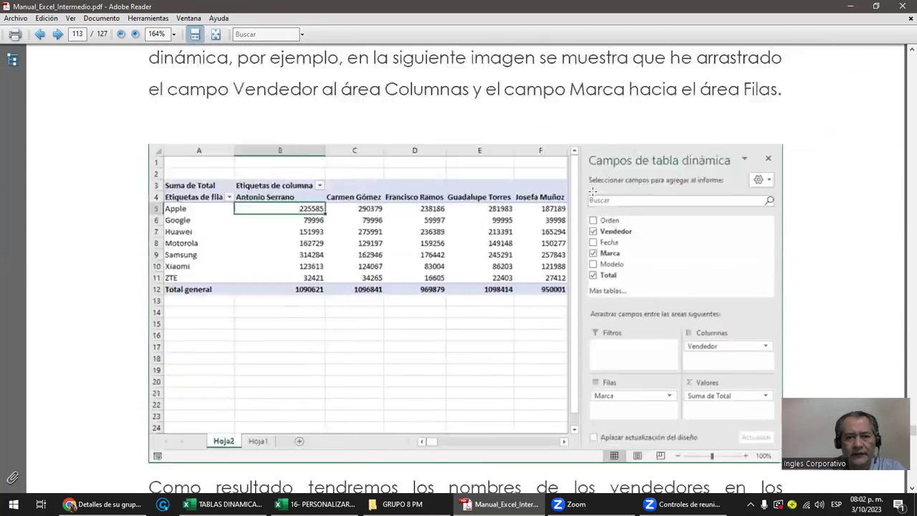
pyautogui.scroll(-6, 592, 190)
pyautogui.scroll(-3, 591, 191)
pyautogui.scroll(-1, 592, 191)
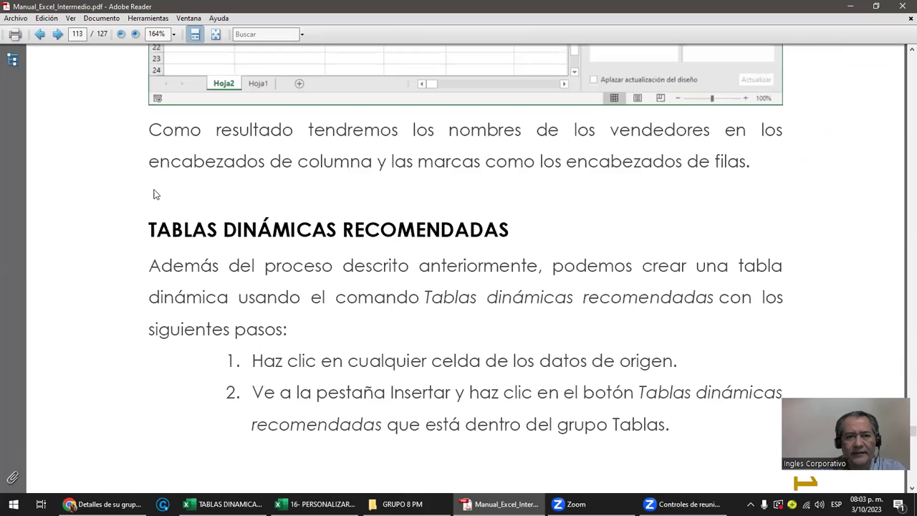
pyautogui.moveTo(149, 228); pyautogui.dragTo(510, 241)
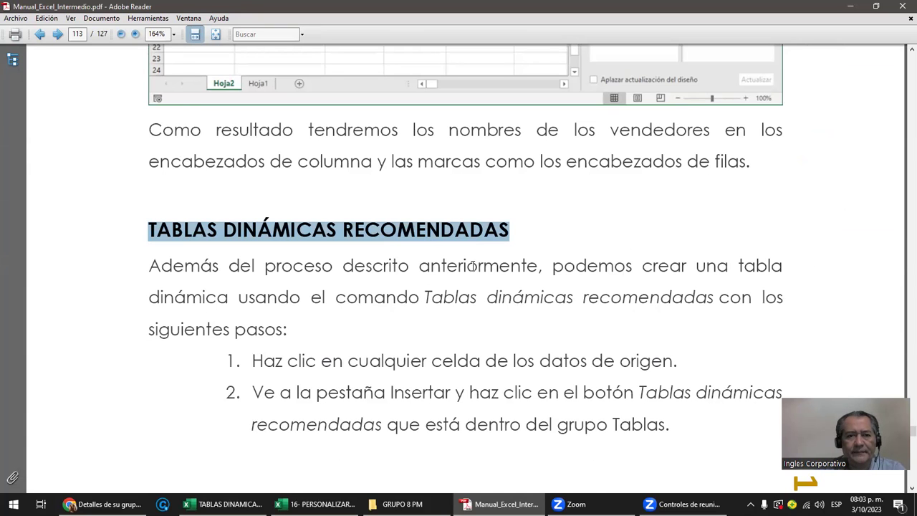
pyautogui.scroll(-3, 473, 266)
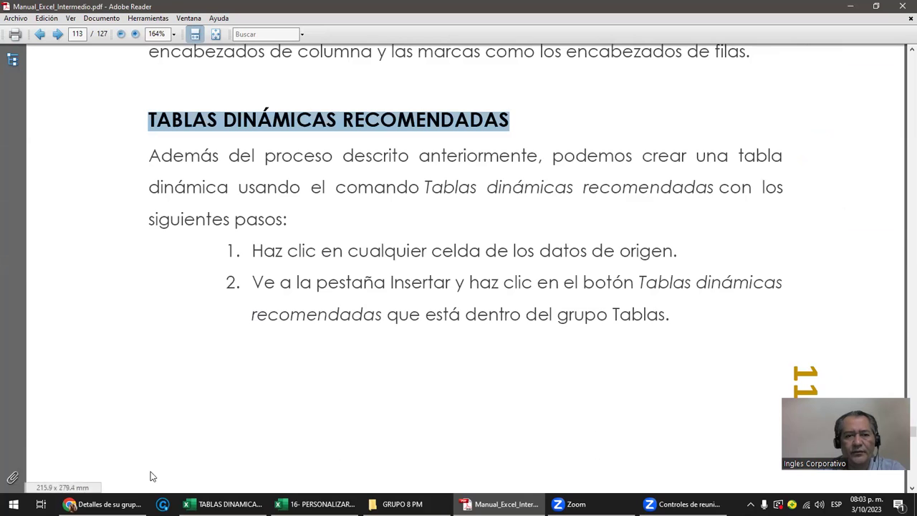
# Open the Laboratorio 3 course page in a maximized Chrome window
pyautogui.click(104, 503)
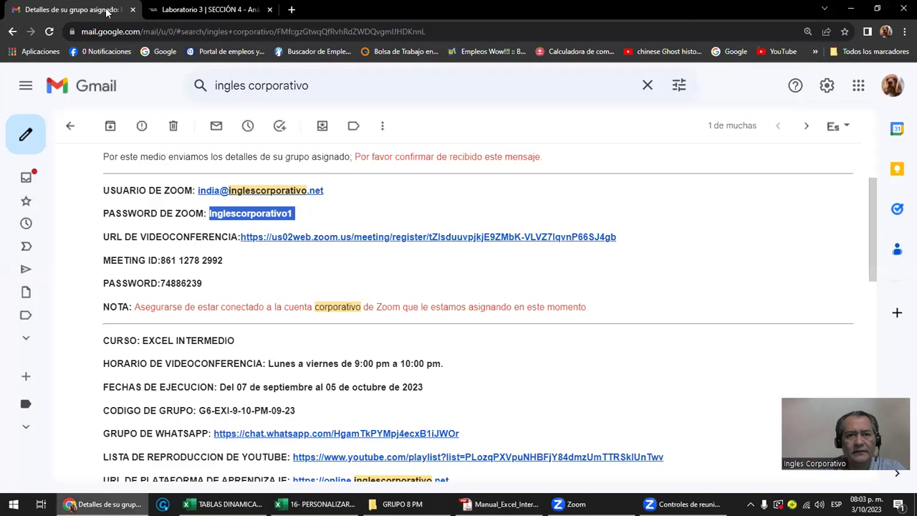
pyautogui.click(876, 8)
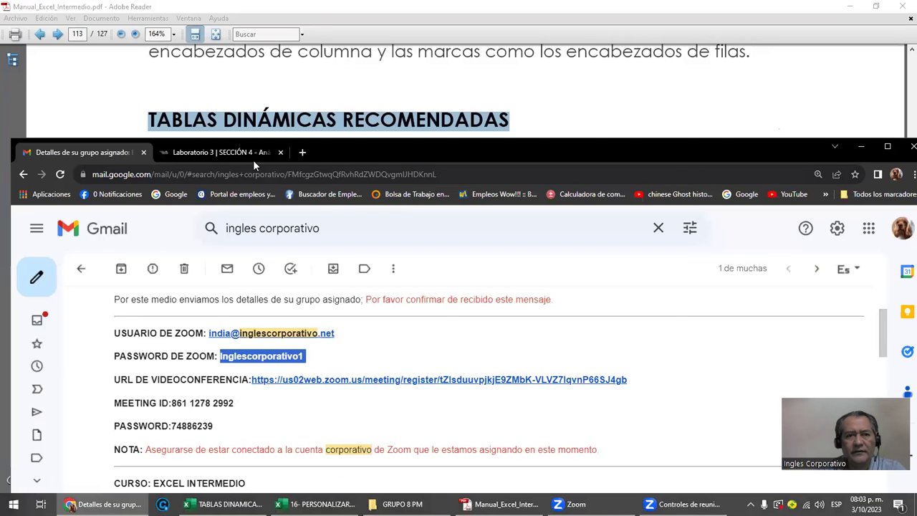
pyautogui.click(252, 151)
pyautogui.doubleClick(407, 148)
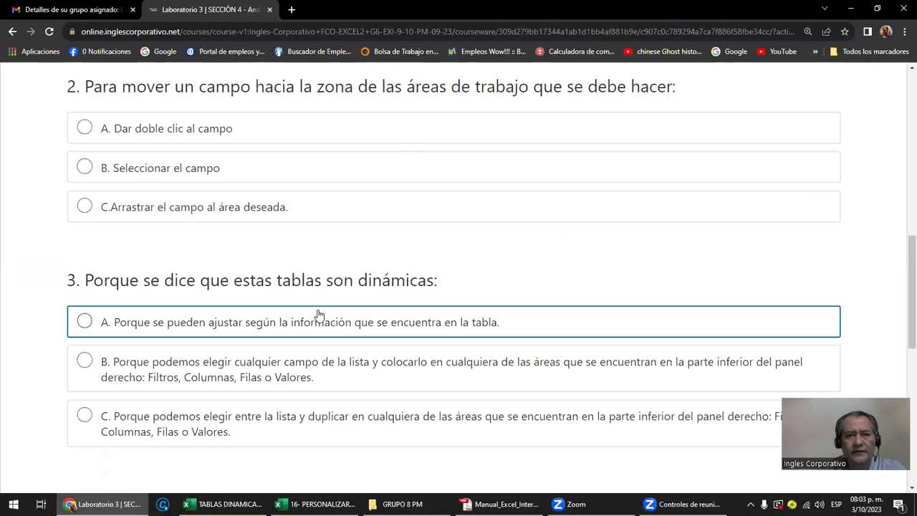
pyautogui.scroll(1, 356, 349)
pyautogui.scroll(7, 356, 350)
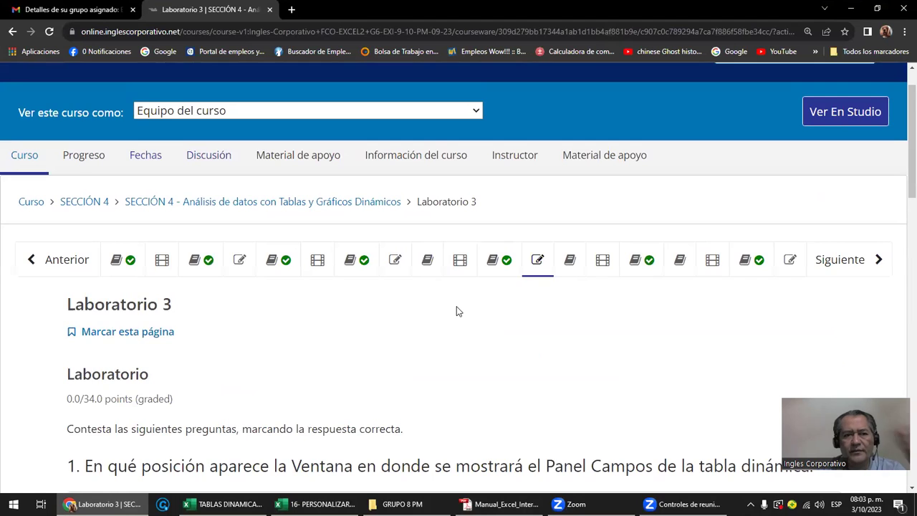
pyautogui.scroll(-1, 456, 311)
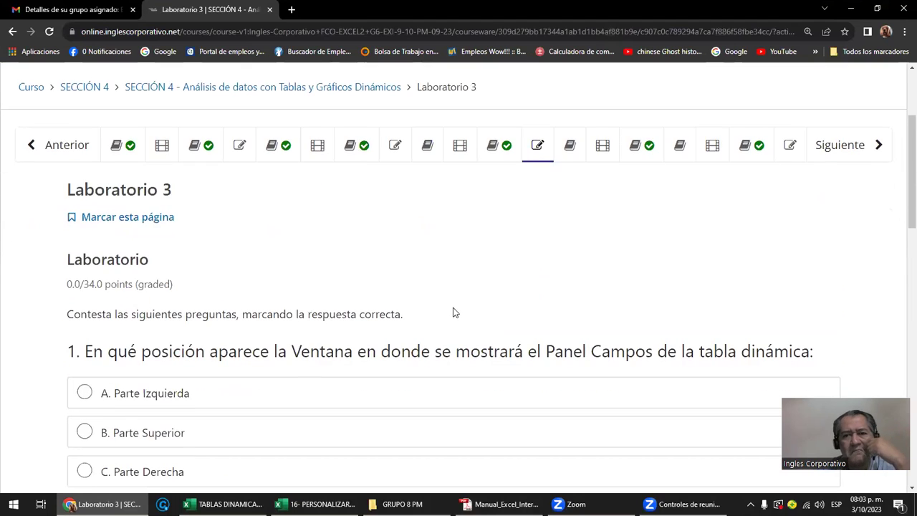
# Navigate the course units to lesson 4.3, Personalizar tablas dinámicas
pyautogui.click(830, 152)
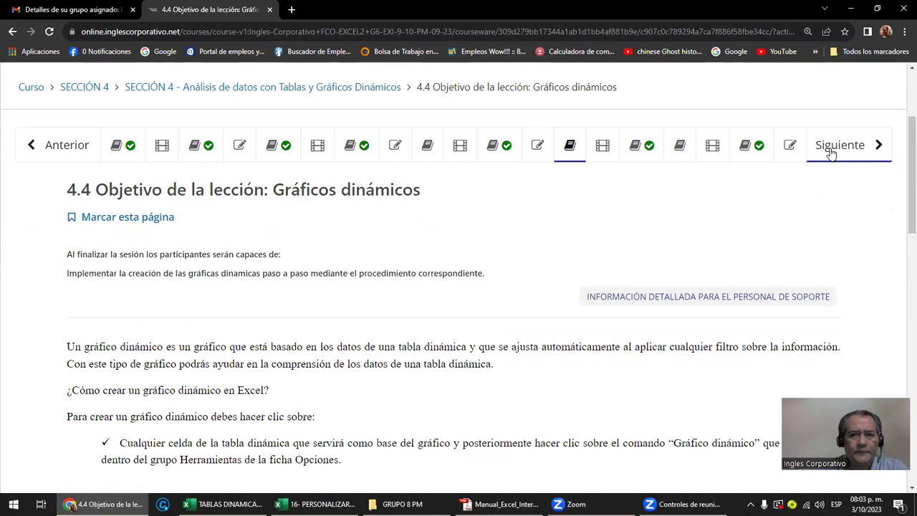
pyautogui.click(66, 152)
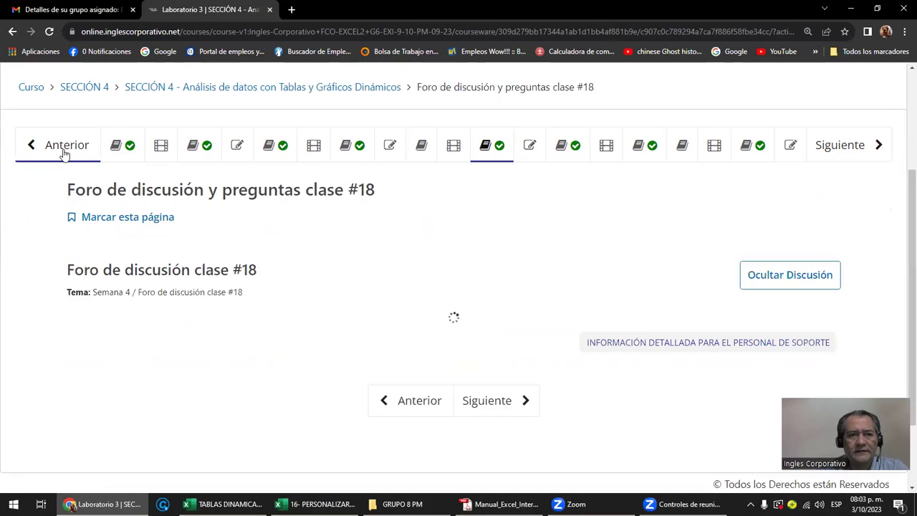
pyautogui.click(64, 153)
pyautogui.click(64, 152)
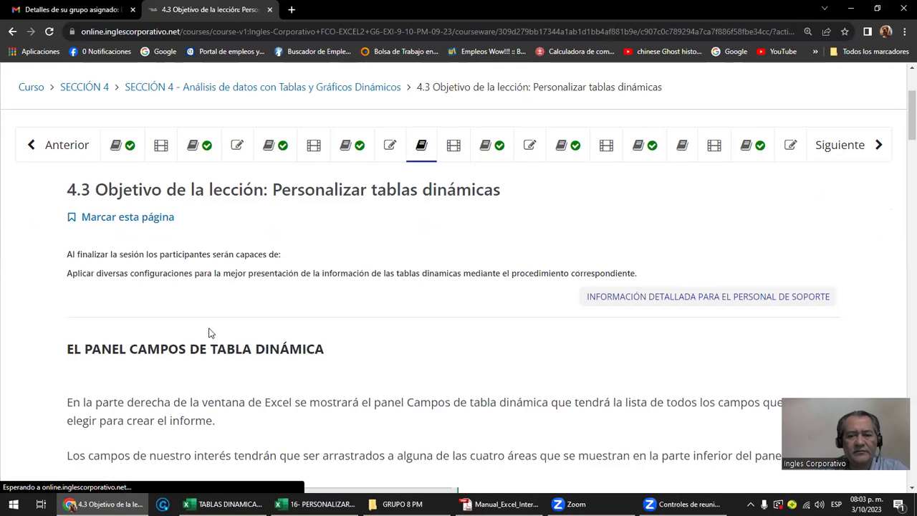
# Read down lesson 4.3's example pivot table of Total by Vendedor and Marca, then return to the topic workbook
pyautogui.scroll(-3, 210, 332)
pyautogui.scroll(-1, 210, 332)
pyautogui.scroll(-2, 211, 331)
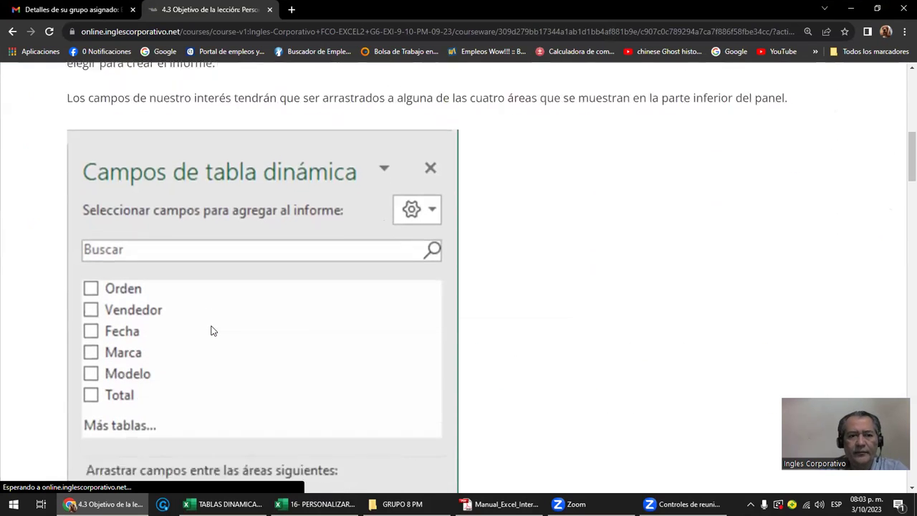
pyautogui.scroll(-3, 212, 331)
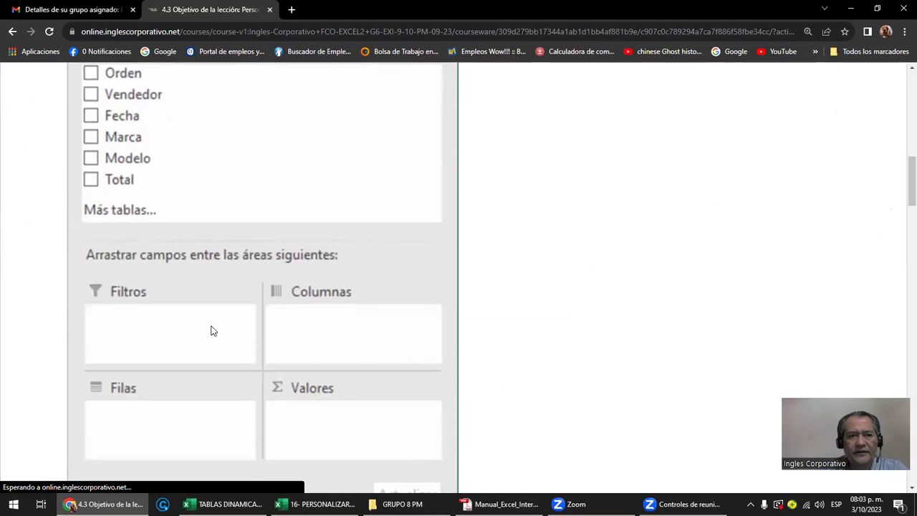
pyautogui.scroll(1, 212, 331)
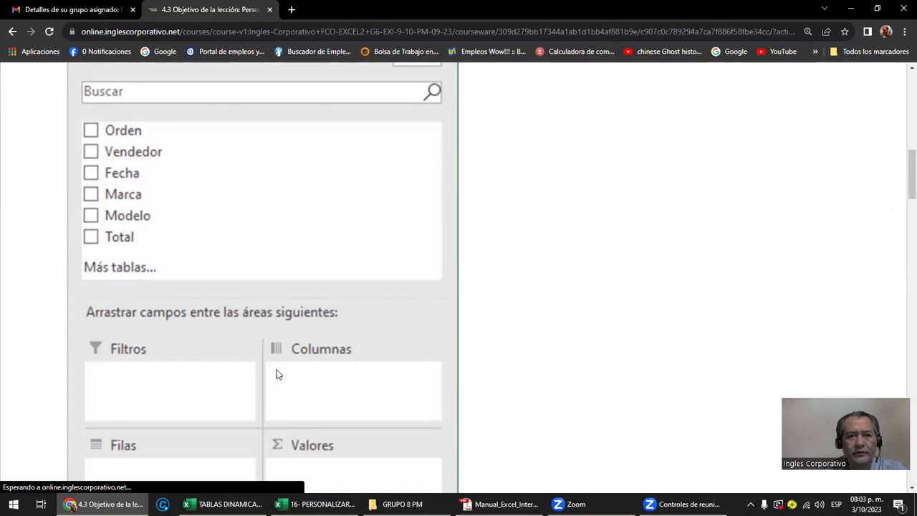
pyautogui.scroll(-1, 277, 374)
pyautogui.scroll(-4, 278, 371)
pyautogui.scroll(-2, 281, 369)
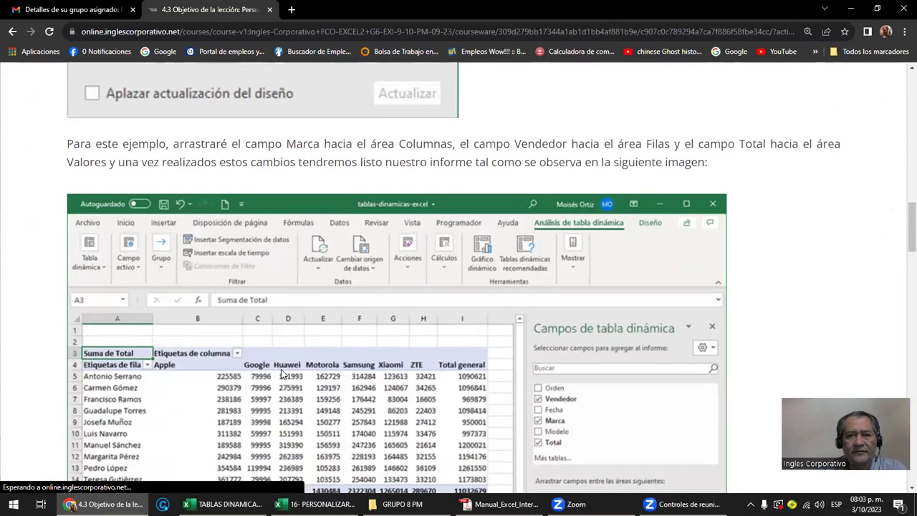
pyautogui.scroll(-1, 281, 369)
pyautogui.scroll(-1, 281, 369)
pyautogui.scroll(-2, 281, 369)
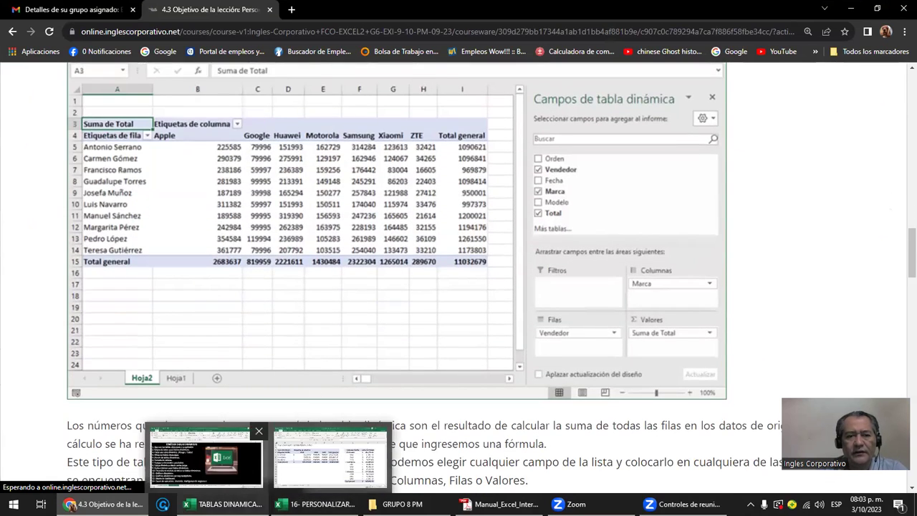
pyautogui.click(206, 456)
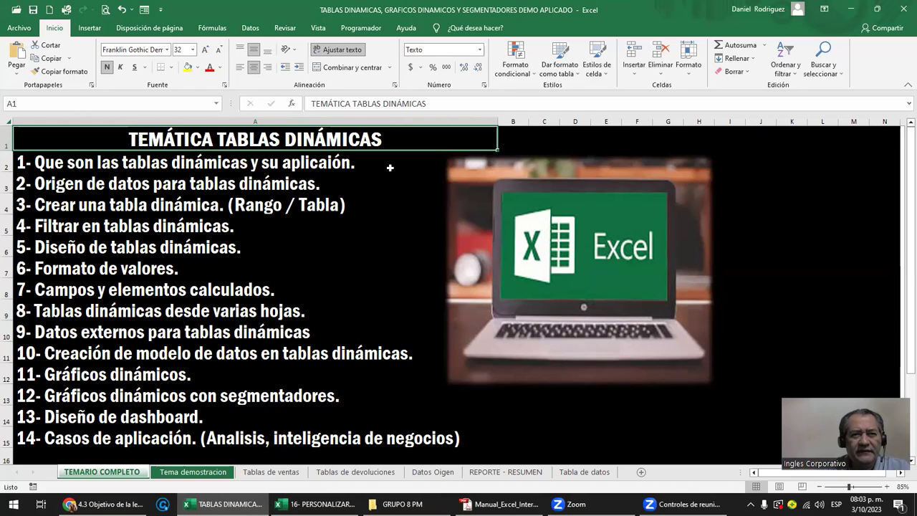
# Point out the first pivot-table topics in A2 and A3, then minimize Excel to reveal the course
pyautogui.click(44, 455)
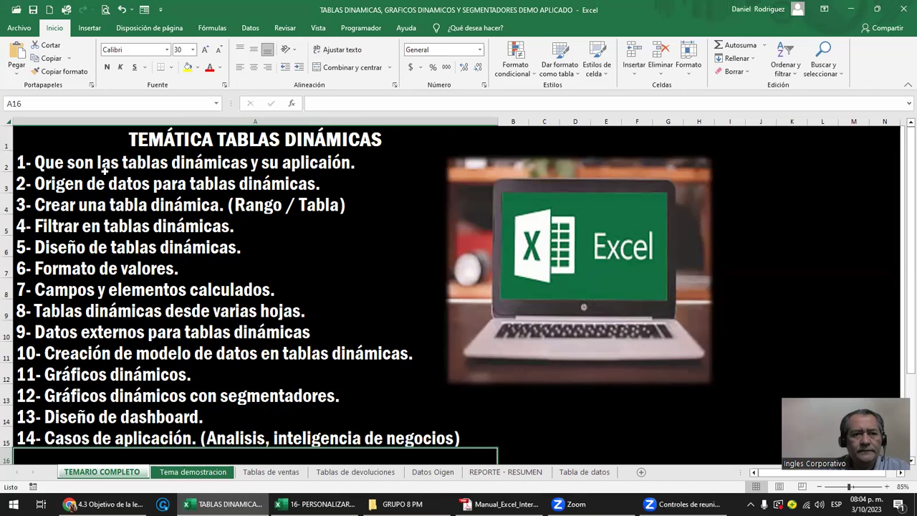
pyautogui.click(57, 165)
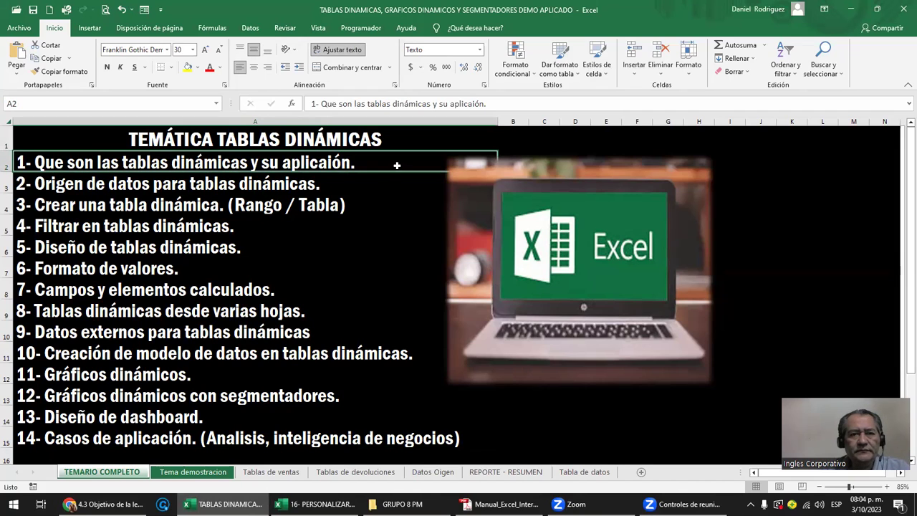
pyautogui.click(155, 184)
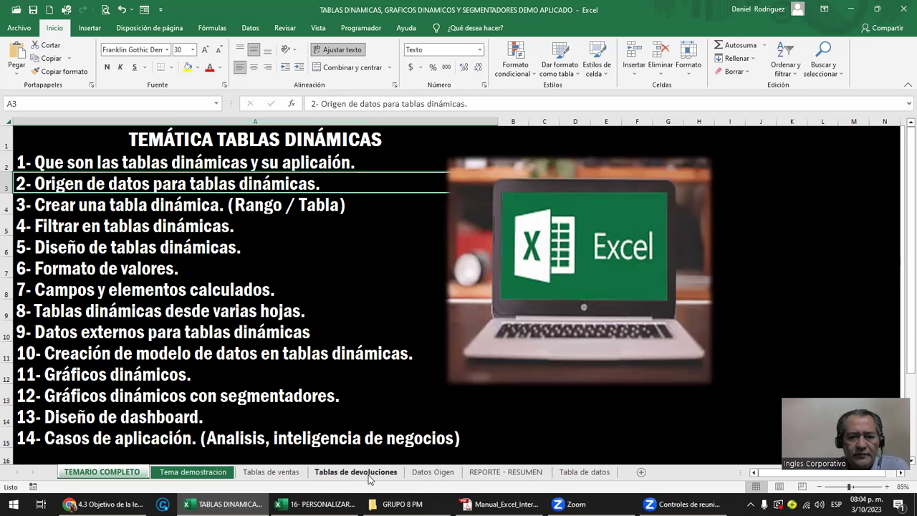
pyautogui.click(226, 504)
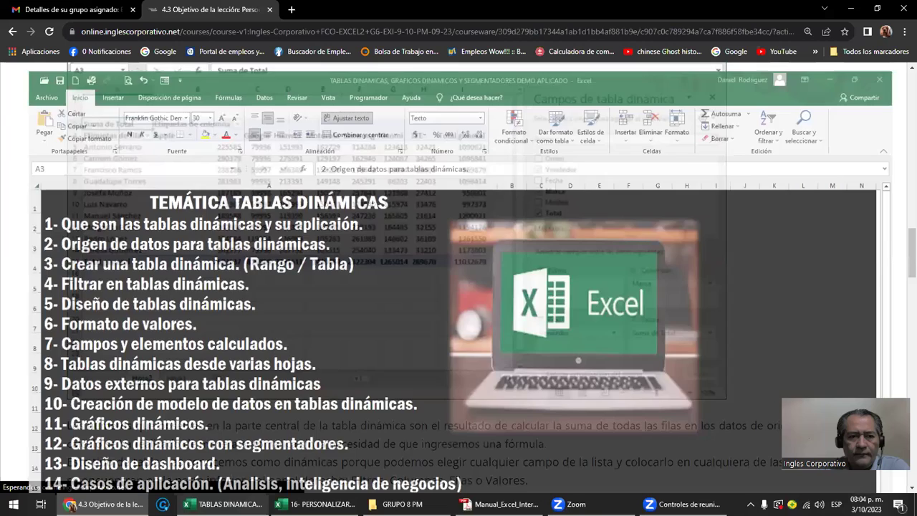
# Show the VENTAS PLATAFORMA sales table's header row, then return to the topic workbook
pyautogui.click(225, 504)
pyautogui.click(316, 504)
pyautogui.click(157, 472)
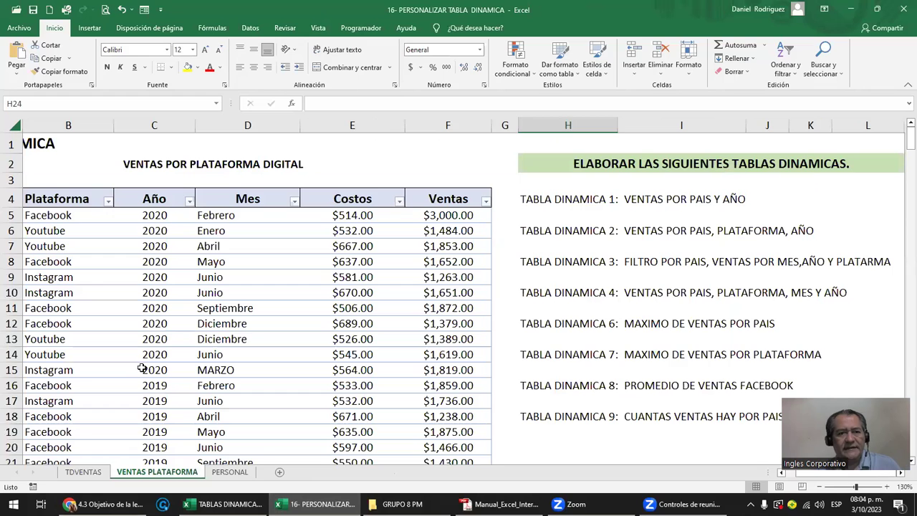
pyautogui.click(63, 201)
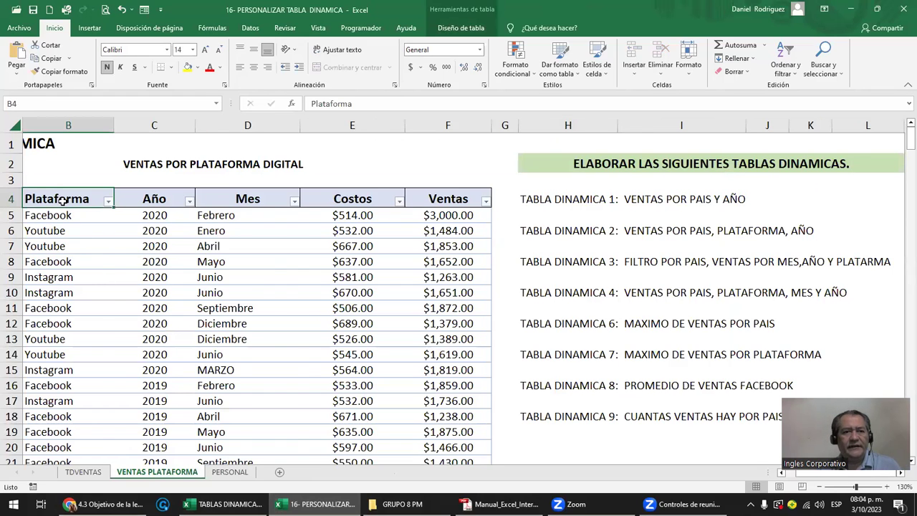
pyautogui.press('Left')
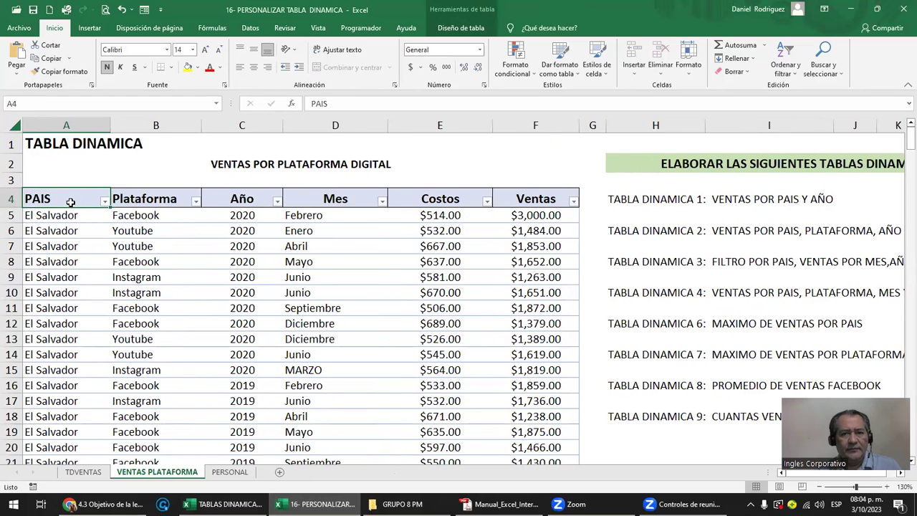
pyautogui.moveTo(71, 202); pyautogui.dragTo(495, 197)
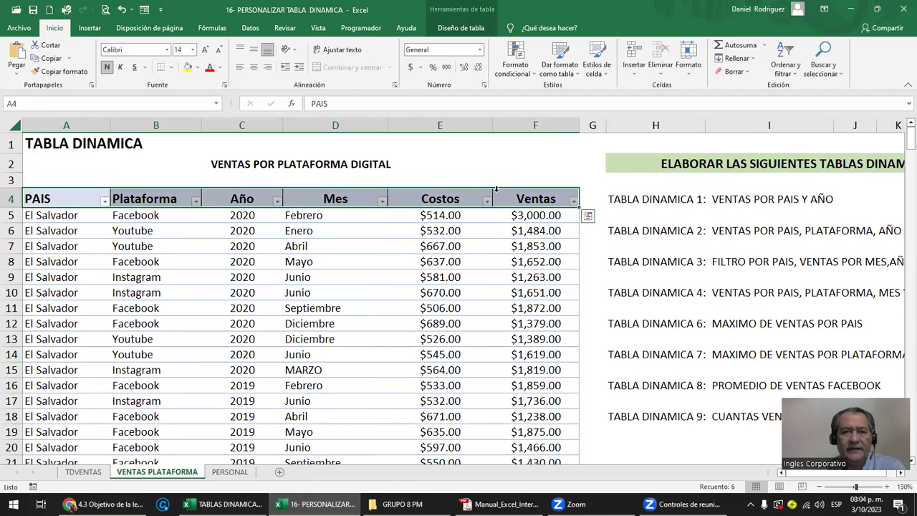
pyautogui.click(525, 176)
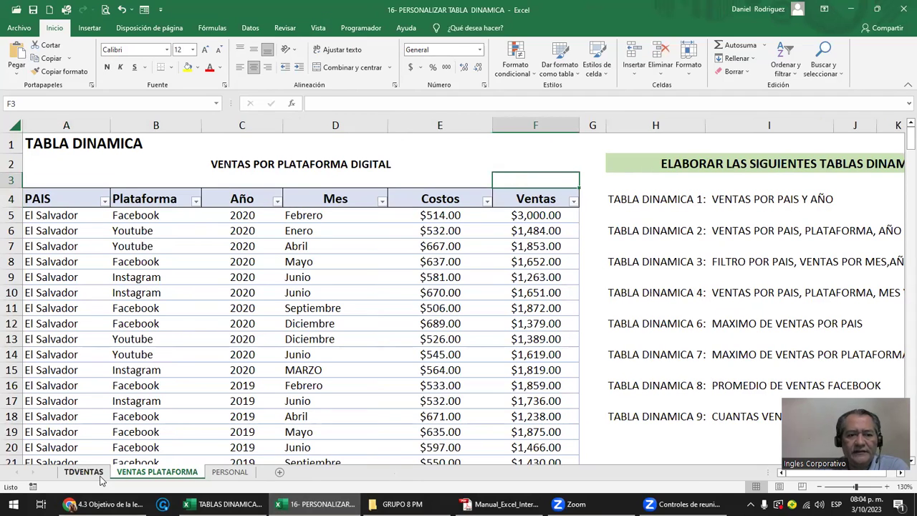
pyautogui.moveTo(315, 503)
pyautogui.click(222, 503)
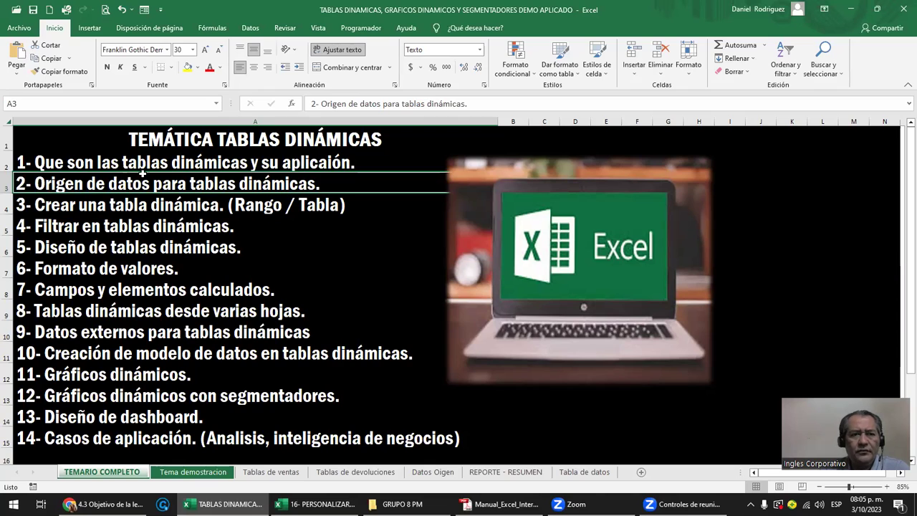
# Enlarge the laptop picture taller, wider and upward
pyautogui.click(73, 207)
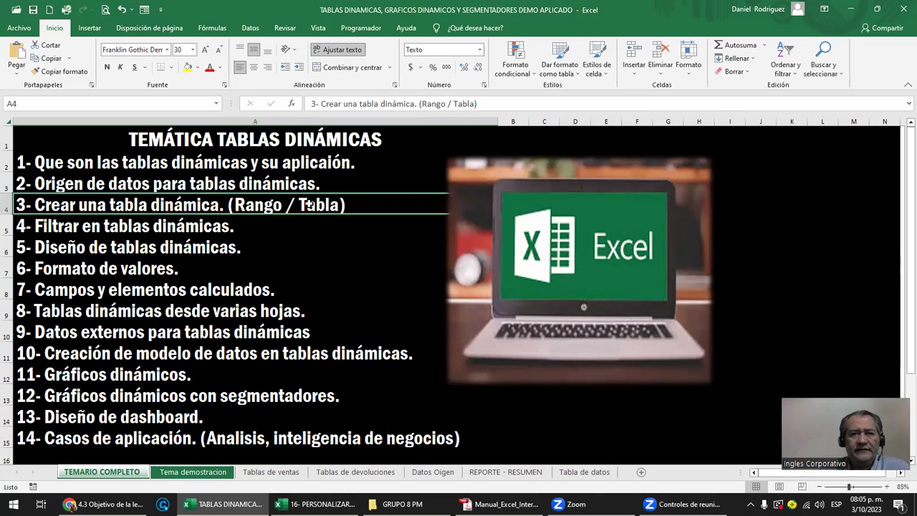
pyautogui.click(576, 289)
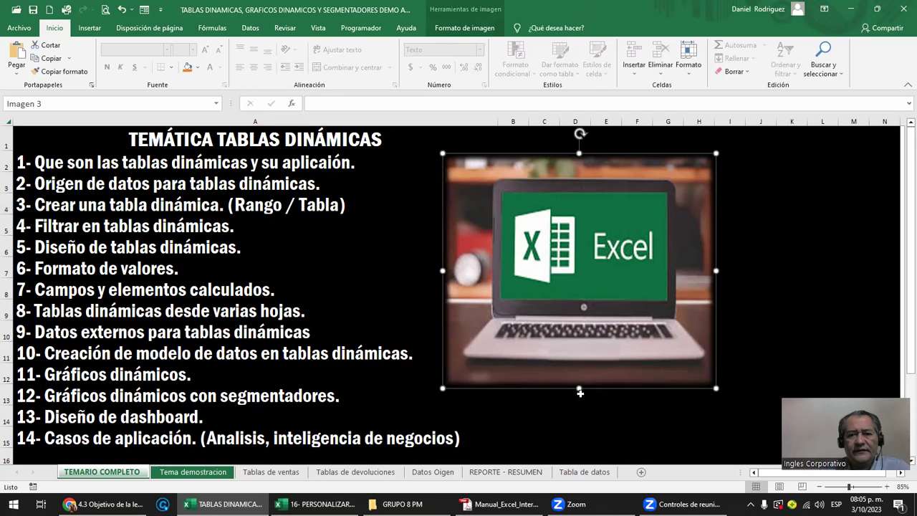
pyautogui.moveTo(581, 393); pyautogui.dragTo(582, 414)
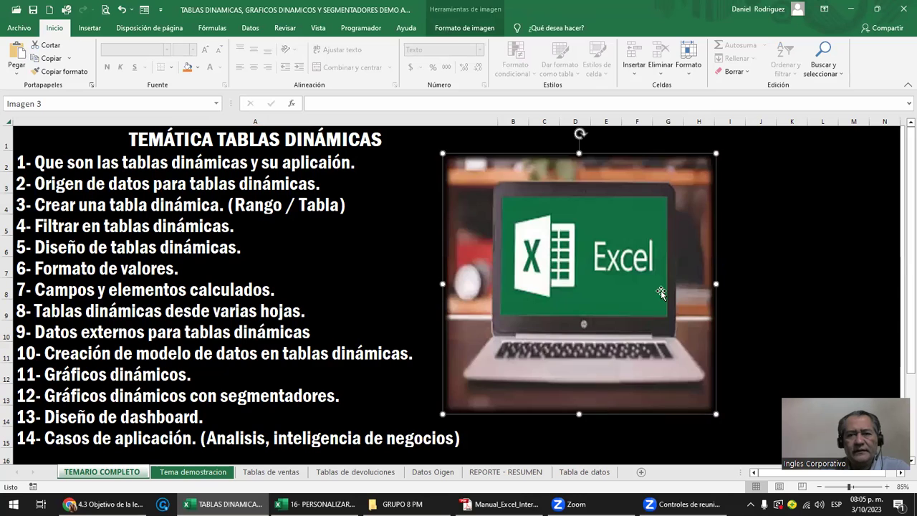
pyautogui.moveTo(716, 283); pyautogui.dragTo(735, 283)
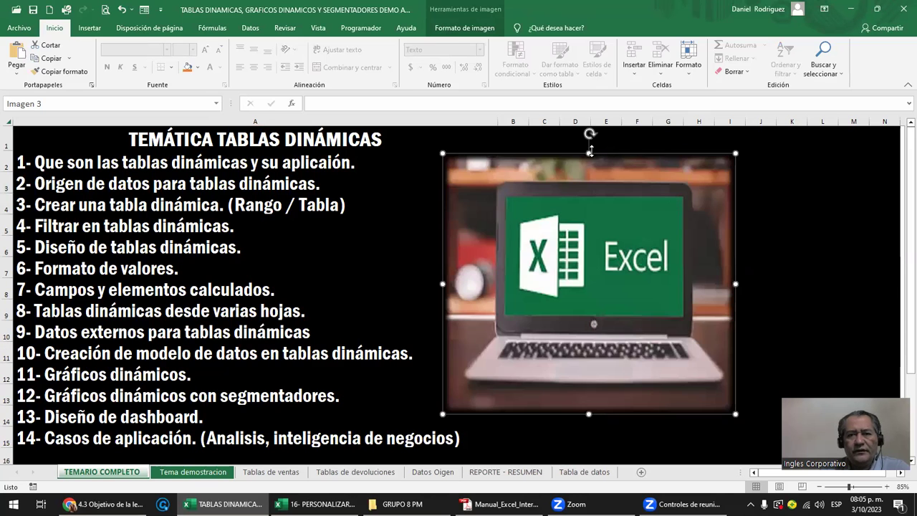
pyautogui.moveTo(589, 150); pyautogui.dragTo(589, 141)
pyautogui.click(801, 209)
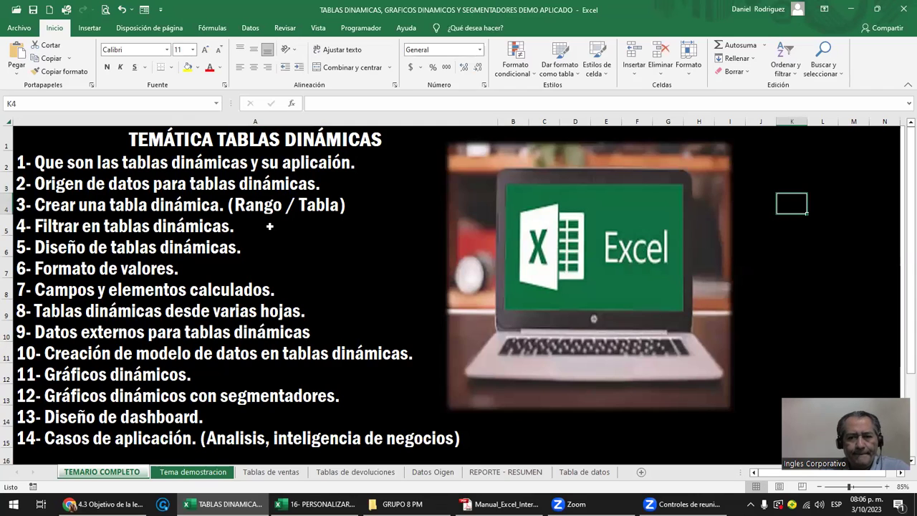
# Colour topics 4–6 (A5:A7) red, then switch to the 16- PERSONALIZAR TABLA DINAMICA workbook
pyautogui.click(91, 211)
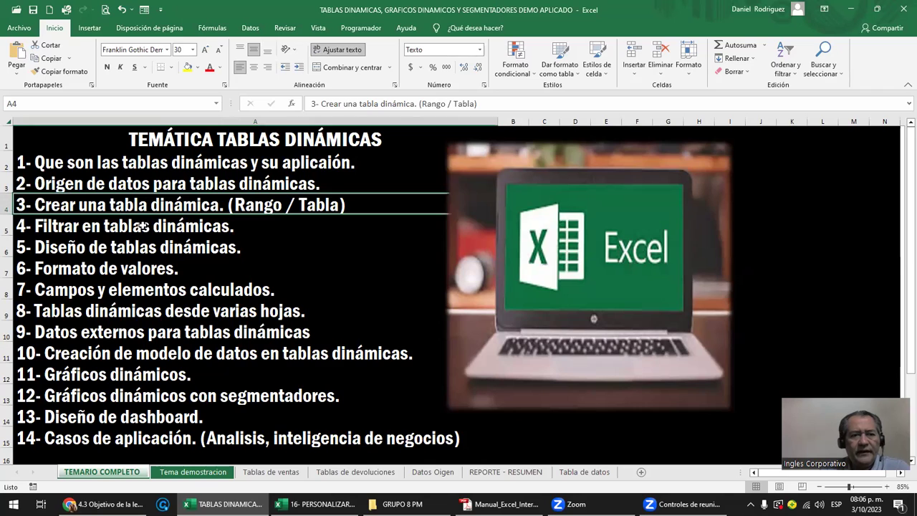
pyautogui.click(133, 227)
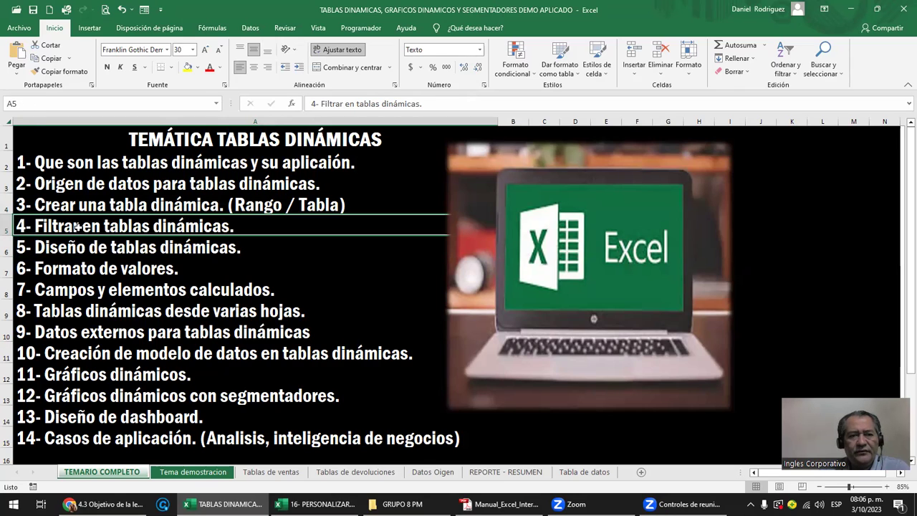
pyautogui.moveTo(76, 227); pyautogui.dragTo(87, 263)
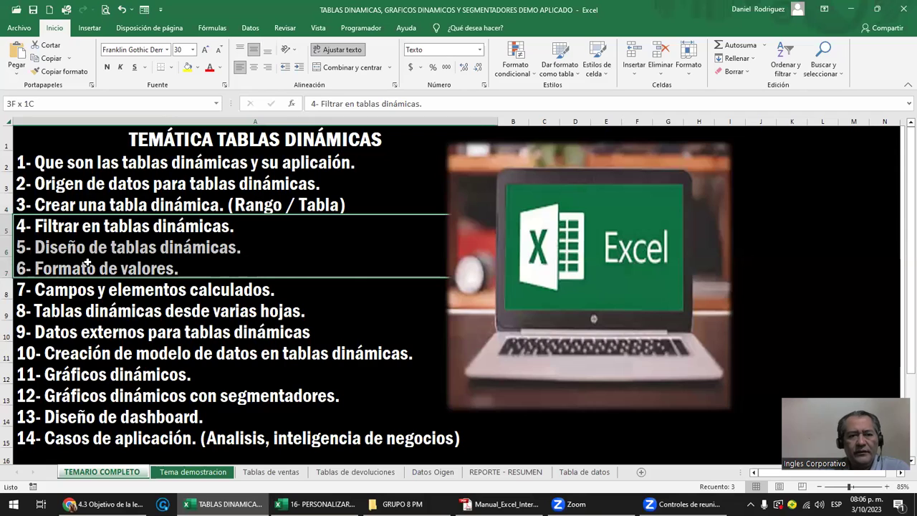
pyautogui.moveTo(87, 265); pyautogui.dragTo(87, 265)
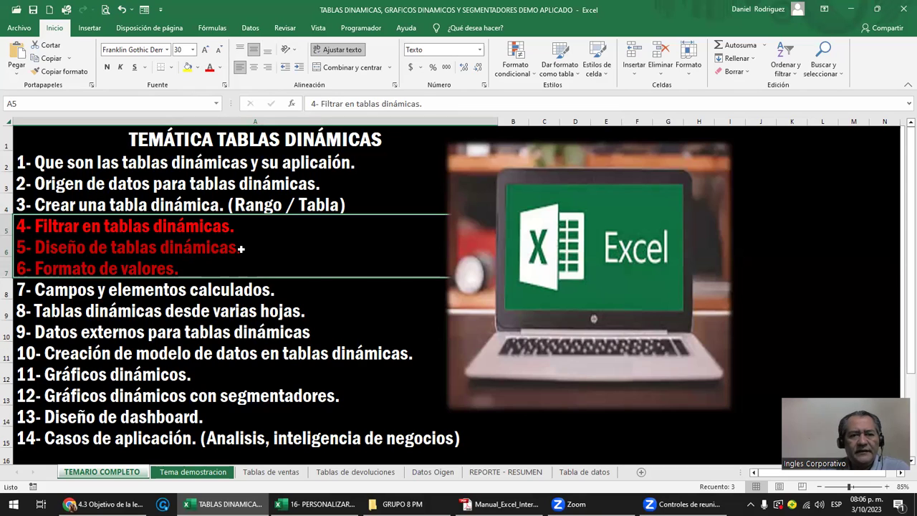
pyautogui.click(241, 249)
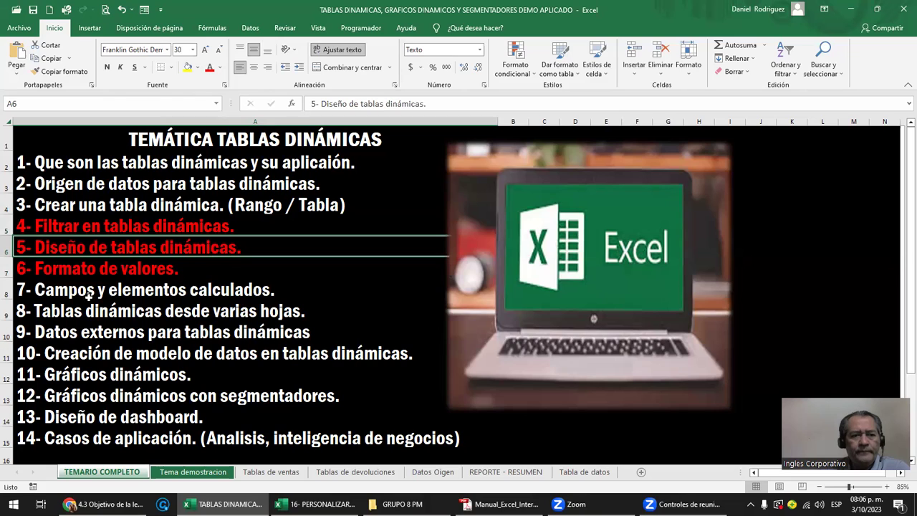
pyautogui.click(287, 290)
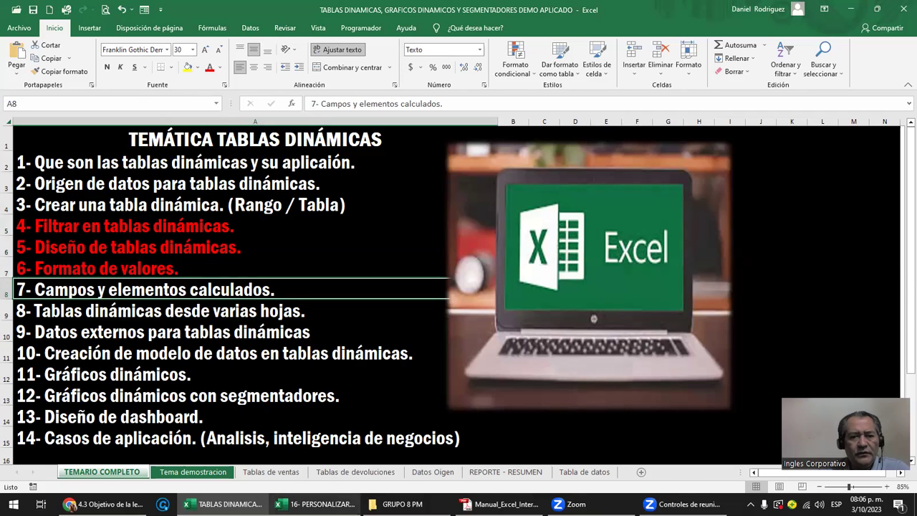
pyautogui.click(315, 504)
# Insert a new column G headed 'Ganancia' beside Ventas
pyautogui.click(544, 199)
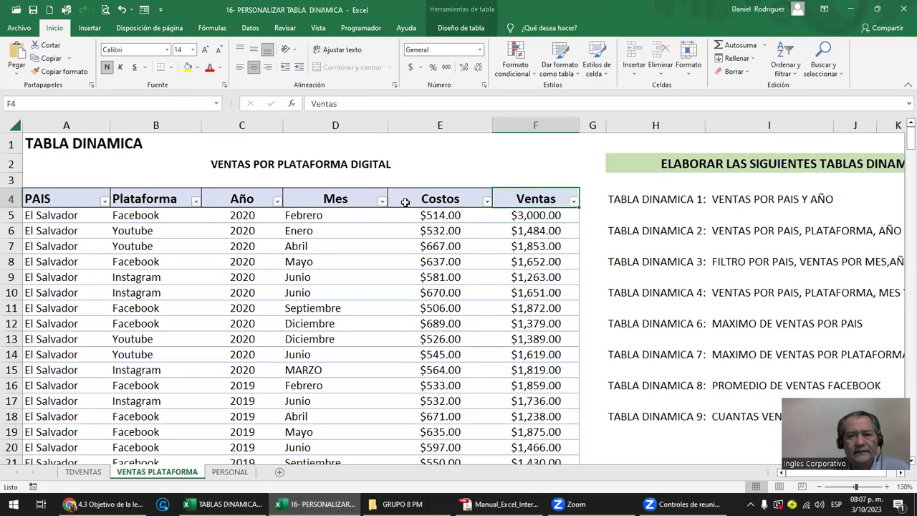
pyautogui.click(589, 193)
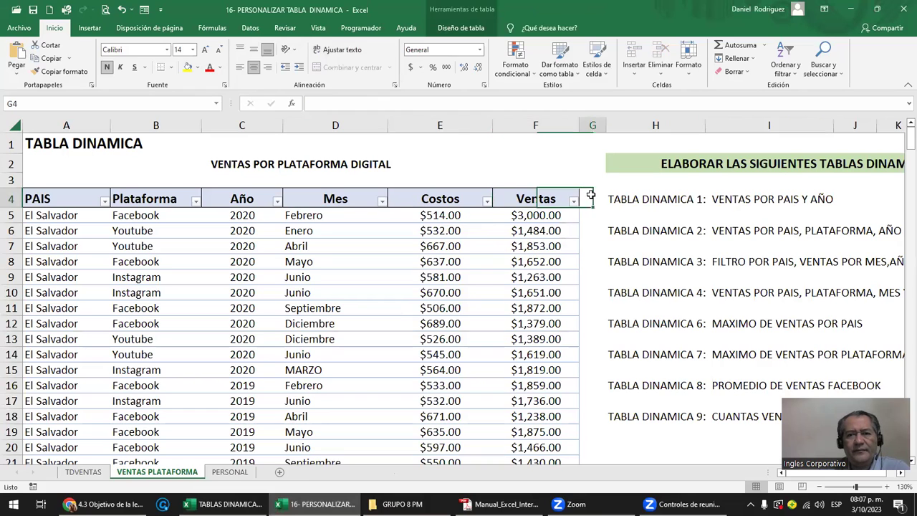
pyautogui.click(594, 121)
pyautogui.rightClick(595, 123)
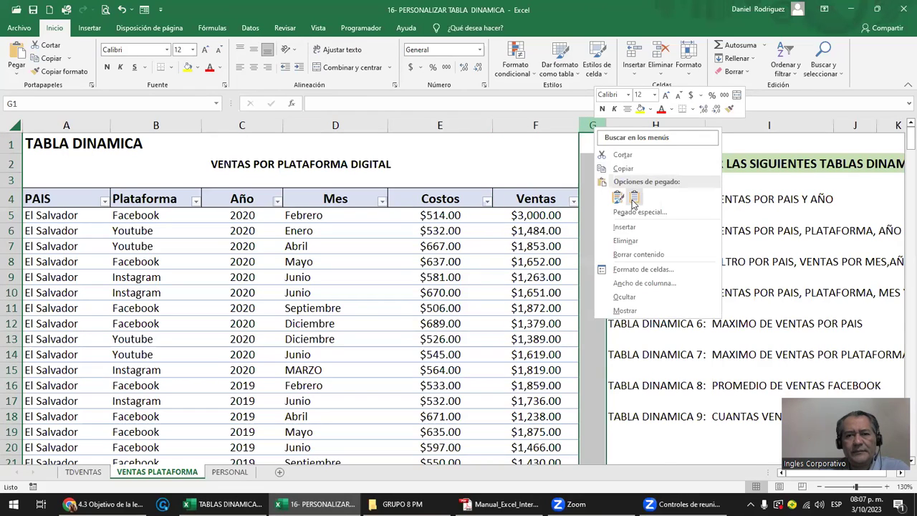
pyautogui.click(636, 223)
pyautogui.click(610, 199)
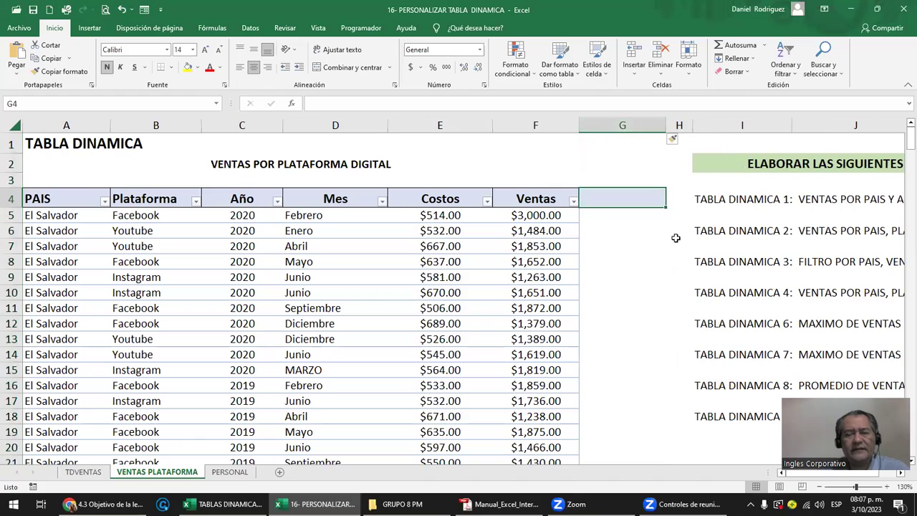
pyautogui.press('Left')
pyautogui.press('Left')
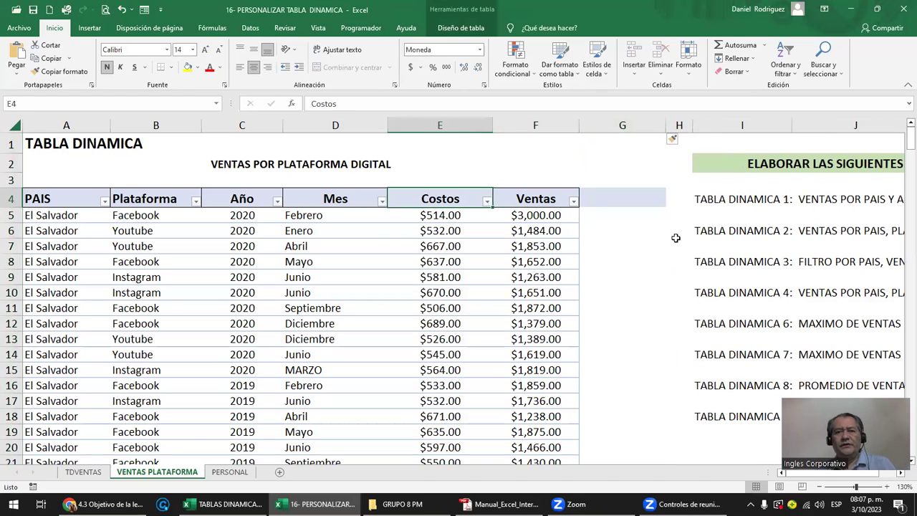
pyautogui.press('Right')
pyautogui.press('Right')
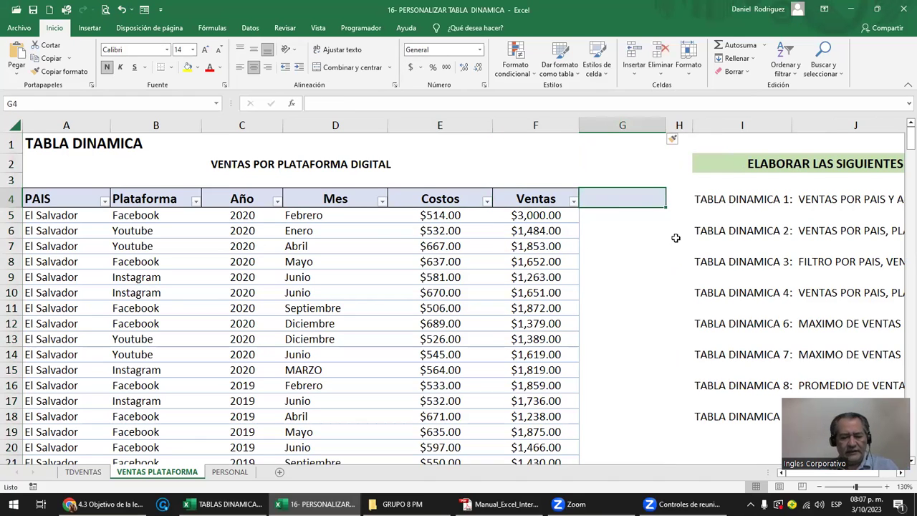
pyautogui.write('Ganancia')
pyautogui.press('Return')
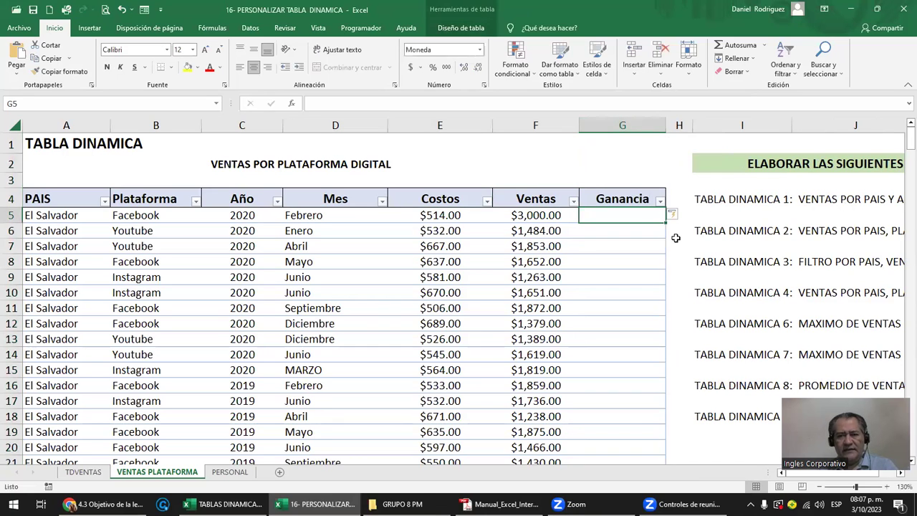
pyautogui.write('=')
pyautogui.press('Left')
pyautogui.write('-')
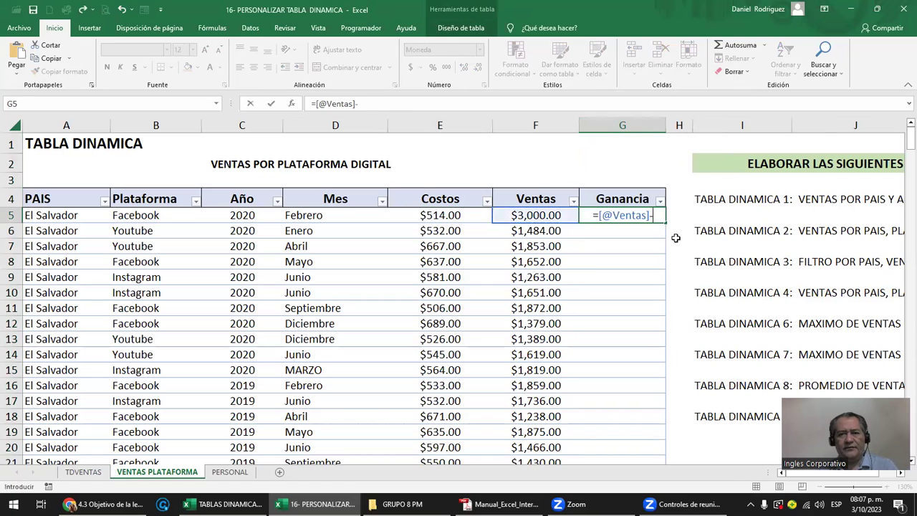
pyautogui.press('Left')
pyautogui.press('Left')
pyautogui.press('Return')
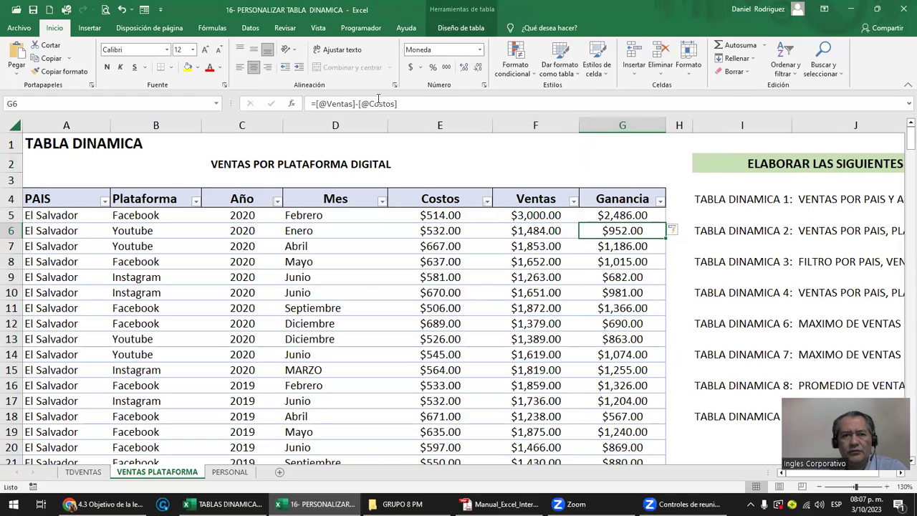
# Copy the Ventas currency format onto the Ganancia column, dismissing the error message
pyautogui.click(620, 127)
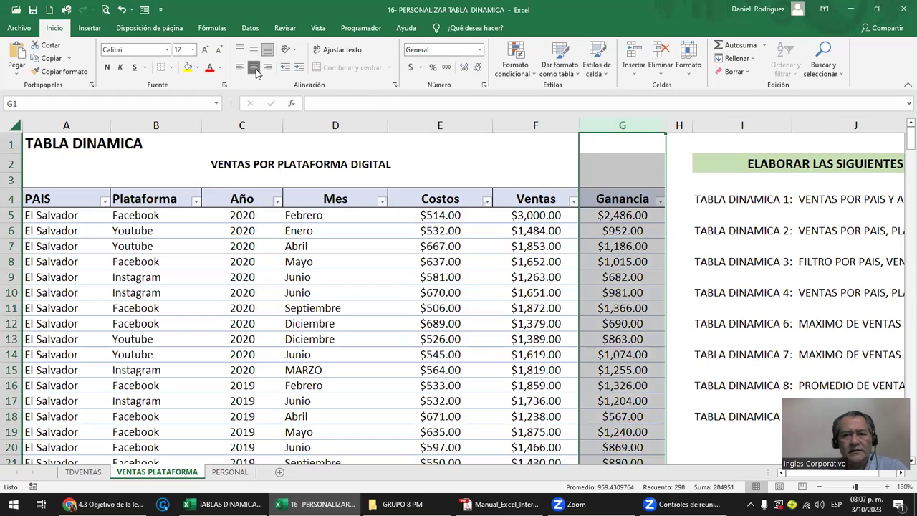
pyautogui.click(536, 213)
pyautogui.click(547, 120)
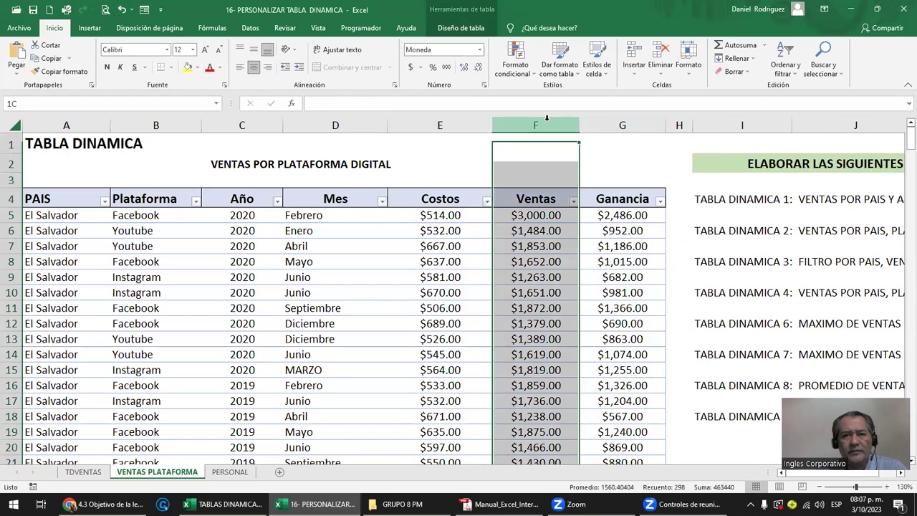
pyautogui.click(60, 71)
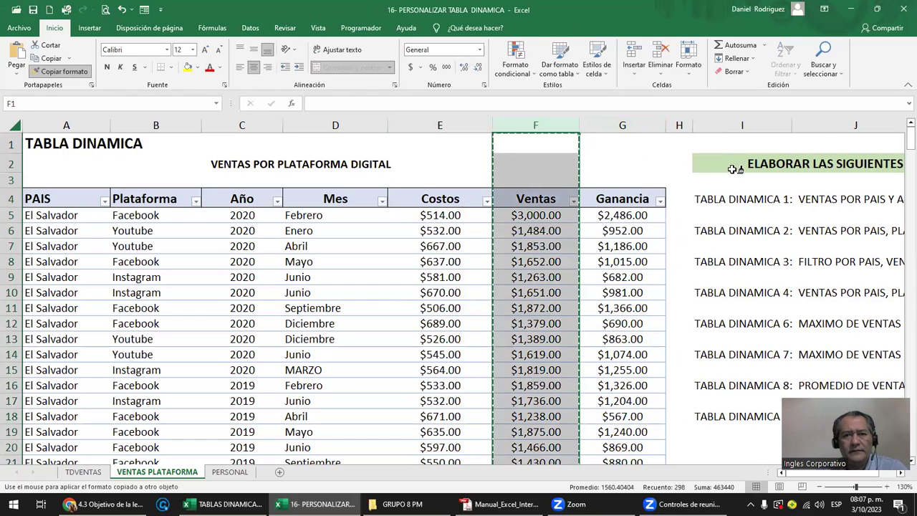
pyautogui.click(634, 127)
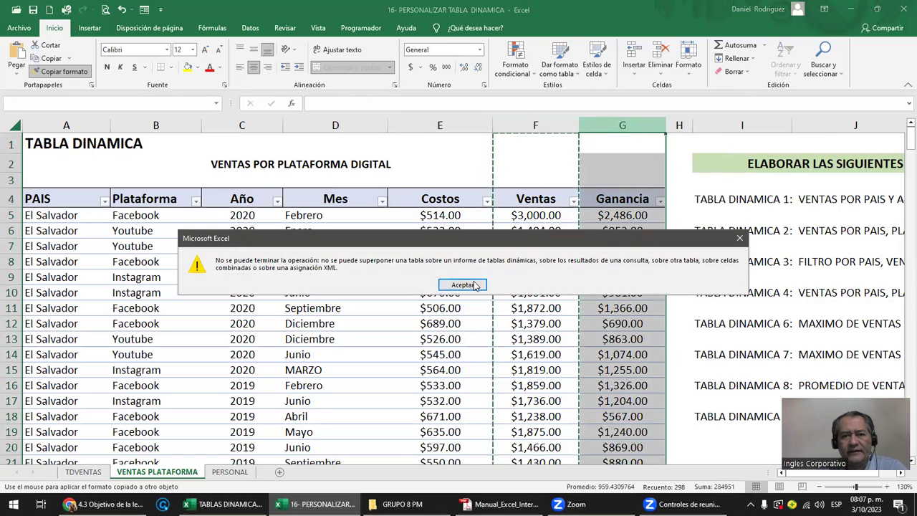
pyautogui.click(474, 285)
pyautogui.click(546, 218)
pyautogui.click(61, 71)
pyautogui.click(634, 217)
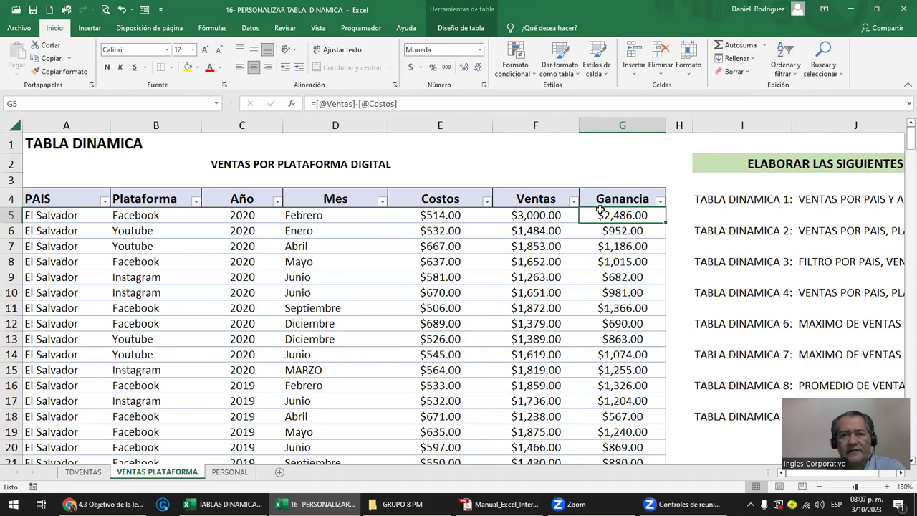
# Check the Ganancia formula and values down the column, starting with $2,486.00
pyautogui.click(622, 124)
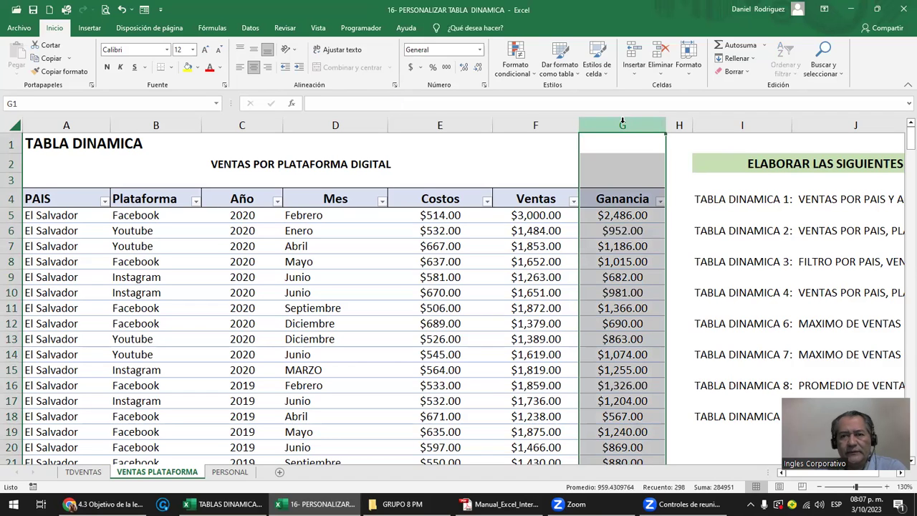
pyautogui.click(628, 215)
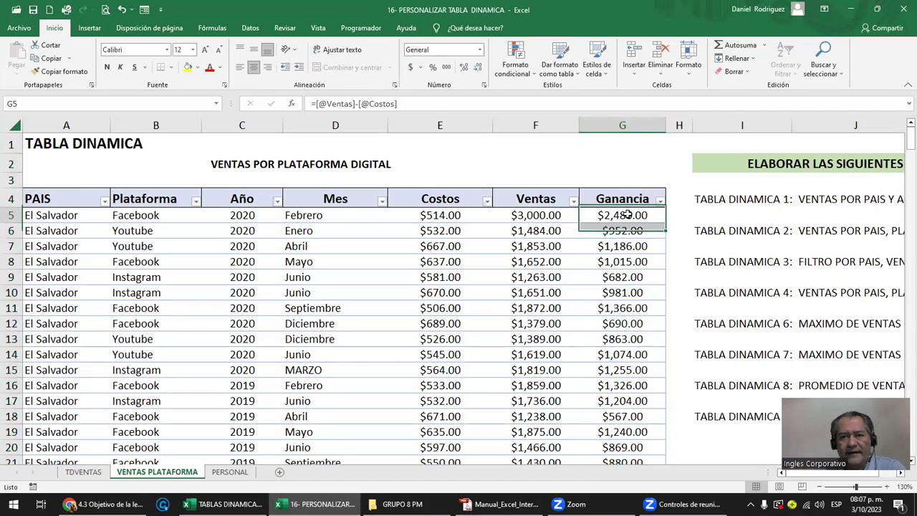
pyautogui.scroll(-2, 627, 214)
pyautogui.scroll(-2, 627, 212)
pyautogui.scroll(-7, 627, 214)
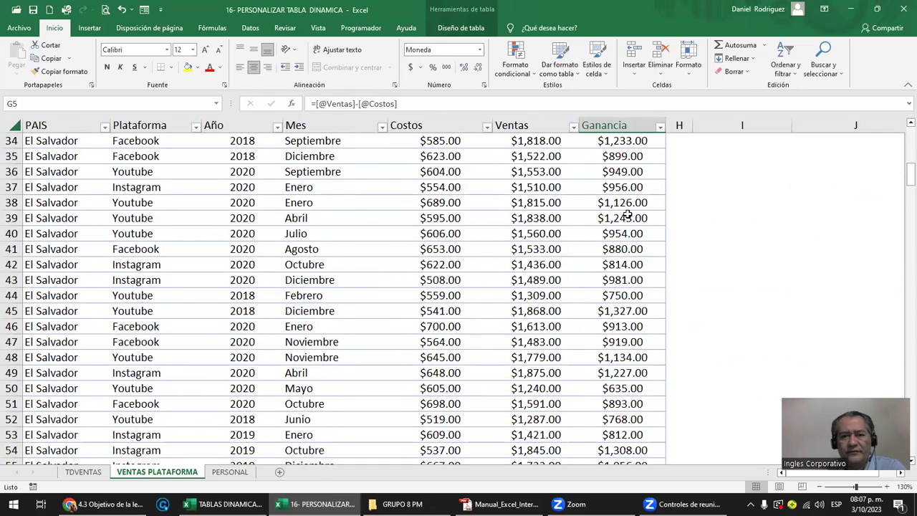
pyautogui.scroll(5, 627, 215)
pyautogui.scroll(5, 627, 215)
pyautogui.scroll(2, 627, 215)
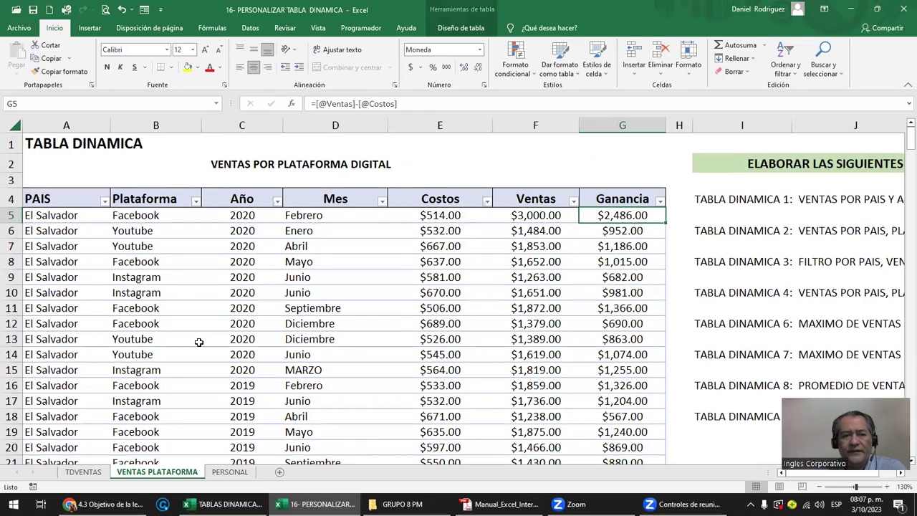
# Widen columns C:D and E on TDVENTAS so pivot table 1 shows totals like 463,440.00
pyautogui.click(88, 472)
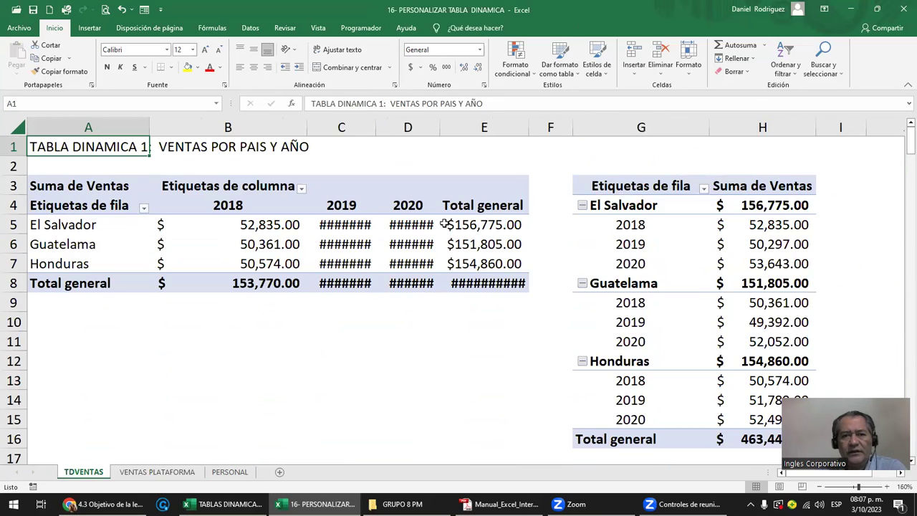
pyautogui.click(343, 199)
pyautogui.moveTo(368, 126)
pyautogui.mouseDown()
pyautogui.moveTo(408, 126)
pyautogui.moveTo(397, 127)
pyautogui.mouseUp()
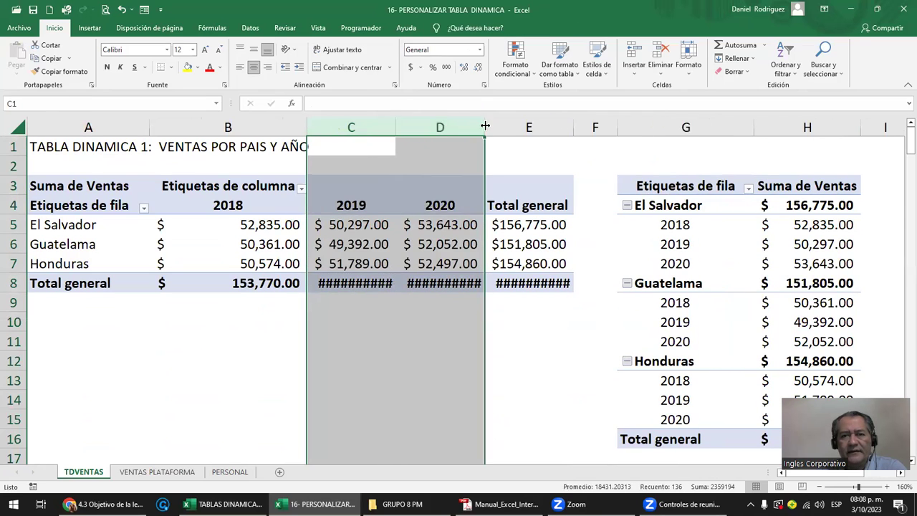
pyautogui.moveTo(484, 126); pyautogui.dragTo(558, 127)
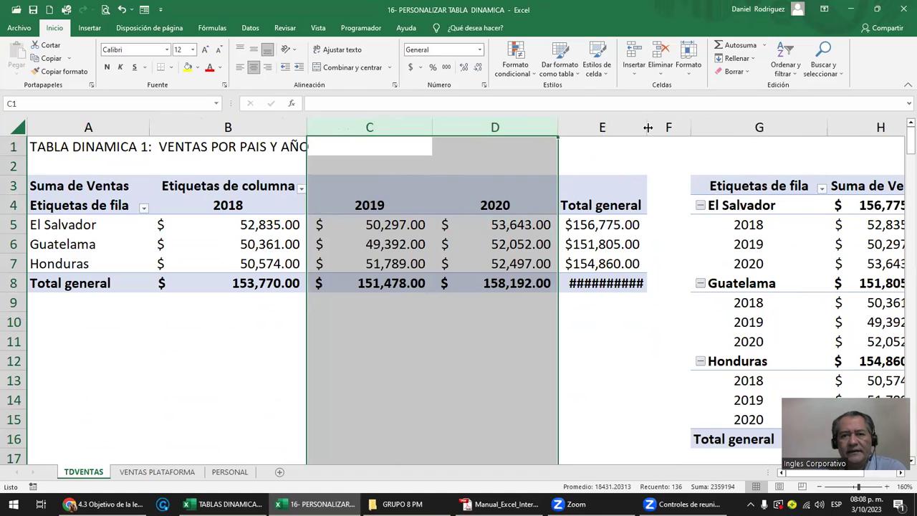
pyautogui.moveTo(647, 127); pyautogui.dragTo(685, 127)
pyautogui.click(620, 336)
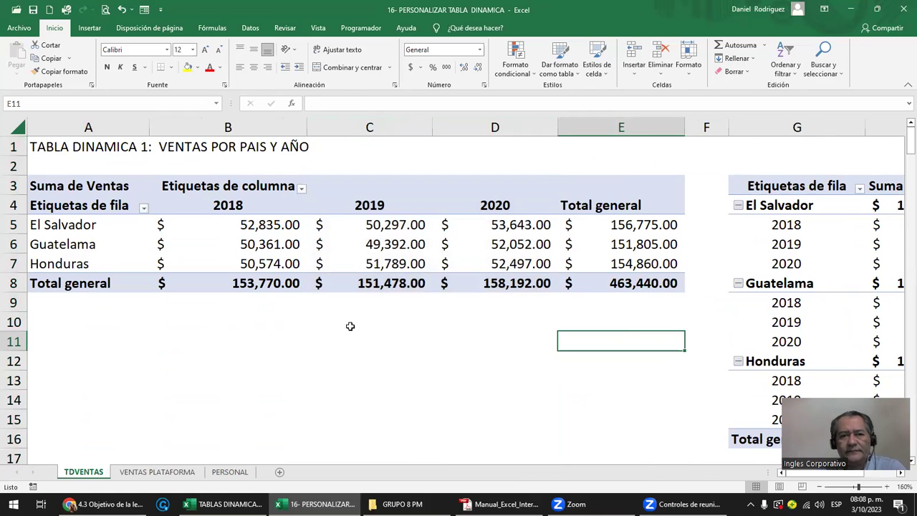
# Scroll down to pivot table 9, then return to the VENTAS PLATAFORMA sheet
pyautogui.scroll(-3, 343, 331)
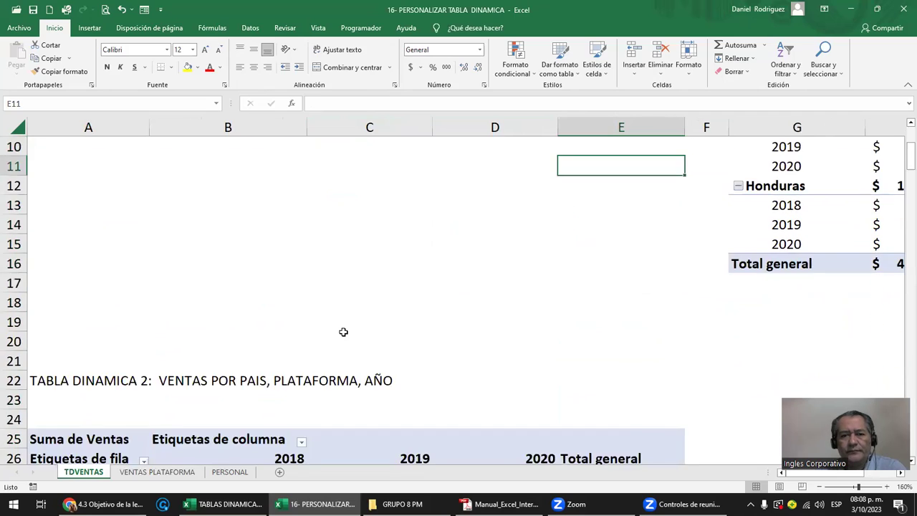
pyautogui.scroll(-8, 343, 332)
pyautogui.scroll(-5, 348, 332)
pyautogui.scroll(-3, 342, 345)
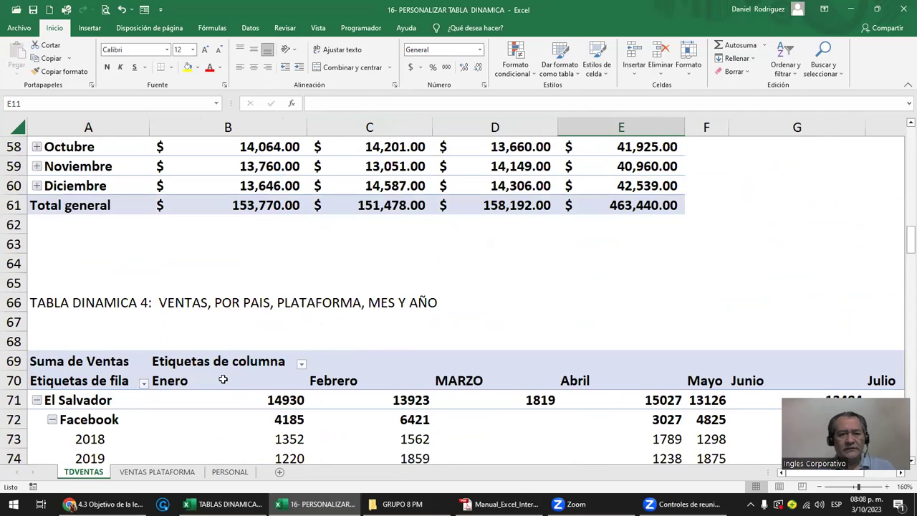
pyautogui.scroll(-5, 203, 430)
pyautogui.scroll(-5, 203, 429)
pyautogui.scroll(-10, 206, 427)
pyautogui.scroll(-8, 208, 426)
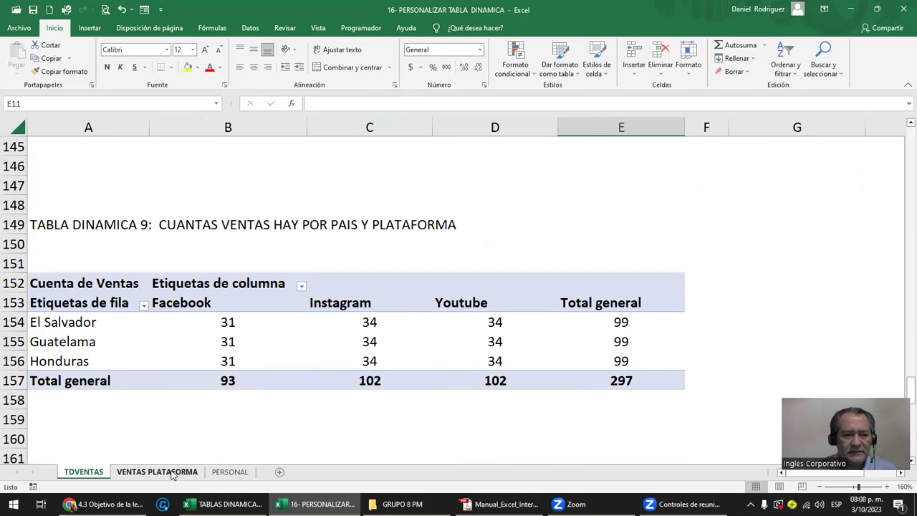
pyautogui.scroll(-1, 67, 420)
pyautogui.scroll(-8, 68, 419)
pyautogui.scroll(5, 68, 419)
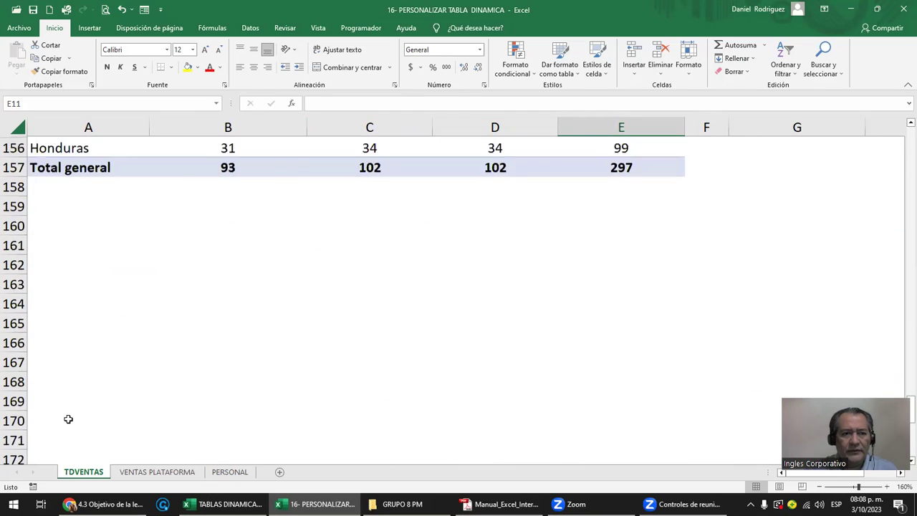
pyautogui.scroll(2, 67, 408)
pyautogui.click(67, 399)
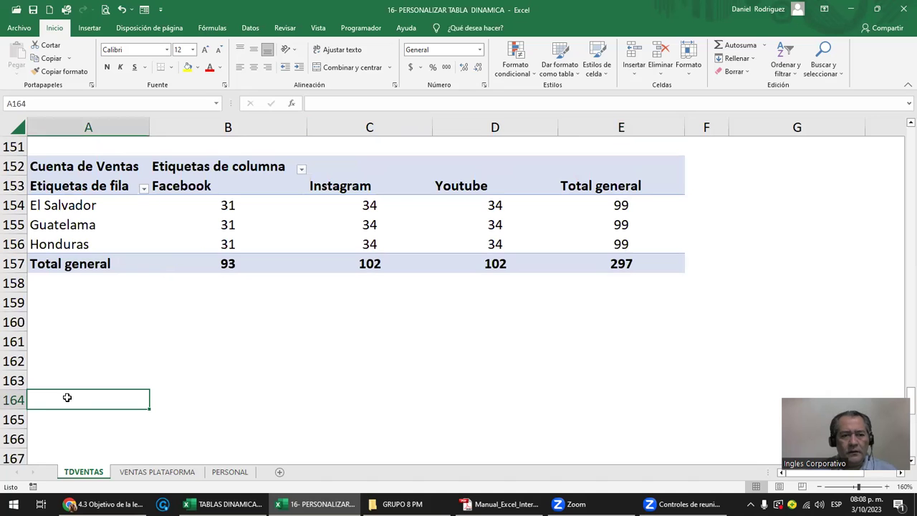
pyautogui.click(166, 472)
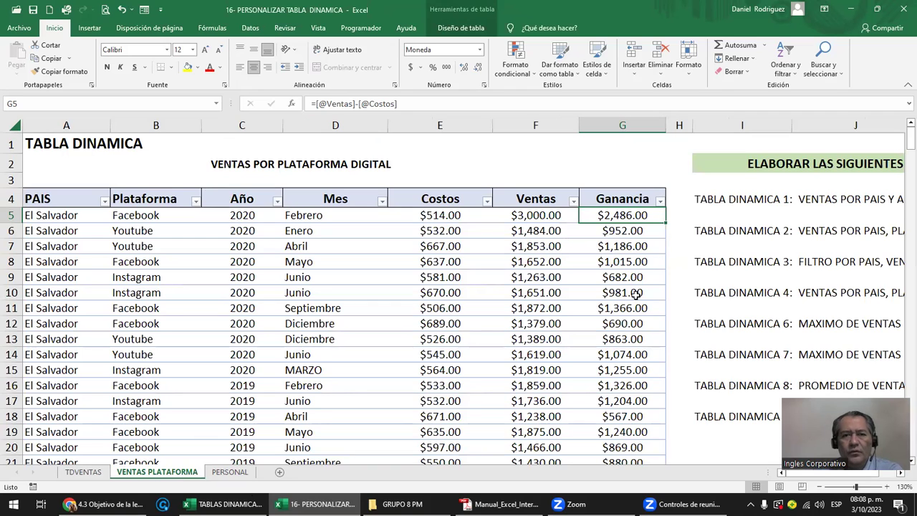
# Renumber the TABLA DINAMICA 6 and 7 task lines to 5 and 6
pyautogui.click(713, 437)
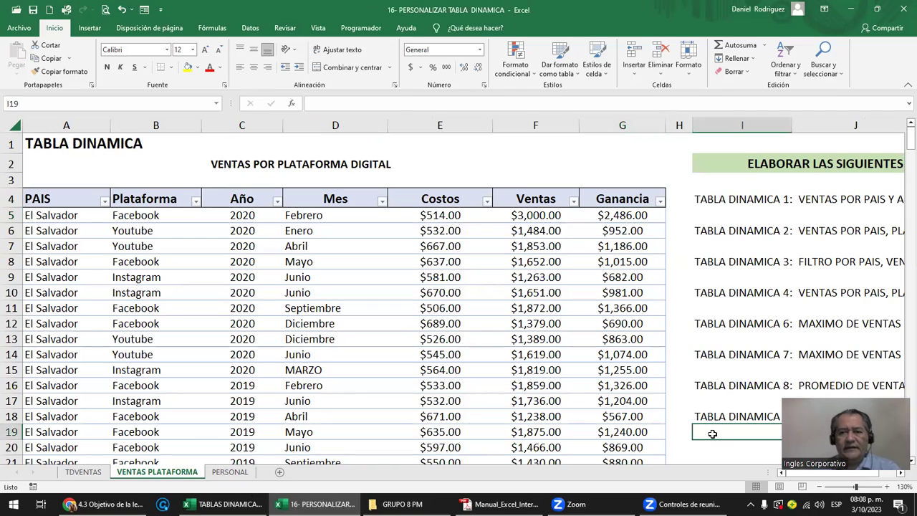
pyautogui.press('Down')
pyautogui.press('Down')
pyautogui.press('Down')
pyautogui.press('Down')
pyautogui.press('Down')
pyautogui.press('Down')
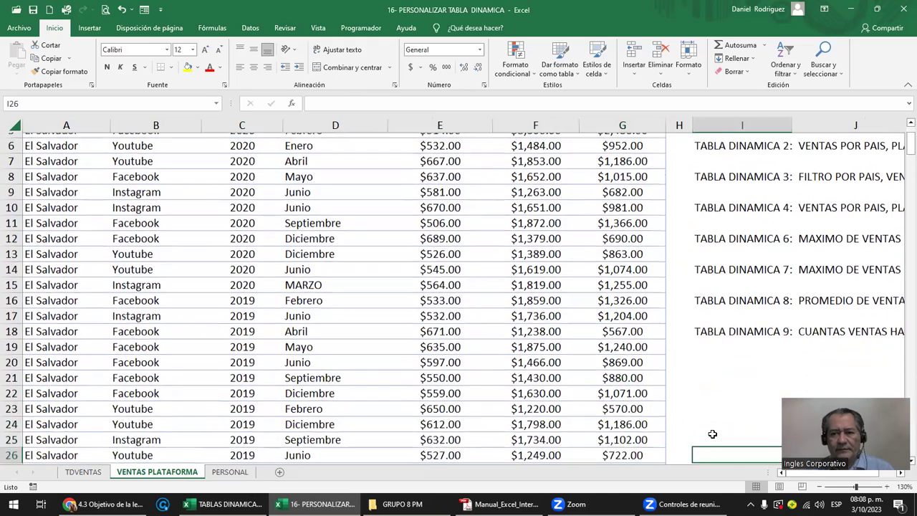
pyautogui.press('Down')
pyautogui.press('Right')
pyautogui.press('Right')
pyautogui.press('Right')
pyautogui.press('Right')
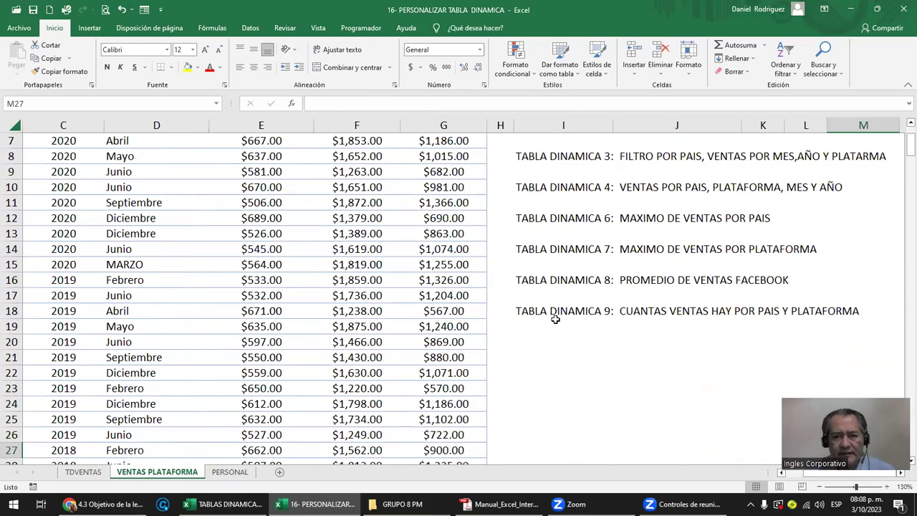
pyautogui.click(549, 312)
pyautogui.hotkey('ctrl', 'c')
pyautogui.press('Escape')
pyautogui.click(519, 216)
pyautogui.press('F2')
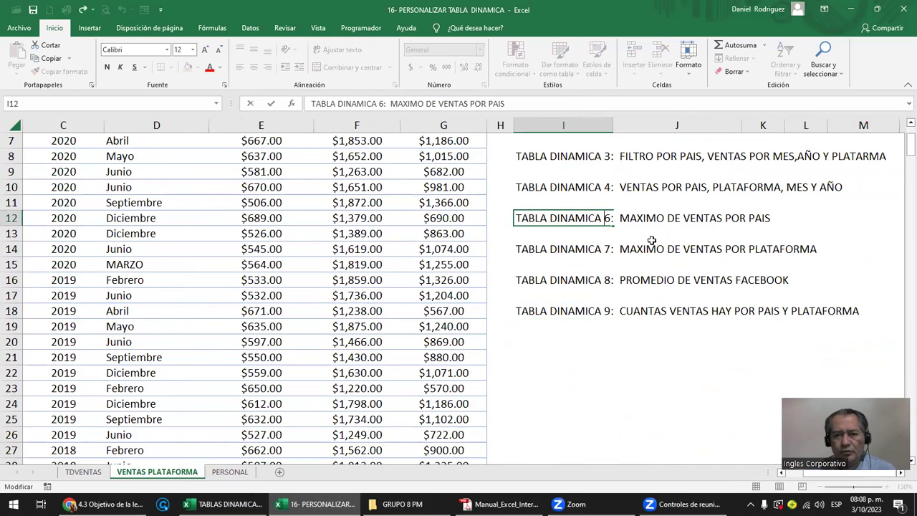
pyautogui.press('BackSpace')
pyautogui.write('5')
pyautogui.press('Return')
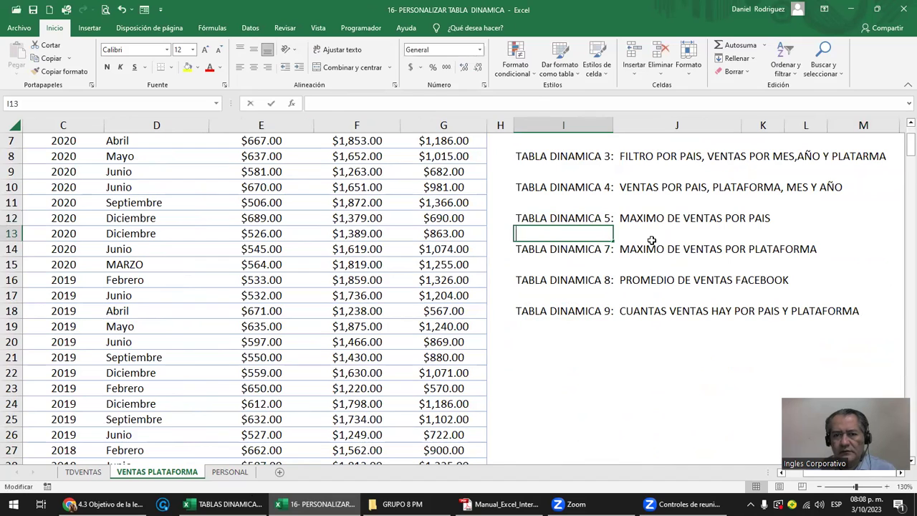
pyautogui.press('Down')
pyautogui.press('F2')
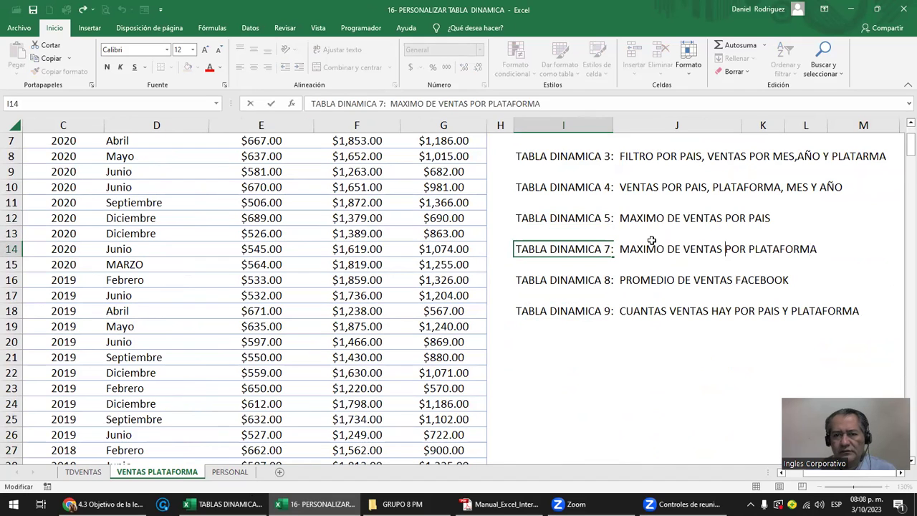
pyautogui.press('BackSpace')
pyautogui.write('6')
pyautogui.press('Return')
# Renumber the TABLA DINAMICA 8 and 9 task lines to 7 and 8
pyautogui.press('Down')
pyautogui.press('F2')
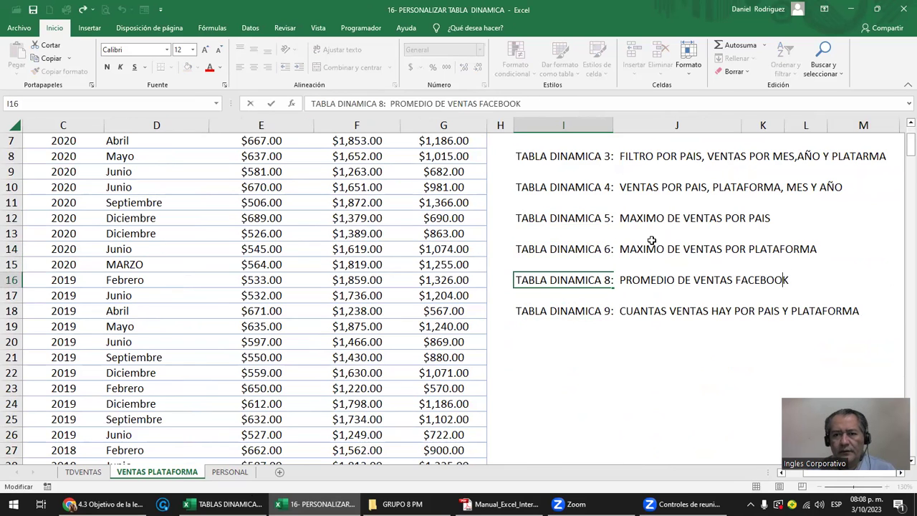
pyautogui.press('BackSpace')
pyautogui.write('7')
pyautogui.press('Return')
pyautogui.press('Down')
pyautogui.press('F2')
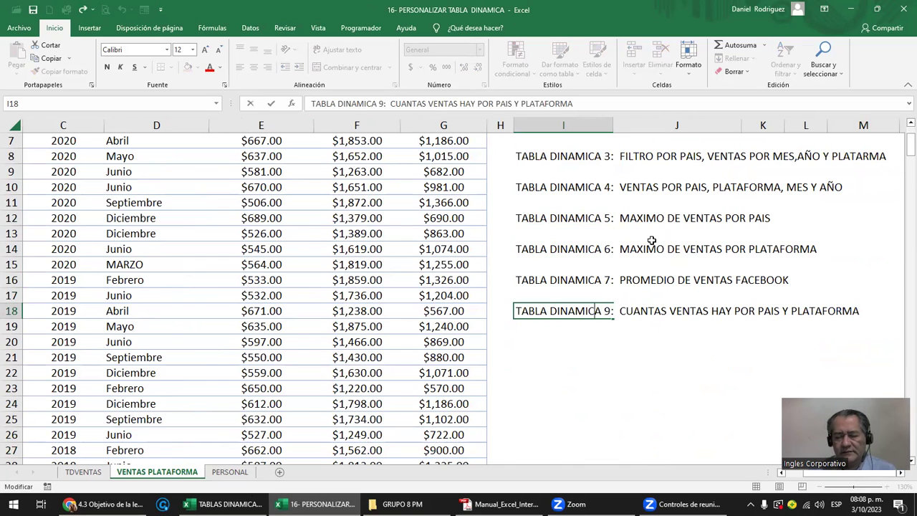
pyautogui.press('BackSpace')
pyautogui.write('8')
pyautogui.press('Return')
pyautogui.press('Up')
# Copy the TABLA DINAMICA 8 line into the empty row below and renumber it 9
pyautogui.hotkey('ctrl', 'c')
pyautogui.press('Down')
pyautogui.press('Down')
pyautogui.press('Down')
pyautogui.press('Return')
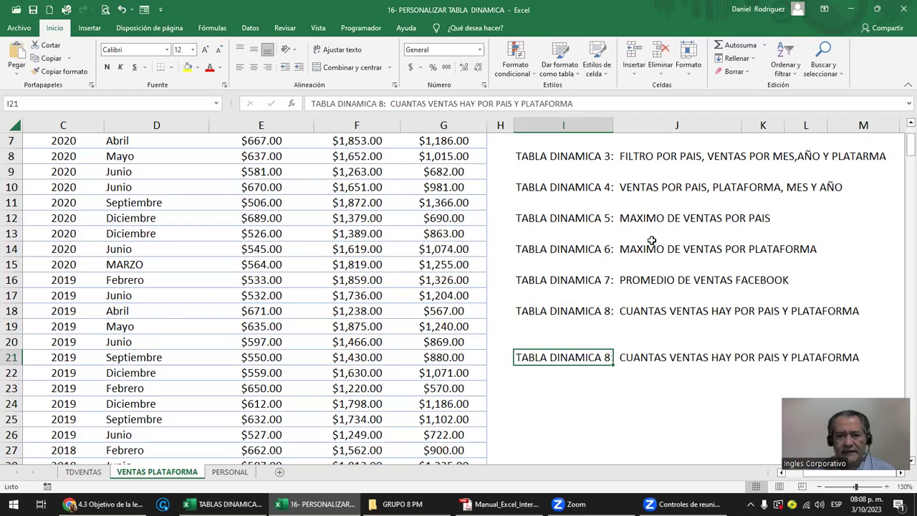
pyautogui.press('F2')
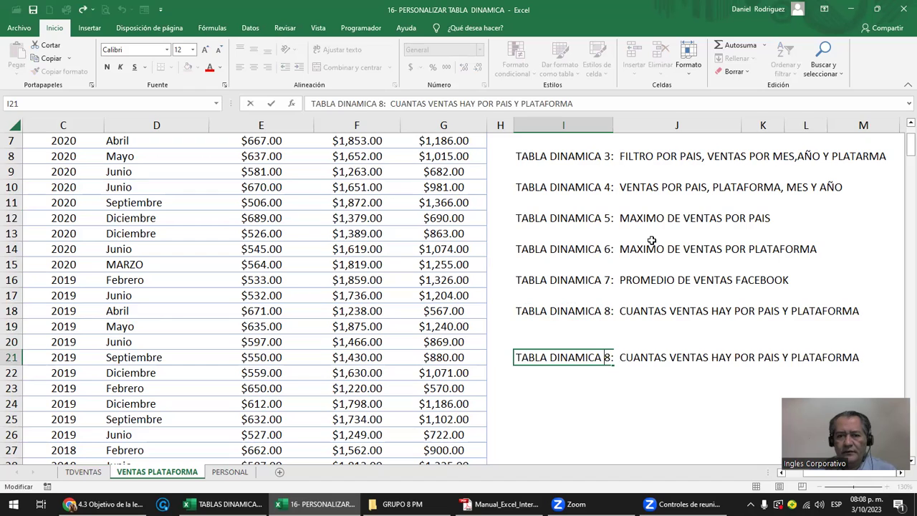
pyautogui.write('9')
pyautogui.press('Delete')
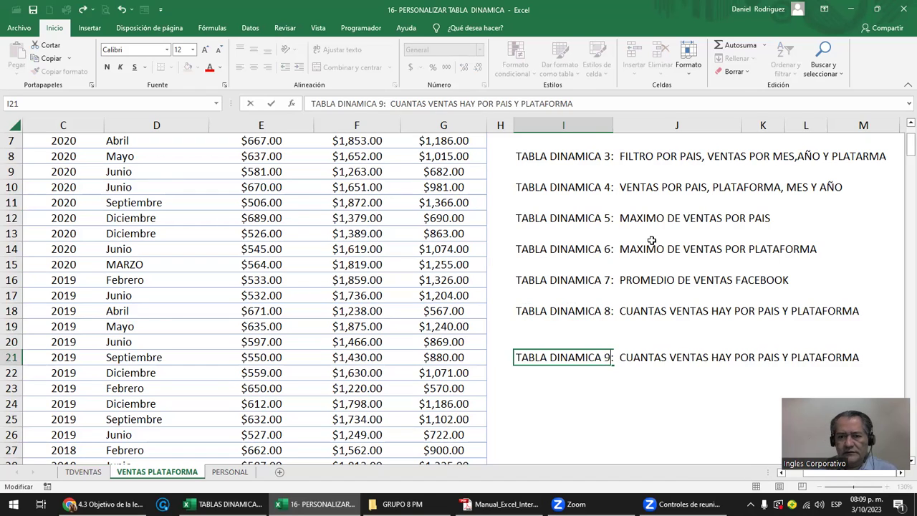
pyautogui.press('Return')
pyautogui.press('Up')
# Start a description in J21, then cancel it and return to title cell I21
pyautogui.press('Right')
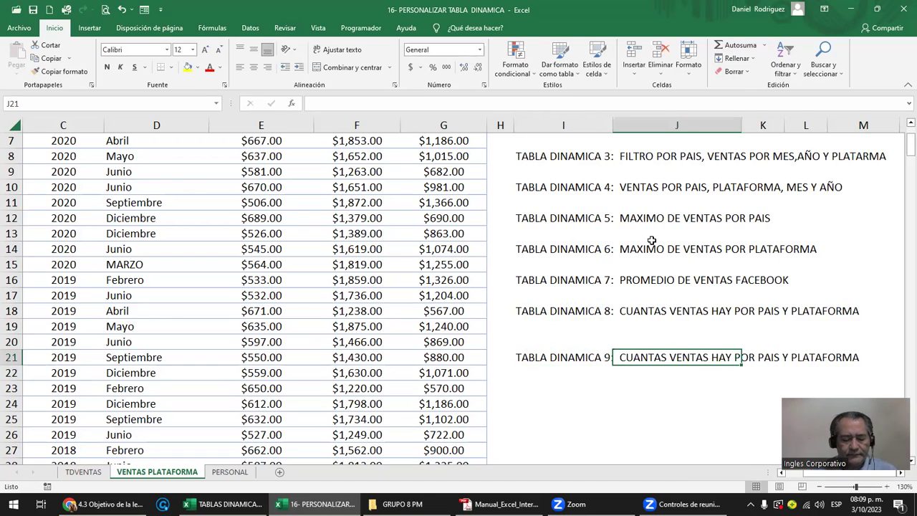
pyautogui.write('Mostr')
pyautogui.press('BackSpace')
pyautogui.press('BackSpace')
pyautogui.press('BackSpace')
pyautogui.press('BackSpace')
pyautogui.press('BackSpace')
pyautogui.write('M')
pyautogui.press('Escape')
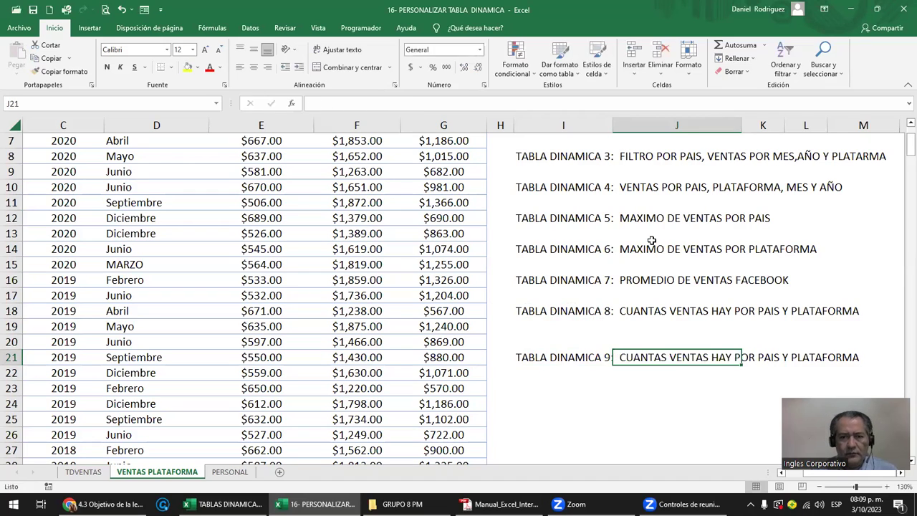
pyautogui.press('Right')
pyautogui.press('Right')
pyautogui.press('Right')
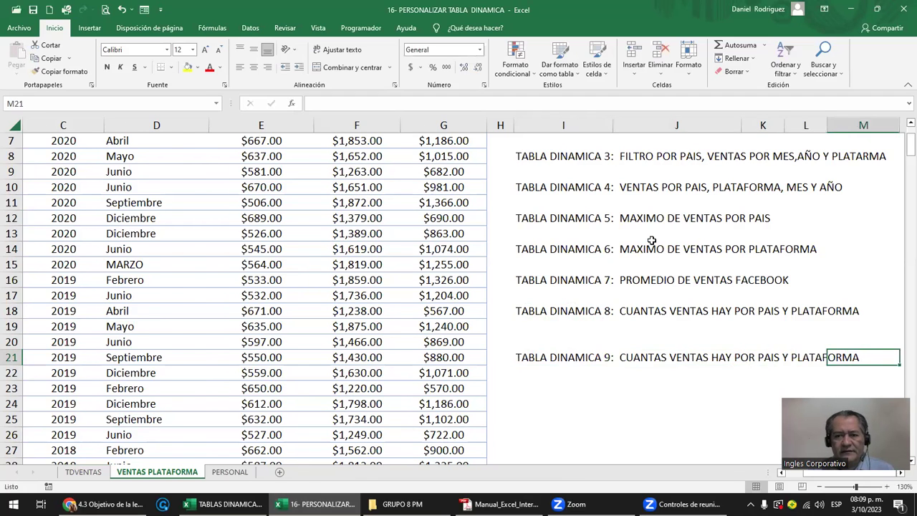
pyautogui.press('Right')
pyautogui.press('Left')
pyautogui.press('Left')
pyautogui.press('Left')
pyautogui.press('Left')
# Retitle I21 'TABLA DINAMICA 9: COSTO,VENTA,GANANCIA , PLATAFORMA POR PAIS' and copy it
pyautogui.press('F2')
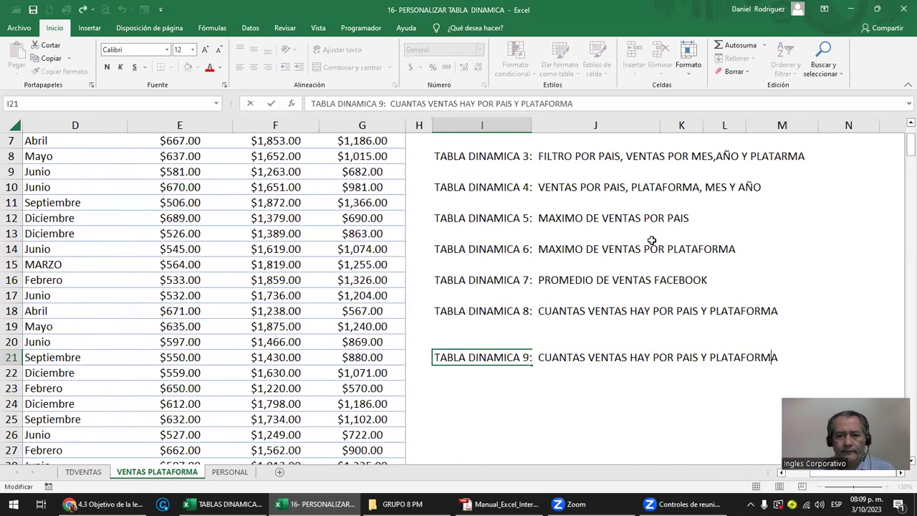
pyautogui.press('BackSpace')
pyautogui.press('BackSpace')
pyautogui.press('BackSpace')
pyautogui.press('BackSpace')
pyautogui.press('BackSpace')
pyautogui.press('BackSpace')
pyautogui.press('BackSpace')
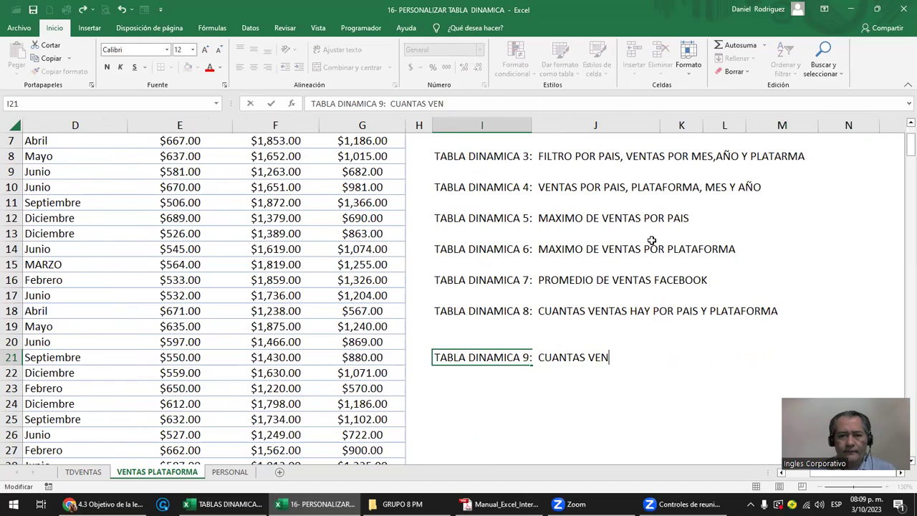
pyautogui.press('BackSpace')
pyautogui.press('BackSpace')
pyautogui.press('BackSpace')
pyautogui.press('BackSpace')
pyautogui.press('BackSpace')
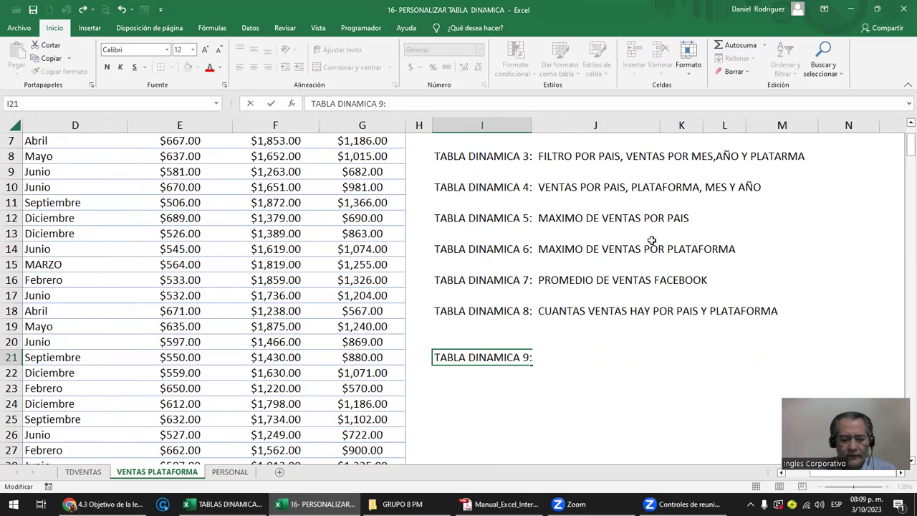
pyautogui.write('COSTO,')
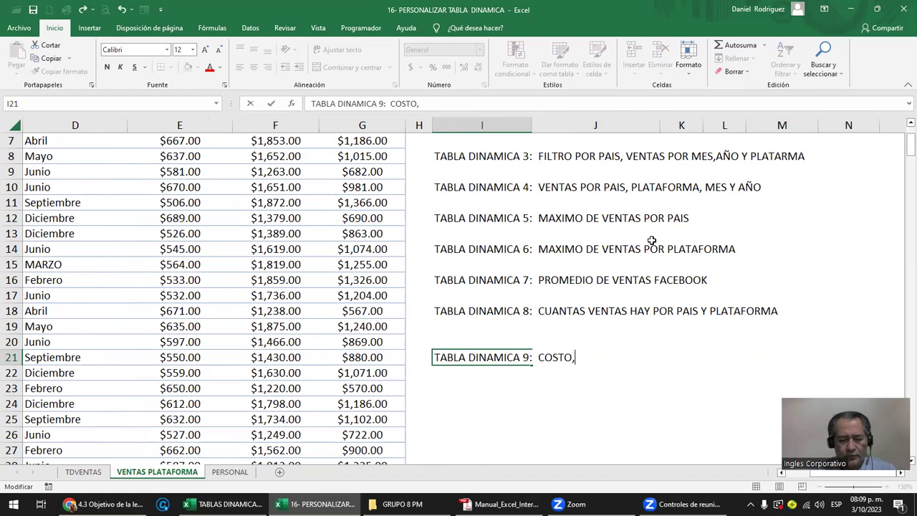
pyautogui.write('VENTA')
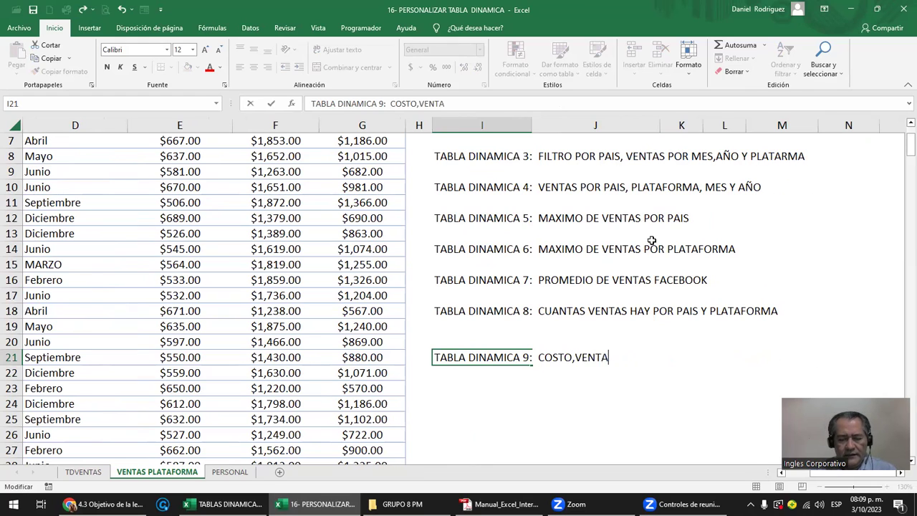
pyautogui.write(',GANANCIA , PLAF')
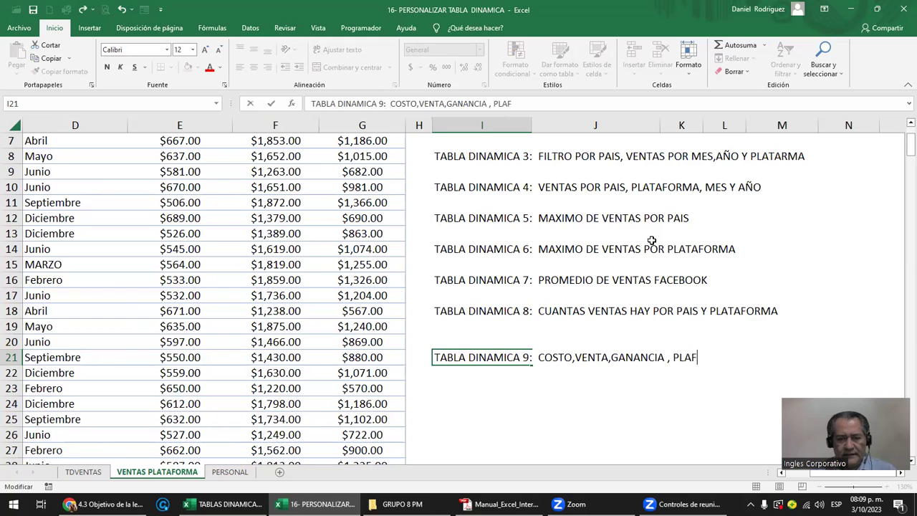
pyautogui.press('BackSpace')
pyautogui.write('TAFORMA POR')
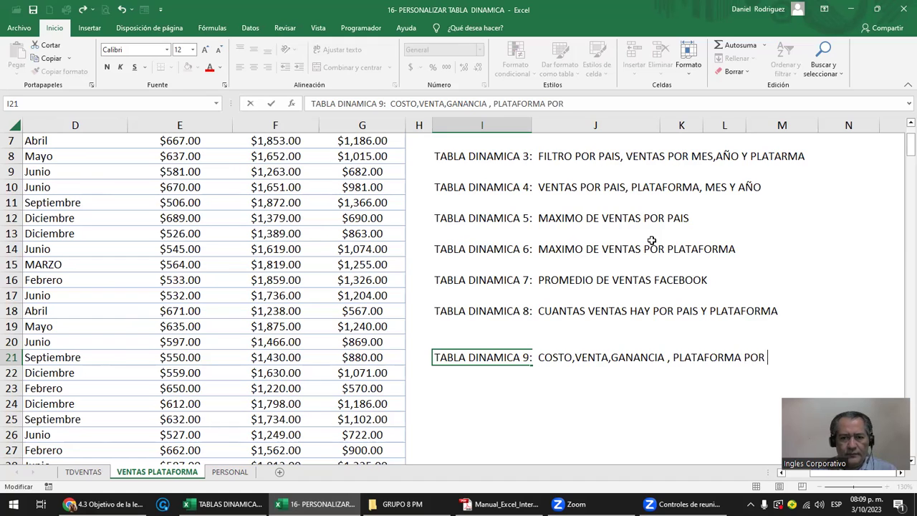
pyautogui.write(' PAIS')
pyautogui.press('Return')
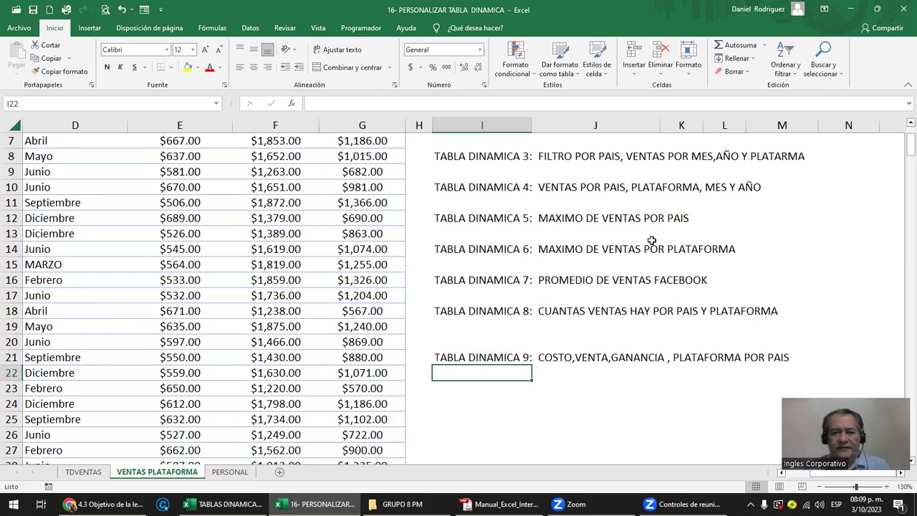
pyautogui.press('Up')
pyautogui.hotkey('ctrl', 'c')
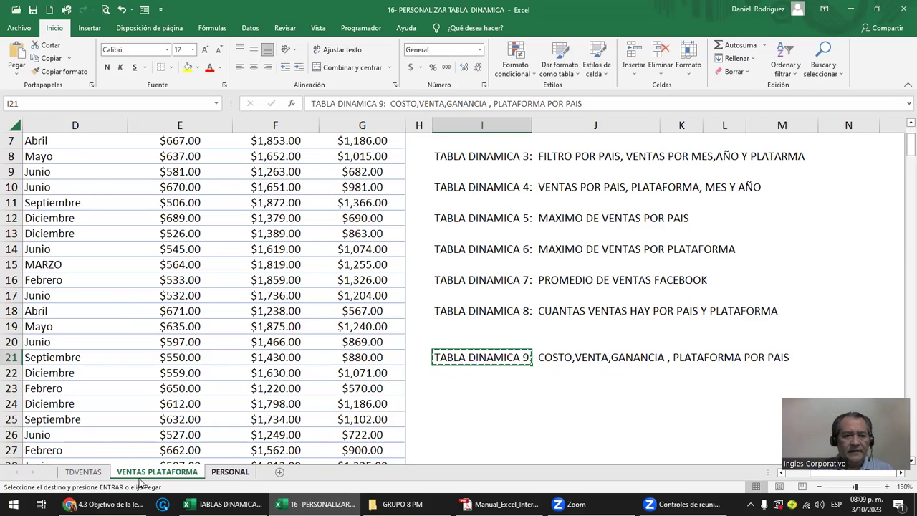
# Paste the TABLA DINAMICA 9 title into A163 on the TDVENTAS sheet
pyautogui.click(86, 475)
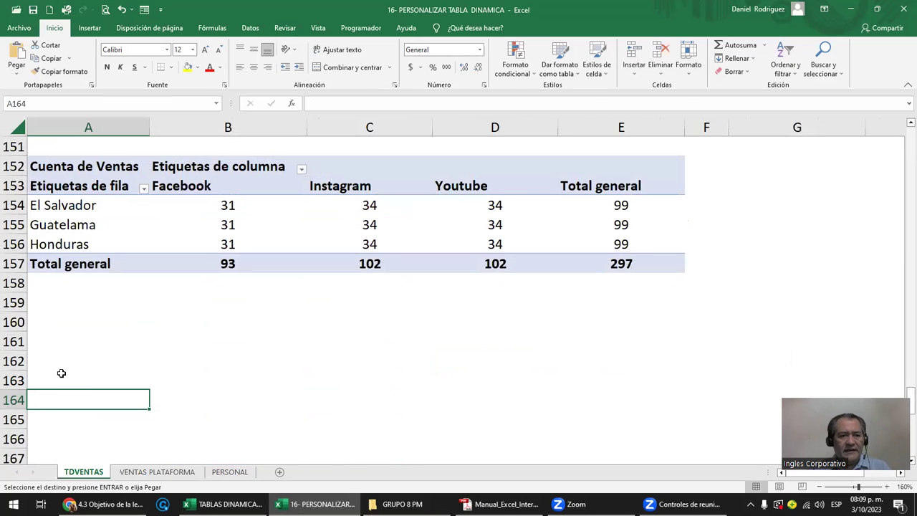
pyautogui.click(62, 373)
pyautogui.hotkey('ctrl', 'v')
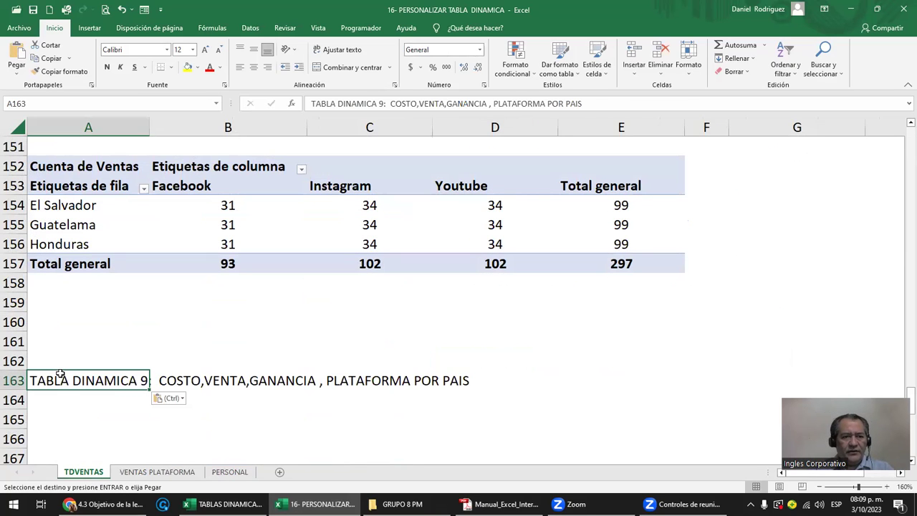
# Insert a new pivot table at A165 built from the VENTAS table
pyautogui.scroll(-2, 57, 393)
pyautogui.click(74, 306)
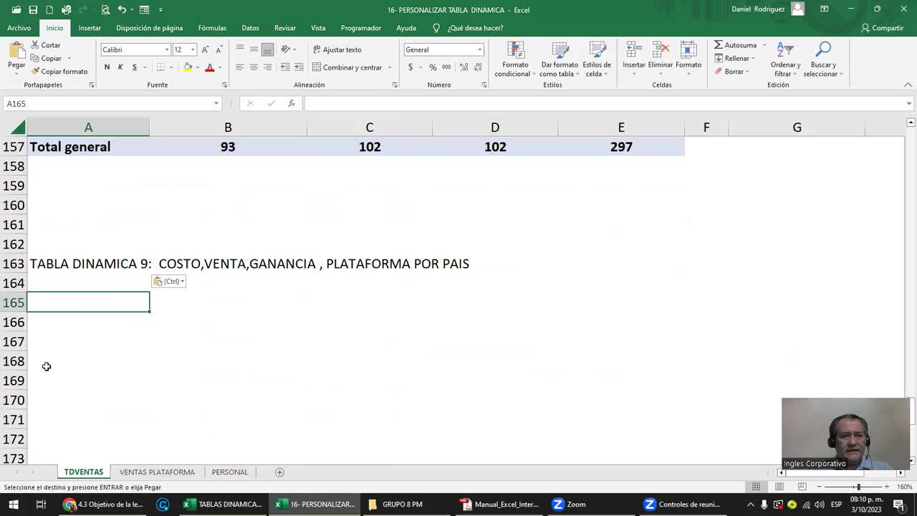
pyautogui.click(90, 27)
pyautogui.click(23, 75)
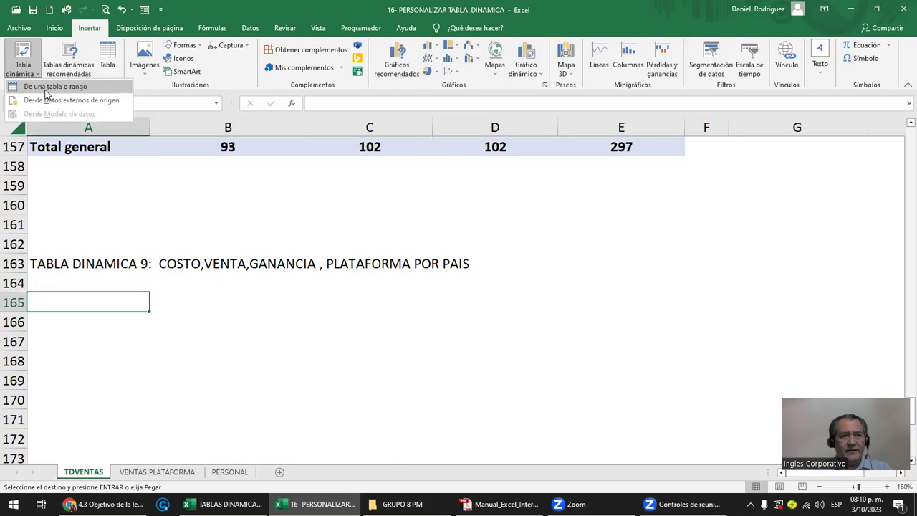
pyautogui.click(39, 88)
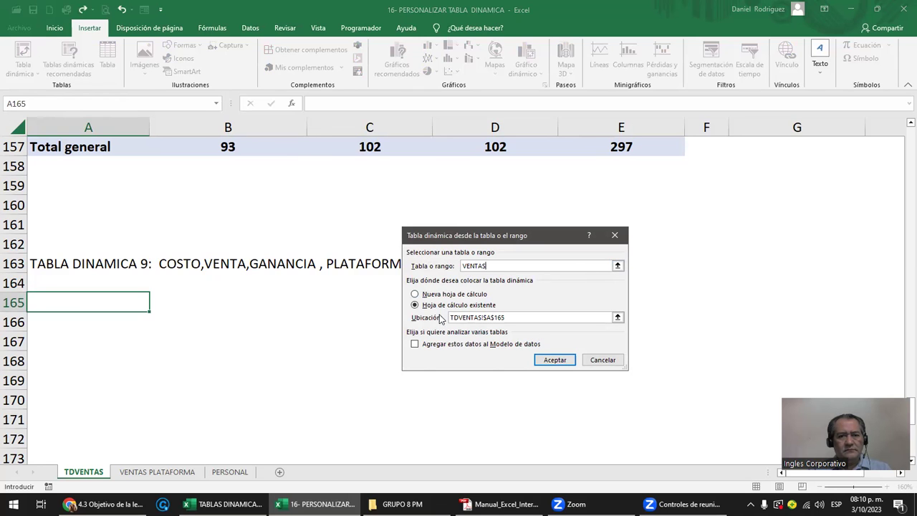
pyautogui.write('VENTAS')
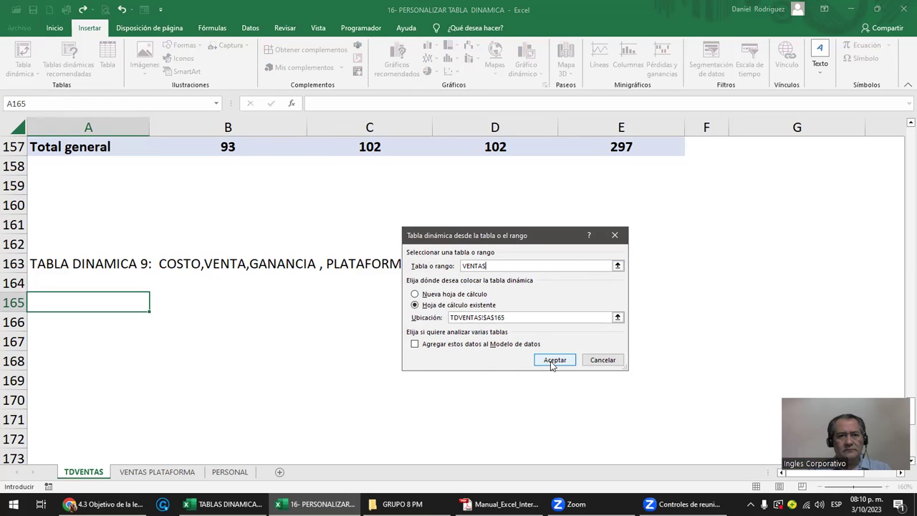
pyautogui.click(552, 361)
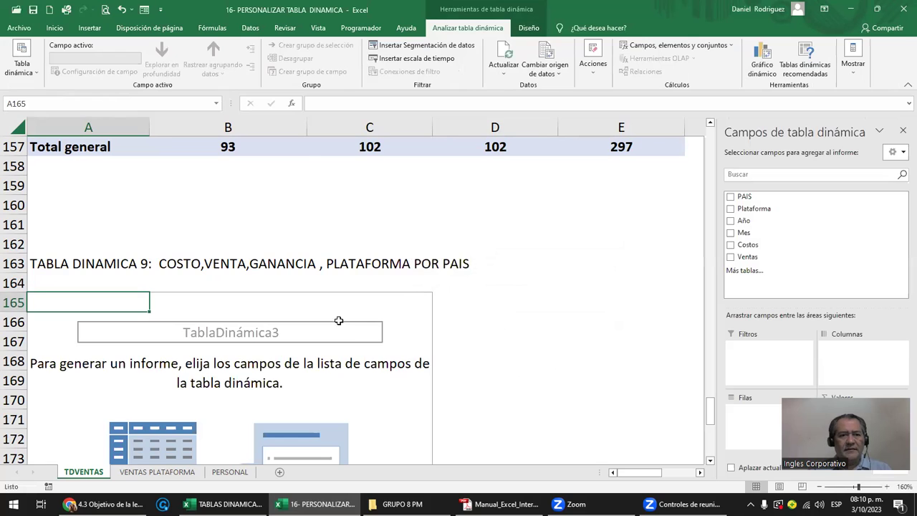
# Put Plataforma in the rows and sum Costos and Ventas in the values
pyautogui.click(275, 302)
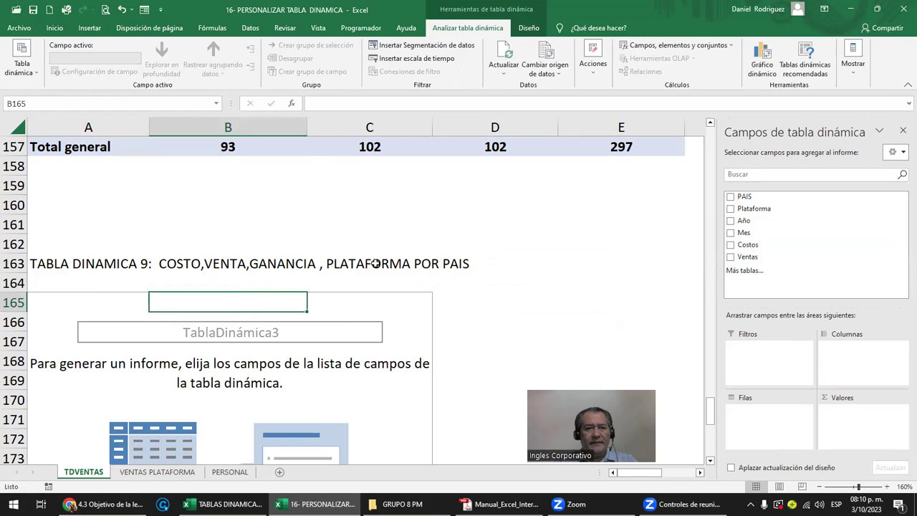
pyautogui.moveTo(788, 245)
pyautogui.moveTo(754, 208); pyautogui.dragTo(752, 426)
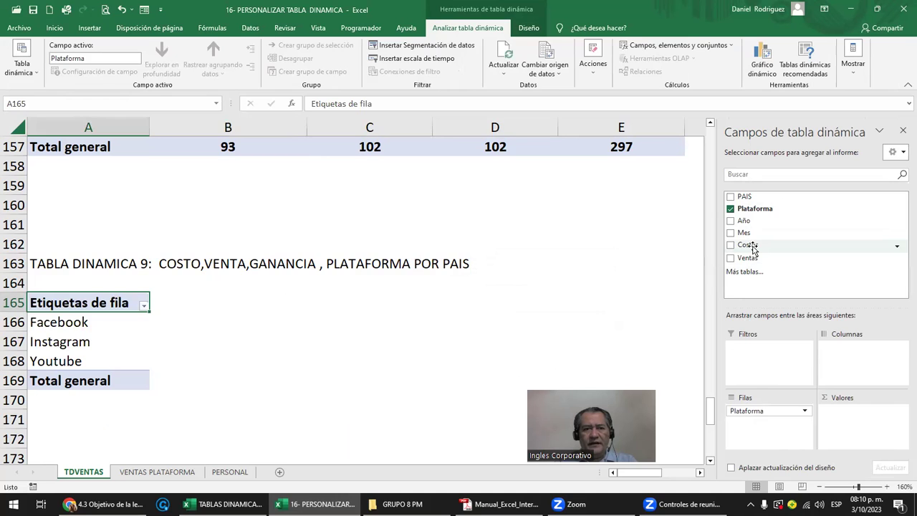
pyautogui.moveTo(752, 246); pyautogui.dragTo(840, 419)
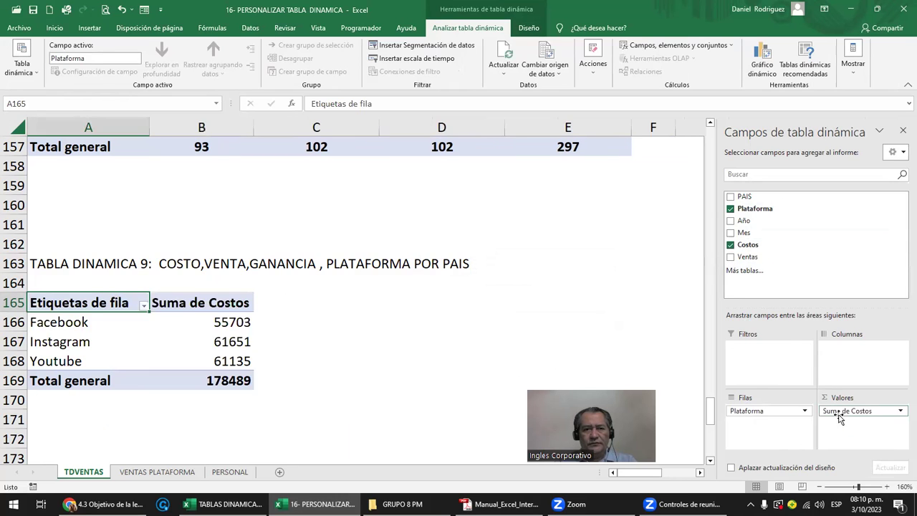
pyautogui.moveTo(748, 257)
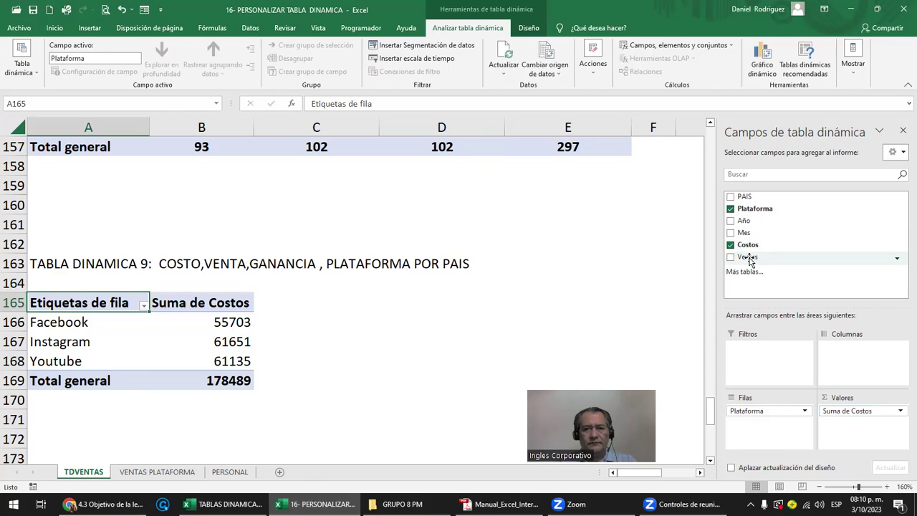
pyautogui.moveTo(748, 257); pyautogui.dragTo(847, 426)
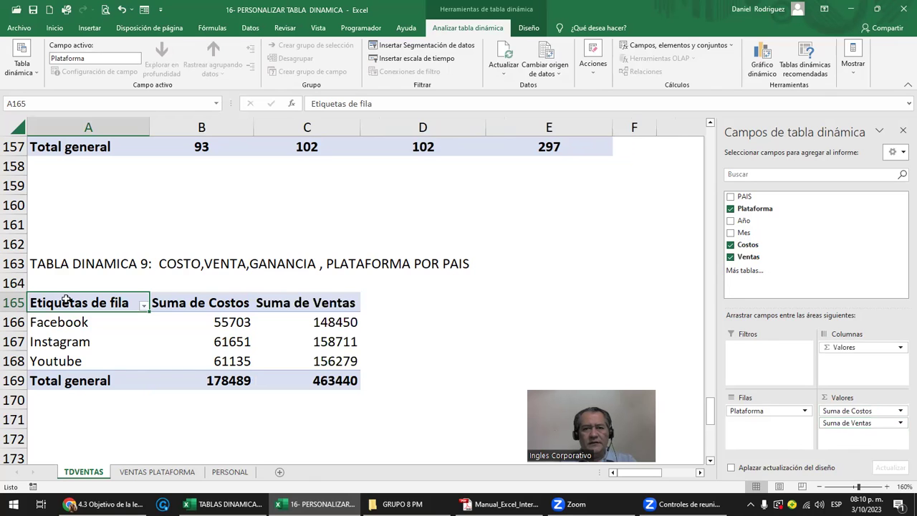
pyautogui.moveTo(810, 233)
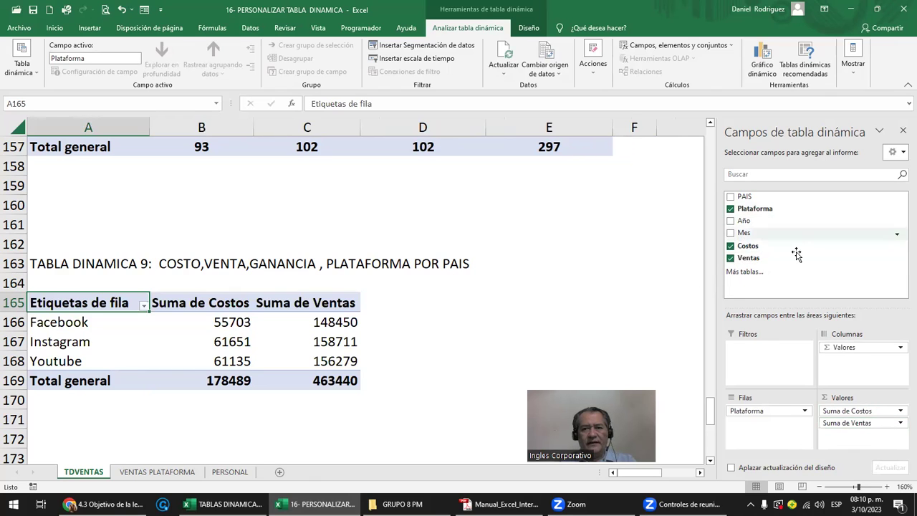
# Refresh the pivot table and add Suma de Ganancia to its values
pyautogui.rightClick(98, 302)
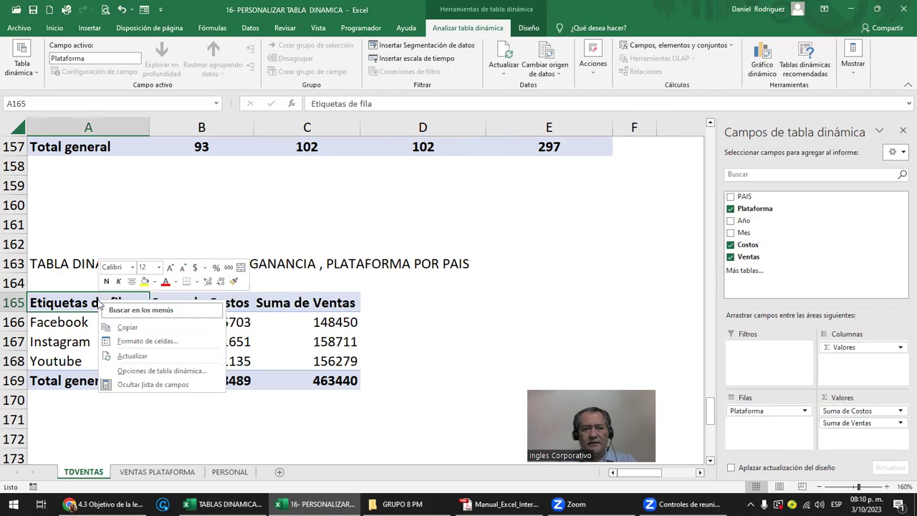
pyautogui.click(154, 356)
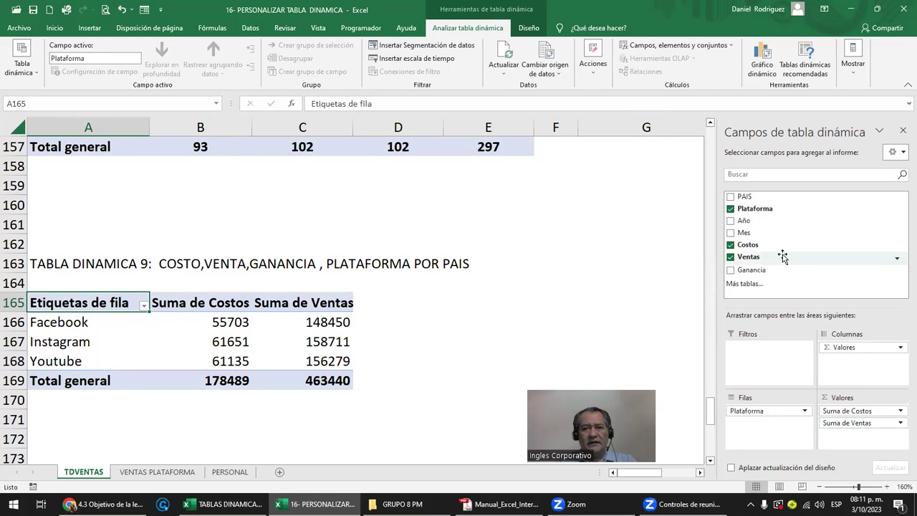
pyautogui.moveTo(764, 272); pyautogui.dragTo(859, 439)
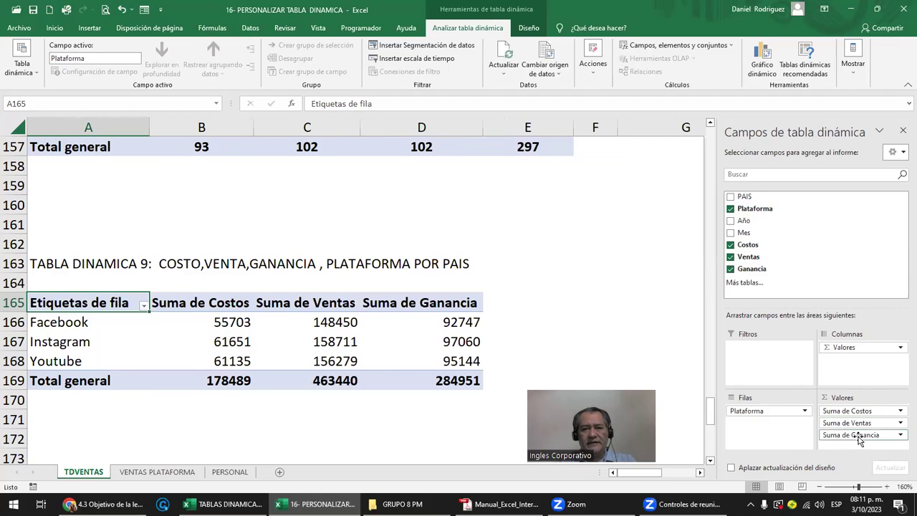
pyautogui.click(206, 295)
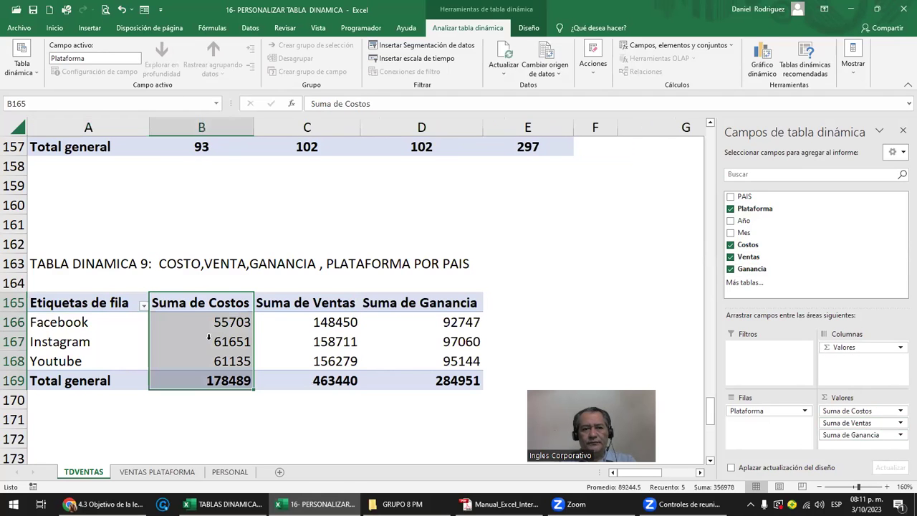
pyautogui.click(305, 297)
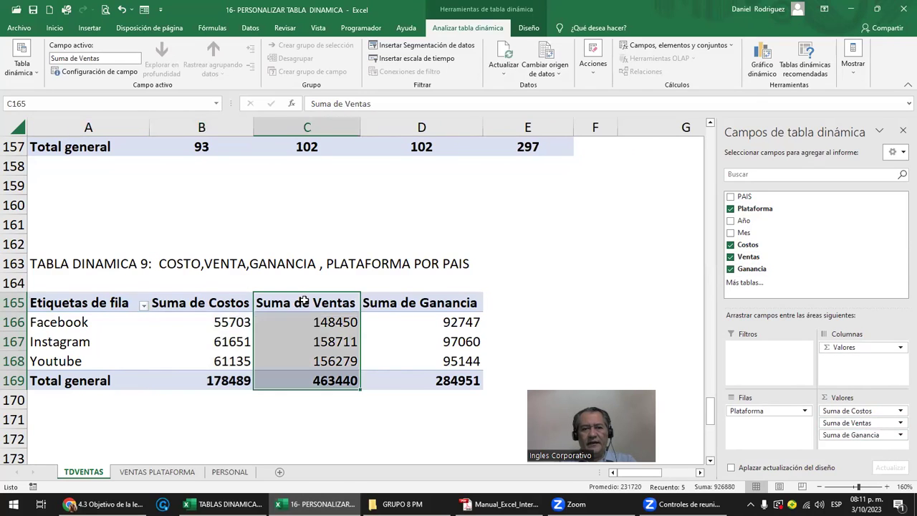
pyautogui.click(428, 304)
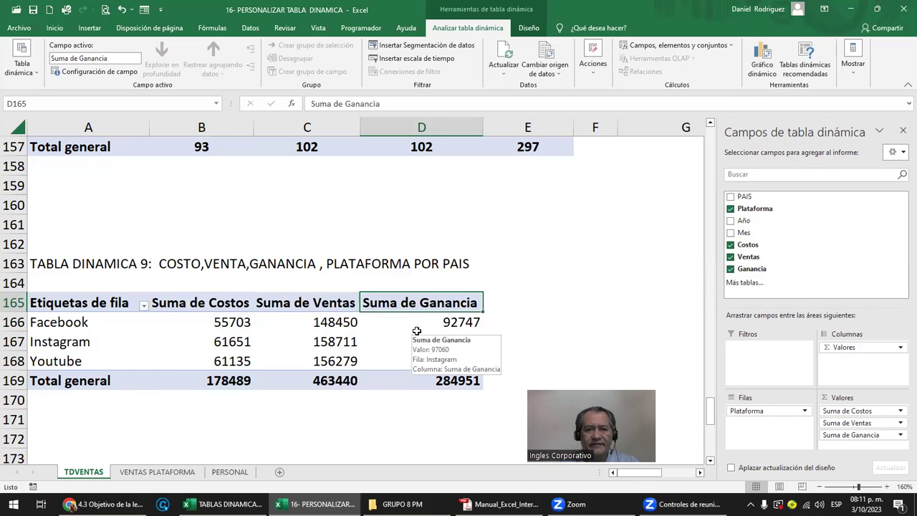
pyautogui.click(179, 472)
pyautogui.click(247, 282)
pyautogui.scroll(2, 246, 282)
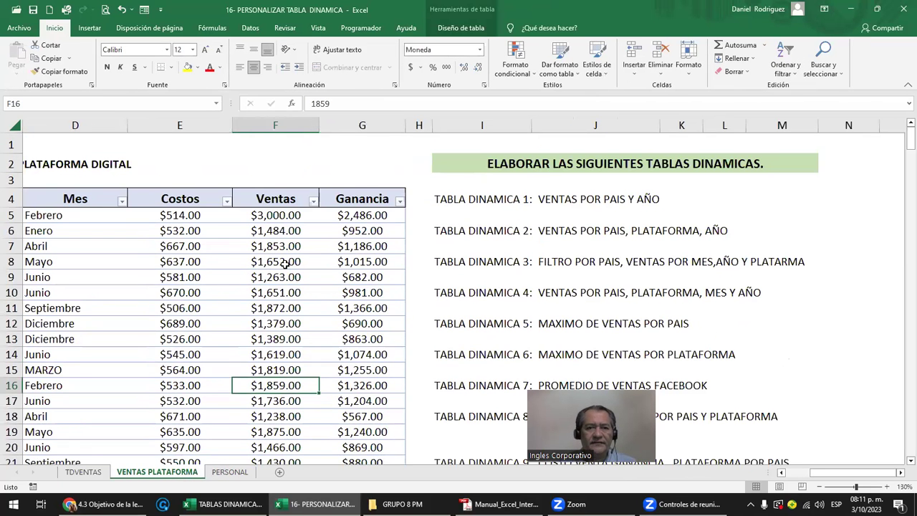
pyautogui.click(353, 187)
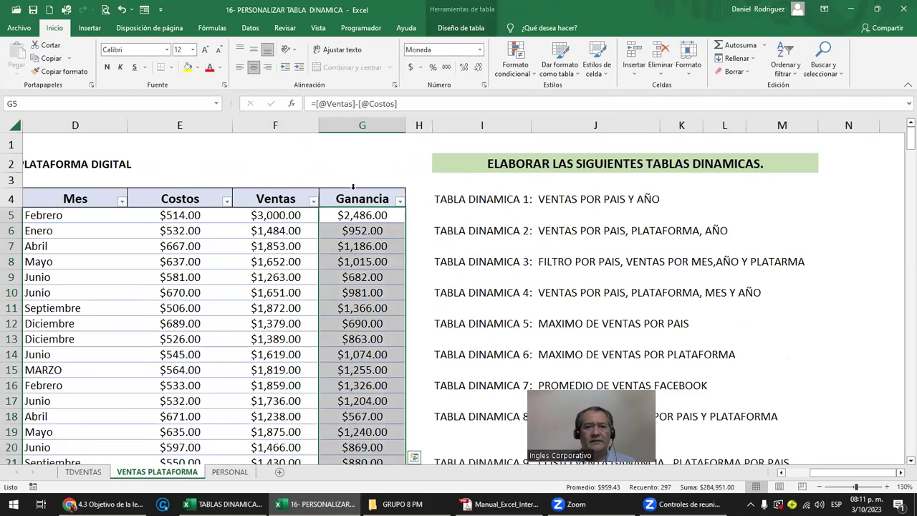
pyautogui.click(84, 472)
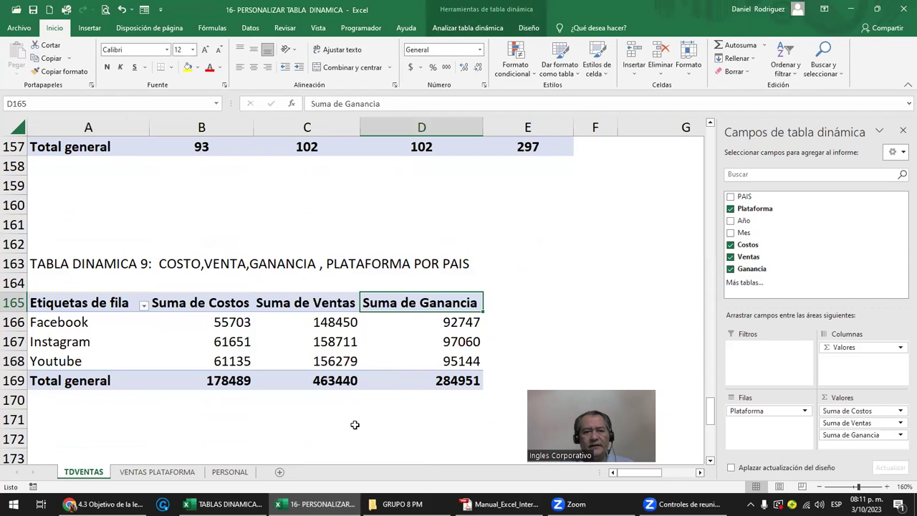
pyautogui.click(223, 504)
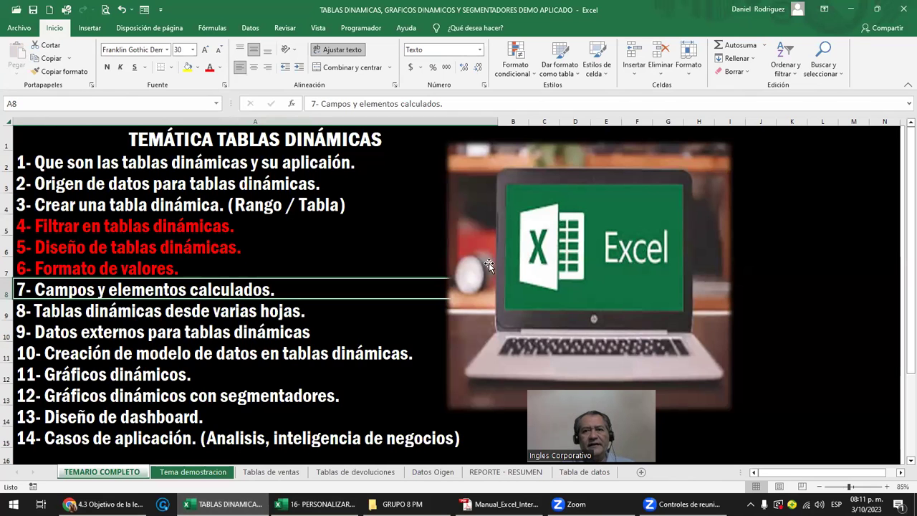
pyautogui.hotkey('alt', 'Tab')
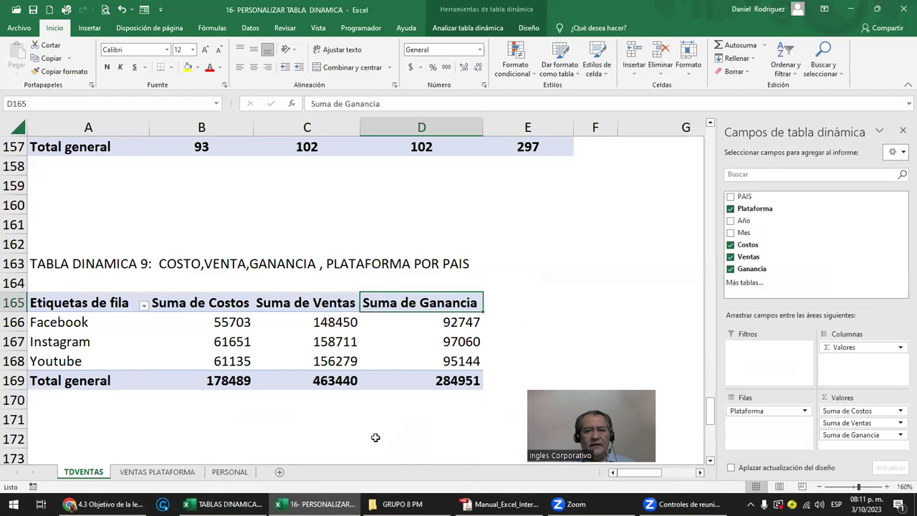
pyautogui.click(376, 437)
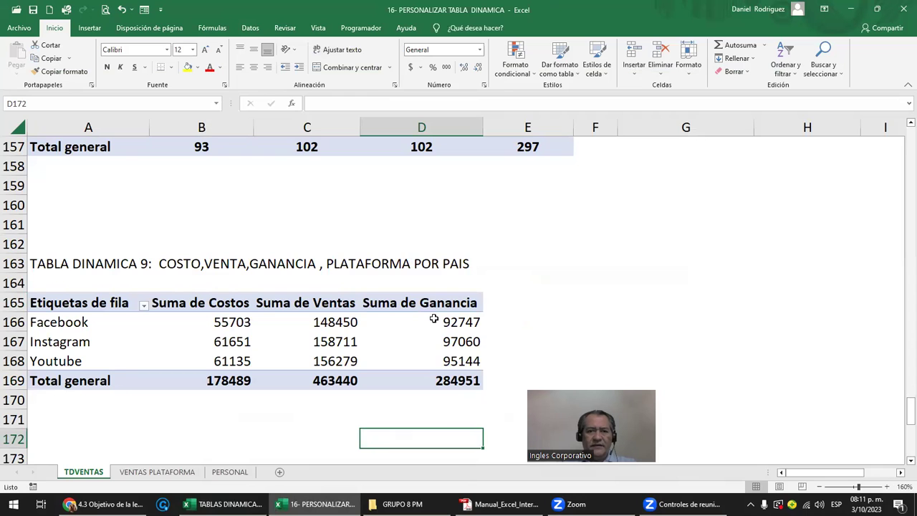
# Delete the Ganancia column G from the VENTAS PLATAFORMA data
pyautogui.click(160, 472)
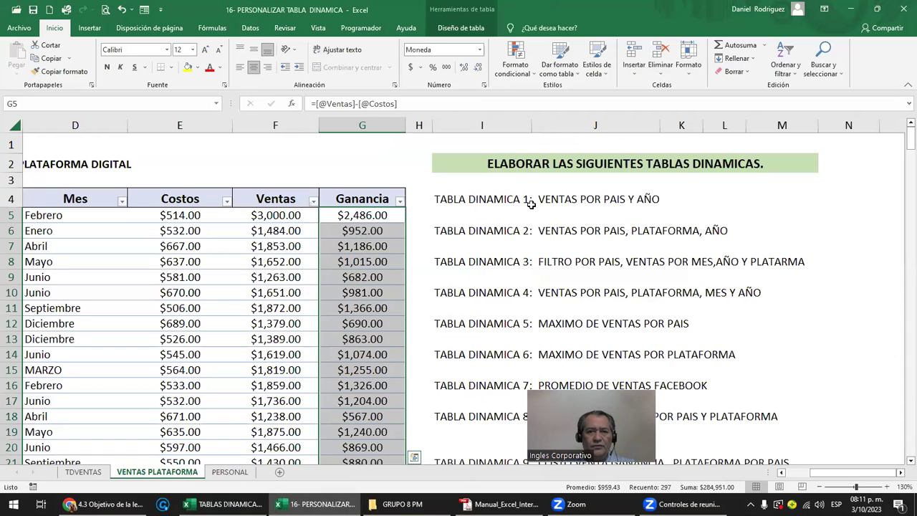
pyautogui.click(367, 201)
pyautogui.click(349, 126)
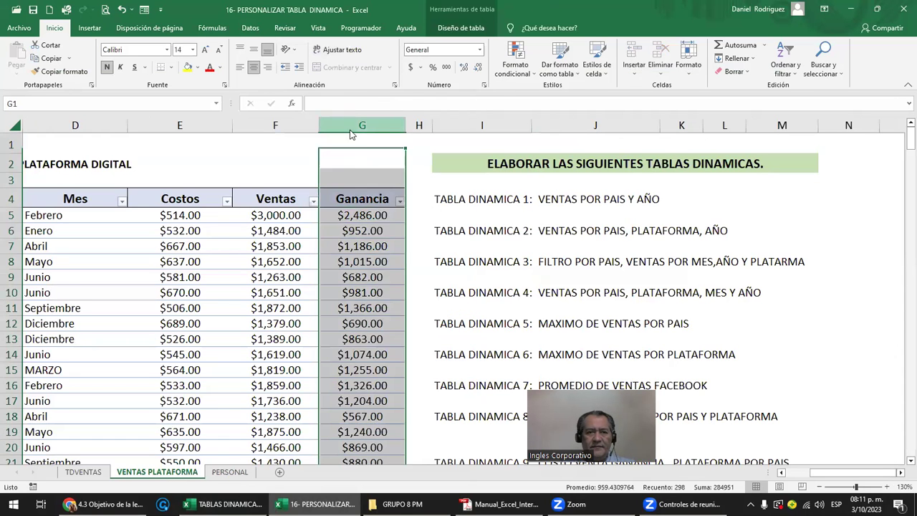
pyautogui.rightClick(351, 129)
pyautogui.click(393, 244)
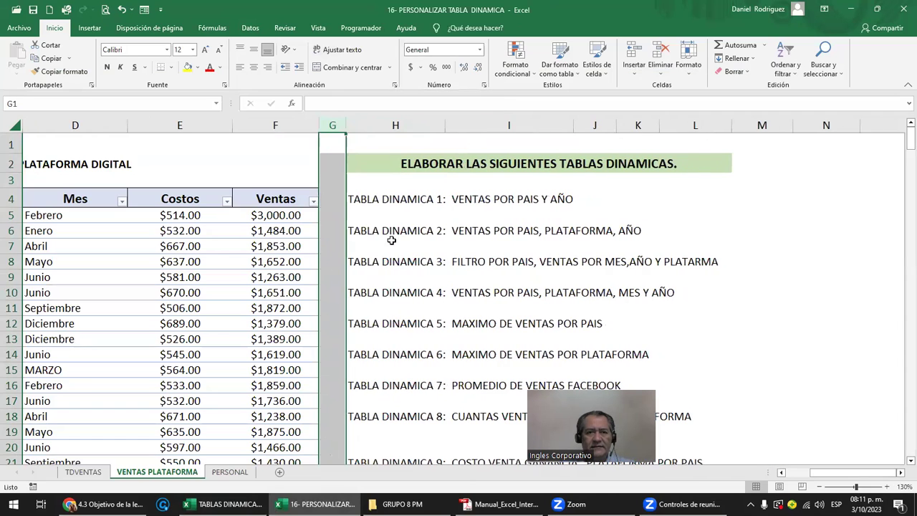
pyautogui.click(331, 200)
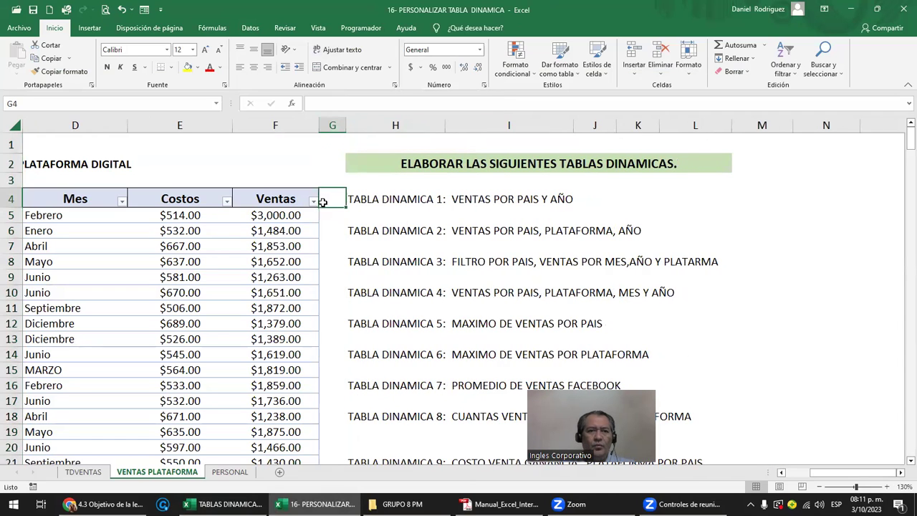
# Review the remaining Costos (514) and Ventas (3000) values, then go to TDVENTAS
pyautogui.click(267, 200)
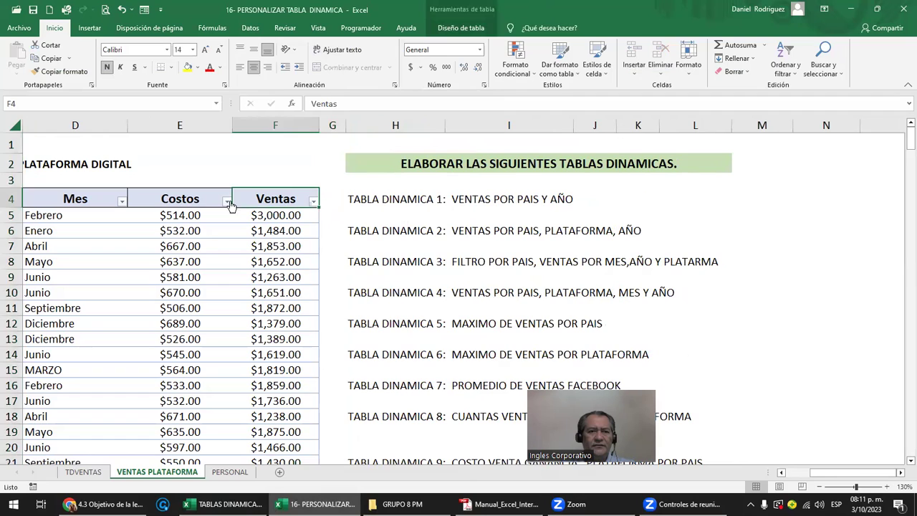
pyautogui.click(182, 213)
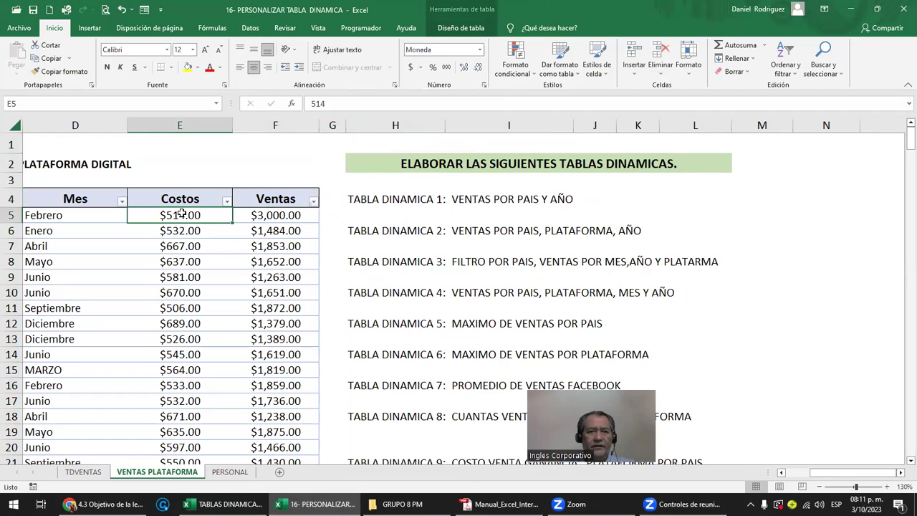
pyautogui.click(275, 215)
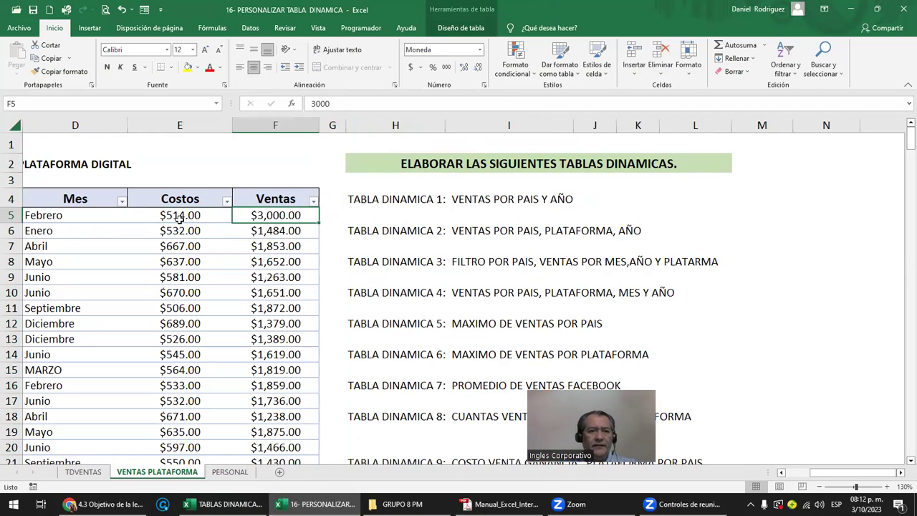
pyautogui.click(83, 471)
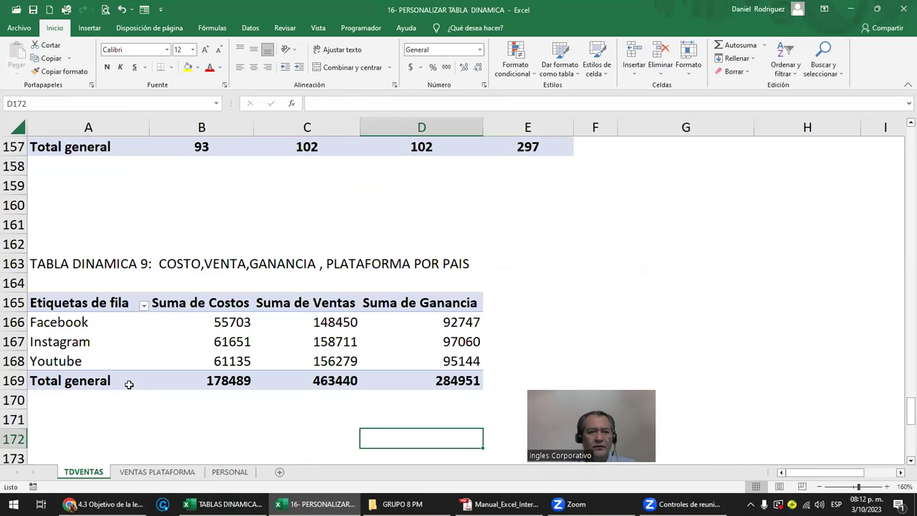
# Refresh pivot table 9 so Suma de Ganancia drops out, leaving Costos and Ventas
pyautogui.rightClick(131, 304)
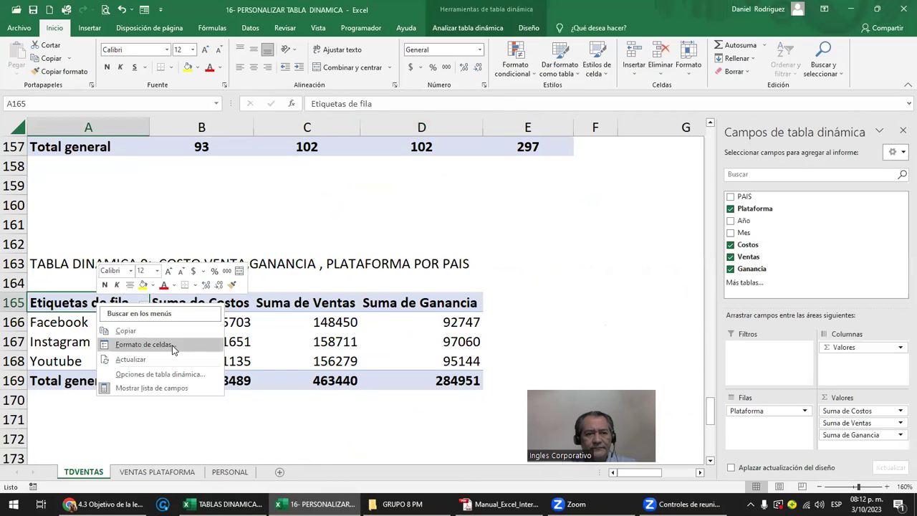
pyautogui.click(179, 358)
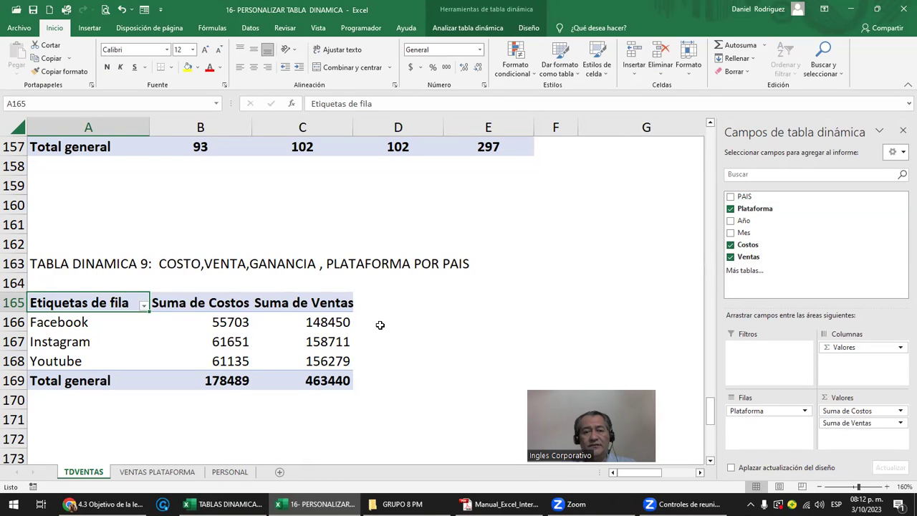
pyautogui.moveTo(369, 304); pyautogui.dragTo(370, 370)
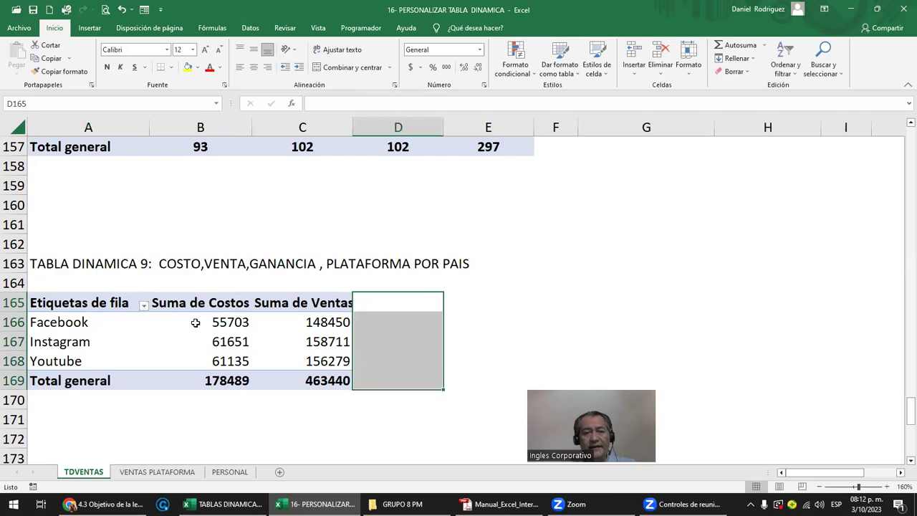
pyautogui.click(399, 308)
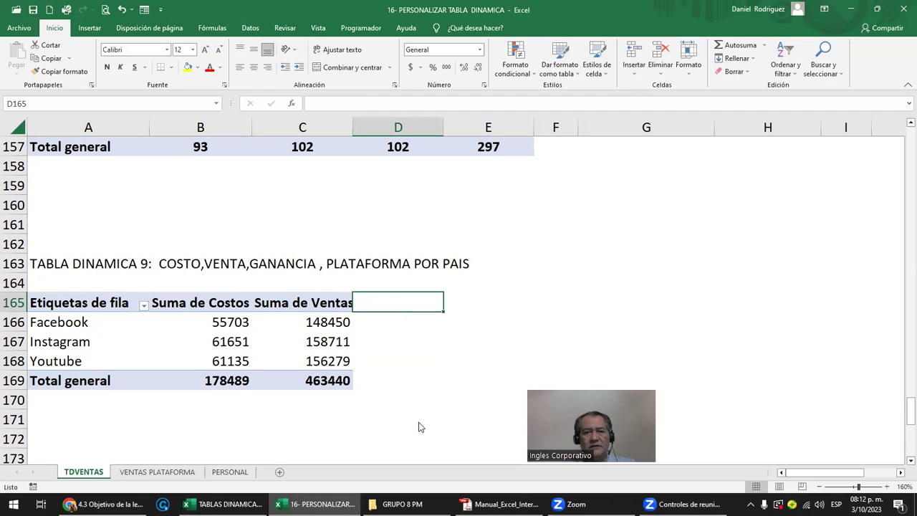
pyautogui.click(321, 302)
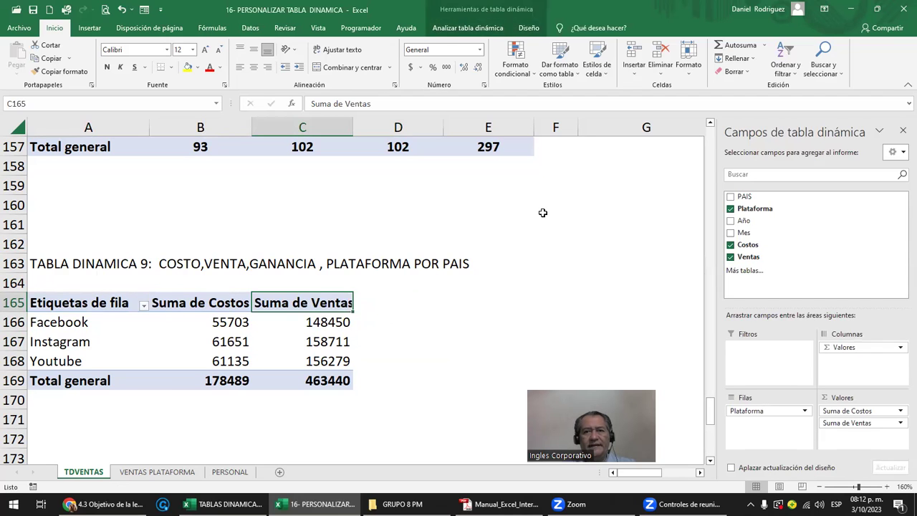
# Look over the data source options, then open Campos, elementos y conjuntos for pivot table 9
pyautogui.click(469, 28)
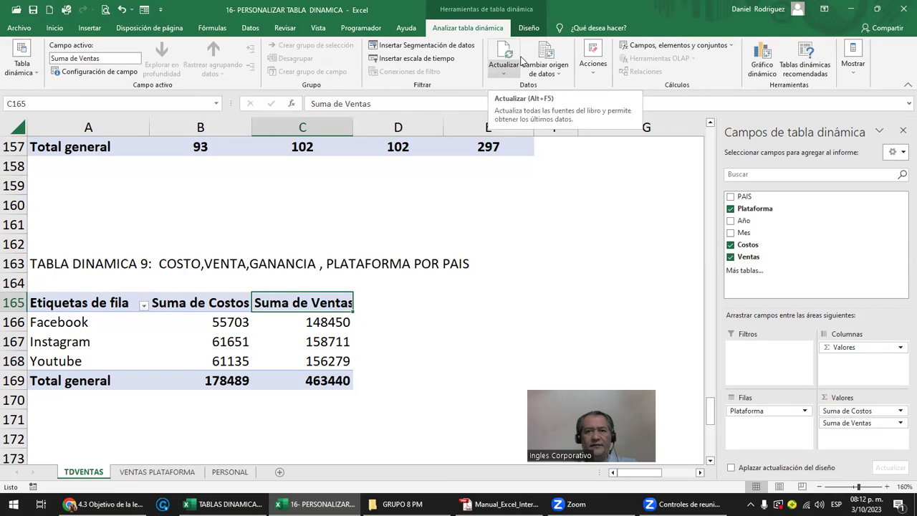
pyautogui.click(549, 74)
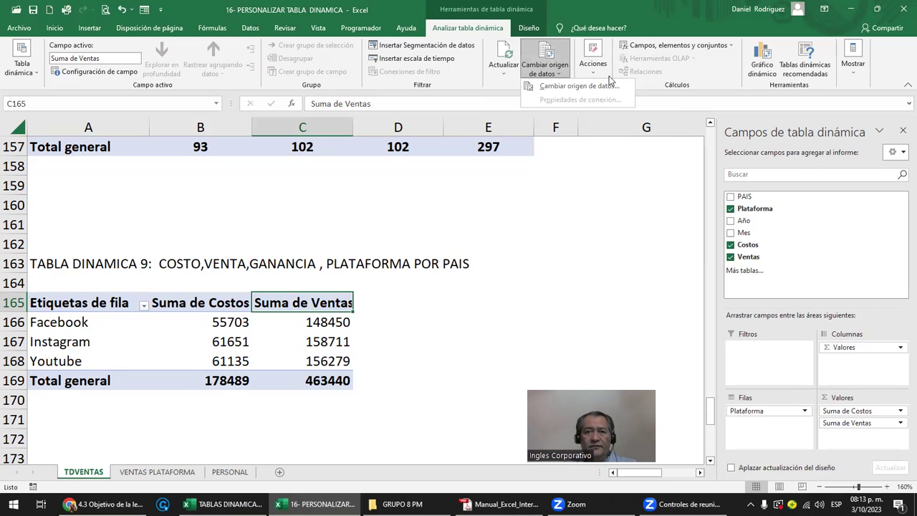
pyautogui.click(654, 52)
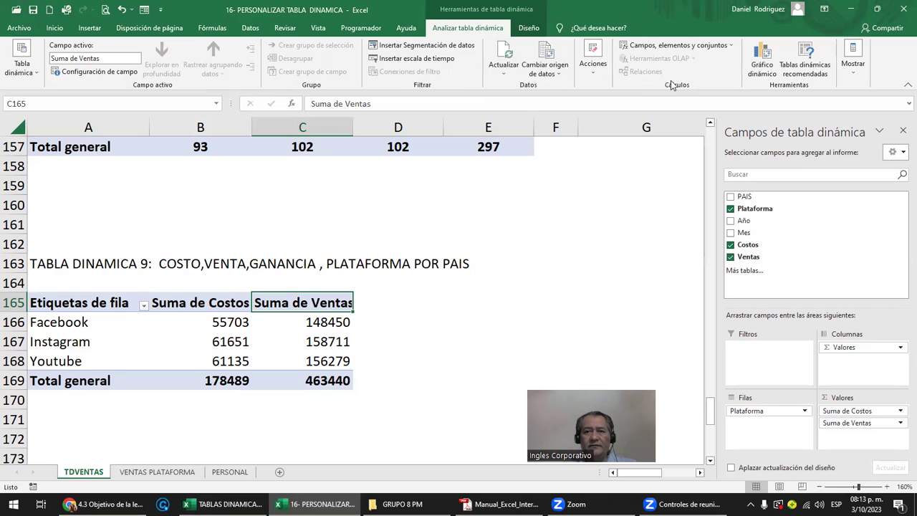
pyautogui.click(725, 47)
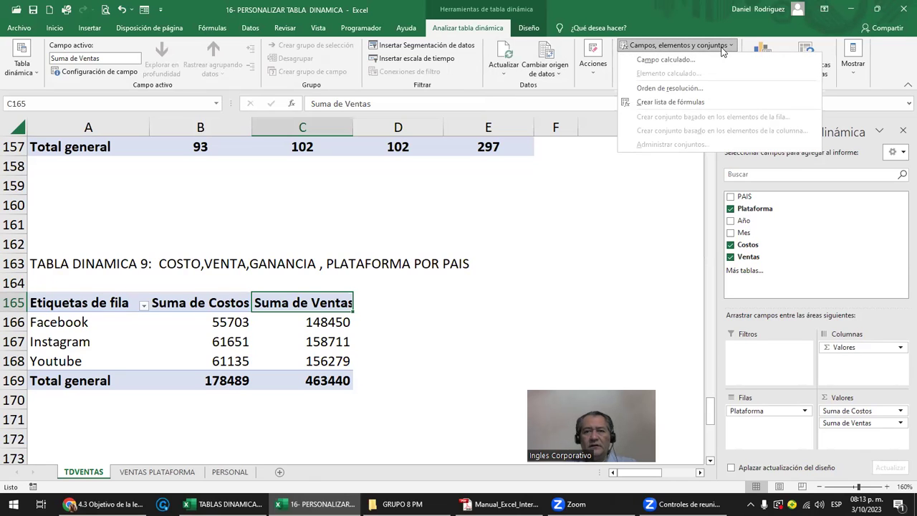
# Name a new calculated field Ganancia and clear its formula down to '='
pyautogui.click(663, 60)
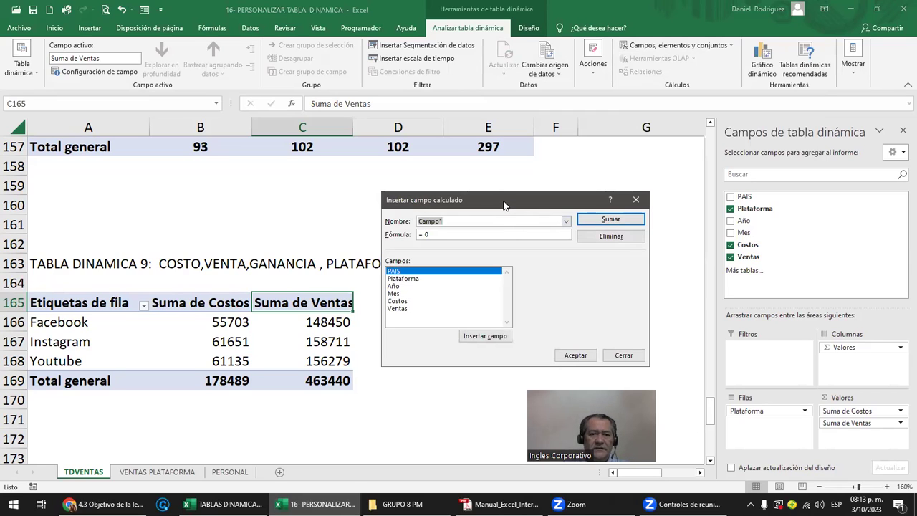
pyautogui.moveTo(503, 206); pyautogui.dragTo(490, 185)
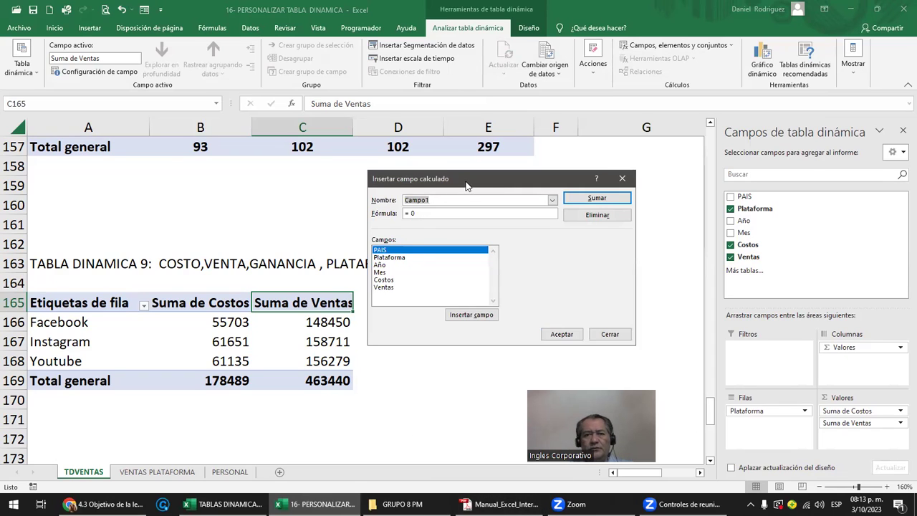
pyautogui.moveTo(465, 184); pyautogui.dragTo(498, 174)
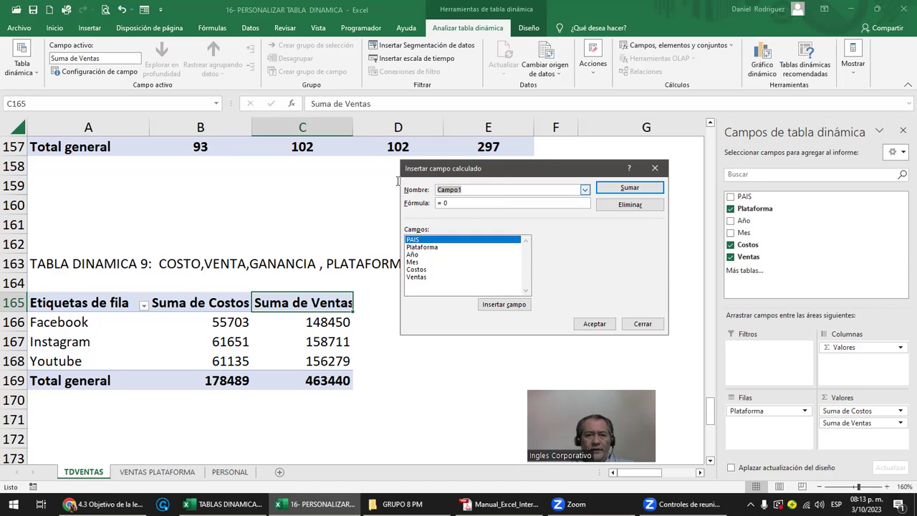
pyautogui.write('g')
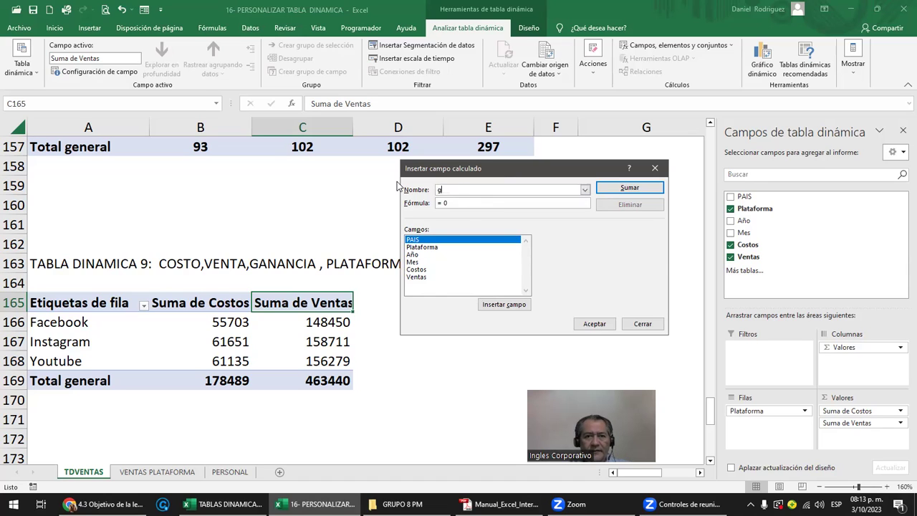
pyautogui.press('BackSpace')
pyautogui.write('Ganancia')
pyautogui.click(461, 202)
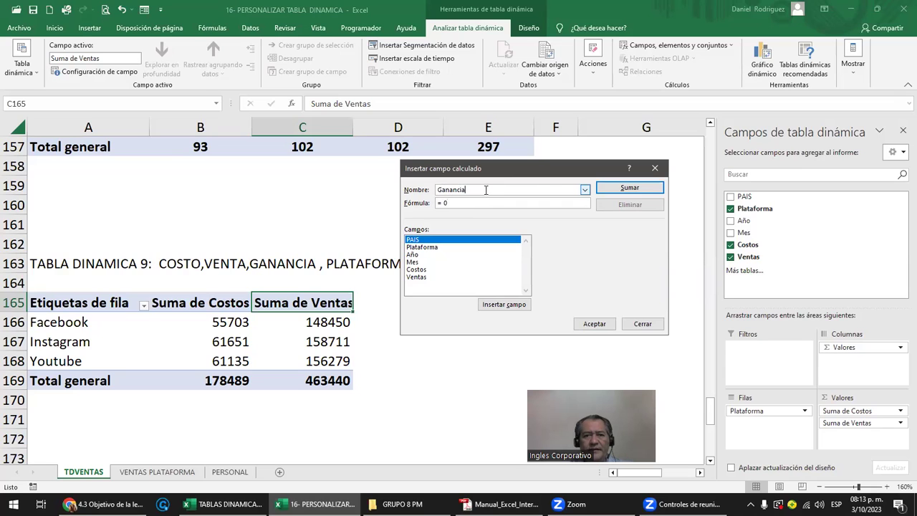
pyautogui.doubleClick(467, 188)
pyautogui.click(458, 205)
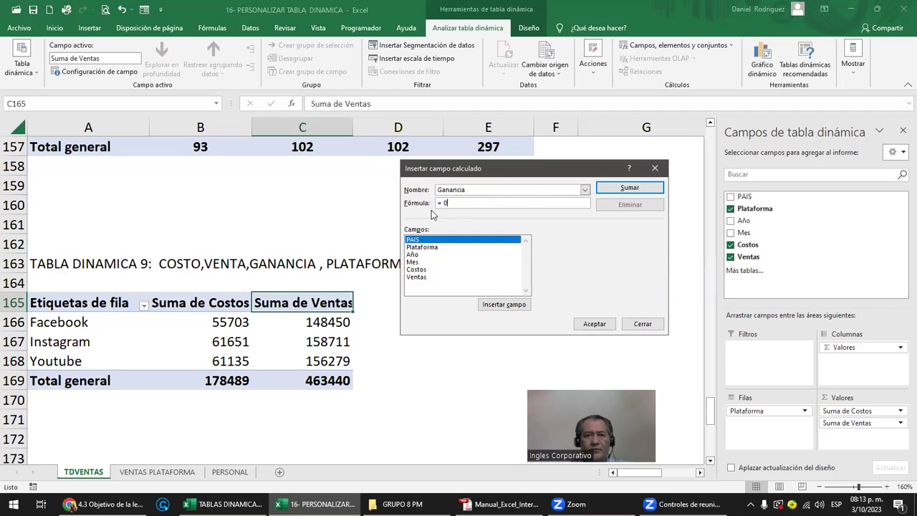
pyautogui.press('BackSpace')
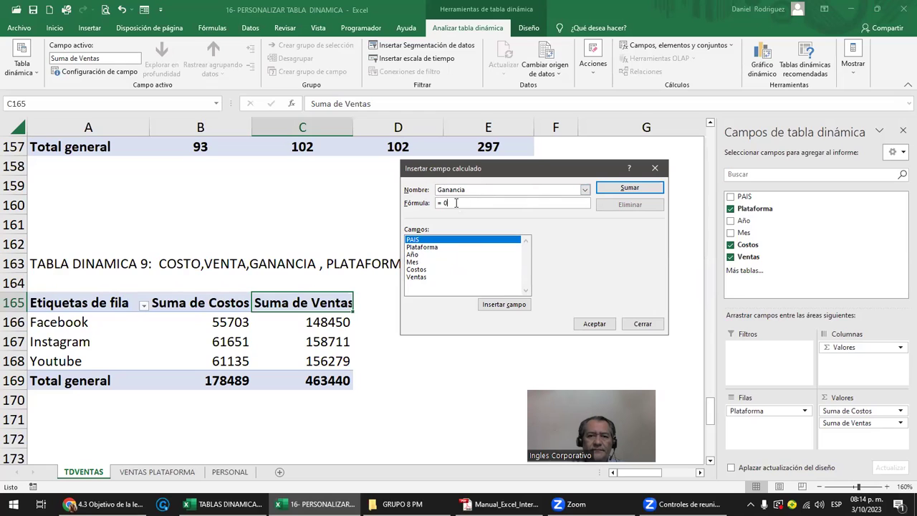
pyautogui.press('BackSpace')
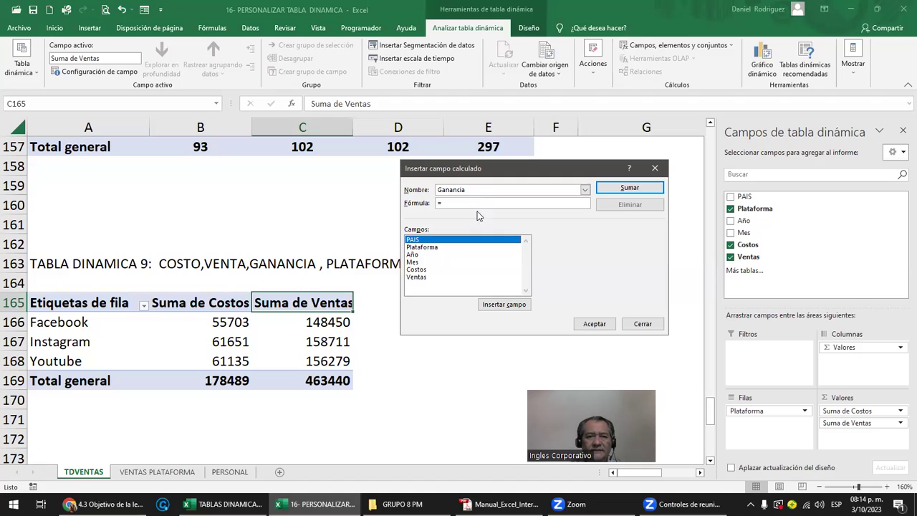
# Build the formula = Ventas - Costos from the field list
pyautogui.click(416, 278)
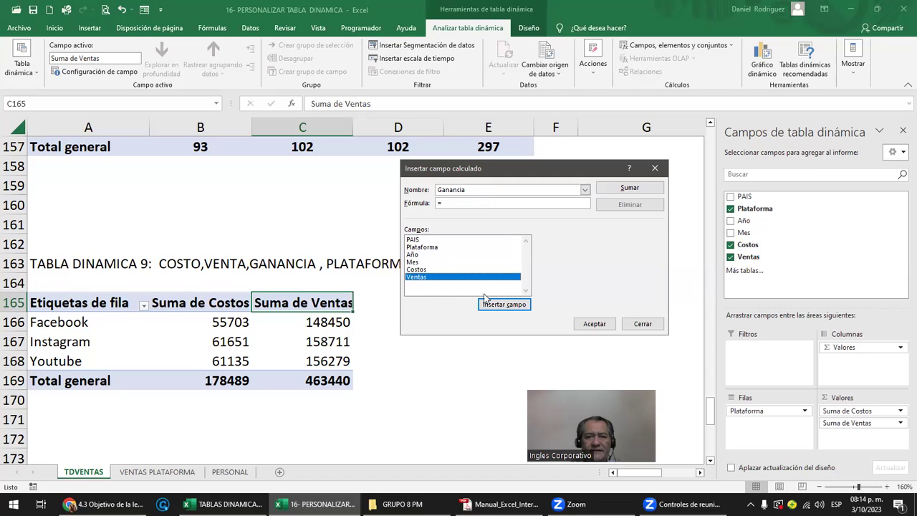
pyautogui.click(510, 306)
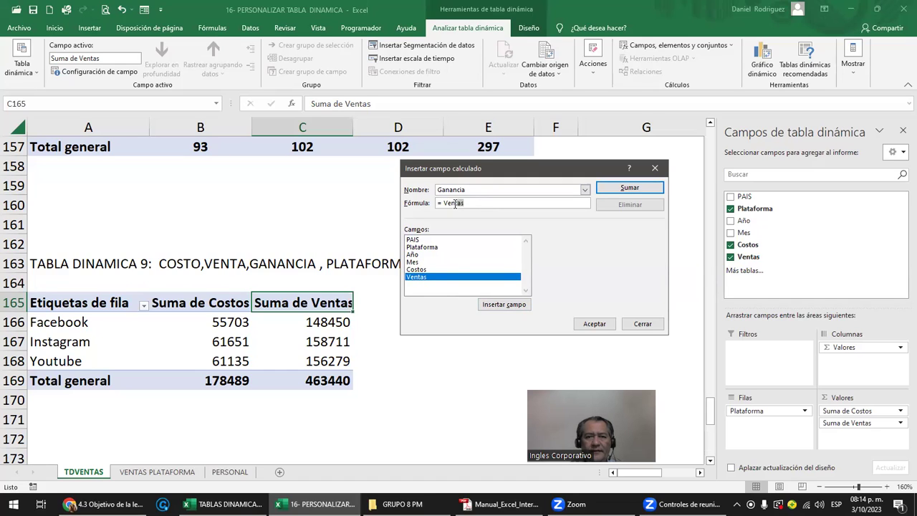
pyautogui.doubleClick(445, 206)
pyautogui.press('Delete')
pyautogui.doubleClick(423, 277)
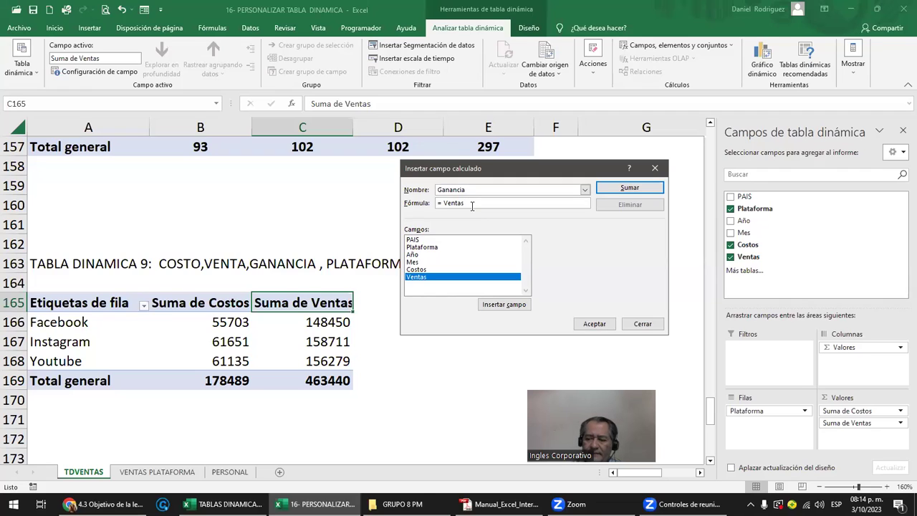
pyautogui.write(' -')
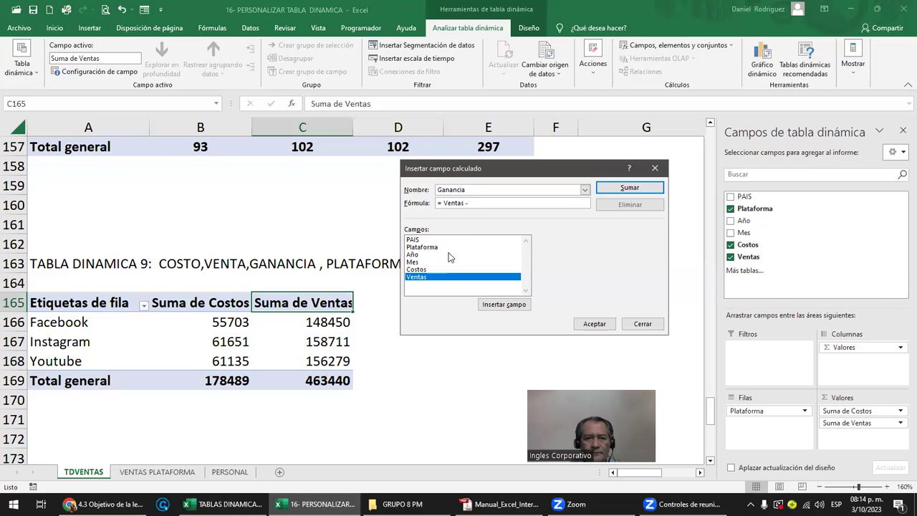
pyautogui.doubleClick(420, 270)
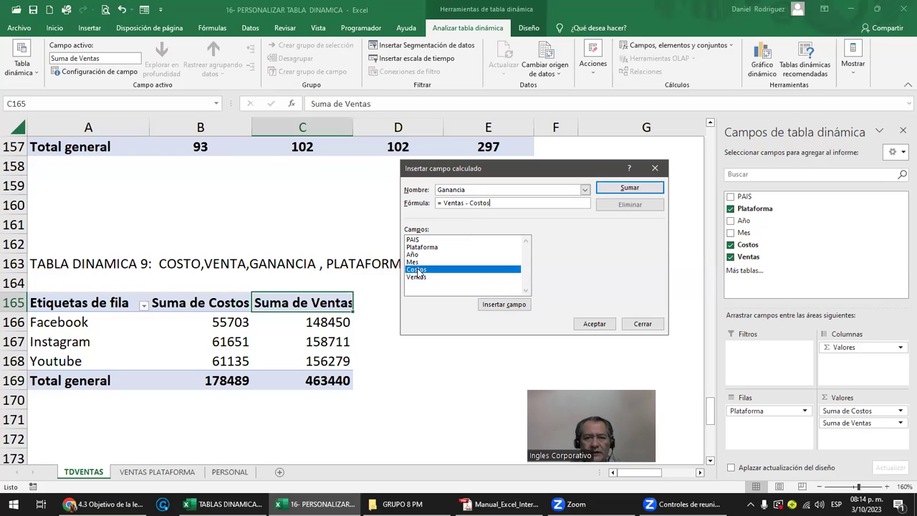
# Add Ganancia (= Ventas - Costos) to the pivot's field list with Sumar
pyautogui.moveTo(492, 203); pyautogui.dragTo(436, 203)
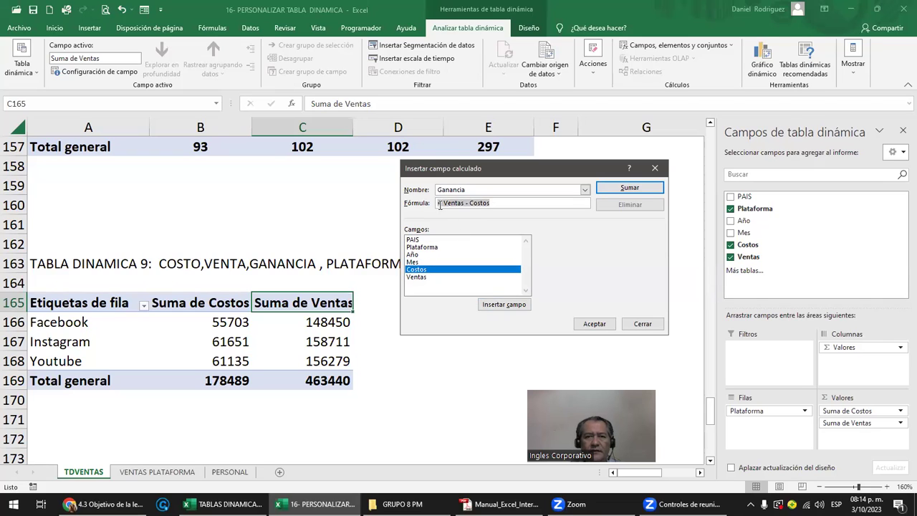
pyautogui.click(472, 189)
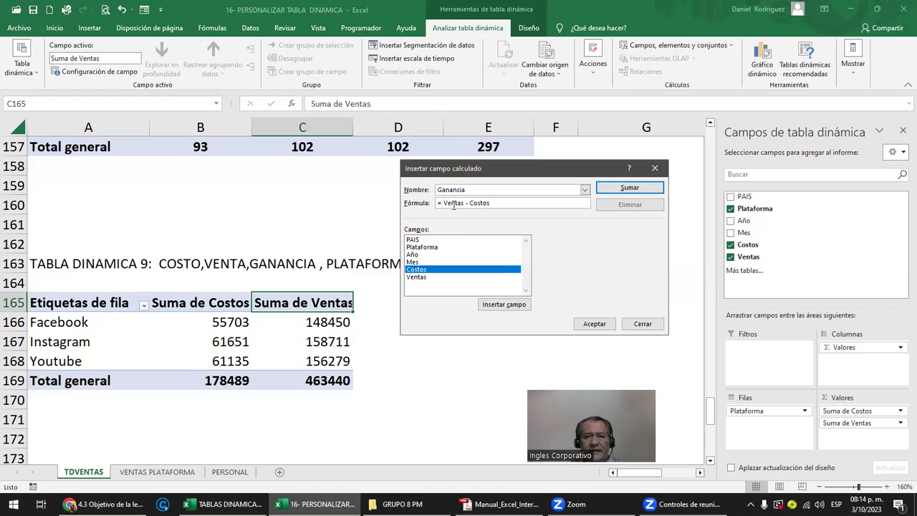
pyautogui.click(443, 204)
pyautogui.moveTo(438, 189)
pyautogui.mouseDown()
pyautogui.moveTo(477, 188)
pyautogui.moveTo(490, 202)
pyautogui.moveTo(419, 188)
pyautogui.mouseUp()
pyautogui.click(443, 204)
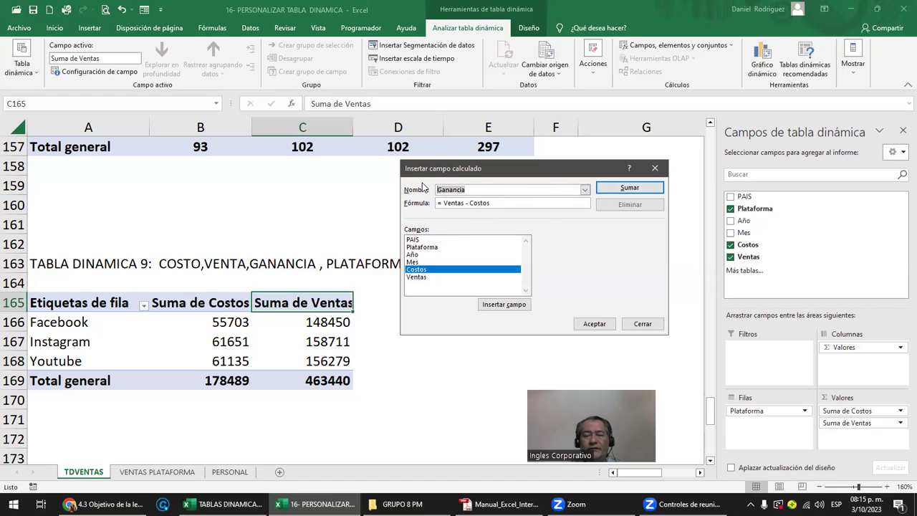
pyautogui.click(498, 204)
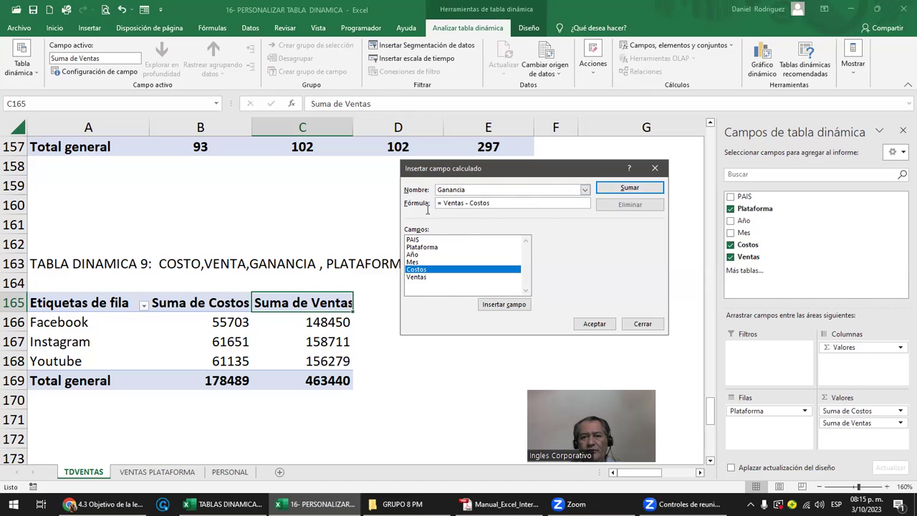
pyautogui.moveTo(427, 205); pyautogui.dragTo(490, 204)
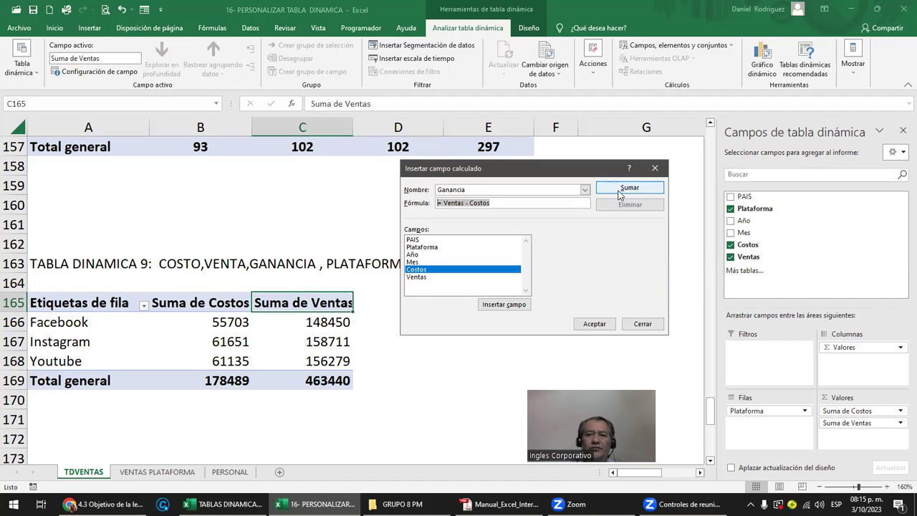
pyautogui.click(613, 190)
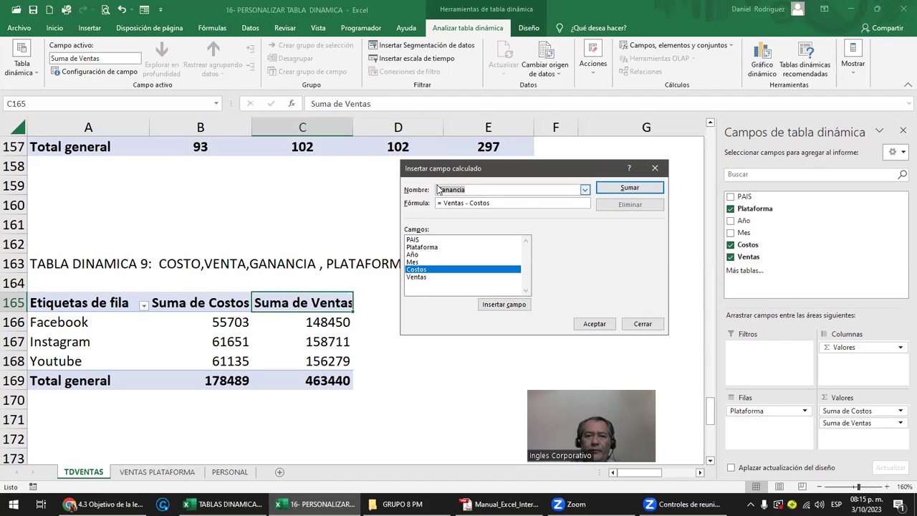
pyautogui.click(422, 290)
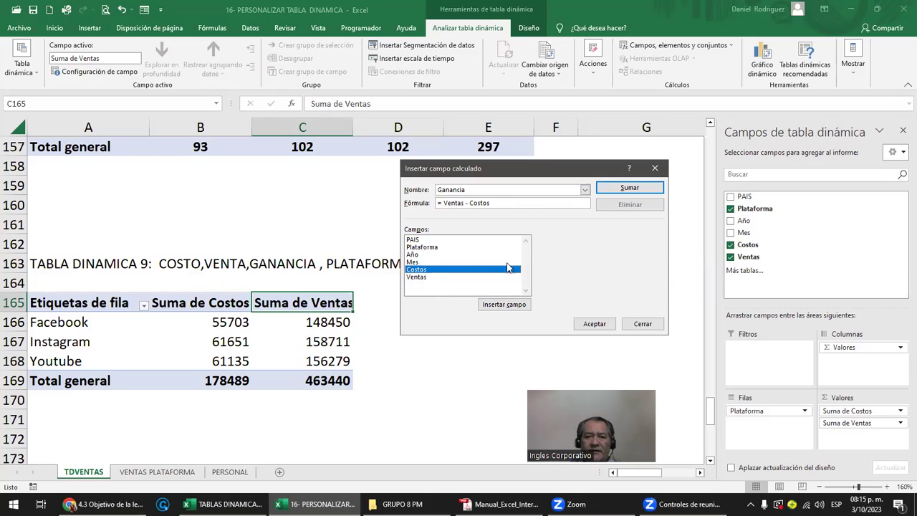
pyautogui.click(634, 190)
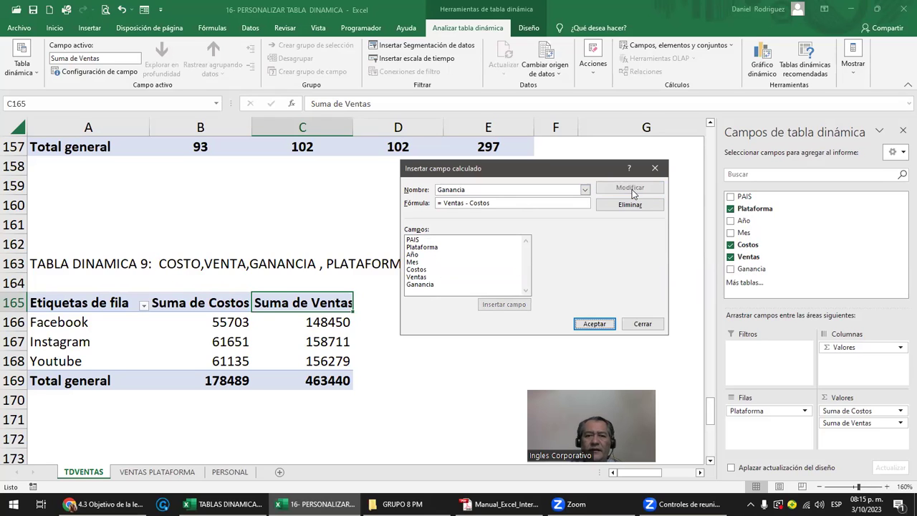
pyautogui.click(471, 189)
pyautogui.moveTo(470, 189); pyautogui.dragTo(422, 188)
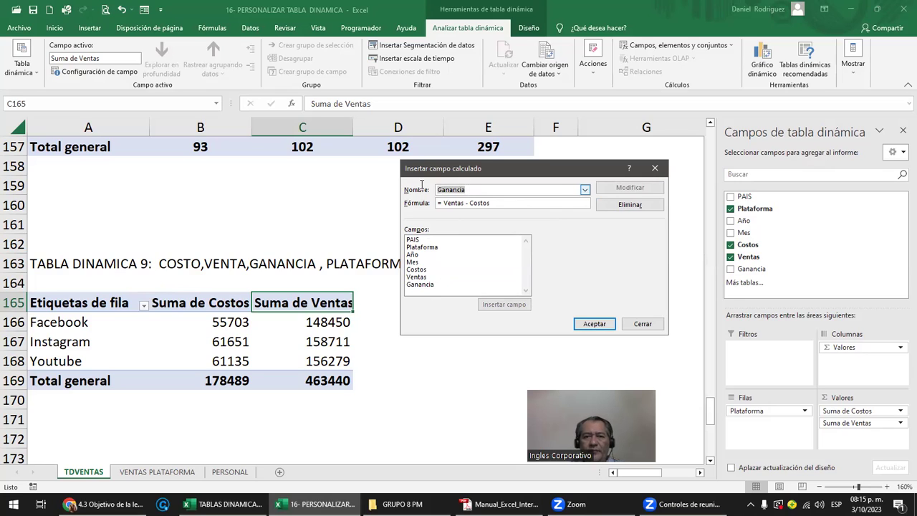
pyautogui.moveTo(493, 203); pyautogui.dragTo(434, 203)
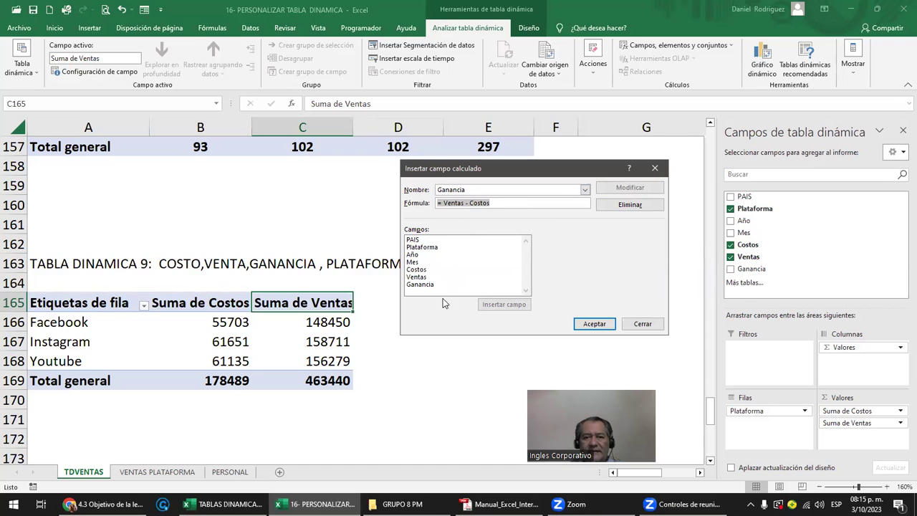
pyautogui.click(422, 285)
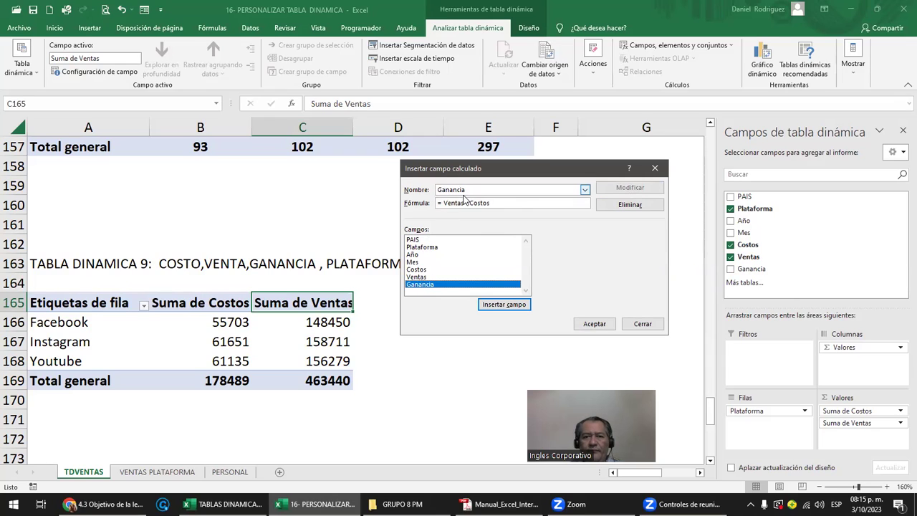
# Apply the calculated field and widen column D to fit Suma de Ganancia
pyautogui.click(598, 324)
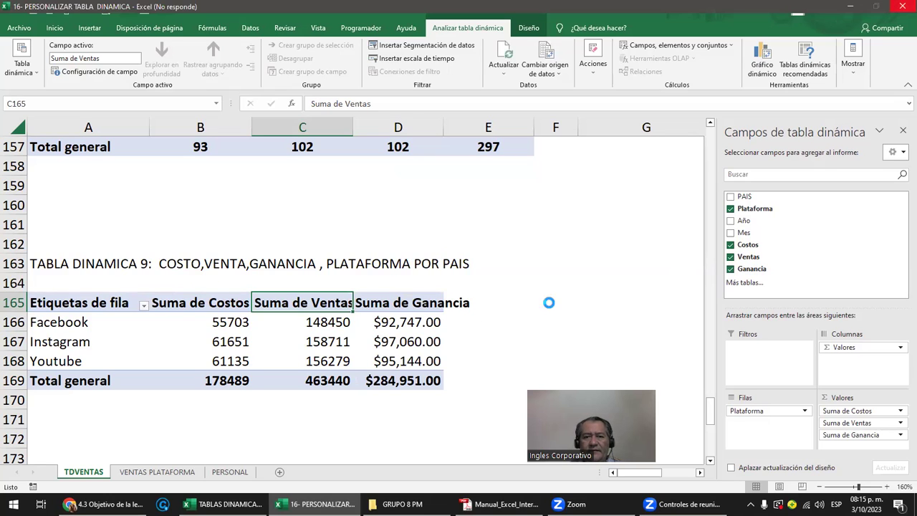
pyautogui.click(424, 302)
pyautogui.moveTo(441, 127); pyautogui.dragTo(475, 127)
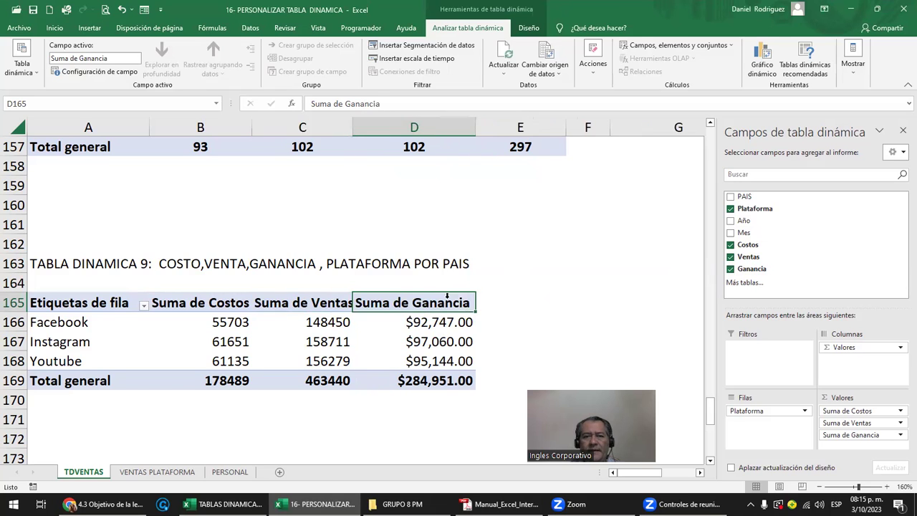
pyautogui.click(435, 326)
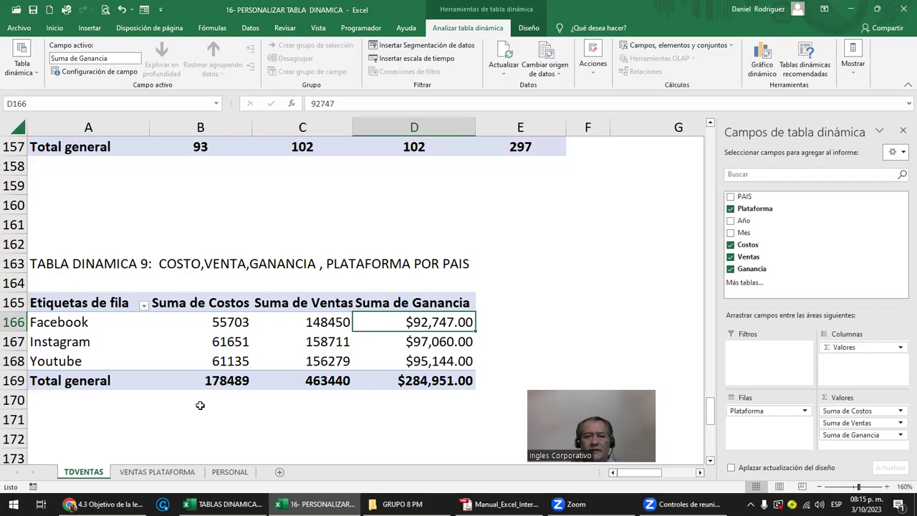
# Compare the profit figures against the VENTAS PLATAFORMA source columns, then recheck Suma de Ganancia
pyautogui.click(150, 470)
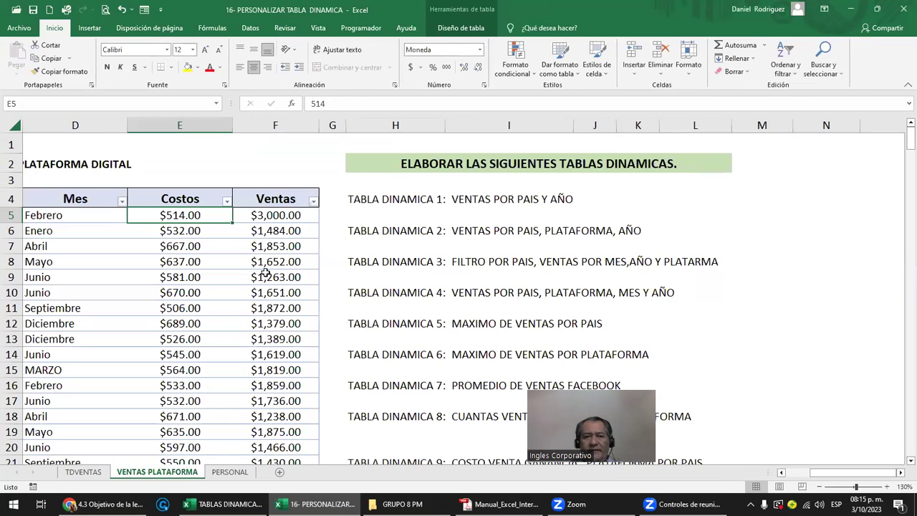
pyautogui.click(291, 126)
pyautogui.click(188, 125)
pyautogui.click(275, 125)
pyautogui.click(83, 471)
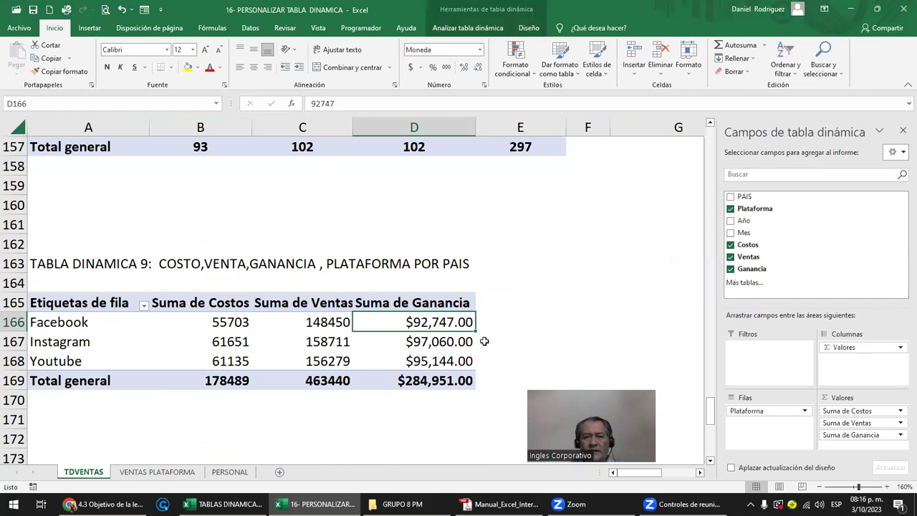
pyautogui.click(547, 301)
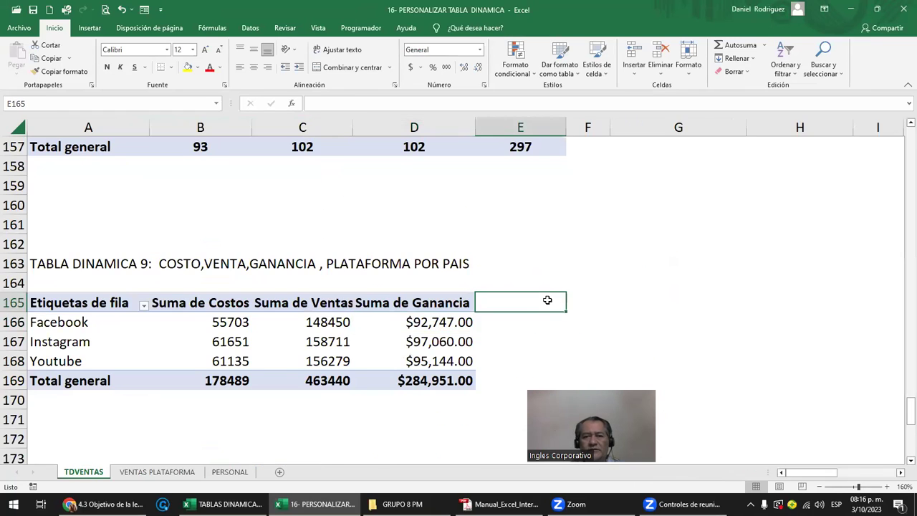
pyautogui.click(440, 324)
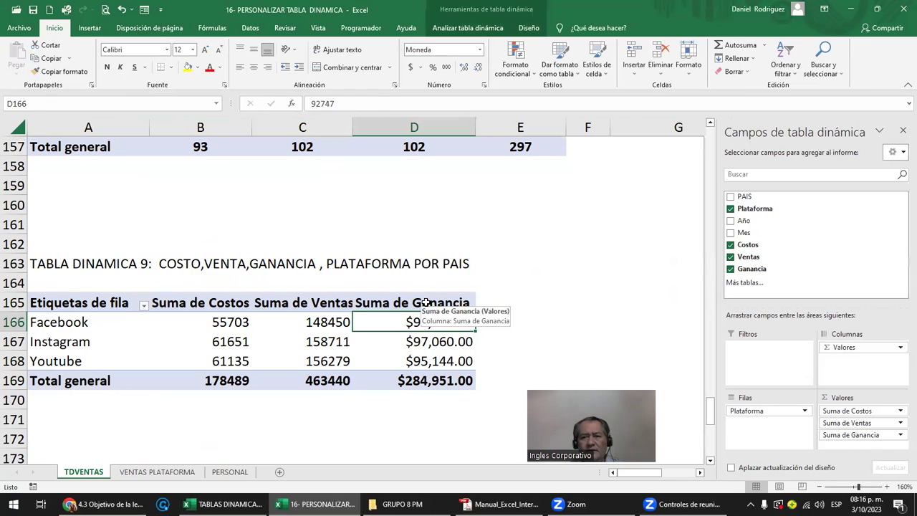
pyautogui.click(426, 303)
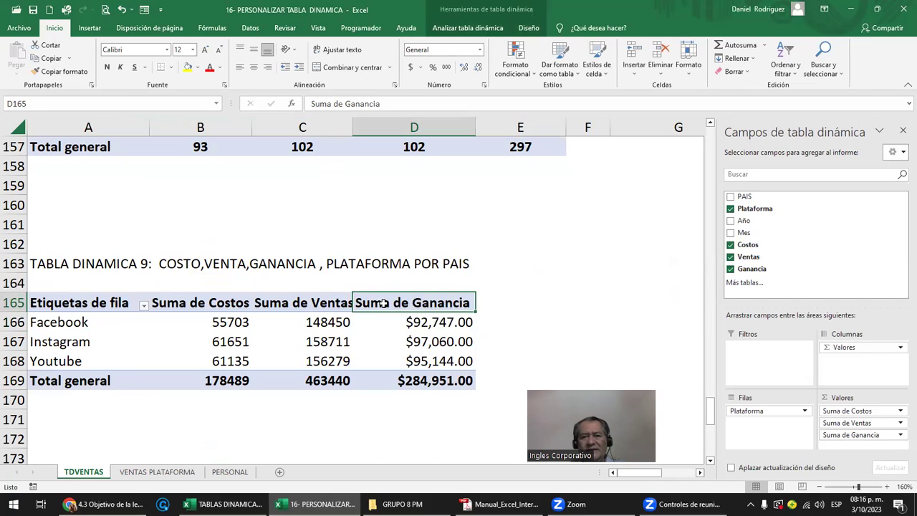
# Inspect the Suma de Ganancia value settings without changes and select the Ganancia field
pyautogui.doubleClick(390, 302)
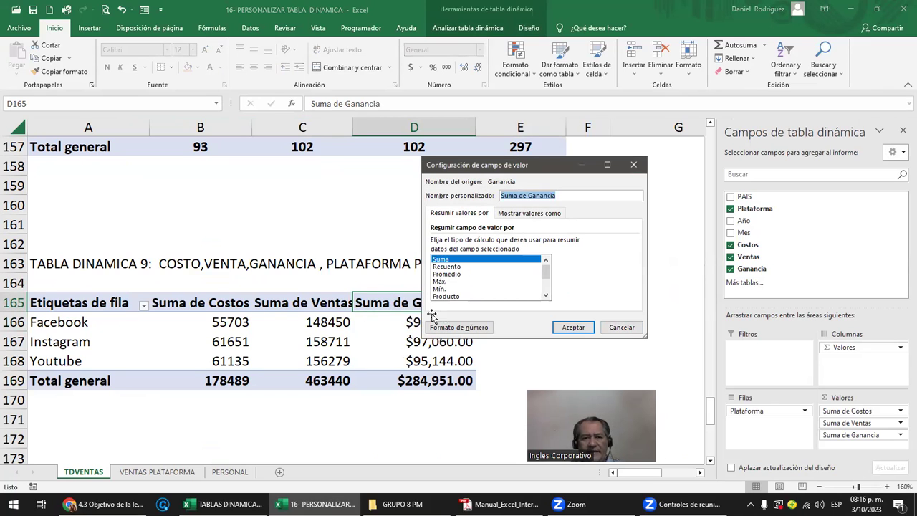
pyautogui.press('Escape')
pyautogui.doubleClick(409, 305)
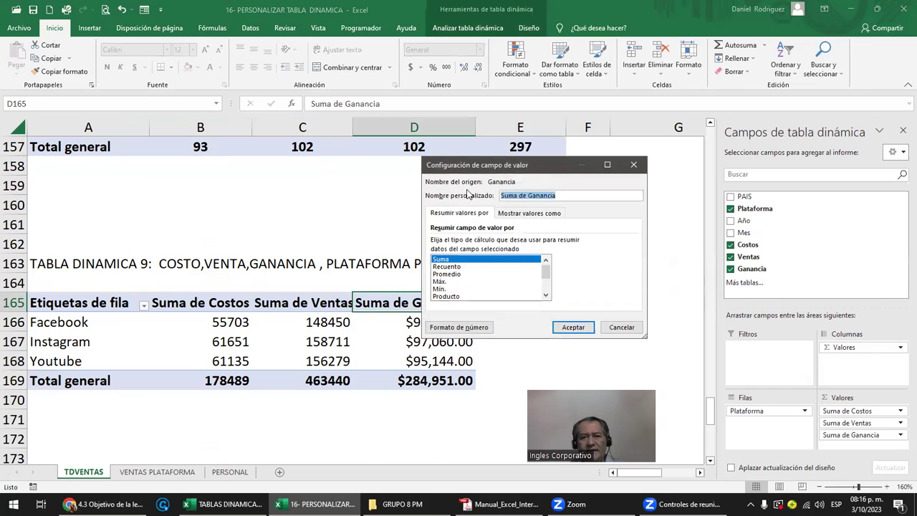
pyautogui.press('Escape')
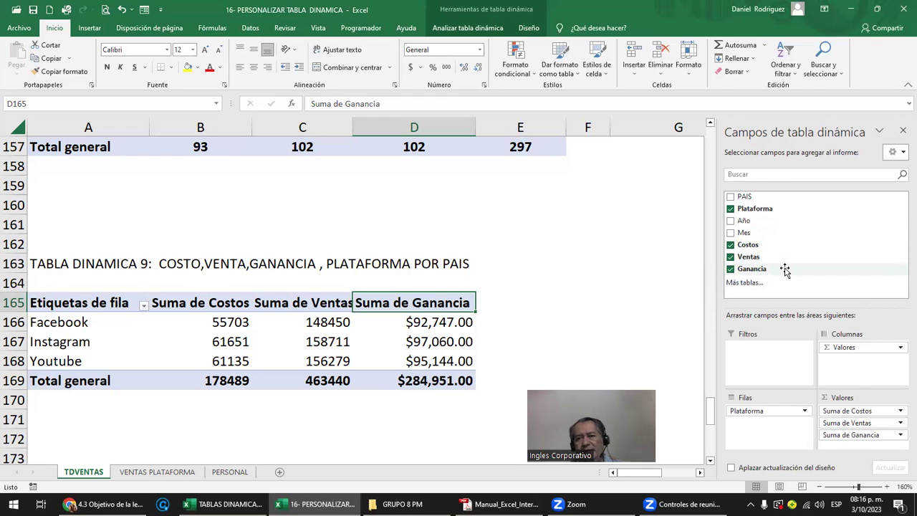
pyautogui.click(751, 274)
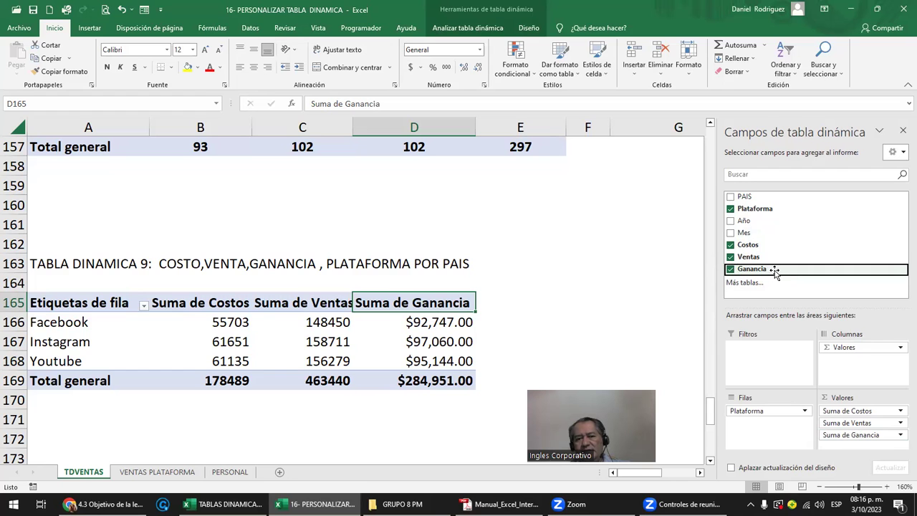
# Check the Ventas header on the VENTAS PLATAFORMA sheet, then return to TDVENTAS
pyautogui.click(185, 472)
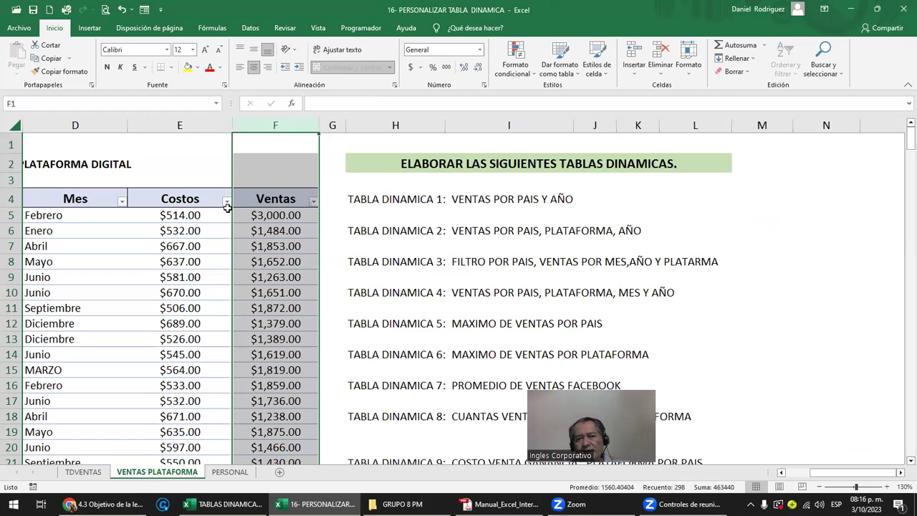
pyautogui.click(263, 198)
pyautogui.press('Left')
pyautogui.press('Left')
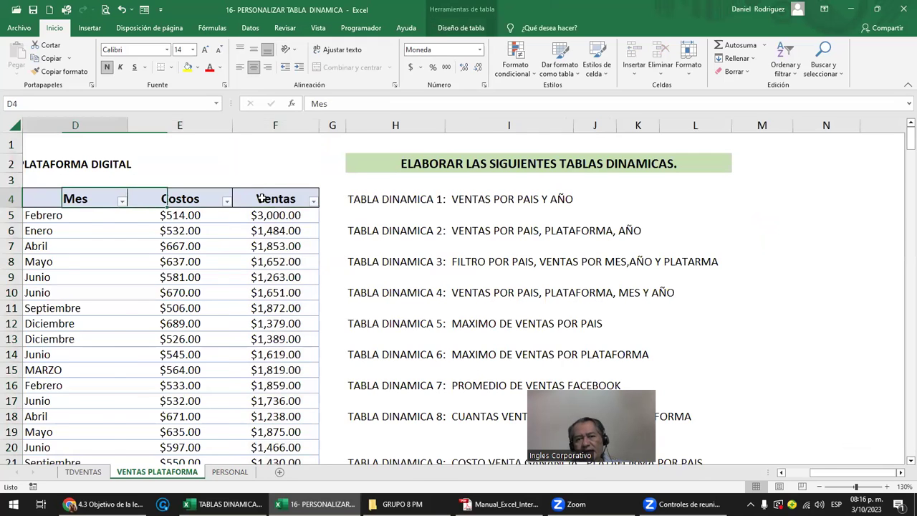
pyautogui.press('Left')
pyautogui.press('Left')
pyautogui.press('Left')
pyautogui.click(548, 196)
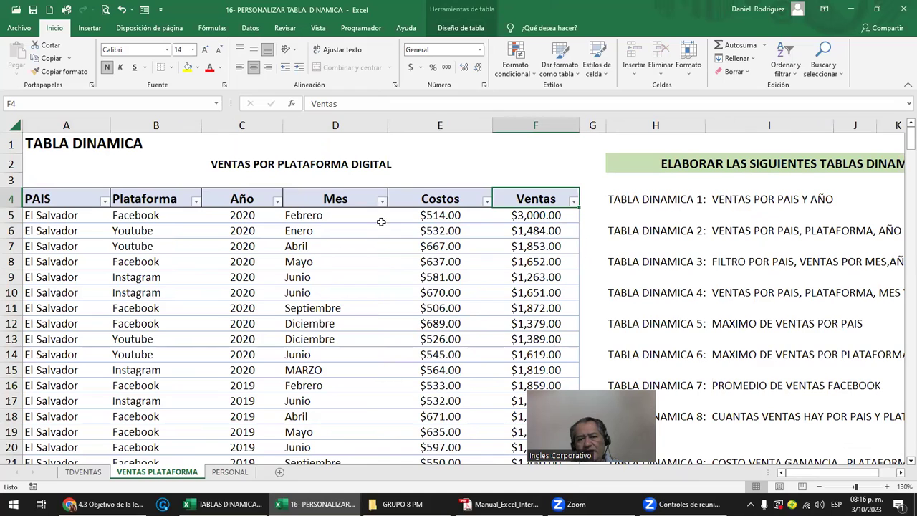
pyautogui.click(83, 472)
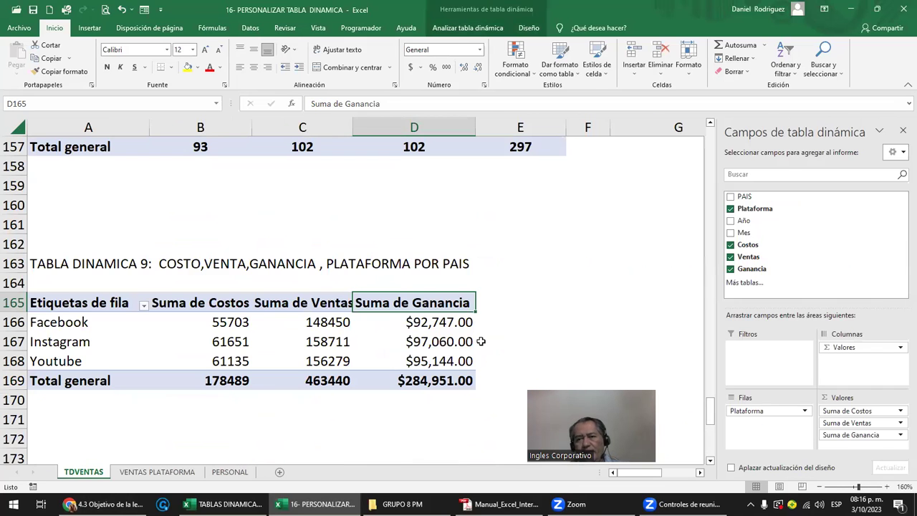
# Rename the Suma de Ganancia value field to 'Ganancia.', getting past the name-already-exists warning
pyautogui.click(750, 269)
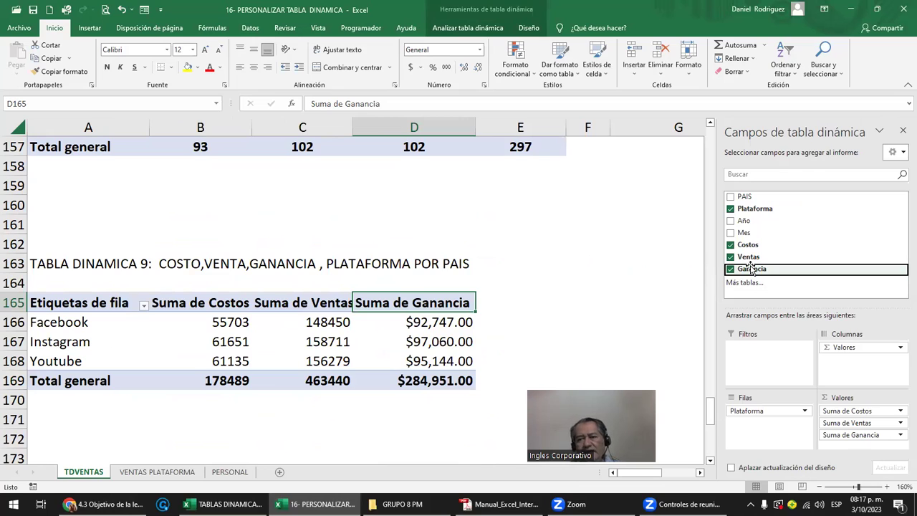
pyautogui.click(873, 438)
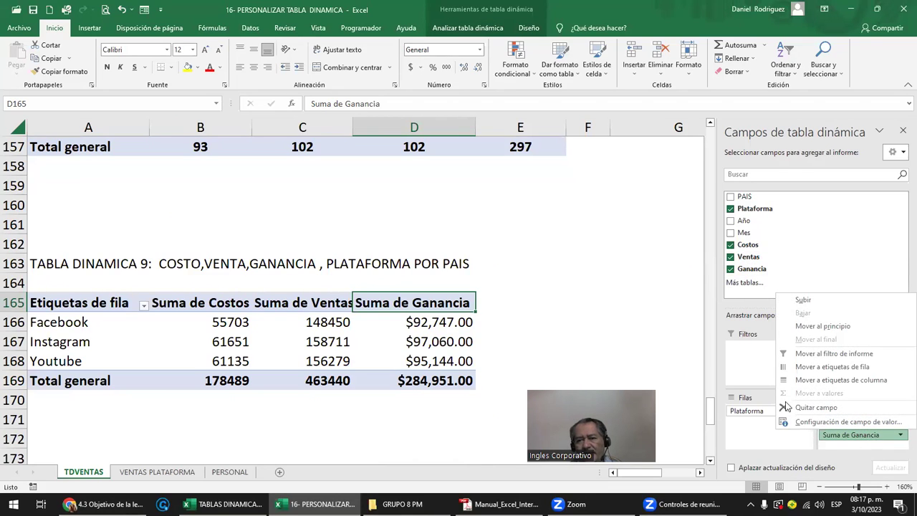
pyautogui.click(849, 422)
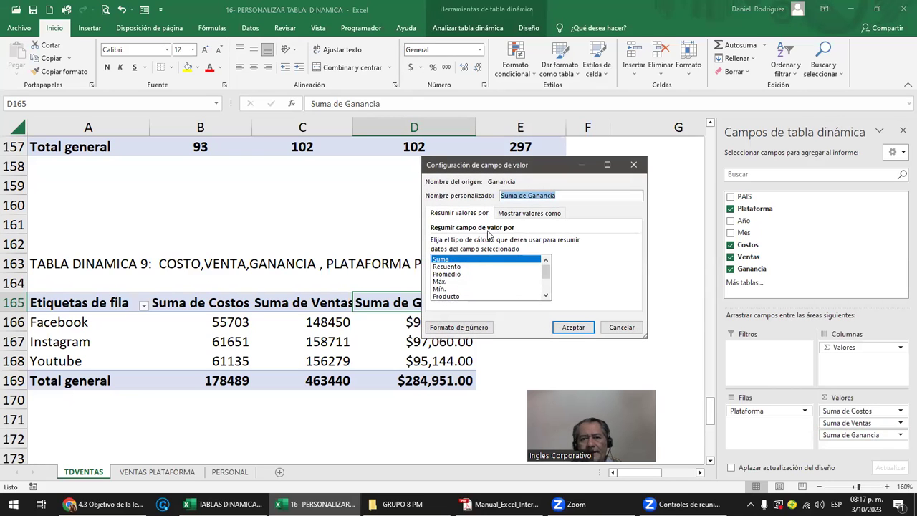
pyautogui.click(556, 195)
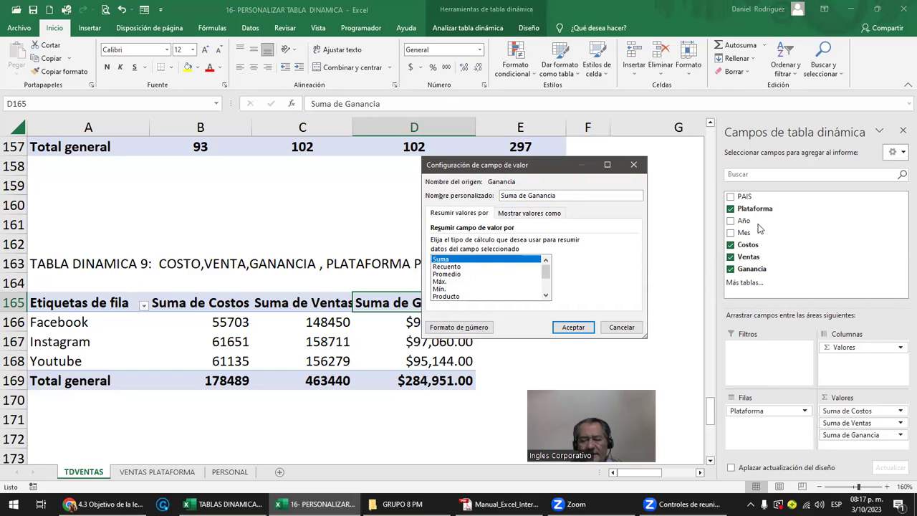
pyautogui.press('Delete')
pyautogui.press('Delete')
pyautogui.press('Delete')
pyautogui.press('Delete')
pyautogui.press('Delete')
pyautogui.press('Delete')
pyautogui.press('Delete')
pyautogui.press('Delete')
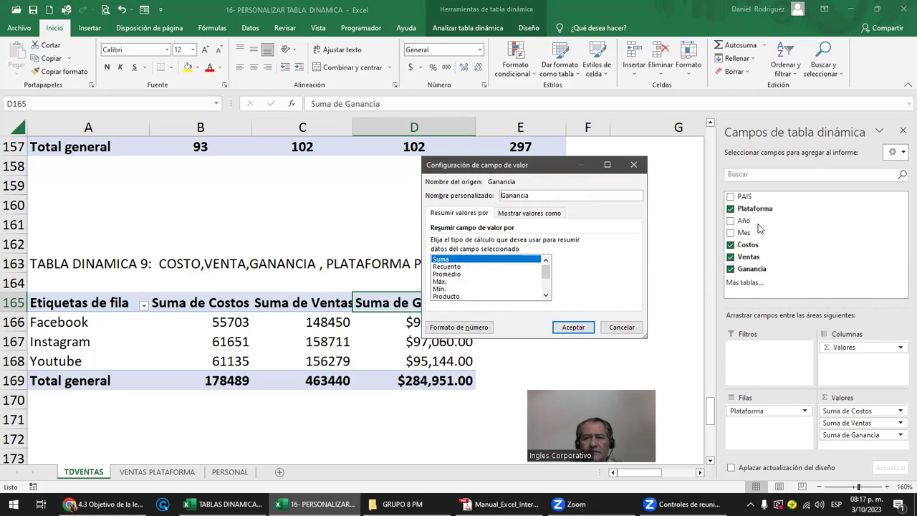
pyautogui.click(573, 327)
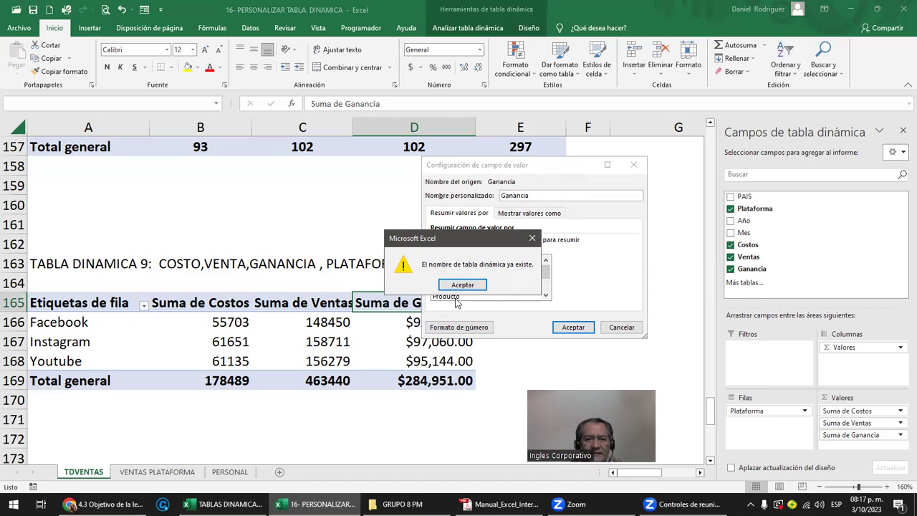
pyautogui.click(462, 284)
pyautogui.click(502, 195)
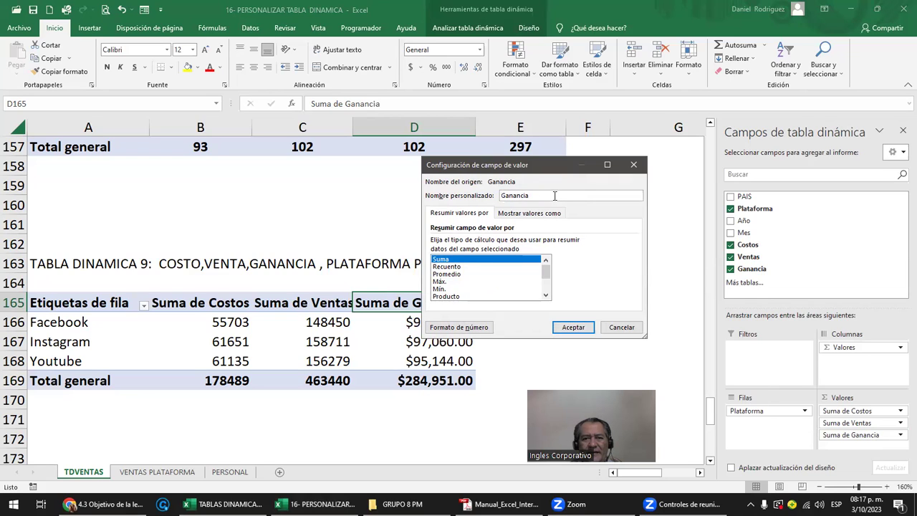
pyautogui.write('.')
pyautogui.click(573, 326)
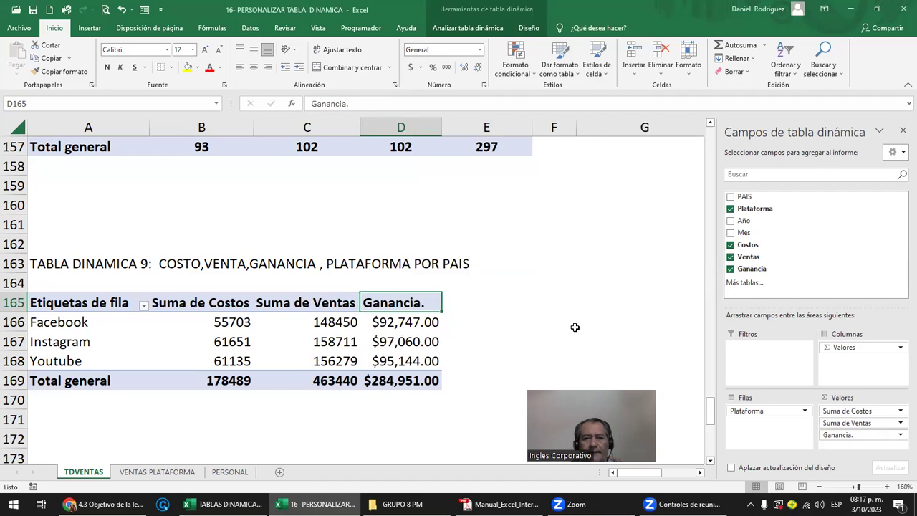
# Strip the 'Suma de' prefix from the Suma de Ventas header in Value Field Settings
pyautogui.click(315, 307)
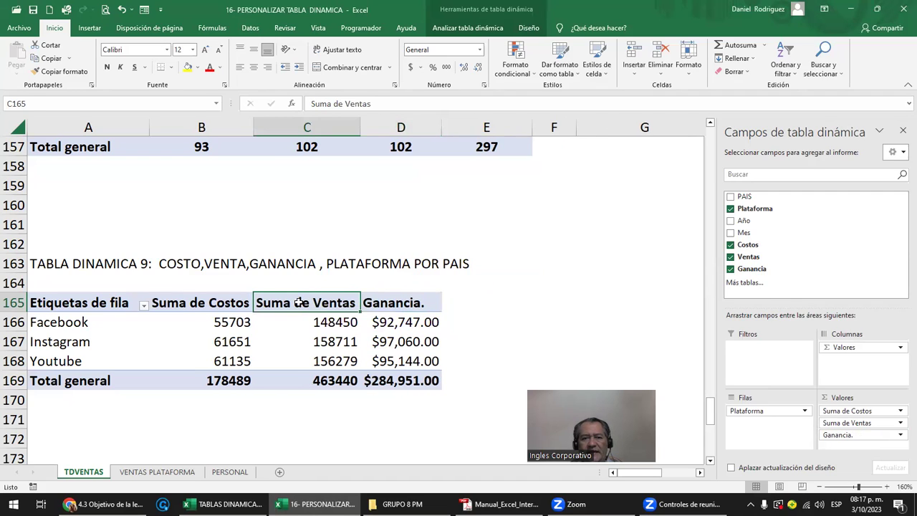
pyautogui.doubleClick(299, 302)
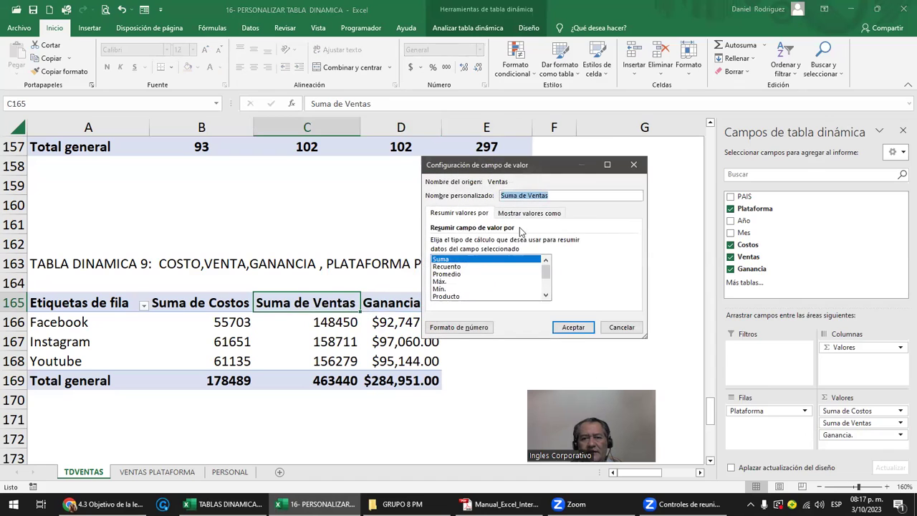
pyautogui.click(544, 198)
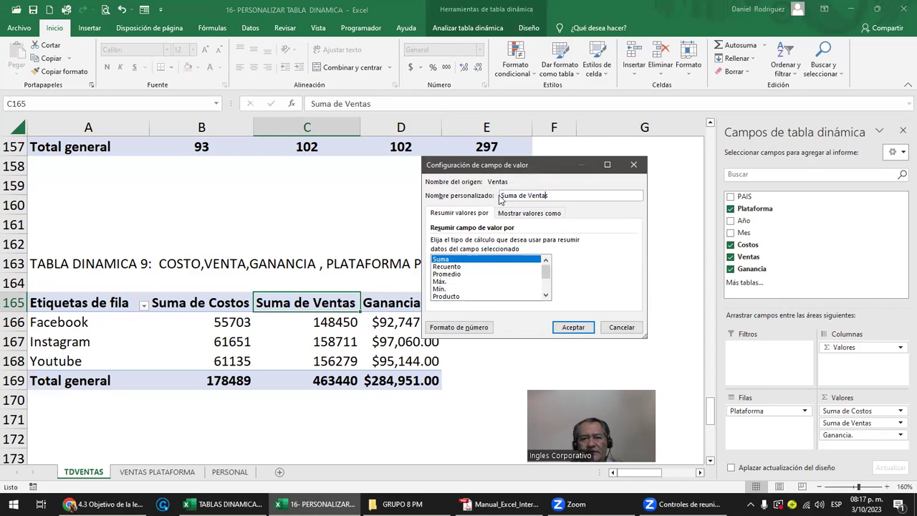
pyautogui.press('Delete')
pyautogui.press('Delete')
pyautogui.press('Delete')
pyautogui.press('Delete')
pyautogui.press('Delete')
pyautogui.press('Delete')
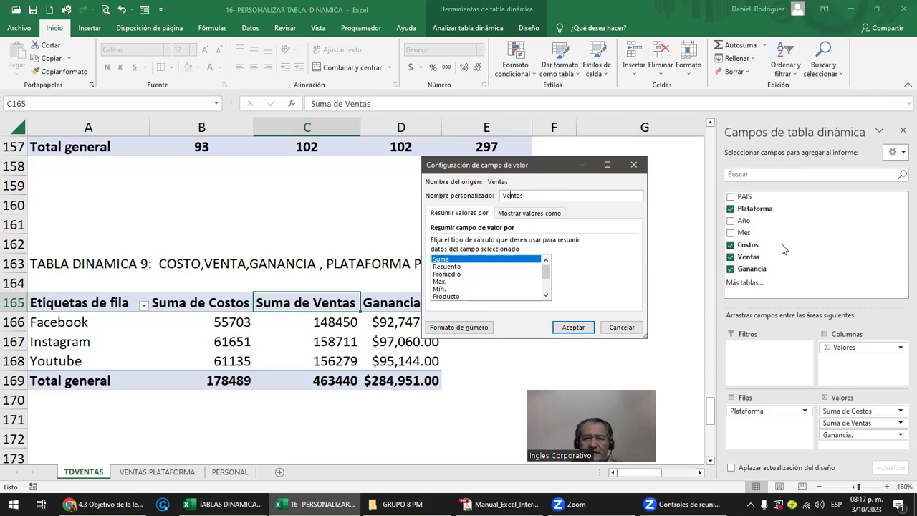
pyautogui.press('Return')
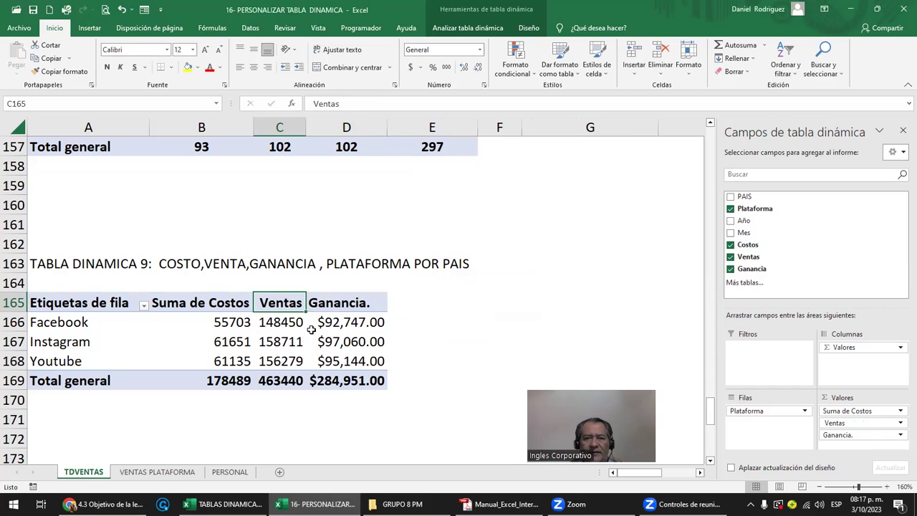
# Rename Suma de Costos to 'Costos.' after the plain name 'Costos' is rejected
pyautogui.click(214, 307)
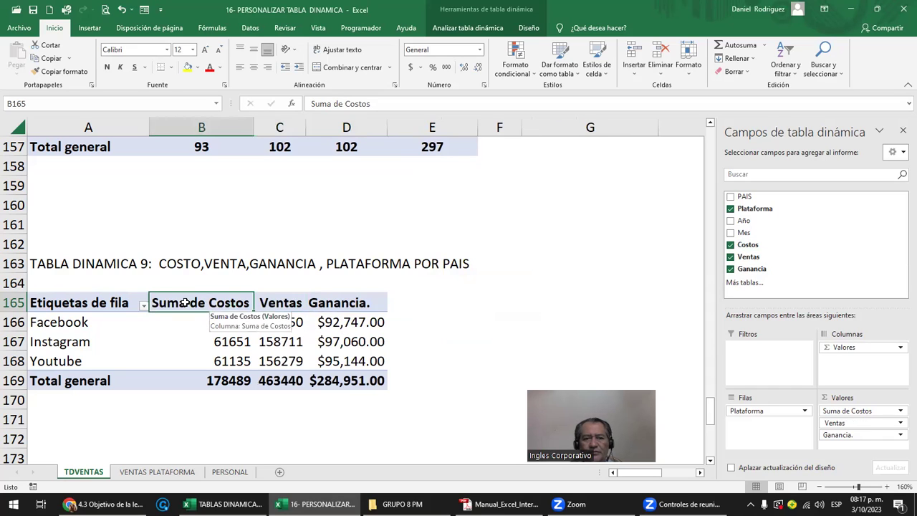
pyautogui.doubleClick(191, 301)
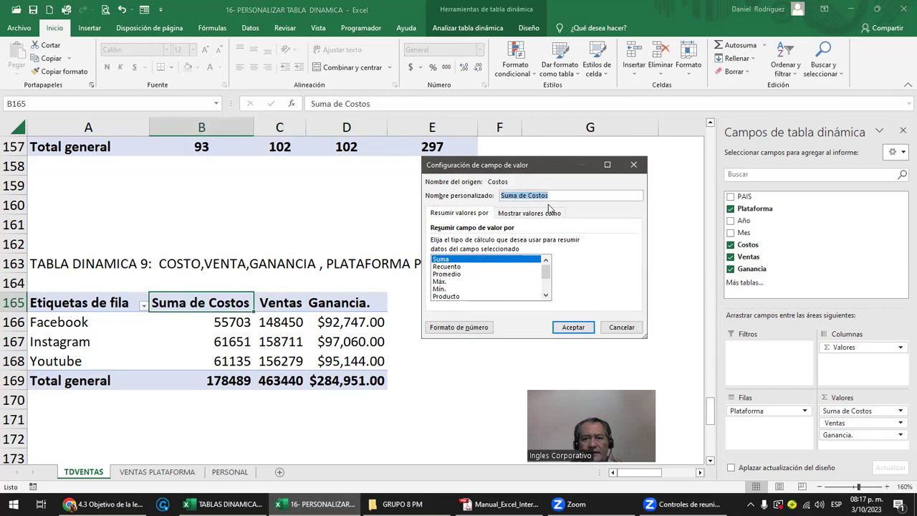
pyautogui.click(526, 196)
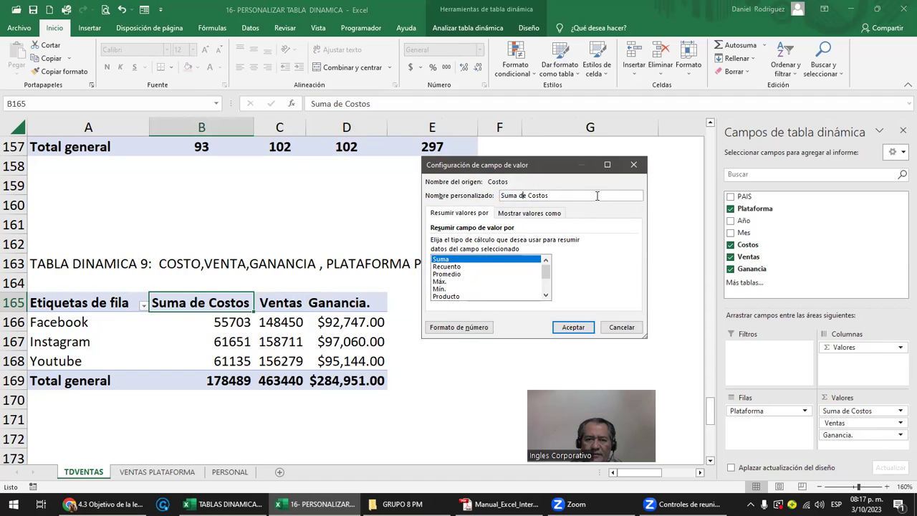
pyautogui.press('Delete')
pyautogui.press('Delete')
pyautogui.press('Delete')
pyautogui.press('Delete')
pyautogui.press('Delete')
pyautogui.press('Delete')
pyautogui.press('Delete')
pyautogui.press('Delete')
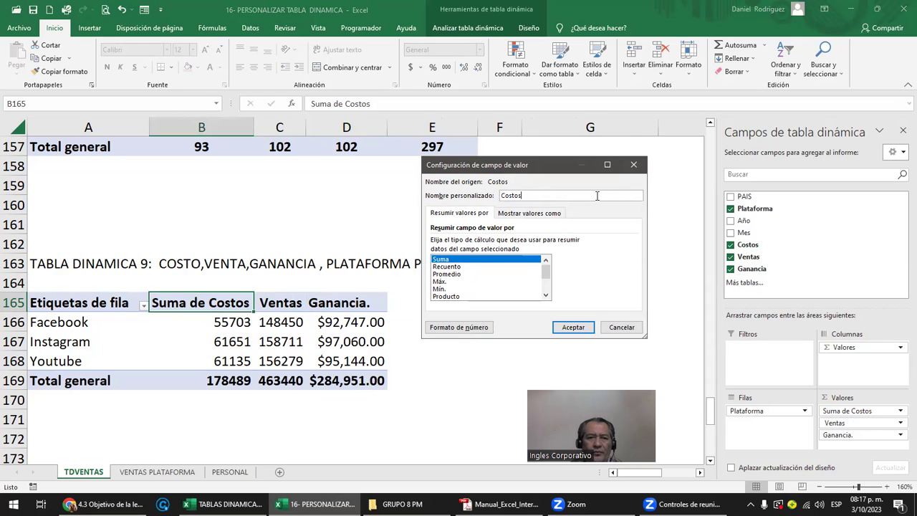
pyautogui.press('Return')
pyautogui.press('Return')
pyautogui.press('Tab')
pyautogui.click(523, 195)
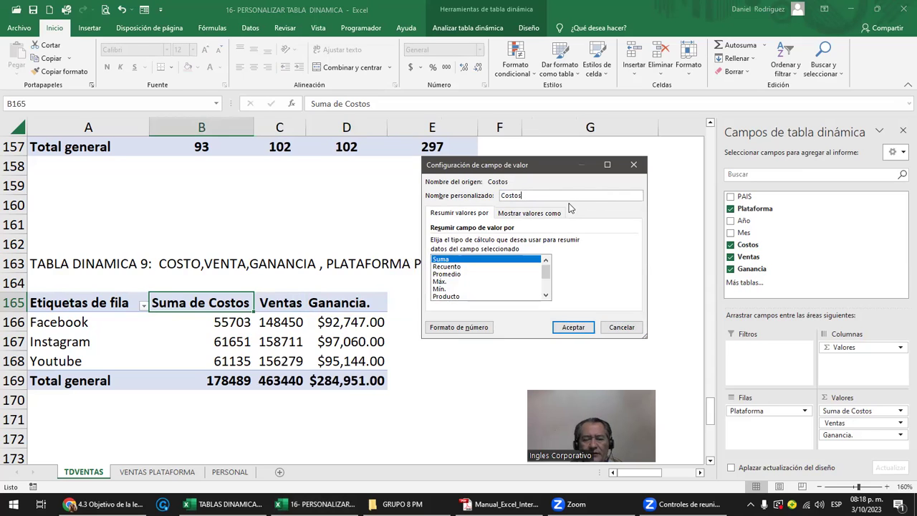
pyautogui.write('.')
pyautogui.press('Return')
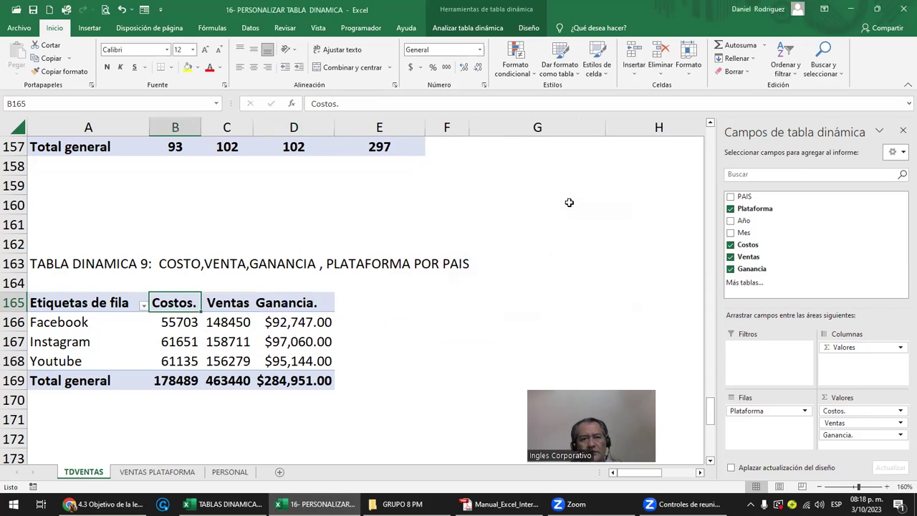
# Add a trailing period to the Ventas header so it reads 'Ventas.'
pyautogui.click(225, 307)
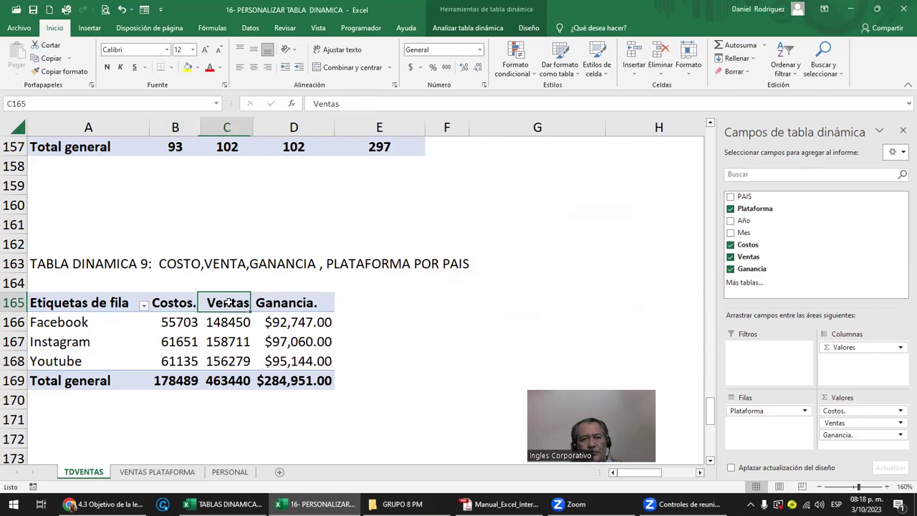
pyautogui.doubleClick(236, 304)
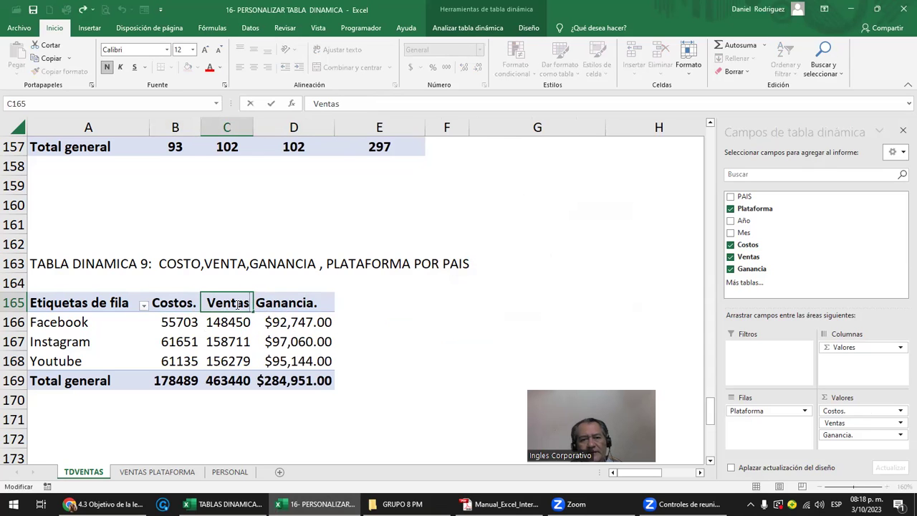
pyautogui.doubleClick(227, 303)
pyautogui.click(536, 347)
pyautogui.doubleClick(228, 303)
pyautogui.click(532, 195)
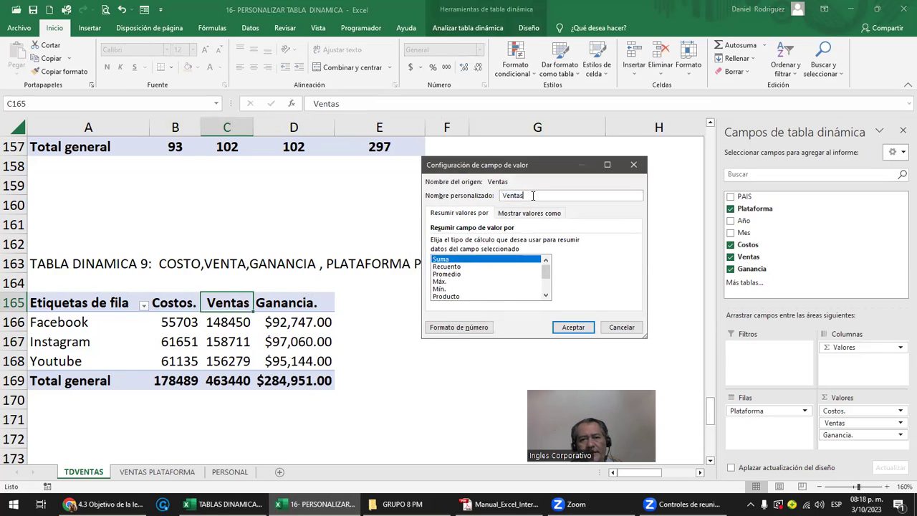
pyautogui.write('.')
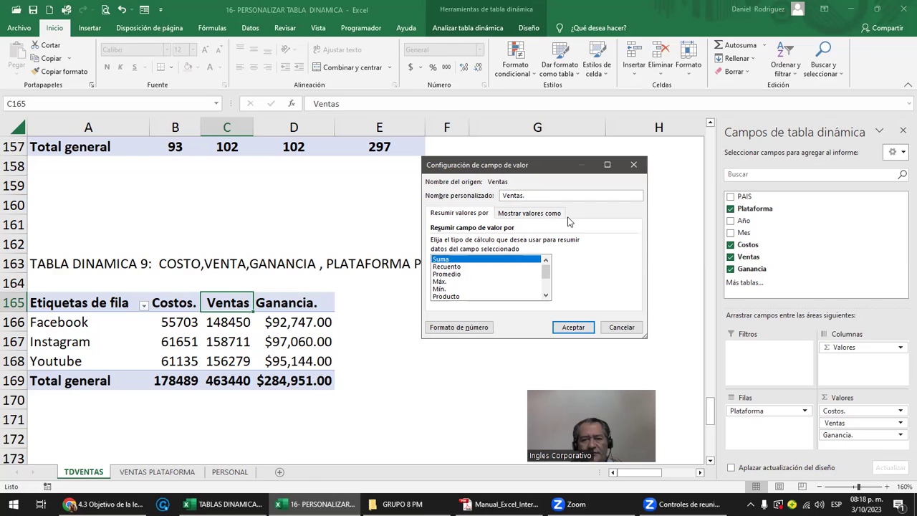
pyautogui.click(563, 328)
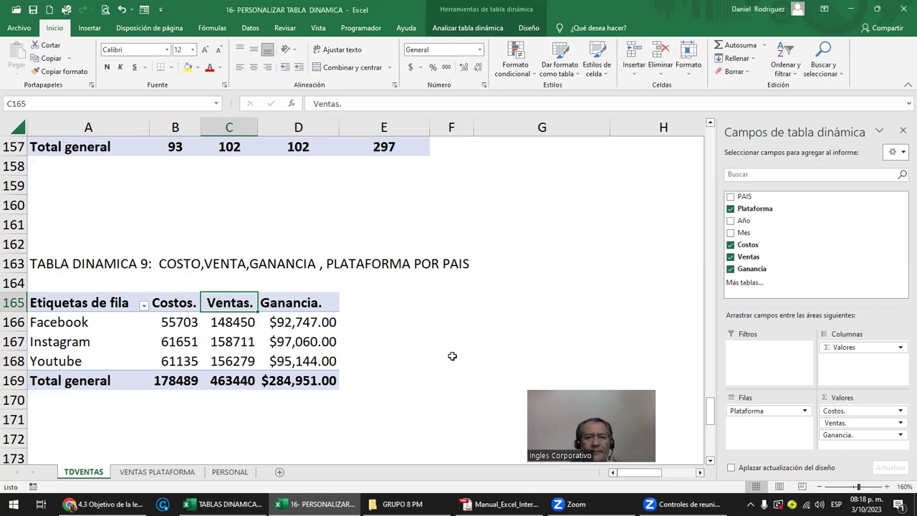
pyautogui.click(451, 356)
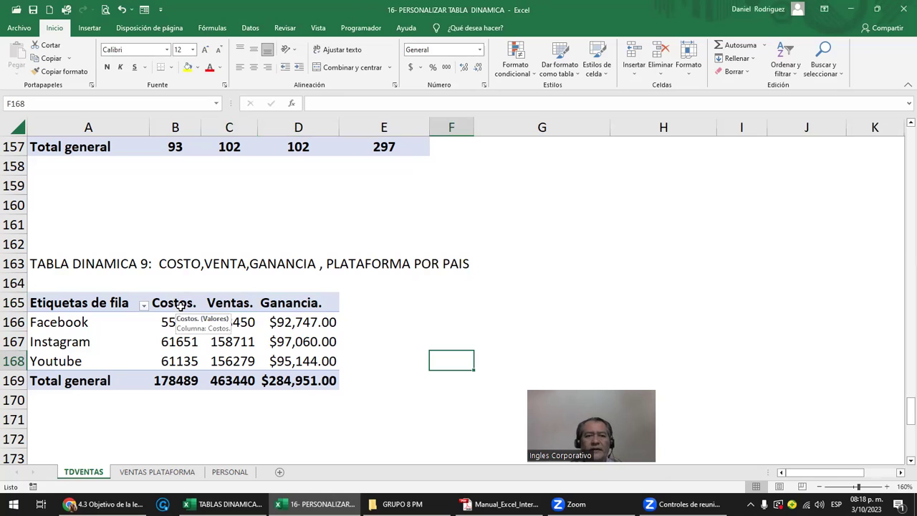
pyautogui.click(45, 303)
pyautogui.doubleClick(47, 303)
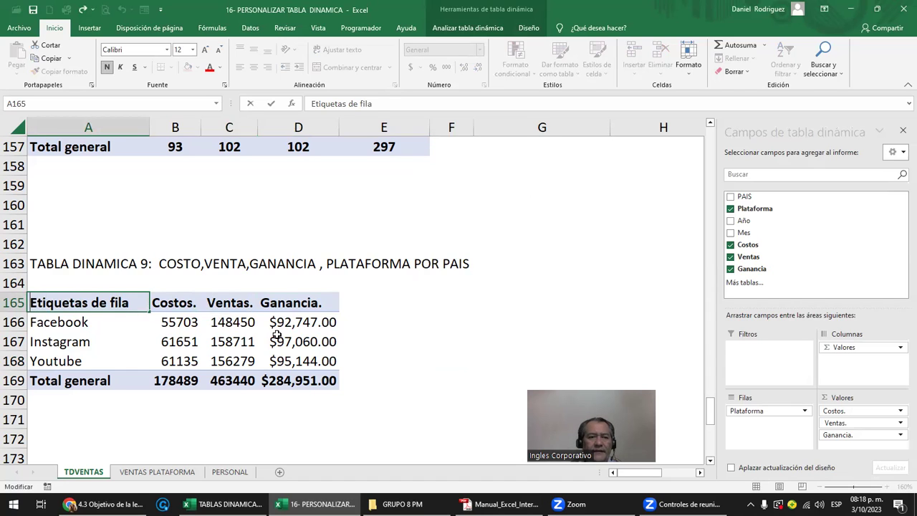
pyautogui.press('Delete')
pyautogui.press('Delete')
pyautogui.press('Delete')
pyautogui.press('Delete')
pyautogui.press('Delete')
pyautogui.press('Delete')
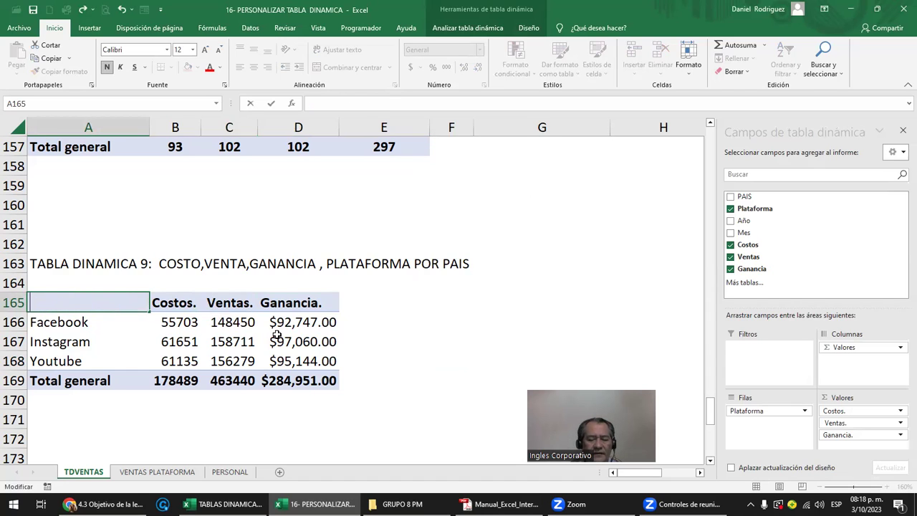
pyautogui.write('pl')
pyautogui.press('BackSpace')
pyautogui.write('LATAFORMA')
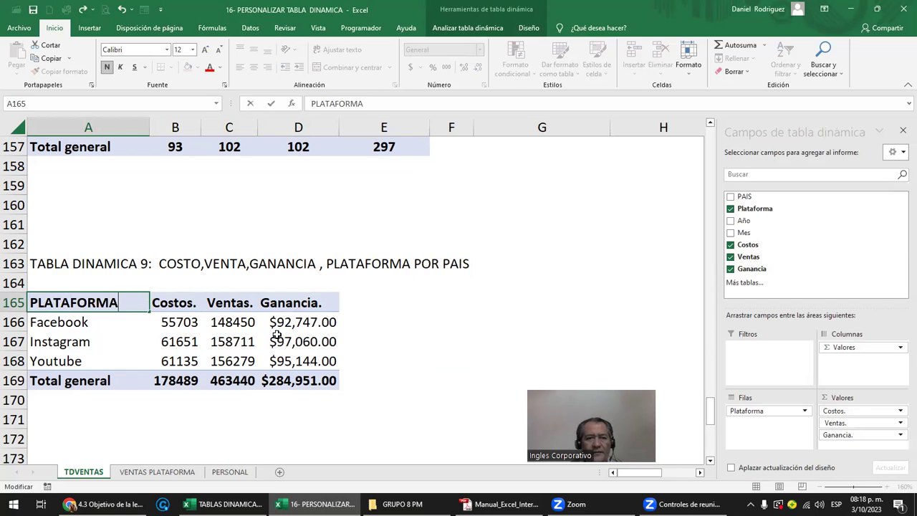
pyautogui.press('Return')
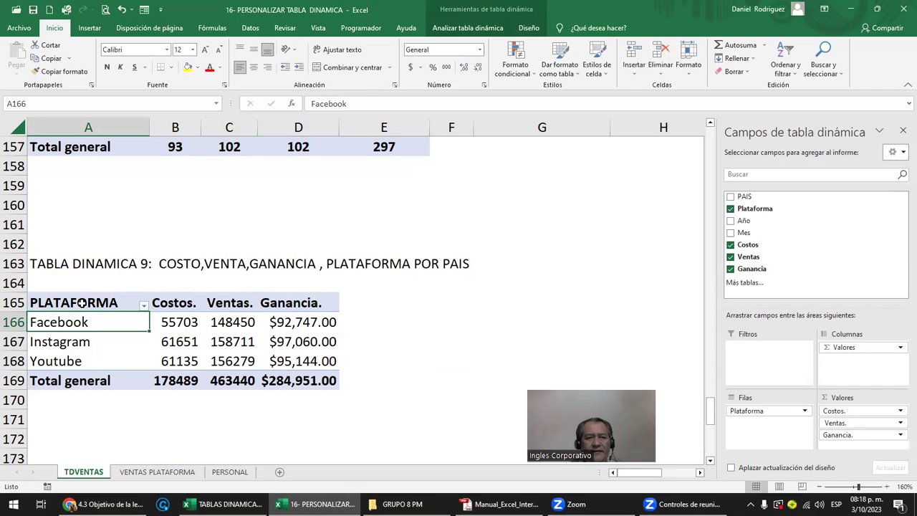
pyautogui.doubleClick(81, 302)
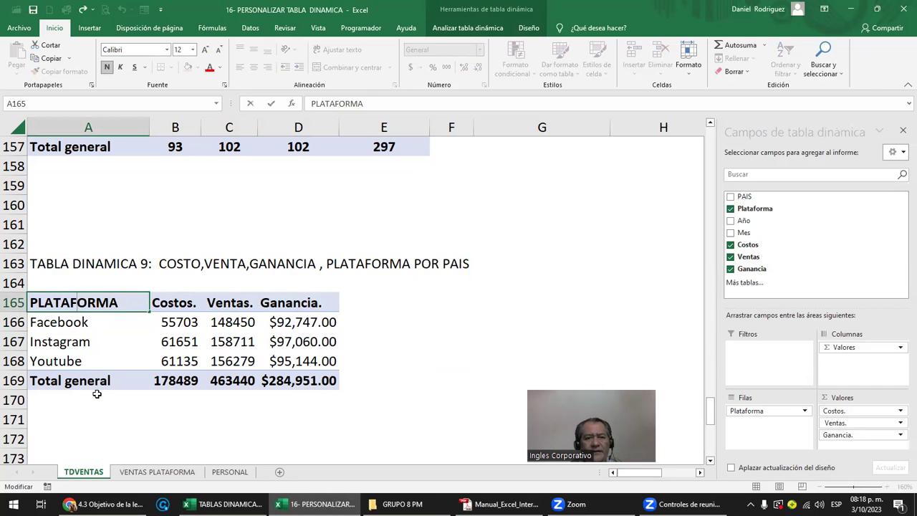
pyautogui.click(90, 411)
pyautogui.click(87, 380)
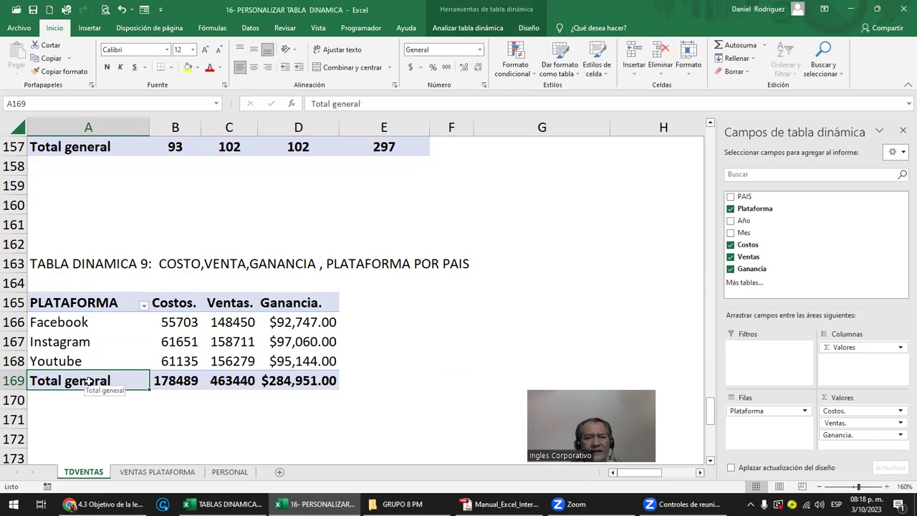
pyautogui.doubleClick(88, 380)
pyautogui.press('Return')
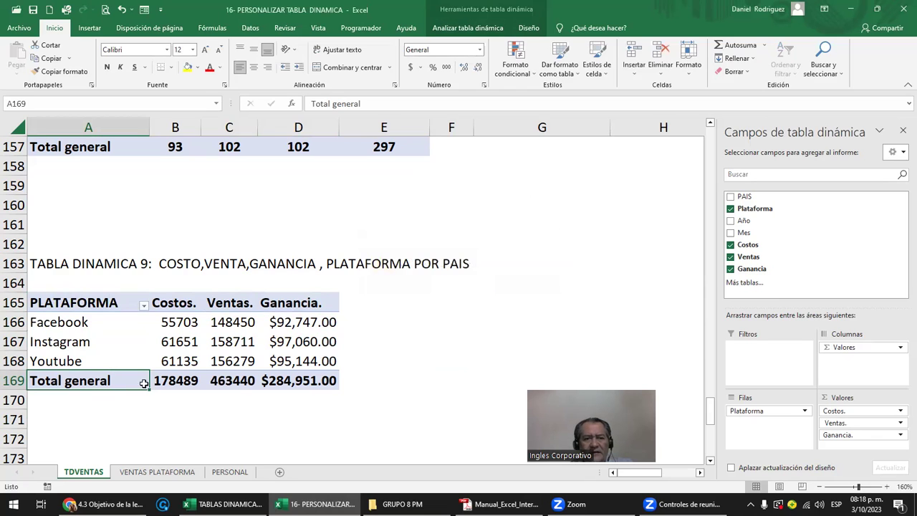
# Widen columns B to D to an equal width for pivot table 9
pyautogui.click(180, 302)
pyautogui.moveTo(311, 303); pyautogui.dragTo(308, 380)
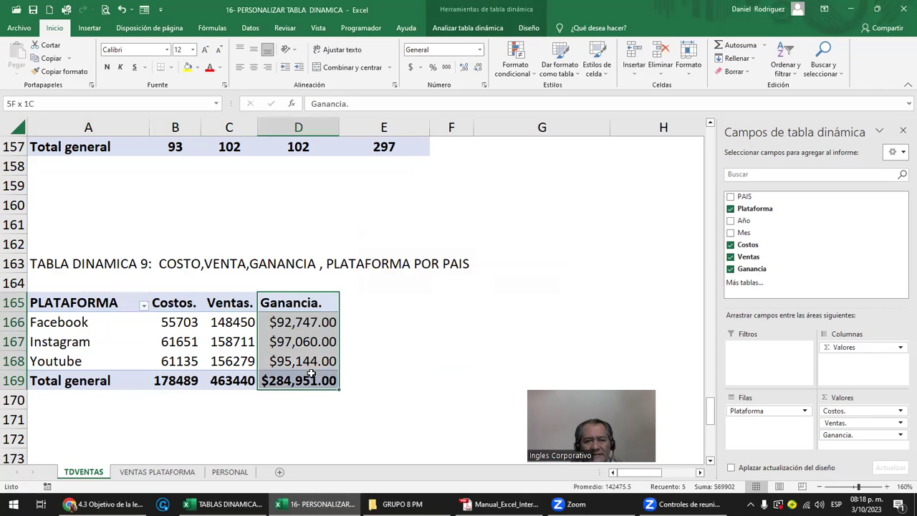
pyautogui.click(189, 310)
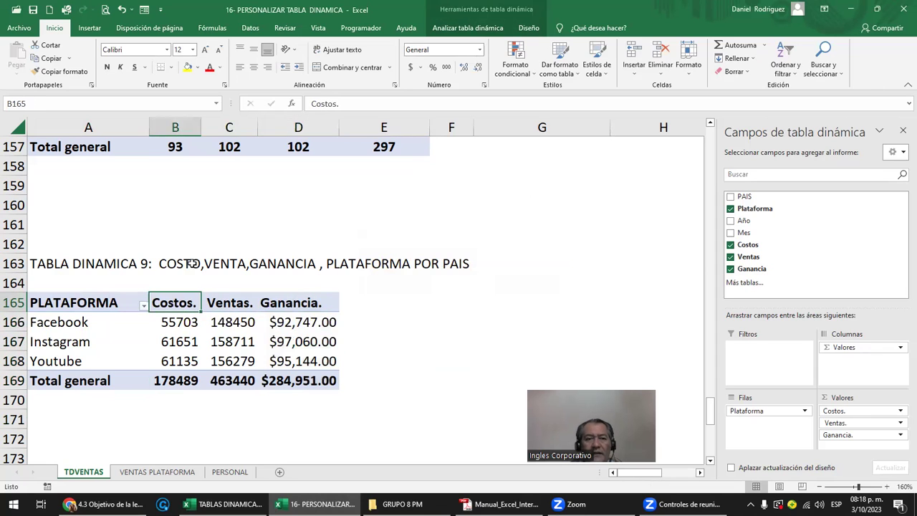
pyautogui.moveTo(180, 129); pyautogui.dragTo(388, 129)
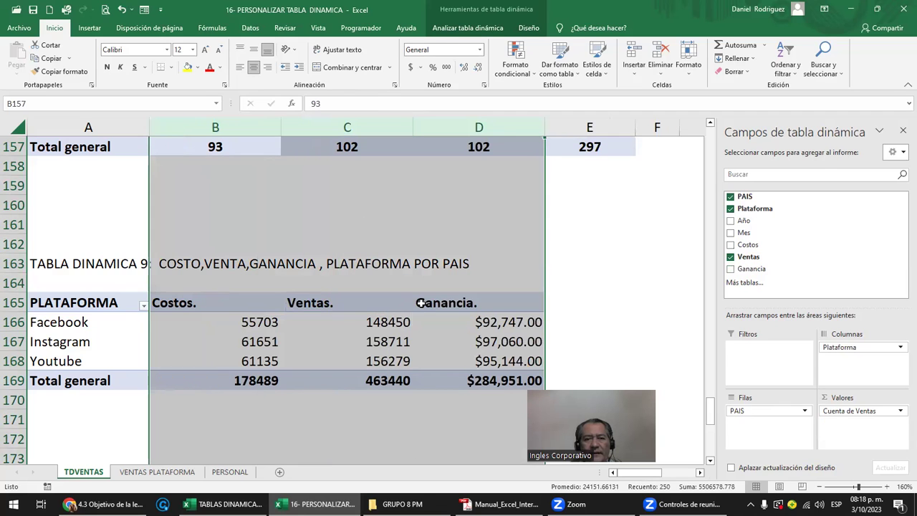
# Center the labels in pivot header row 165
pyautogui.click(444, 301)
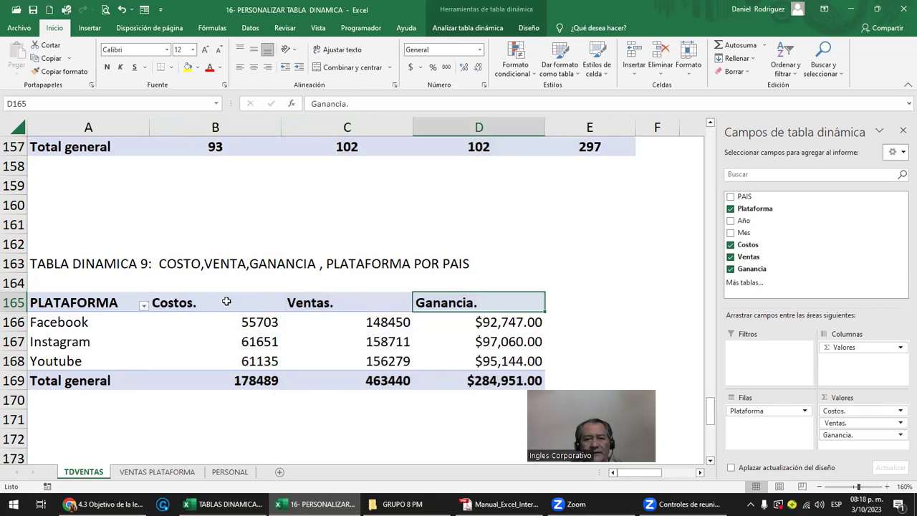
pyautogui.click(14, 301)
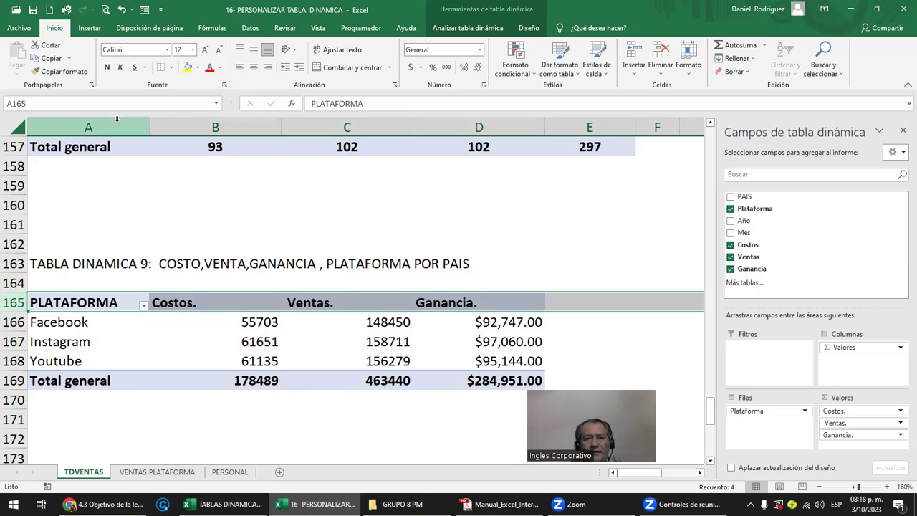
pyautogui.click(254, 67)
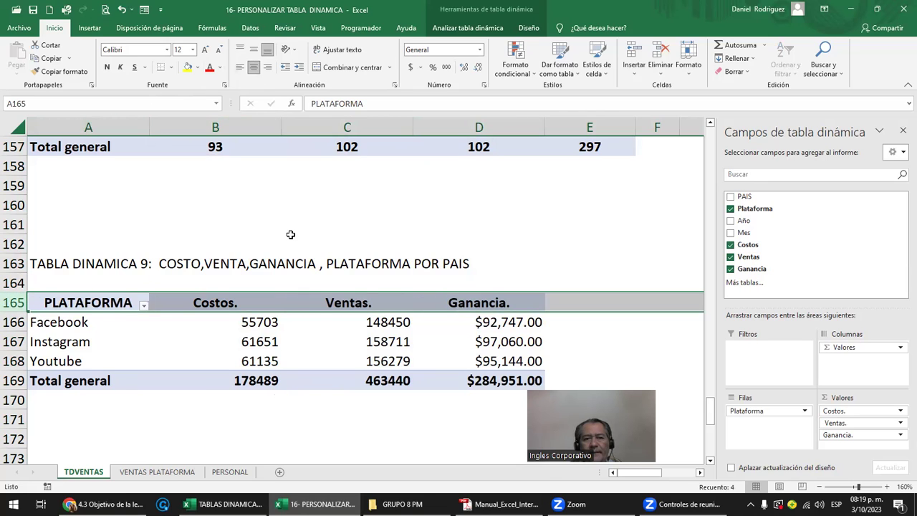
pyautogui.moveTo(259, 341)
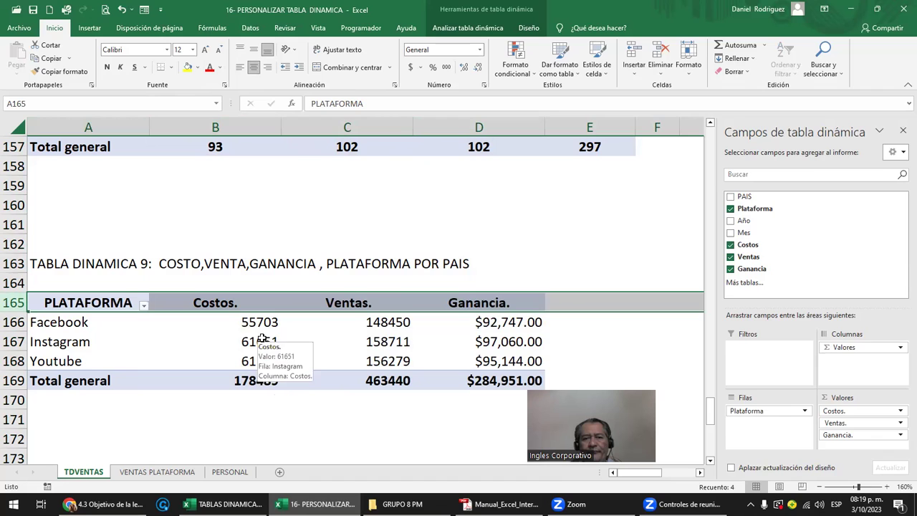
pyautogui.click(268, 422)
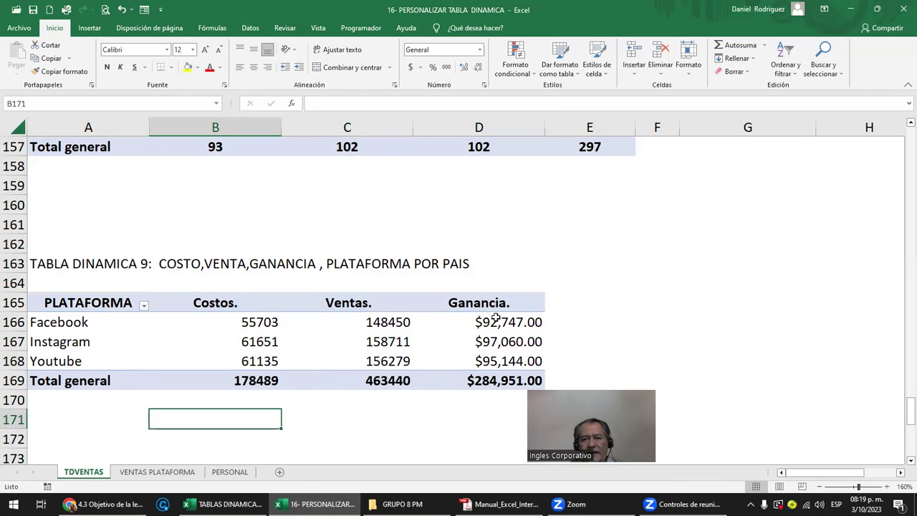
# Remove Ganancia from the Valores area and drag it back in below Ventas
pyautogui.click(493, 304)
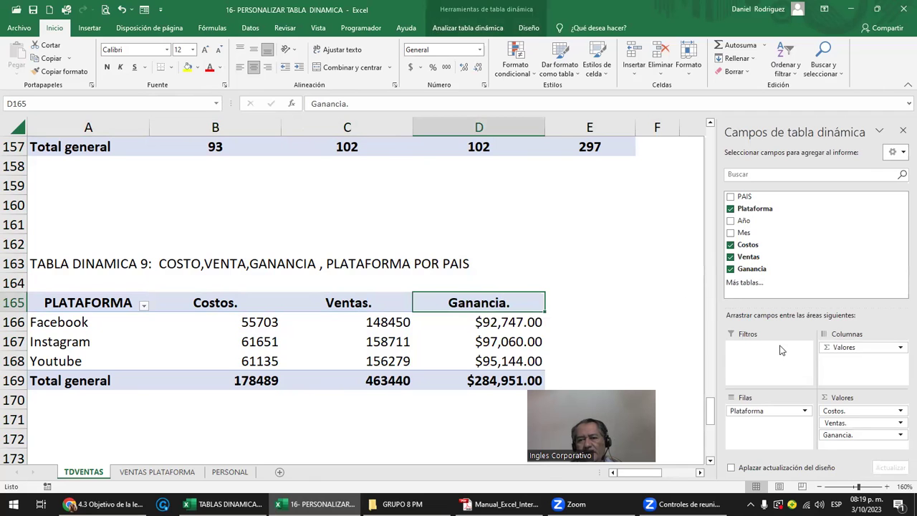
pyautogui.moveTo(837, 435); pyautogui.dragTo(828, 280)
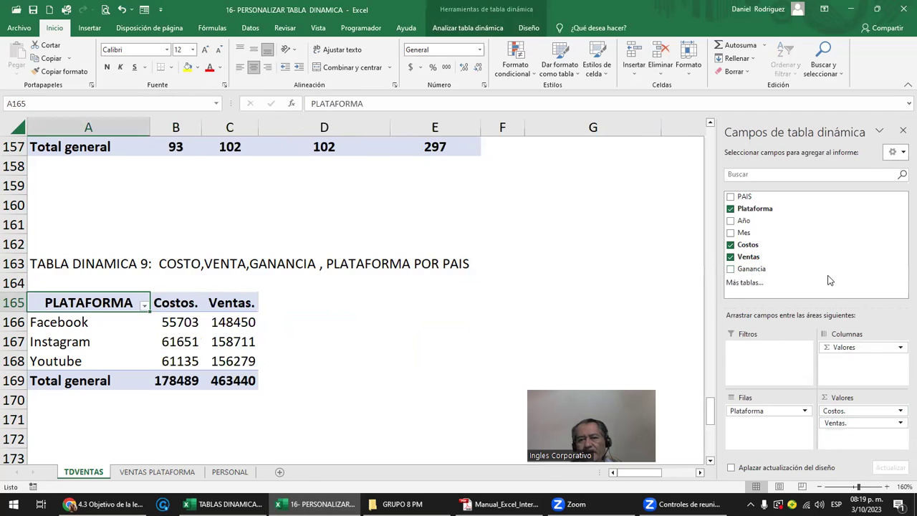
pyautogui.moveTo(764, 268); pyautogui.dragTo(852, 438)
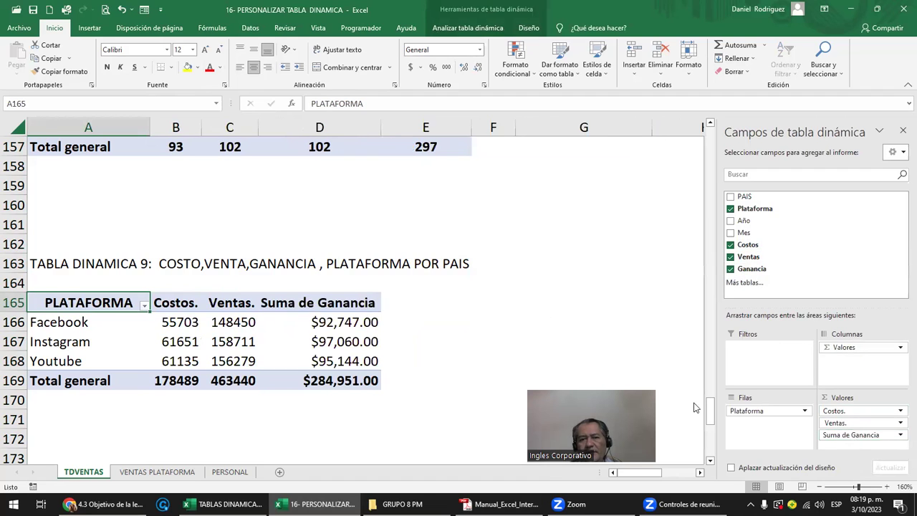
# Rename Suma de Ganancia back to 'Ganancia.' and widen columns B to D equally again
pyautogui.click(306, 306)
pyautogui.doubleClick(307, 306)
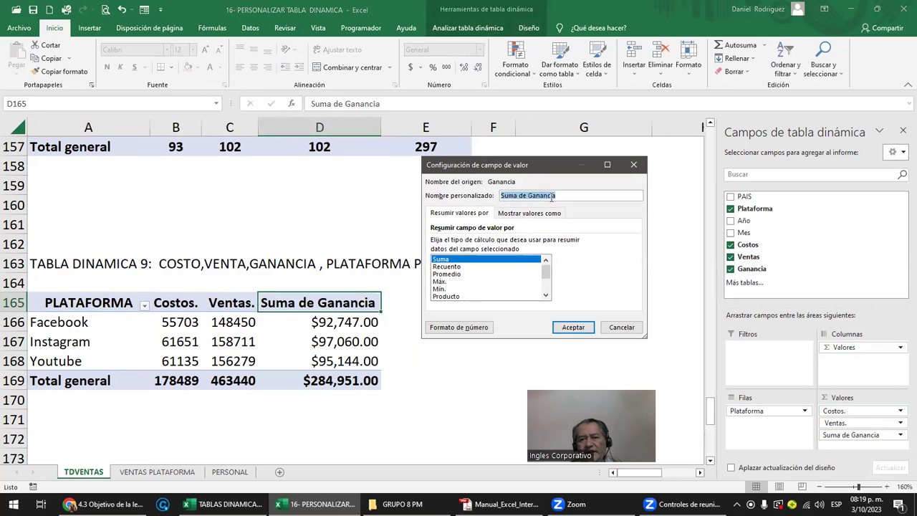
pyautogui.tripleClick(500, 200)
pyautogui.press('Home')
pyautogui.press('Delete')
pyautogui.press('Delete')
pyautogui.press('Delete')
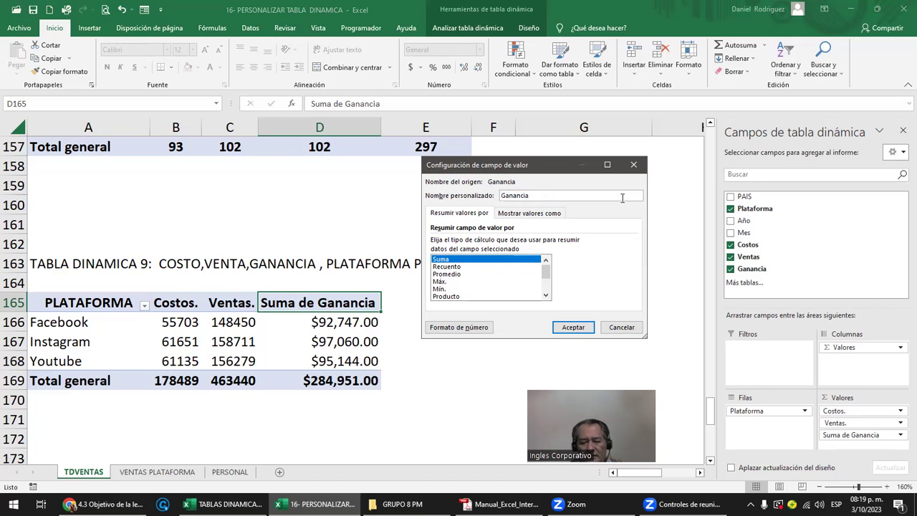
pyautogui.press('Return')
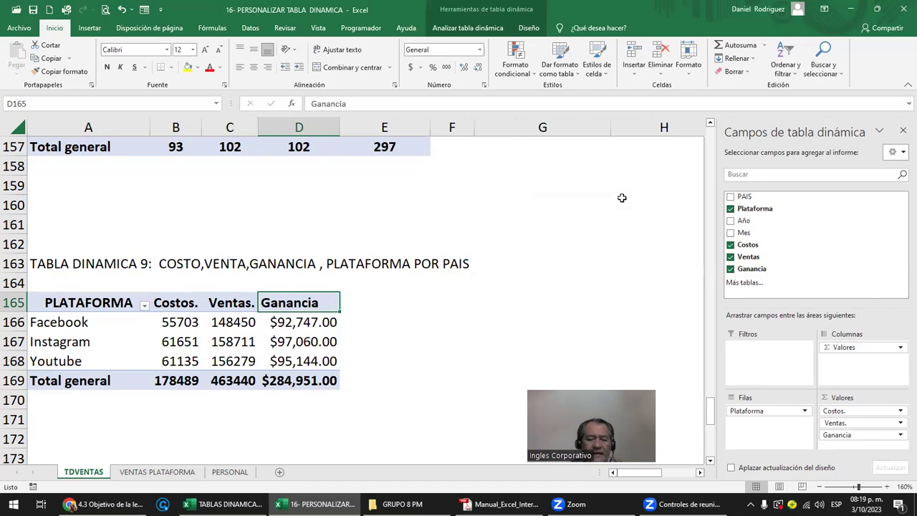
pyautogui.doubleClick(328, 303)
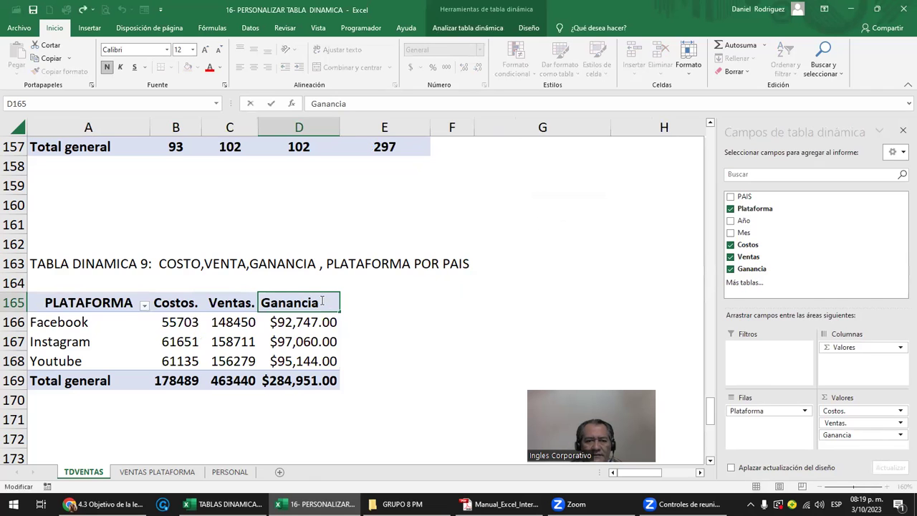
pyautogui.press('Escape')
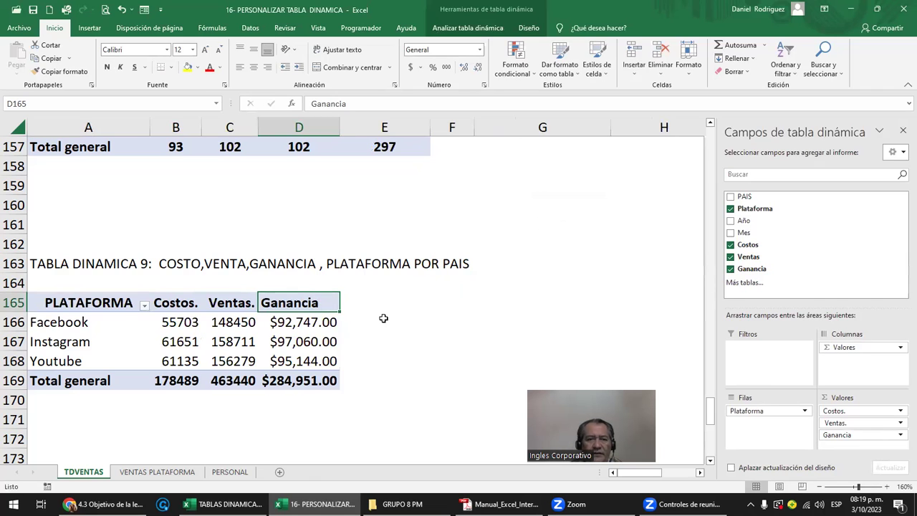
pyautogui.press('F2')
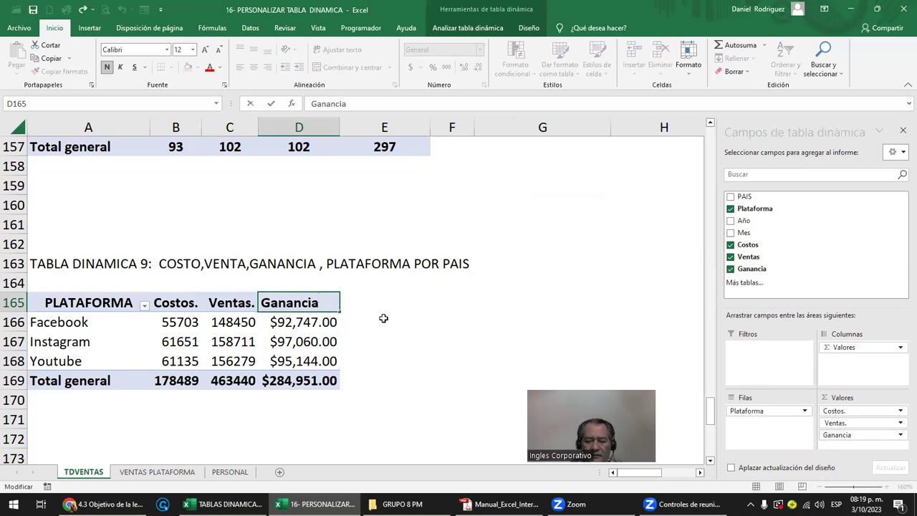
pyautogui.write('.')
pyautogui.press('Return')
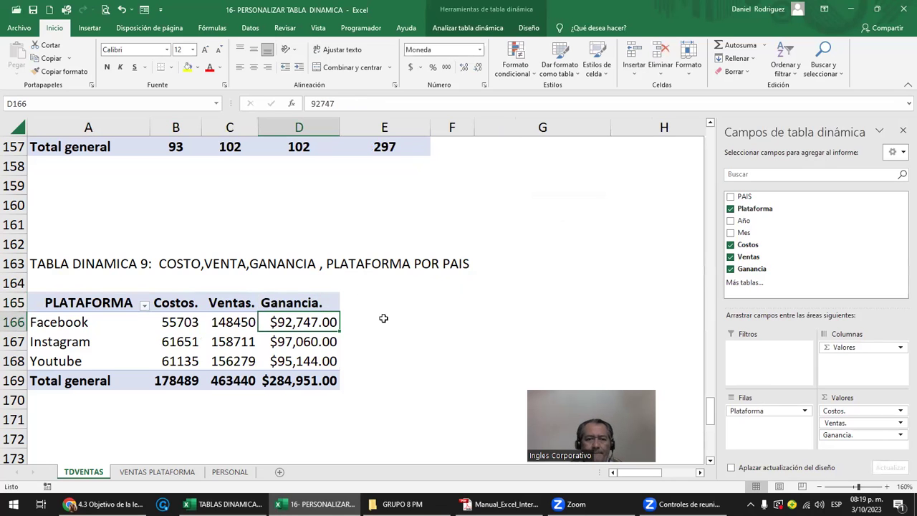
pyautogui.moveTo(181, 127); pyautogui.dragTo(379, 126)
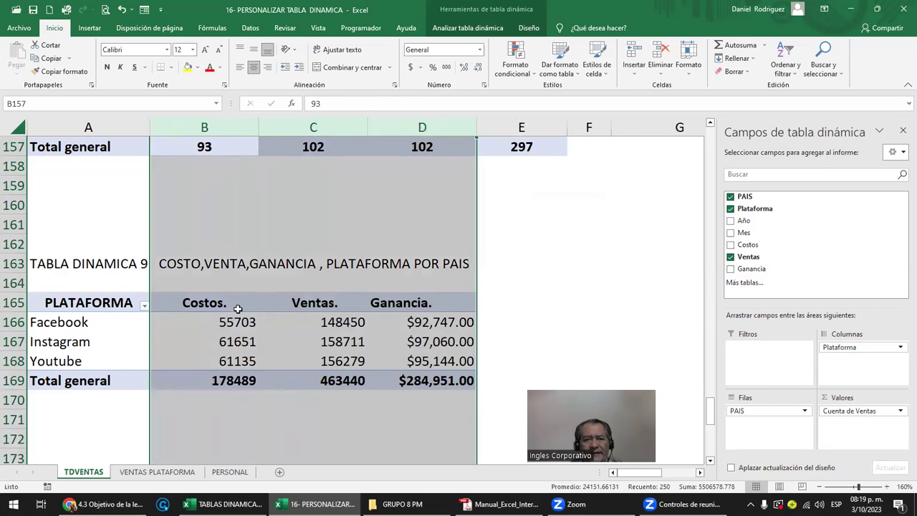
pyautogui.click(218, 304)
pyautogui.click(301, 303)
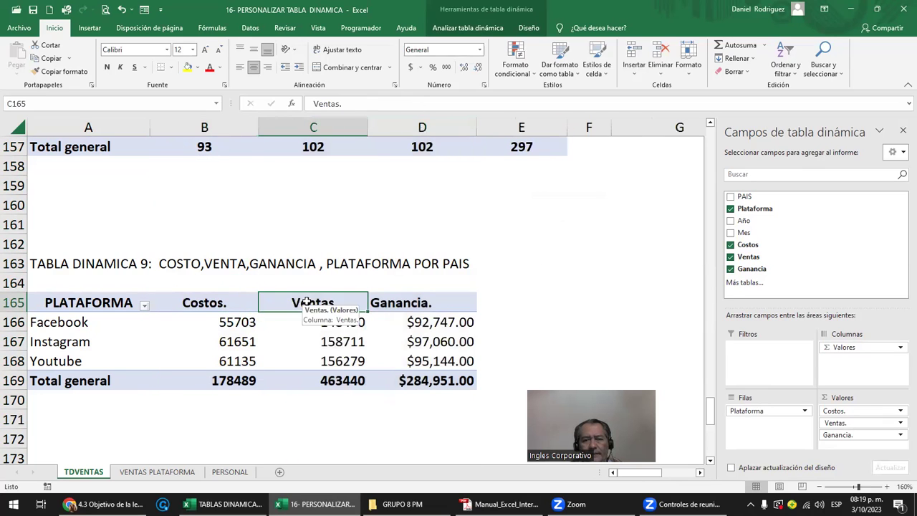
pyautogui.click(390, 303)
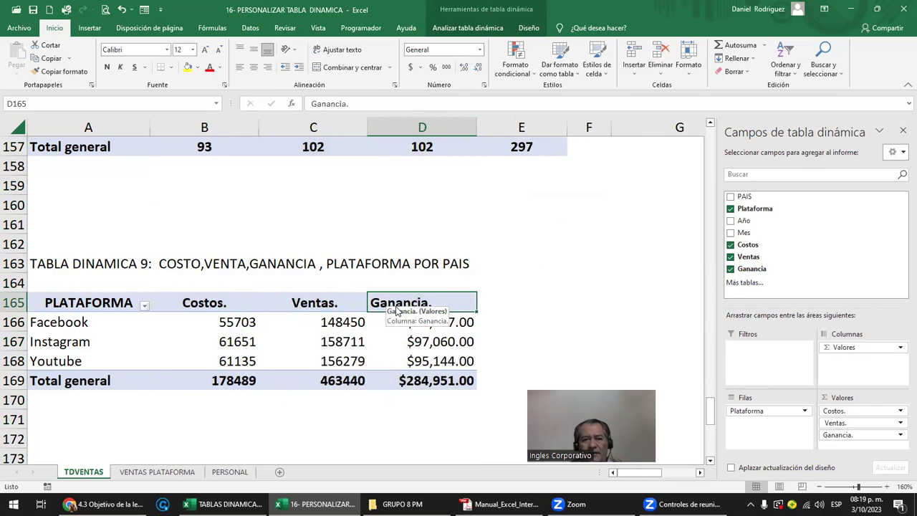
pyautogui.scroll(-1, 337, 362)
pyautogui.scroll(-2, 336, 360)
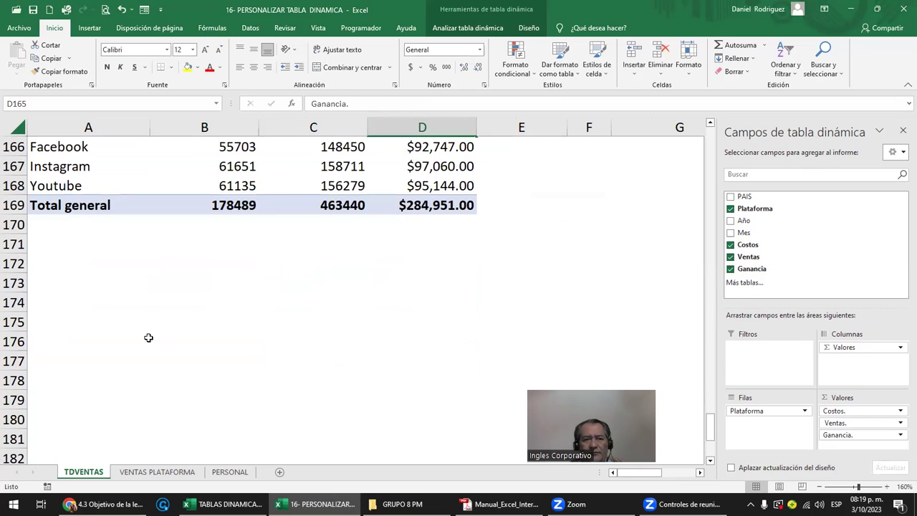
pyautogui.click(66, 303)
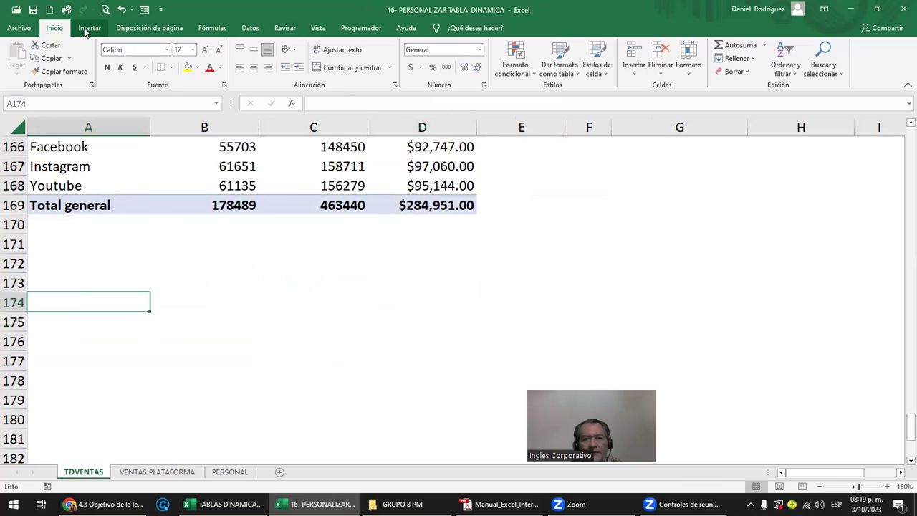
# Insert a new pivot table from the VE range at cell A174
pyautogui.click(84, 28)
pyautogui.click(25, 68)
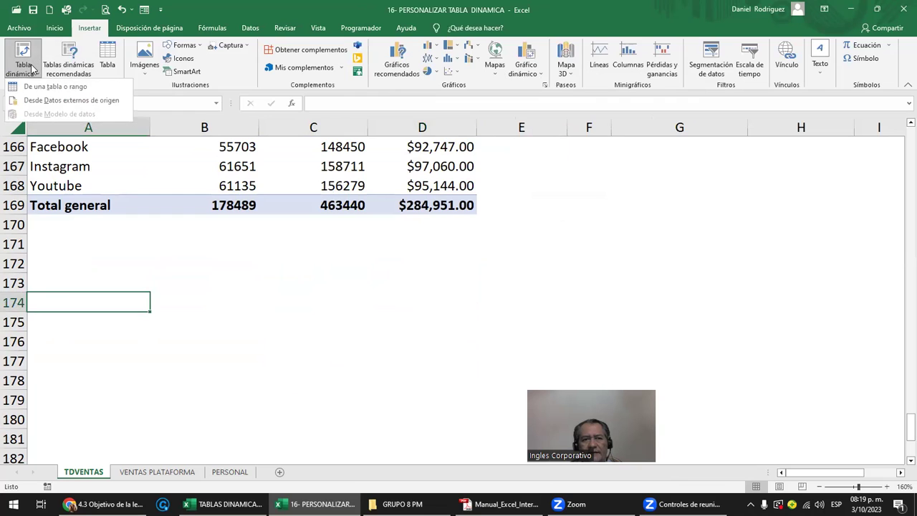
pyautogui.click(43, 86)
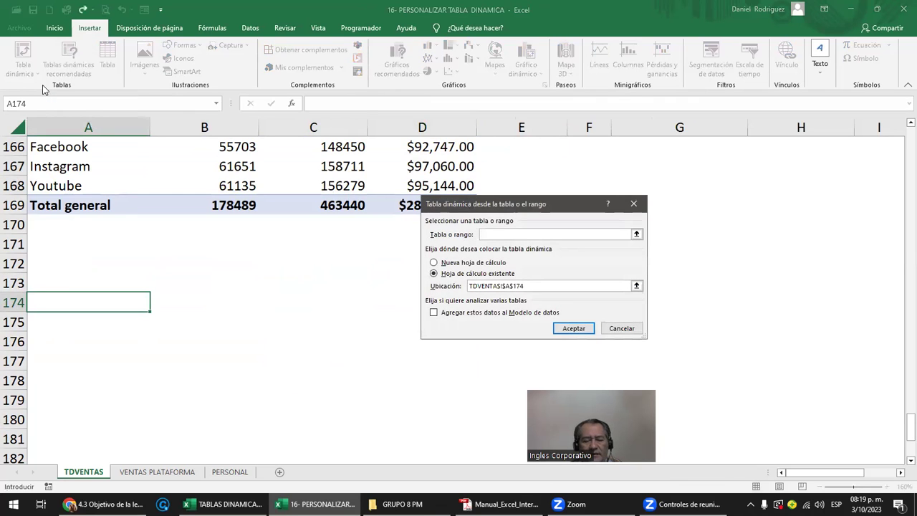
pyautogui.write('VENTAS')
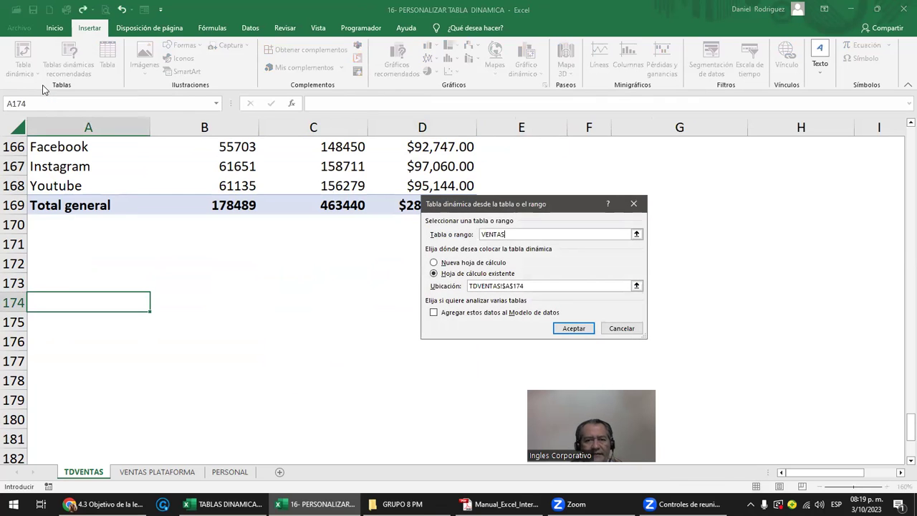
pyautogui.press('Return')
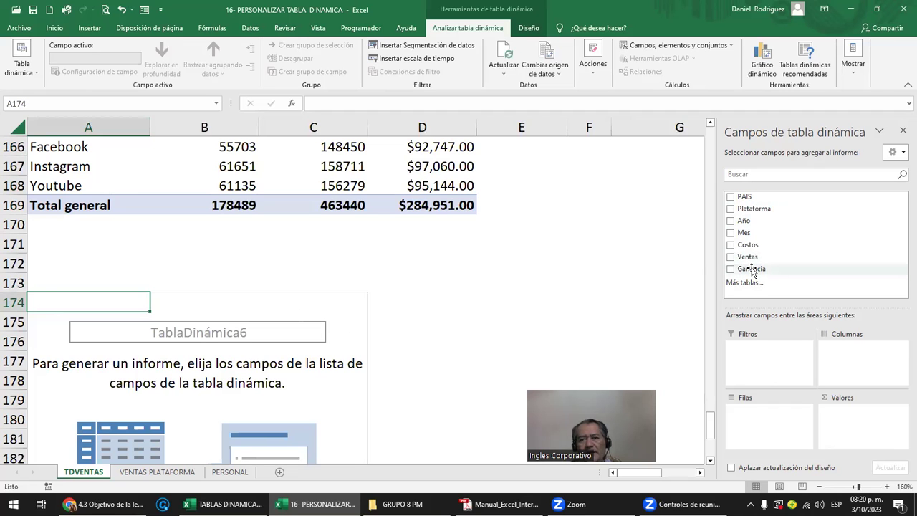
# Check the Ventas column on VENTAS PLATAFORMA, then return to TDVENTAS above the empty pivot
pyautogui.click(183, 475)
pyautogui.click(536, 125)
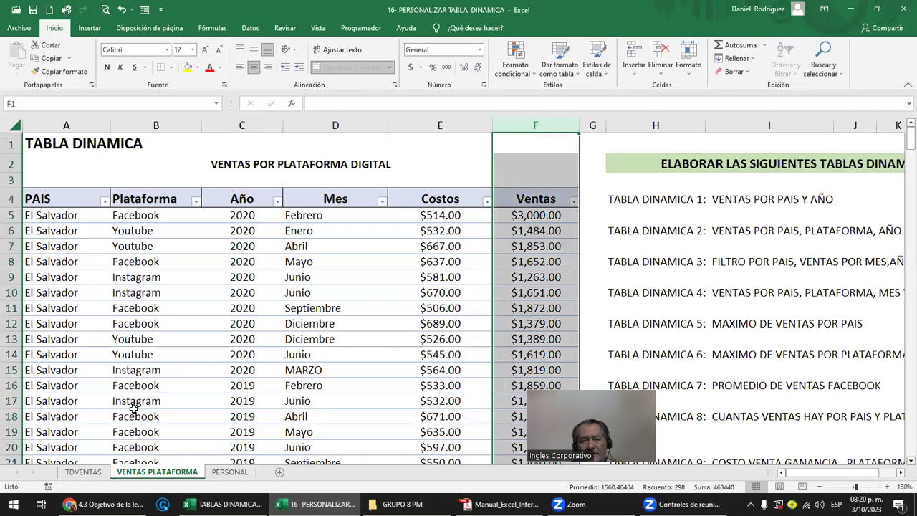
pyautogui.click(84, 472)
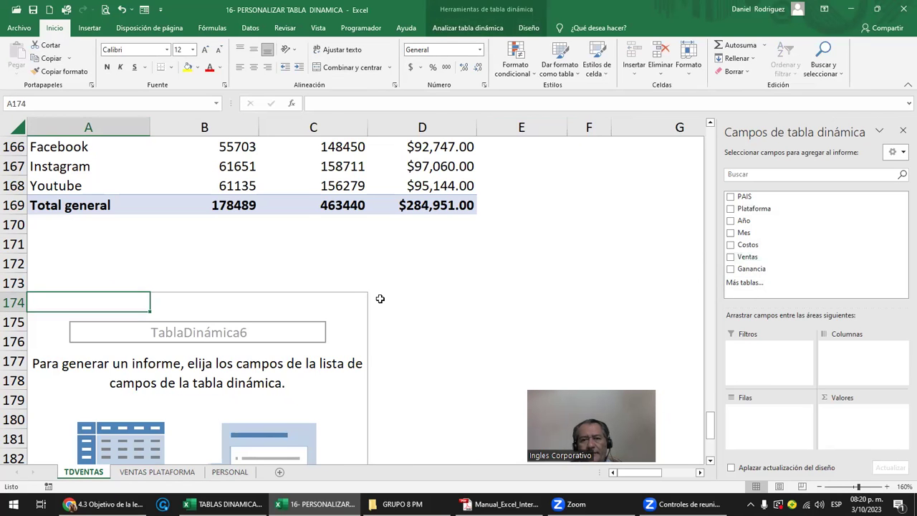
pyautogui.moveTo(774, 268); pyautogui.dragTo(560, 294)
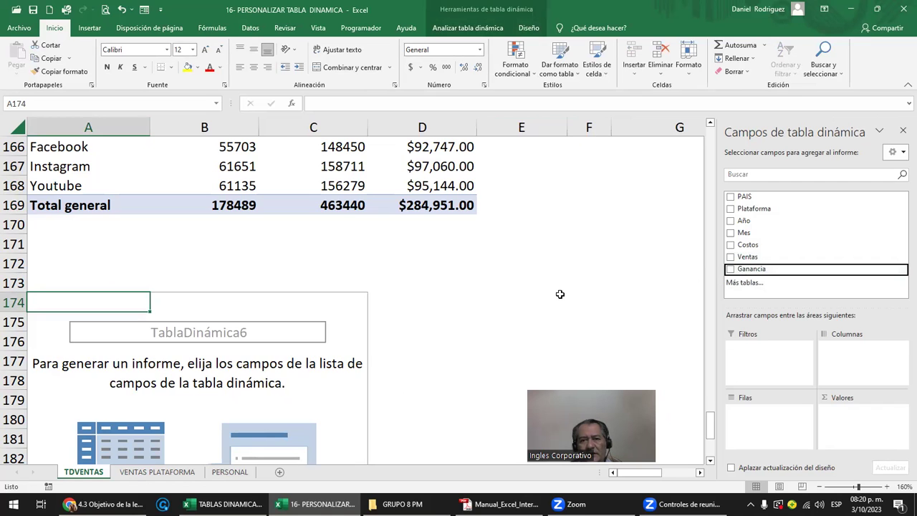
pyautogui.scroll(1, 559, 294)
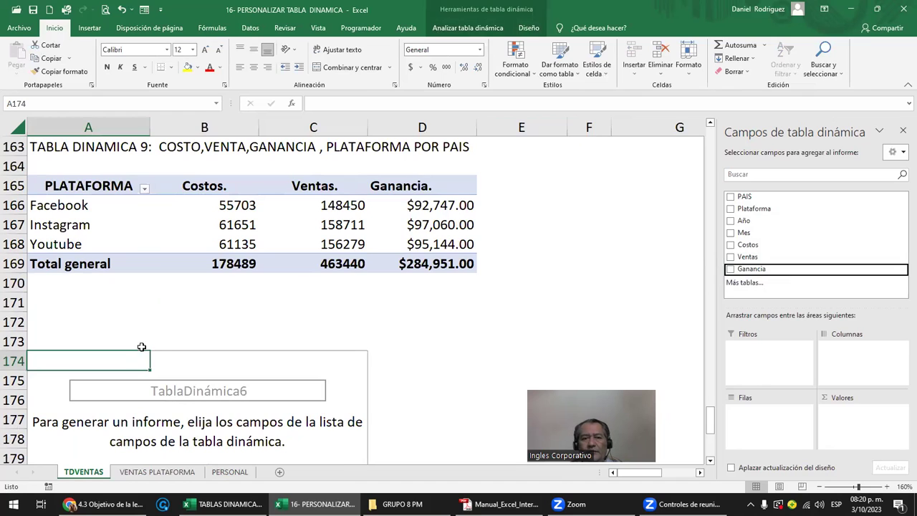
# Try Clear All on the empty TablaDinámica6, dismissing the pivot-change warning
pyautogui.click(79, 342)
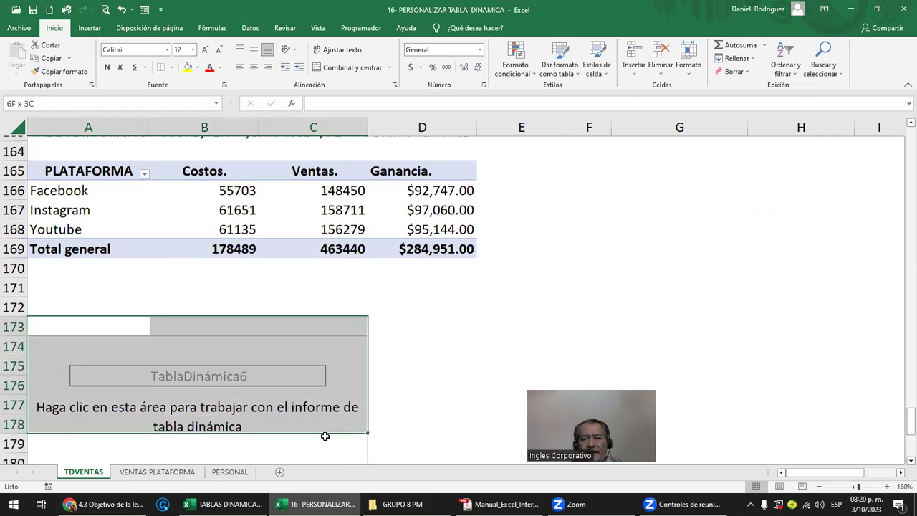
pyautogui.moveTo(51, 339); pyautogui.dragTo(287, 423)
pyautogui.click(210, 201)
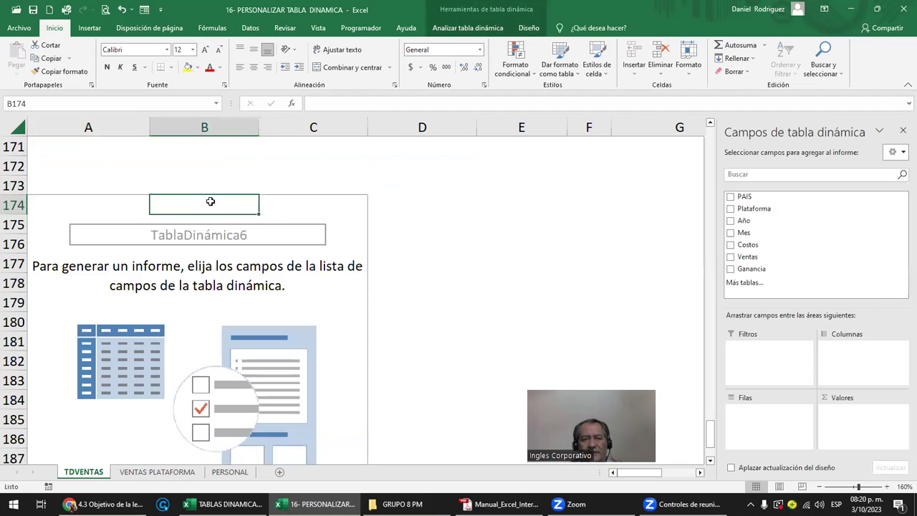
pyautogui.press('Left')
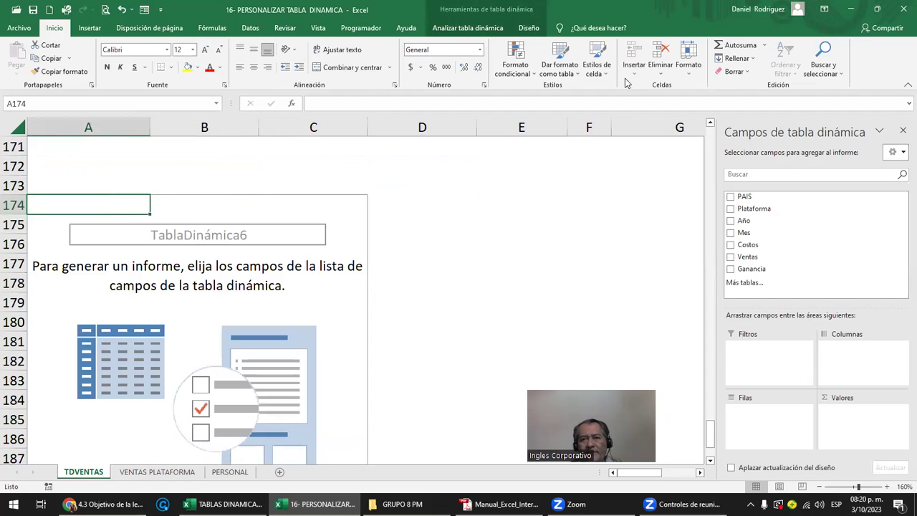
pyautogui.click(734, 72)
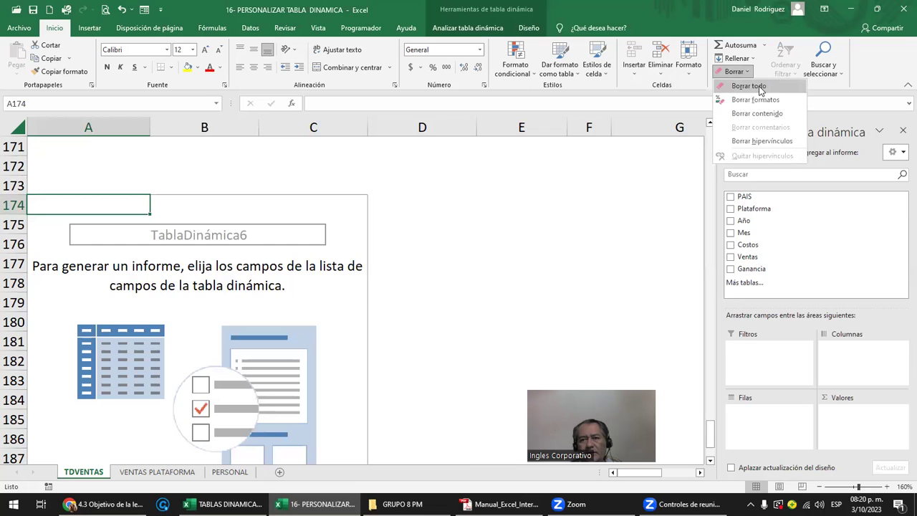
pyautogui.click(761, 88)
pyautogui.click(454, 283)
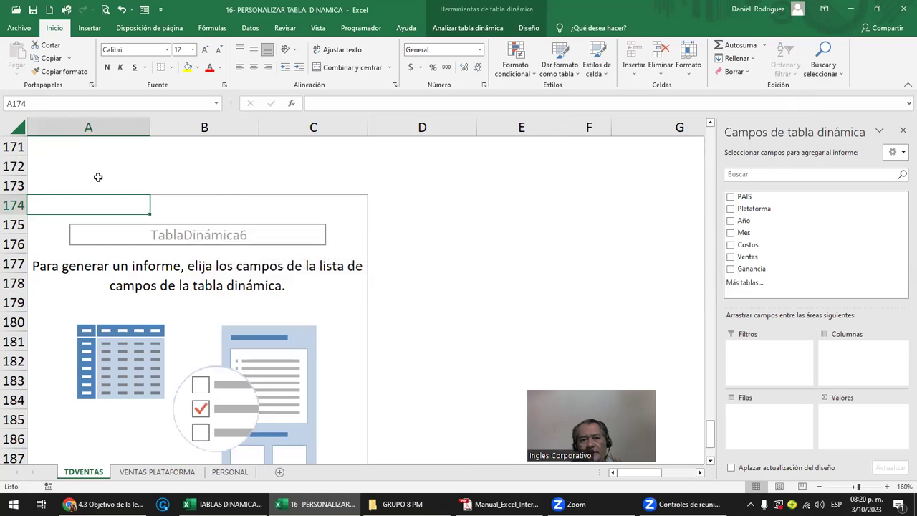
# Clear the whole empty pivot area, then select the Ganancia. header of pivot table 9
pyautogui.moveTo(69, 179)
pyautogui.mouseDown()
pyautogui.moveTo(367, 456)
pyautogui.moveTo(430, 439)
pyautogui.mouseUp()
pyautogui.click(733, 72)
pyautogui.click(737, 86)
pyautogui.scroll(2, 478, 275)
pyautogui.click(478, 271)
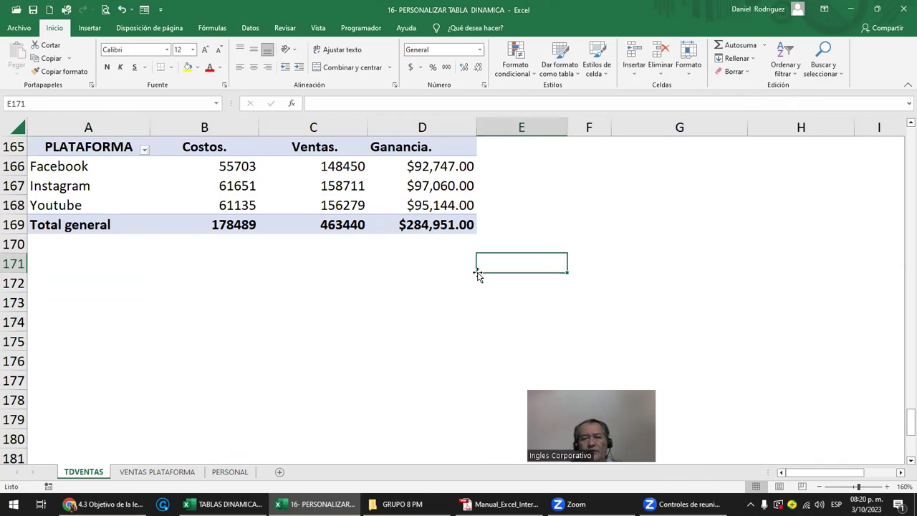
pyautogui.scroll(2, 477, 272)
pyautogui.scroll(1, 444, 322)
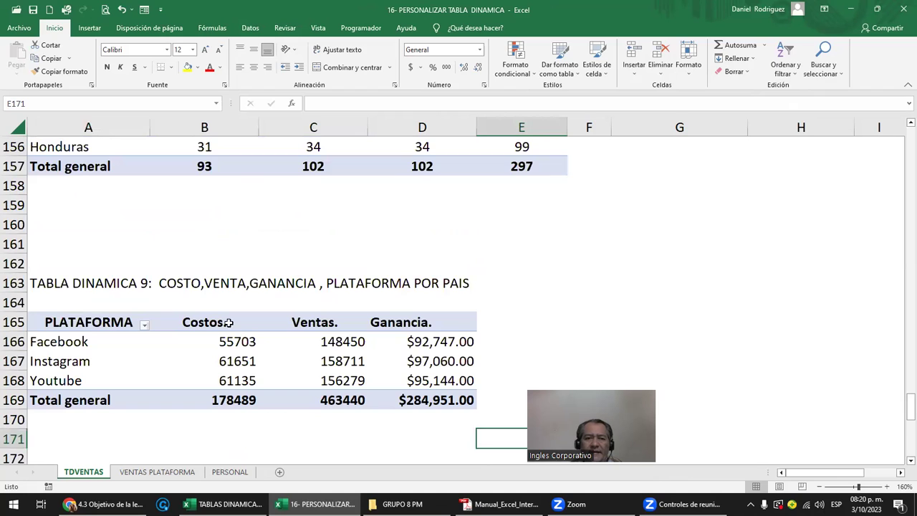
pyautogui.click(67, 286)
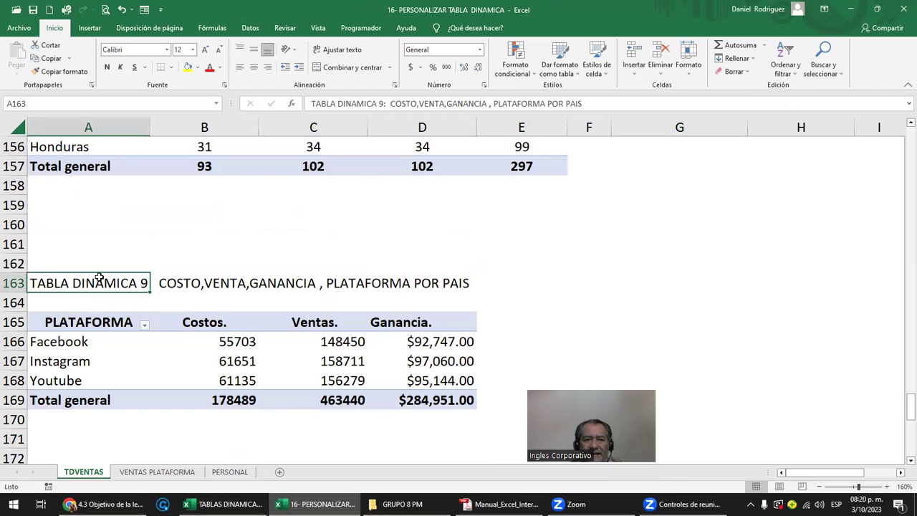
pyautogui.click(394, 324)
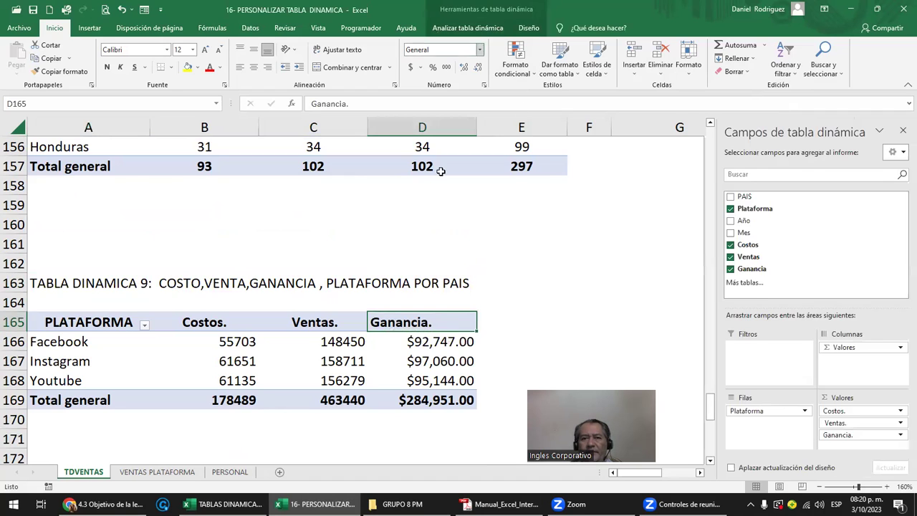
# With Ventas. selected, choose Analizar tabla dinámica > Campos, elementos y conjuntos > Campo calculado
pyautogui.click(310, 324)
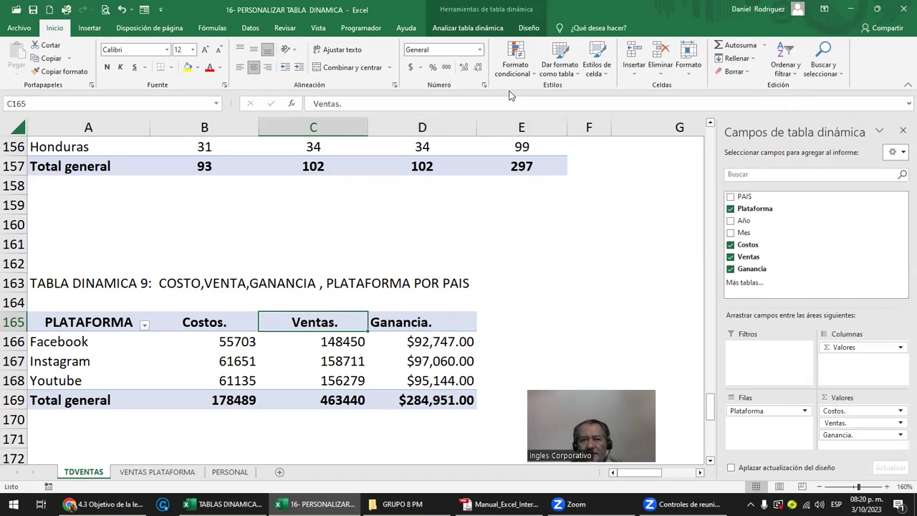
pyautogui.click(481, 29)
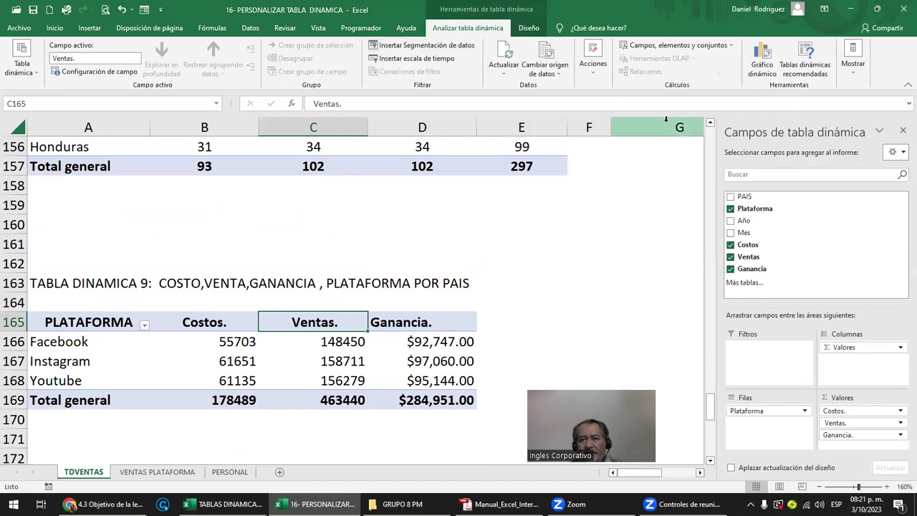
pyautogui.click(668, 48)
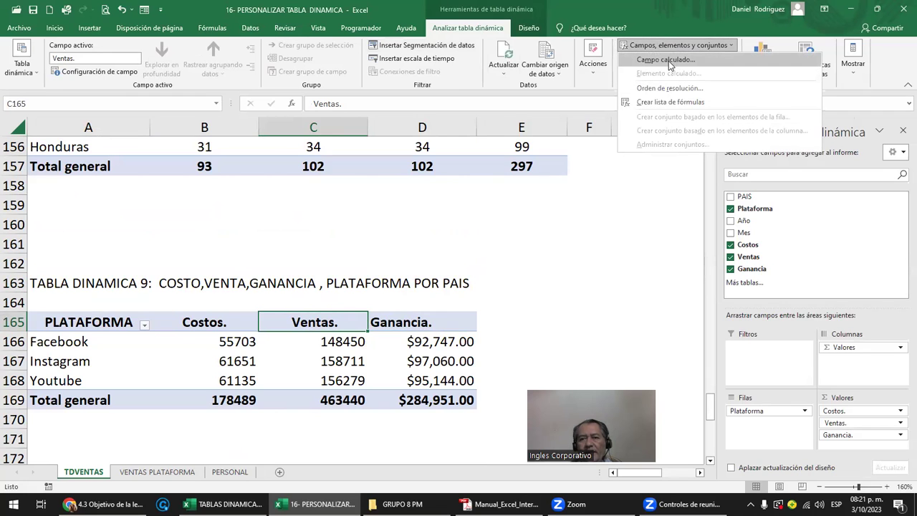
pyautogui.click(668, 61)
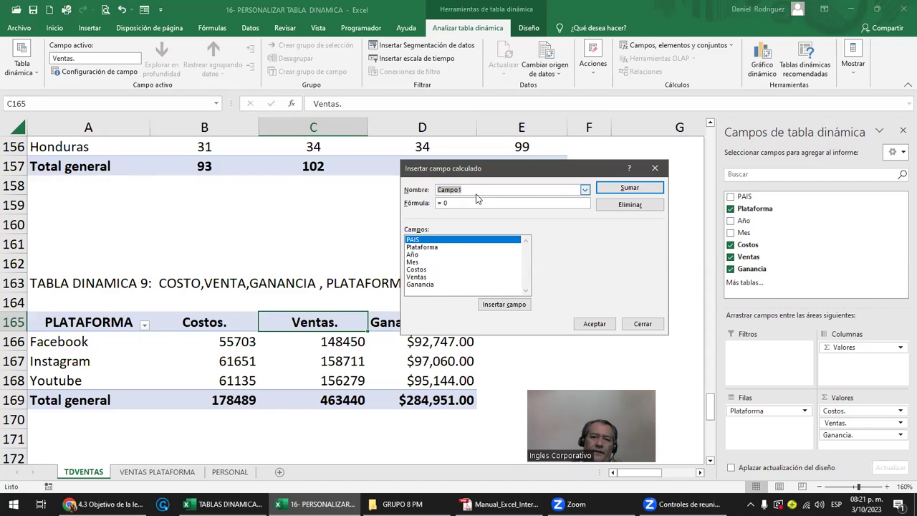
# Clear Campo1's default '= 0' formula, inserting then deleting Ganancia to leave just '='
pyautogui.click(453, 204)
pyautogui.click(426, 206)
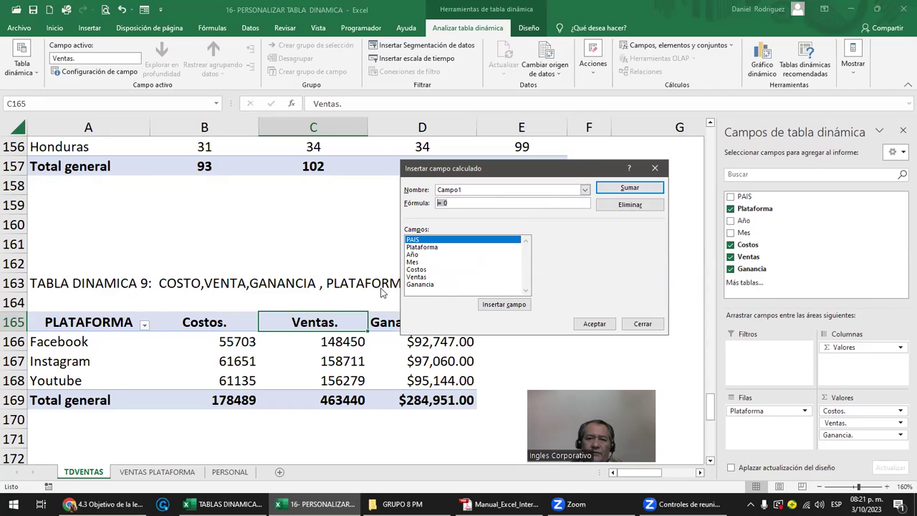
pyautogui.click(421, 285)
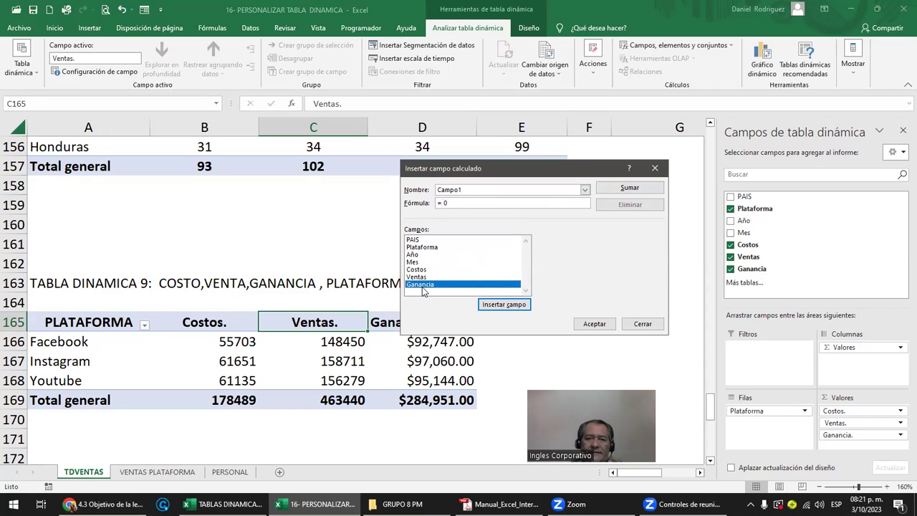
pyautogui.doubleClick(421, 284)
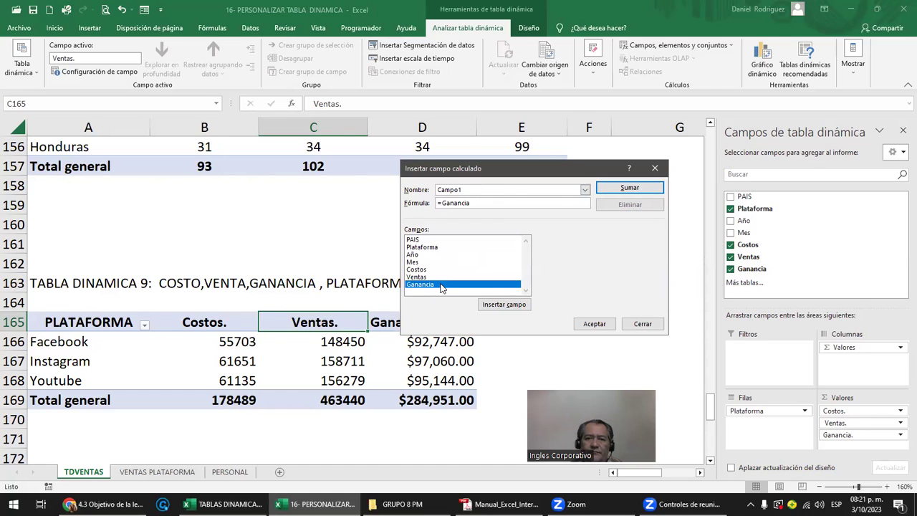
pyautogui.moveTo(478, 203); pyautogui.dragTo(437, 204)
pyautogui.click(490, 203)
pyautogui.press('BackSpace')
pyautogui.press('BackSpace')
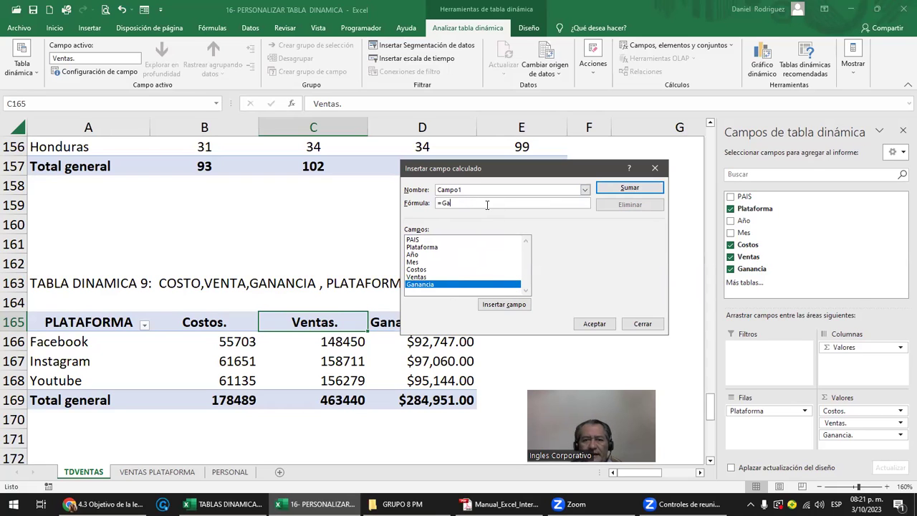
pyautogui.click(416, 278)
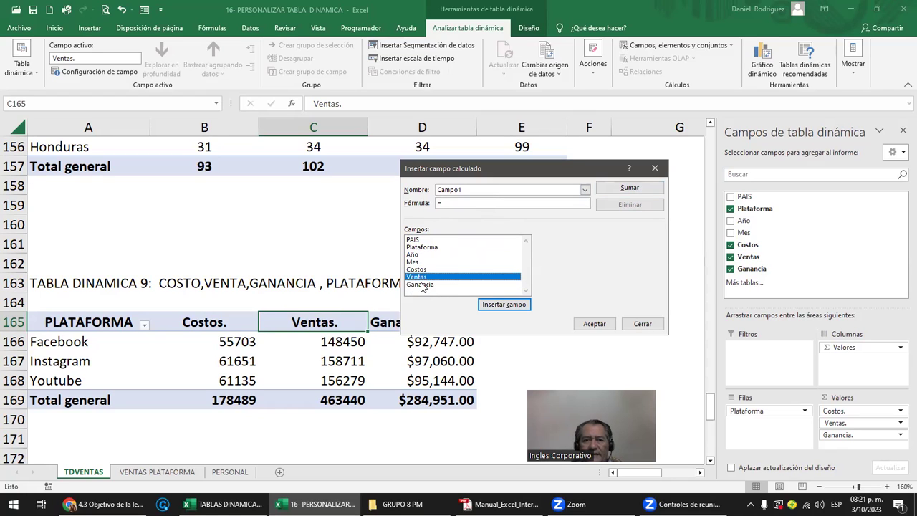
pyautogui.click(421, 284)
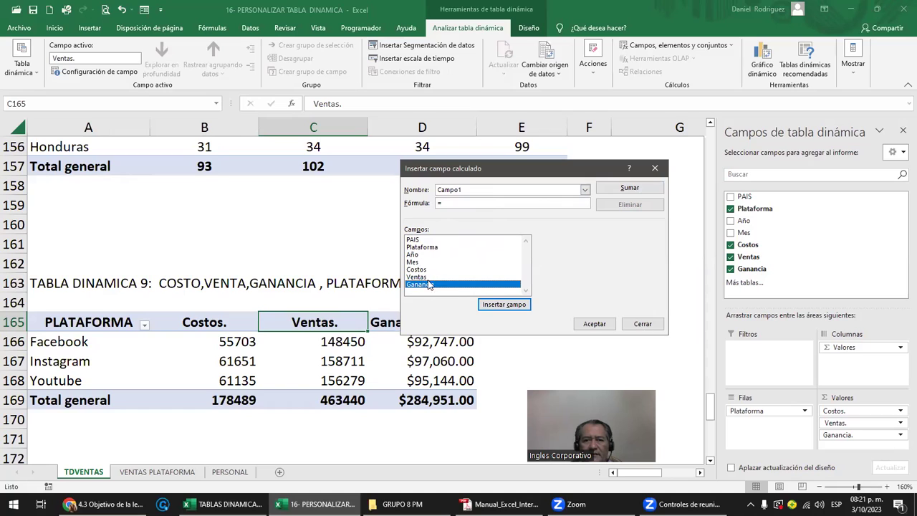
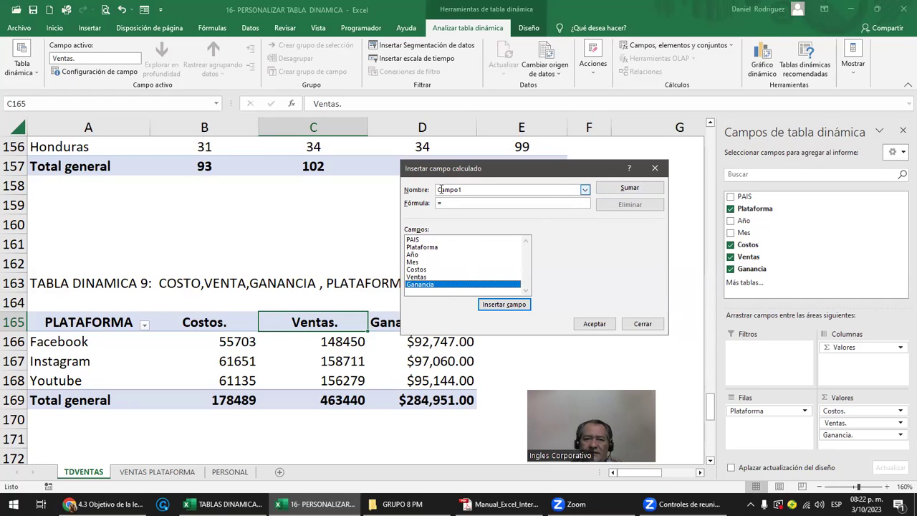
# Review the Ganancia calculated field's formula =Ventas -Costos, then close the editor with Aceptar
pyautogui.click(584, 190)
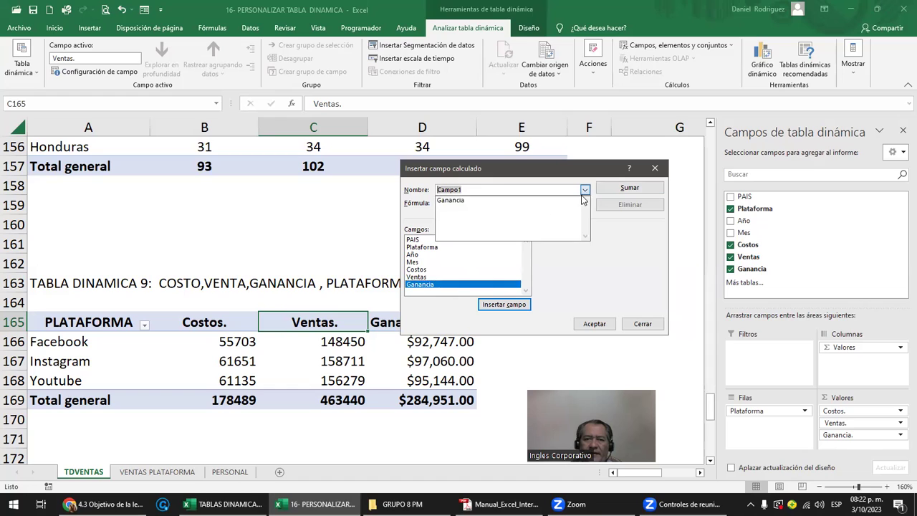
pyautogui.click(453, 201)
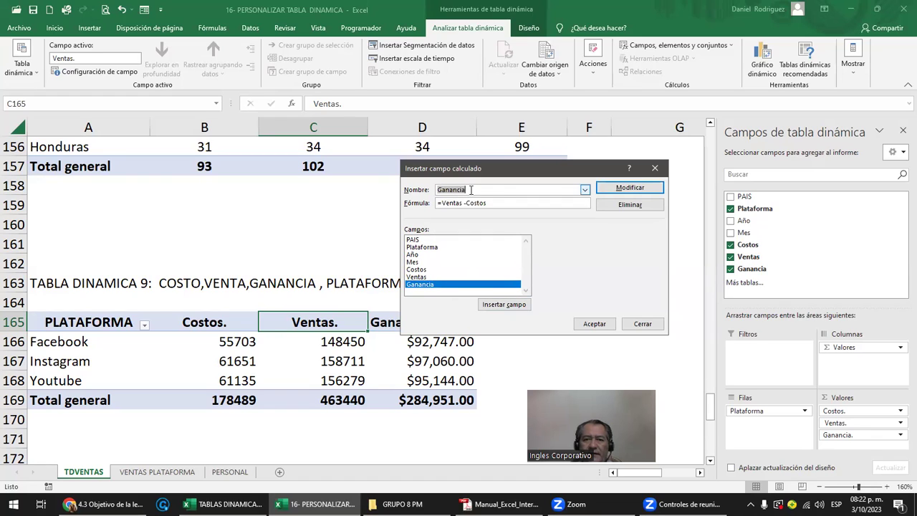
pyautogui.click(501, 202)
pyautogui.click(424, 248)
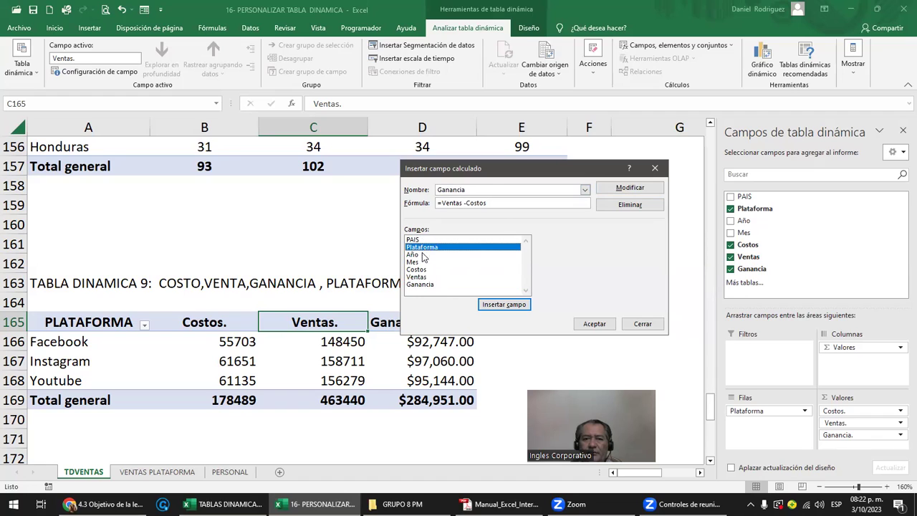
pyautogui.click(421, 286)
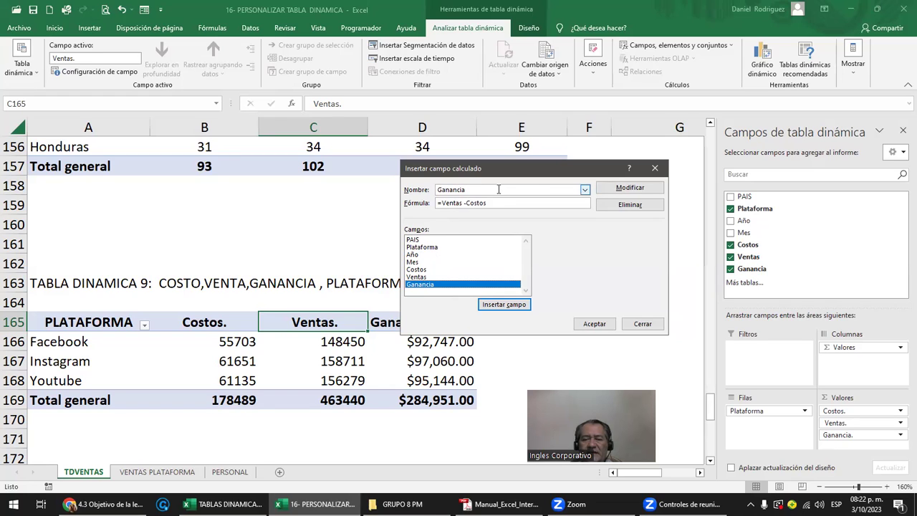
pyautogui.click(584, 192)
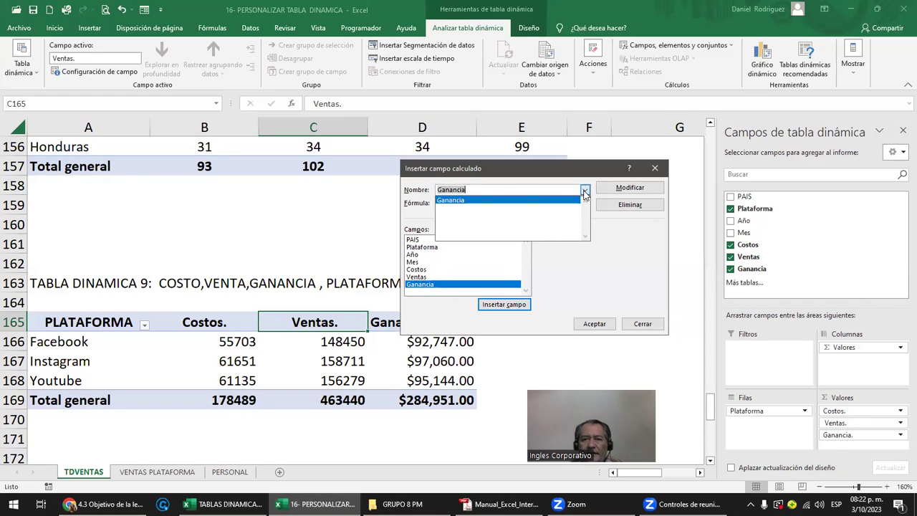
pyautogui.click(449, 201)
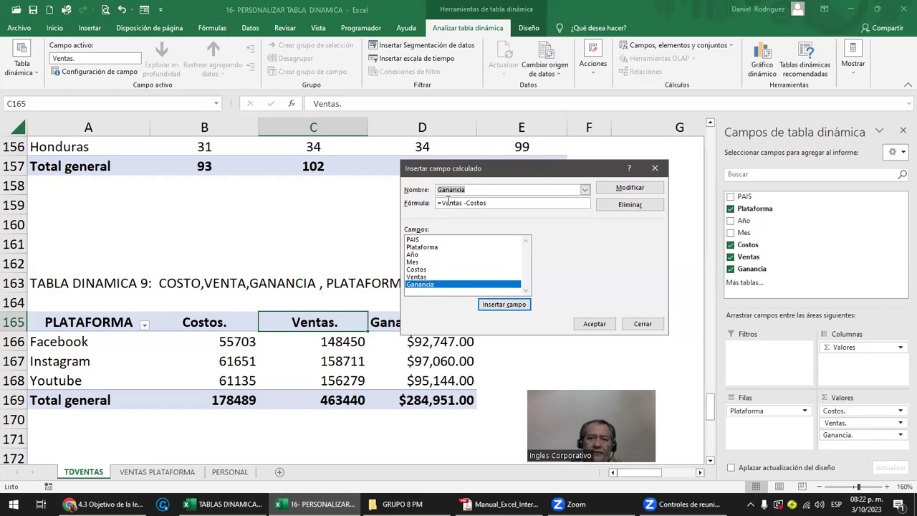
pyautogui.click(496, 203)
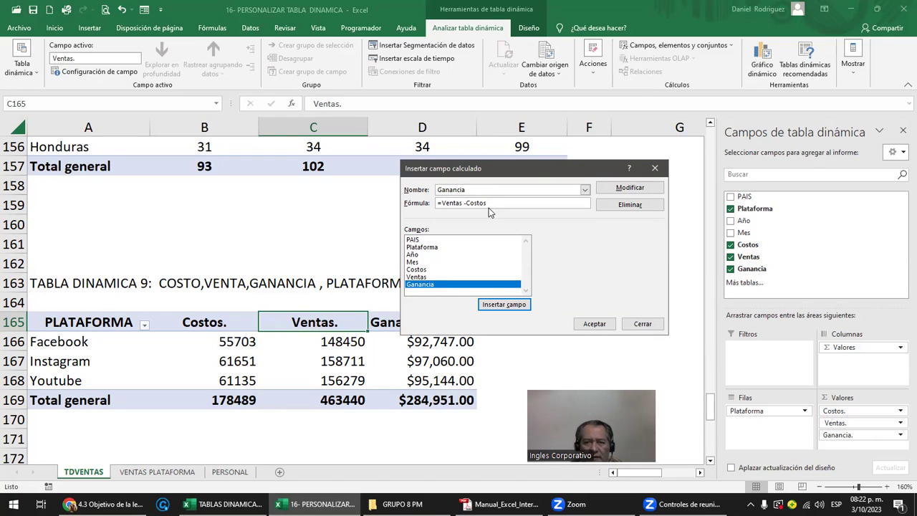
pyautogui.click(584, 190)
pyautogui.click(613, 241)
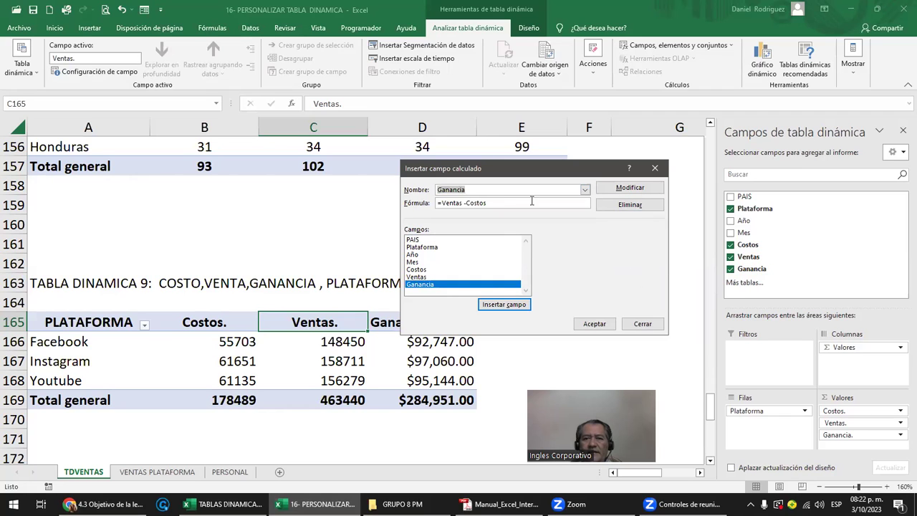
pyautogui.click(478, 190)
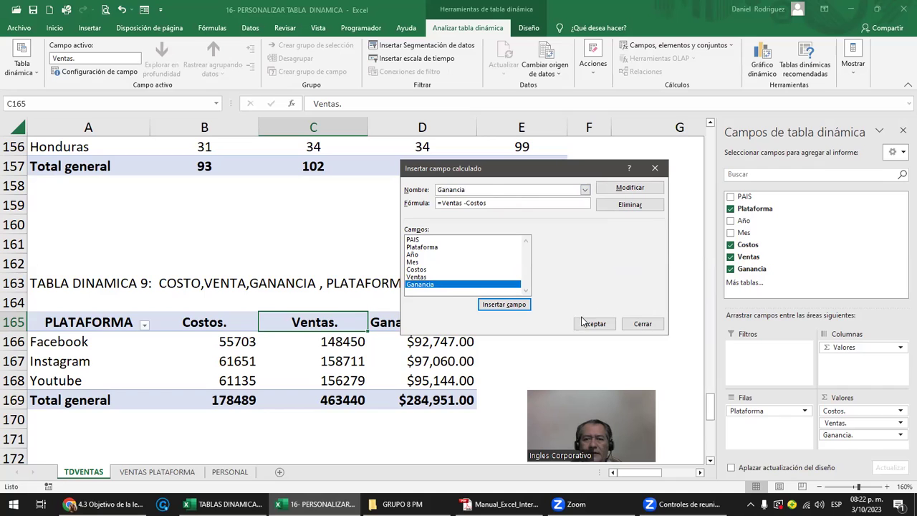
pyautogui.click(643, 324)
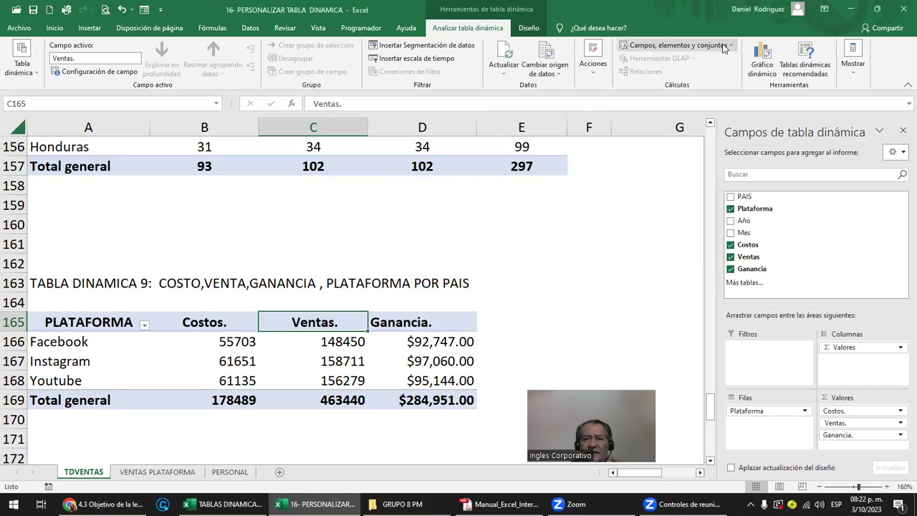
# Start a new calculated field and load Ganancia's formula as a starting point
pyautogui.click(676, 45)
pyautogui.click(666, 60)
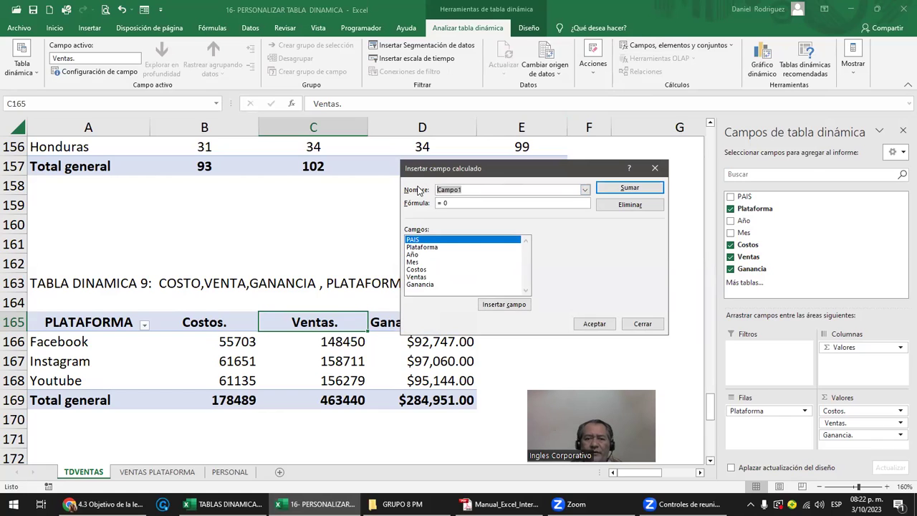
pyautogui.write('IVA')
pyautogui.click(452, 204)
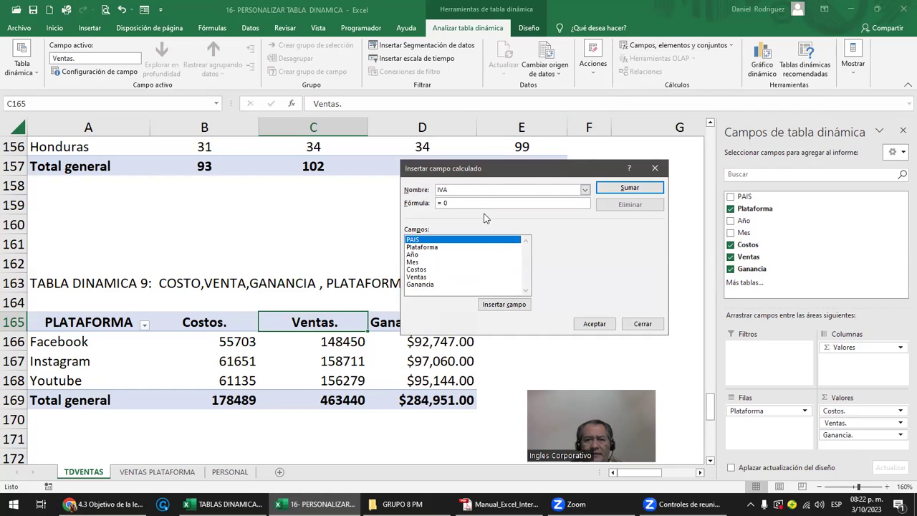
pyautogui.click(582, 191)
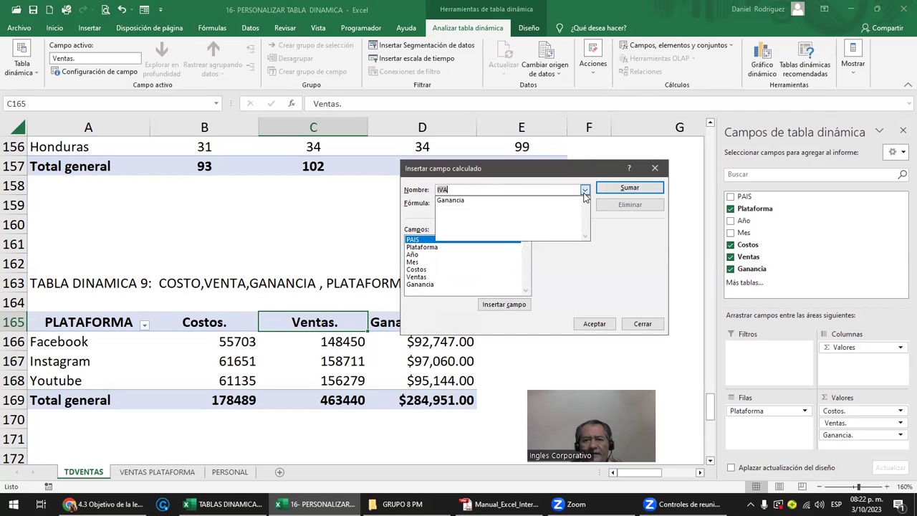
pyautogui.click(467, 200)
pyautogui.click(492, 202)
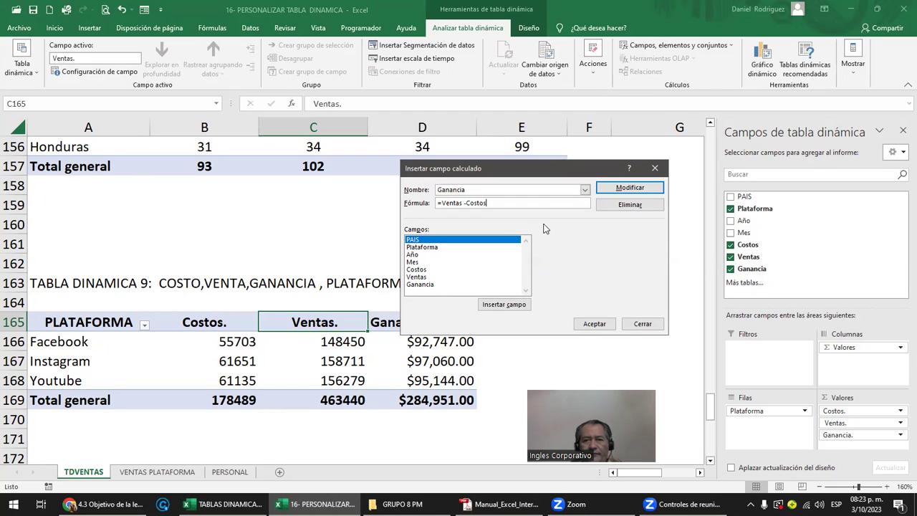
pyautogui.click(584, 190)
pyautogui.click(523, 224)
# Name the field IVA and replace the formula with =Ventas * 13%
pyautogui.write('IVA')
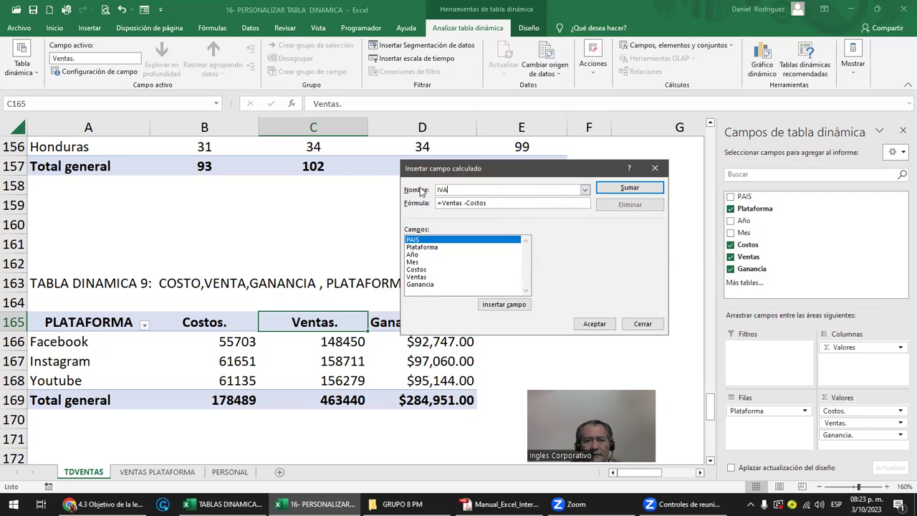
pyautogui.press('Tab')
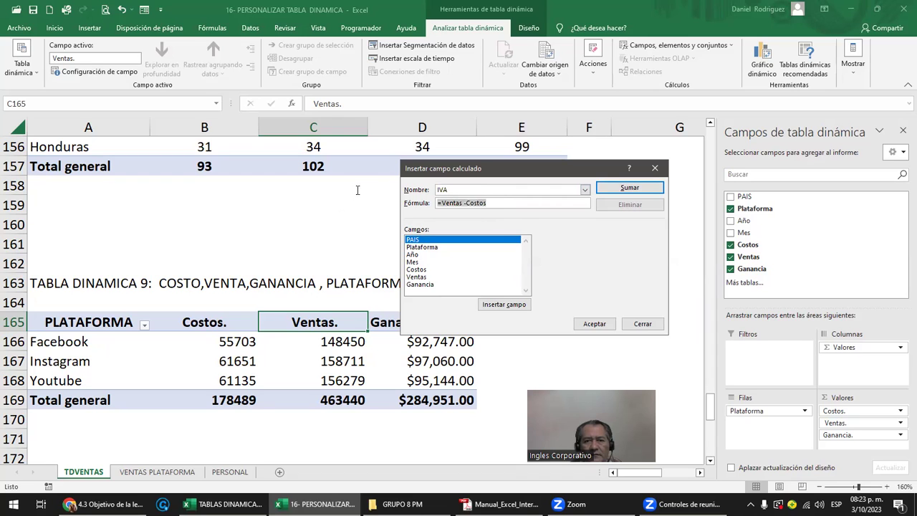
pyautogui.press('BackSpace')
pyautogui.write('=')
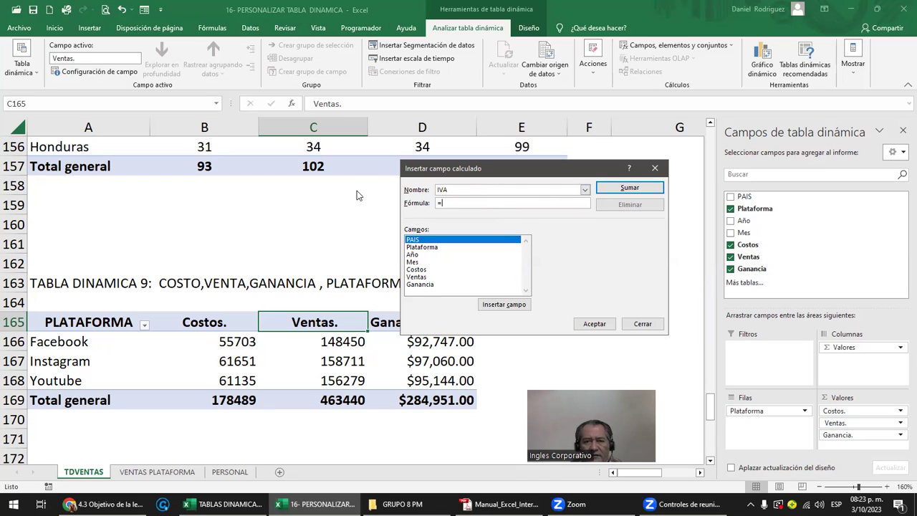
pyautogui.doubleClick(422, 279)
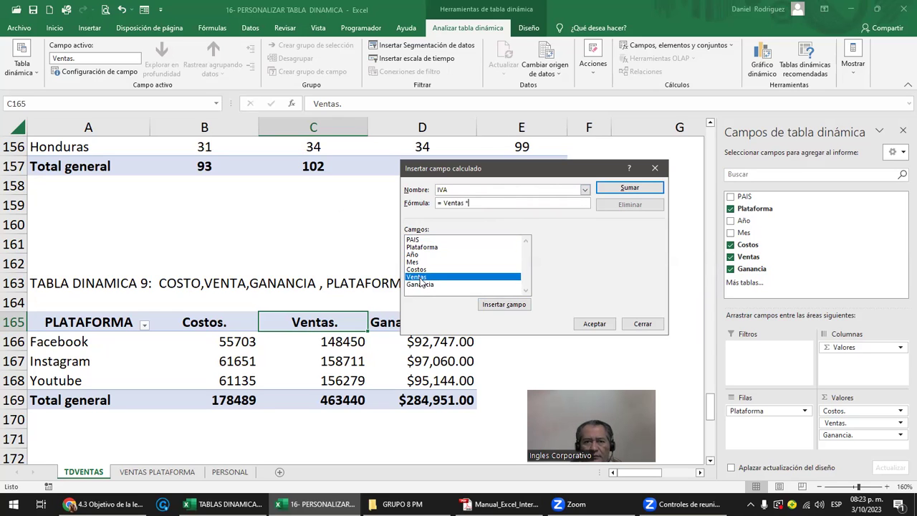
pyautogui.write(' 13')
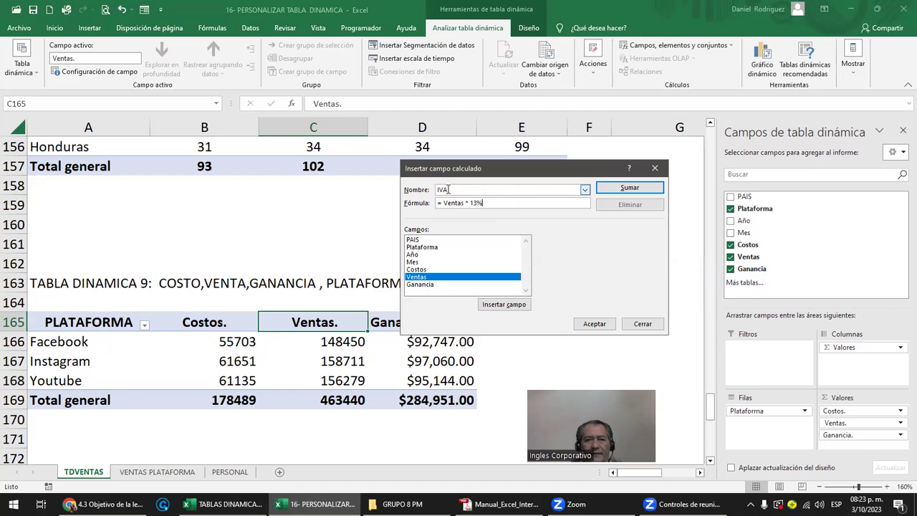
pyautogui.moveTo(443, 205); pyautogui.dragTo(484, 203)
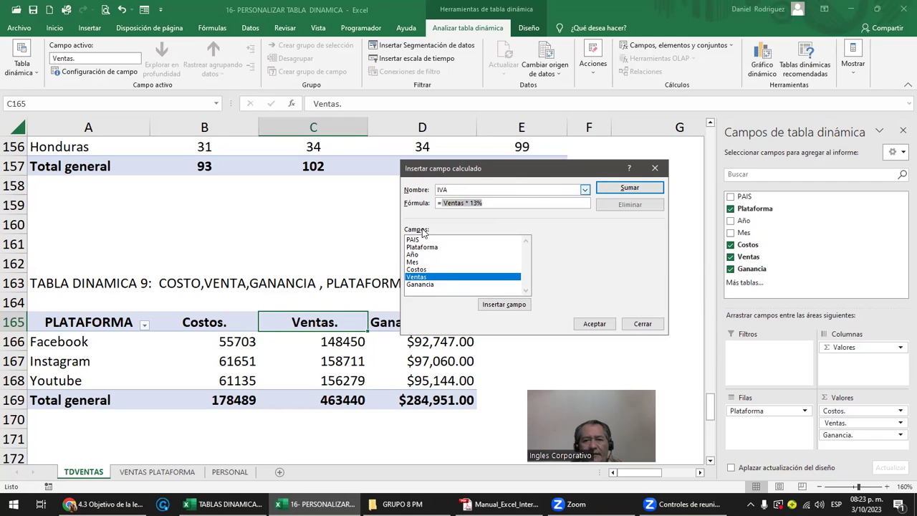
# Add the IVA field with Sumar, recheck its formula, and confirm to show Suma de IVA
pyautogui.click(625, 191)
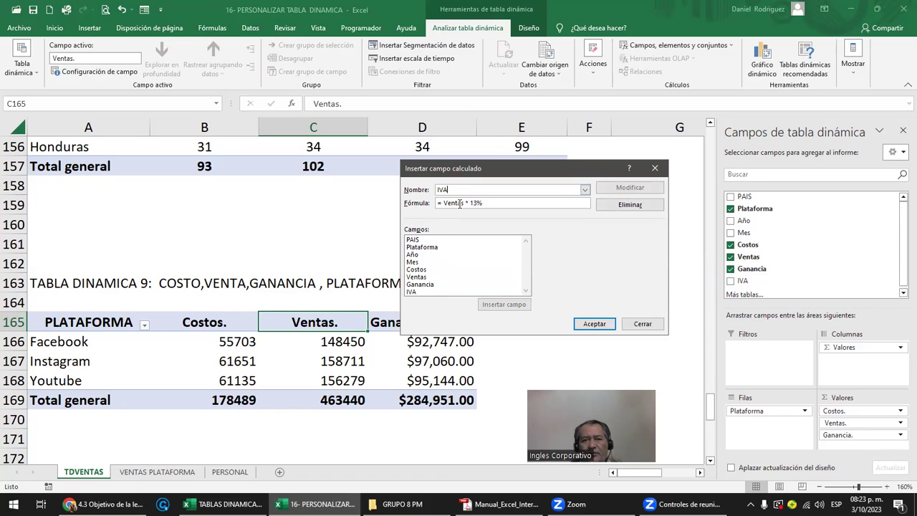
pyautogui.click(412, 292)
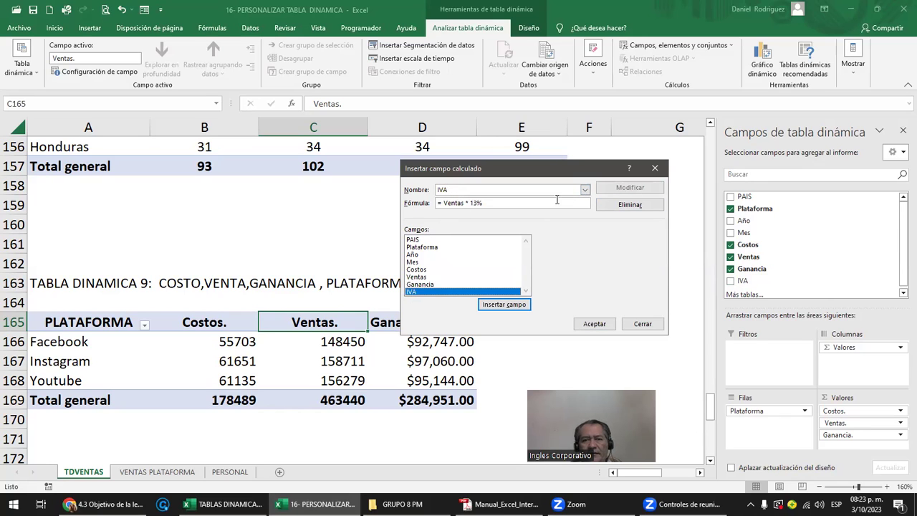
pyautogui.click(584, 190)
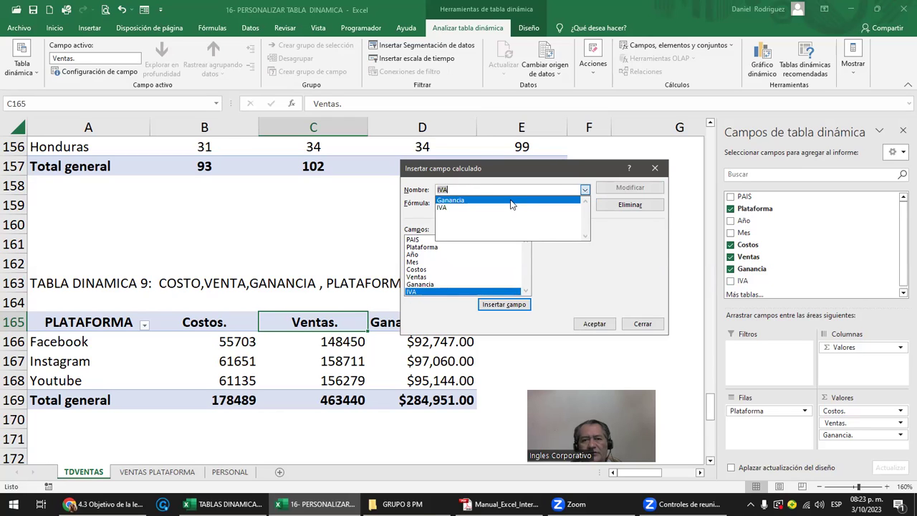
pyautogui.click(508, 202)
pyautogui.click(472, 190)
pyautogui.click(584, 189)
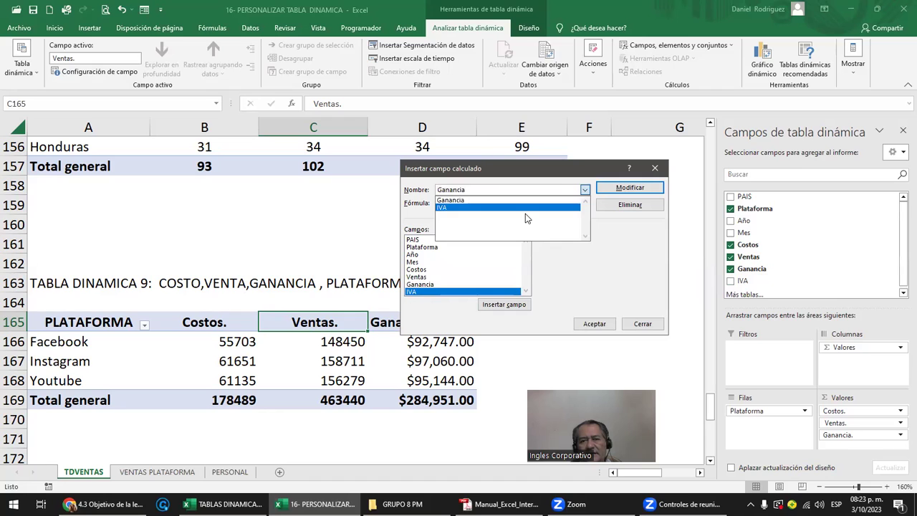
pyautogui.click(525, 208)
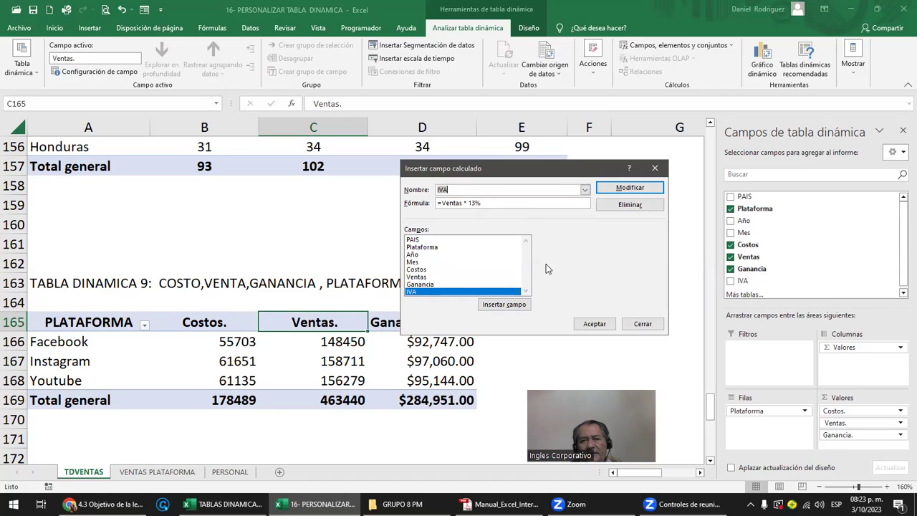
pyautogui.click(595, 326)
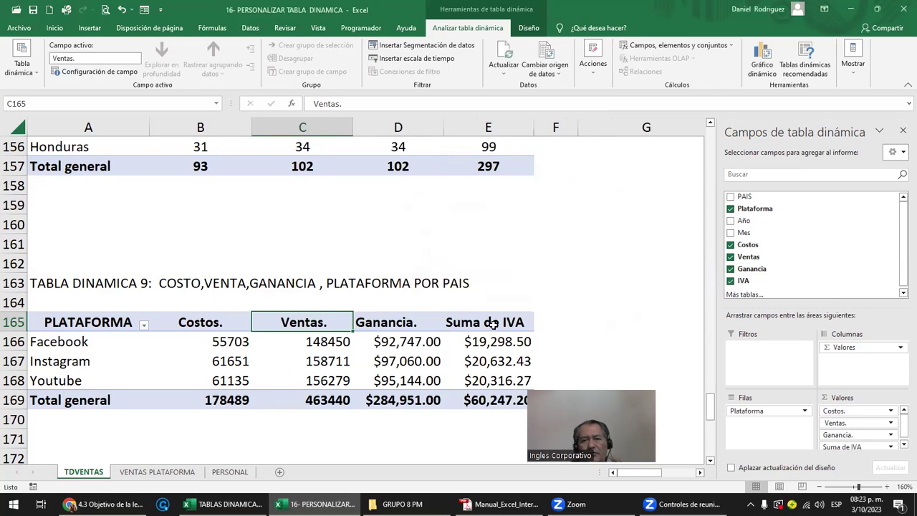
# Test Facebook's VAT in G166 as its Ventas value times 13%, then clear the cell
pyautogui.click(554, 341)
pyautogui.click(664, 347)
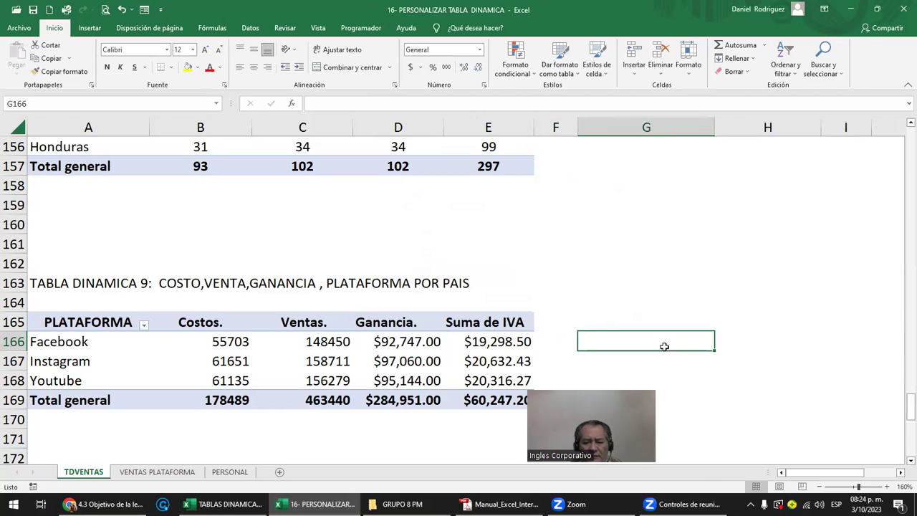
pyautogui.write('=')
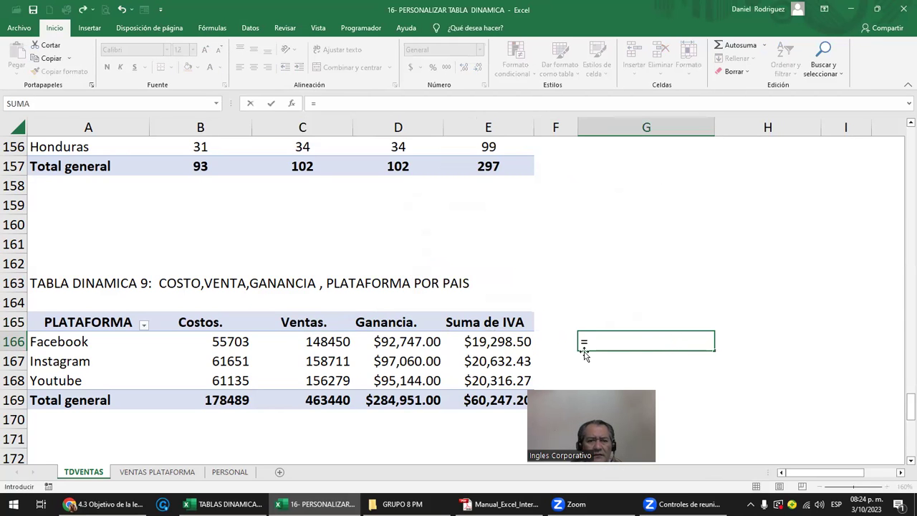
pyautogui.click(337, 343)
pyautogui.write('*13%')
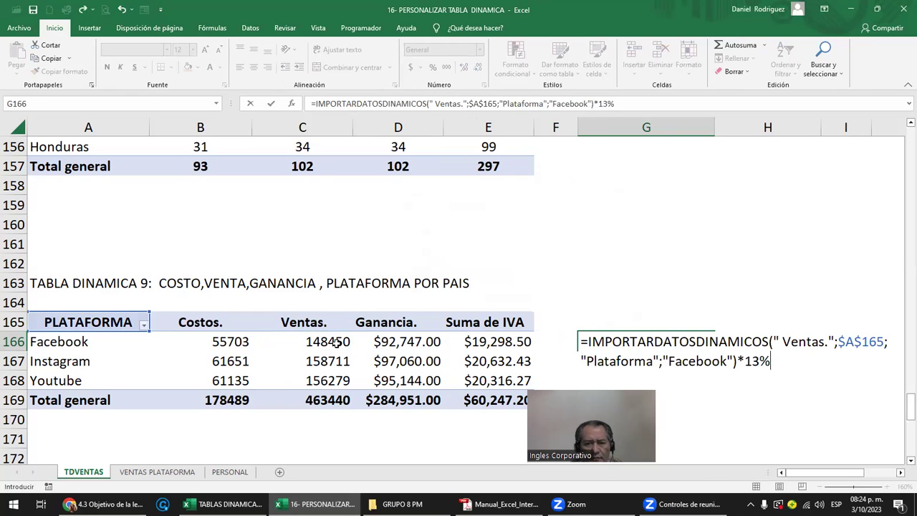
pyautogui.press('Return')
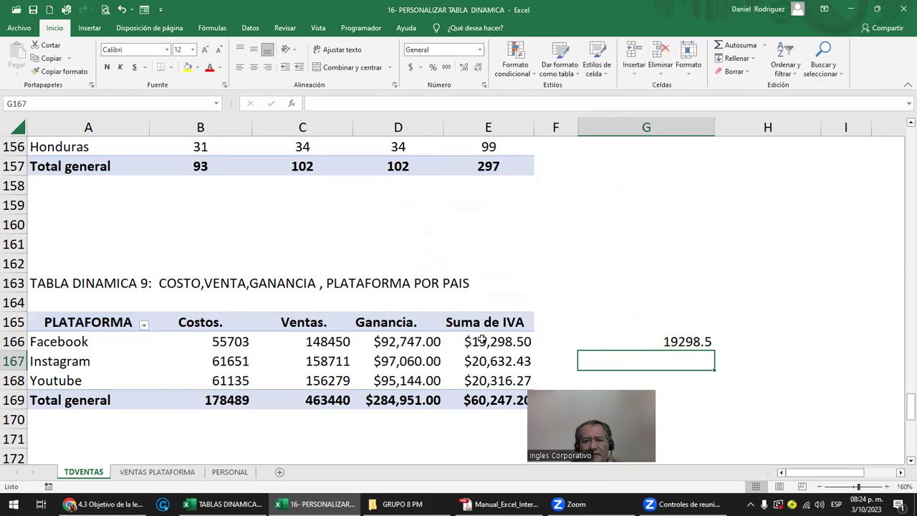
pyautogui.click(675, 342)
pyautogui.press('Delete')
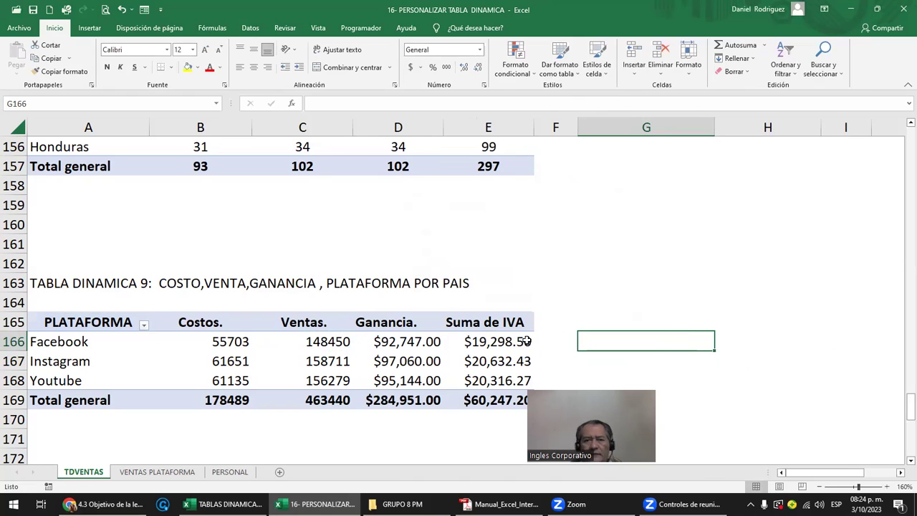
# Rename the Suma de IVA pivot header to 'IVA.'
pyautogui.click(471, 323)
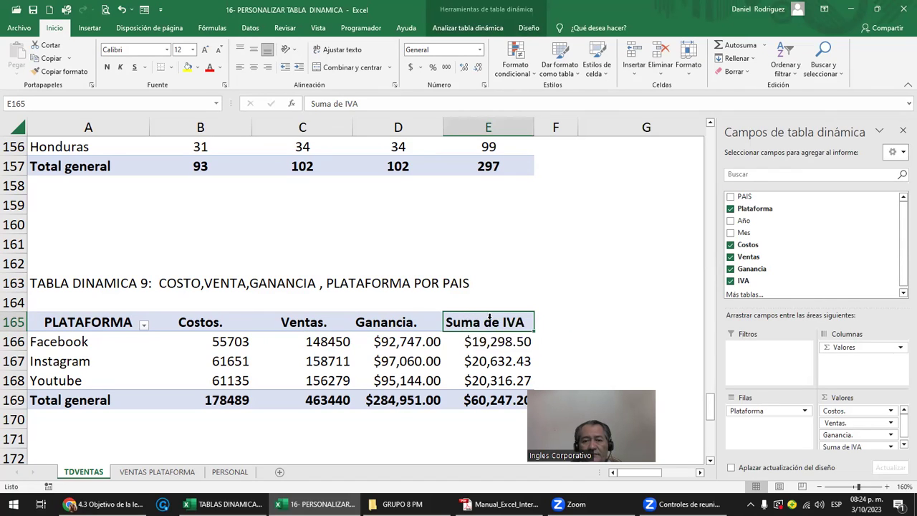
pyautogui.press('F2')
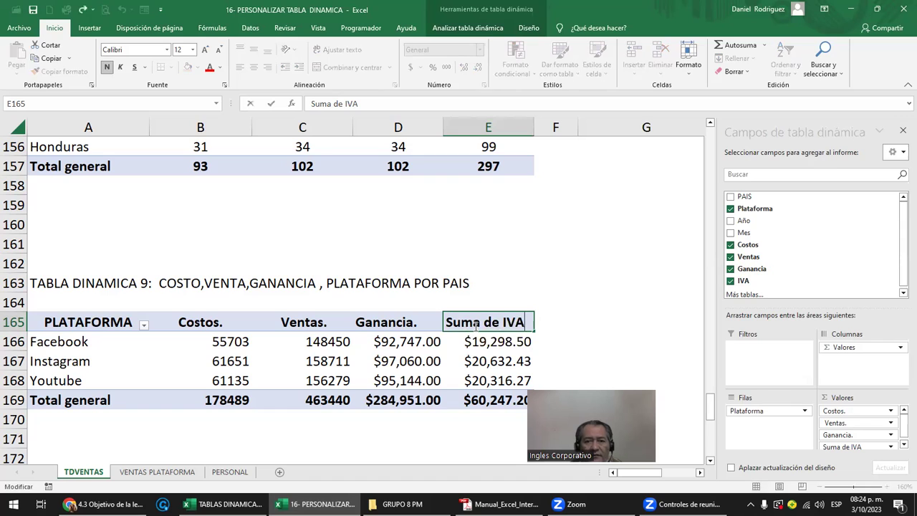
pyautogui.press('Home')
pyautogui.press('Delete')
pyautogui.press('Delete')
pyautogui.press('Delete')
pyautogui.press('Delete')
pyautogui.press('Delete')
pyautogui.press('Delete')
pyautogui.press('Delete')
pyautogui.press('Delete')
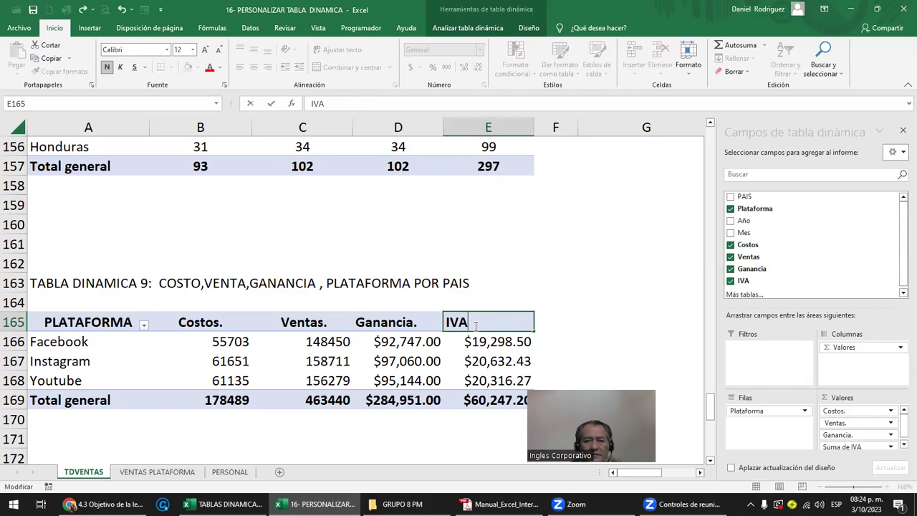
pyautogui.write('.')
pyautogui.press('Return')
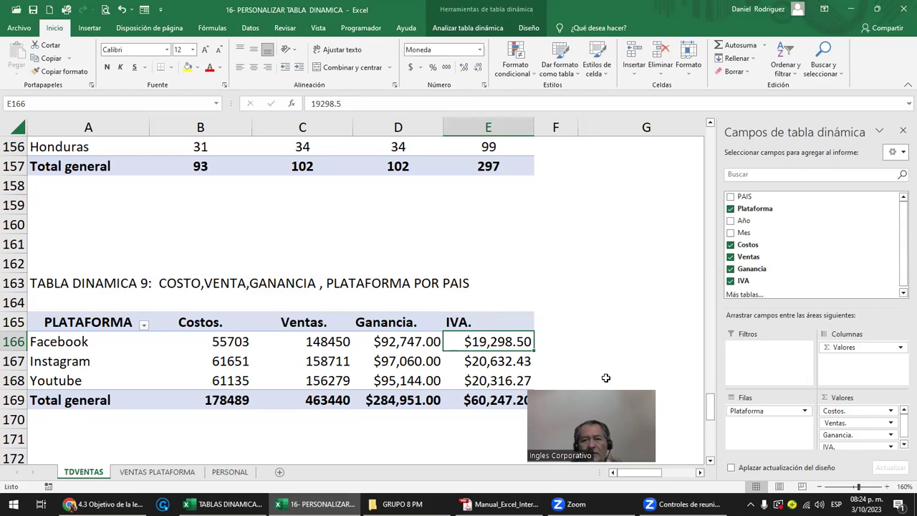
pyautogui.moveTo(623, 385); pyautogui.dragTo(738, 393)
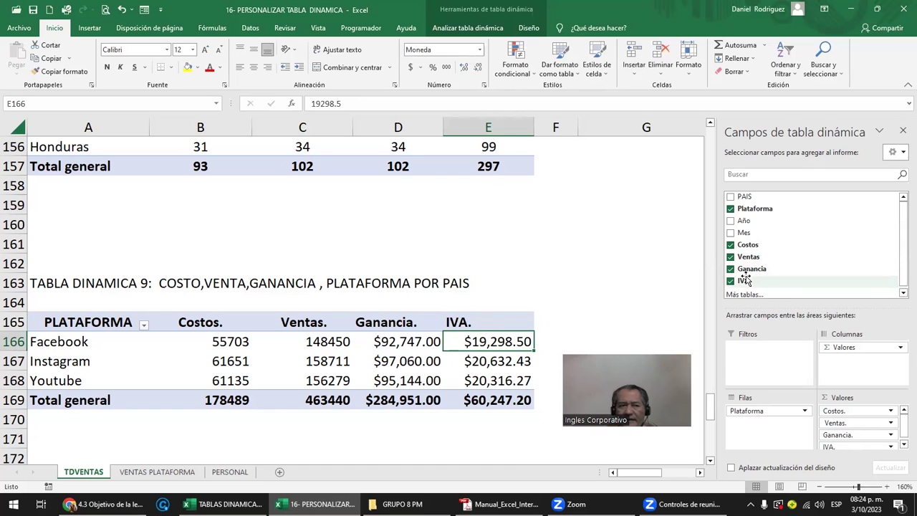
pyautogui.click(588, 303)
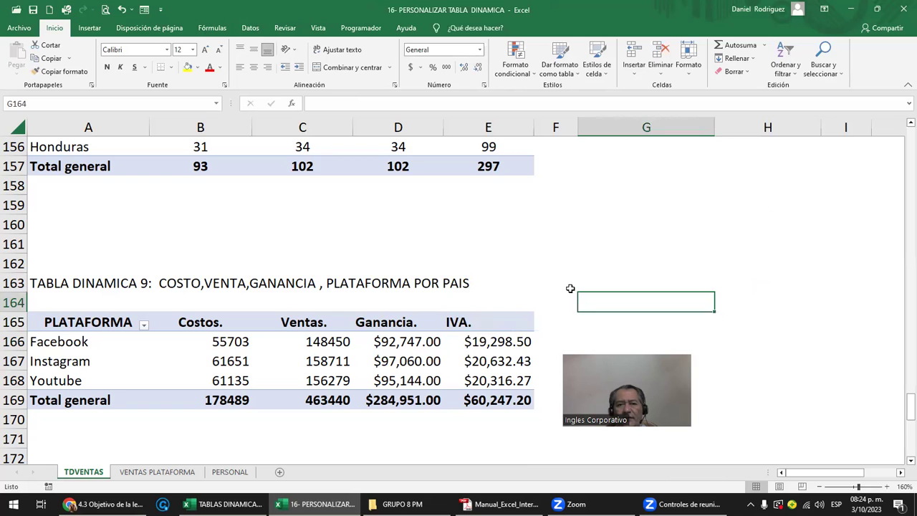
# Check the Ventas column on VENTAS PLATAFORMA, then select the IVA. column in TDVENTAS
pyautogui.click(146, 473)
pyautogui.click(543, 199)
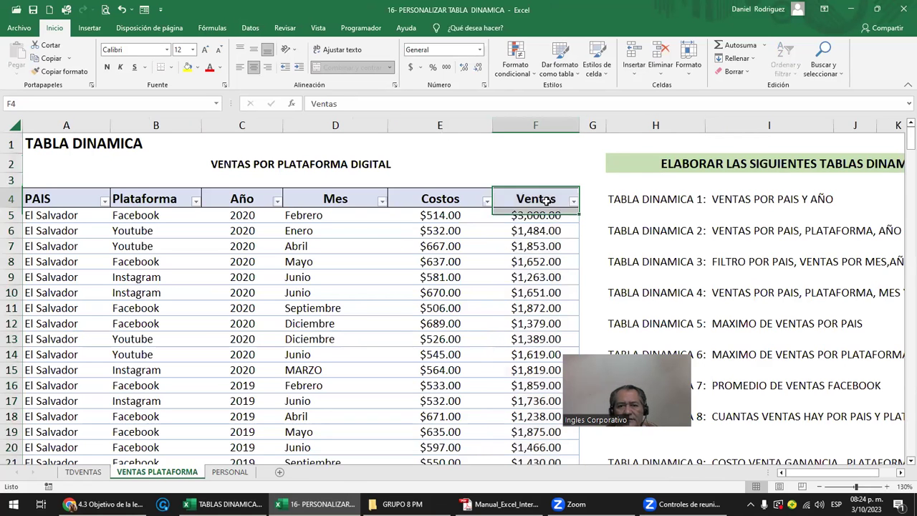
pyautogui.click(83, 472)
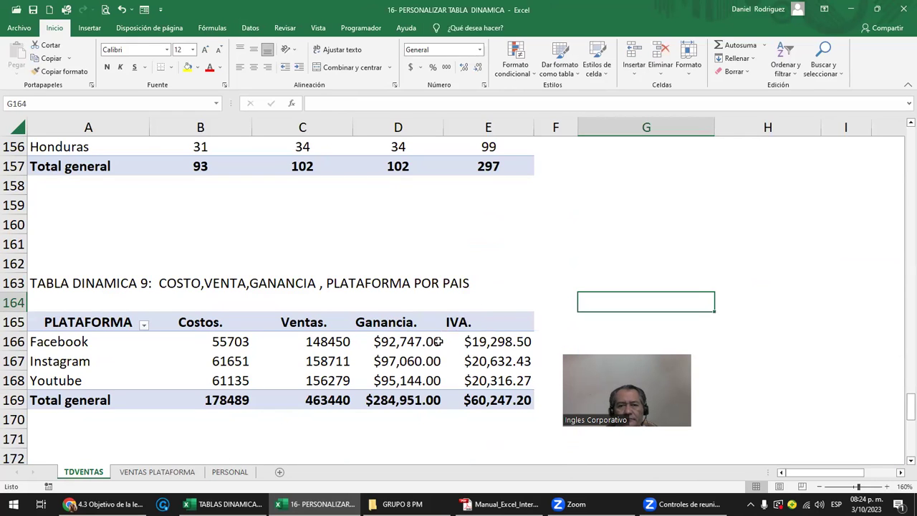
pyautogui.click(479, 321)
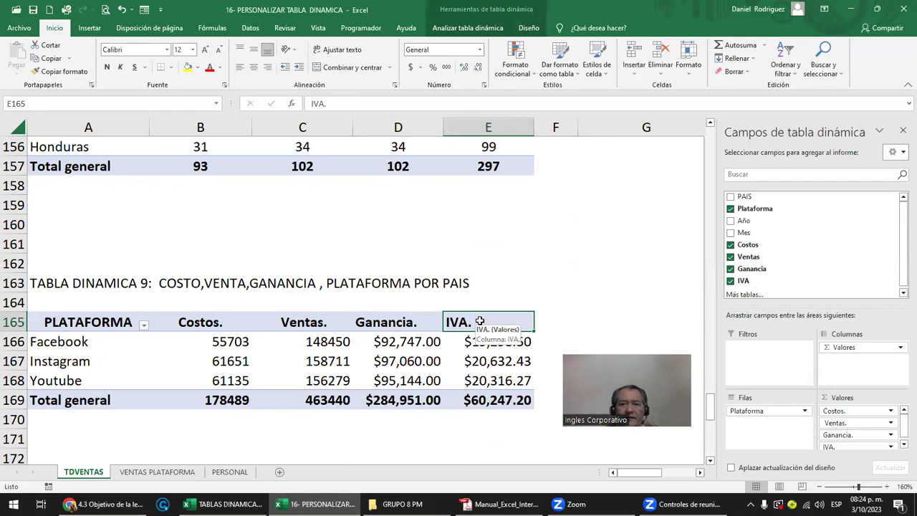
# Load the IVA calculated field in the editor to review its formula =Ventas* 13%
pyautogui.click(469, 28)
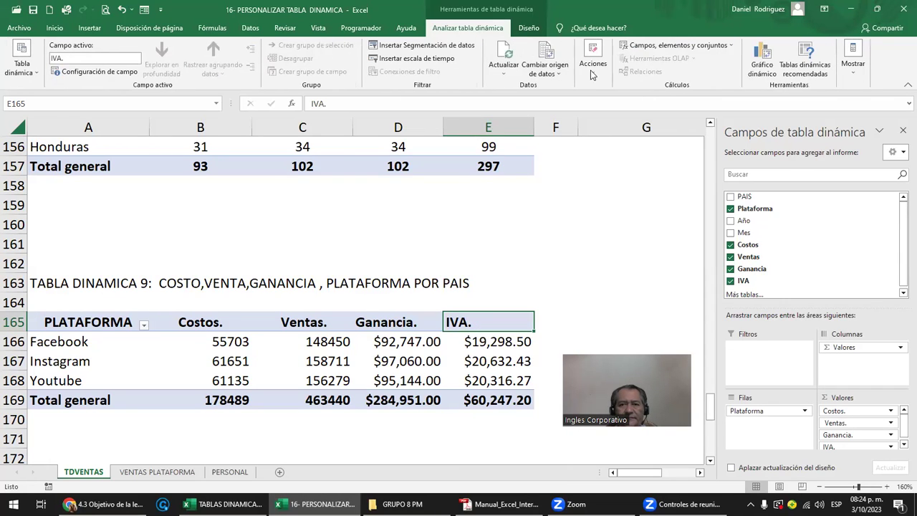
pyautogui.click(686, 46)
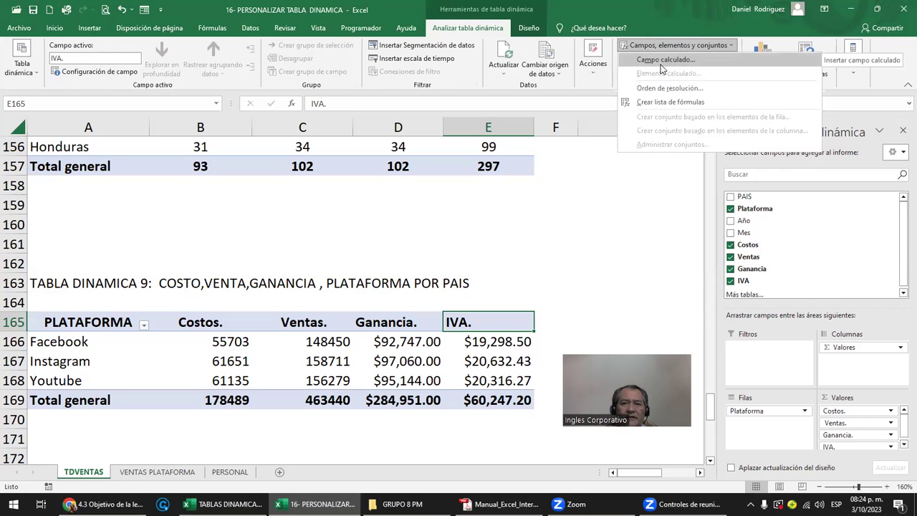
pyautogui.click(666, 62)
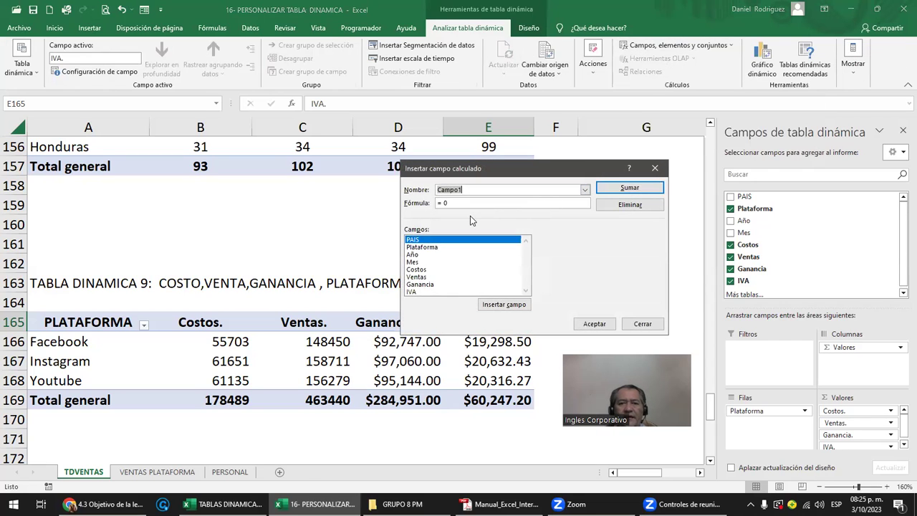
pyautogui.click(584, 189)
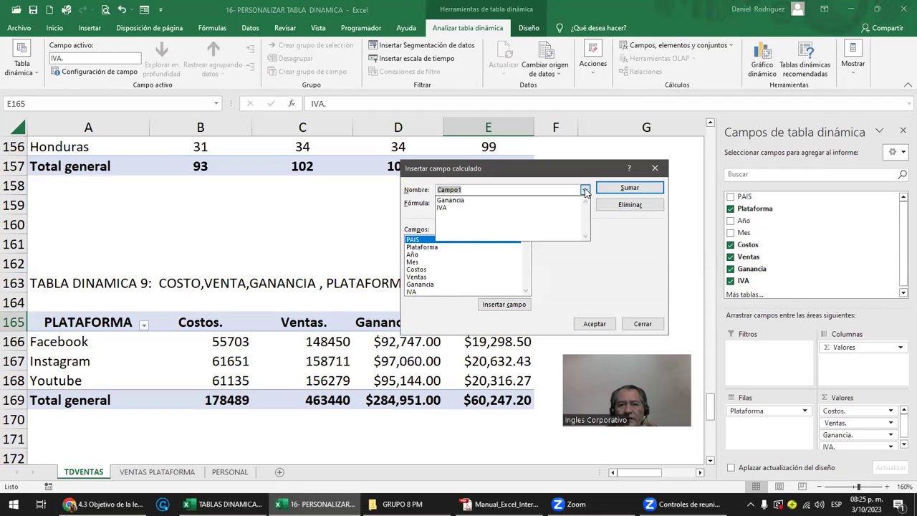
pyautogui.click(500, 208)
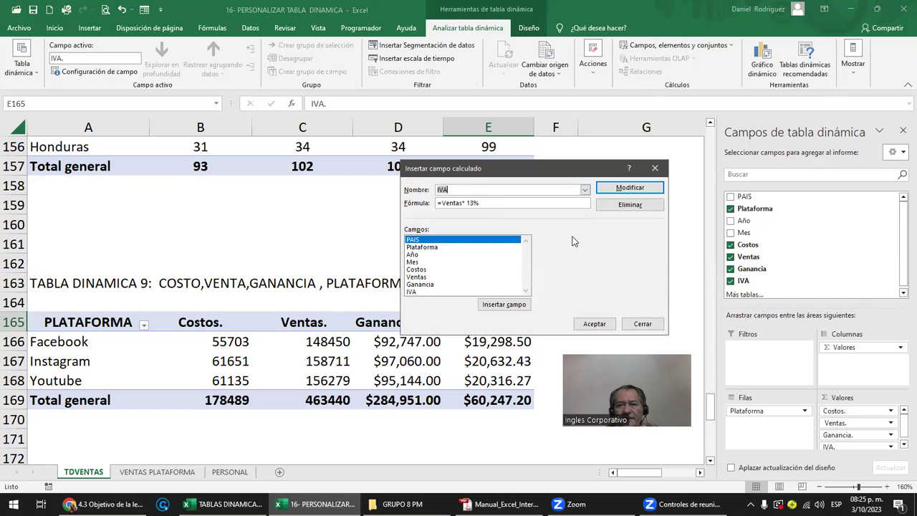
pyautogui.click(468, 192)
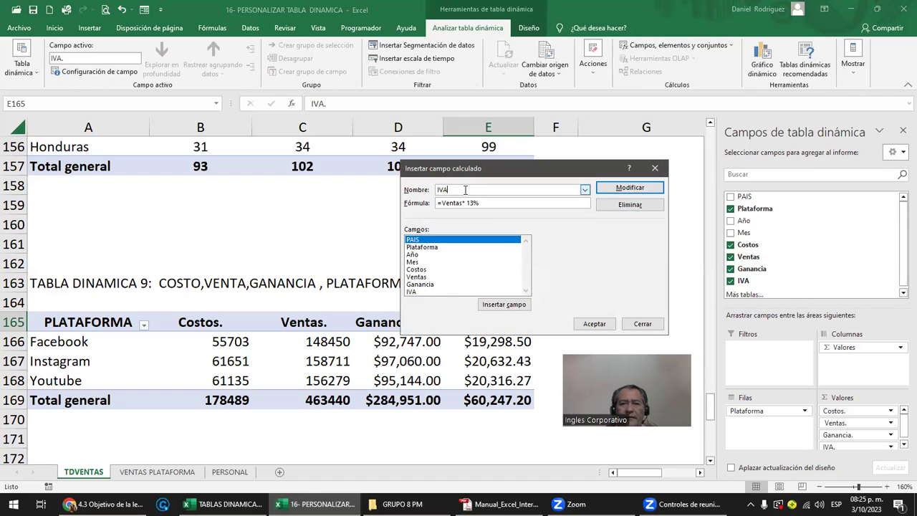
pyautogui.click(483, 204)
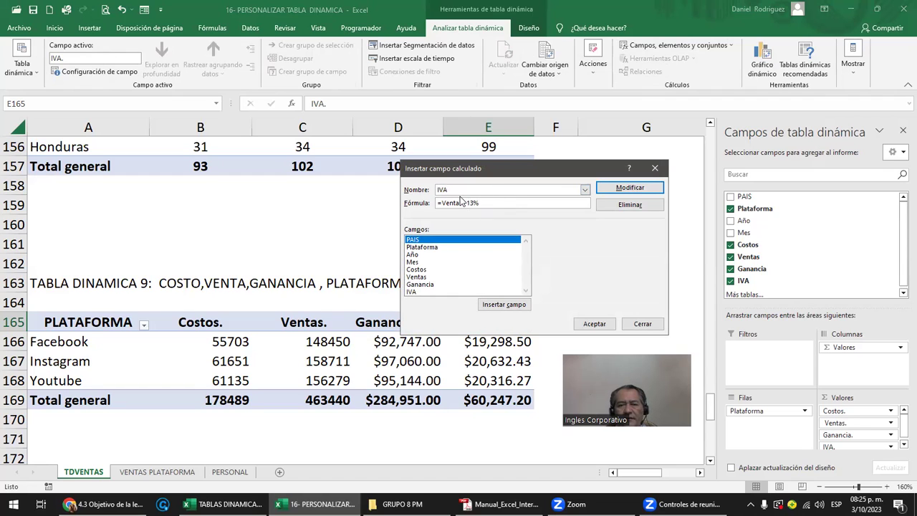
# Try renaming the field to COMICION, then reload IVA and reselect its formula
pyautogui.doubleClick(463, 190)
pyautogui.write('COMICION')
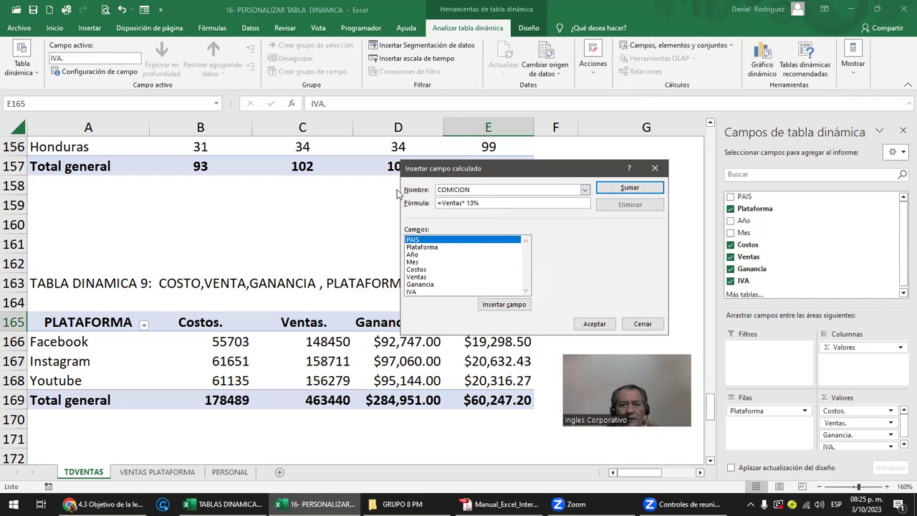
pyautogui.click(617, 192)
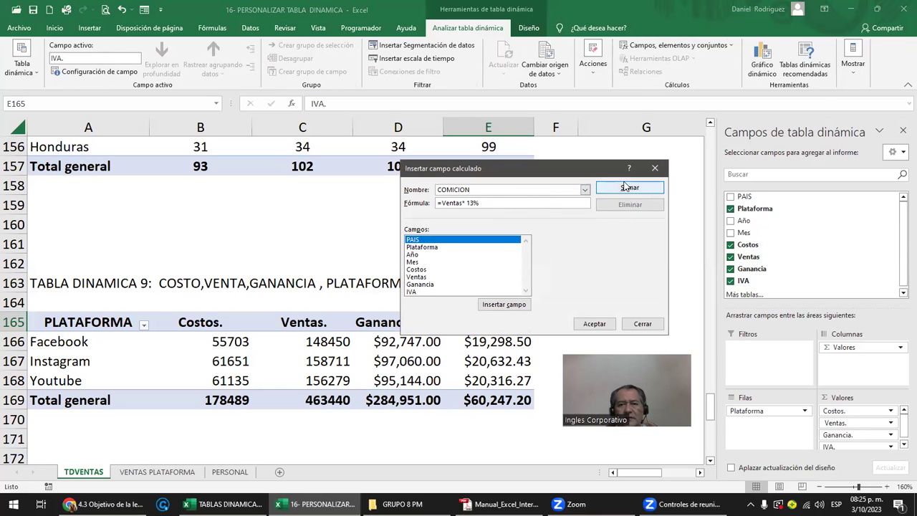
pyautogui.moveTo(477, 203); pyautogui.dragTo(393, 209)
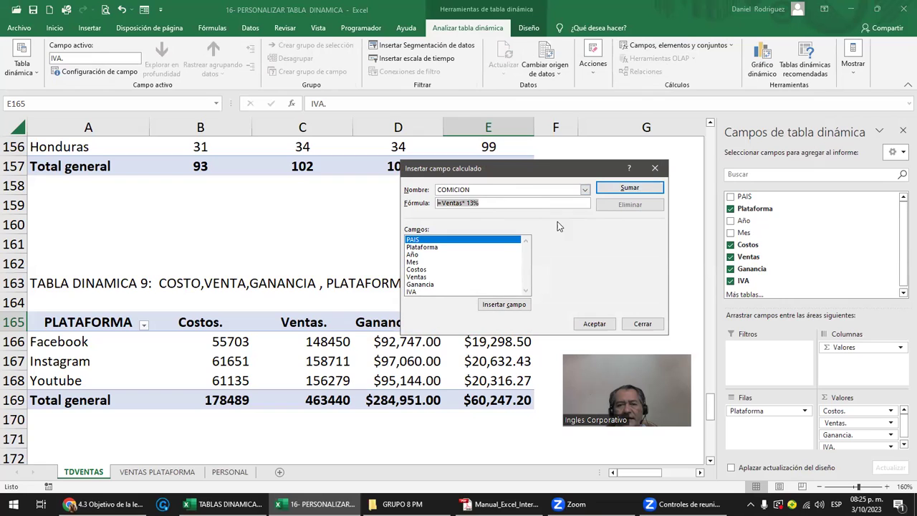
pyautogui.click(585, 190)
pyautogui.click(518, 215)
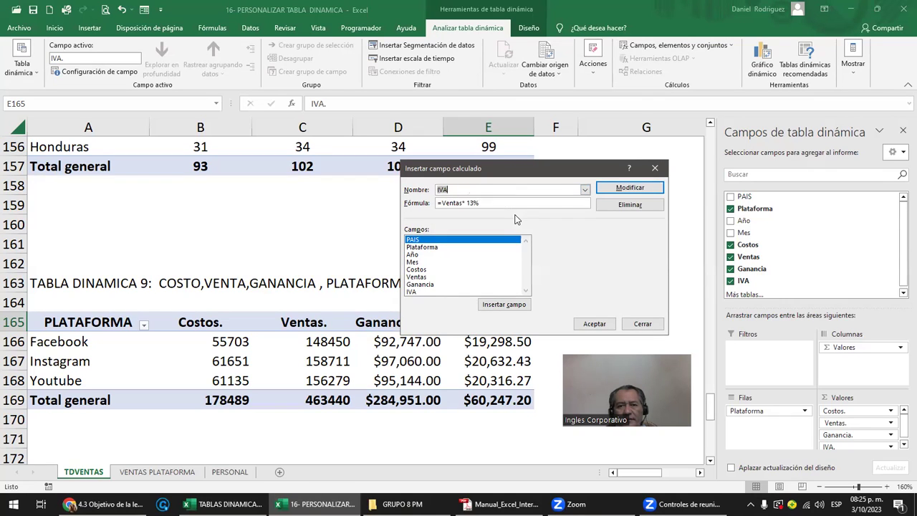
pyautogui.moveTo(479, 203); pyautogui.dragTo(437, 204)
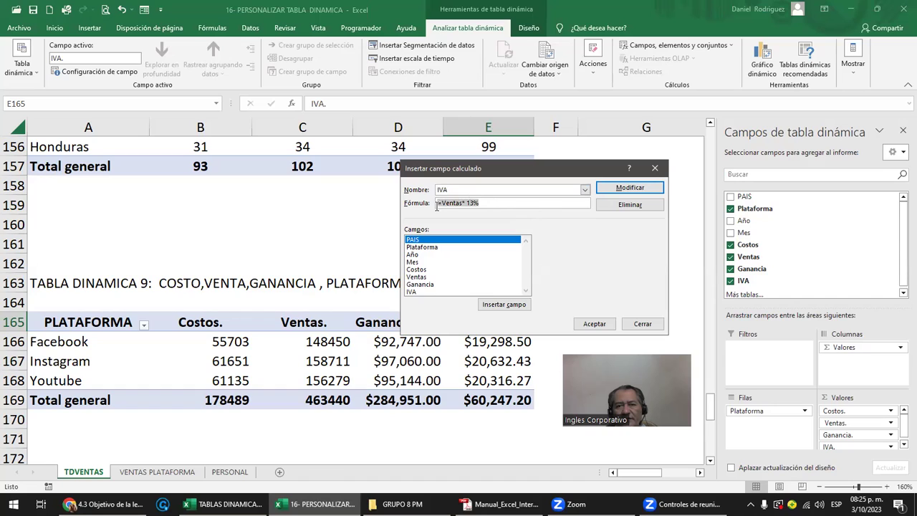
pyautogui.moveTo(492, 202); pyautogui.dragTo(429, 204)
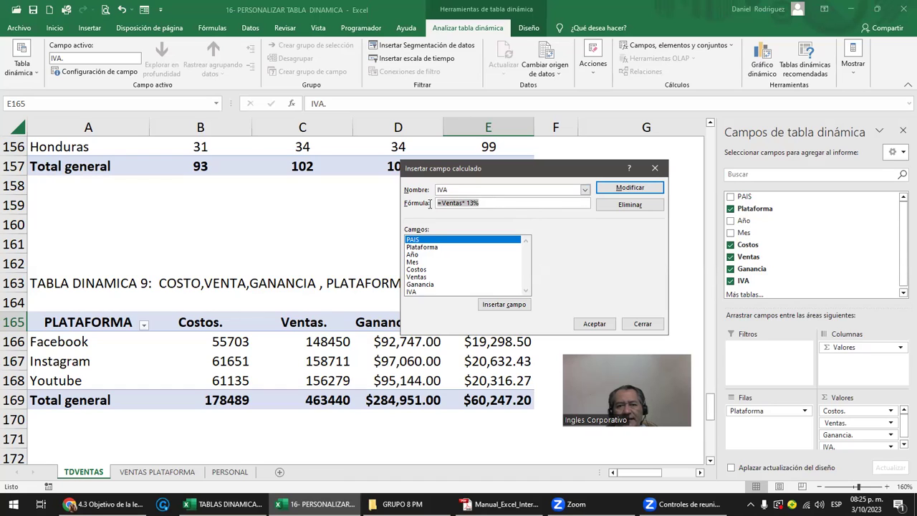
pyautogui.click(621, 190)
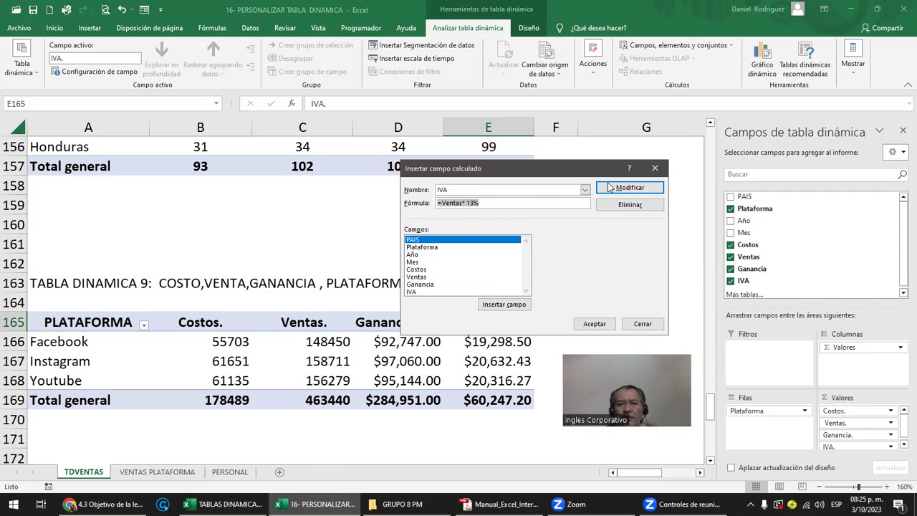
pyautogui.click(510, 203)
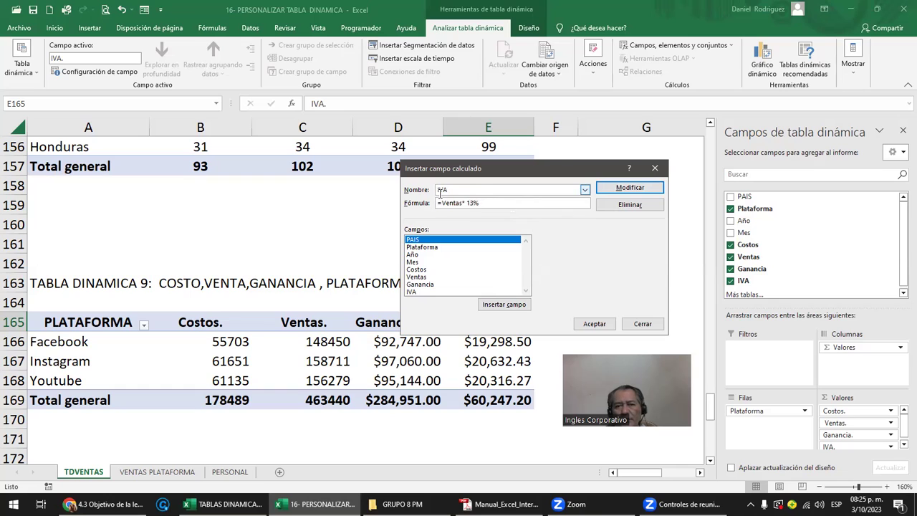
# Delete the IVA calculated field and confirm with Aceptar
pyautogui.click(585, 190)
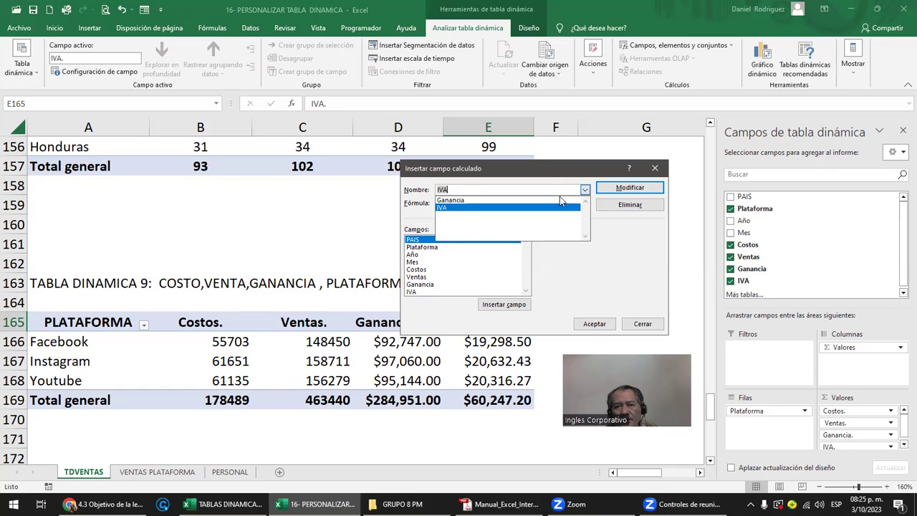
pyautogui.click(449, 208)
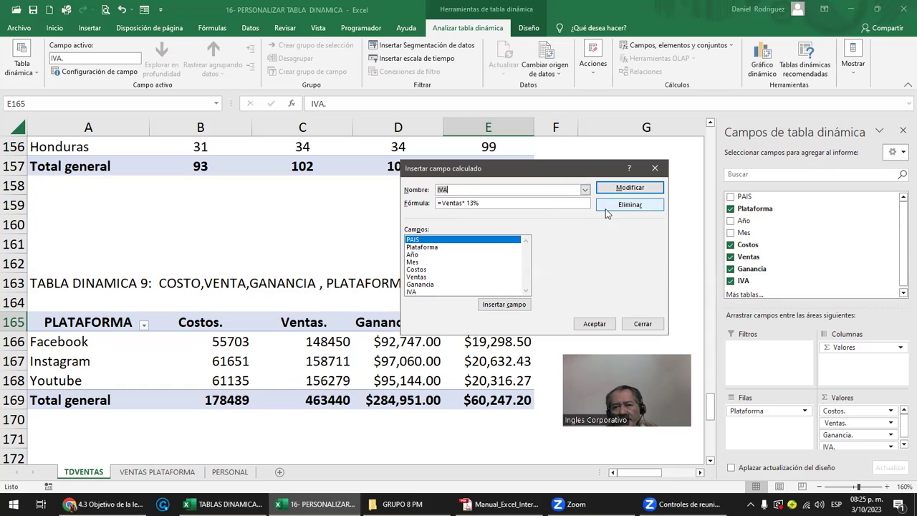
pyautogui.click(623, 207)
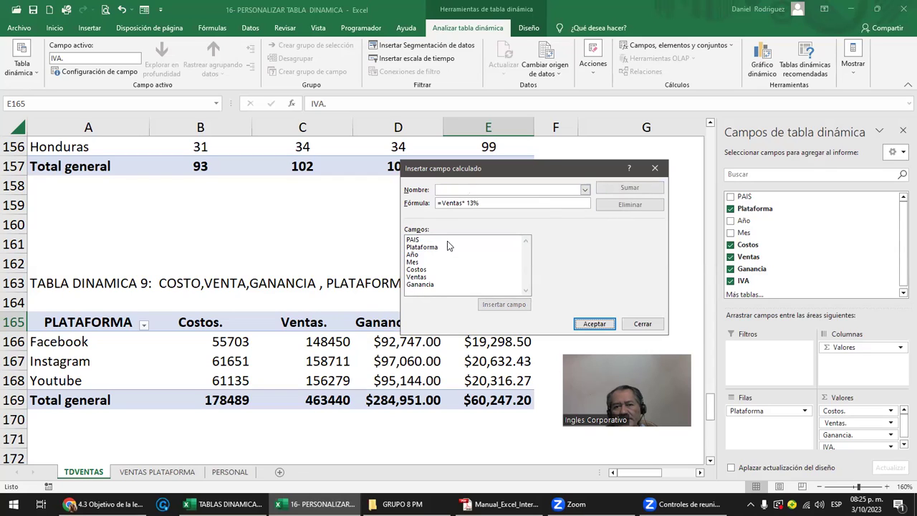
pyautogui.click(595, 324)
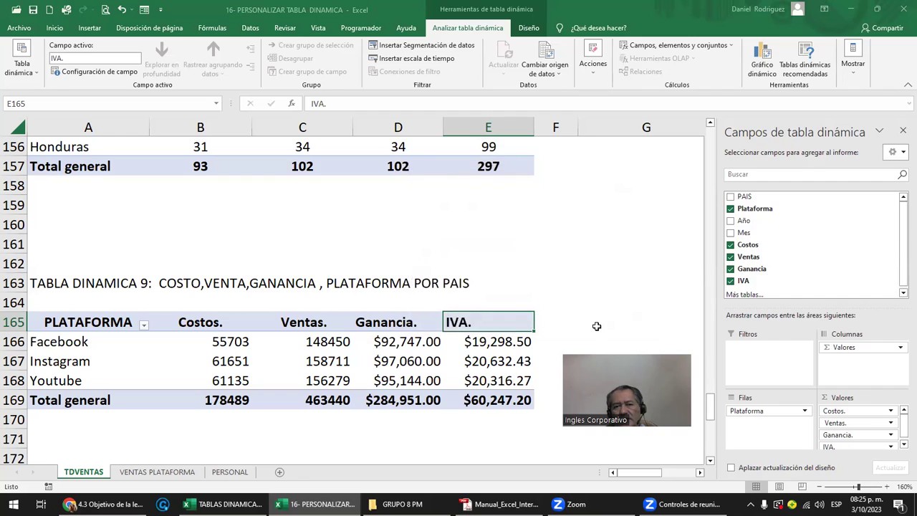
# Delete the Ganancia calculated field (=Ventas -Costos) from pivot table 9 and confirm
pyautogui.click(401, 331)
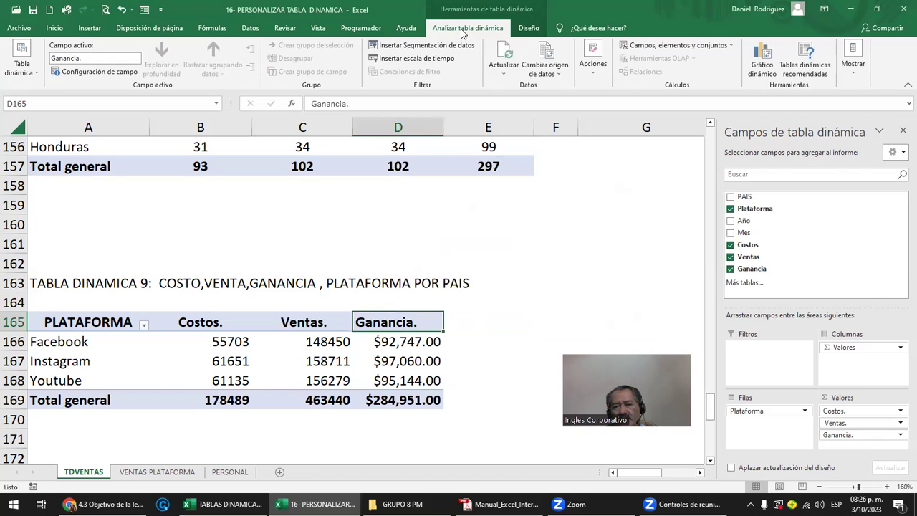
pyautogui.click(635, 45)
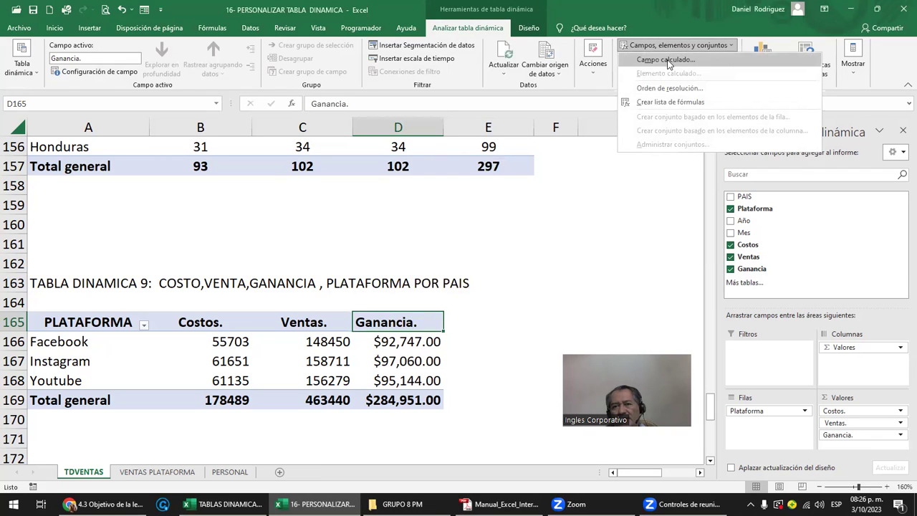
pyautogui.click(666, 60)
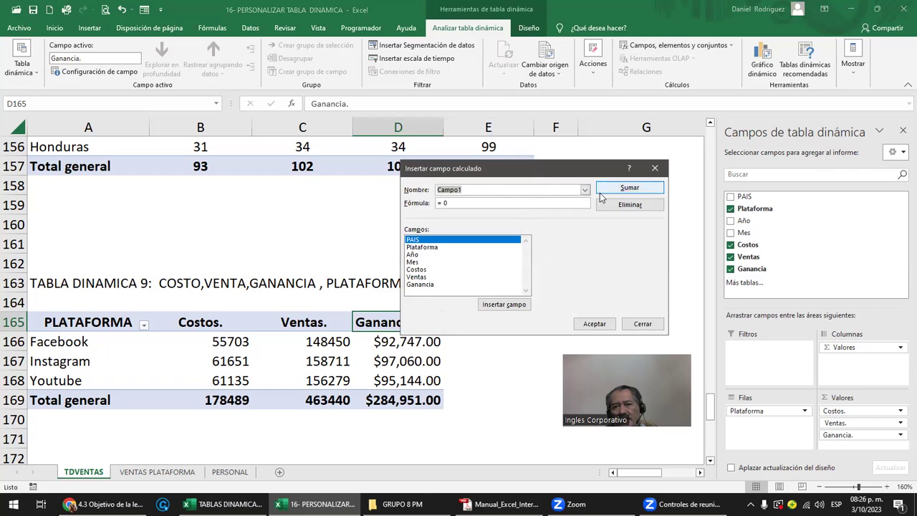
pyautogui.press('BackSpace')
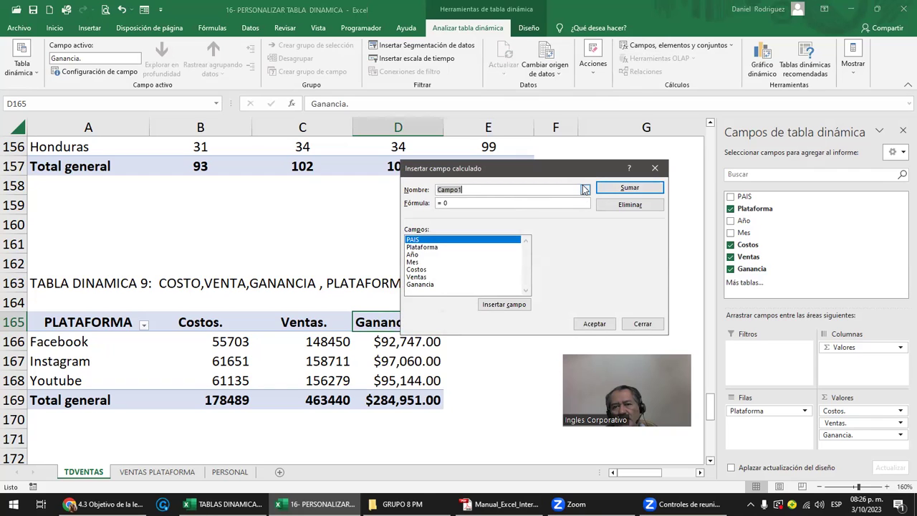
pyautogui.click(584, 189)
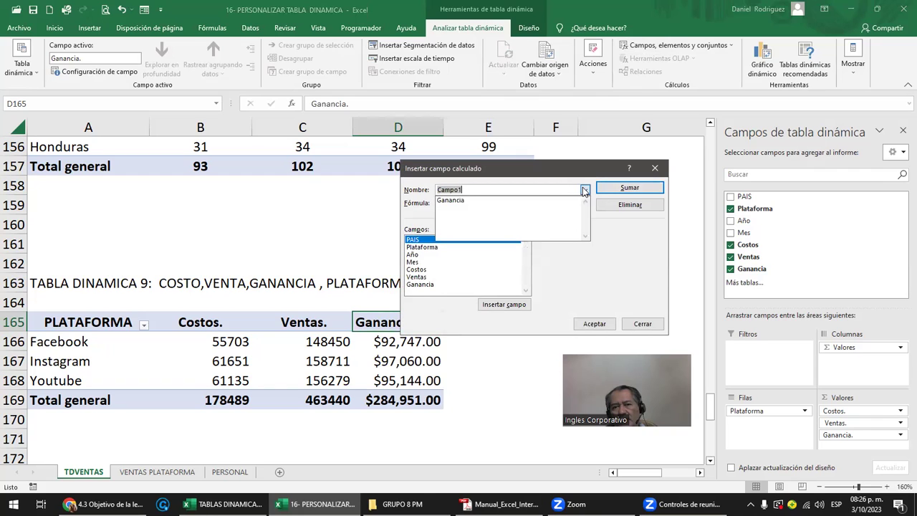
pyautogui.click(455, 201)
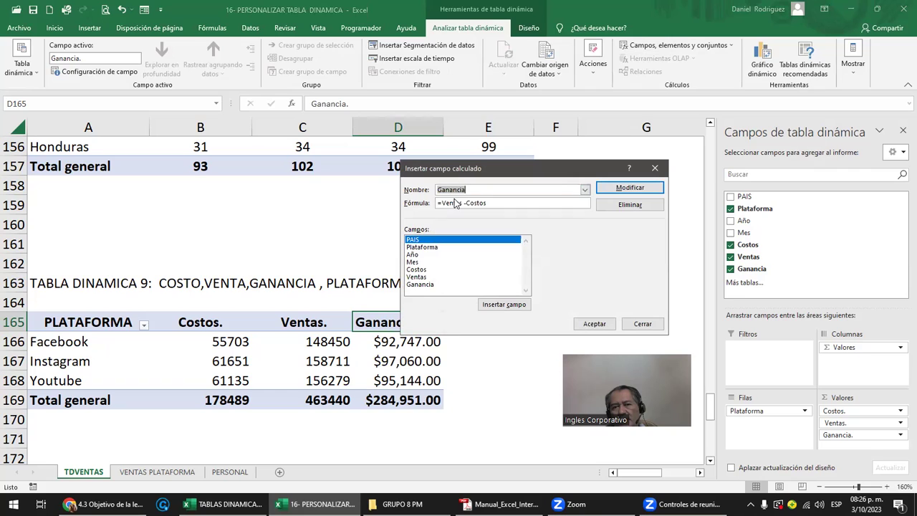
pyautogui.click(629, 207)
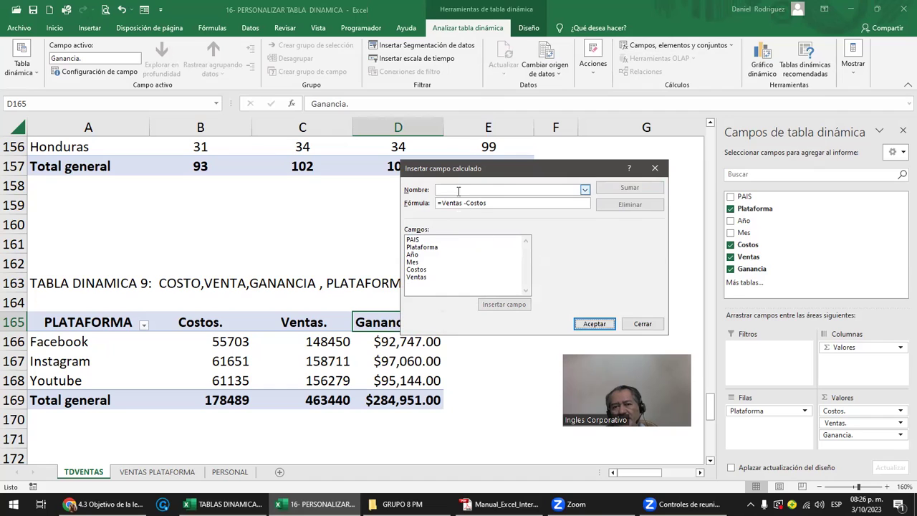
pyautogui.press('Tab')
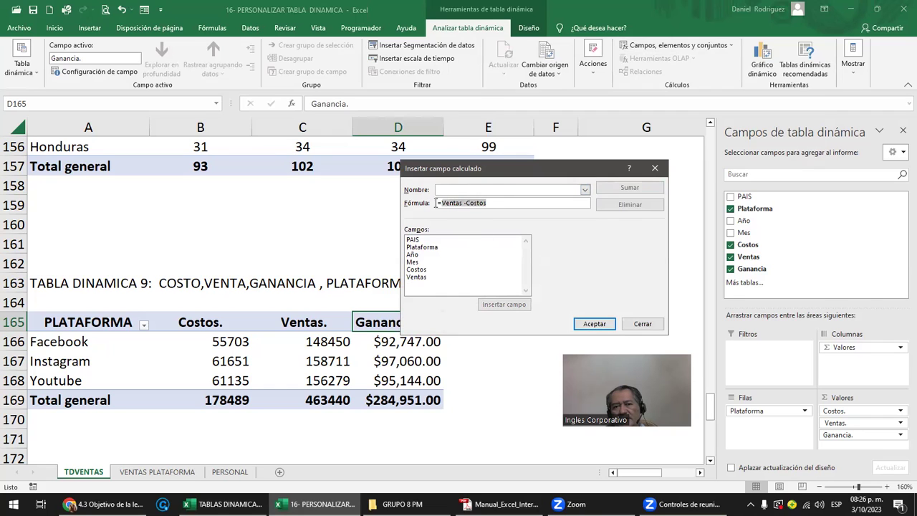
pyautogui.click(593, 324)
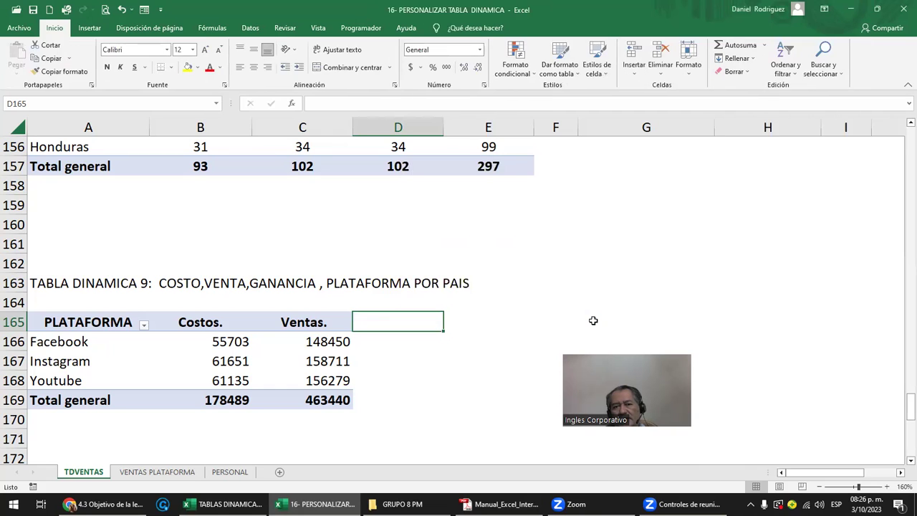
# Select the emptied D165:D169 cells and the Costos values, ending on the Ventas. header
pyautogui.click(316, 321)
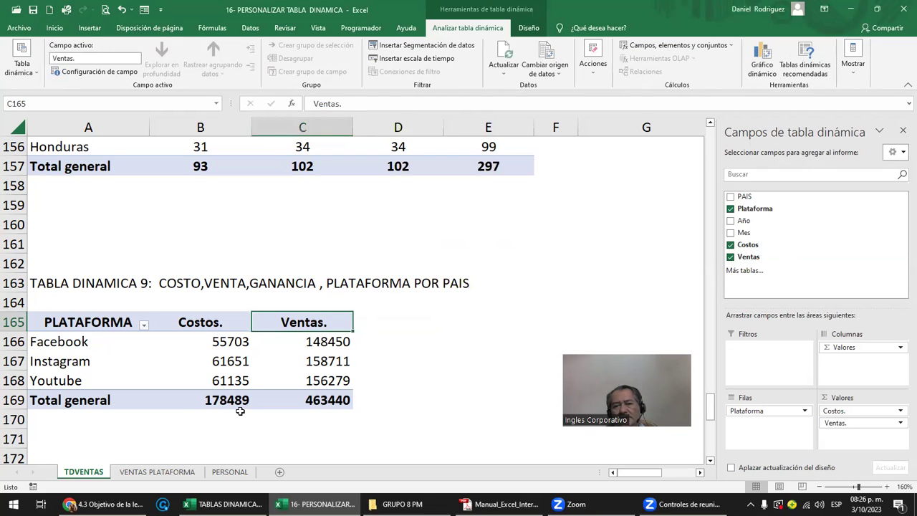
pyautogui.click(372, 321)
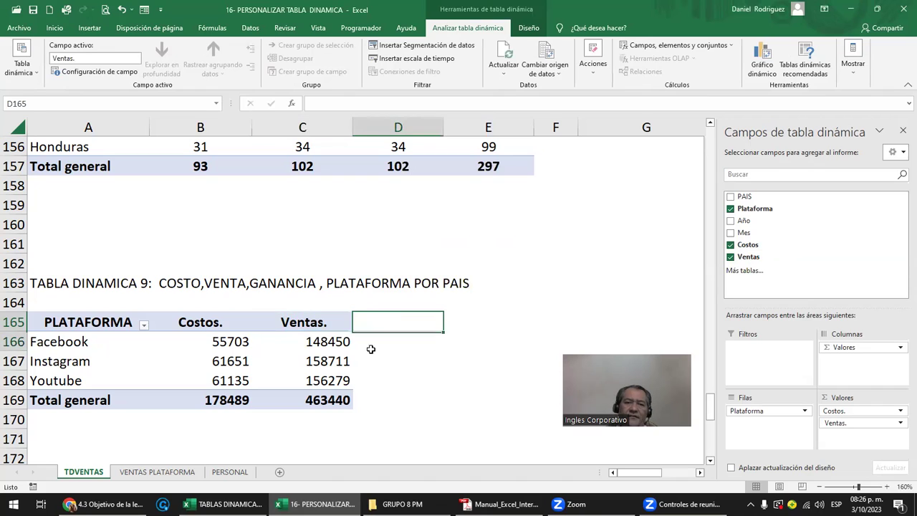
pyautogui.moveTo(370, 349); pyautogui.dragTo(363, 396)
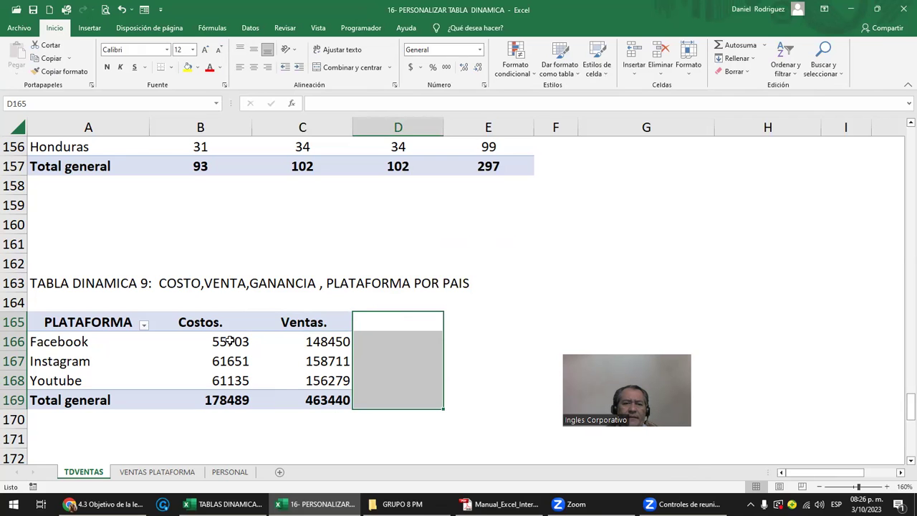
pyautogui.moveTo(230, 341); pyautogui.dragTo(229, 380)
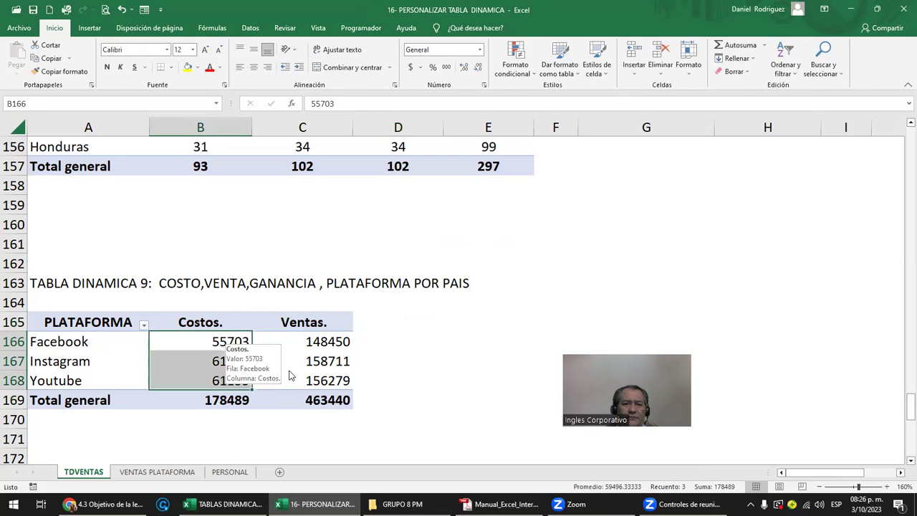
pyautogui.click(399, 334)
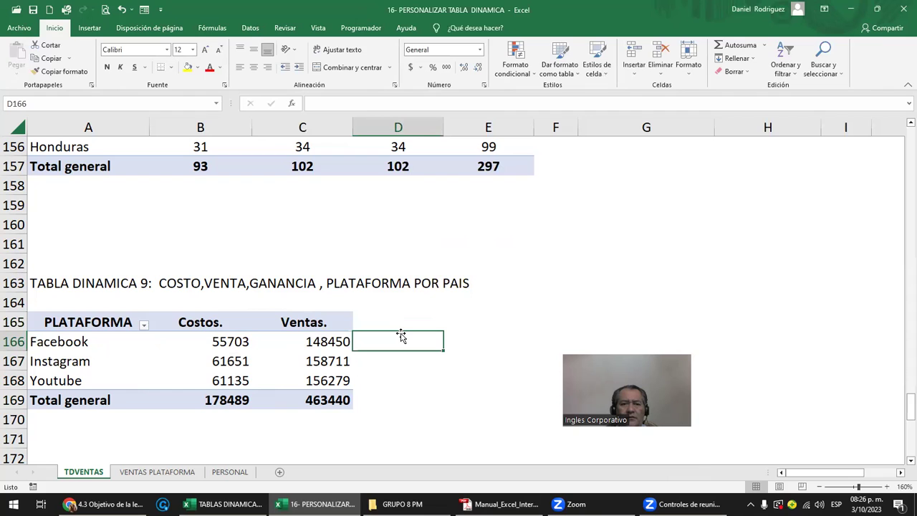
pyautogui.click(318, 324)
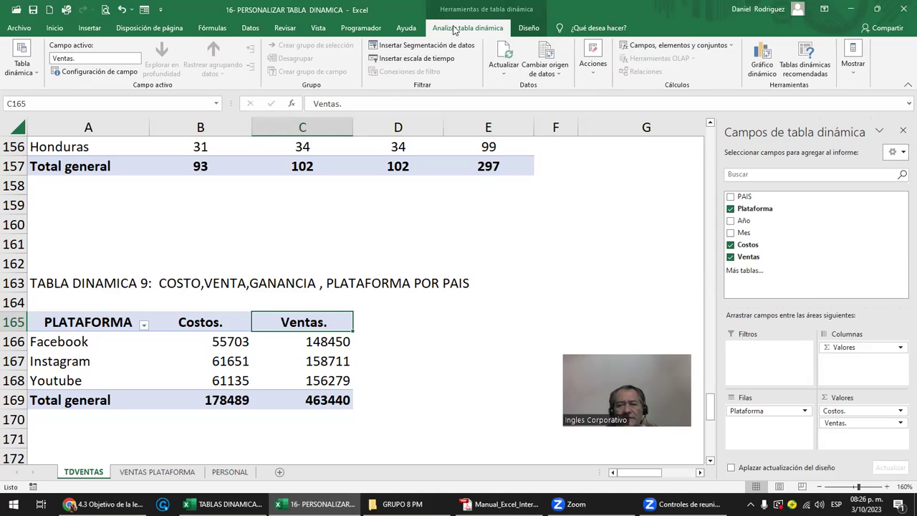
# Create a calculated field COMISION with formula =Ventas * 5% and add it to the pivot
pyautogui.click(713, 47)
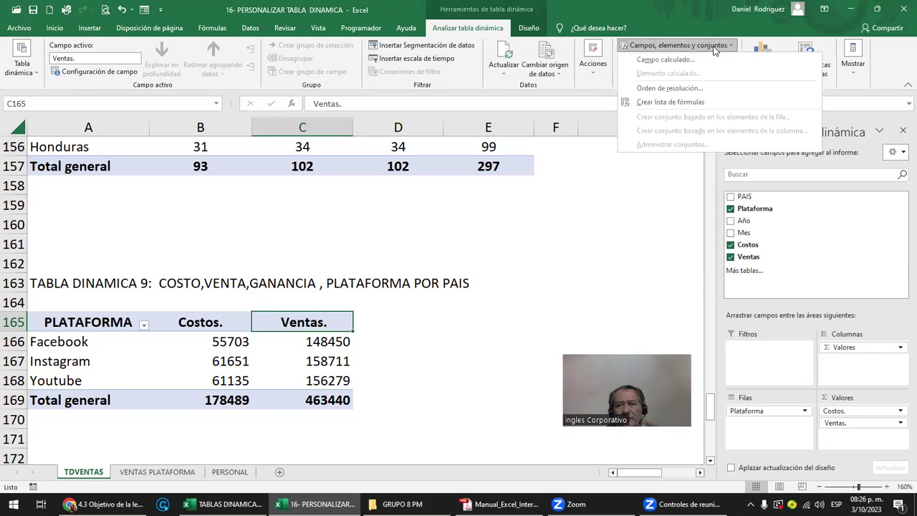
pyautogui.click(666, 59)
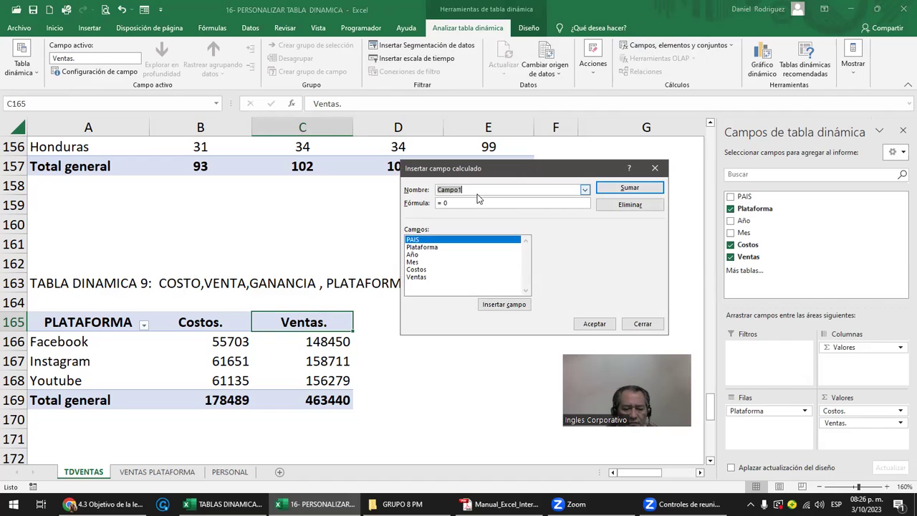
pyautogui.write('COMISION')
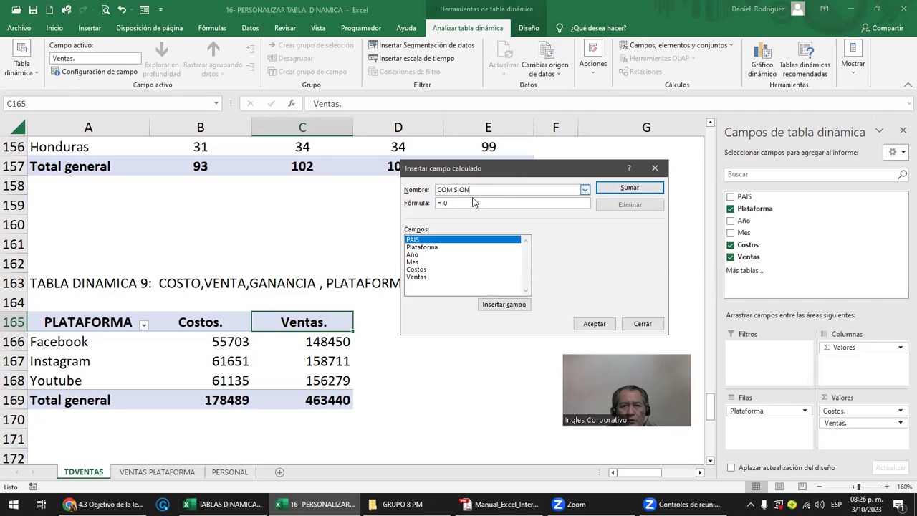
pyautogui.click(462, 204)
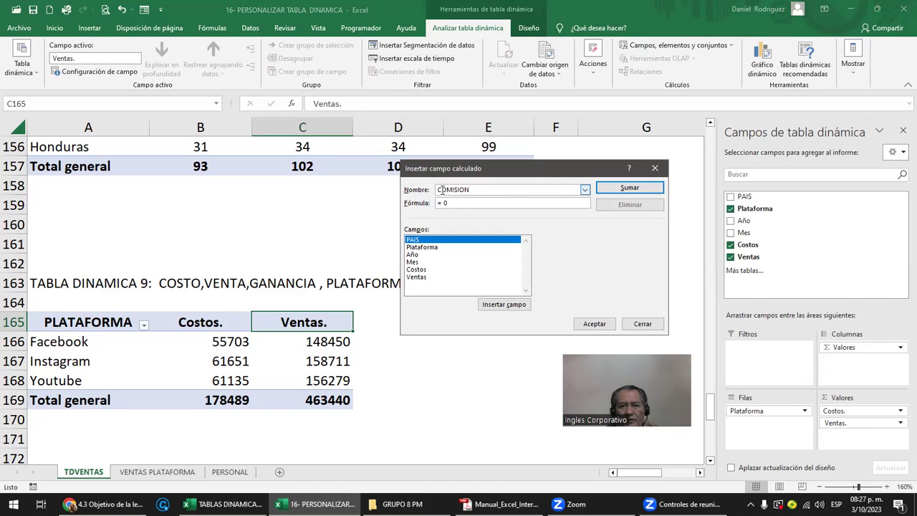
pyautogui.press('BackSpace')
pyautogui.press('BackSpace')
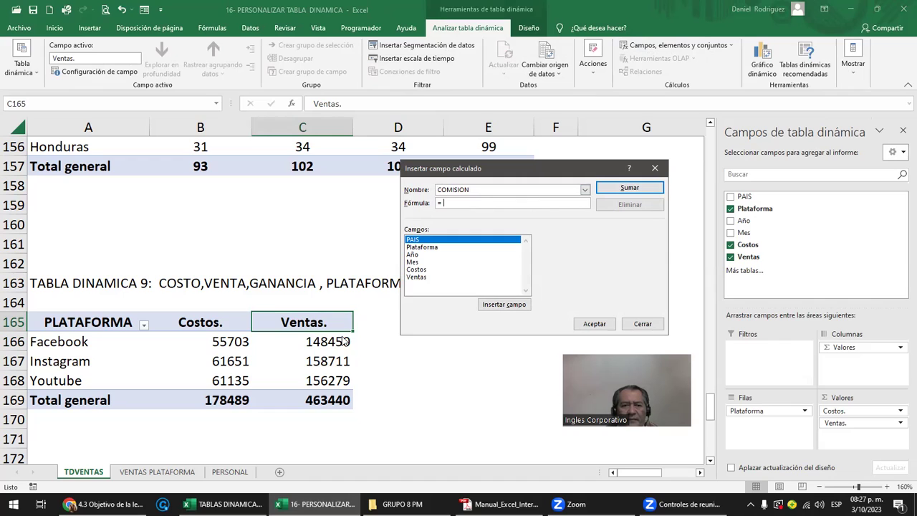
pyautogui.click(416, 277)
pyautogui.doubleClick(417, 277)
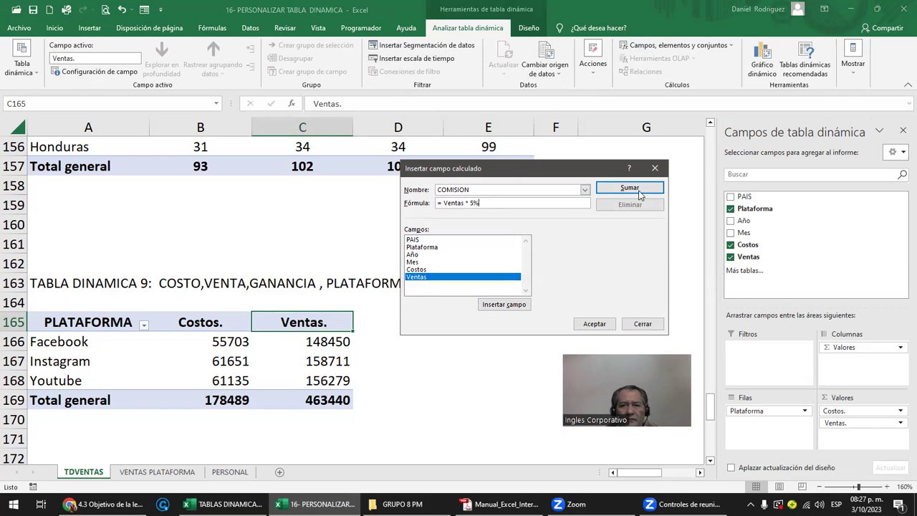
pyautogui.click(624, 190)
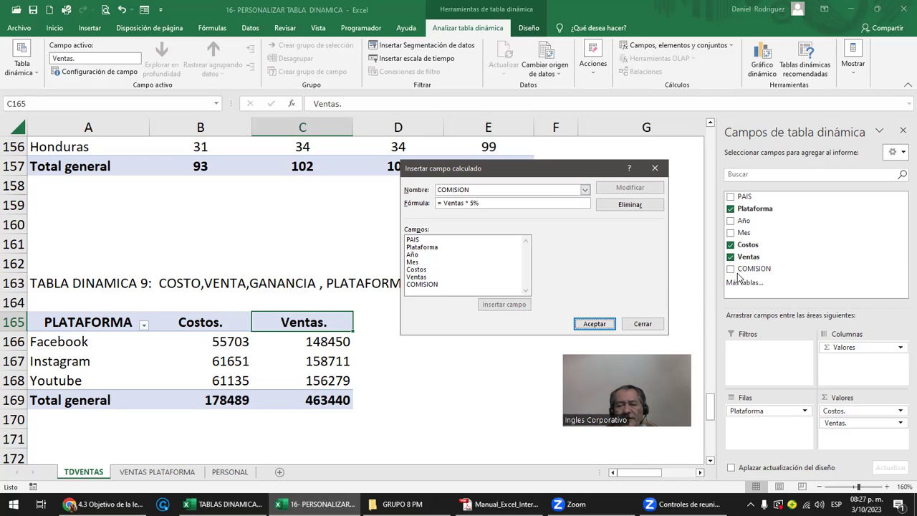
pyautogui.click(593, 323)
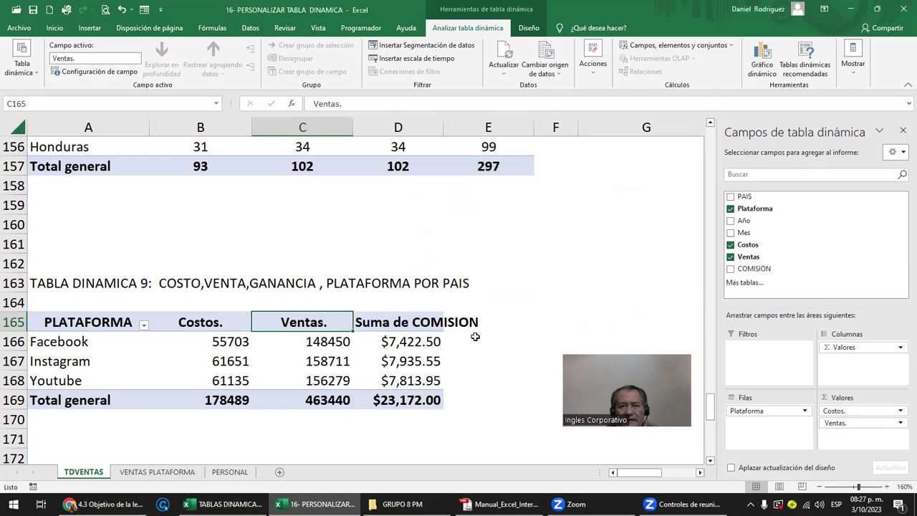
# Rename the Suma de COMISION header to 'COMISION.'
pyautogui.click(394, 327)
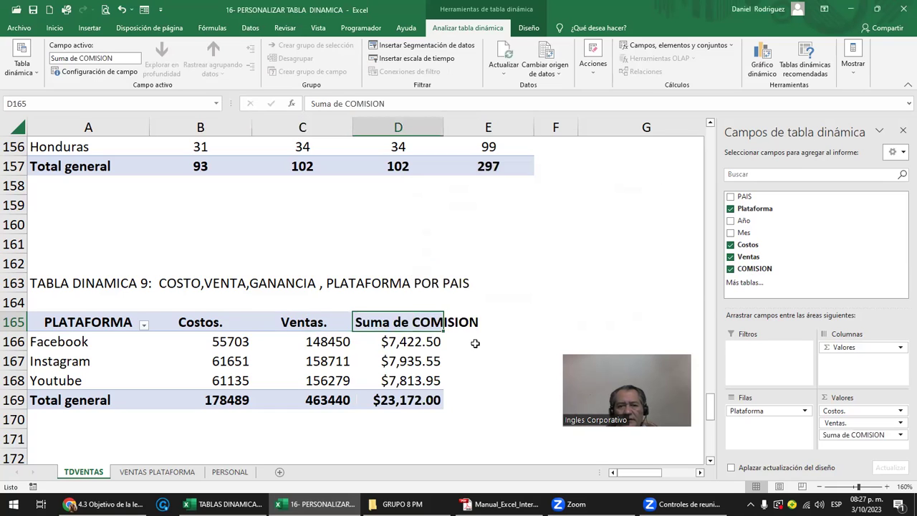
pyautogui.press('F2')
pyautogui.press('Left')
pyautogui.press('Delete')
pyautogui.press('Delete')
pyautogui.press('Delete')
pyautogui.press('Delete')
pyautogui.press('Delete')
pyautogui.press('Delete')
pyautogui.press('Delete')
pyautogui.press('Delete')
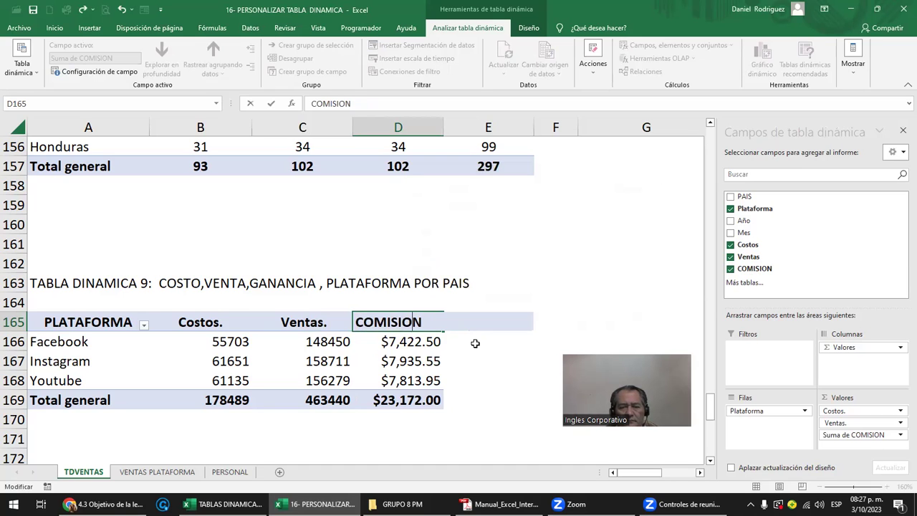
pyautogui.write(',')
pyautogui.press('BackSpace')
pyautogui.write('.')
pyautogui.press('Return')
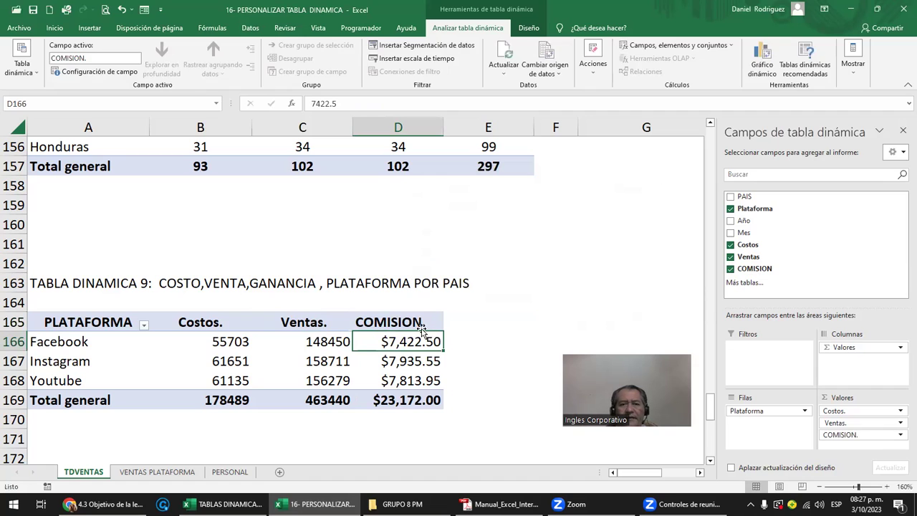
pyautogui.moveTo(427, 333); pyautogui.dragTo(412, 386)
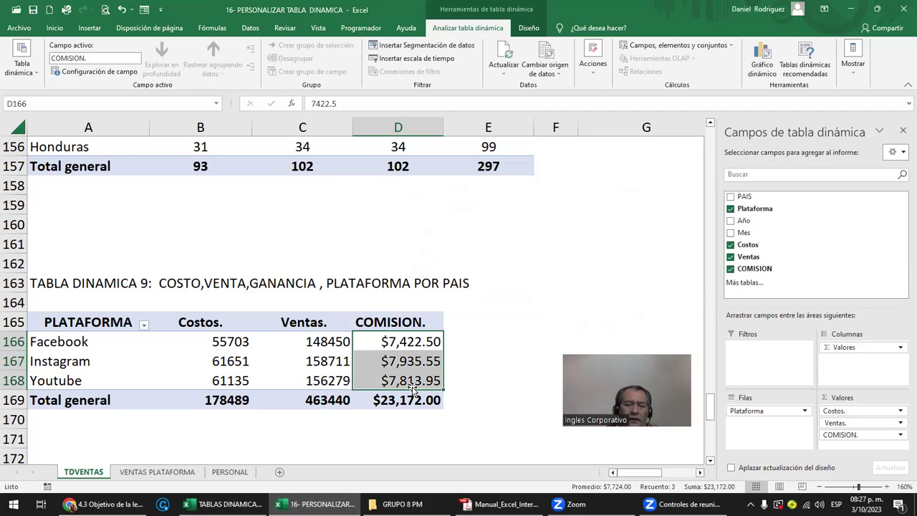
pyautogui.click(467, 342)
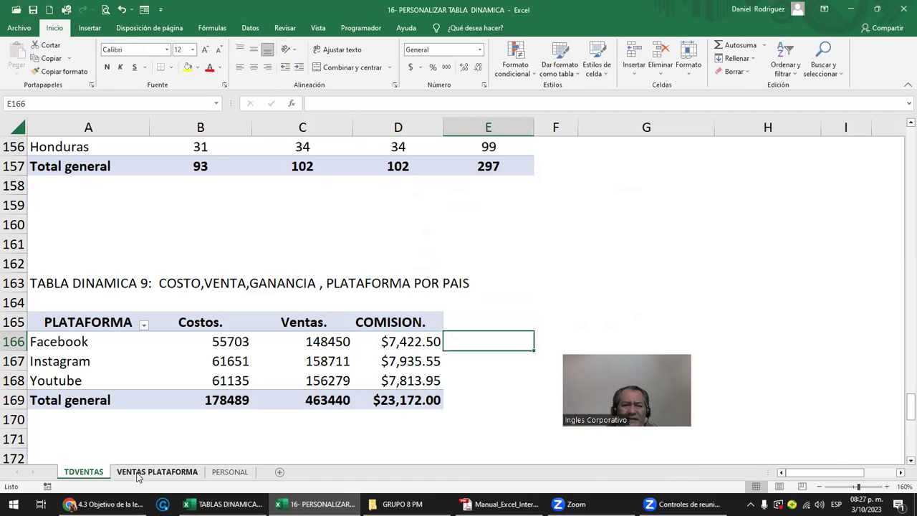
# Check column G of the VENTAS PLATAFORMA source data, then return to TDVENTAS
pyautogui.click(136, 472)
pyautogui.click(598, 199)
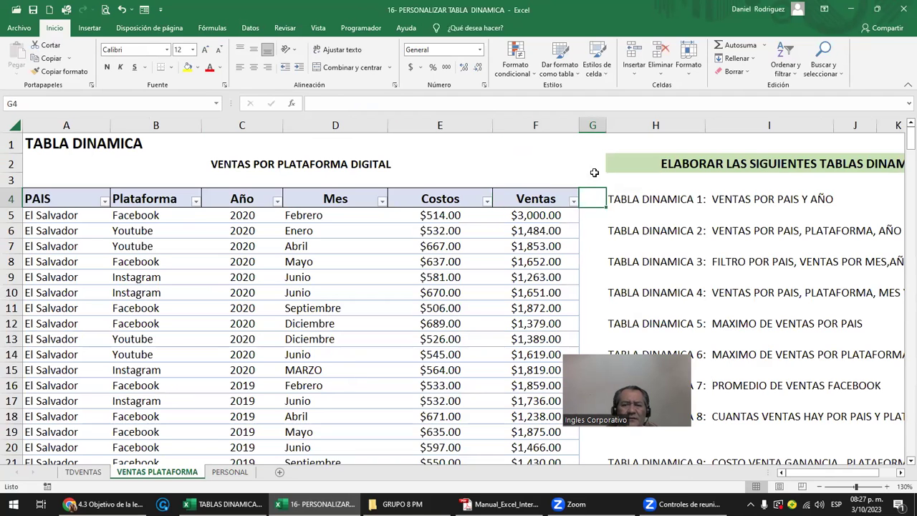
pyautogui.click(592, 125)
pyautogui.click(586, 204)
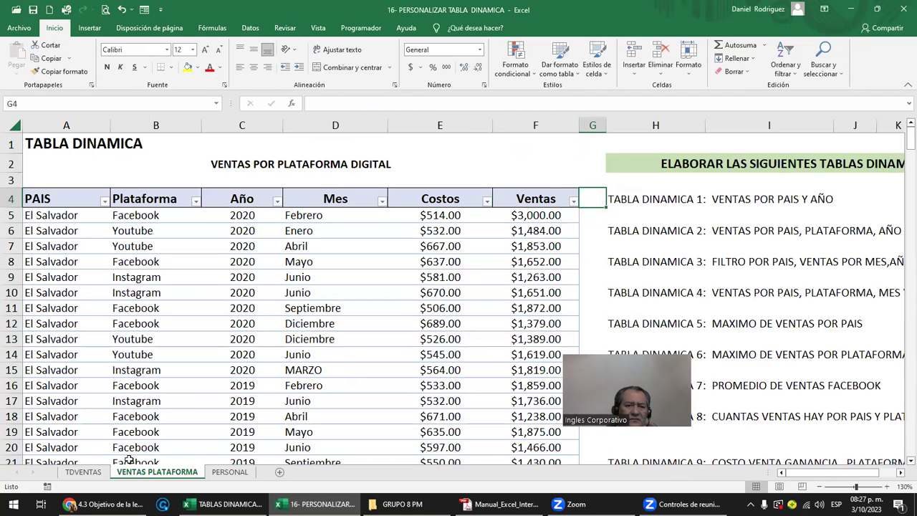
pyautogui.click(90, 472)
# Select the pivot's Ventas. header, then switch to the Manual_Excel_Intermedio.pdf in Adobe Reader
pyautogui.click(465, 319)
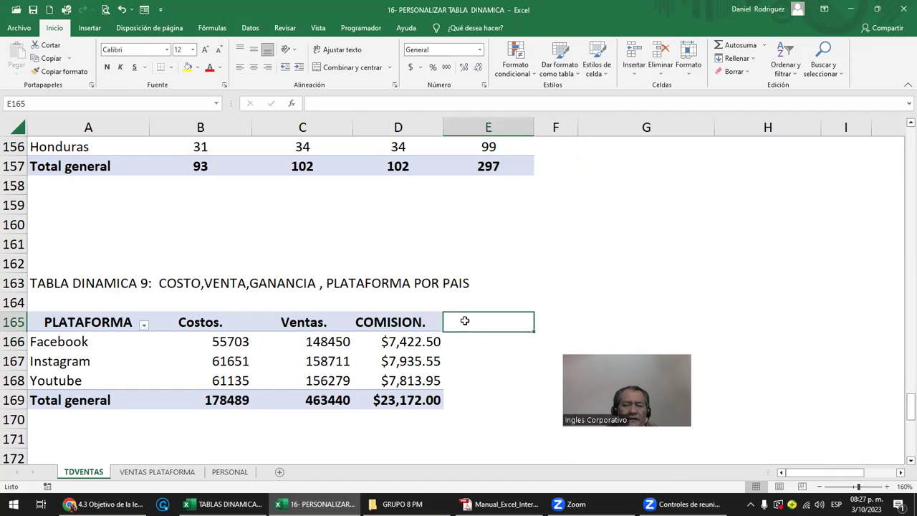
pyautogui.click(305, 324)
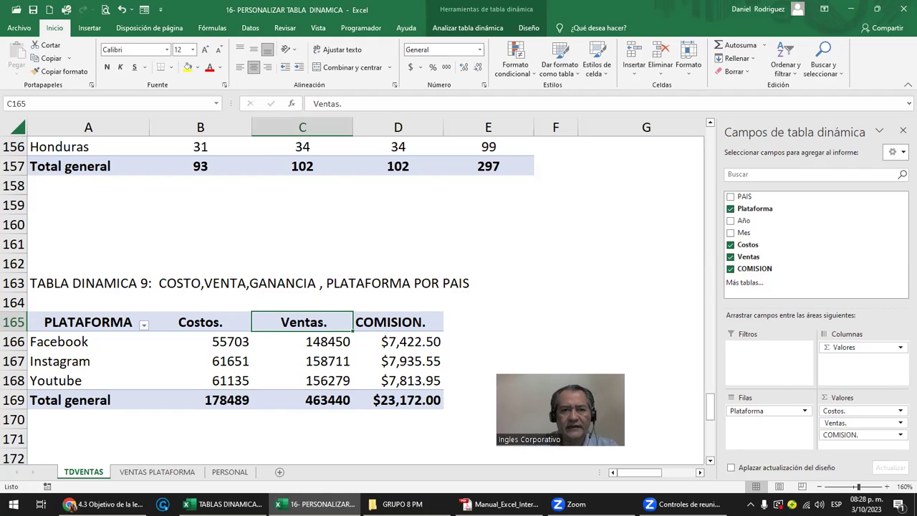
pyautogui.hotkey('alt', 'Tab')
pyautogui.click(340, 162)
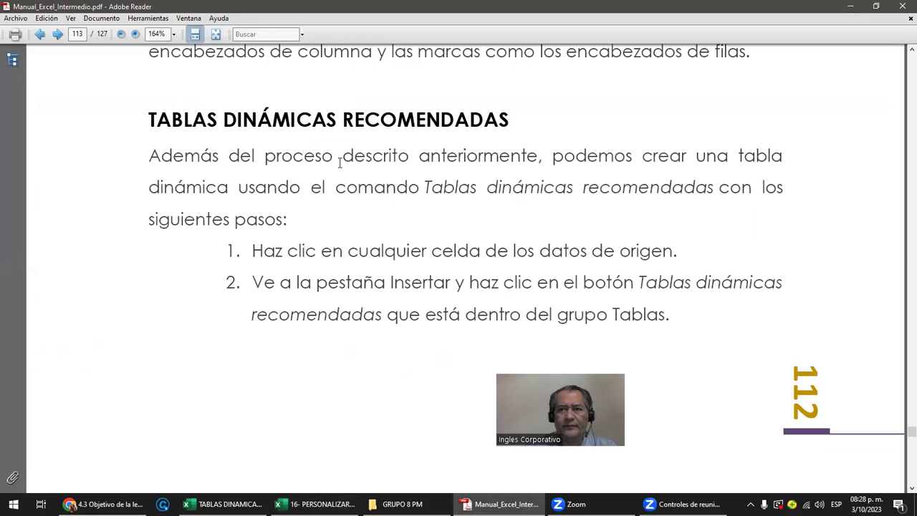
# Switch from Adobe Reader back to the Excel workbook with the platform pivot table
pyautogui.hotkey('alt', 'Tab')
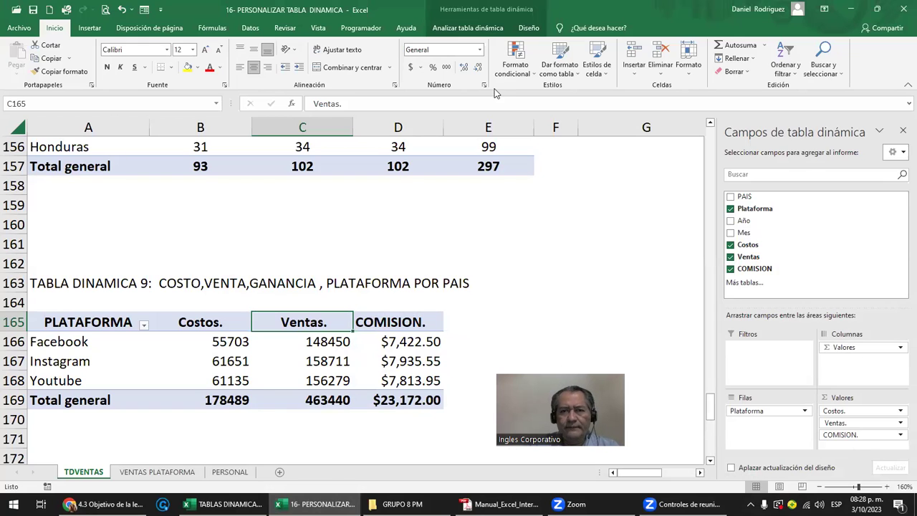
# Start a new calculated field named COMISION2 and clear its default 0 formula
pyautogui.click(484, 32)
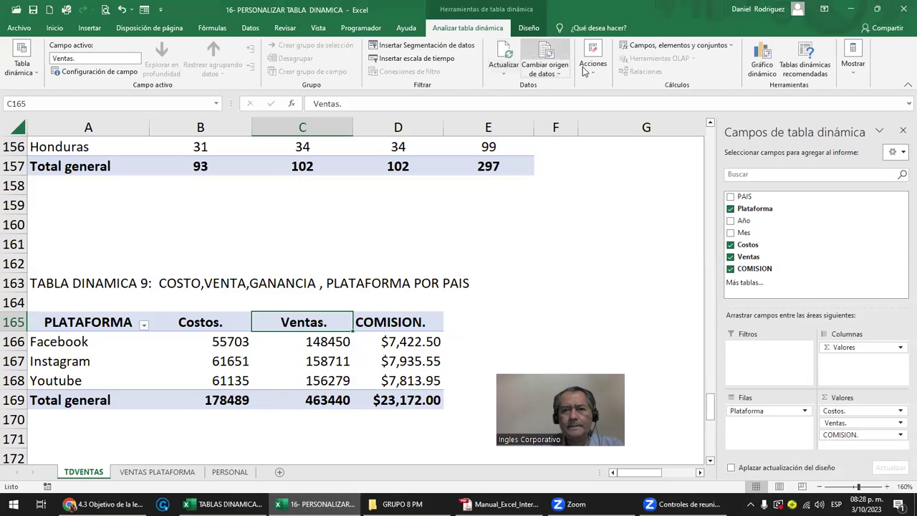
pyautogui.click(668, 45)
pyautogui.click(665, 60)
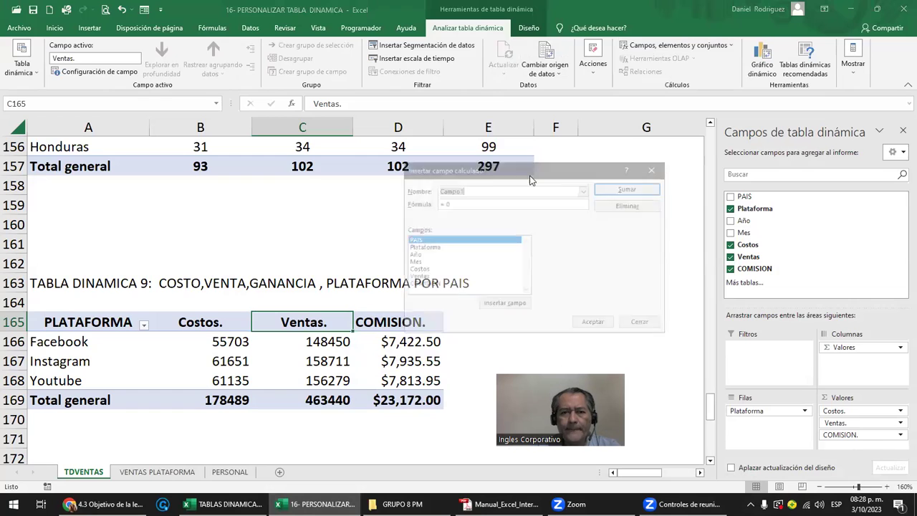
pyautogui.click(463, 205)
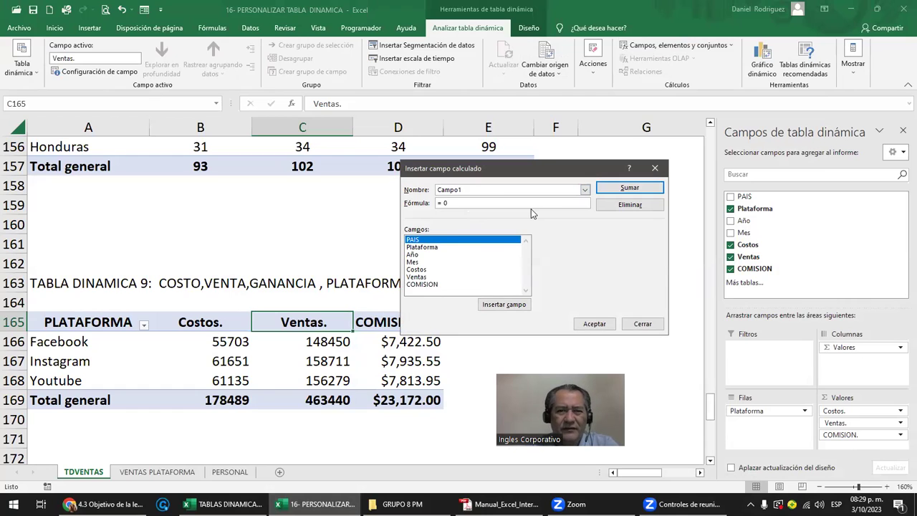
pyautogui.doubleClick(446, 190)
pyautogui.moveTo(503, 169); pyautogui.dragTo(538, 113)
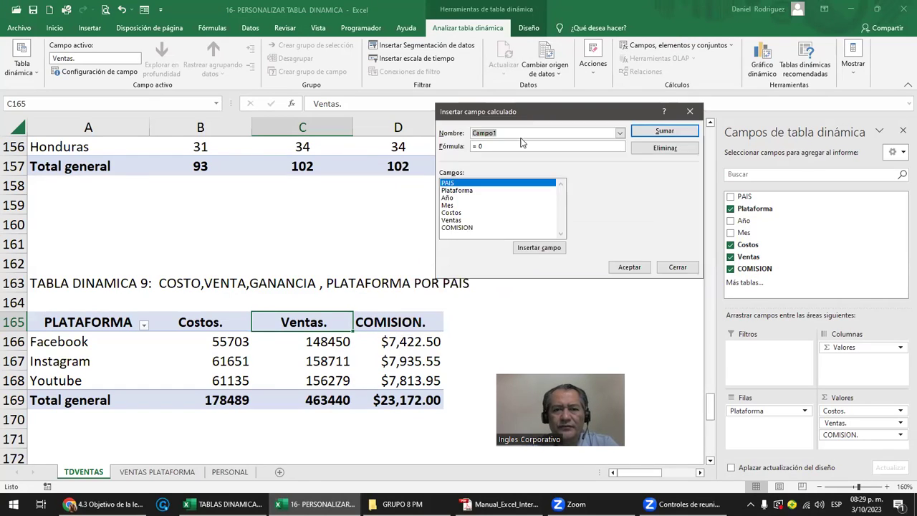
pyautogui.write('COMISION2')
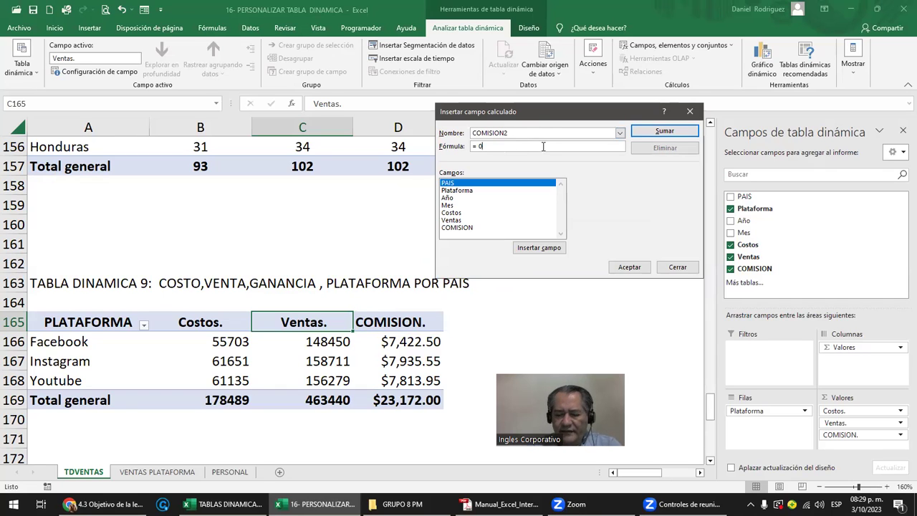
pyautogui.click(543, 146)
pyautogui.press('BackSpace')
pyautogui.write('SI')
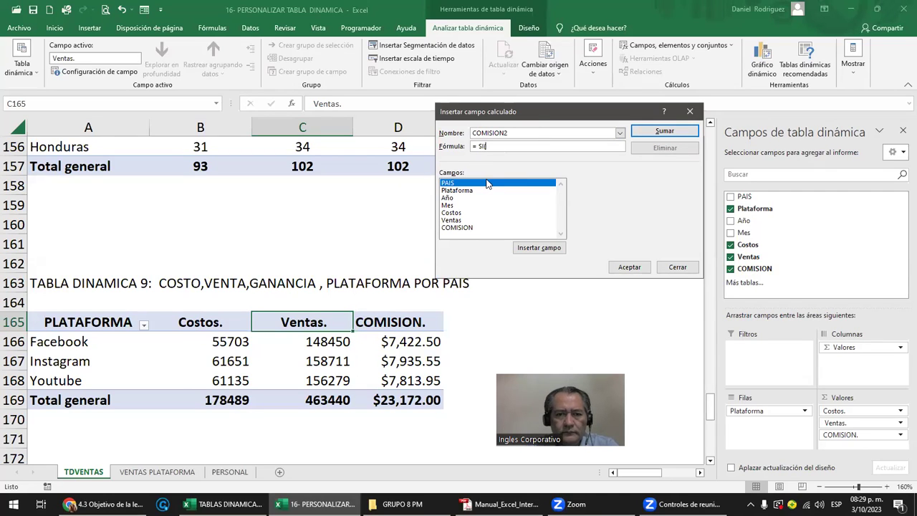
# Complete the COMISION2 formula as =SI(Ventas>150000;Ventas*10%;Ventas*5%) and add the field with Sumar
pyautogui.write('(')
pyautogui.doubleClick(452, 220)
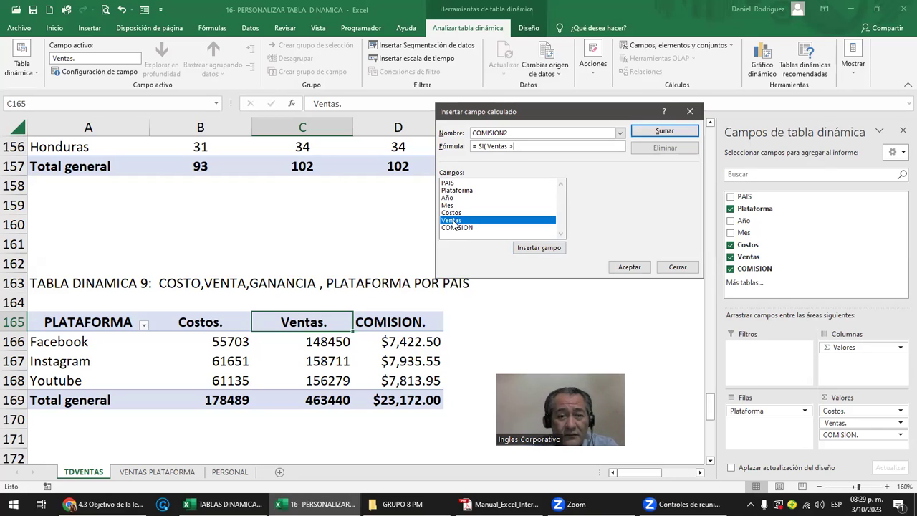
pyautogui.write('150000;')
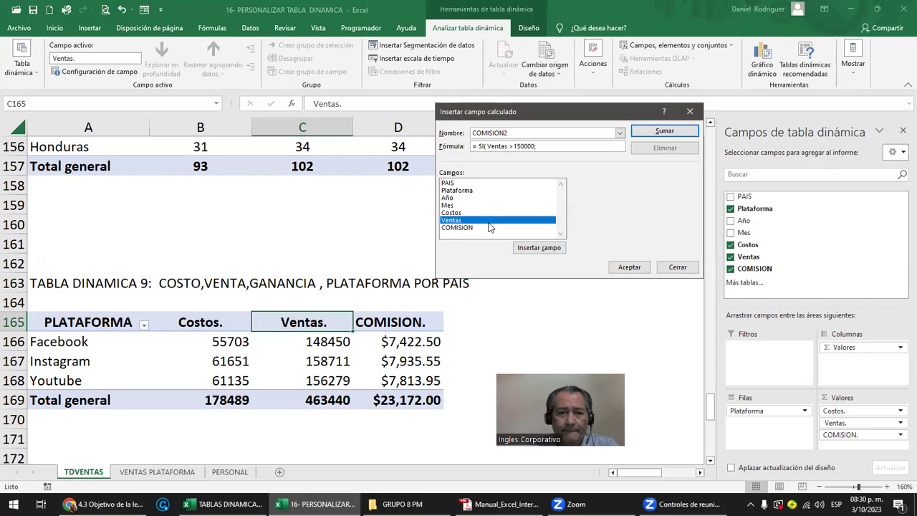
pyautogui.doubleClick(461, 220)
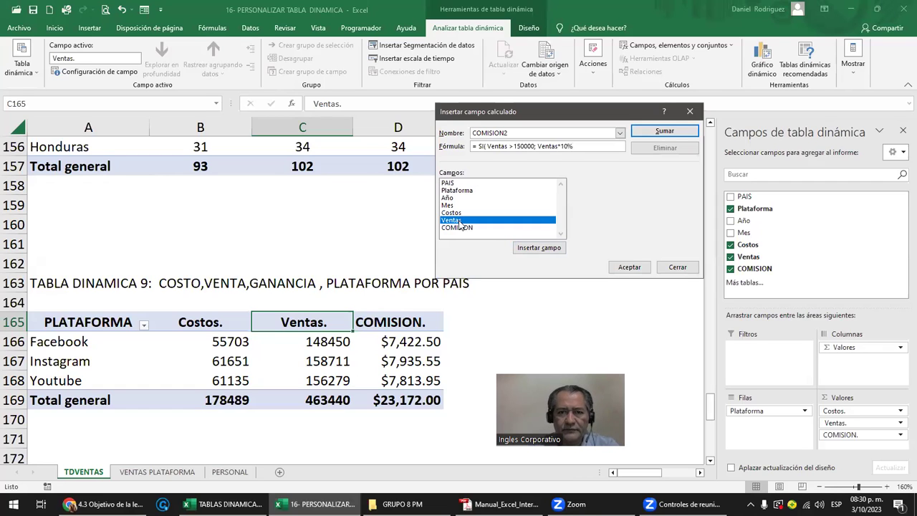
pyautogui.write(')')
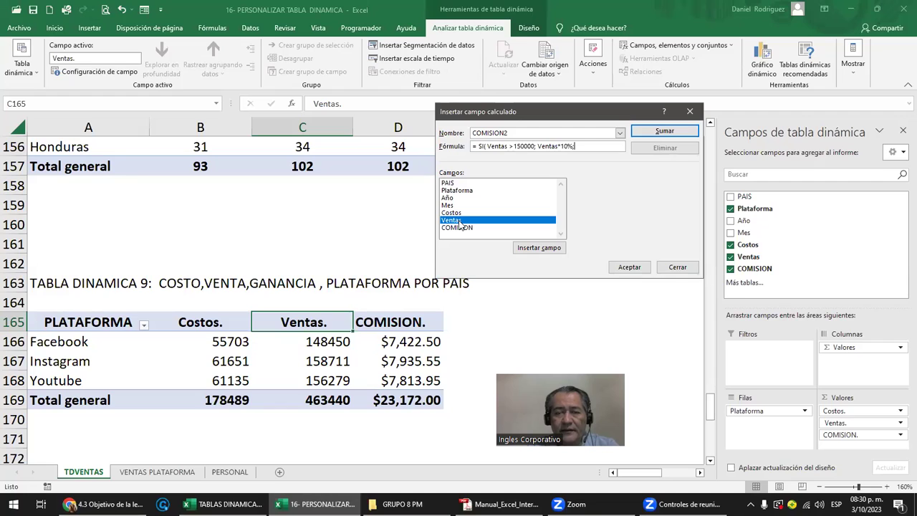
pyautogui.doubleClick(455, 221)
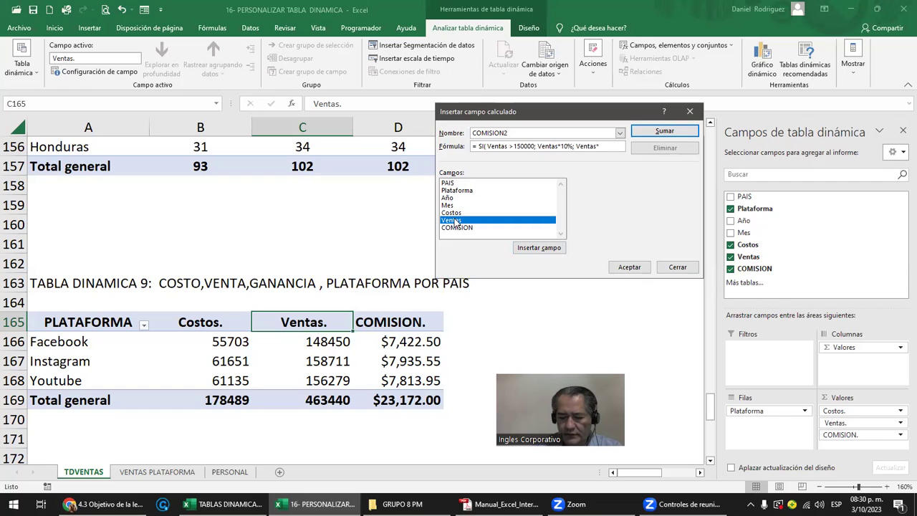
pyautogui.write('5%)')
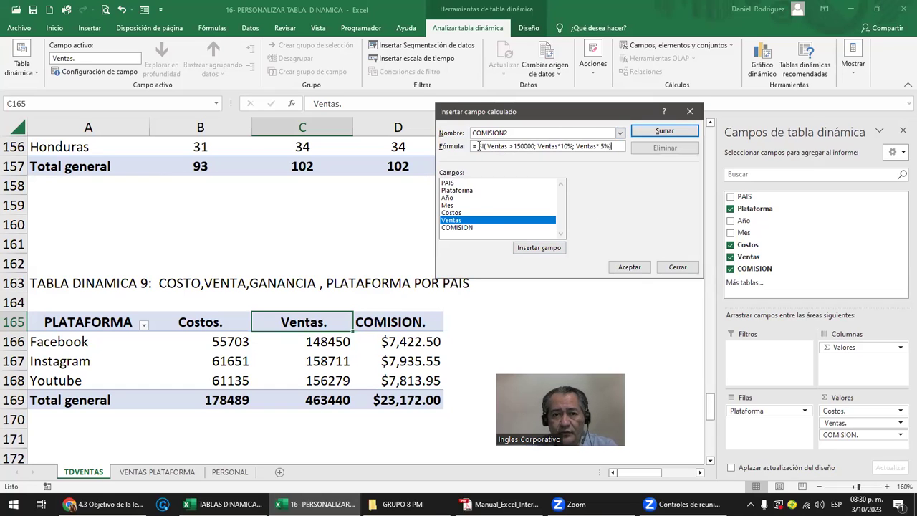
pyautogui.click(664, 133)
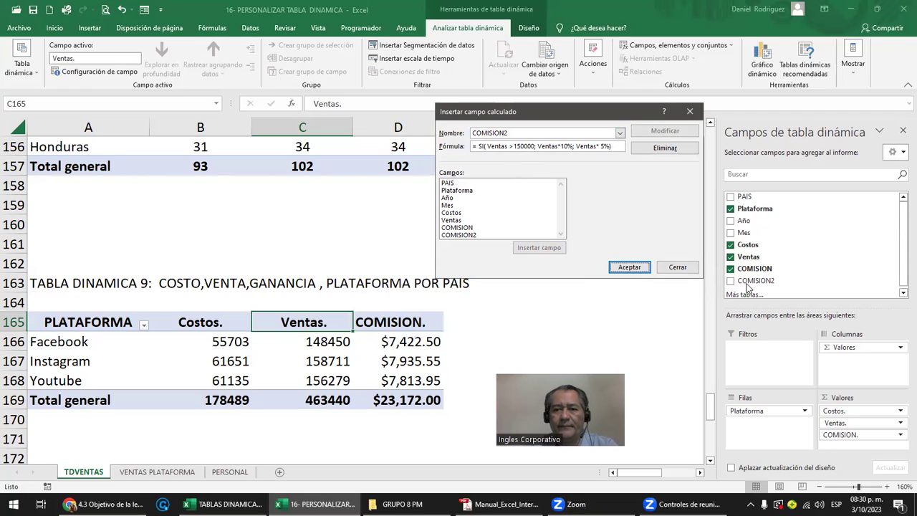
# Confirm the calculated field and widen column E to fit the Suma de COMISION2 header
pyautogui.click(630, 266)
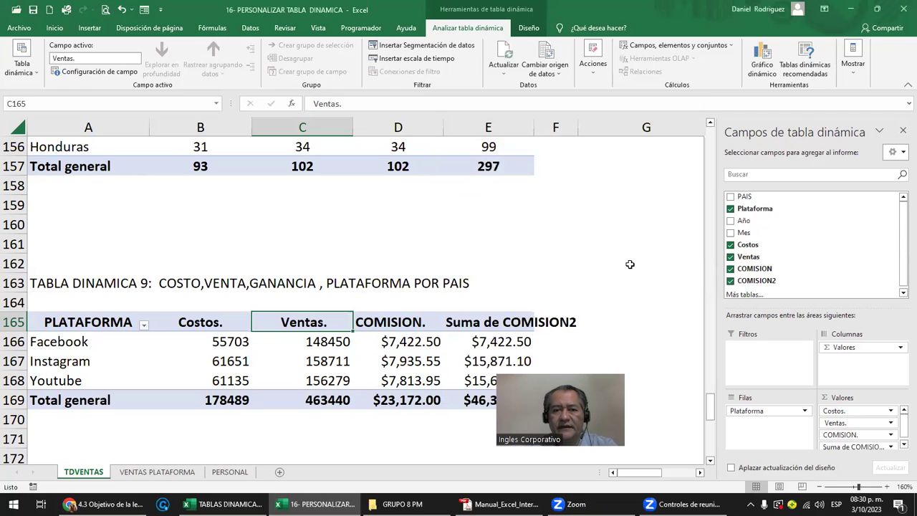
pyautogui.scroll(-1, 584, 300)
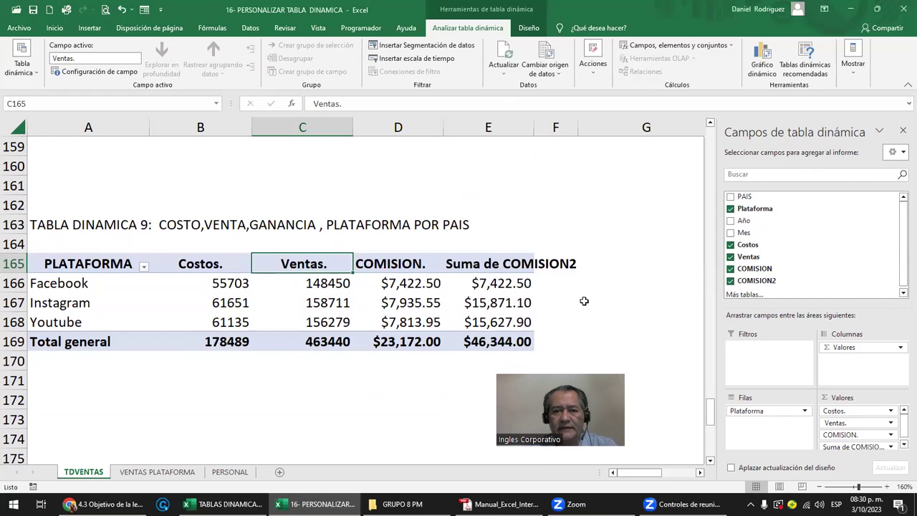
pyautogui.click(500, 263)
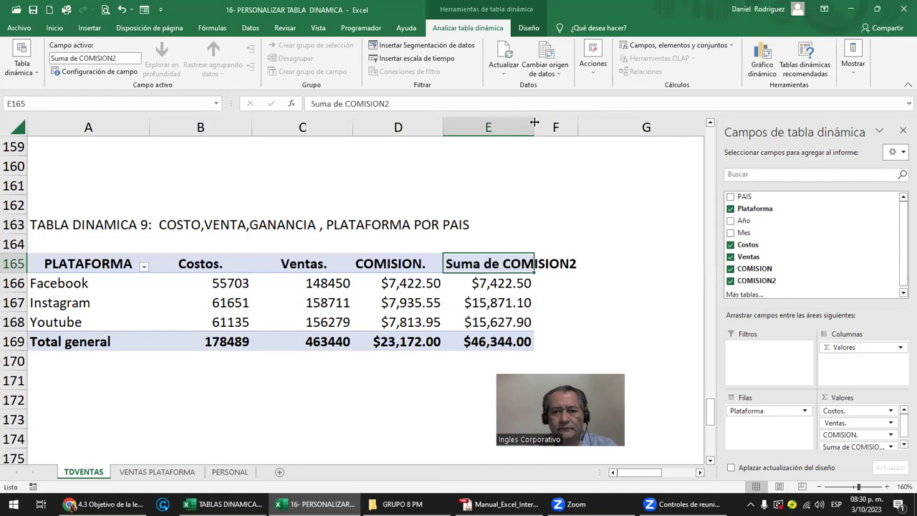
pyautogui.moveTo(534, 126); pyautogui.dragTo(556, 126)
pyautogui.doubleClick(478, 263)
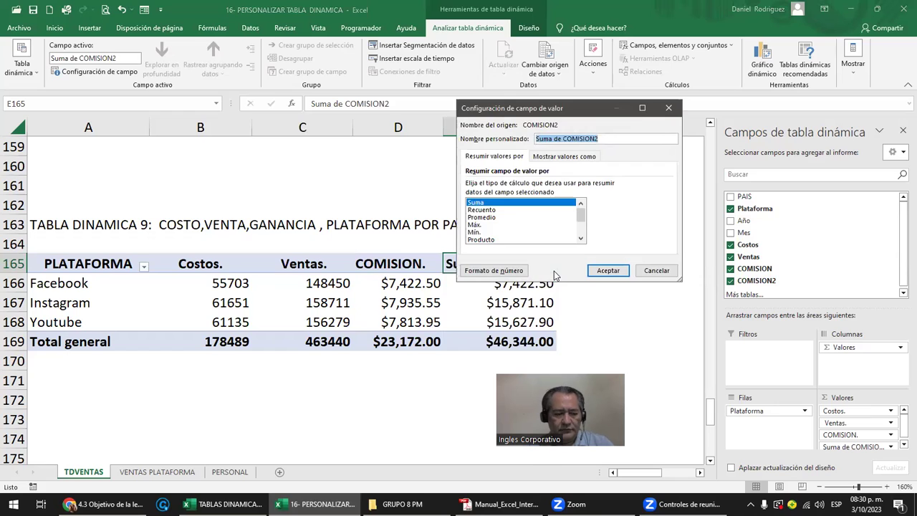
pyautogui.press('Escape')
pyautogui.press('Left')
pyautogui.press('Left')
pyautogui.press('Right')
pyautogui.press('Right')
# Rename the Suma de COMISION2 header in E165 to 'COMISION2.'
pyautogui.press('F2')
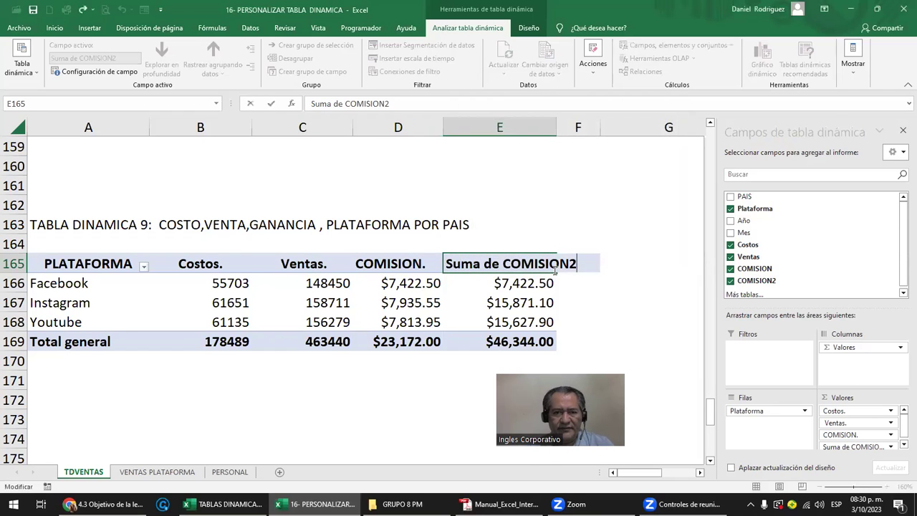
pyautogui.hotkey('ctrl', 'Left')
pyautogui.hotkey('ctrl', 'Left')
pyautogui.press('Delete')
pyautogui.press('Delete')
pyautogui.press('Delete')
pyautogui.press('Delete')
pyautogui.press('Delete')
pyautogui.write('C')
pyautogui.press('Right')
pyautogui.press('Right')
pyautogui.press('Right')
pyautogui.press('Right')
pyautogui.press('Right')
pyautogui.press('Right')
pyautogui.press('Right')
pyautogui.press('Right')
pyautogui.write('.')
pyautogui.press('Return')
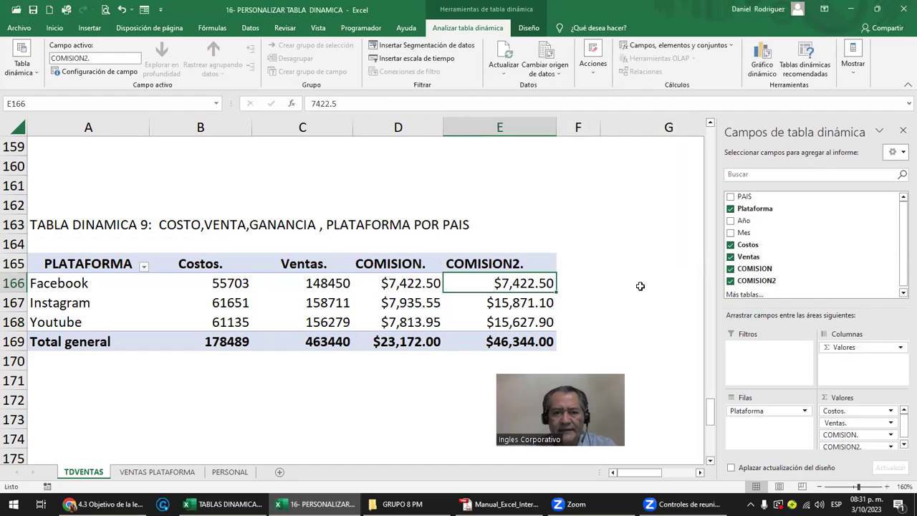
pyautogui.click(639, 286)
pyautogui.click(528, 284)
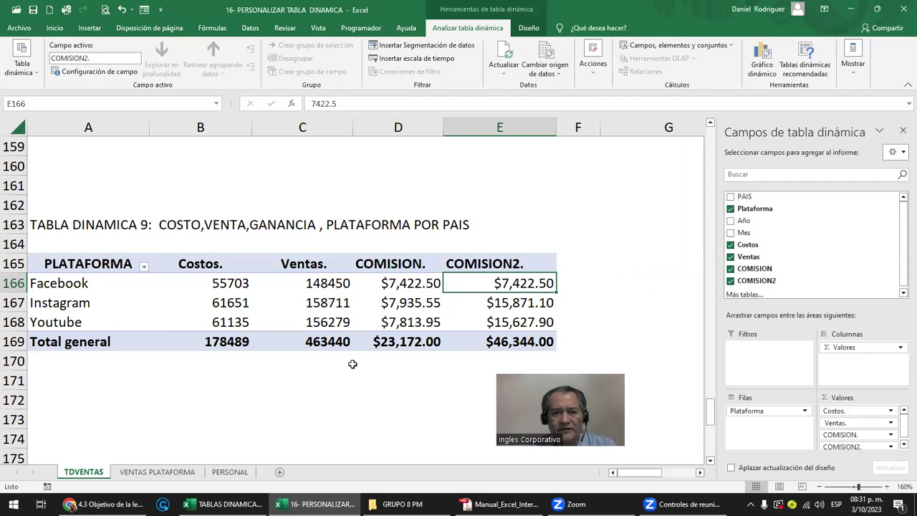
pyautogui.moveTo(521, 283)
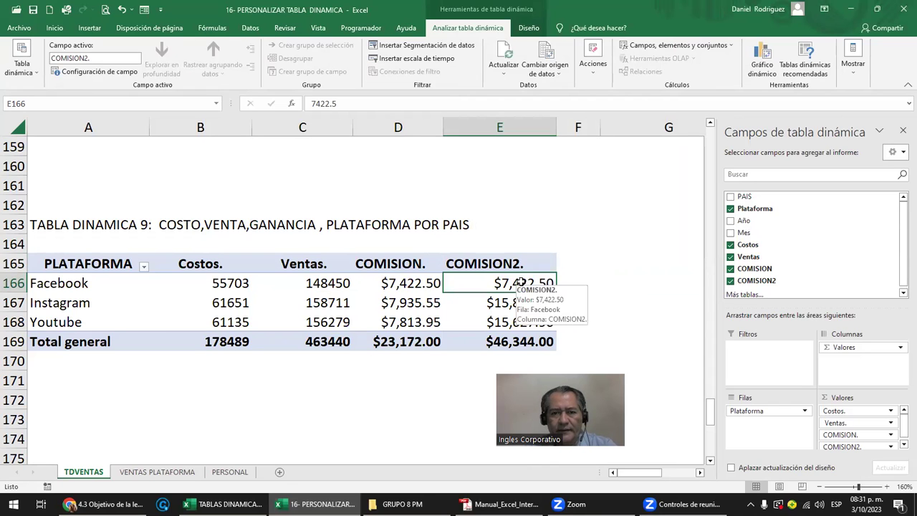
# Enter a check formula in G166 multiplying Facebook's Ventas by 5%, giving 7422.5
pyautogui.click(623, 280)
pyautogui.press('Right')
pyautogui.press('Left')
pyautogui.write('=')
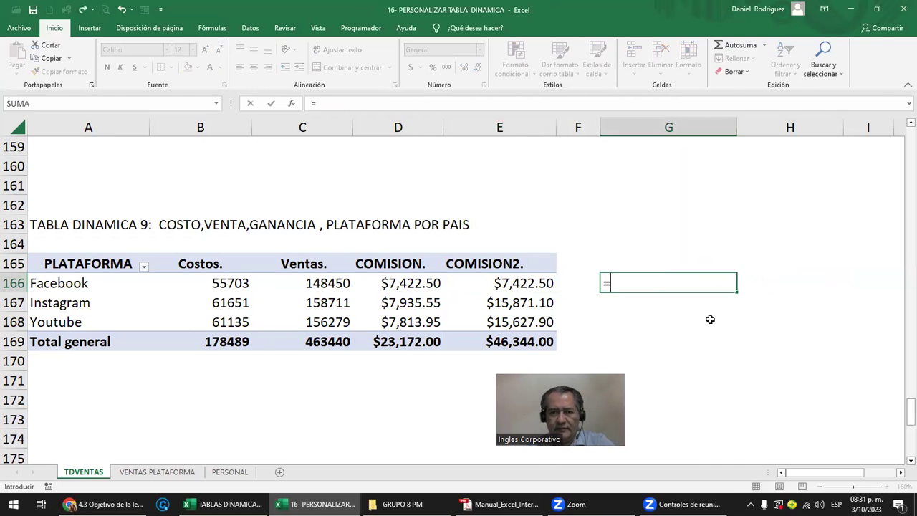
pyautogui.click(332, 284)
pyautogui.write('*5%')
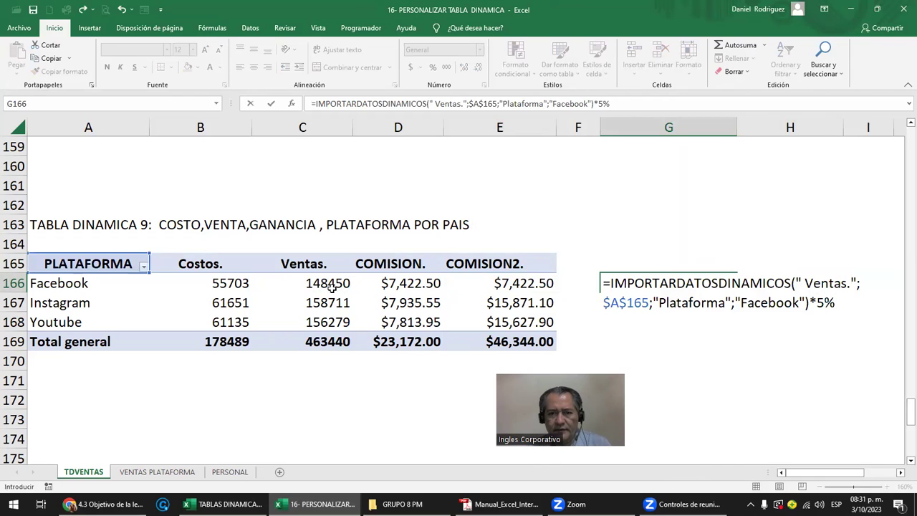
pyautogui.press('Return')
pyautogui.press('Up')
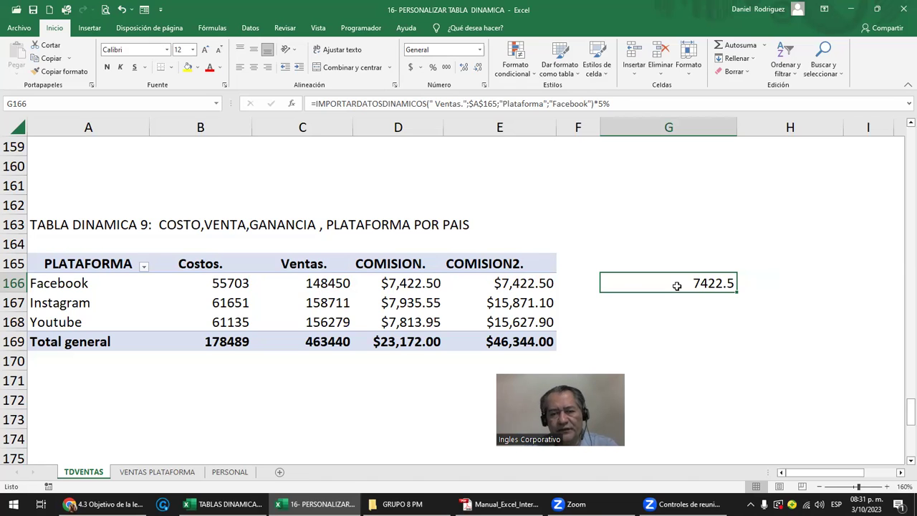
# Label column G with NO in G164 and 5% in G165
pyautogui.click(691, 262)
pyautogui.write('5')
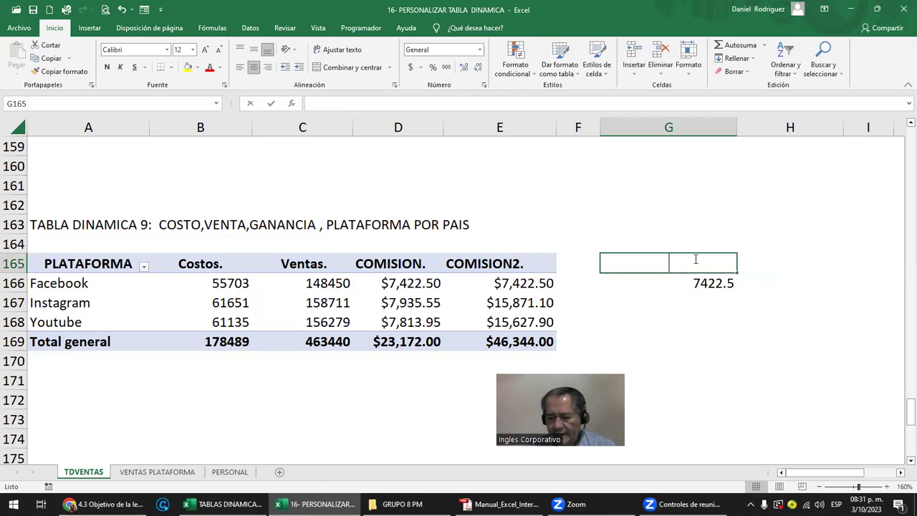
pyautogui.write('%')
pyautogui.press('Return')
pyautogui.press('Up')
pyautogui.press('Up')
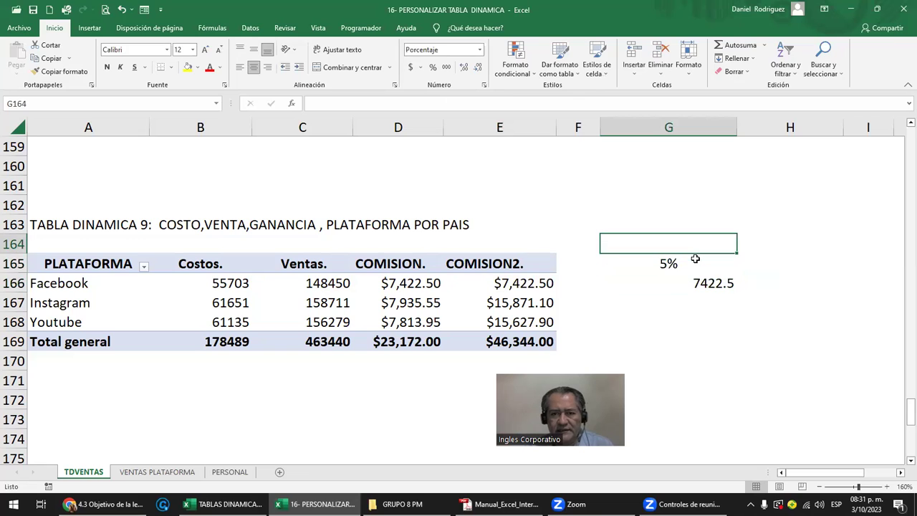
pyautogui.write('NO')
pyautogui.press('Return')
pyautogui.press('Down')
pyautogui.press('Down')
pyautogui.press('Up')
# Enter Instagram's Ventas*10% in H167 and copy the formula into H168
pyautogui.press('Right')
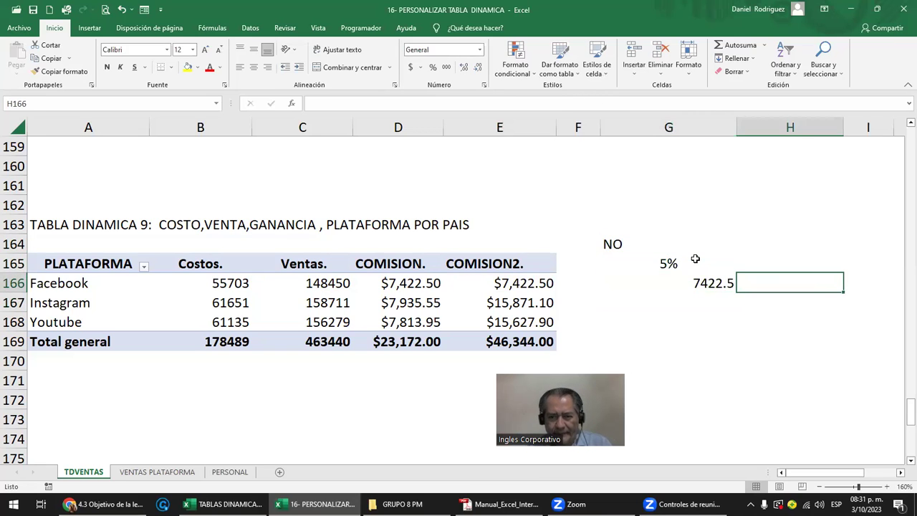
pyautogui.press('Down')
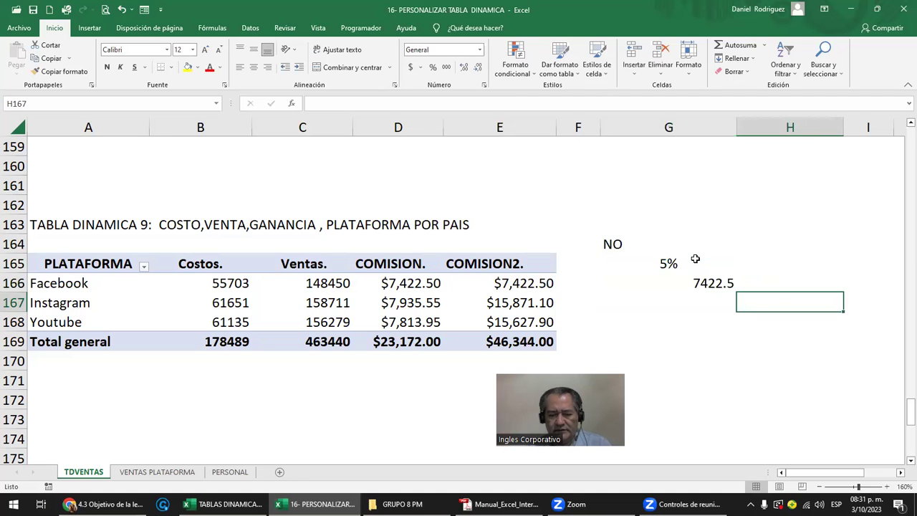
pyautogui.write('=')
pyautogui.press('Left')
pyautogui.press('Left')
pyautogui.press('Left')
pyautogui.press('Left')
pyautogui.press('Left')
pyautogui.write('*10%')
pyautogui.press('Return')
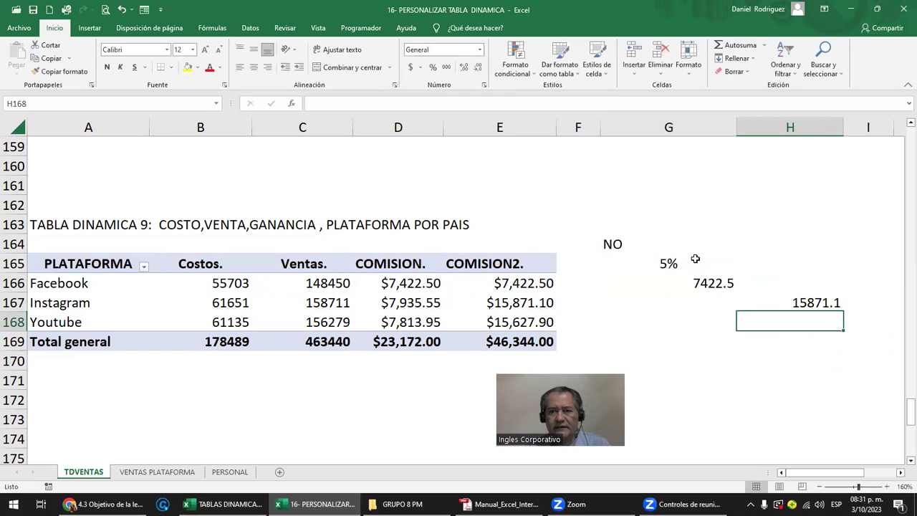
pyautogui.press('Up')
pyautogui.hotkey('ctrl', 'c')
pyautogui.press('Down')
pyautogui.press('Return')
# Head column H with SI in H164 and 10% in H165
pyautogui.press('Up')
pyautogui.press('Up')
pyautogui.press('Up')
pyautogui.press('Up')
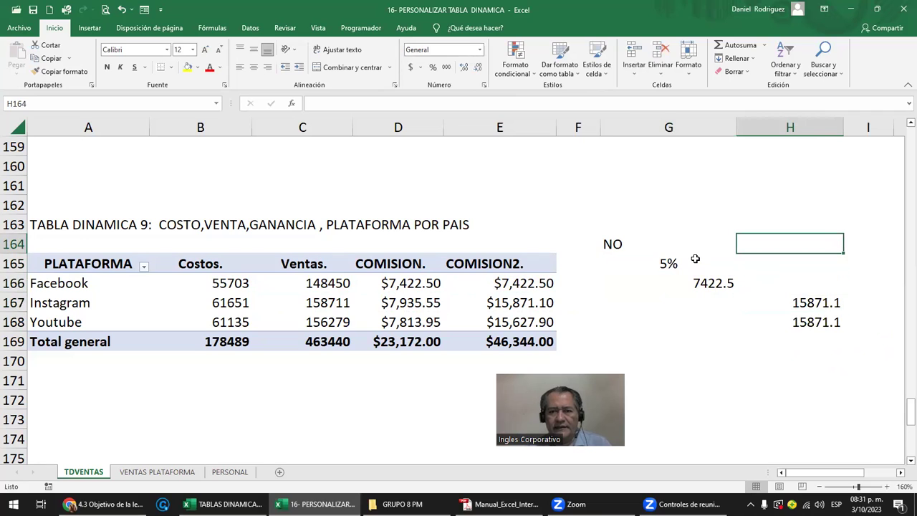
pyautogui.write('SI')
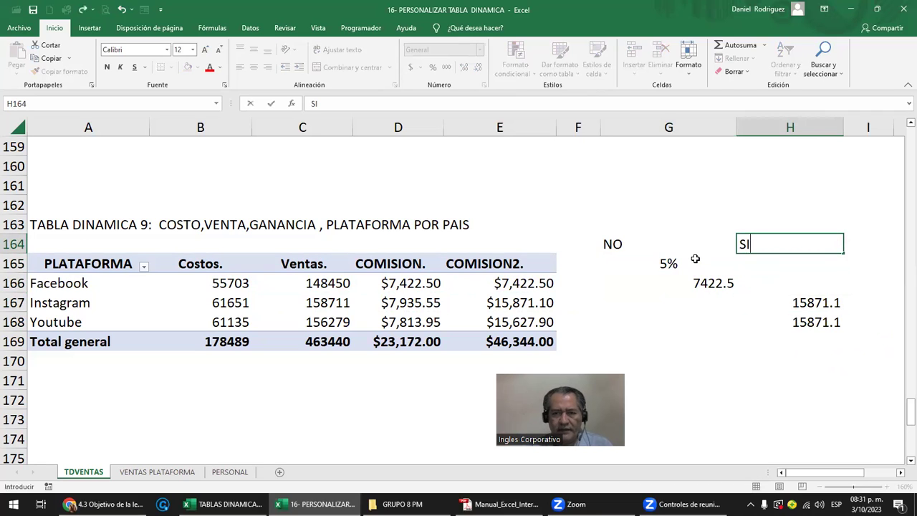
pyautogui.press('Return')
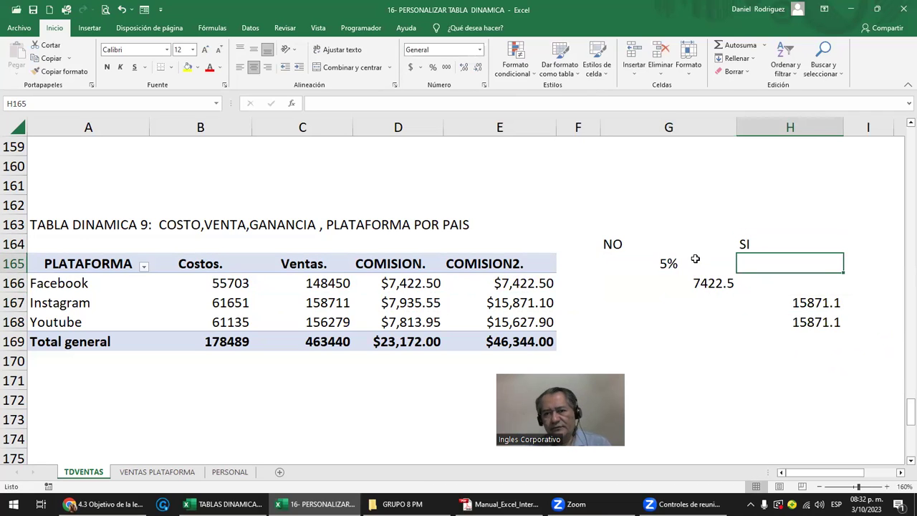
pyautogui.write('10%')
pyautogui.press('Return')
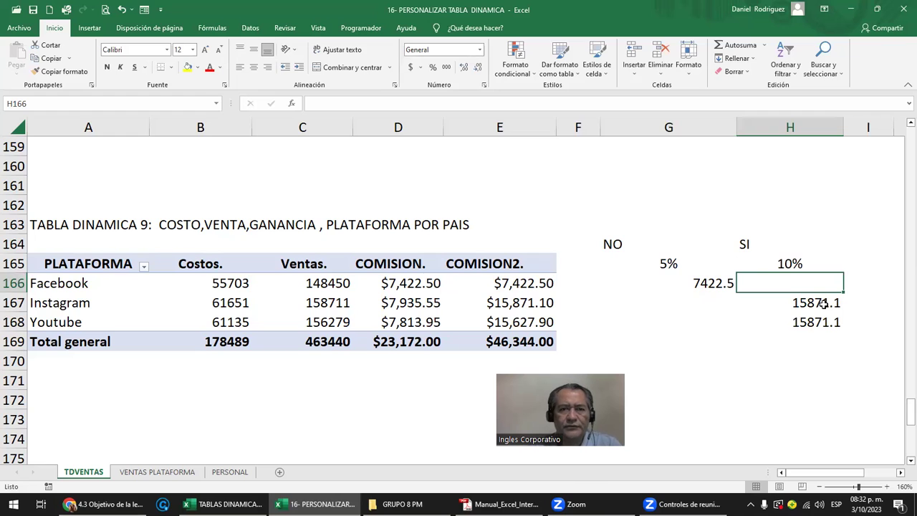
# Review COMISION2's formula =SI(Ventas>150000;Ventas*10%;Ventas*5%) in the Campo calculado dialog, then close it unchanged
pyautogui.click(499, 265)
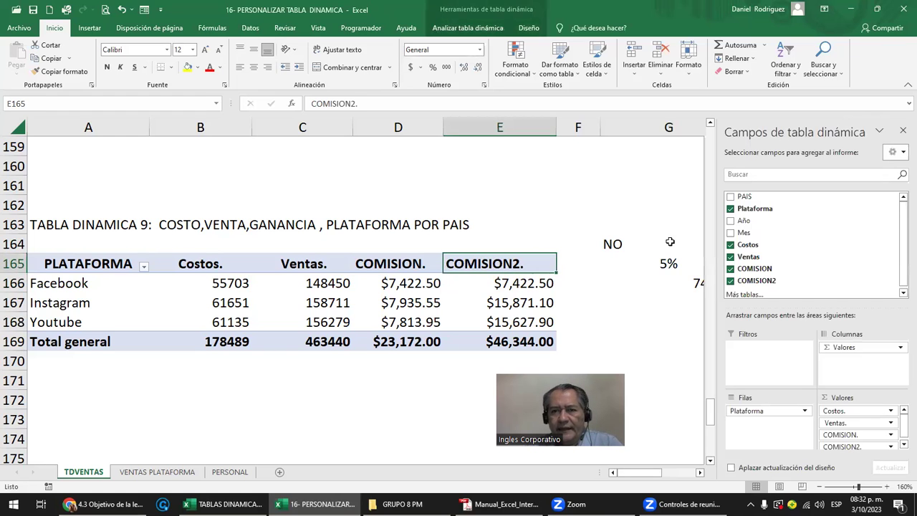
pyautogui.click(467, 30)
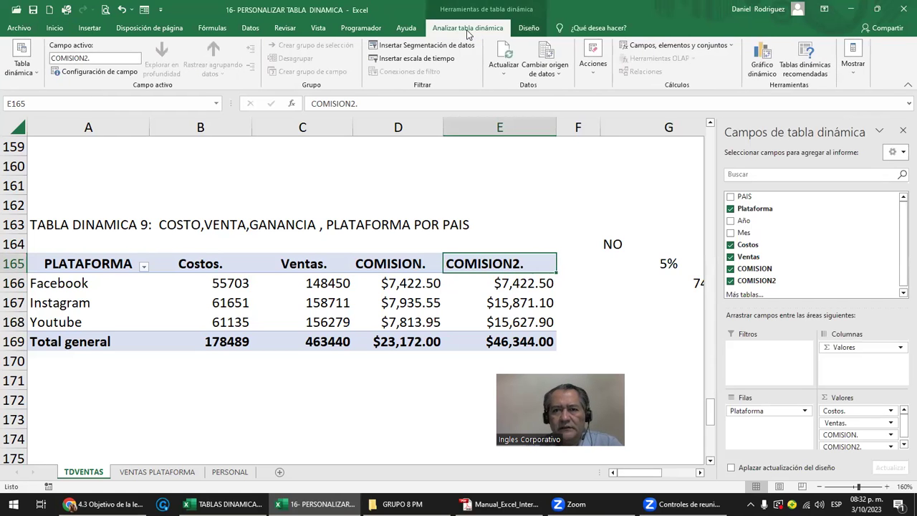
pyautogui.click(632, 46)
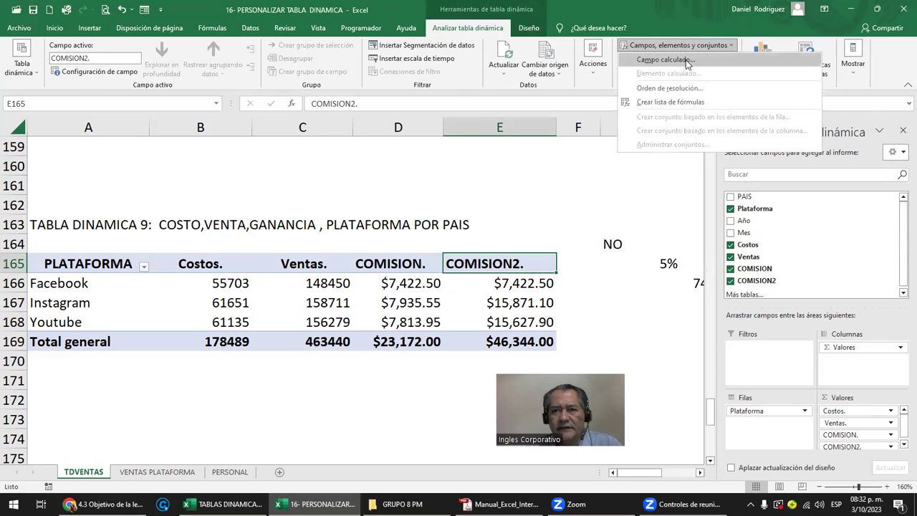
pyautogui.click(664, 60)
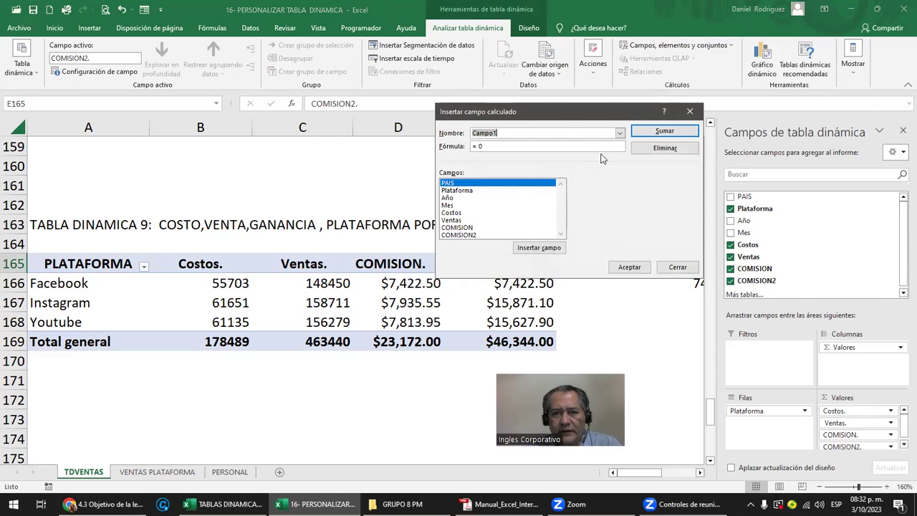
pyautogui.click(620, 133)
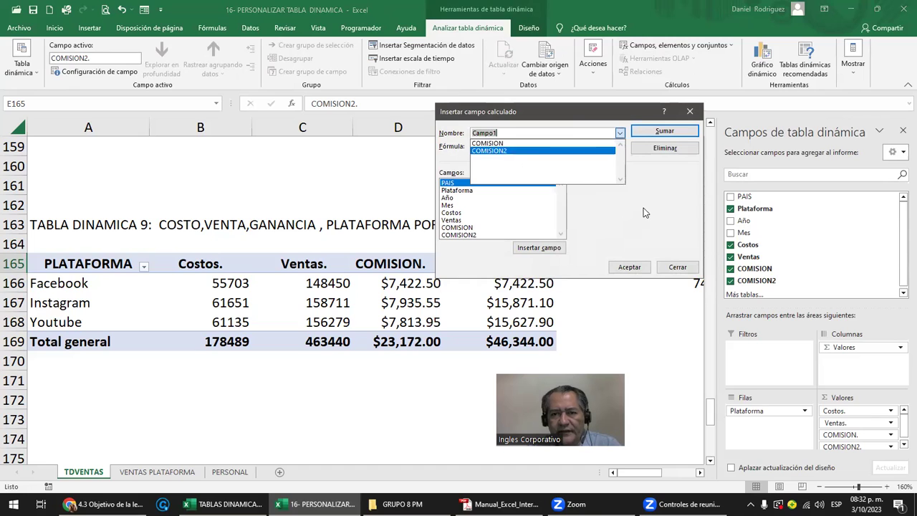
pyautogui.press('Escape')
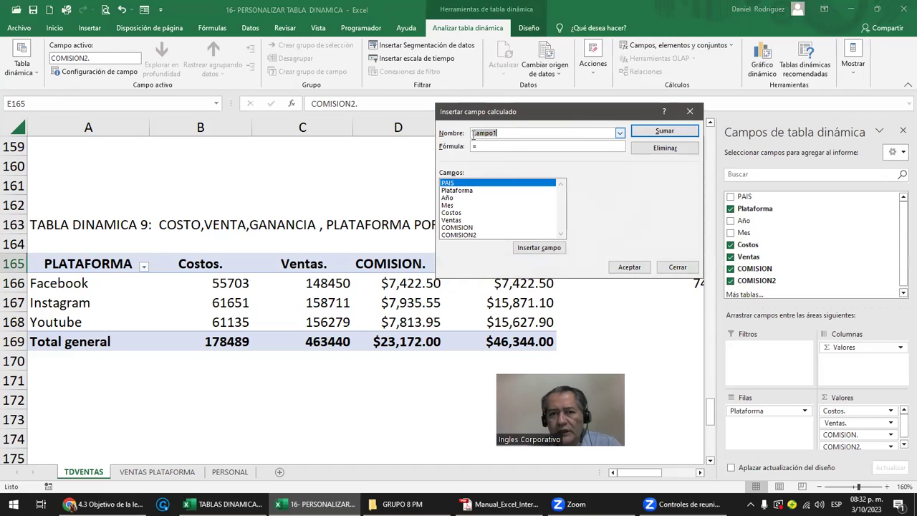
pyautogui.click(620, 133)
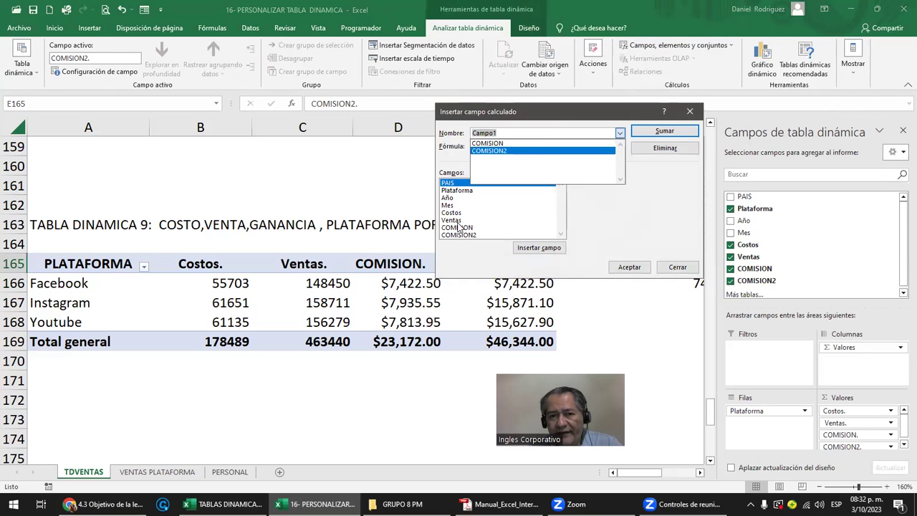
pyautogui.press('Escape')
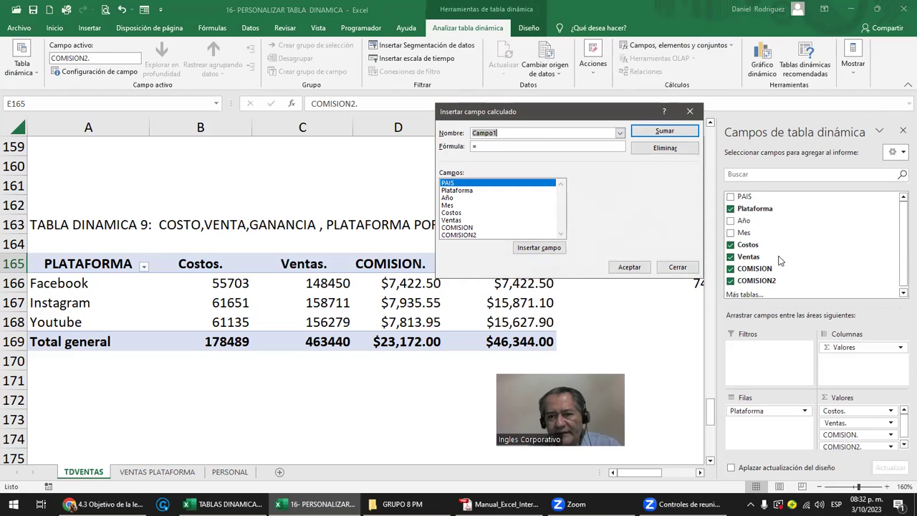
pyautogui.click(620, 135)
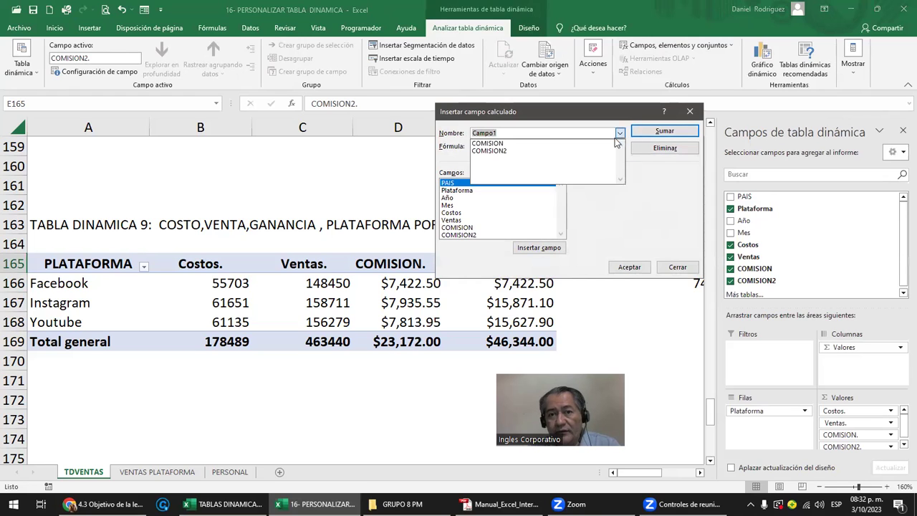
pyautogui.click(506, 150)
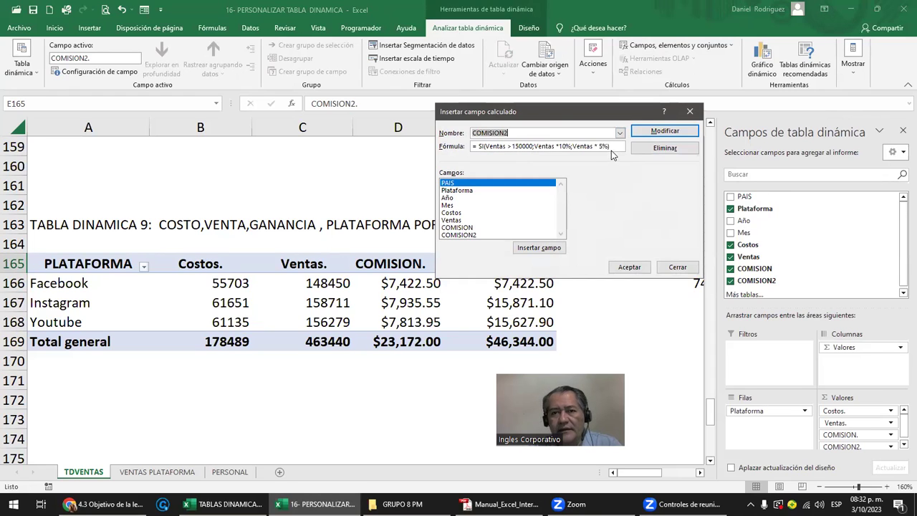
pyautogui.moveTo(611, 147); pyautogui.dragTo(473, 145)
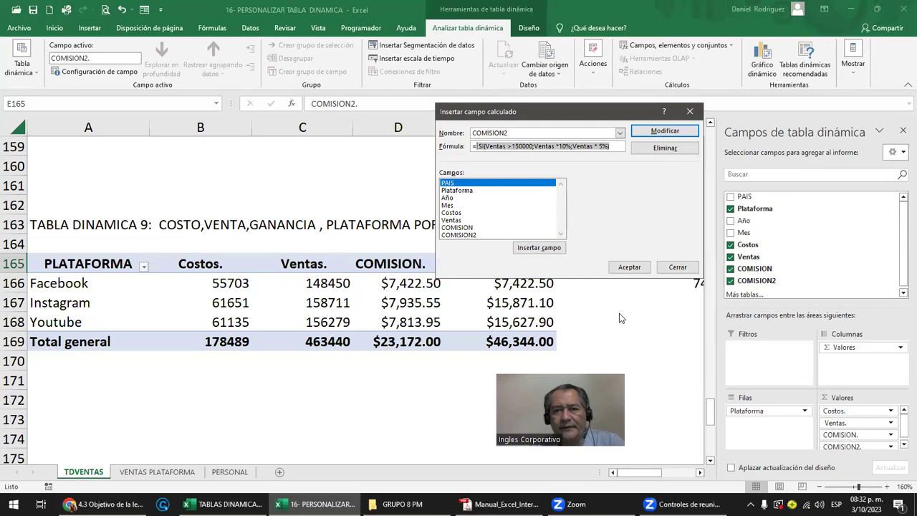
pyautogui.press('Escape')
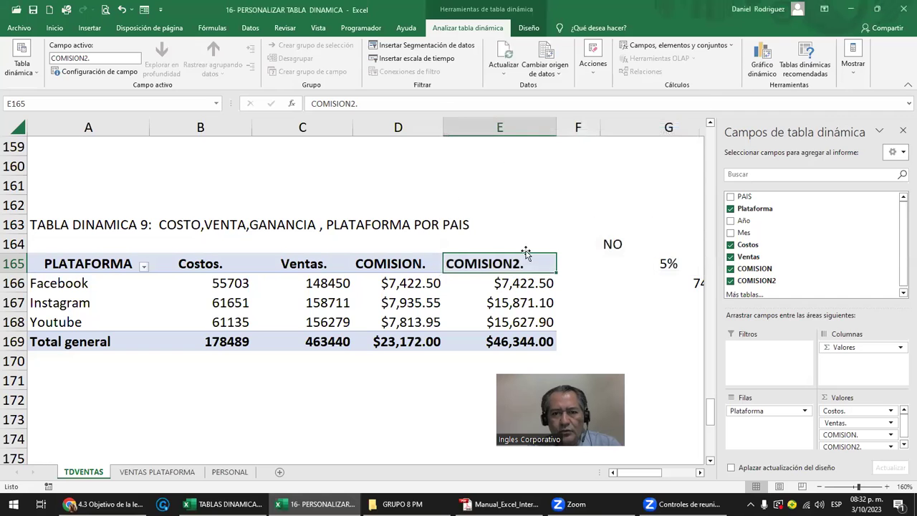
# Inspect the G166 check formula, the COMISION2 values and columns B to D around the pivot table
pyautogui.click(647, 221)
pyautogui.press('Right')
pyautogui.press('Right')
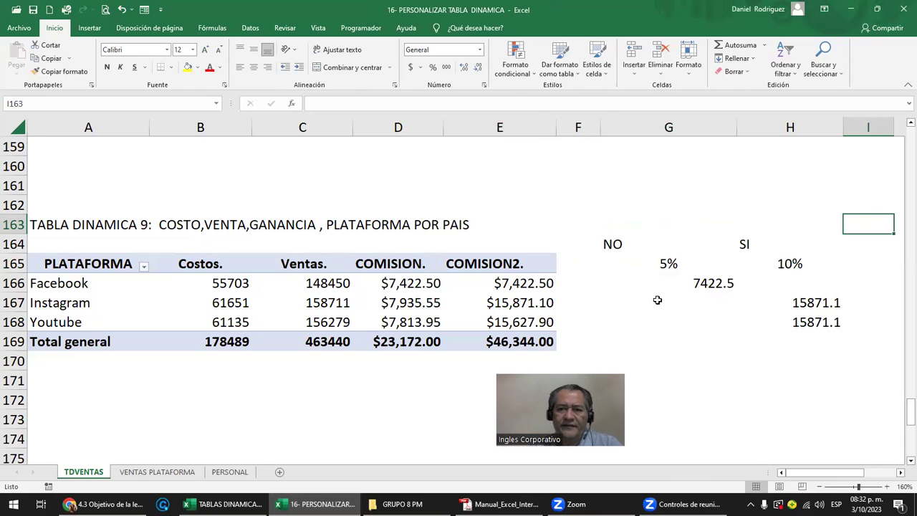
pyautogui.click(714, 287)
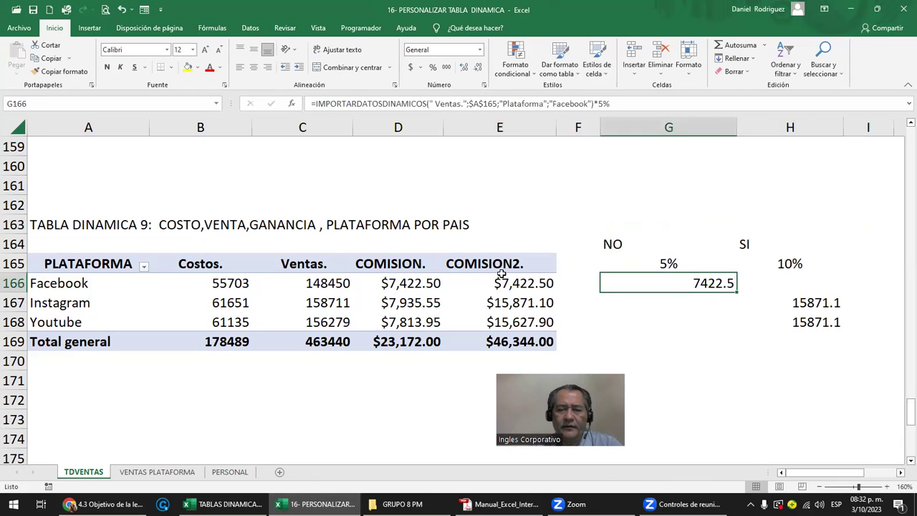
pyautogui.moveTo(500, 283)
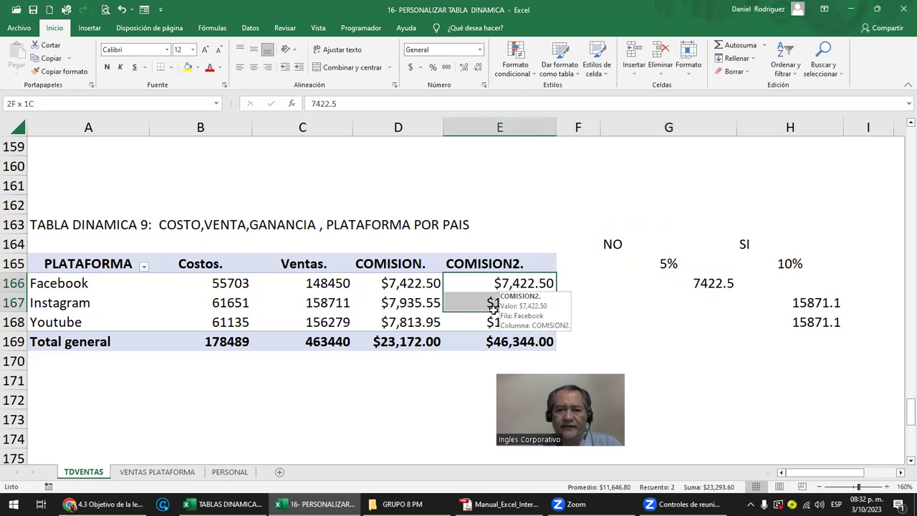
pyautogui.moveTo(495, 282); pyautogui.dragTo(494, 322)
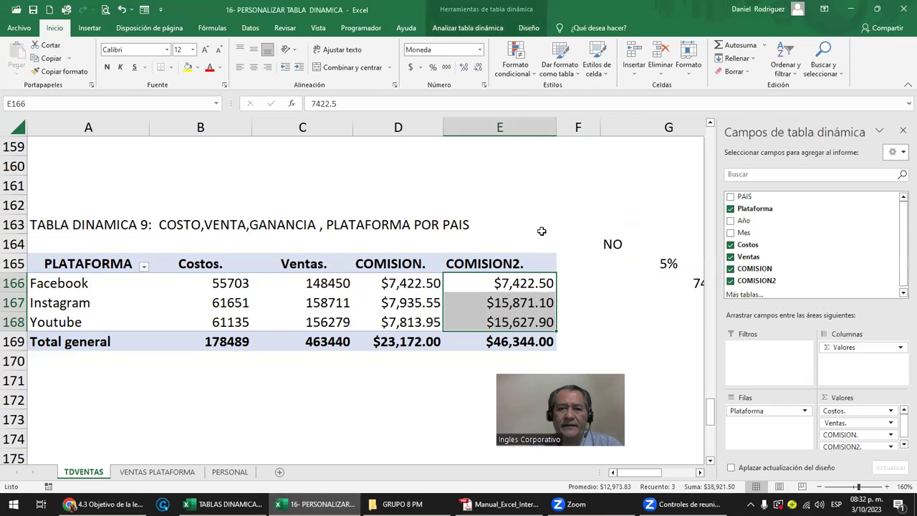
pyautogui.click(541, 231)
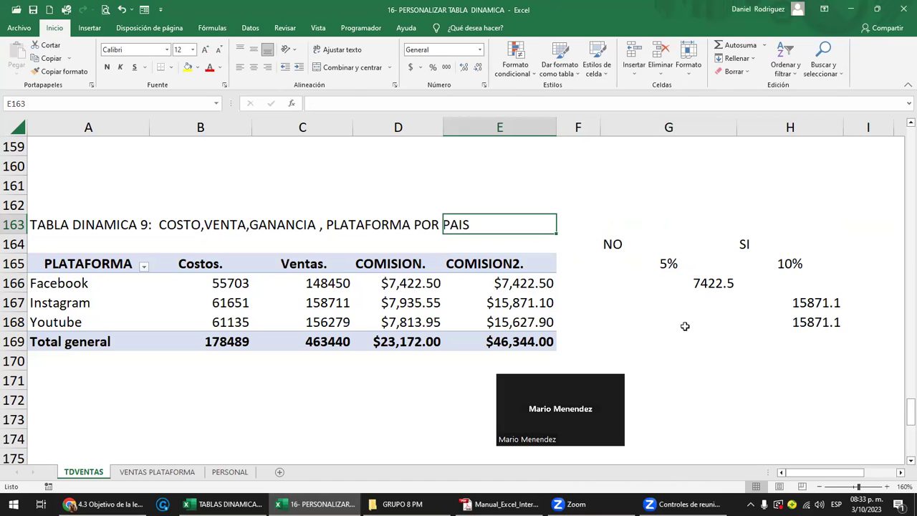
pyautogui.click(735, 367)
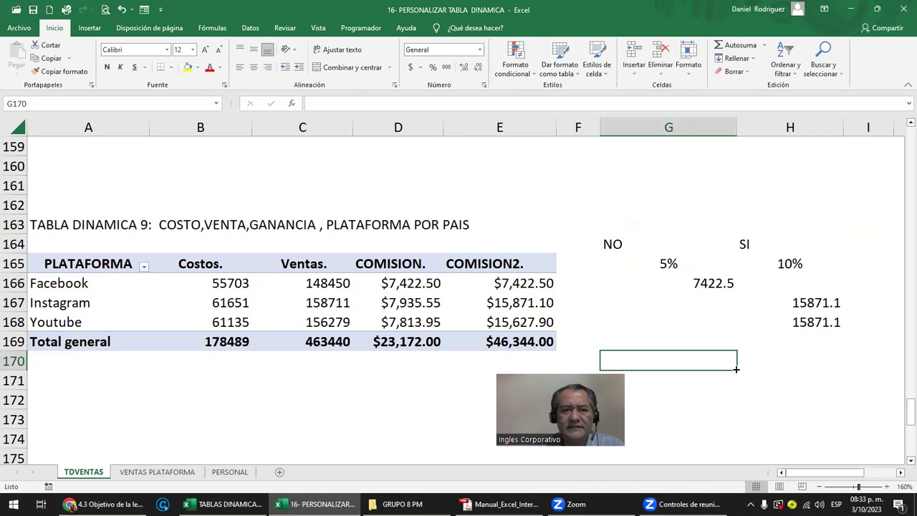
pyautogui.moveTo(208, 128); pyautogui.dragTo(379, 129)
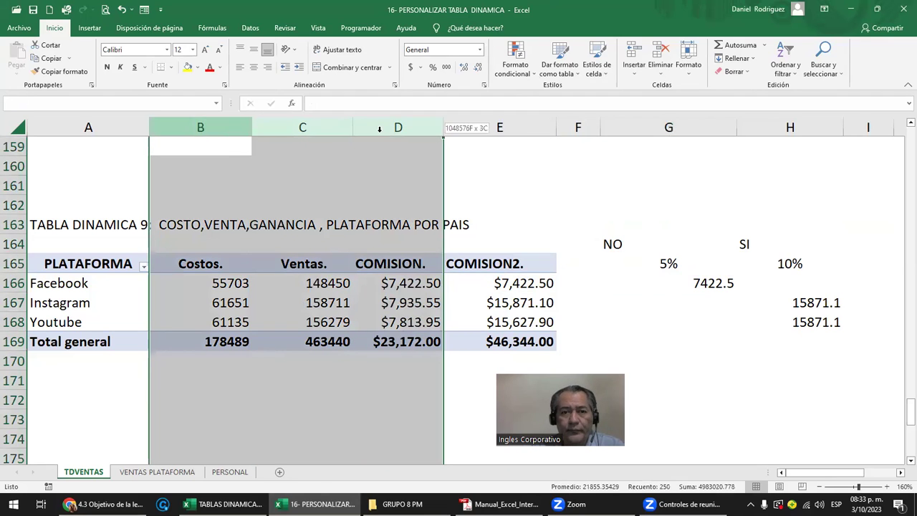
pyautogui.click(676, 304)
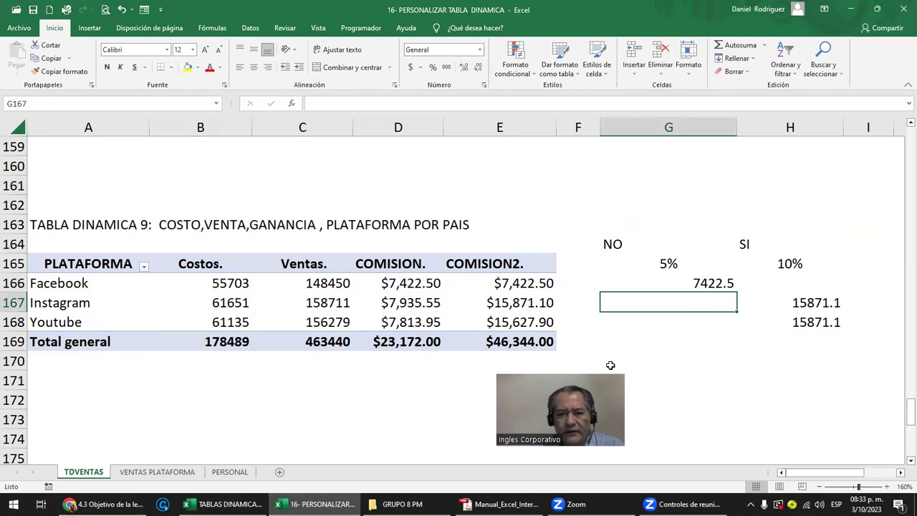
pyautogui.moveTo(586, 376); pyautogui.dragTo(838, 395)
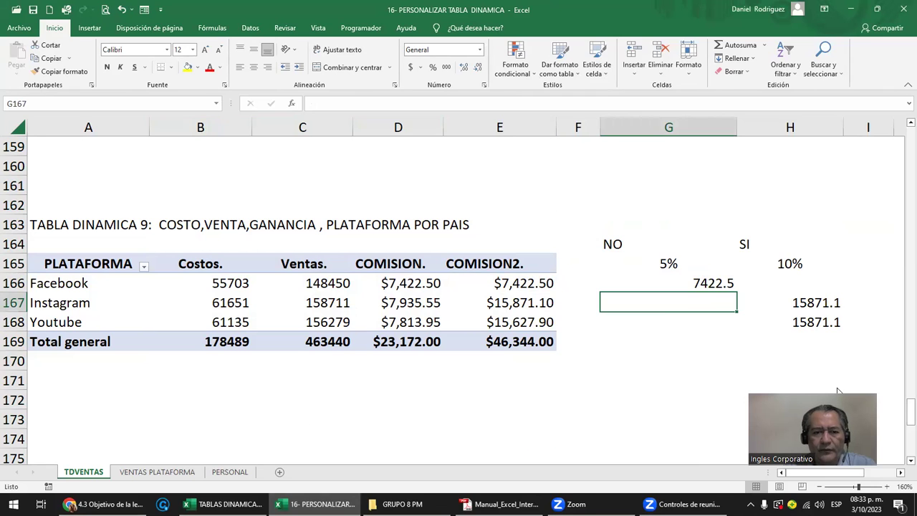
pyautogui.click(488, 255)
pyautogui.click(156, 472)
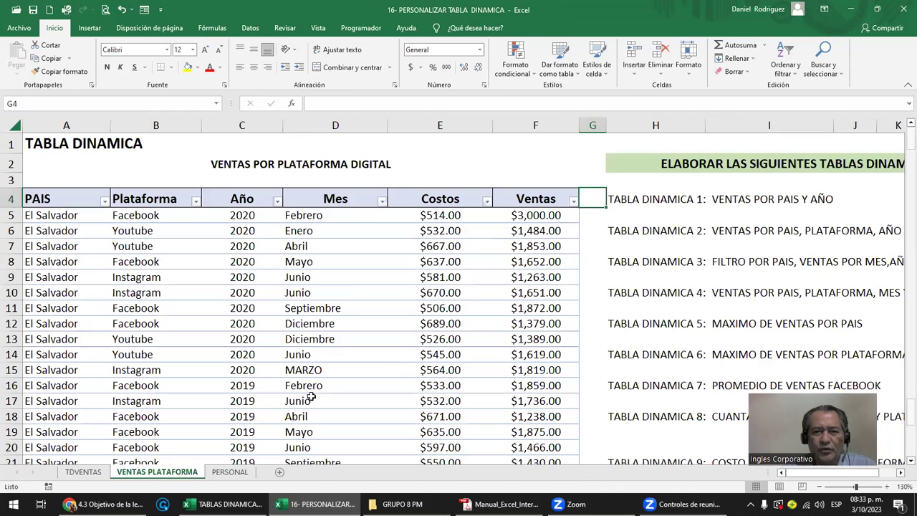
pyautogui.moveTo(594, 126); pyautogui.dragTo(620, 126)
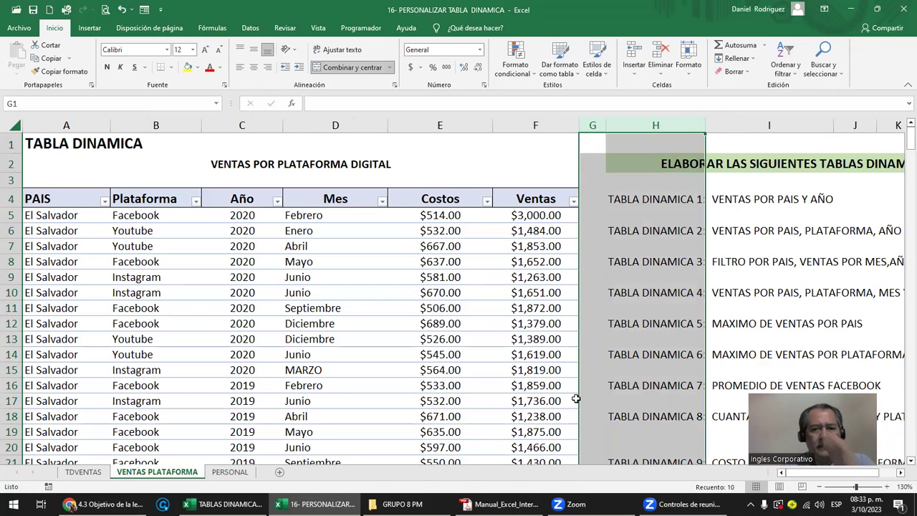
pyautogui.click(71, 477)
pyautogui.click(605, 301)
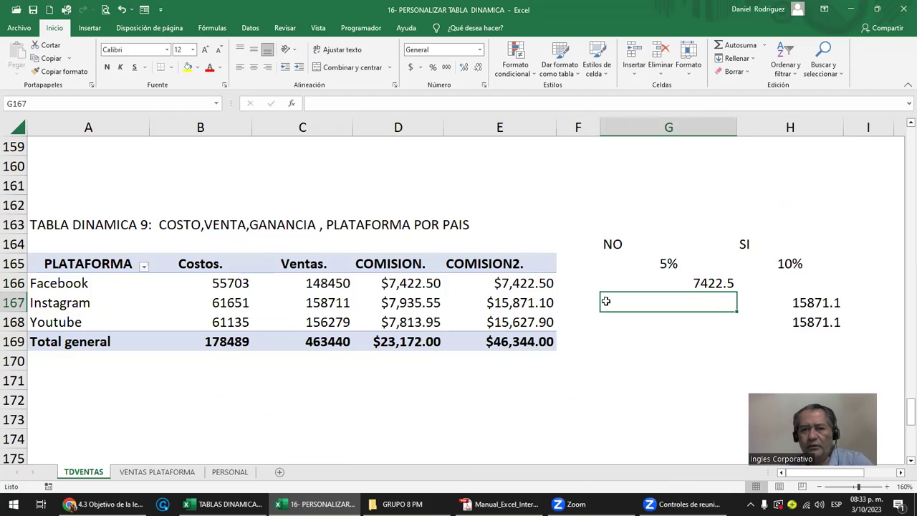
pyautogui.moveTo(392, 126); pyautogui.dragTo(480, 125)
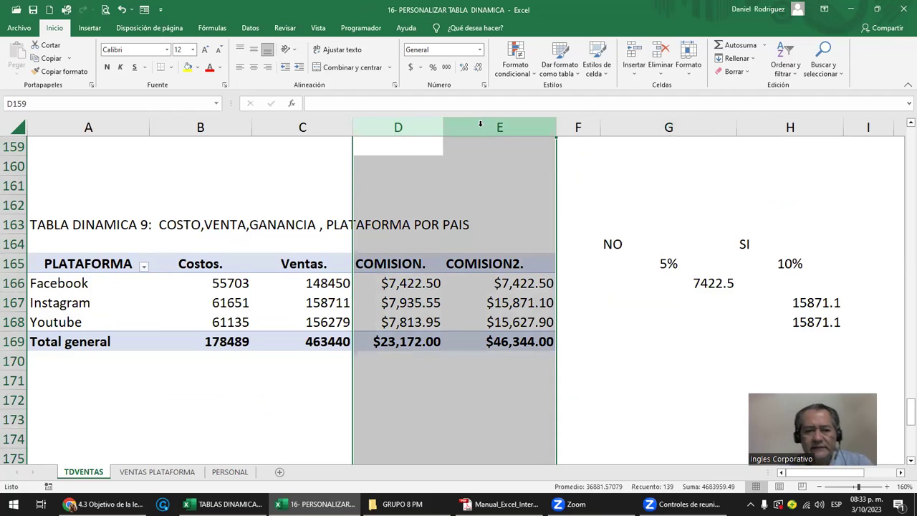
pyautogui.click(471, 396)
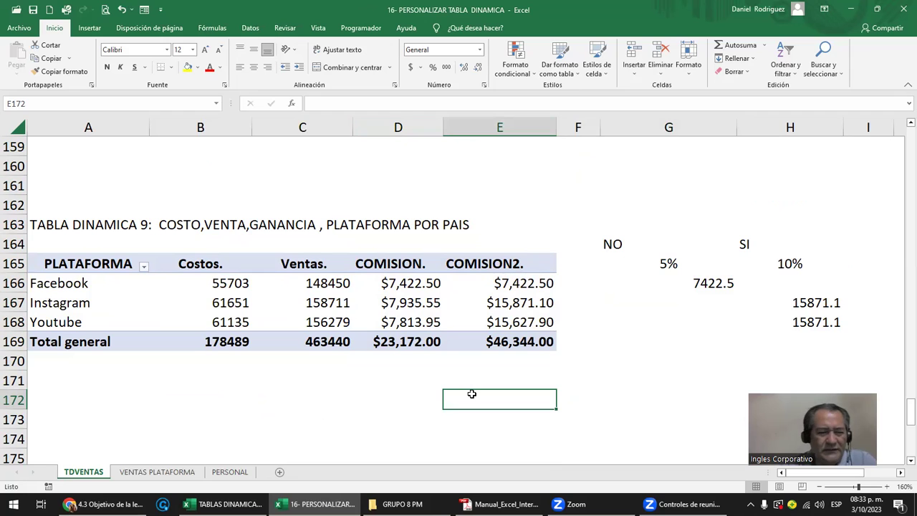
pyautogui.click(521, 283)
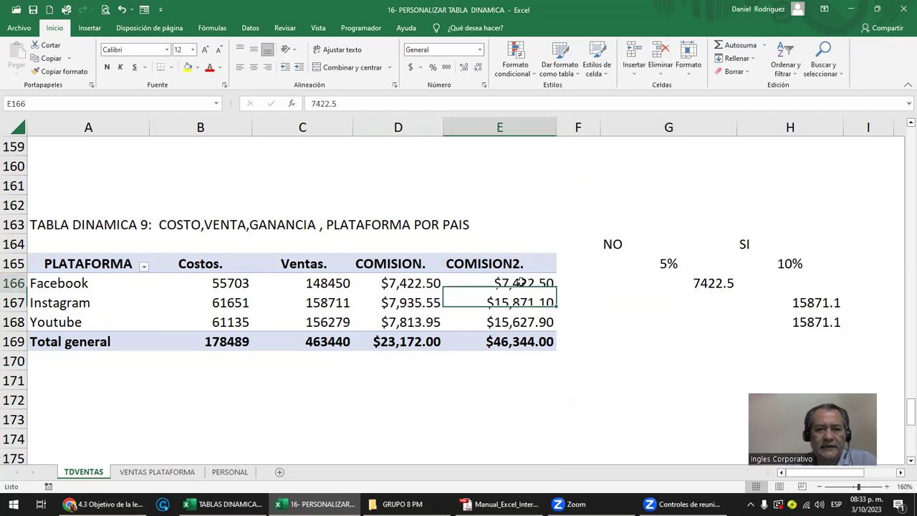
pyautogui.click(520, 419)
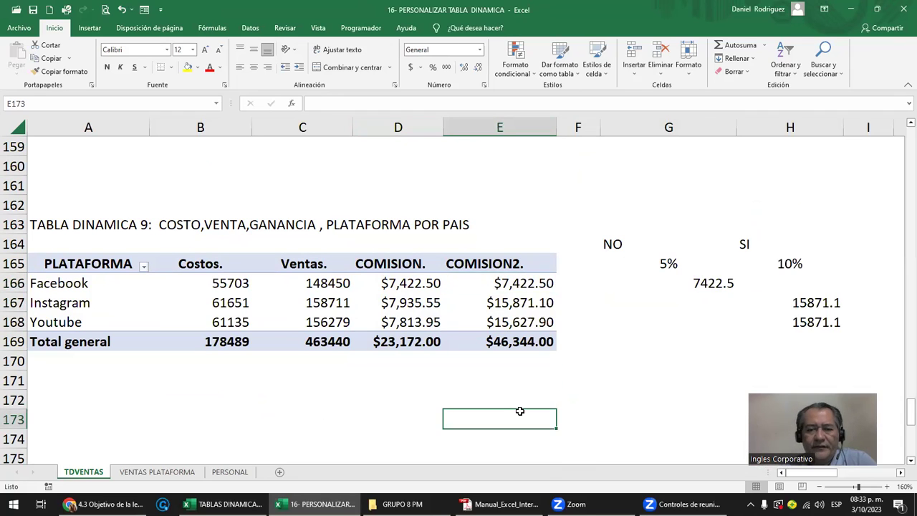
pyautogui.click(492, 262)
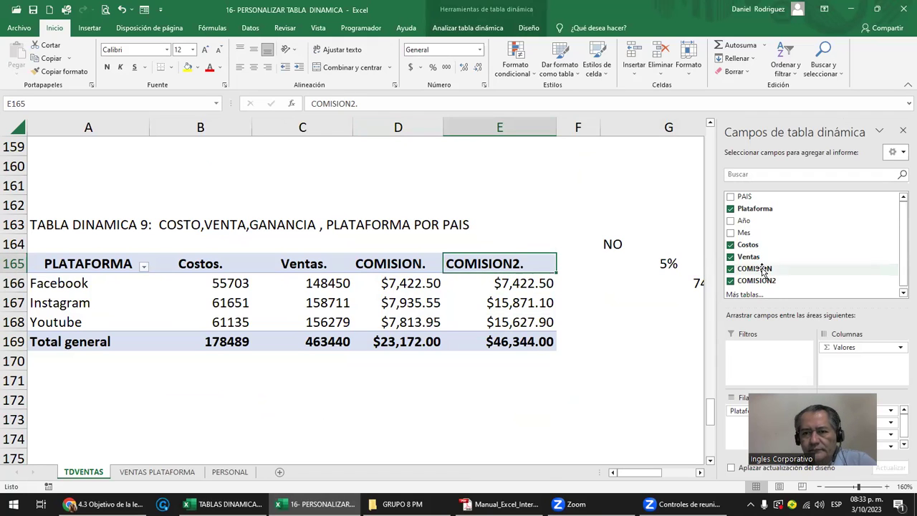
pyautogui.click(467, 27)
pyautogui.click(643, 46)
pyautogui.click(651, 58)
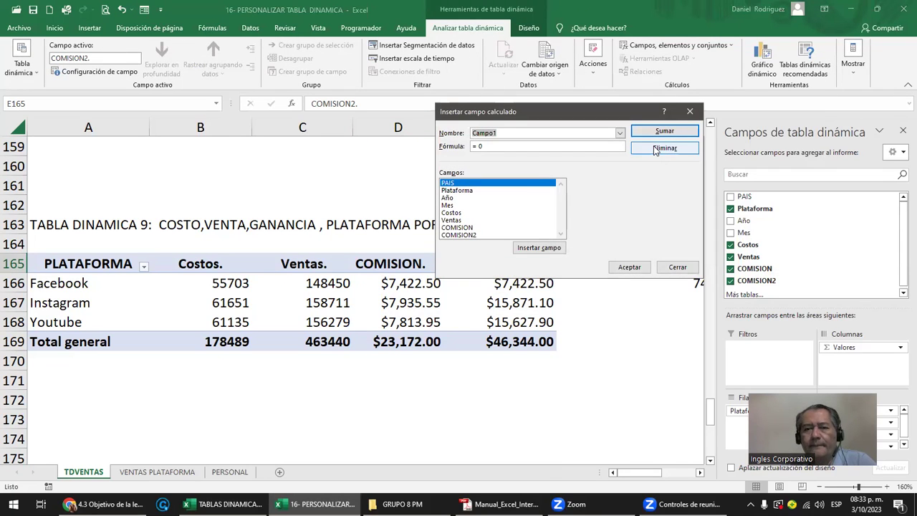
pyautogui.click(620, 132)
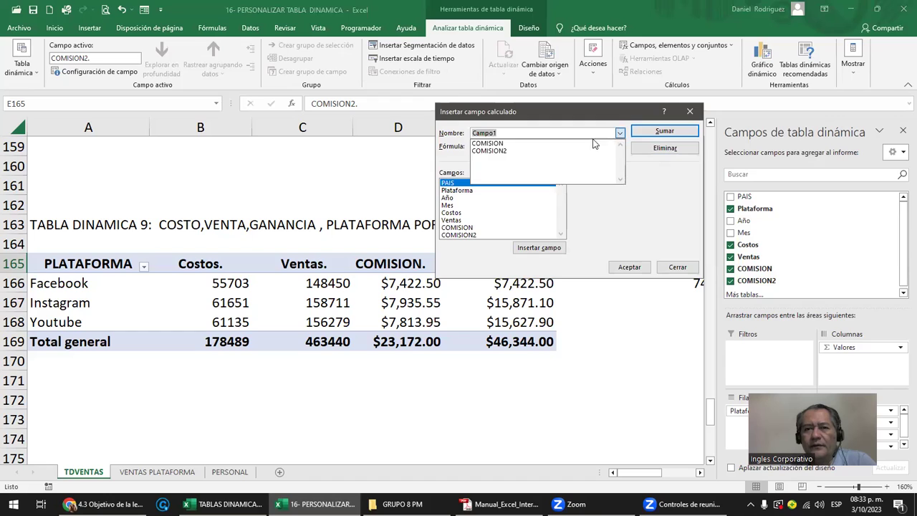
pyautogui.click(547, 151)
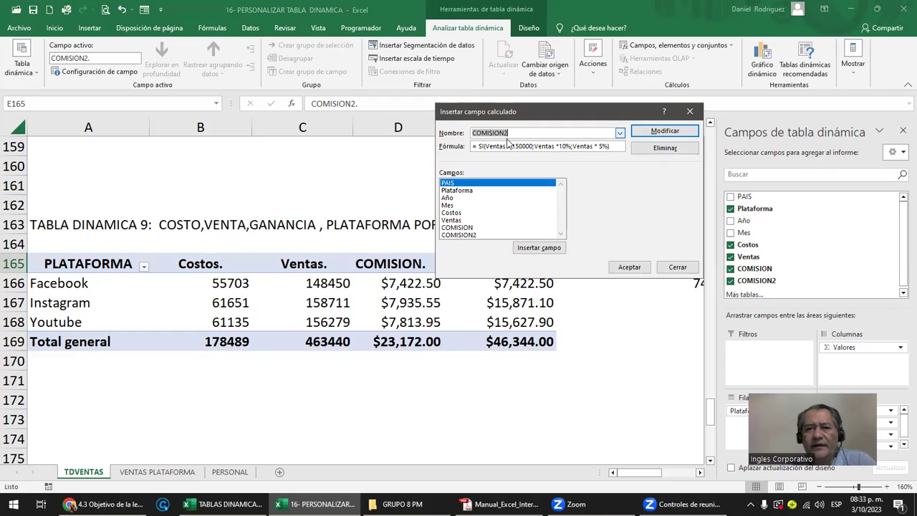
pyautogui.click(614, 146)
pyautogui.click(471, 147)
pyautogui.hotkey('shift', 'End')
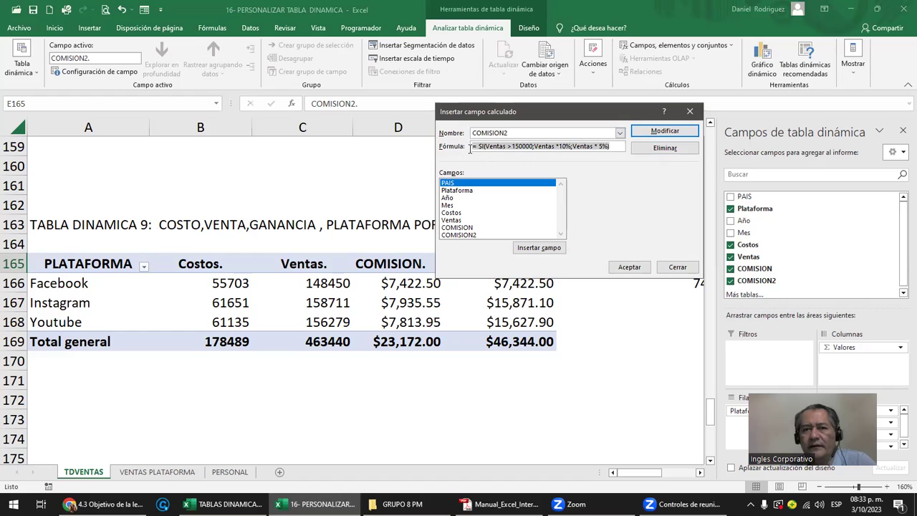
pyautogui.moveTo(618, 148); pyautogui.dragTo(472, 146)
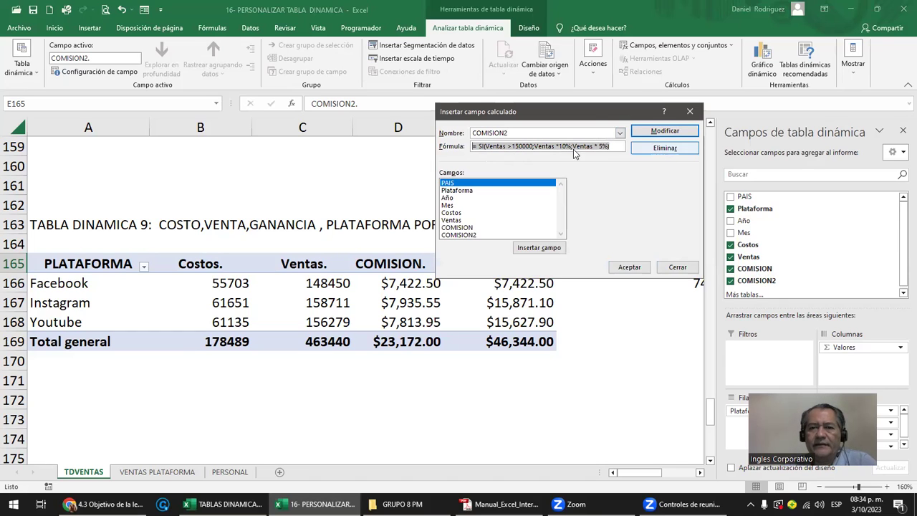
pyautogui.click(689, 111)
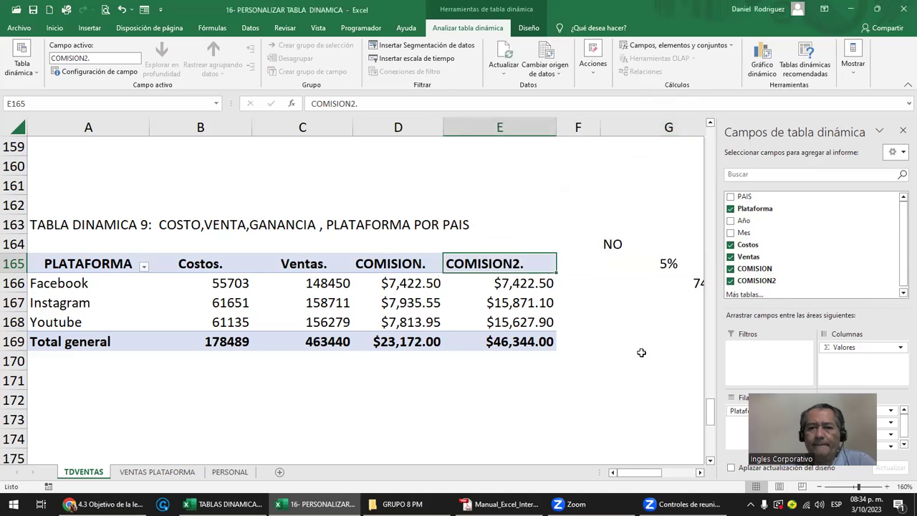
pyautogui.click(640, 355)
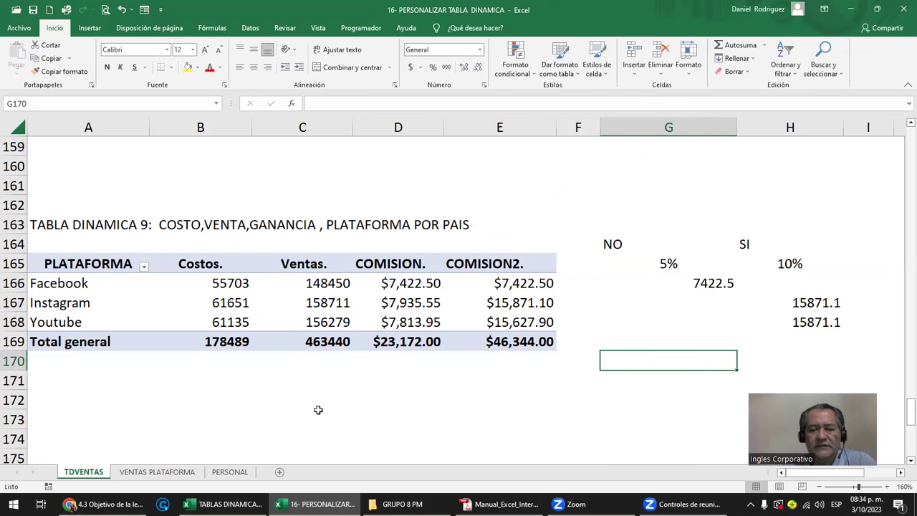
# Colour topic 7 'Campos y elementos calculados.' red in the TABLAS DINAMICAS syllabus, then return
pyautogui.click(222, 503)
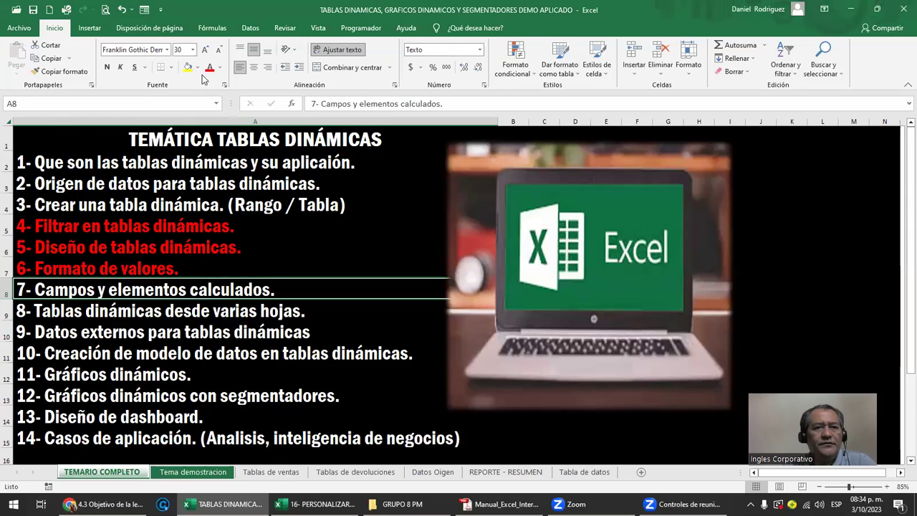
pyautogui.click(209, 67)
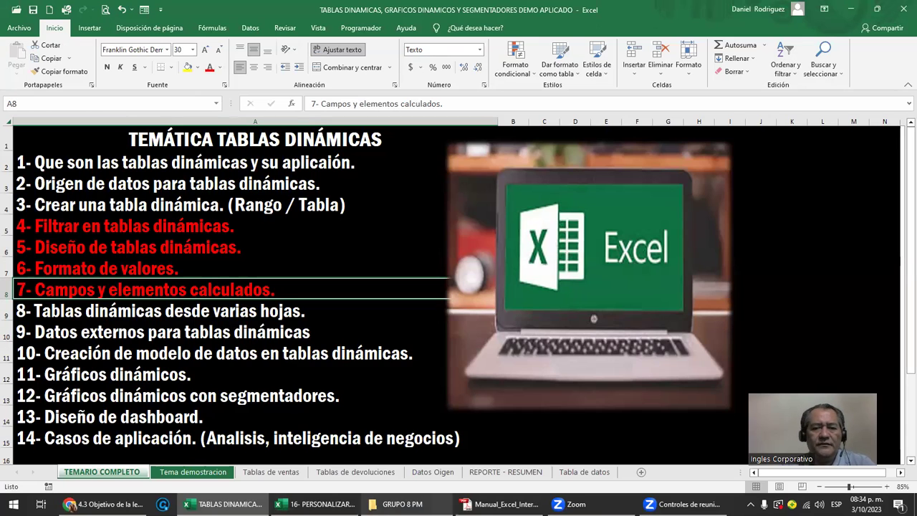
pyautogui.click(315, 504)
# Add PAIS beneath PLATAFORMA in the pivot rows to break each platform down by country
pyautogui.click(493, 270)
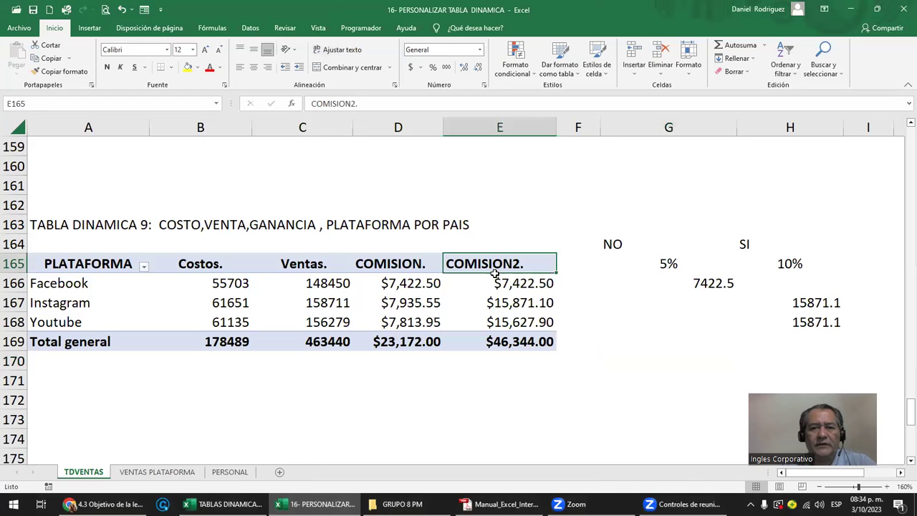
pyautogui.moveTo(495, 273); pyautogui.dragTo(503, 323)
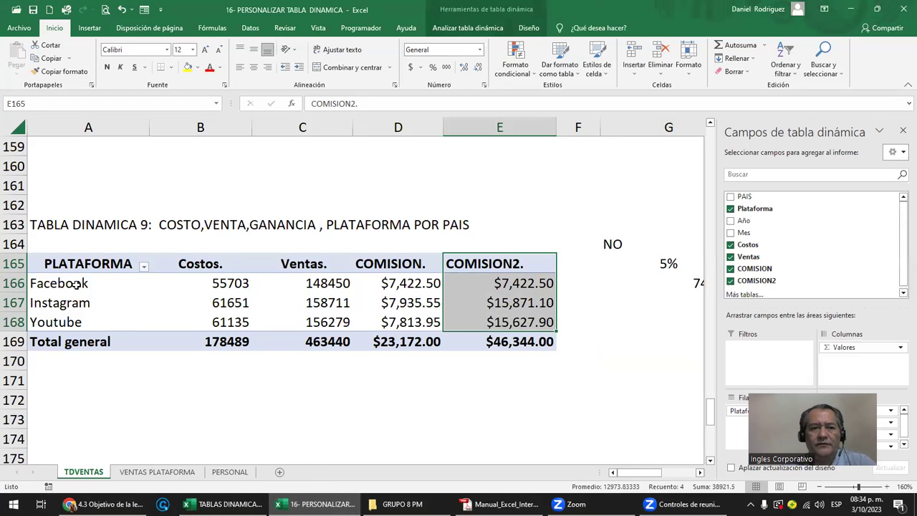
pyautogui.click(77, 285)
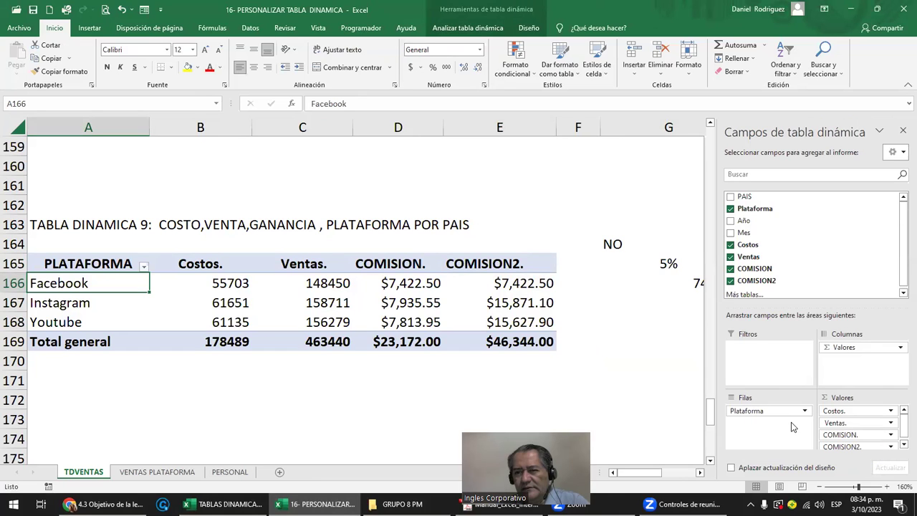
pyautogui.click(102, 265)
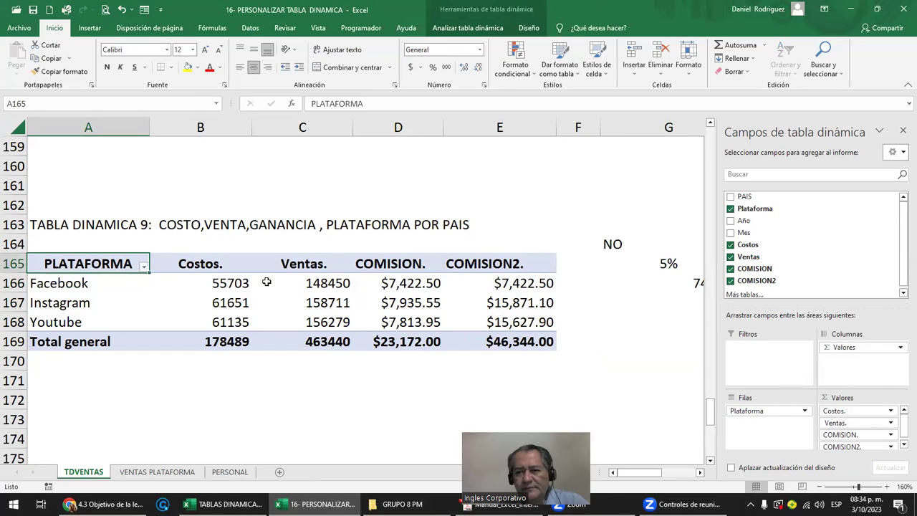
pyautogui.moveTo(744, 196); pyautogui.dragTo(771, 418)
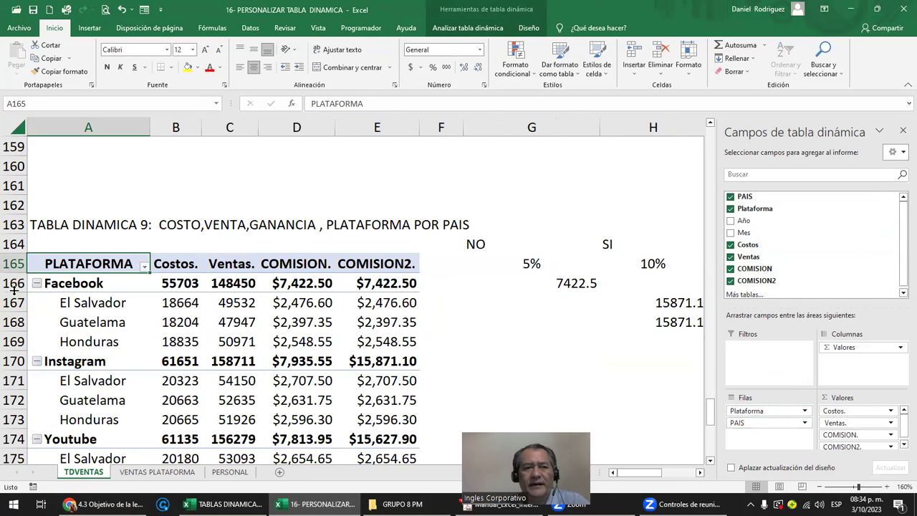
# Highlight El Salvador's Facebook sales value 49532 in yellow
pyautogui.click(65, 284)
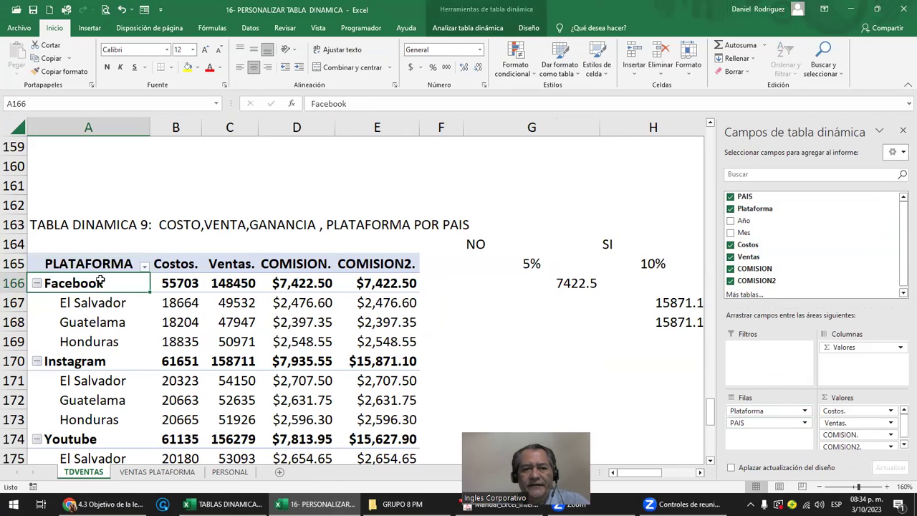
pyautogui.moveTo(97, 302); pyautogui.dragTo(103, 342)
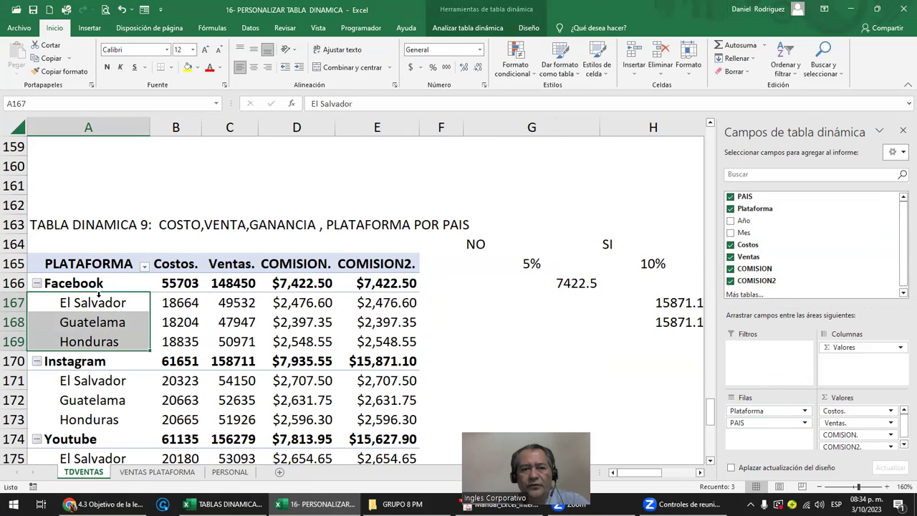
pyautogui.moveTo(180, 302)
pyautogui.mouseDown()
pyautogui.moveTo(183, 337)
pyautogui.moveTo(231, 335)
pyautogui.mouseUp()
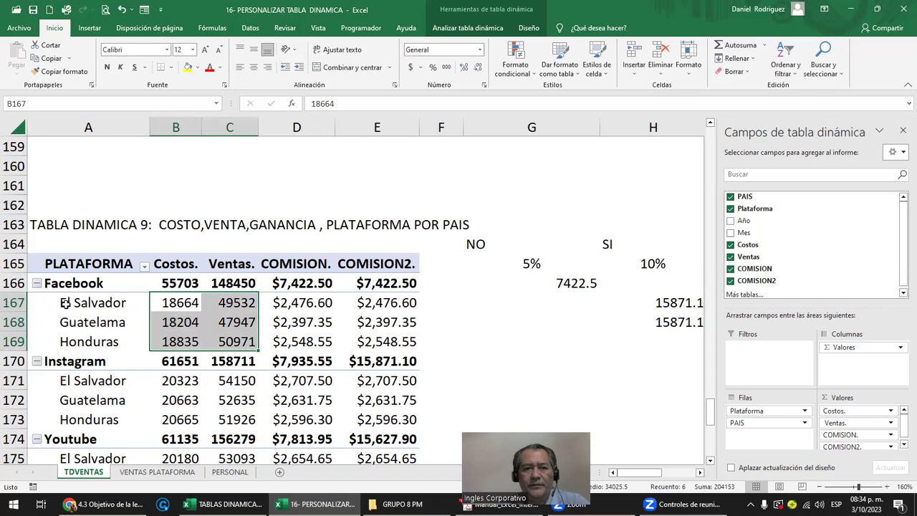
pyautogui.click(484, 317)
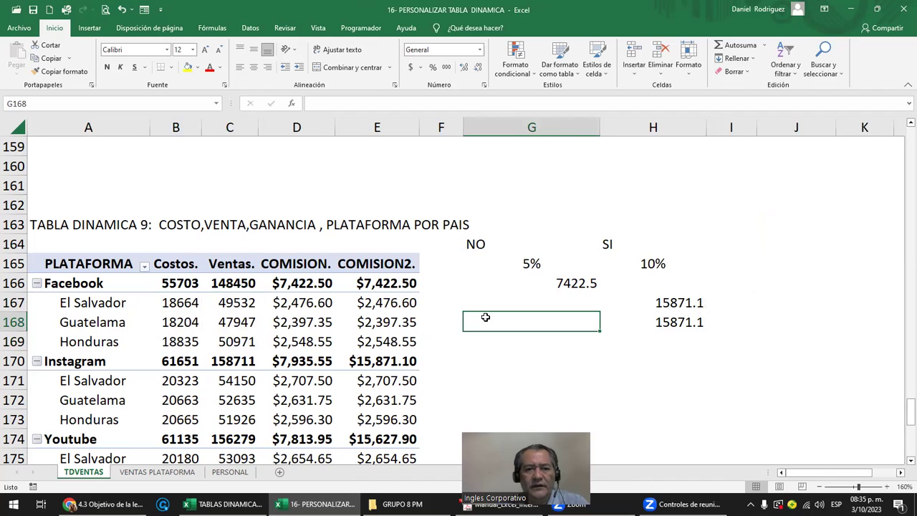
pyautogui.click(393, 263)
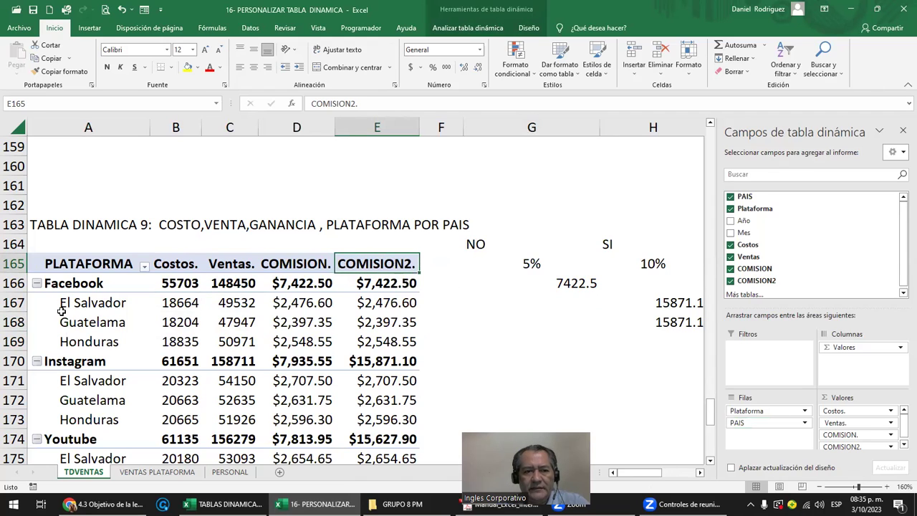
pyautogui.click(86, 303)
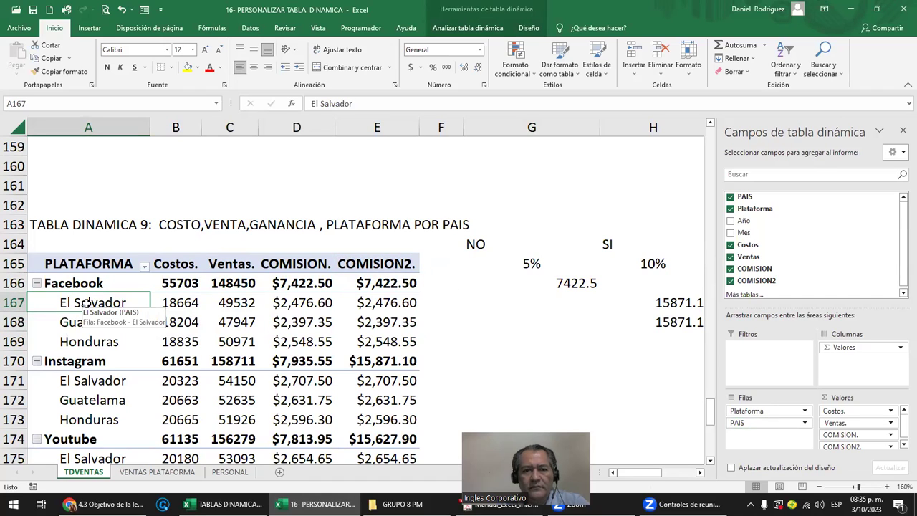
pyautogui.click(173, 303)
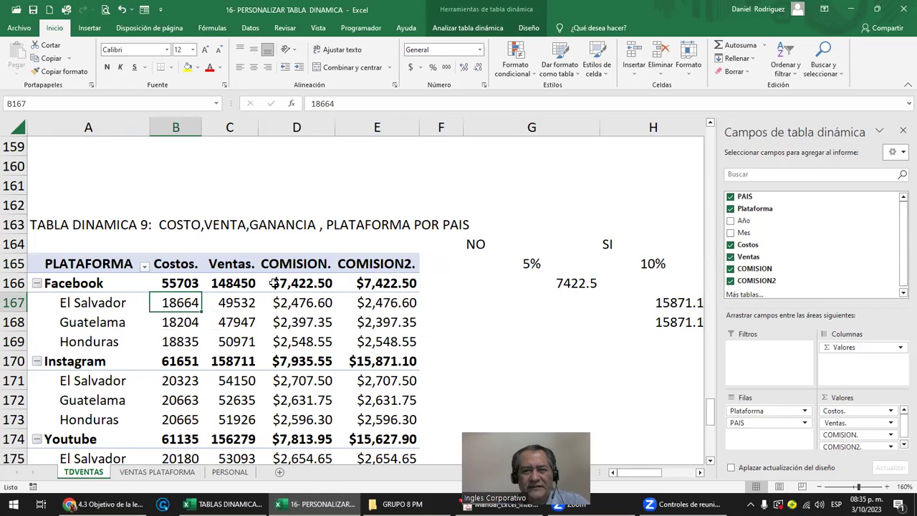
pyautogui.click(240, 302)
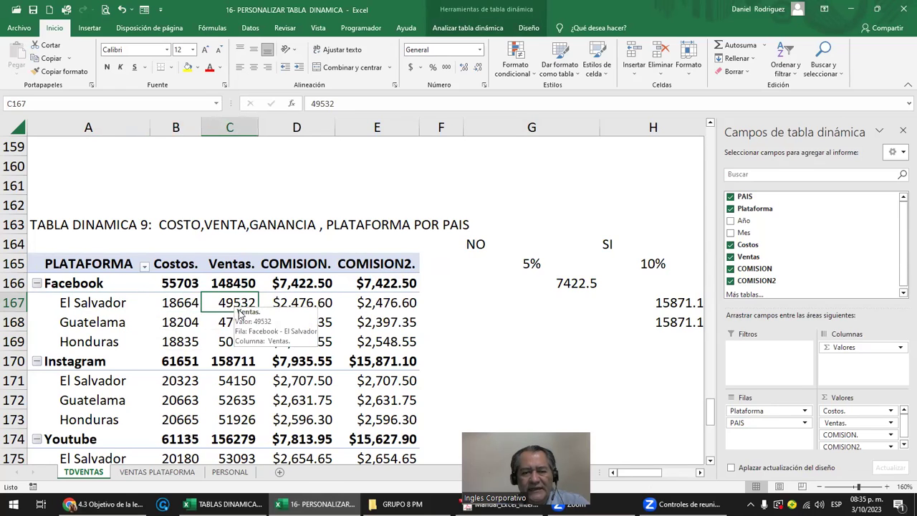
pyautogui.click(186, 70)
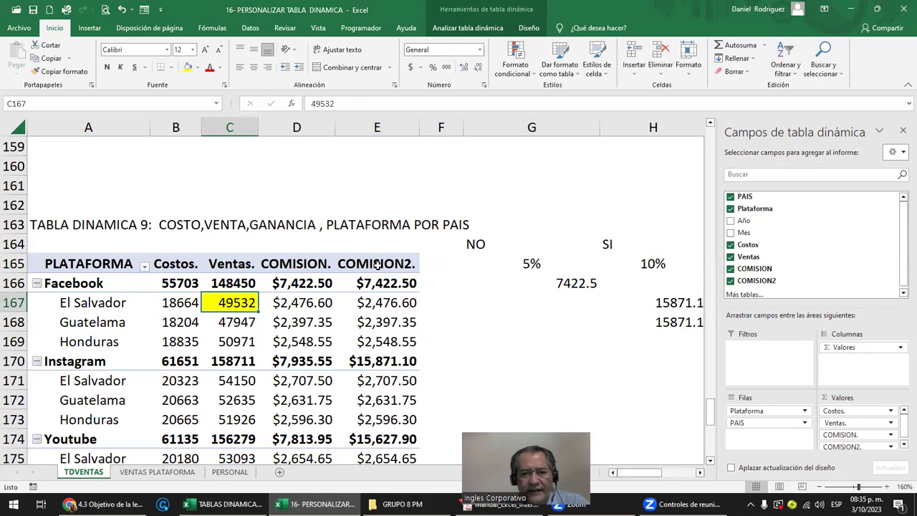
# Review Facebook's country rows, then set the 49532 cell's fill to No Fill
pyautogui.moveTo(377, 265); pyautogui.dragTo(389, 419)
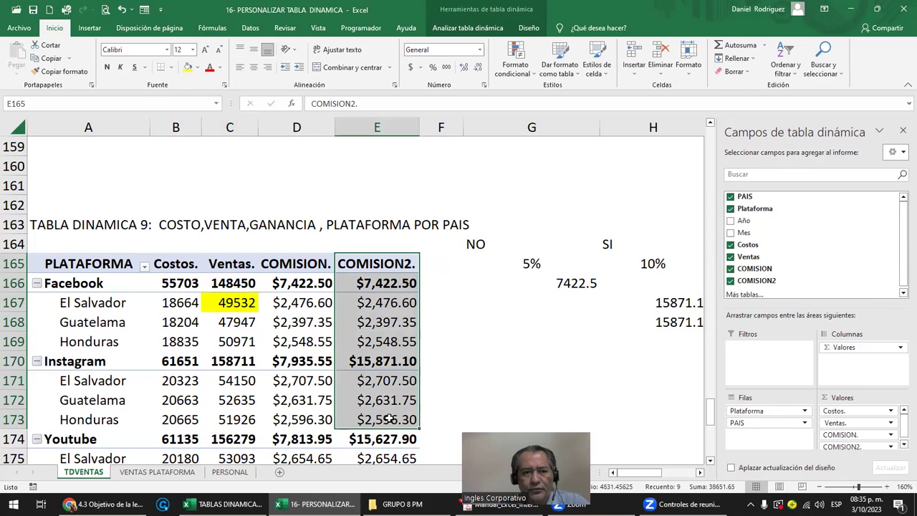
pyautogui.moveTo(236, 321)
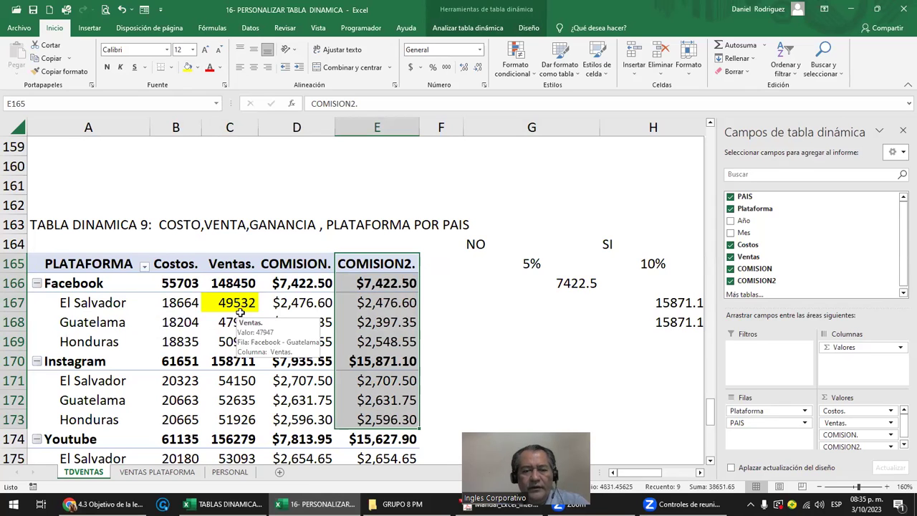
pyautogui.click(486, 323)
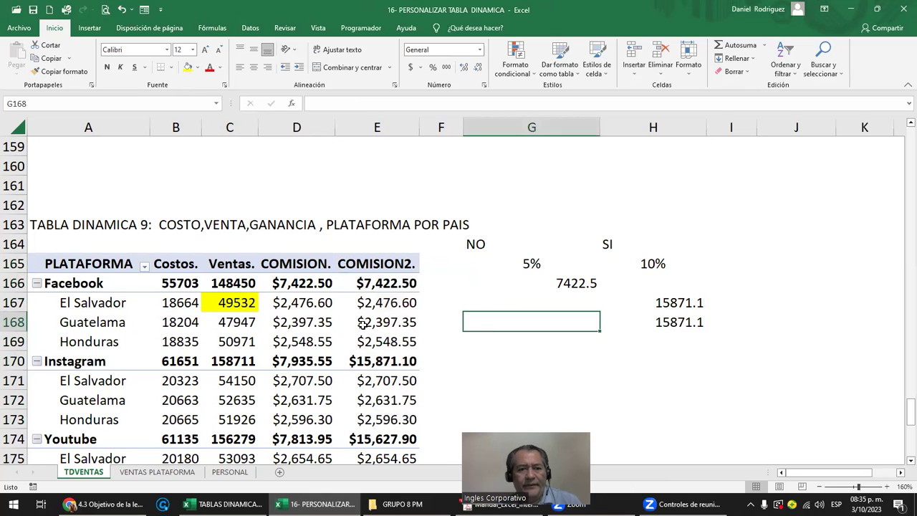
pyautogui.moveTo(296, 342)
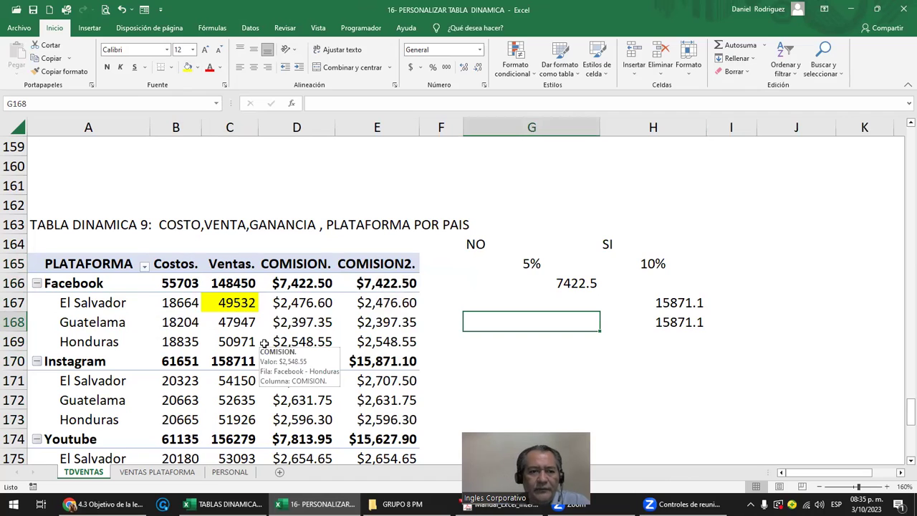
pyautogui.moveTo(69, 304); pyautogui.dragTo(365, 342)
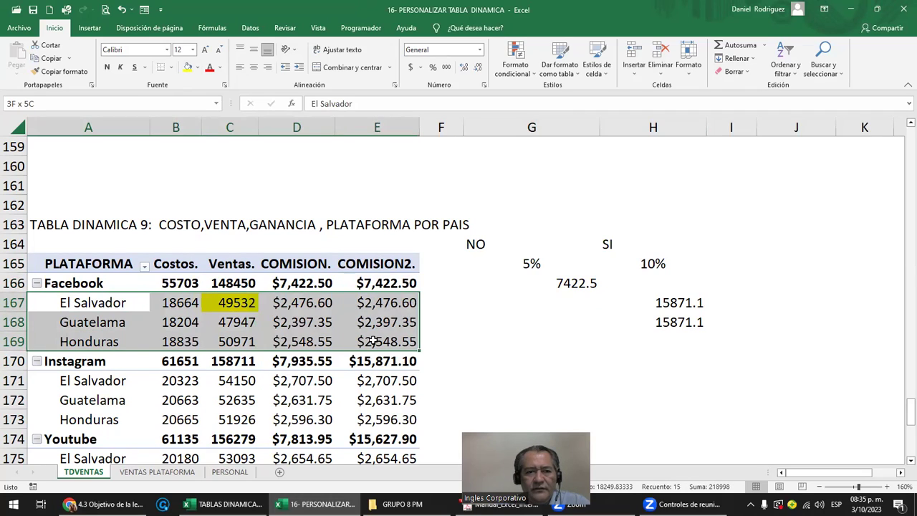
pyautogui.moveTo(373, 341); pyautogui.dragTo(372, 341)
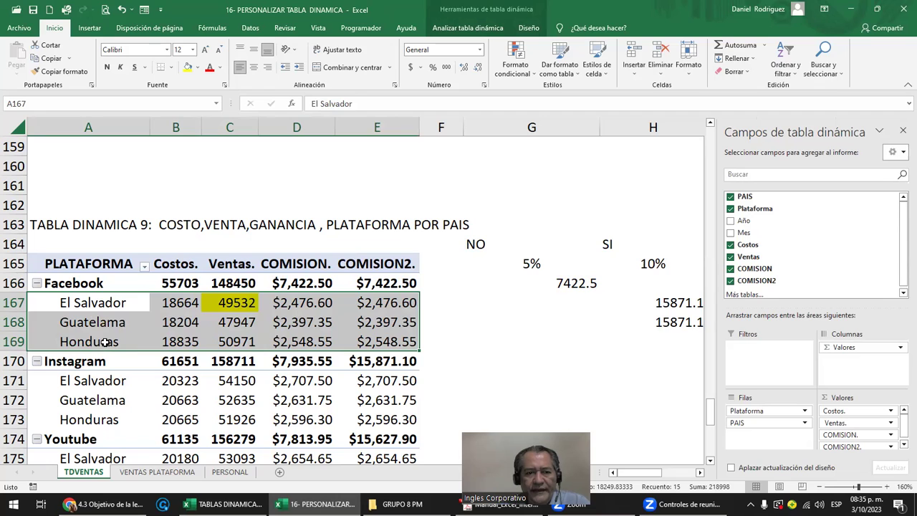
pyautogui.click(103, 345)
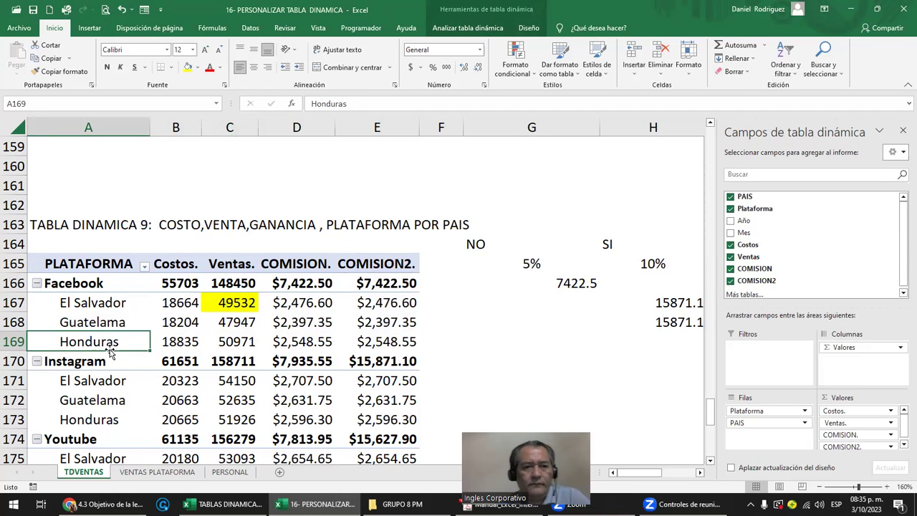
pyautogui.click(240, 303)
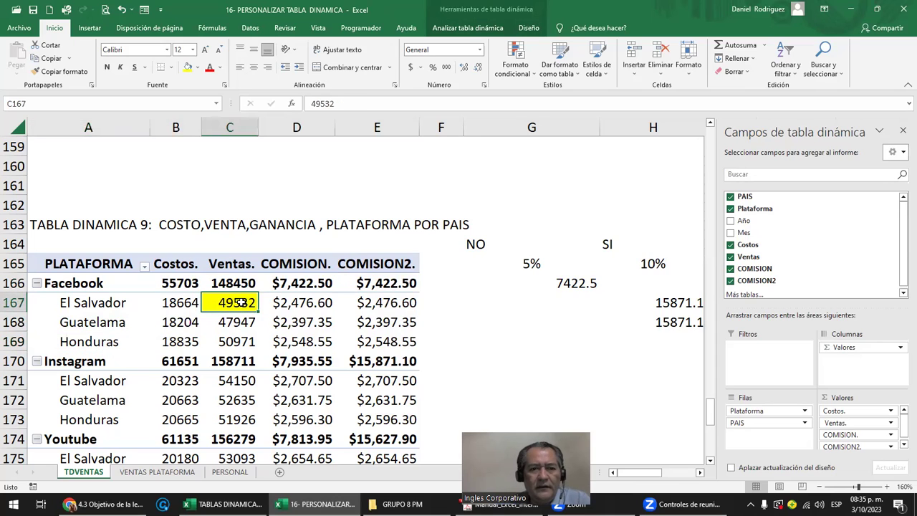
pyautogui.click(197, 67)
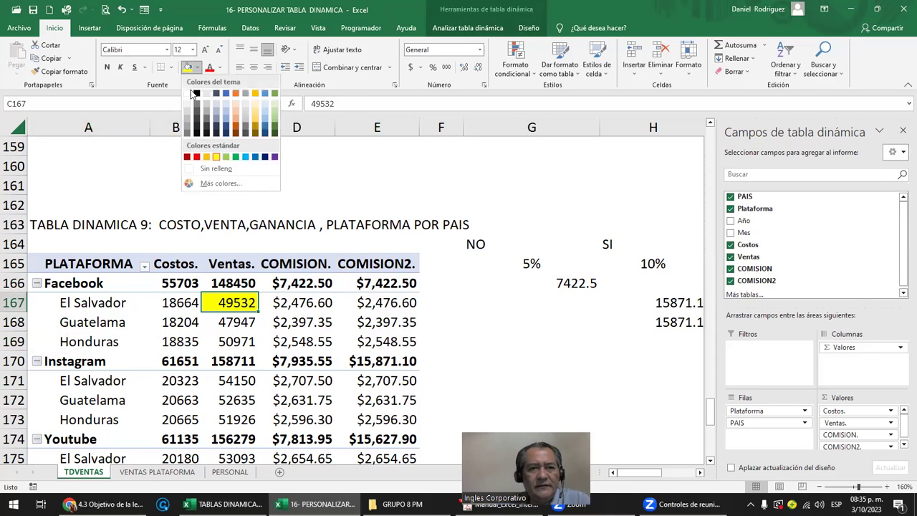
pyautogui.click(192, 93)
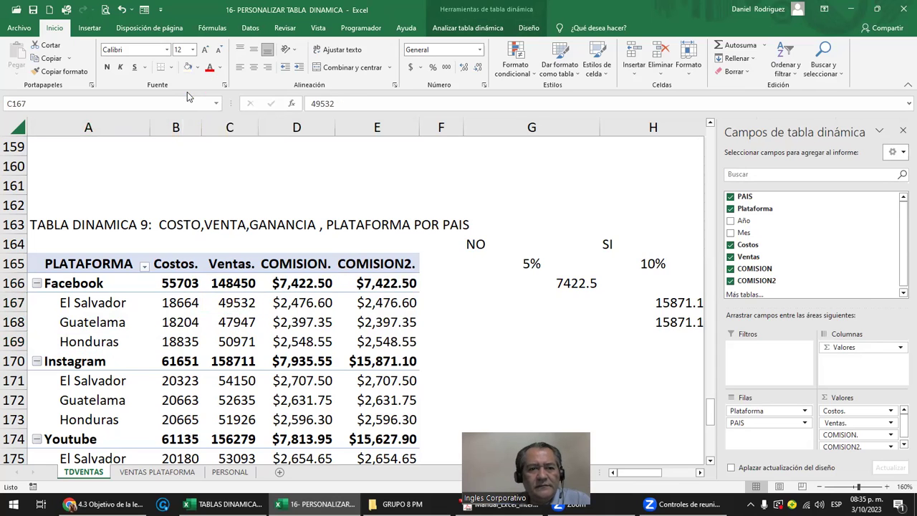
pyautogui.click(376, 284)
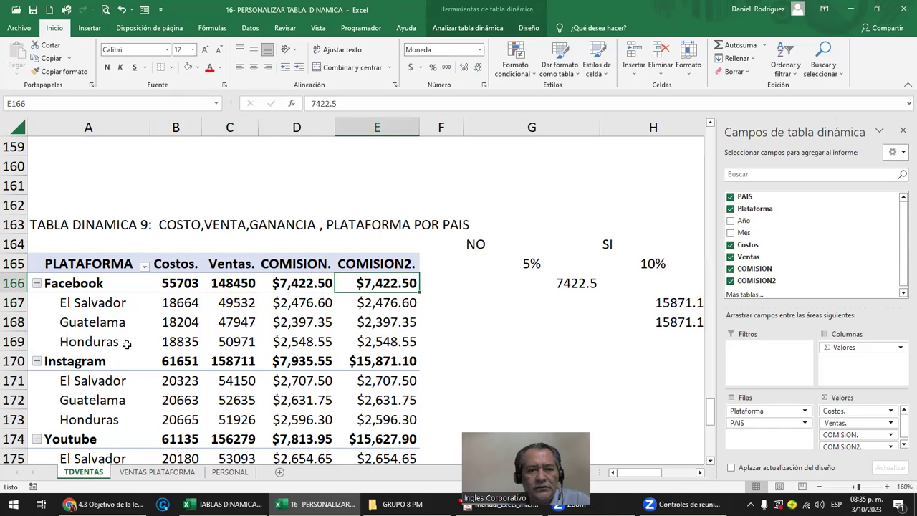
pyautogui.moveTo(183, 342); pyautogui.dragTo(182, 324)
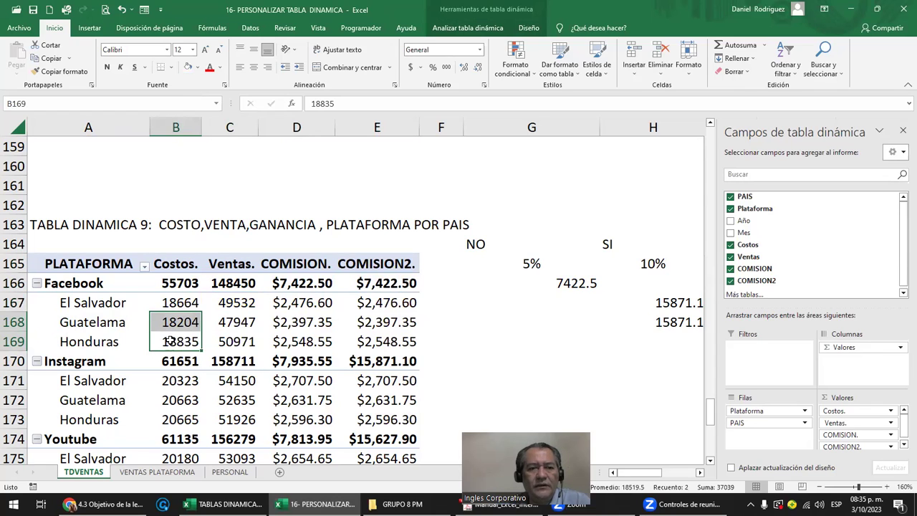
pyautogui.moveTo(170, 341); pyautogui.dragTo(180, 324)
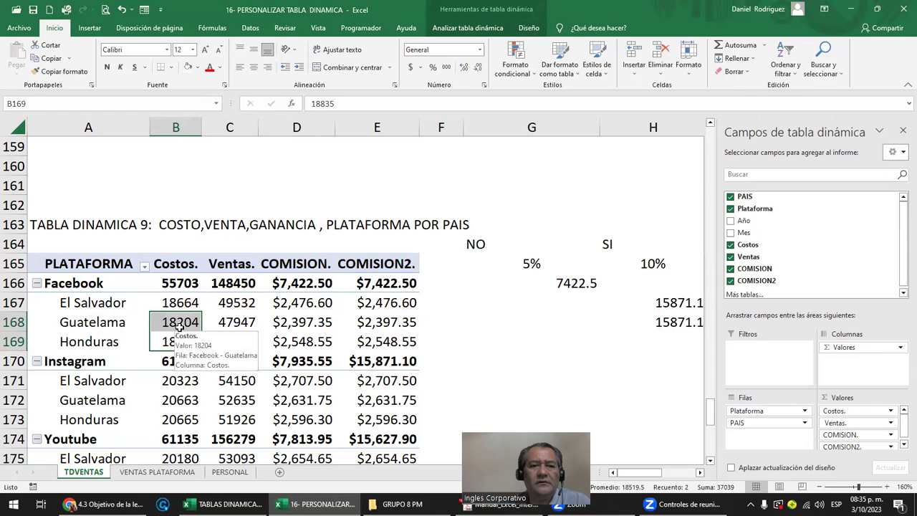
pyautogui.click(80, 346)
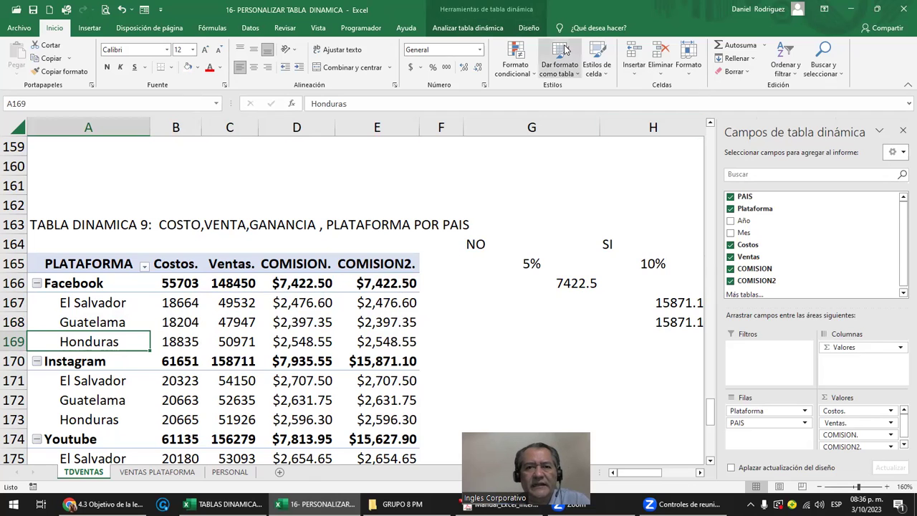
pyautogui.moveTo(389, 263)
pyautogui.mouseDown()
pyautogui.moveTo(399, 381)
pyautogui.moveTo(391, 419)
pyautogui.mouseUp()
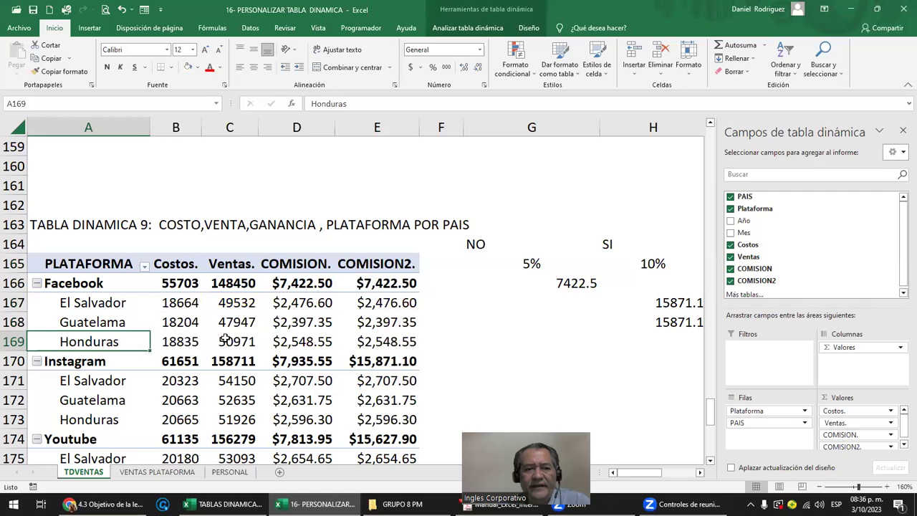
pyautogui.moveTo(76, 345); pyautogui.dragTo(390, 342)
pyautogui.click(490, 335)
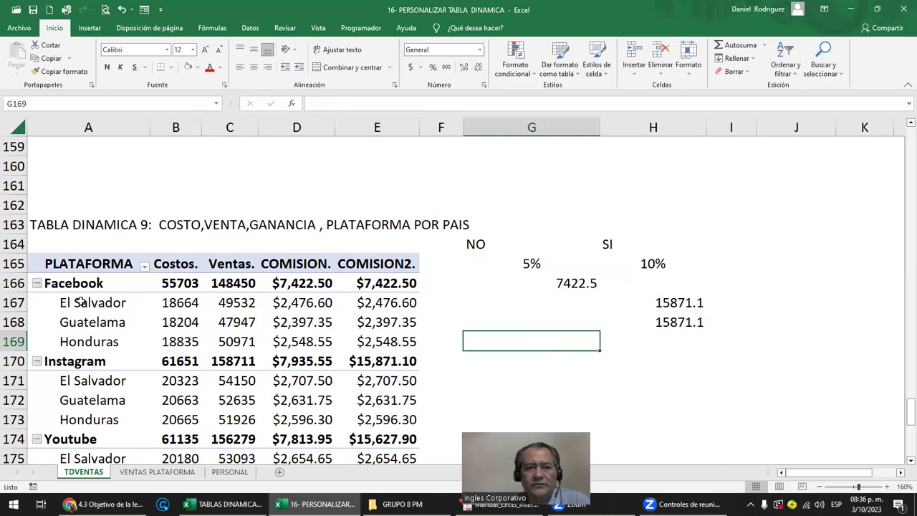
pyautogui.click(81, 301)
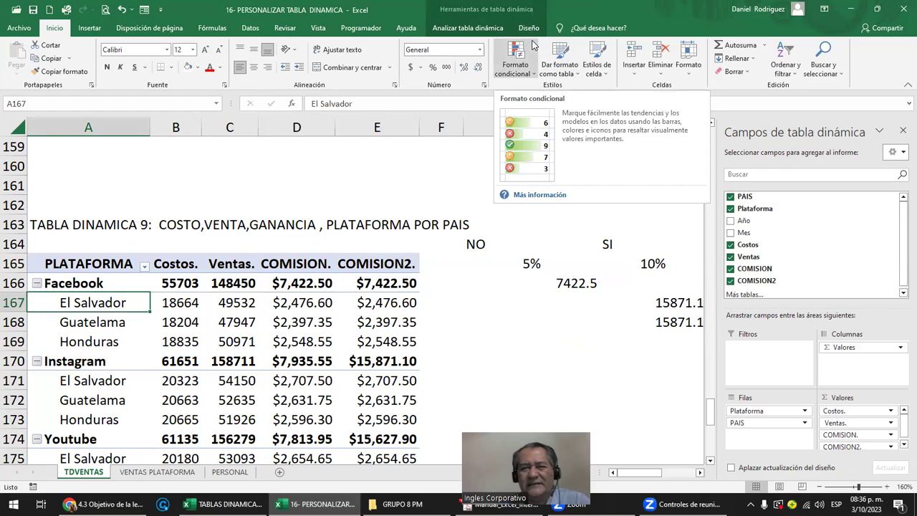
pyautogui.click(593, 320)
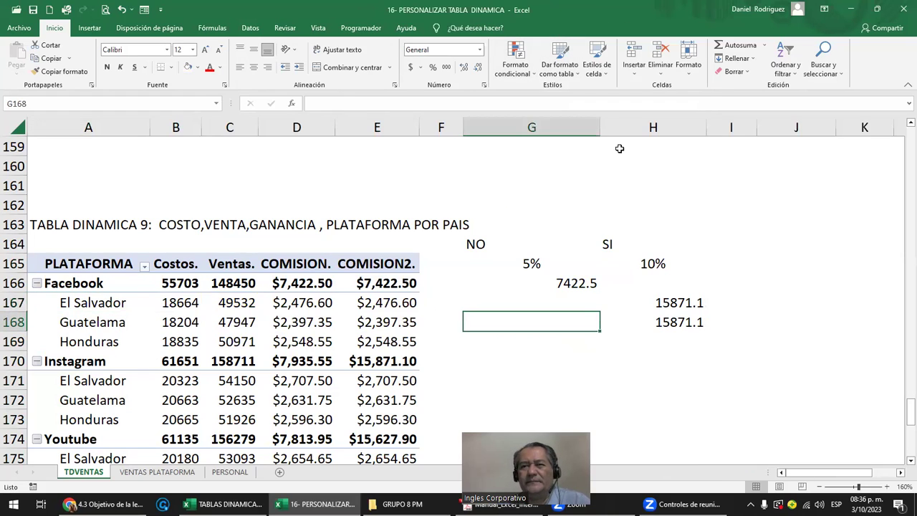
pyautogui.click(188, 303)
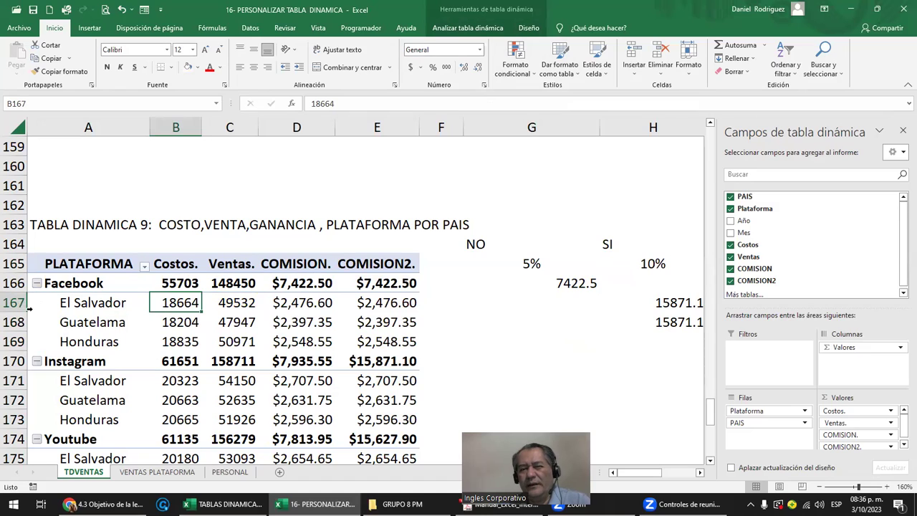
pyautogui.moveTo(73, 305); pyautogui.dragTo(79, 333)
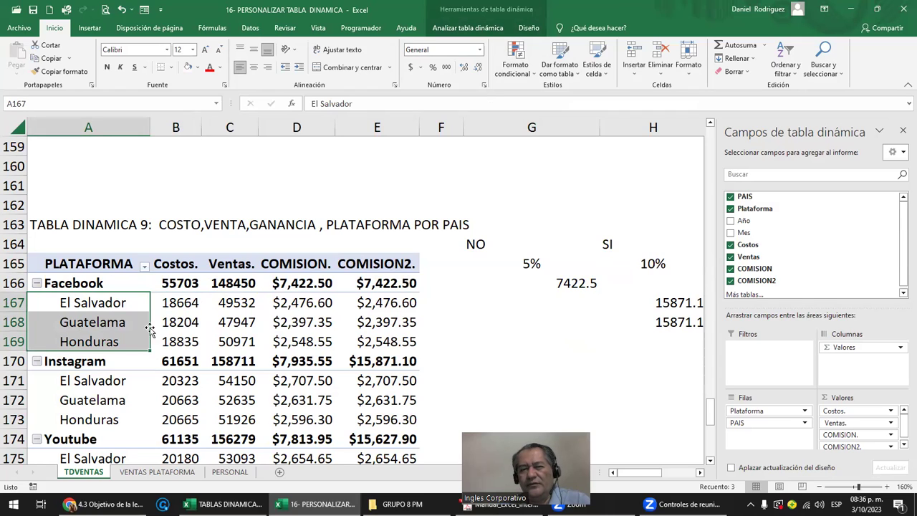
pyautogui.moveTo(175, 323); pyautogui.dragTo(177, 334)
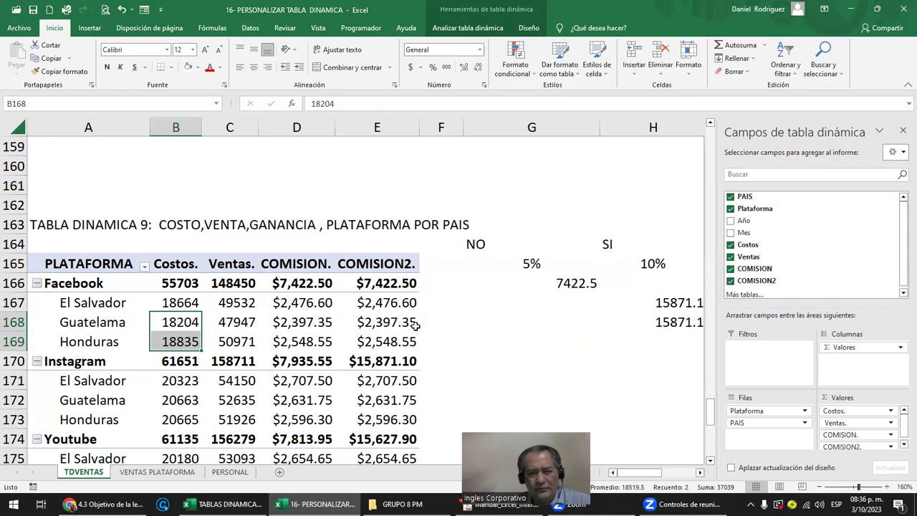
pyautogui.click(474, 316)
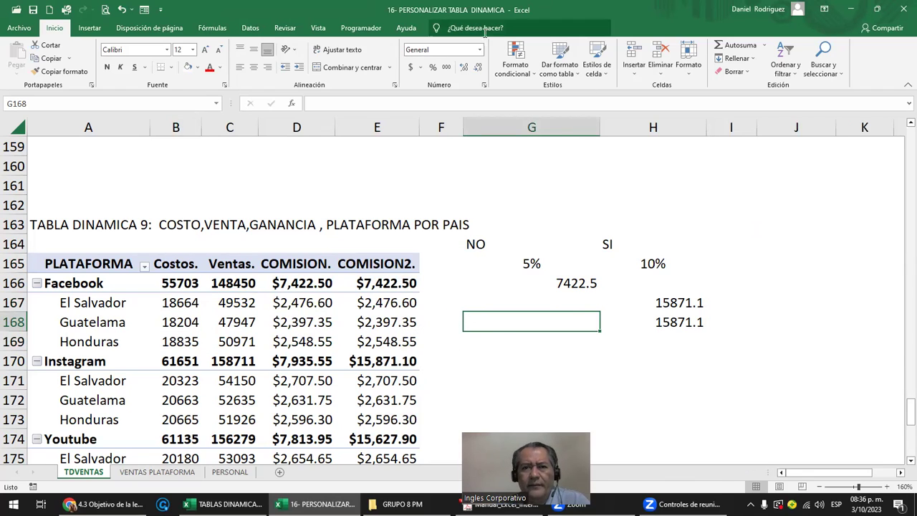
pyautogui.click(296, 322)
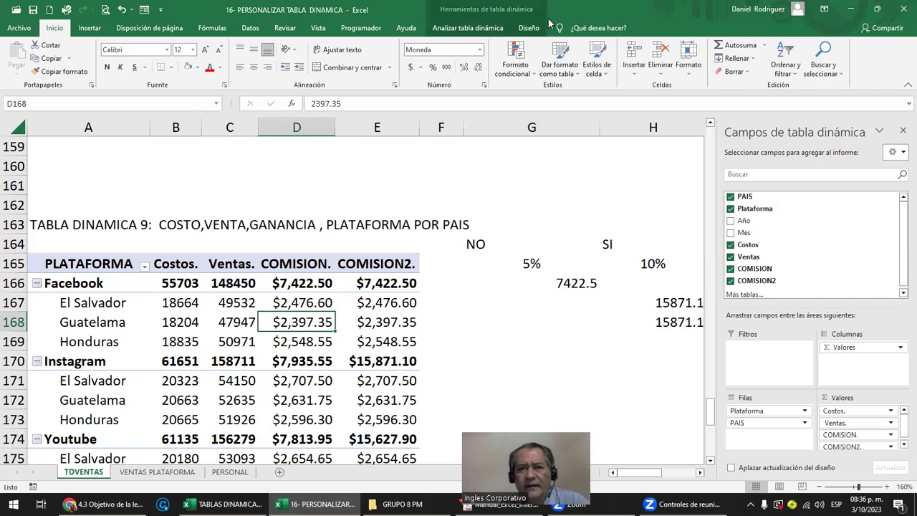
pyautogui.click(467, 27)
pyautogui.click(714, 46)
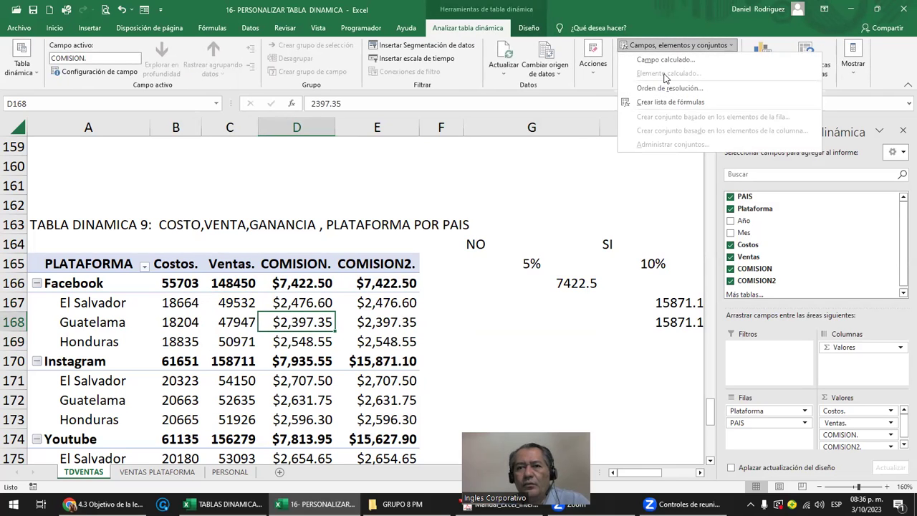
pyautogui.click(100, 305)
pyautogui.click(92, 282)
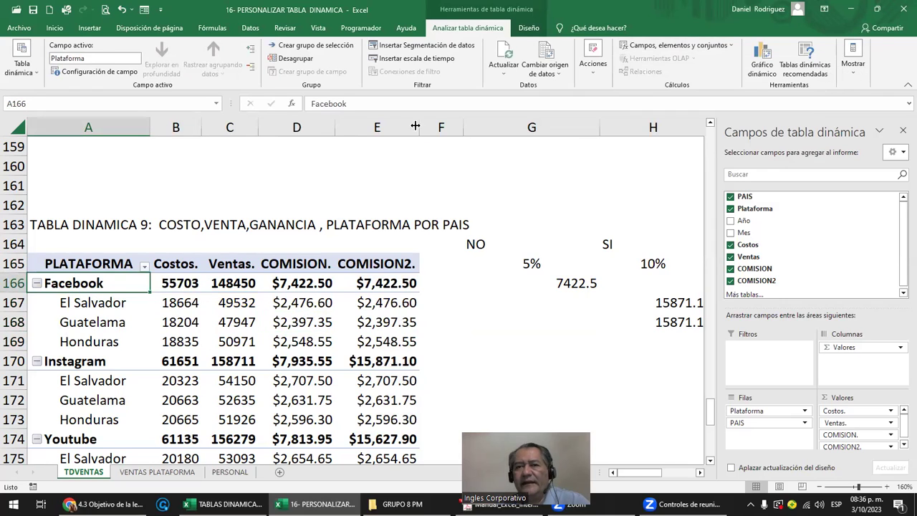
pyautogui.click(655, 46)
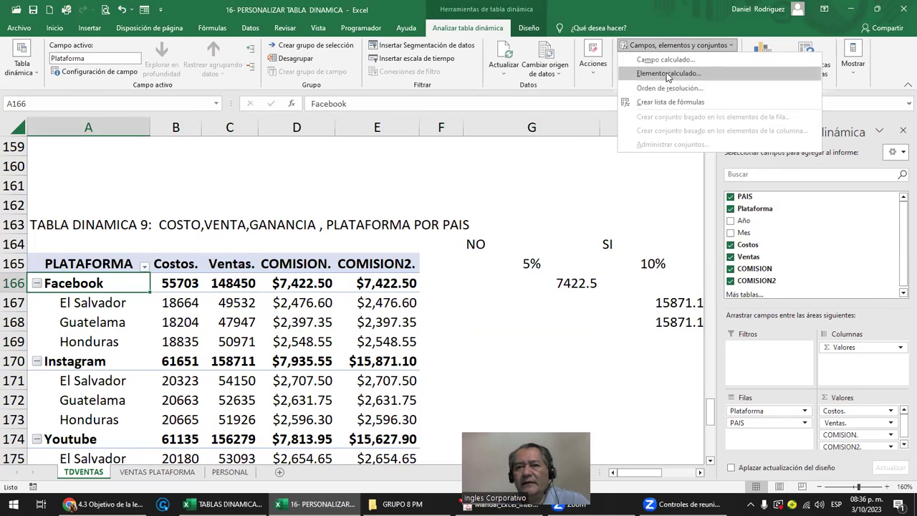
pyautogui.click(667, 74)
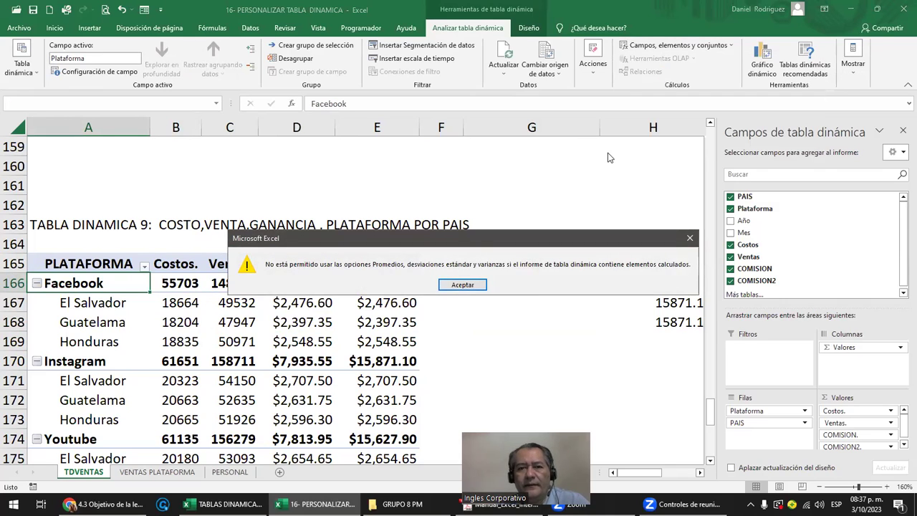
pyautogui.click(461, 286)
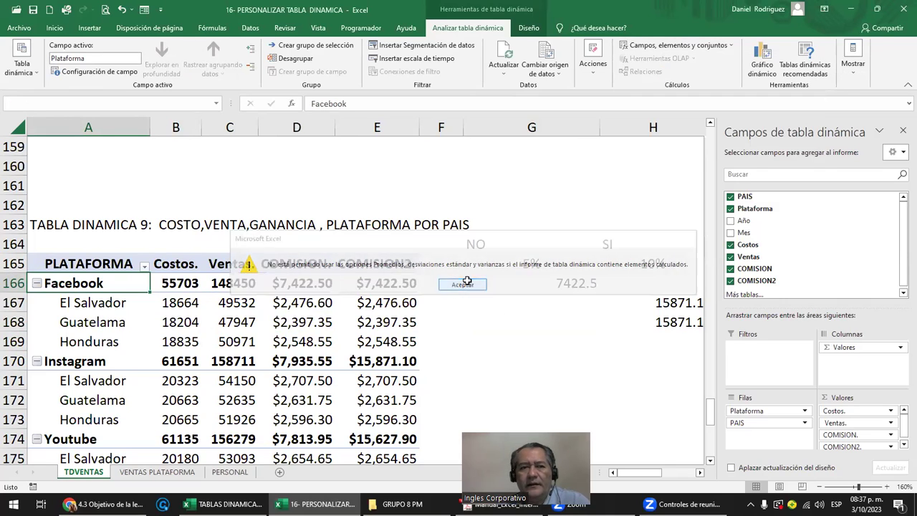
pyautogui.click(686, 45)
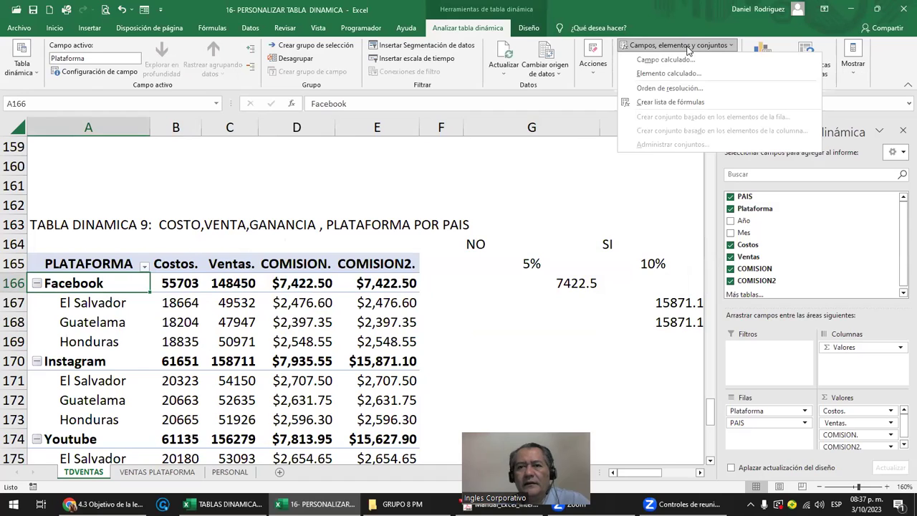
pyautogui.click(655, 75)
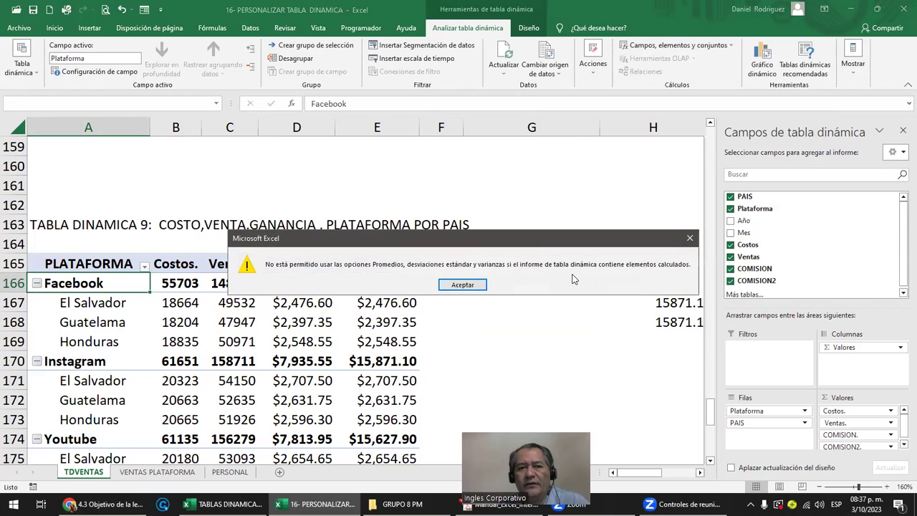
pyautogui.press('Return')
pyautogui.click(111, 263)
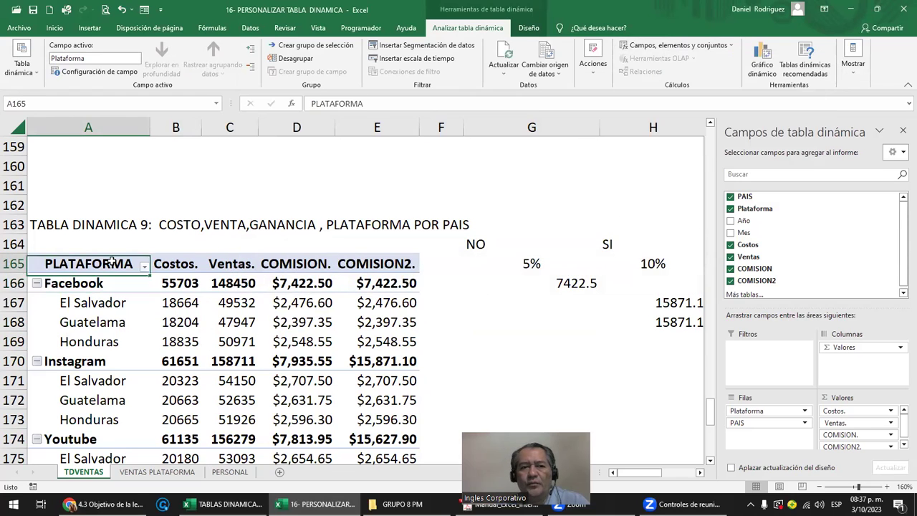
pyautogui.moveTo(86, 304); pyautogui.dragTo(88, 341)
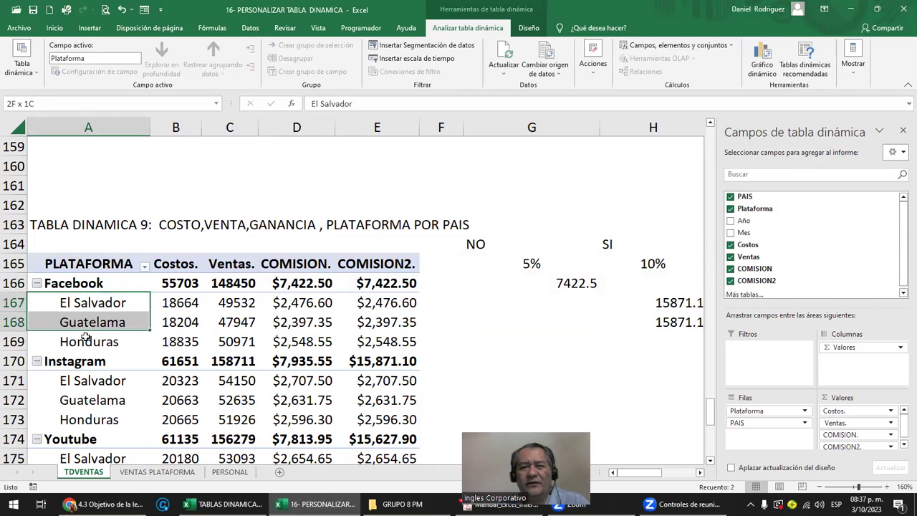
pyautogui.click(692, 44)
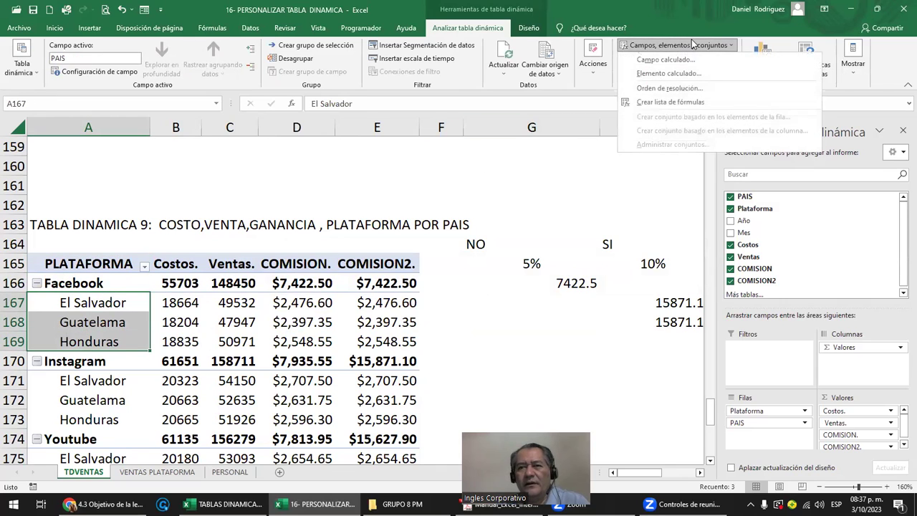
pyautogui.click(666, 73)
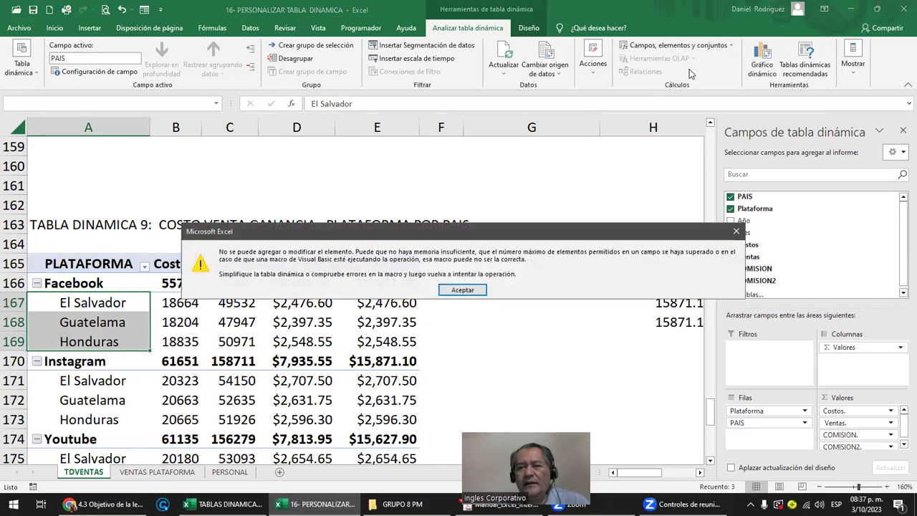
pyautogui.press('Return')
pyautogui.click(464, 304)
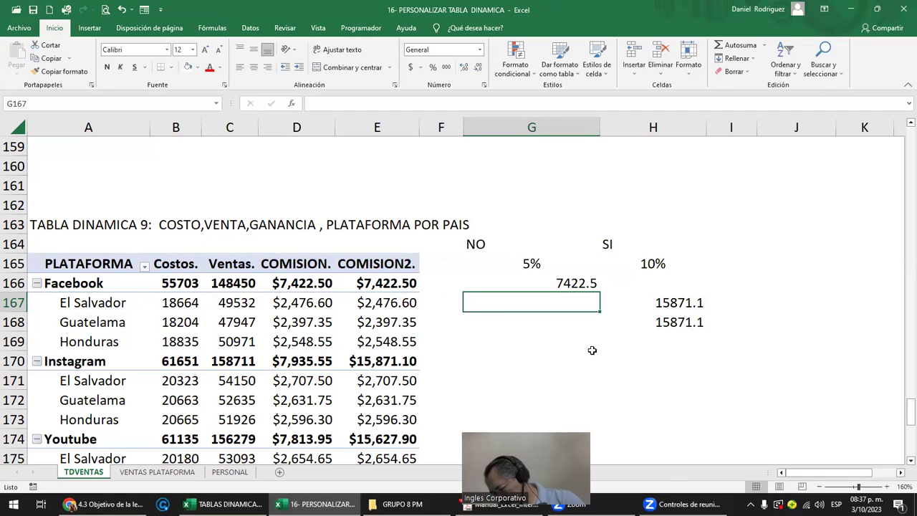
# Type CUENTA in M165 with CAJA below it in M166
pyautogui.click(767, 356)
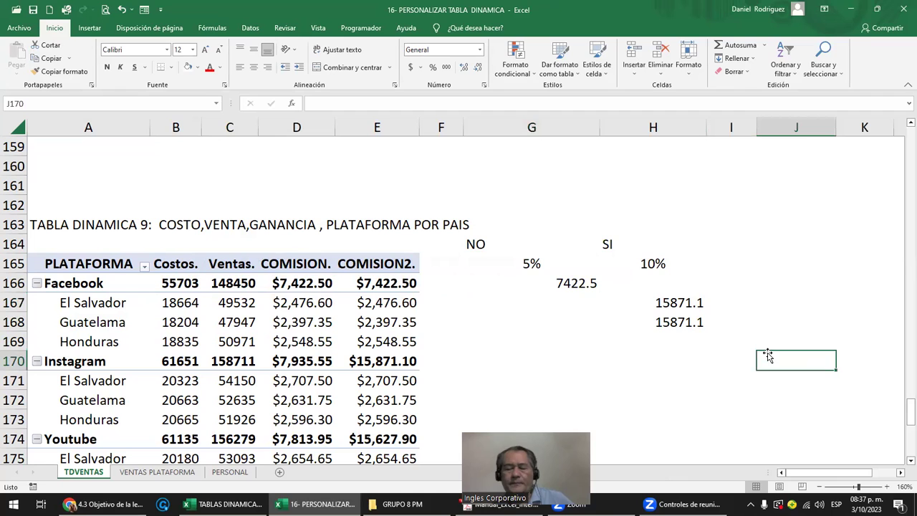
pyautogui.press('Up')
pyautogui.press('Up')
pyautogui.press('Up')
pyautogui.press('Right')
pyautogui.press('Right')
pyautogui.press('Right')
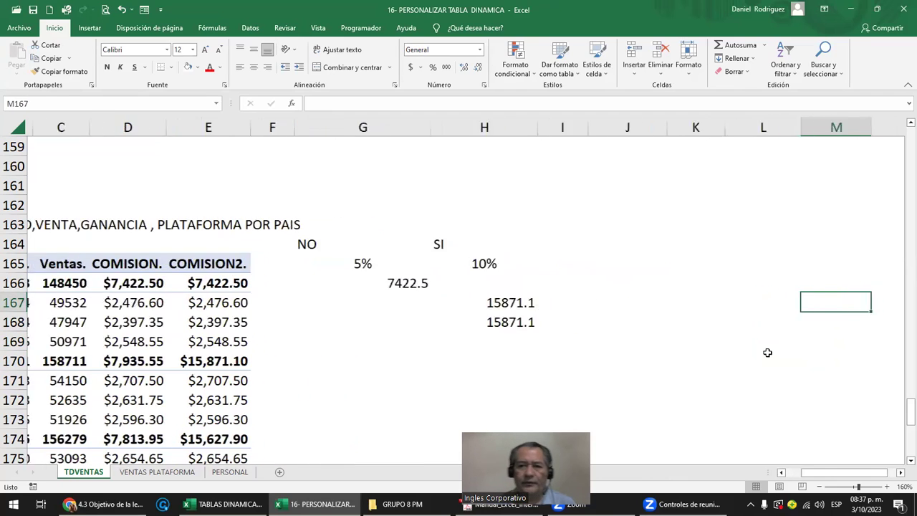
pyautogui.press('Right')
pyautogui.press('Right')
pyautogui.press('Right')
pyautogui.press('Left')
pyautogui.press('Left')
pyautogui.press('Left')
pyautogui.press('Up')
pyautogui.press('Up')
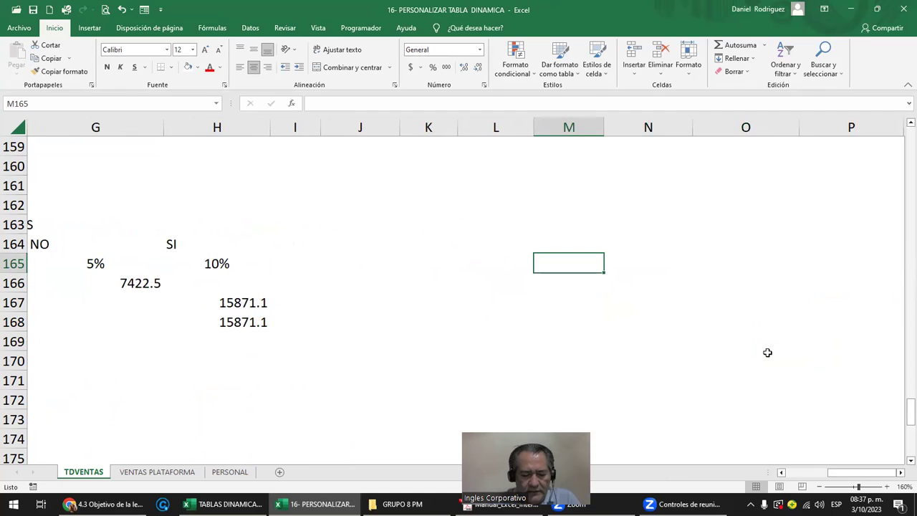
pyautogui.write('CUENTA')
pyautogui.press('Return')
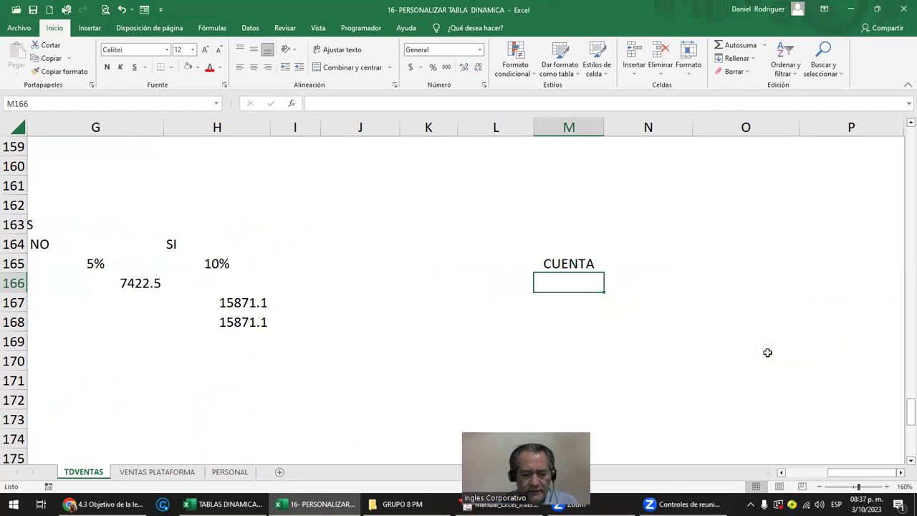
pyautogui.write('CAJA')
pyautogui.press('Return')
# Add DEBE and HABER headers in N165:O165 and INVENTARIO in M167
pyautogui.press('Up')
pyautogui.press('Up')
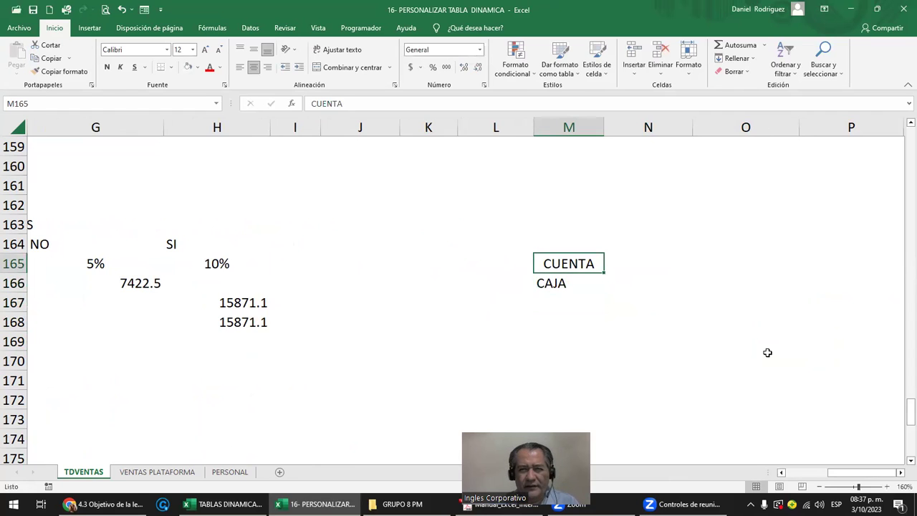
pyautogui.press('Right')
pyautogui.write('DEBE')
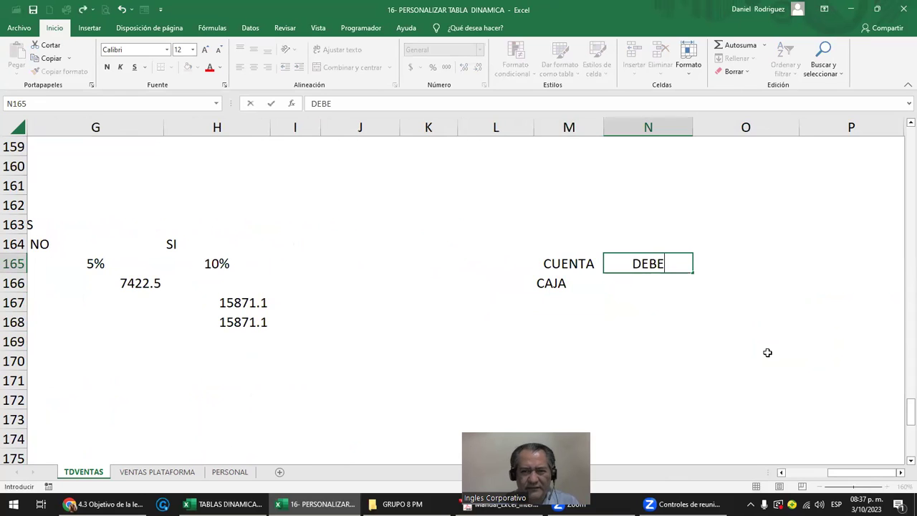
pyautogui.press('Tab')
pyautogui.write('HABER')
pyautogui.press('Return')
pyautogui.press('Left')
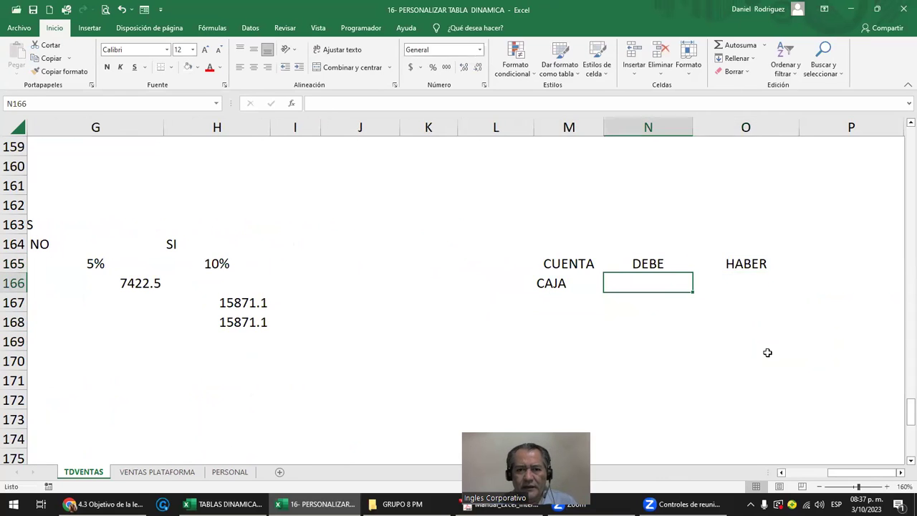
pyautogui.press('Left')
pyautogui.press('Down')
pyautogui.write('INVENTARIO')
pyautogui.press('Return')
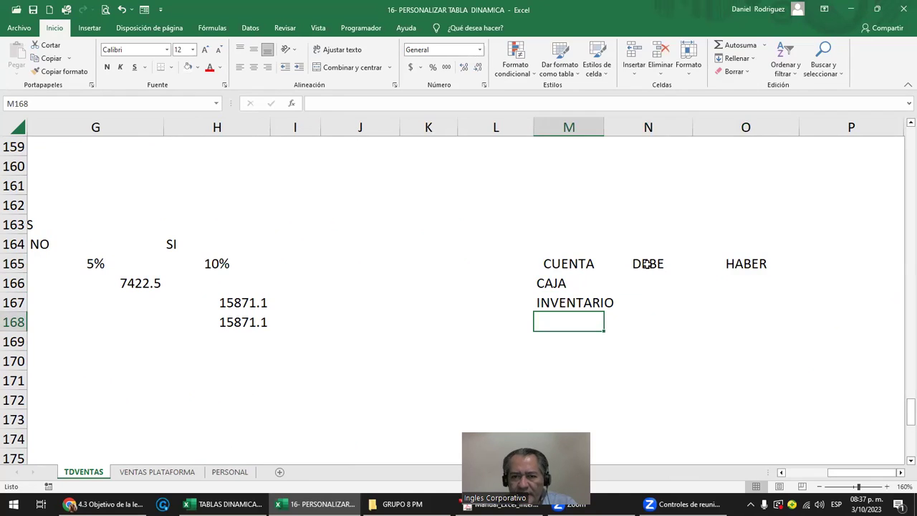
pyautogui.moveTo(647, 263); pyautogui.dragTo(745, 265)
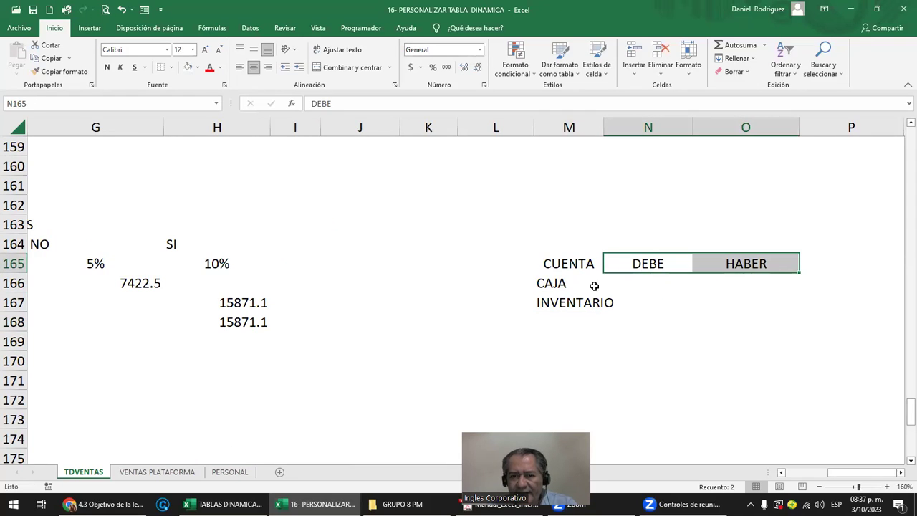
# Build a vertical block in M170:M172 reading CAJA, DEBE, HABER
pyautogui.click(580, 357)
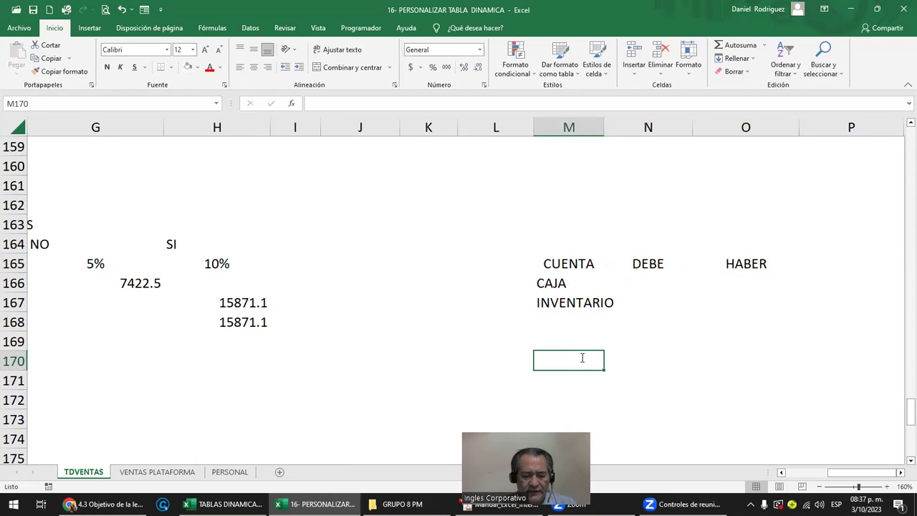
pyautogui.write('CAJA}')
pyautogui.press('BackSpace')
pyautogui.press('Return')
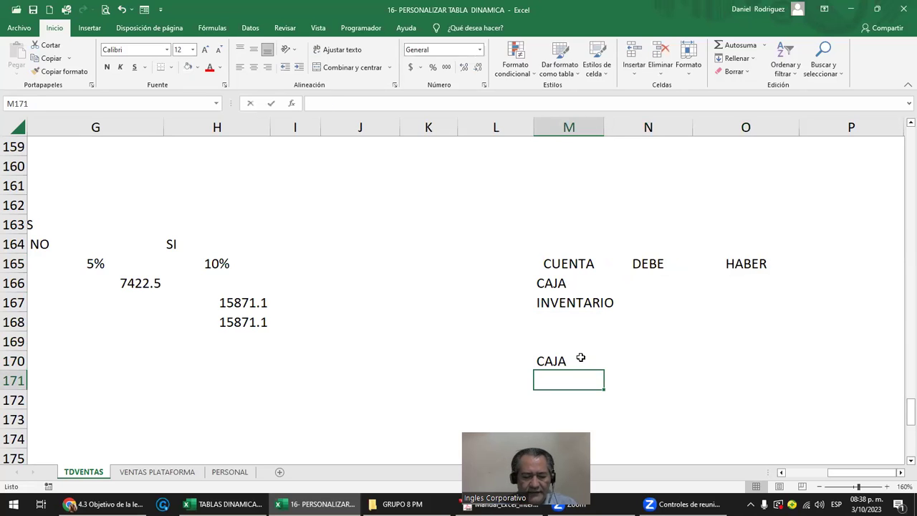
pyautogui.write('DEBE')
pyautogui.press('Return')
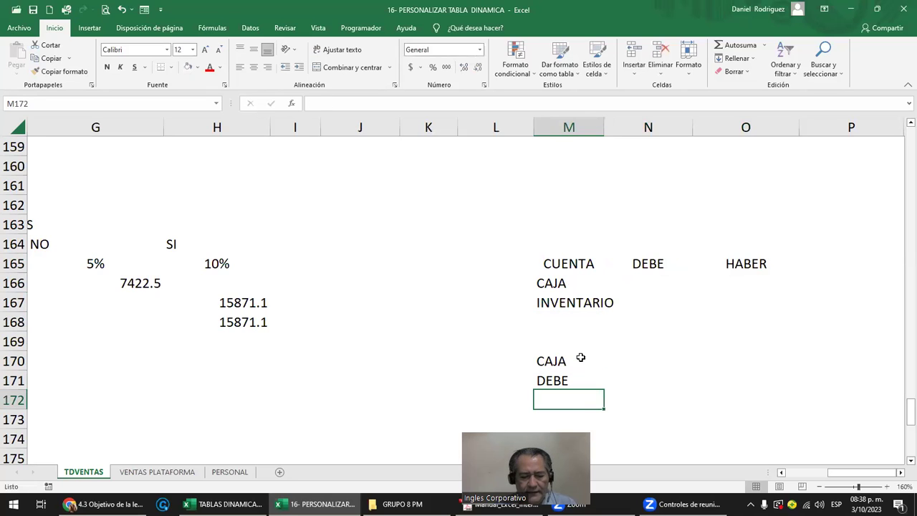
pyautogui.write('HABER')
pyautogui.press('Return')
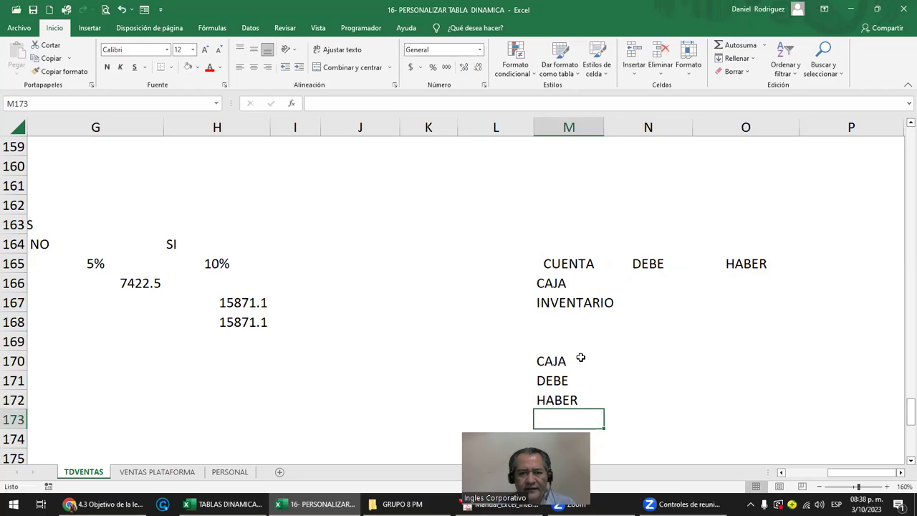
# Right-align the DEBE and HABER labels in M171:M172
pyautogui.moveTo(564, 377); pyautogui.dragTo(565, 398)
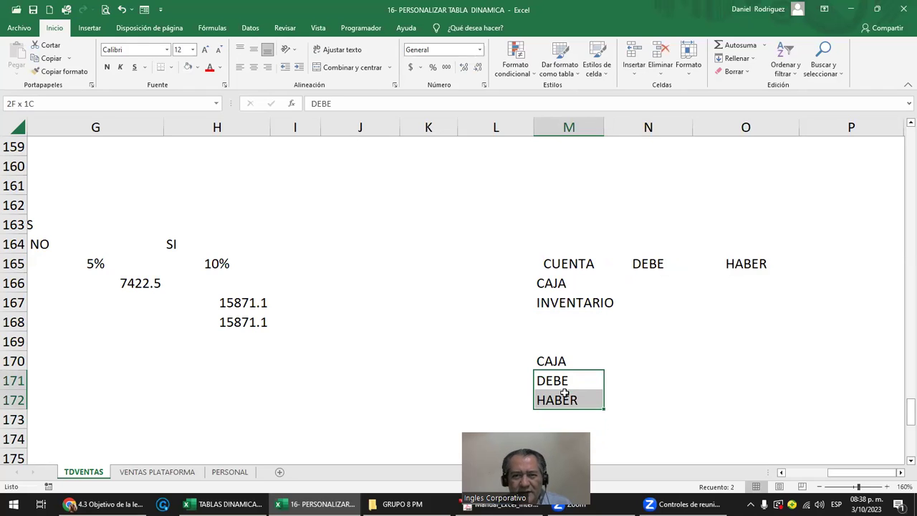
pyautogui.click(267, 66)
pyautogui.click(644, 369)
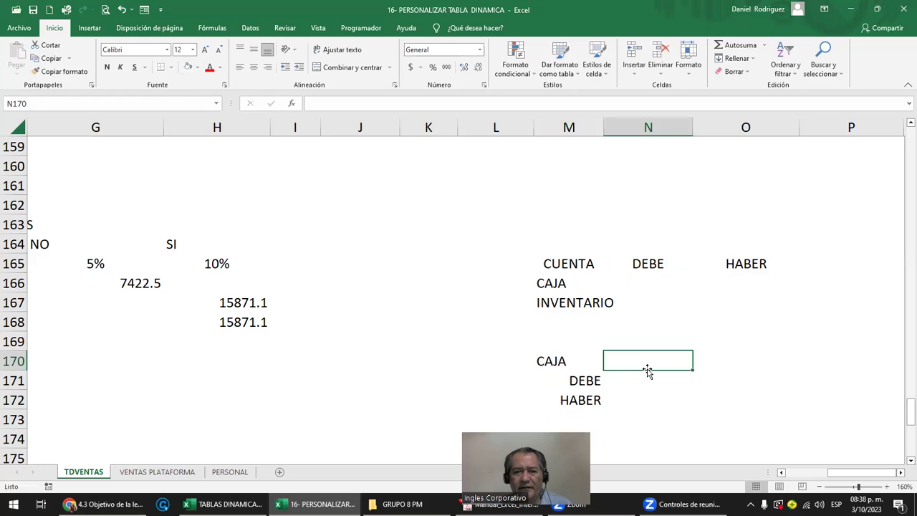
# Copy the INVENTARIO name from M167 into M174
pyautogui.scroll(-1, 644, 369)
pyautogui.click(574, 245)
pyautogui.hotkey('ctrl', 'c')
pyautogui.press('Down')
pyautogui.press('Down')
pyautogui.press('Down')
pyautogui.press('Down')
pyautogui.press('Down')
pyautogui.press('Down')
pyautogui.press('Up')
pyautogui.press('Down')
pyautogui.press('Return')
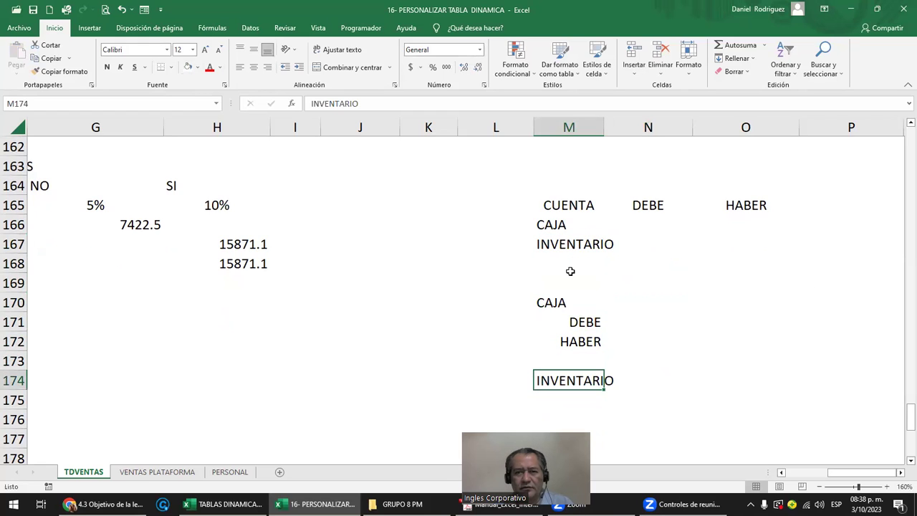
# Copy the DEBE and HABER labels into M175:M176 under INVENTARIO
pyautogui.moveTo(586, 323); pyautogui.dragTo(586, 342)
pyautogui.hotkey('ctrl', 'c')
pyautogui.press('Down')
pyautogui.press('Down')
pyautogui.press('Down')
pyautogui.press('Down')
pyautogui.press('Return')
pyautogui.press('Up')
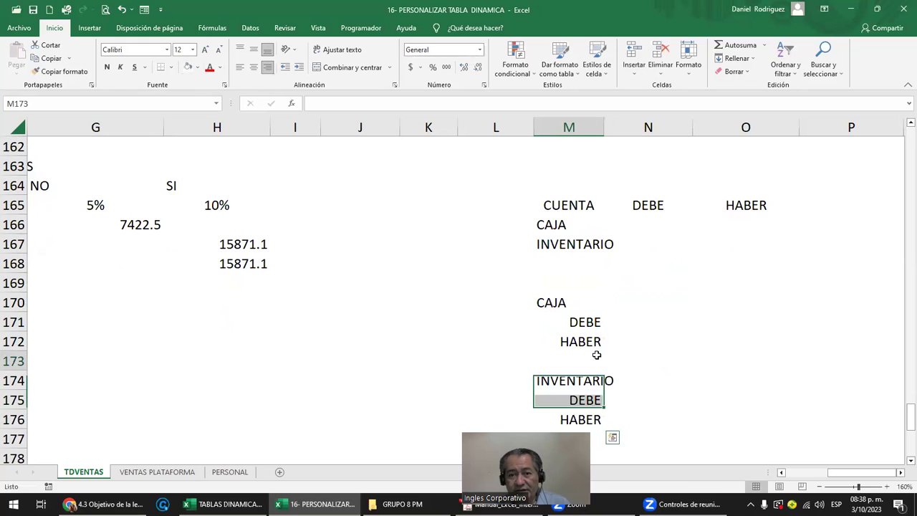
pyautogui.press('Up')
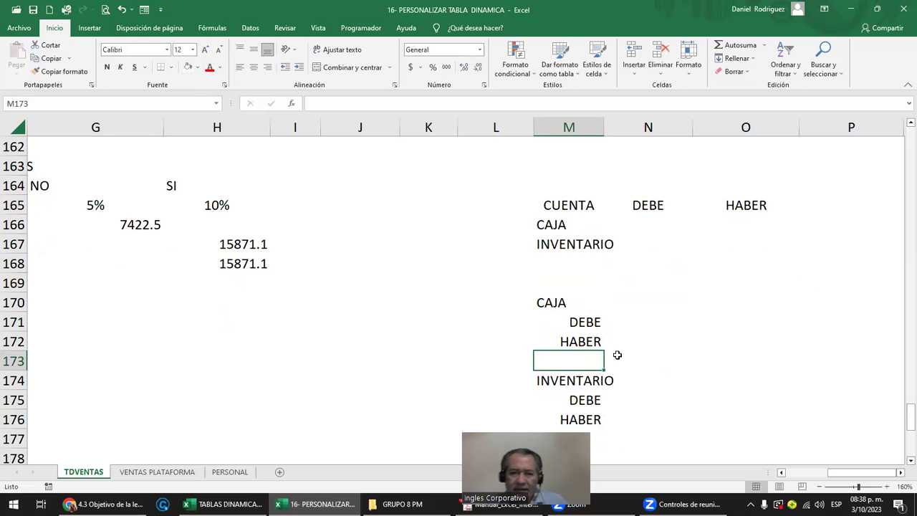
# Make the CAJA and INVENTARIO account names red
pyautogui.scroll(-1, 627, 351)
pyautogui.scroll(-1, 628, 351)
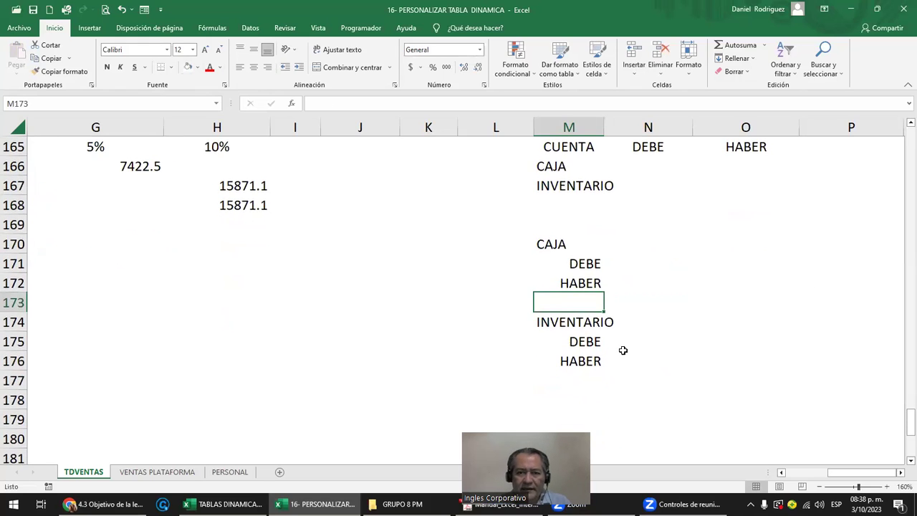
pyautogui.click(546, 244)
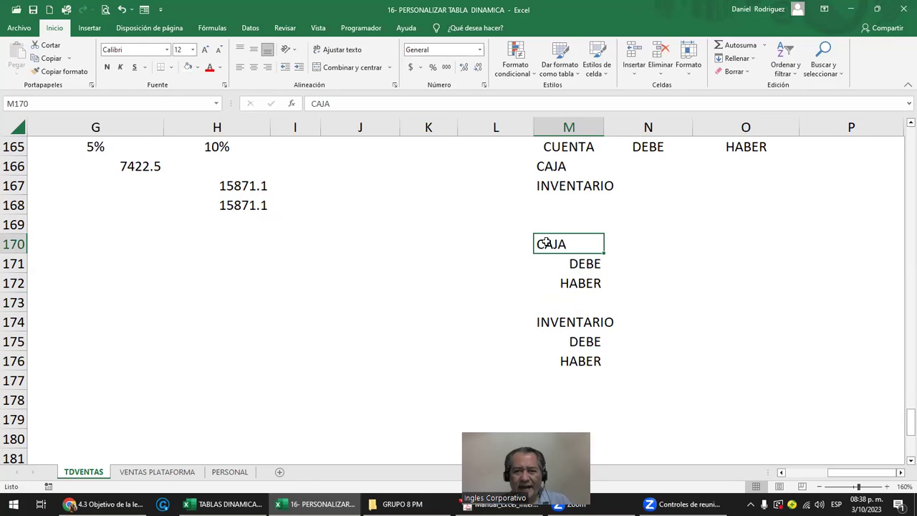
pyautogui.keyDown('ctrl'); pyautogui.click(574, 315); pyautogui.keyUp('ctrl')
pyautogui.click(209, 68)
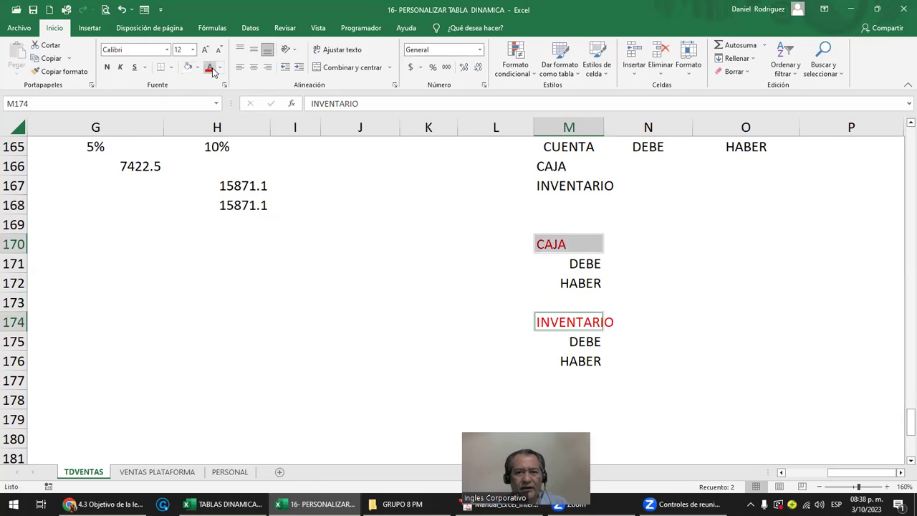
pyautogui.click(683, 289)
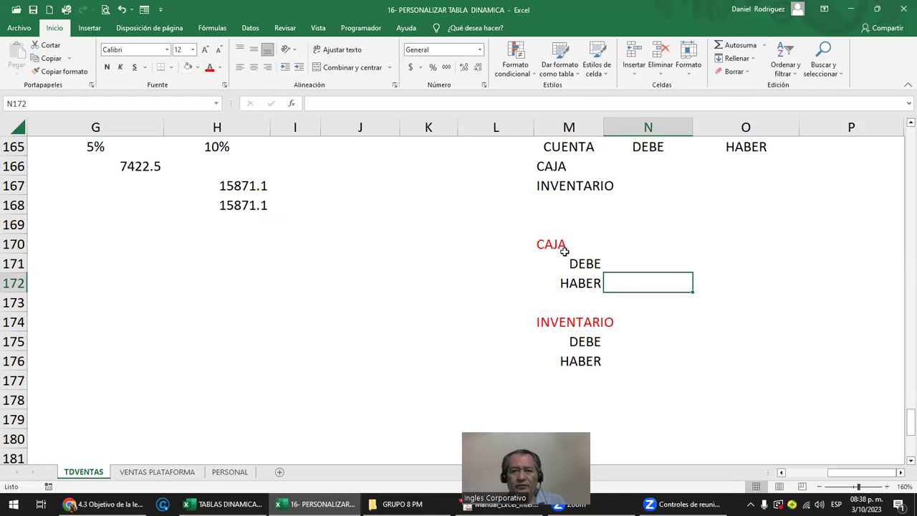
# Add a right-aligned SALDO label in M173 under CAJA's HABER row
pyautogui.moveTo(588, 263); pyautogui.dragTo(587, 290)
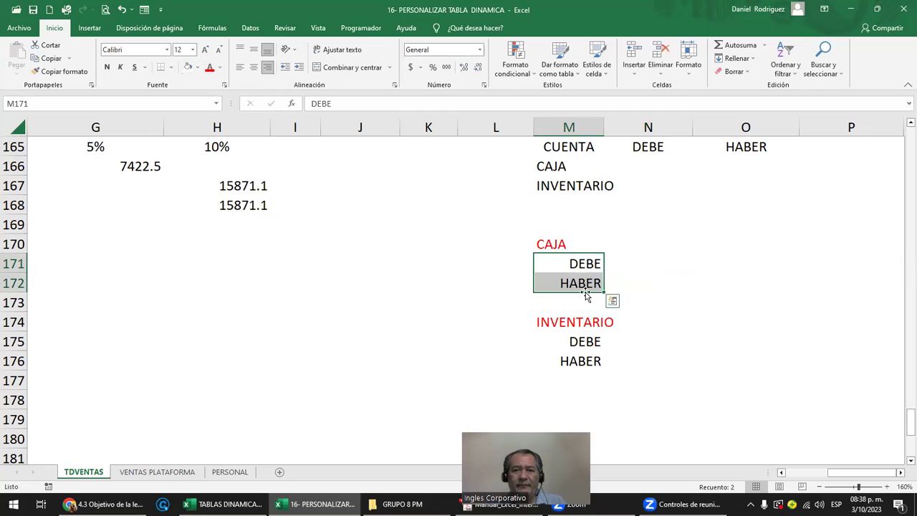
pyautogui.click(574, 302)
pyautogui.click(574, 302)
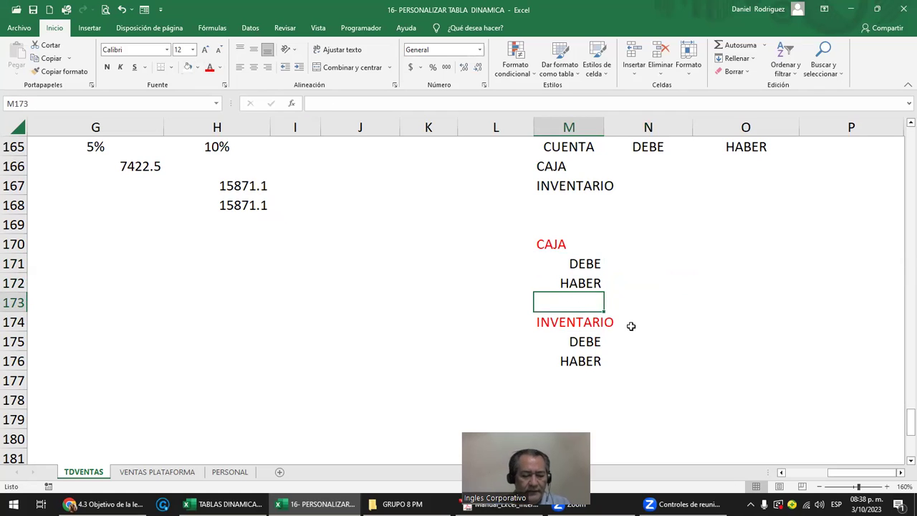
pyautogui.write('SALDO')
pyautogui.press('Return')
pyautogui.click(577, 301)
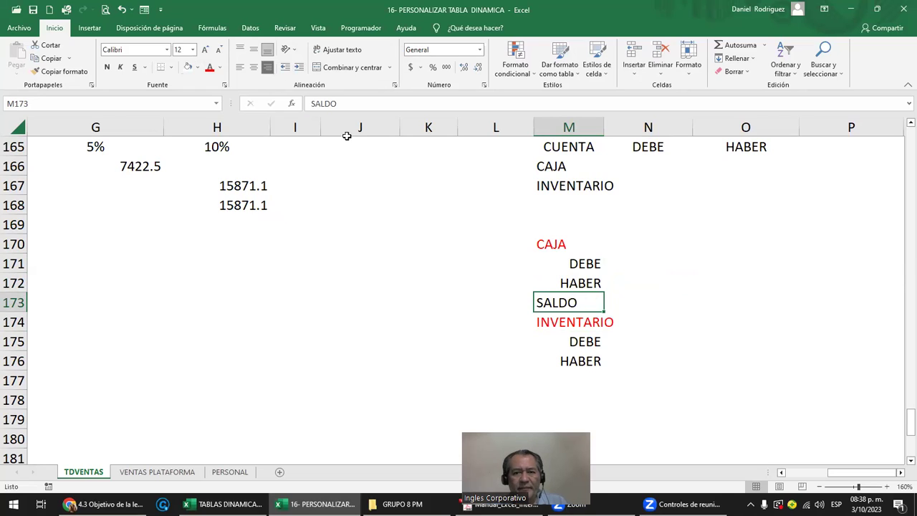
pyautogui.click(267, 67)
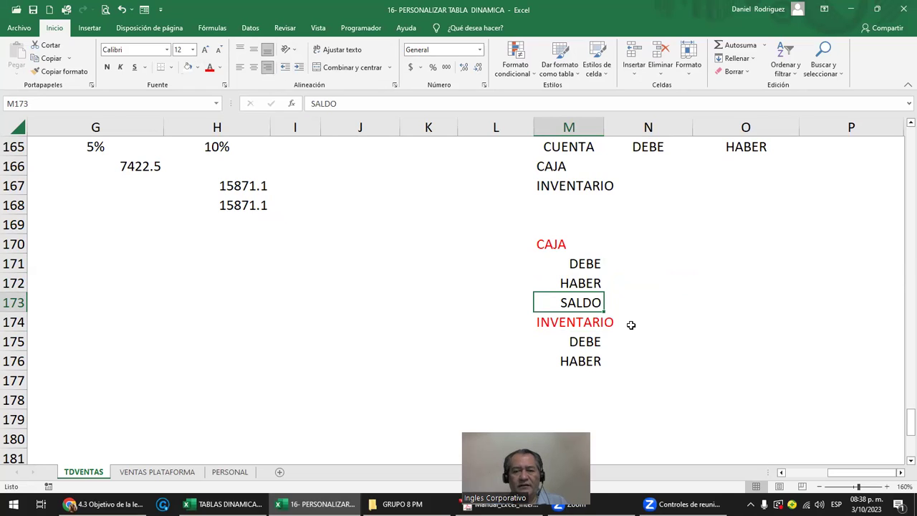
pyautogui.click(635, 262)
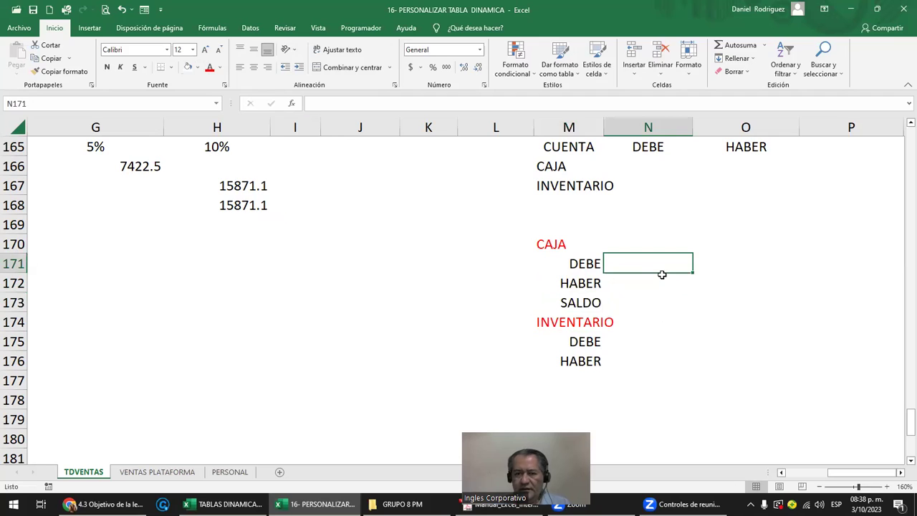
# Enter CAJA's DEBE 10 and HABER 5, with SALDO formula =N171-N172 giving 5
pyautogui.write('10')
pyautogui.press('Return')
pyautogui.write('5')
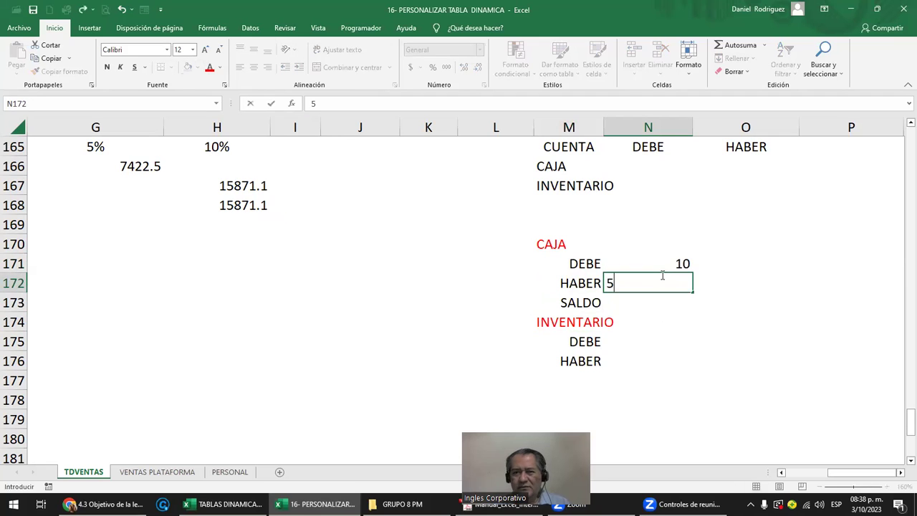
pyautogui.press('Return')
pyautogui.write('=')
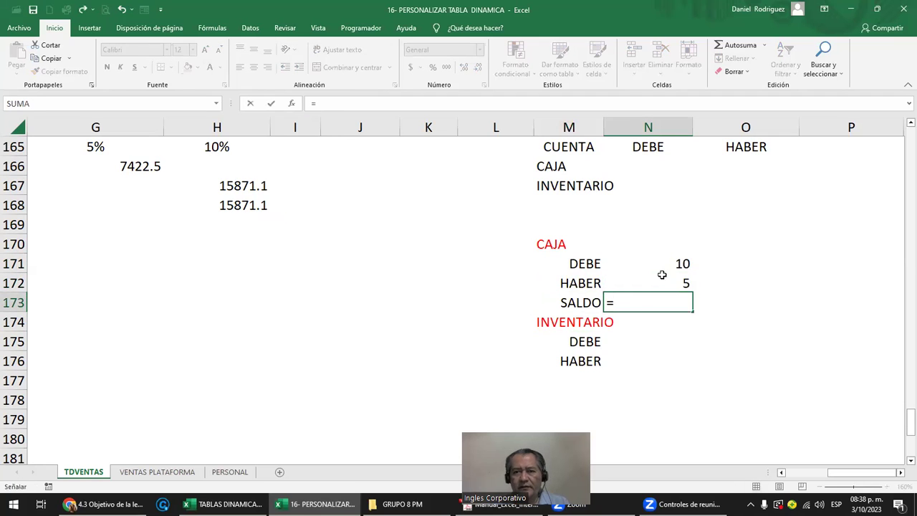
pyautogui.press('Up')
pyautogui.press('Up')
pyautogui.write('-')
pyautogui.press('Up')
pyautogui.press('Return')
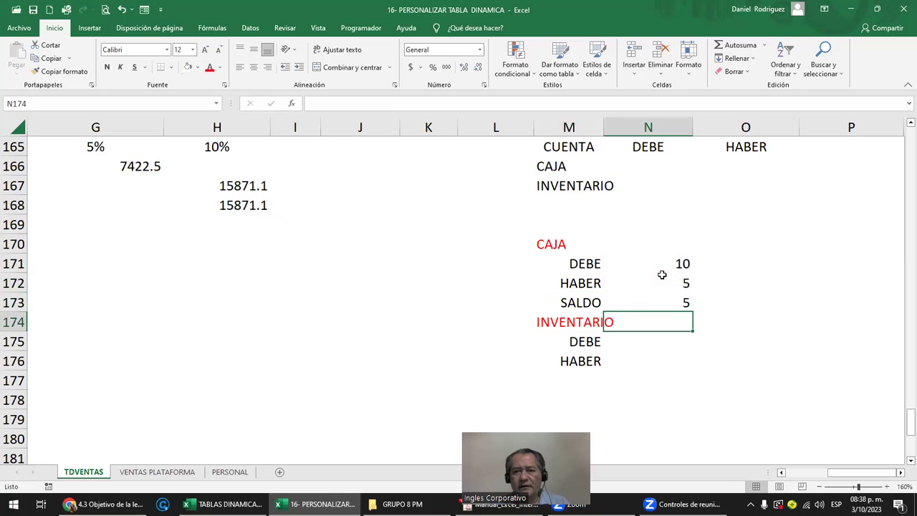
# Review the CAJA amounts and the balance formula in N173
pyautogui.moveTo(593, 301); pyautogui.dragTo(655, 301)
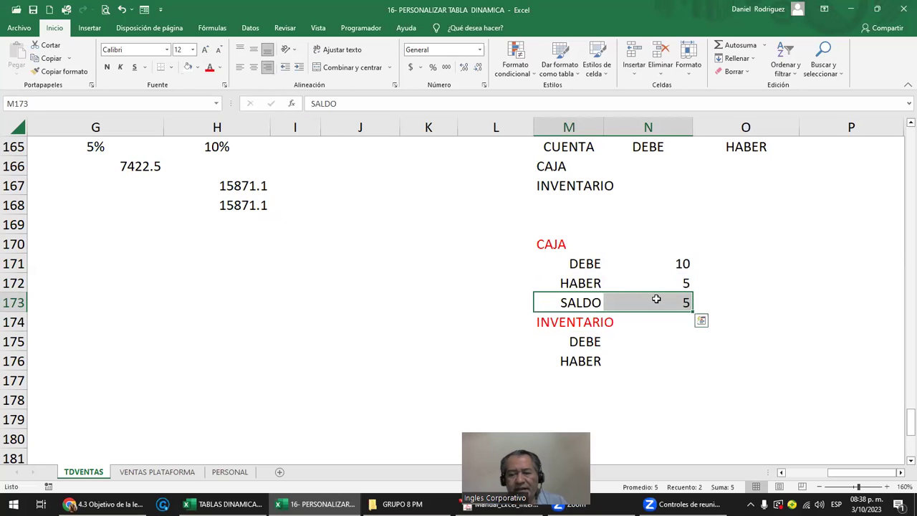
pyautogui.click(679, 303)
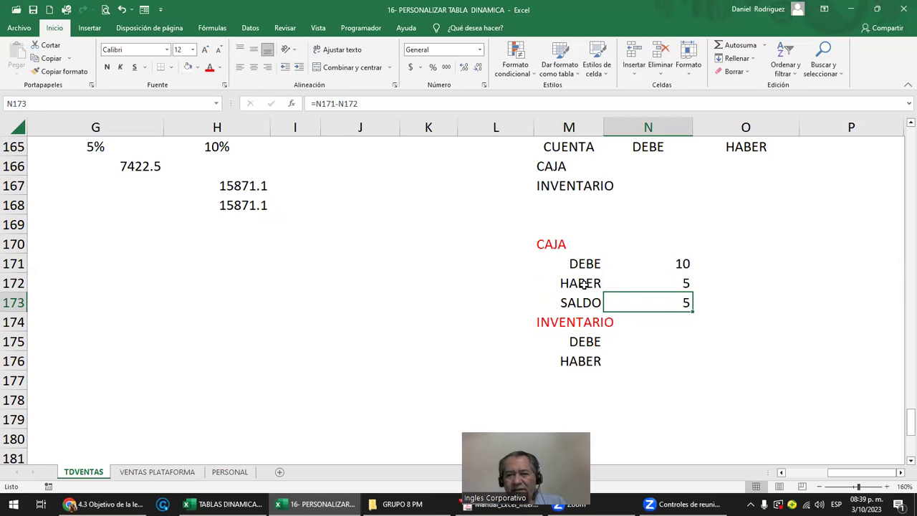
pyautogui.moveTo(583, 284); pyautogui.dragTo(651, 262)
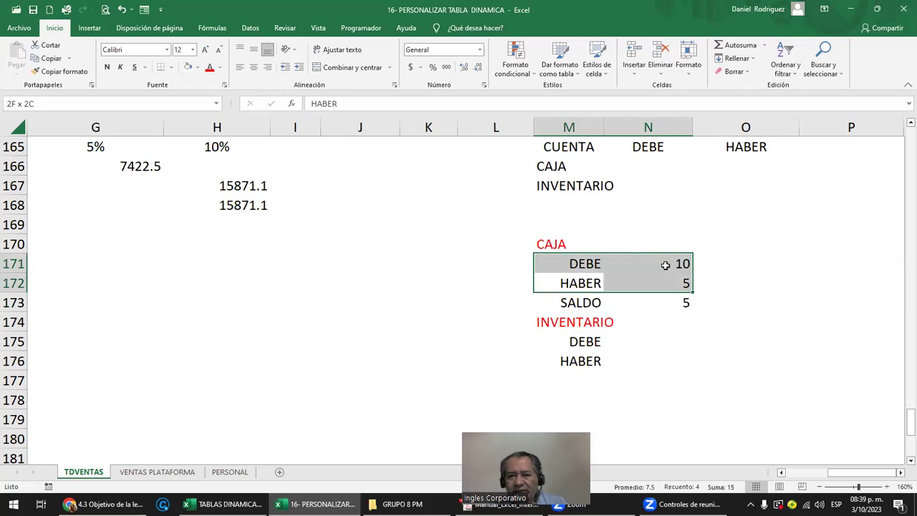
pyautogui.click(678, 304)
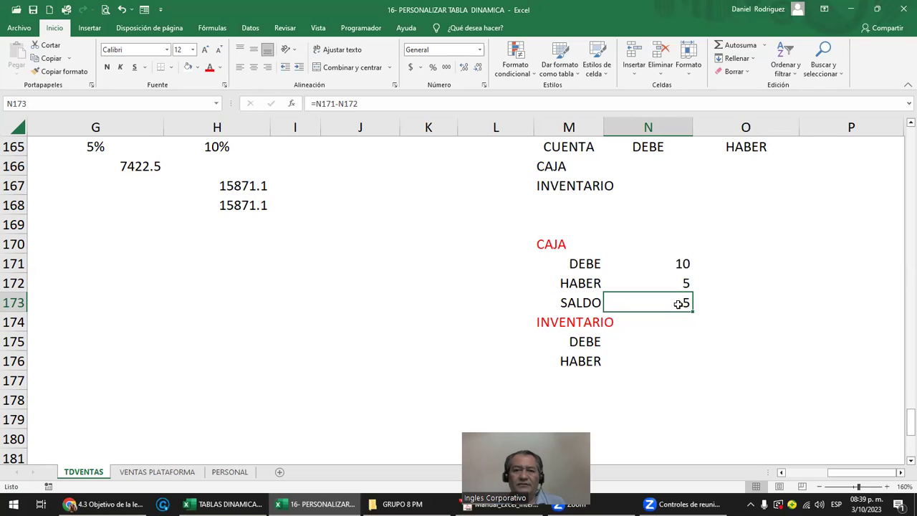
pyautogui.moveTo(538, 245); pyautogui.dragTo(656, 362)
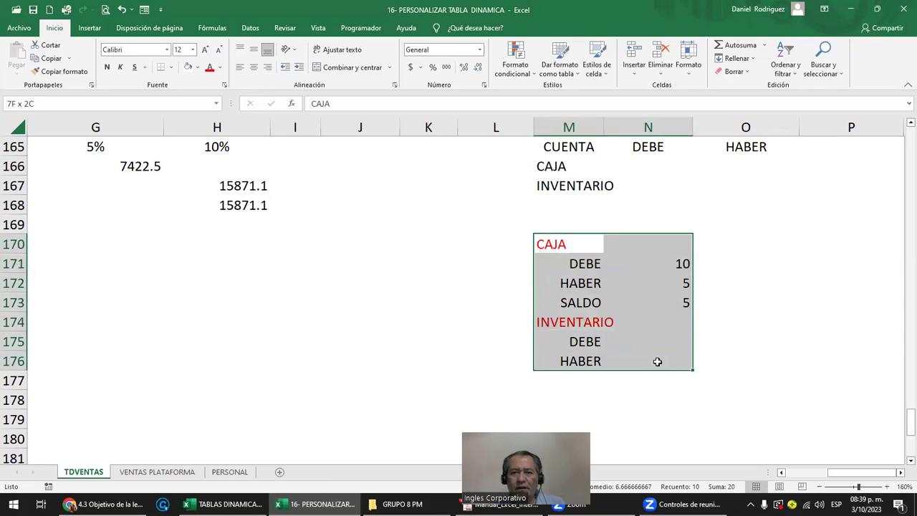
# Copy CAJA's SALDO row M173:N173 to M177 under INVENTARIO
pyautogui.click(551, 244)
pyautogui.moveTo(583, 265); pyautogui.dragTo(586, 306)
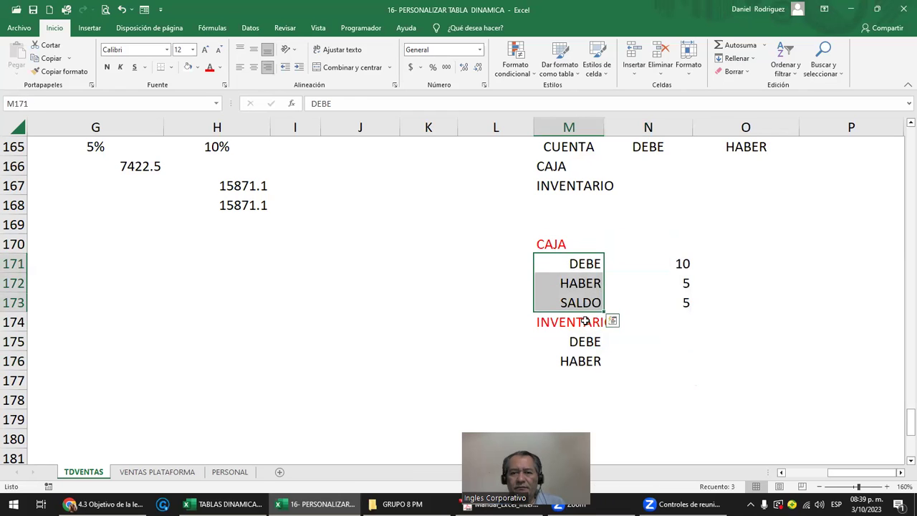
pyautogui.click(586, 322)
pyautogui.moveTo(585, 341); pyautogui.dragTo(584, 361)
pyautogui.moveTo(587, 303); pyautogui.dragTo(654, 302)
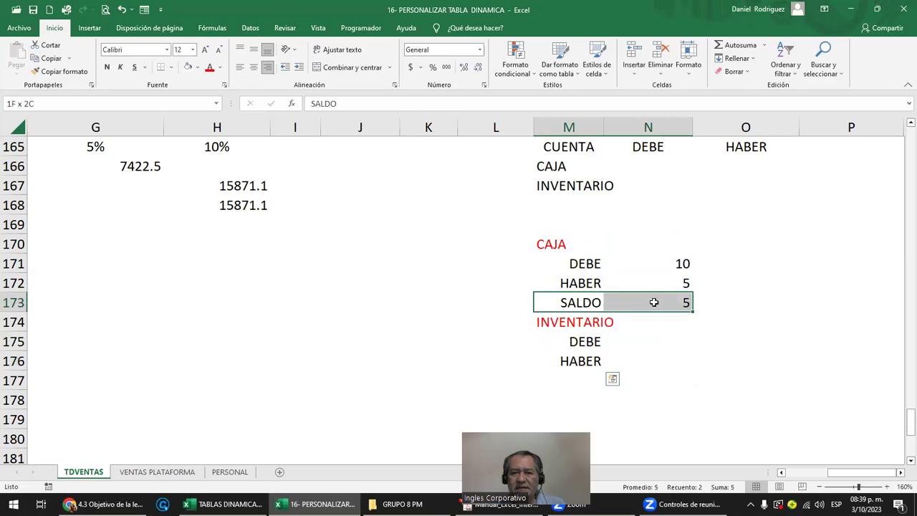
pyautogui.hotkey('ctrl', 'c')
pyautogui.click(591, 380)
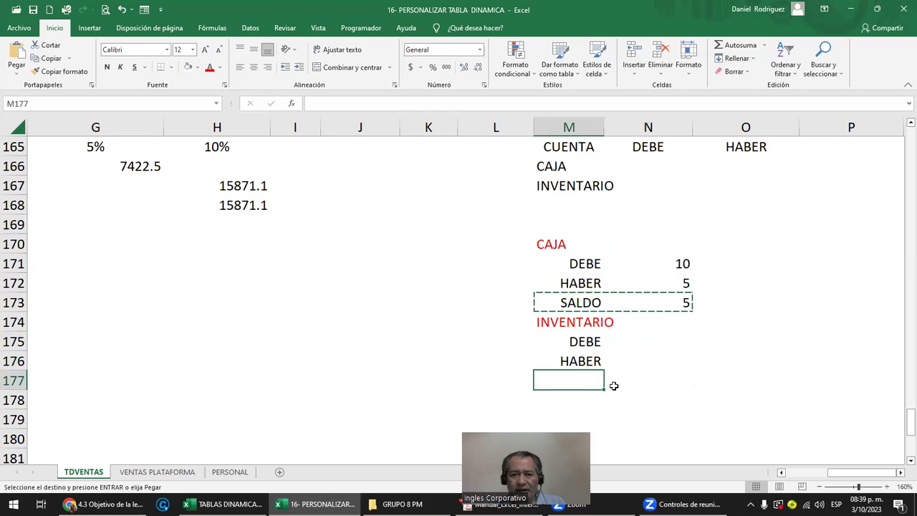
pyautogui.hotkey('ctrl', 'v')
# Enter INVENTARIO's DEBE 20 and HABER 8 so its SALDO shows 12
pyautogui.click(646, 382)
pyautogui.click(685, 342)
pyautogui.write('20')
pyautogui.press('Return')
pyautogui.write('1')
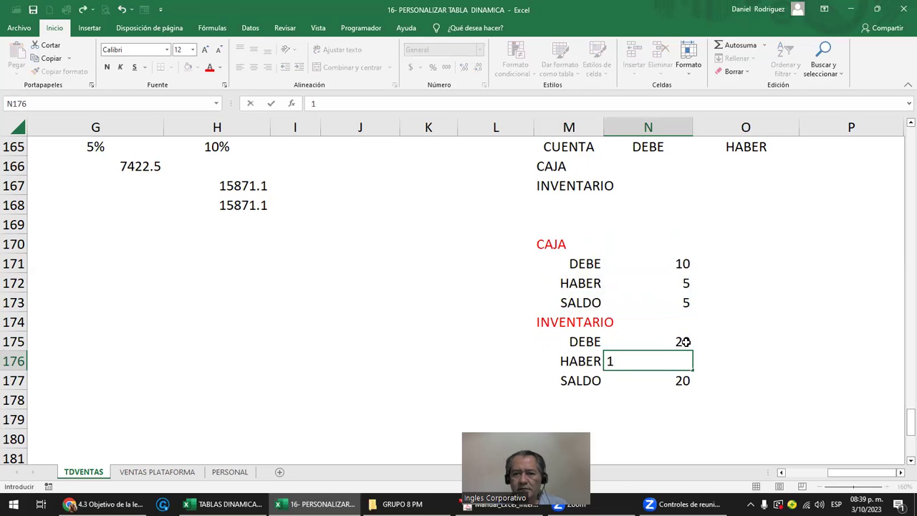
pyautogui.write('58')
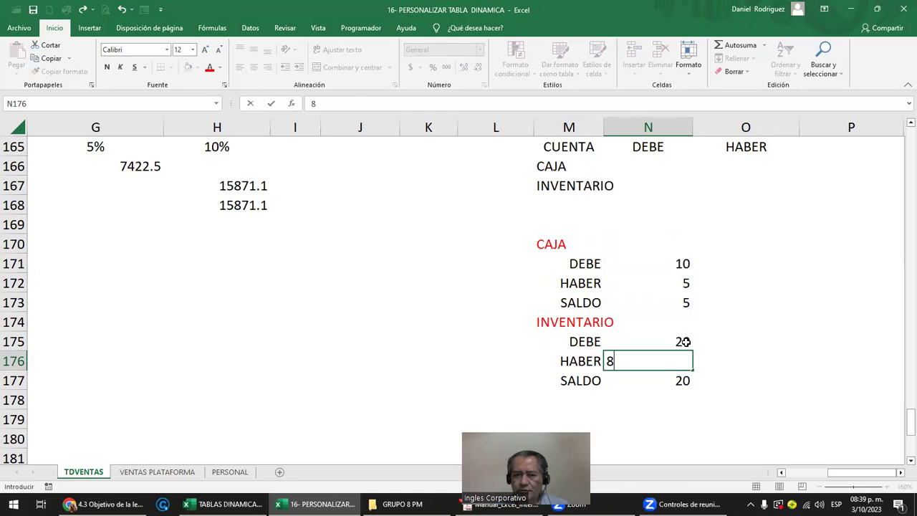
pyautogui.press('Return')
pyautogui.moveTo(602, 302); pyautogui.dragTo(665, 303)
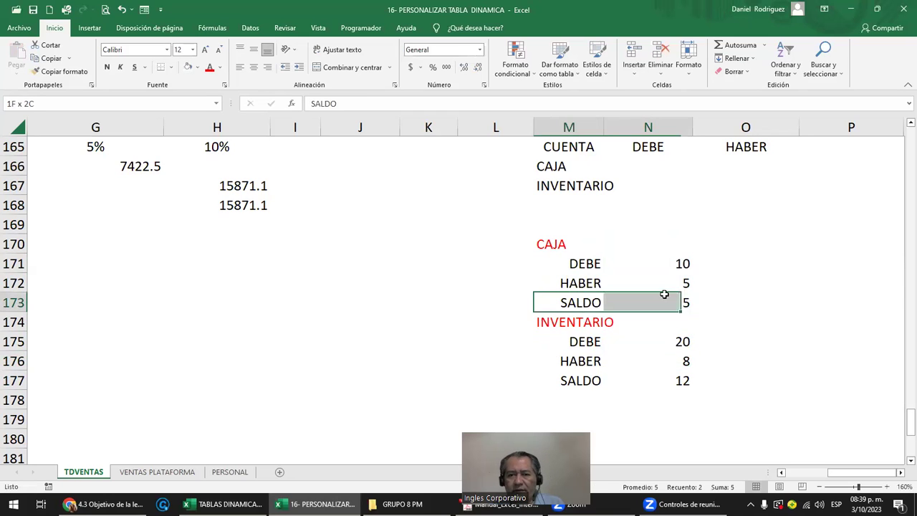
pyautogui.moveTo(595, 381); pyautogui.dragTo(645, 384)
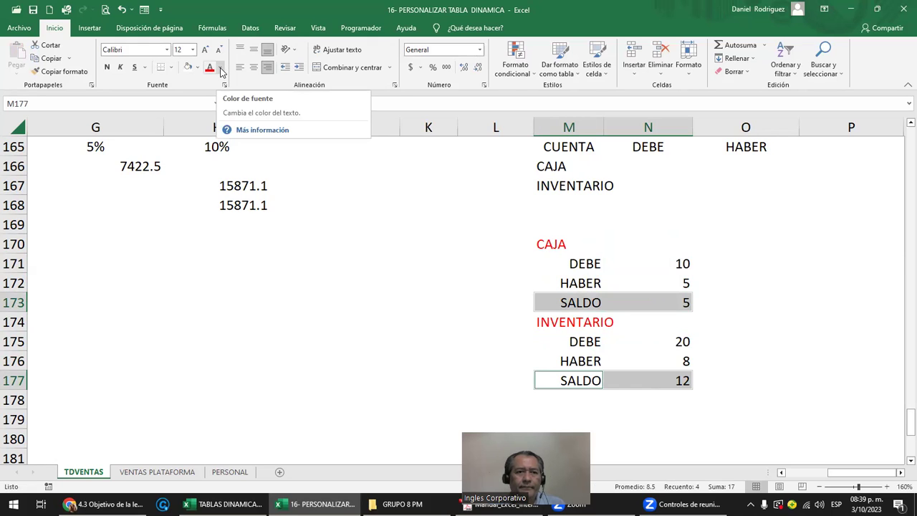
# Fill both SALDO rows yellow
pyautogui.click(197, 68)
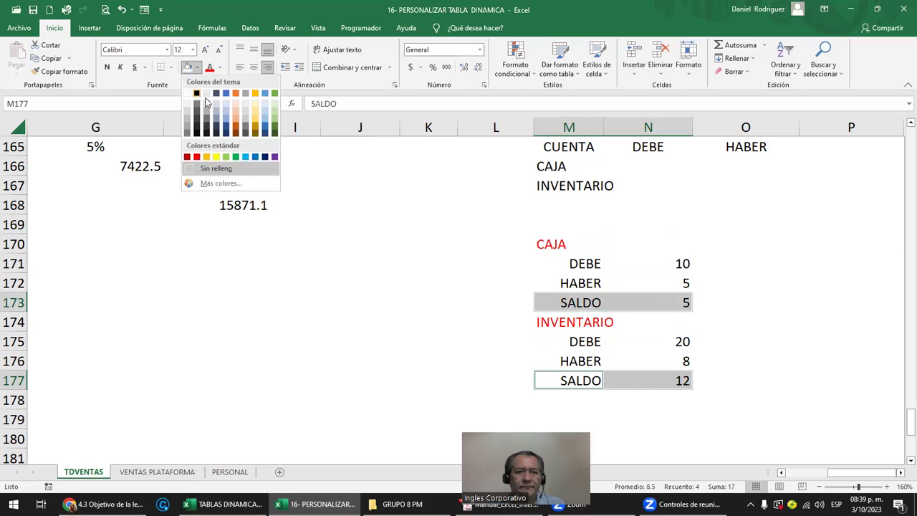
pyautogui.click(215, 156)
pyautogui.click(694, 322)
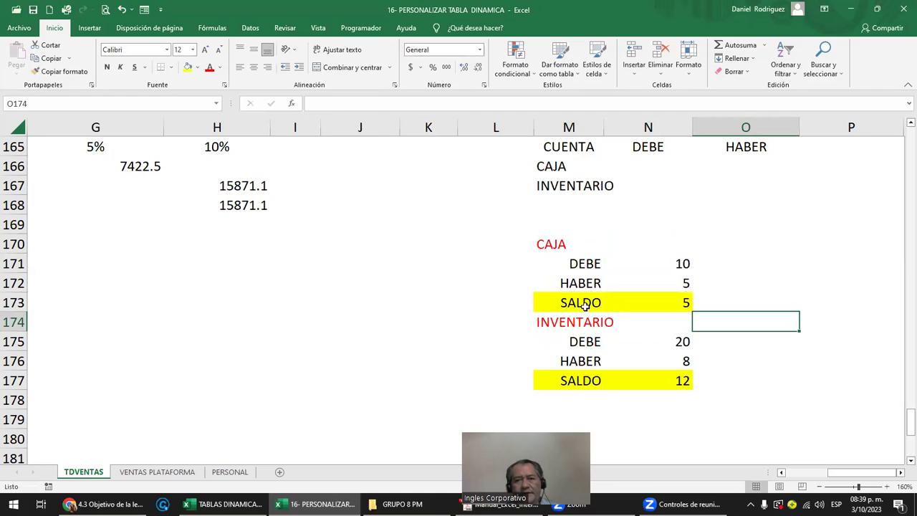
pyautogui.moveTo(584, 305); pyautogui.dragTo(666, 304)
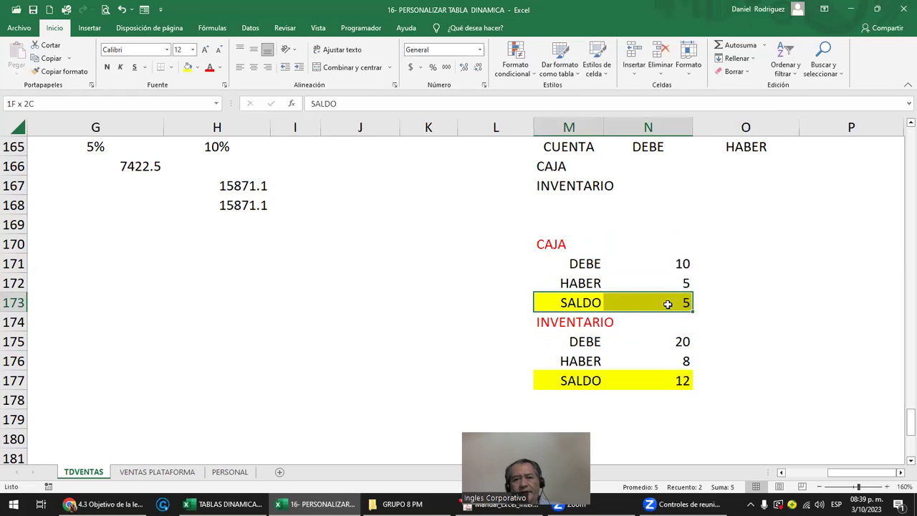
pyautogui.click(763, 299)
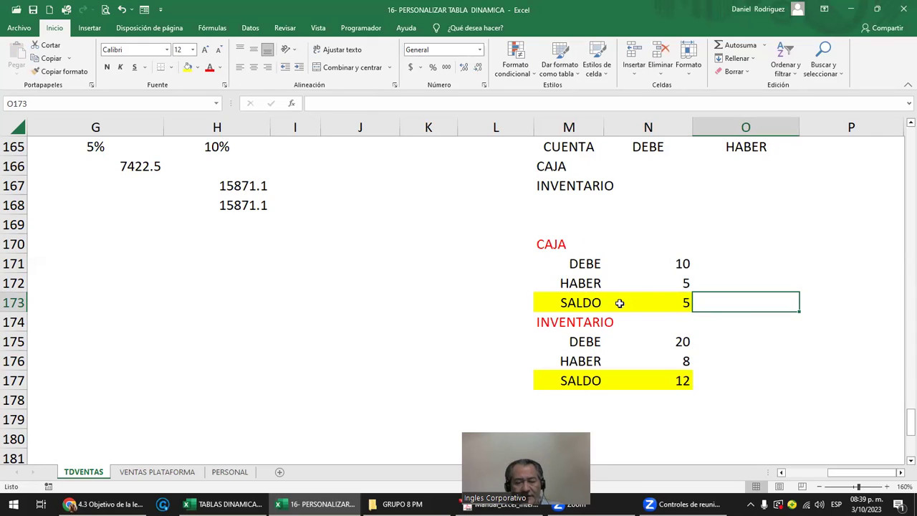
# Duplicate the CAJA and INVENTARIO blocks M170:N177 into P170
pyautogui.click(592, 303)
pyautogui.press('Up')
pyautogui.press('Up')
pyautogui.press('Up')
pyautogui.hotkey('shift', 'Down')
pyautogui.hotkey('shift', 'Down')
pyautogui.hotkey('shift', 'Down')
pyautogui.hotkey('shift', 'Down')
pyautogui.hotkey('shift', 'Down')
pyautogui.hotkey('shift', 'Down')
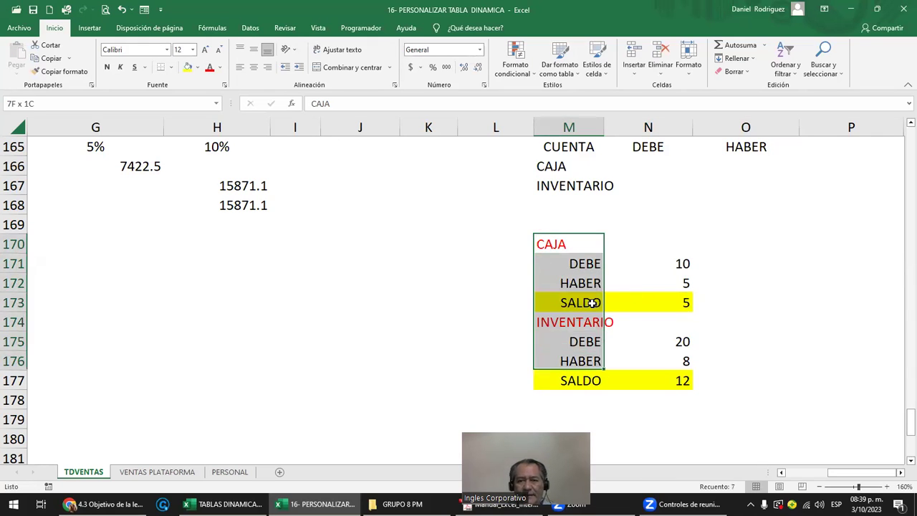
pyautogui.hotkey('shift', 'Down')
pyautogui.hotkey('shift', 'Right')
pyautogui.hotkey('shift', 'Right')
pyautogui.hotkey('shift', 'Left')
pyautogui.hotkey('ctrl', 'c')
pyautogui.press('Right')
pyautogui.press('Right')
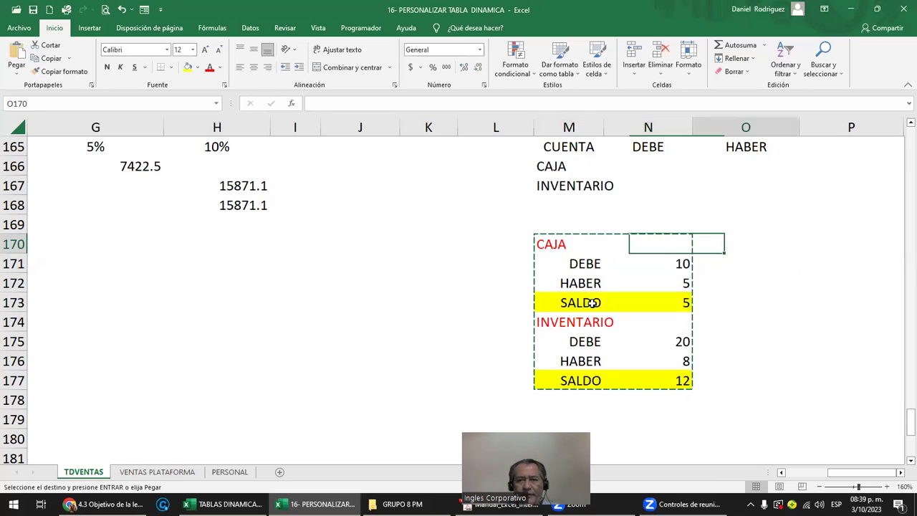
pyautogui.press('Right')
pyautogui.press('Return')
pyautogui.press('Right')
pyautogui.press('Right')
pyautogui.press('Right')
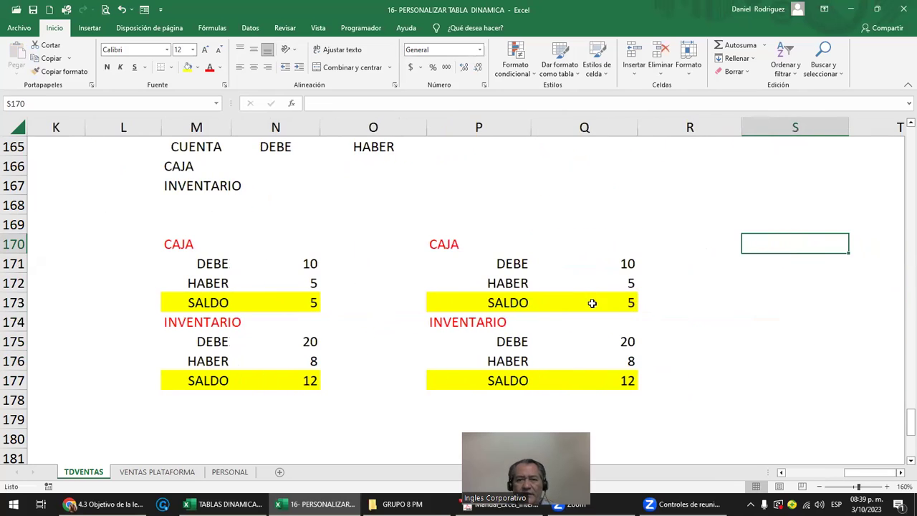
pyautogui.click(510, 302)
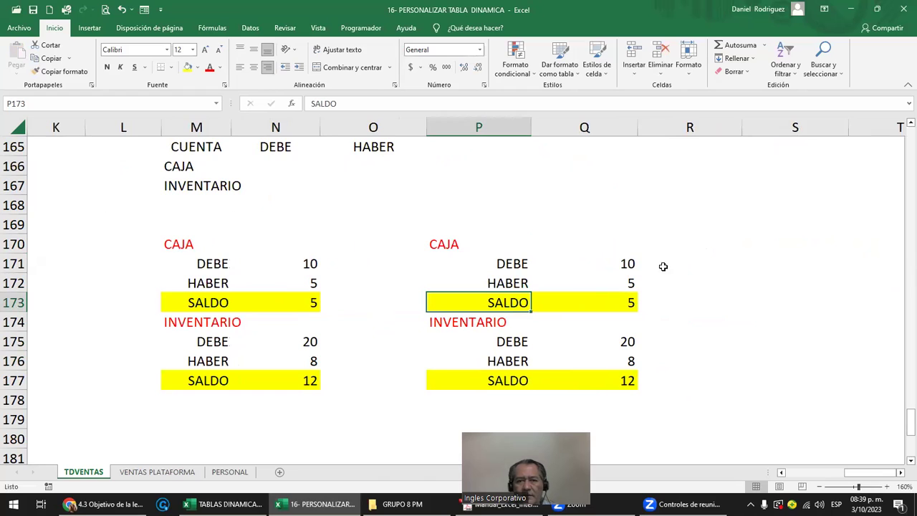
# Move the copied DEBE label up into header cell Q170
pyautogui.click(527, 267)
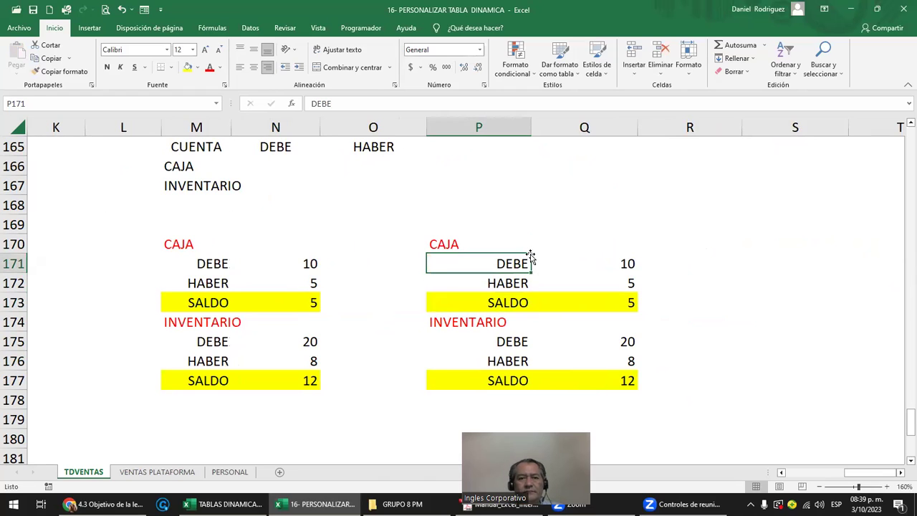
pyautogui.click(522, 242)
pyautogui.press('Tab')
pyautogui.press('Return')
pyautogui.hotkey('ctrl', 'c')
pyautogui.press('Right')
pyautogui.press('Up')
pyautogui.press('Left')
pyautogui.press('Right')
pyautogui.hotkey('ctrl', 'v')
pyautogui.press('Down')
pyautogui.press('Left')
# Cut HABER and SALDO labels into header cells R170 and S170
pyautogui.press('Down')
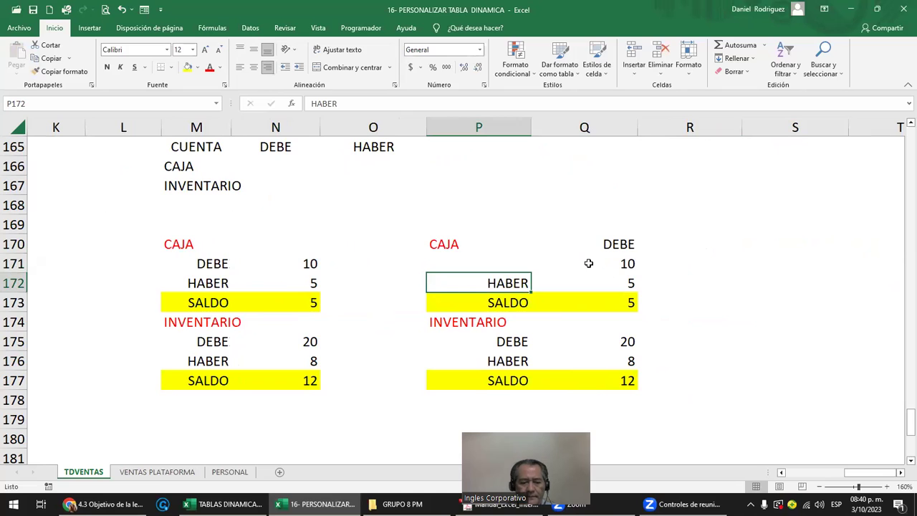
pyautogui.hotkey('ctrl', 'x')
pyautogui.press('Up')
pyautogui.press('Right')
pyautogui.press('Up')
pyautogui.press('Right')
pyautogui.hotkey('ctrl', 'v')
pyautogui.press('Down')
pyautogui.press('Down')
pyautogui.press('Down')
pyautogui.press('Left')
pyautogui.press('Left')
pyautogui.hotkey('ctrl', 'x')
pyautogui.press('Up')
pyautogui.press('Up')
pyautogui.press('Up')
pyautogui.press('Right')
pyautogui.press('Right')
pyautogui.press('Right')
pyautogui.hotkey('ctrl', 'v')
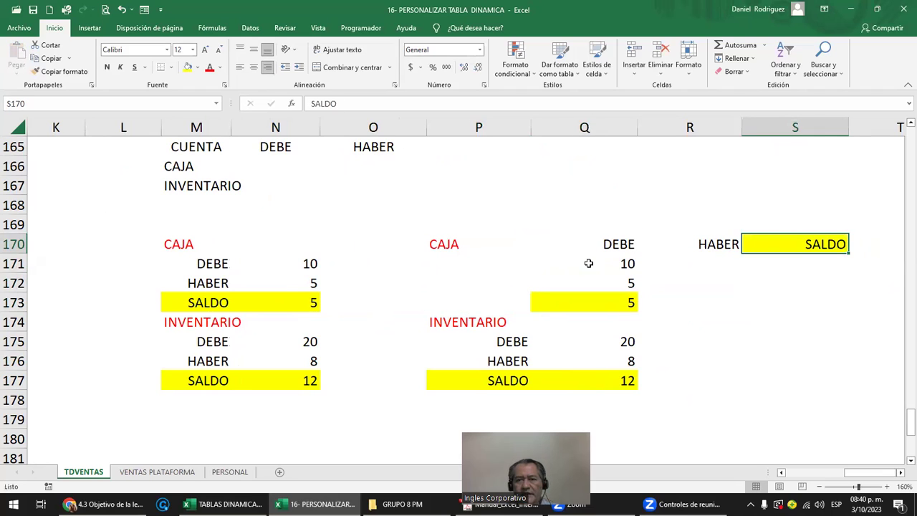
# Enter the HABER value 5 in R171
pyautogui.click(588, 264)
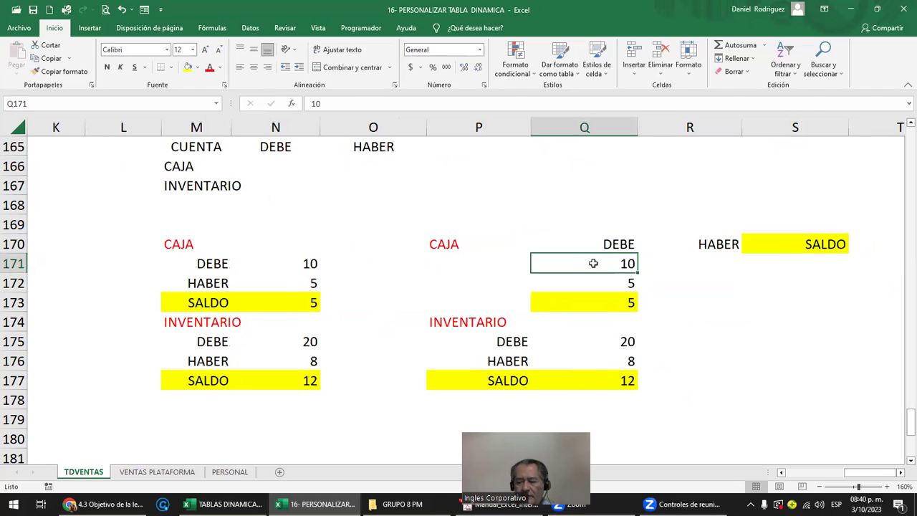
pyautogui.doubleClick(594, 264)
pyautogui.press('Right')
pyautogui.write('5')
pyautogui.press('Right')
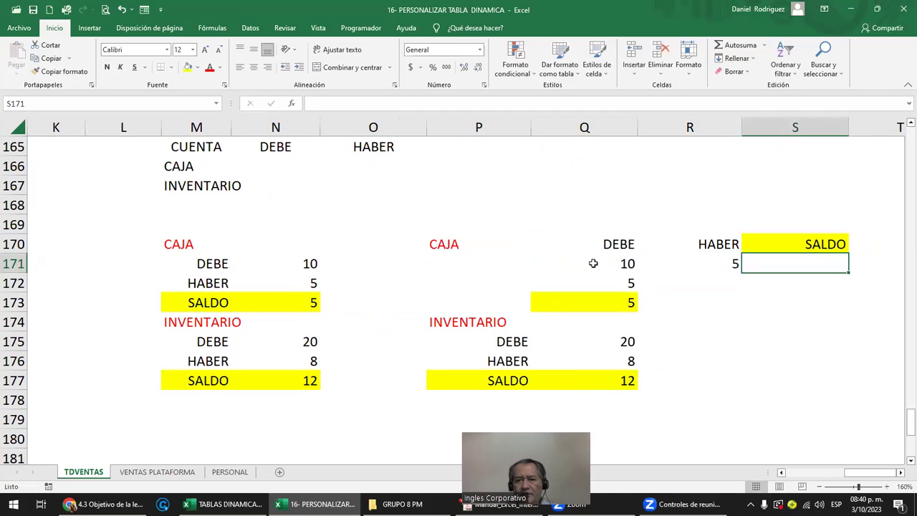
pyautogui.press('Down')
# Move the CAJA balance formula from Q173 to S171 under SALDO
pyautogui.click(603, 304)
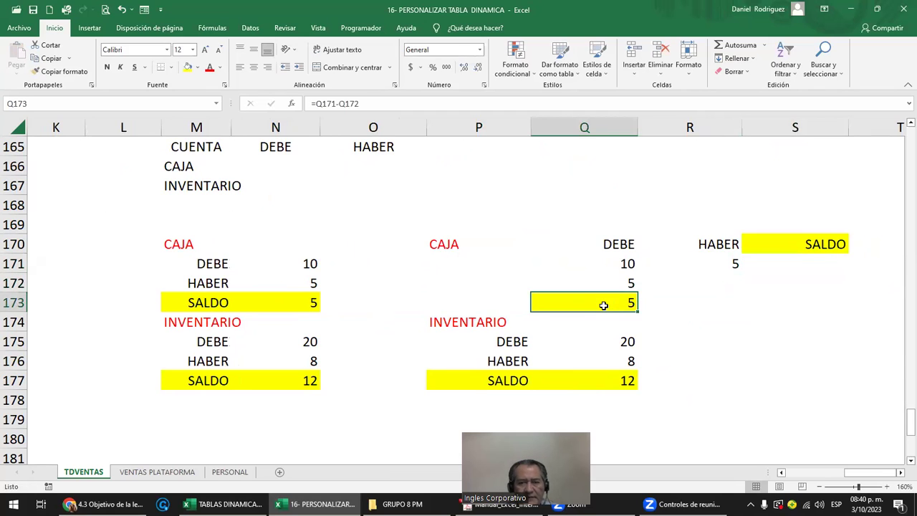
pyautogui.hotkey('ctrl', 'x')
pyautogui.press('Up')
pyautogui.press('Right')
pyautogui.press('Right')
pyautogui.press('Up')
pyautogui.hotkey('ctrl', 'v')
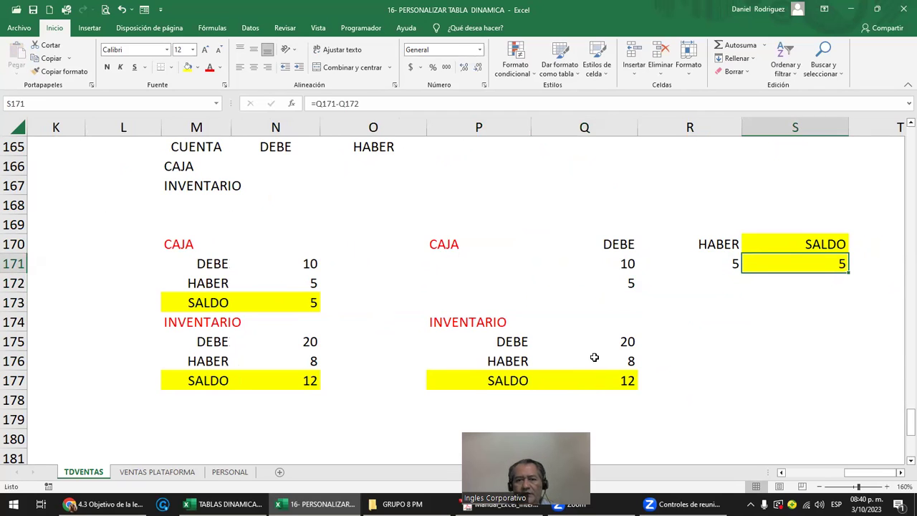
# Attempt a transposed paste of the INVENTARIO rows at Q174, dismissing the error
pyautogui.moveTo(521, 338); pyautogui.dragTo(588, 382)
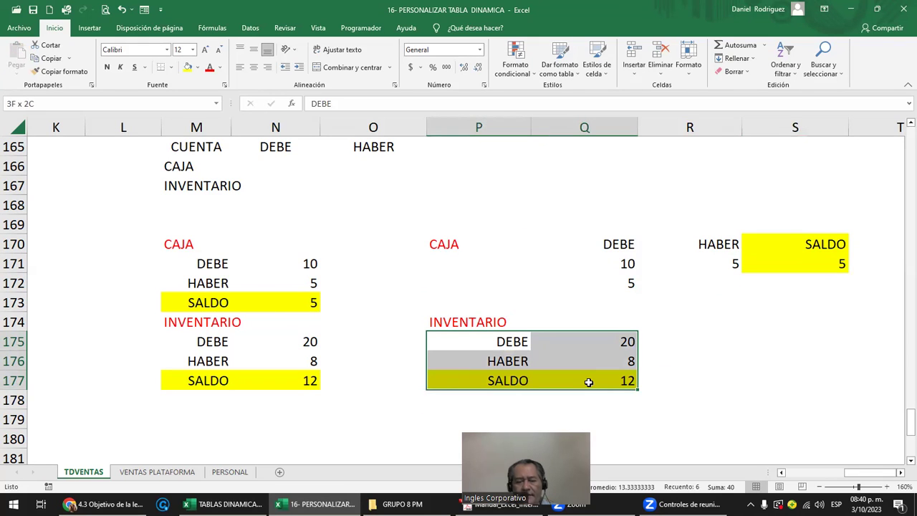
pyautogui.hotkey('ctrl', 'x')
pyautogui.click(585, 319)
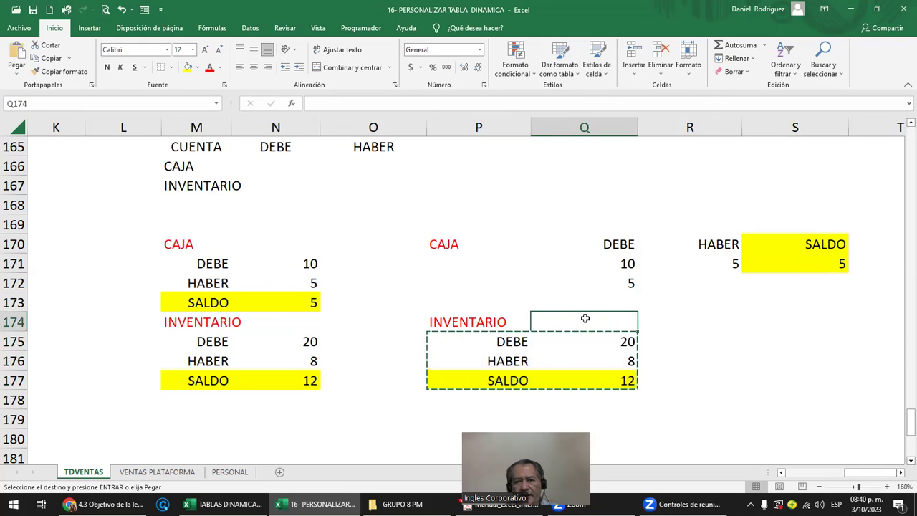
pyautogui.rightClick(585, 321)
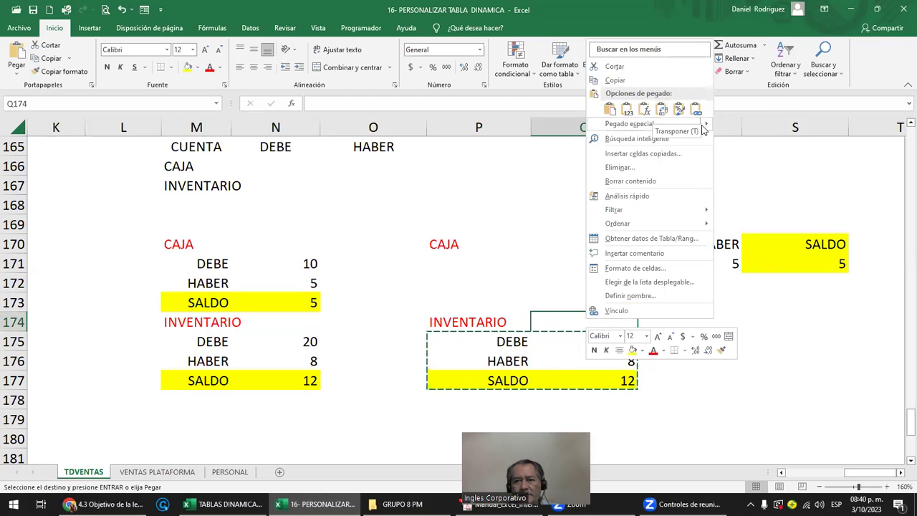
pyautogui.moveTo(632, 124)
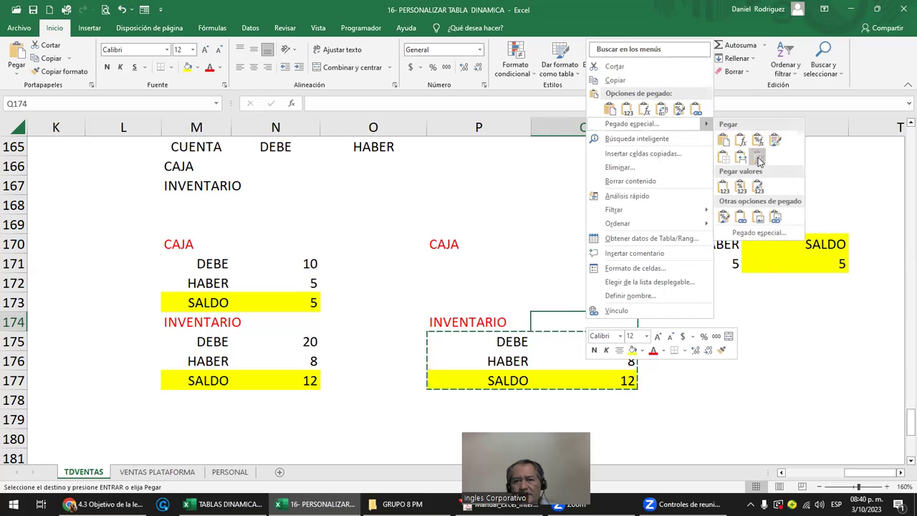
pyautogui.click(759, 161)
pyautogui.press('Return')
pyautogui.click(698, 365)
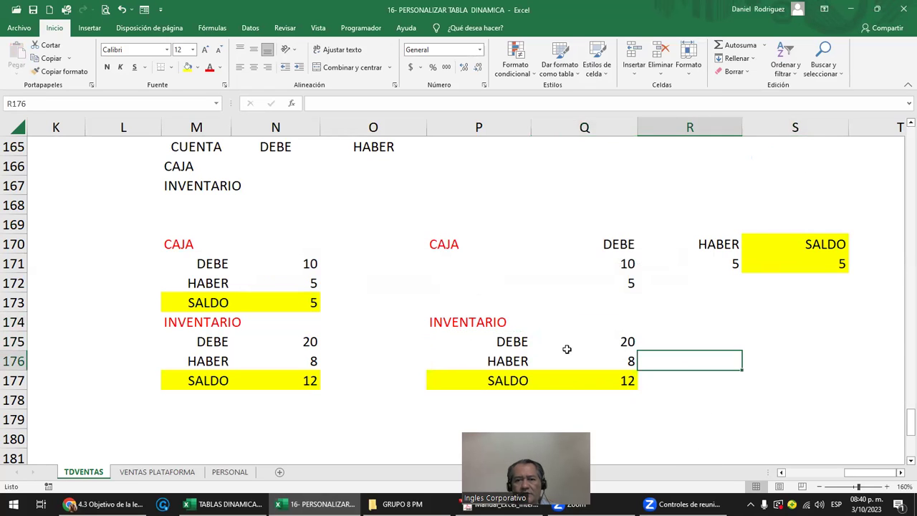
# Copy the horizontal CAJA block Q170:S172 to Q174
pyautogui.moveTo(514, 341); pyautogui.dragTo(616, 379)
pyautogui.click(626, 315)
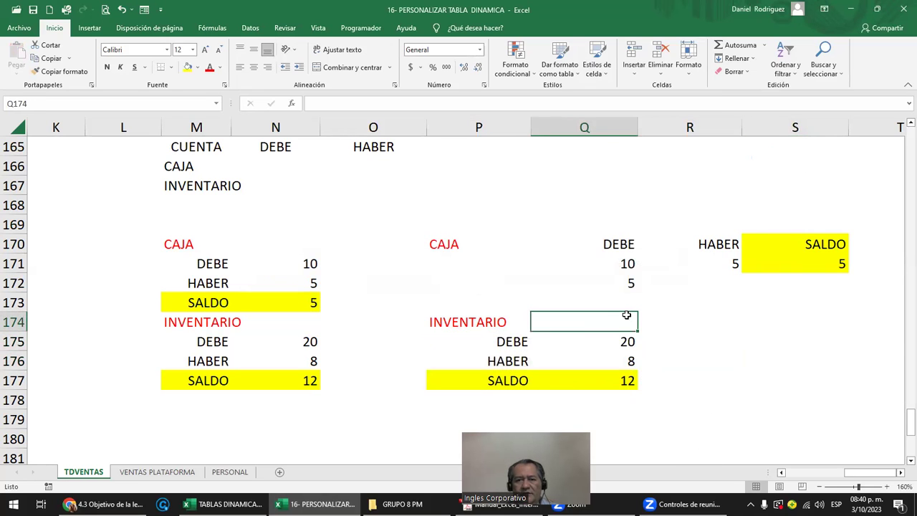
pyautogui.moveTo(619, 245); pyautogui.dragTo(792, 277)
pyautogui.hotkey('ctrl', 'c')
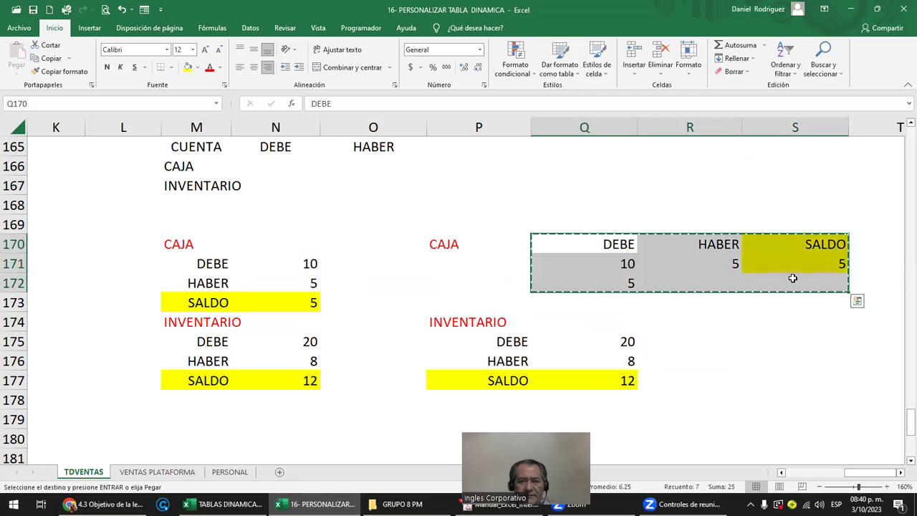
pyautogui.press('Down')
pyautogui.press('Down')
pyautogui.press('Return')
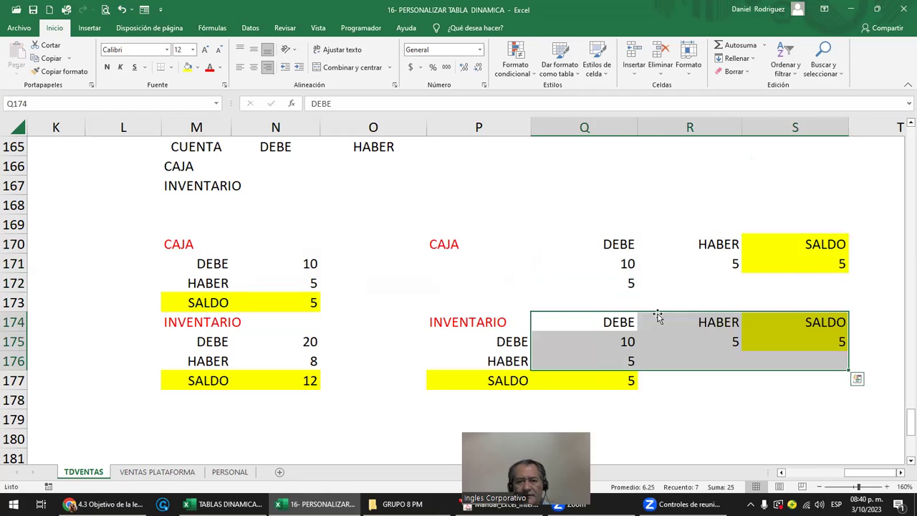
# Delete leftover labels P175:P177, clear all of P177:Q177, and remove the stray 5 in Q176
pyautogui.moveTo(509, 343); pyautogui.dragTo(505, 373)
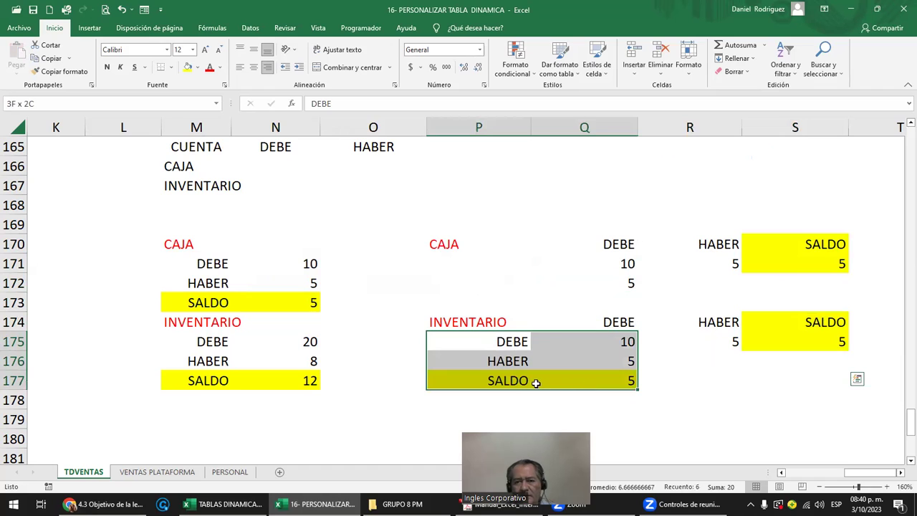
pyautogui.press('Delete')
pyautogui.click(536, 415)
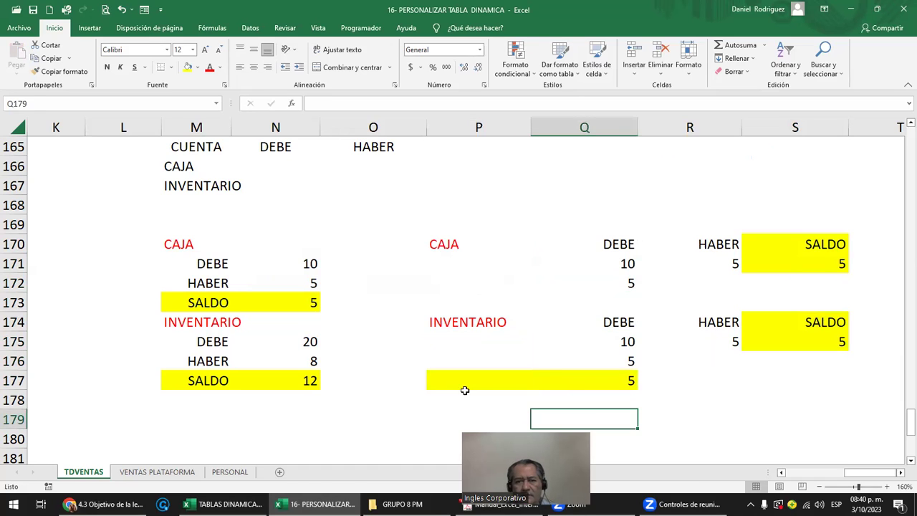
pyautogui.moveTo(466, 383); pyautogui.dragTo(633, 375)
pyautogui.click(745, 71)
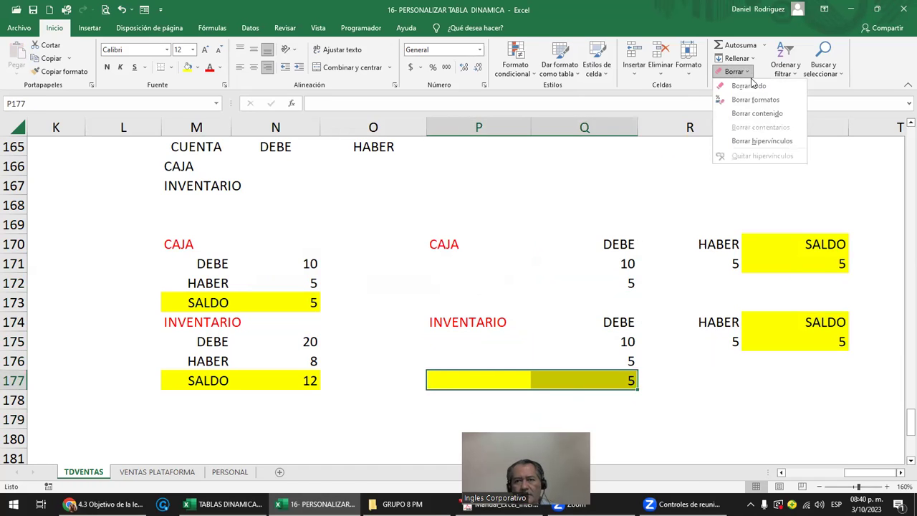
pyautogui.click(746, 87)
pyautogui.click(746, 361)
pyautogui.moveTo(453, 244); pyautogui.dragTo(760, 343)
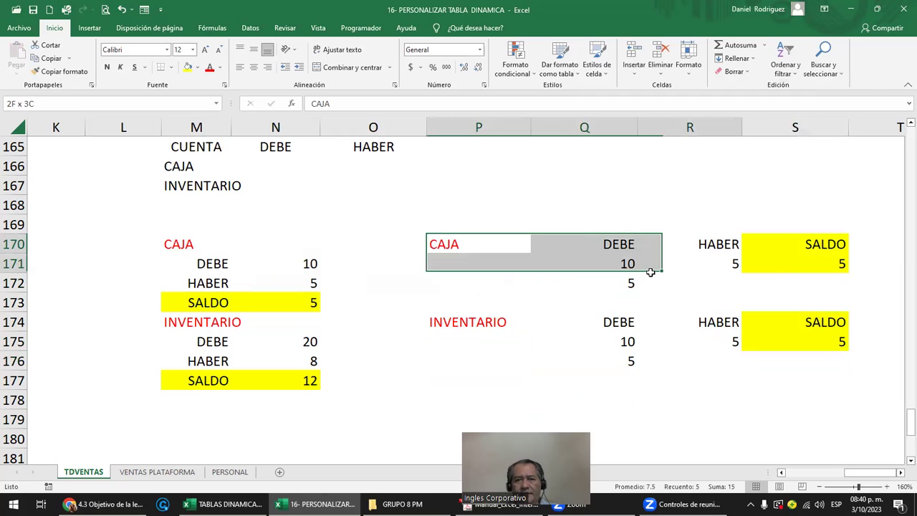
pyautogui.click(628, 361)
pyautogui.press('Delete')
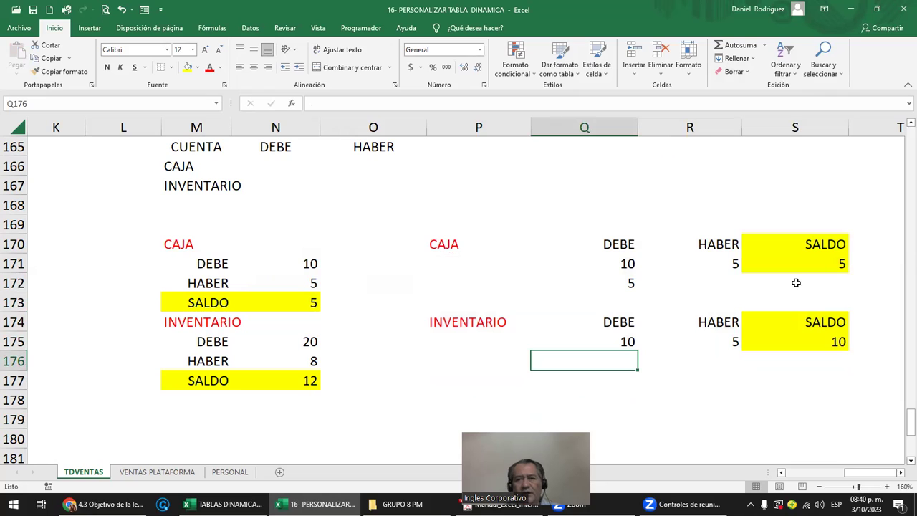
pyautogui.moveTo(814, 242); pyautogui.dragTo(824, 341)
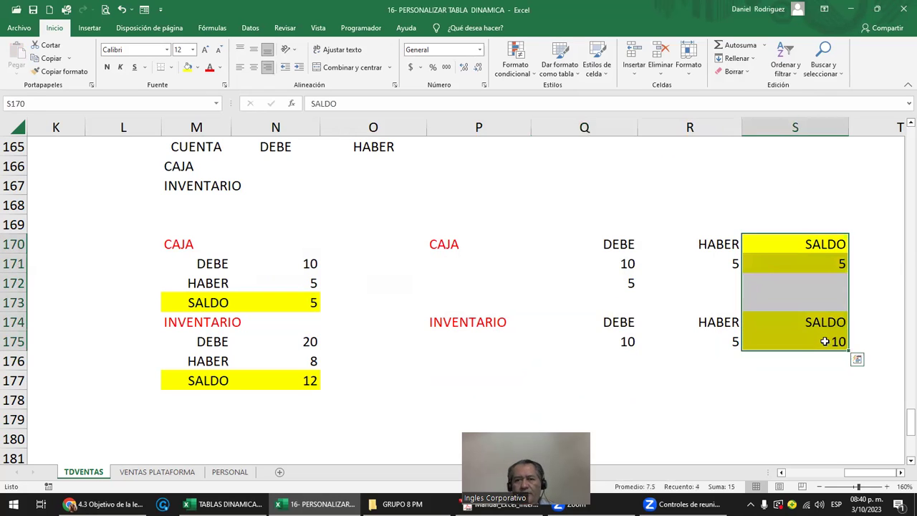
pyautogui.moveTo(216, 304); pyautogui.dragTo(272, 302)
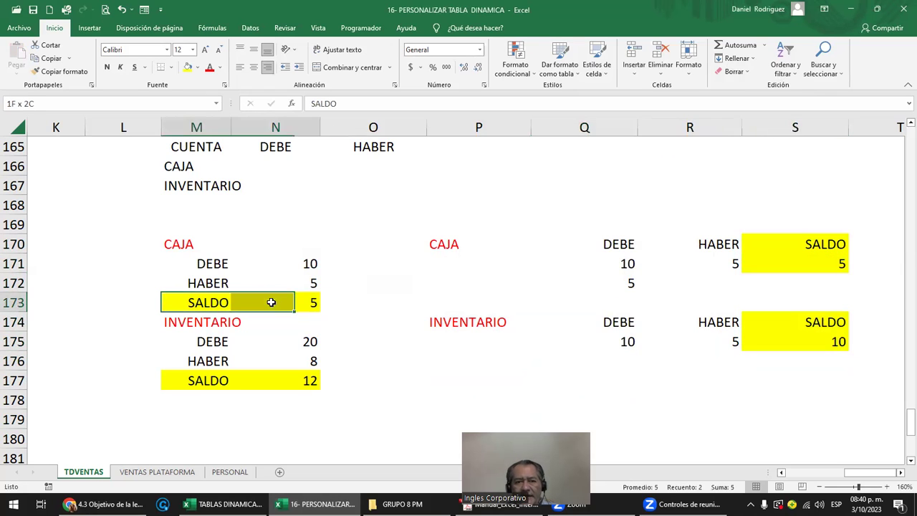
pyautogui.keyDown('ctrl'); pyautogui.moveTo(240, 376); pyautogui.dragTo(290, 380); pyautogui.keyUp('ctrl')
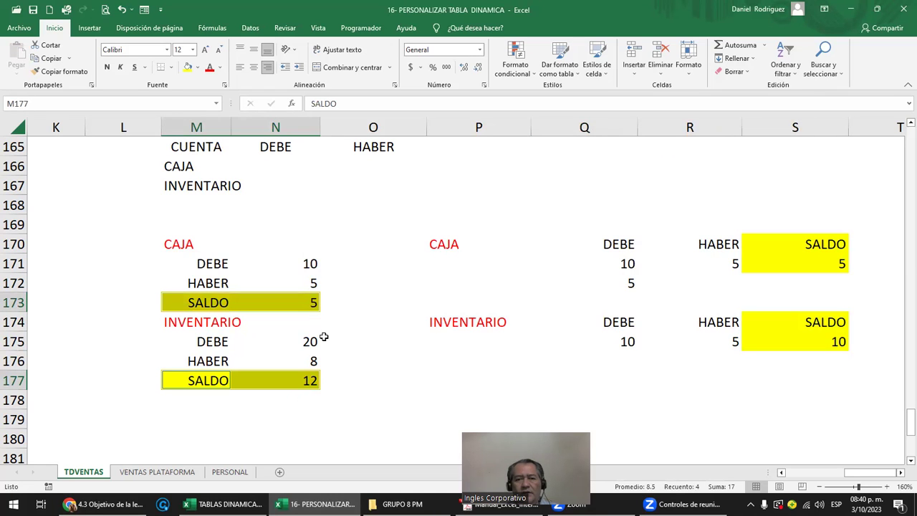
pyautogui.moveTo(457, 245); pyautogui.dragTo(530, 341)
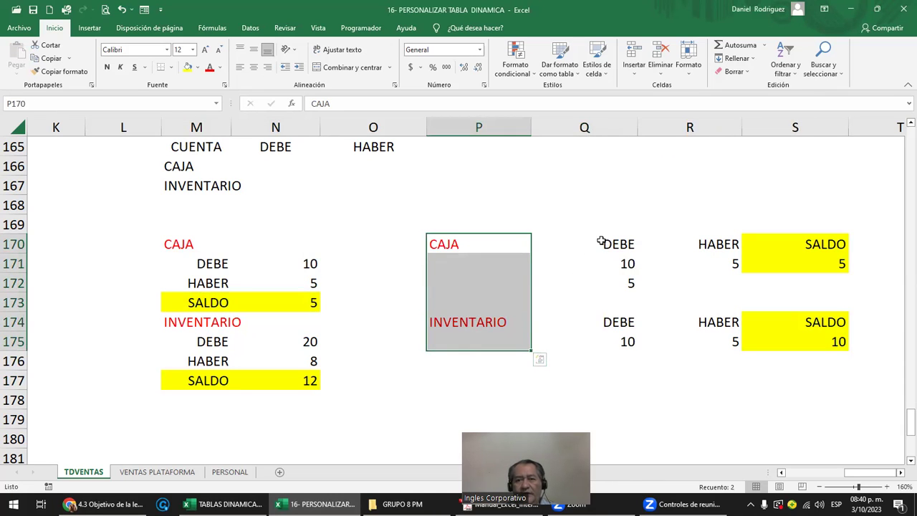
pyautogui.click(600, 375)
pyautogui.moveTo(470, 242); pyautogui.dragTo(458, 327)
pyautogui.moveTo(624, 242)
pyautogui.mouseDown()
pyautogui.moveTo(671, 326)
pyautogui.moveTo(716, 337)
pyautogui.mouseUp()
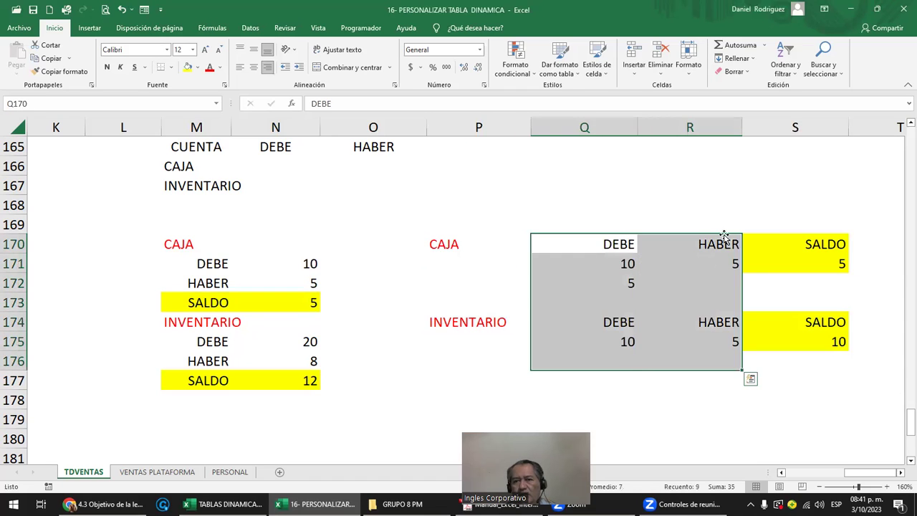
pyautogui.click(606, 244)
pyautogui.click(737, 243)
pyautogui.click(798, 237)
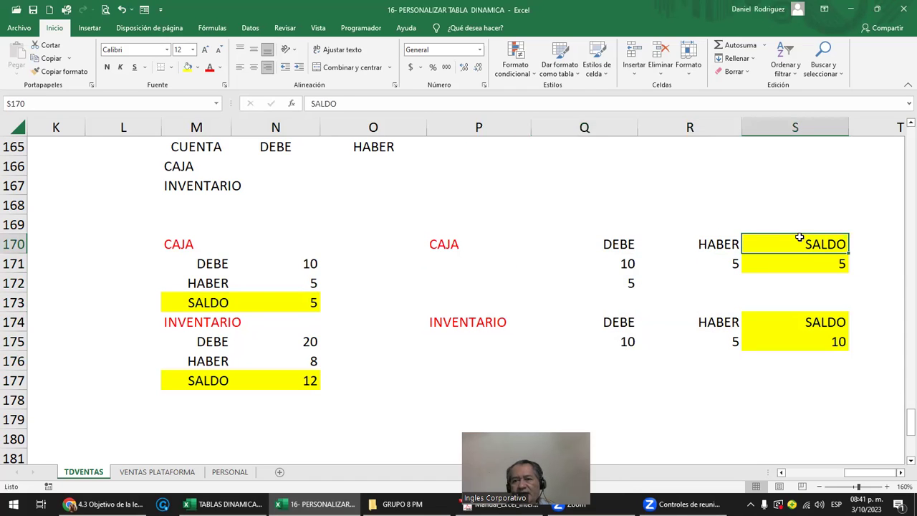
pyautogui.click(449, 240)
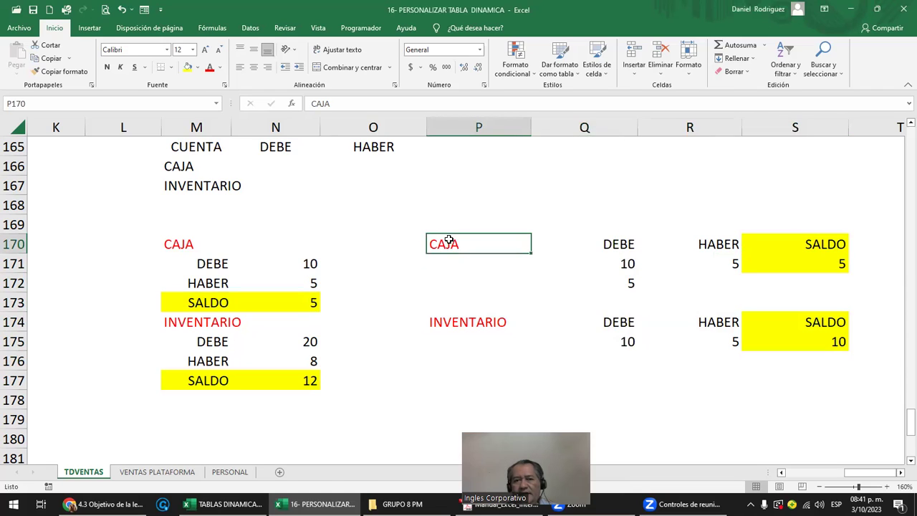
pyautogui.click(459, 220)
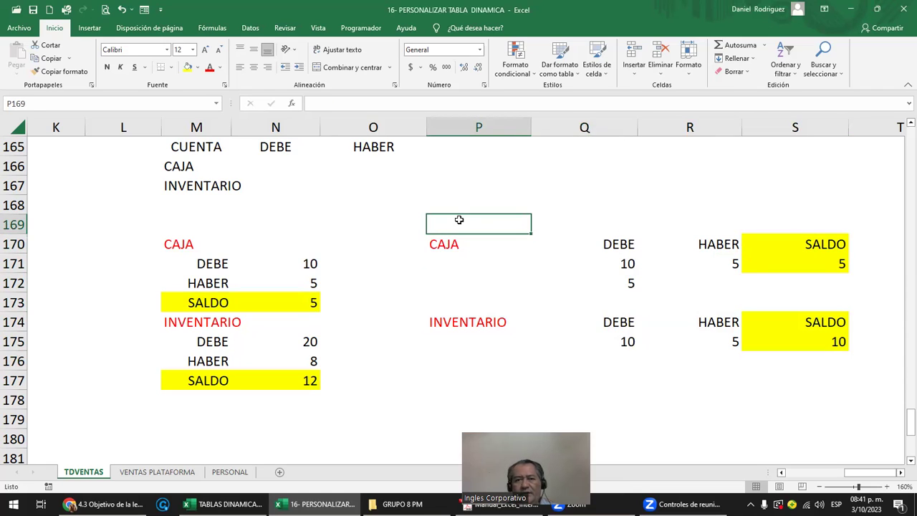
pyautogui.click(619, 244)
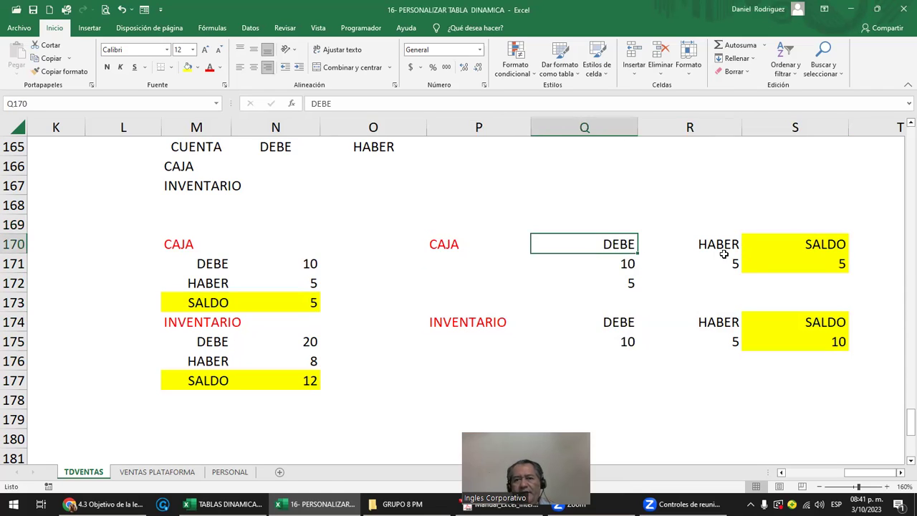
pyautogui.click(730, 245)
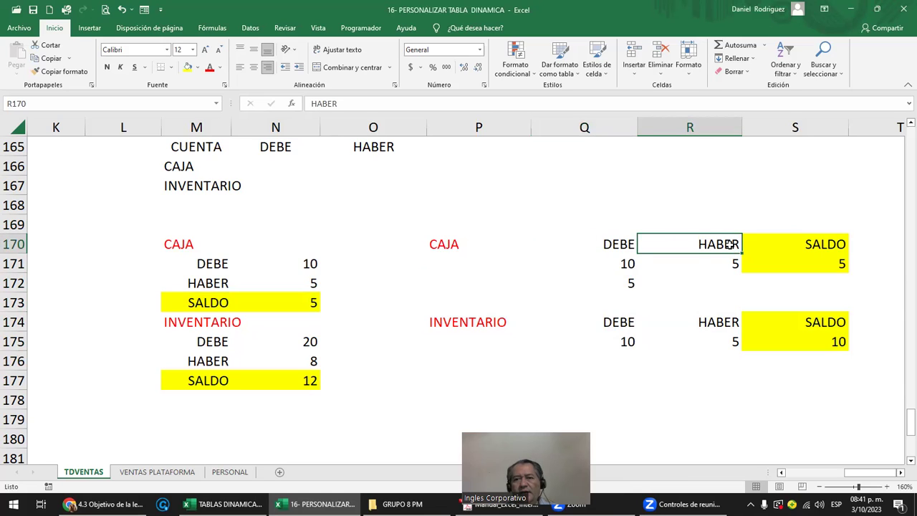
pyautogui.click(823, 244)
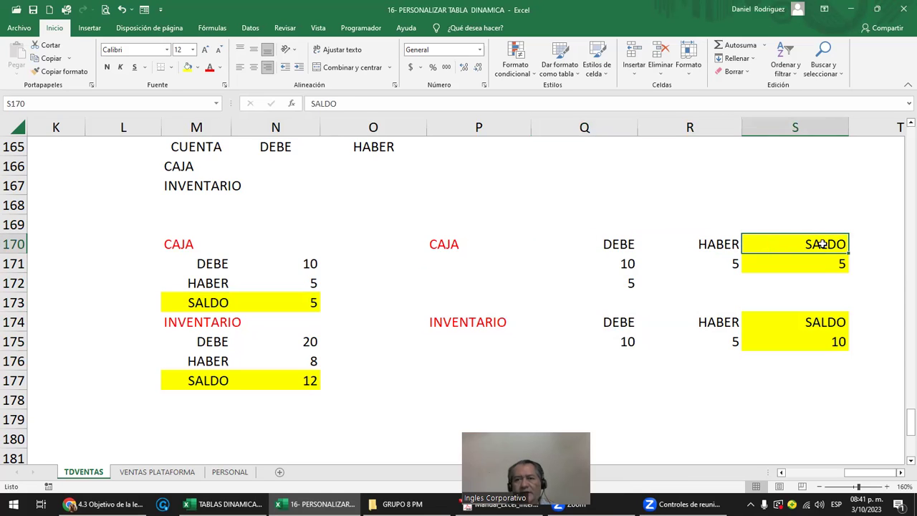
pyautogui.click(186, 245)
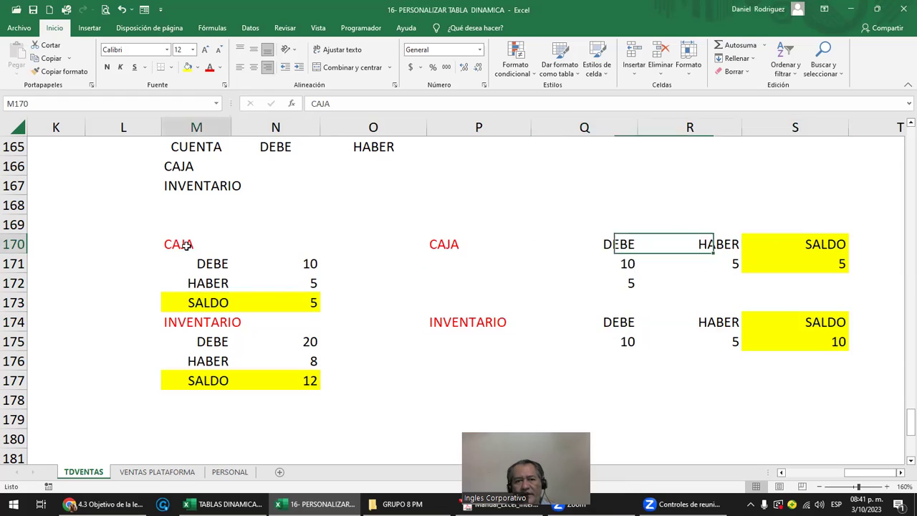
pyautogui.click(206, 265)
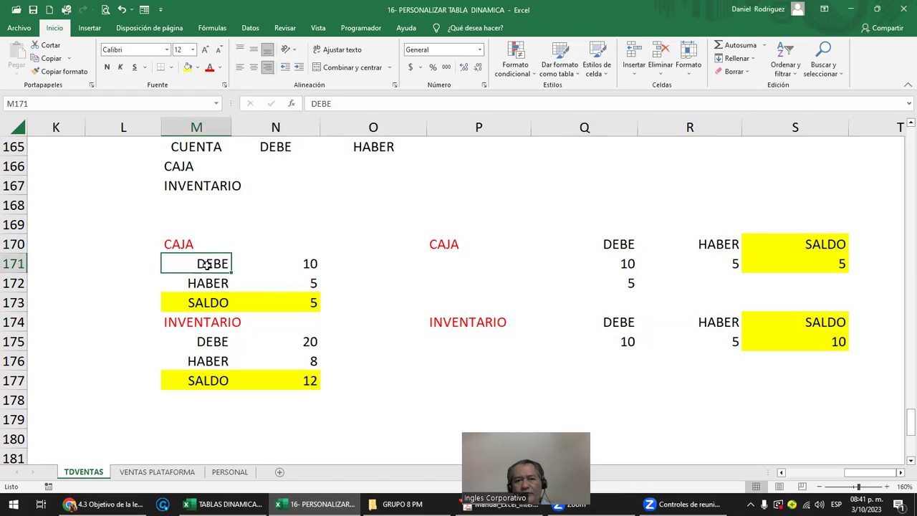
pyautogui.click(224, 281)
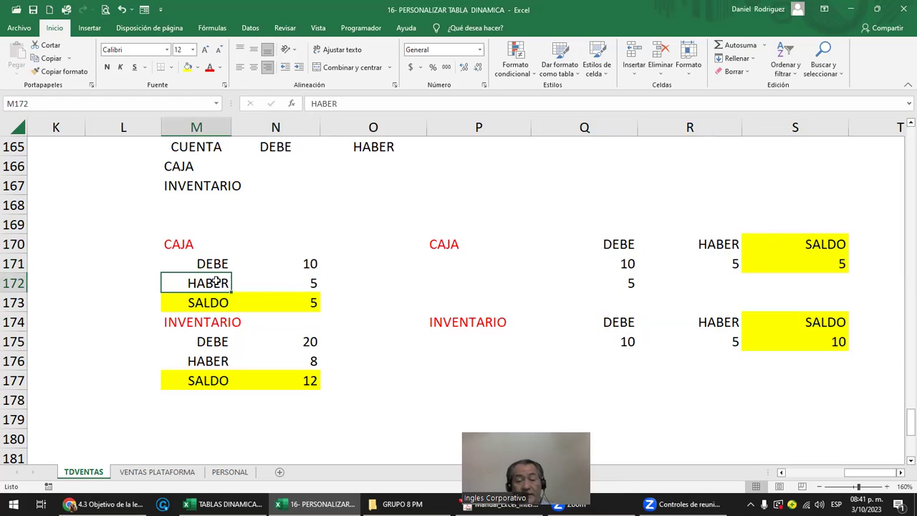
pyautogui.moveTo(437, 240); pyautogui.dragTo(825, 363)
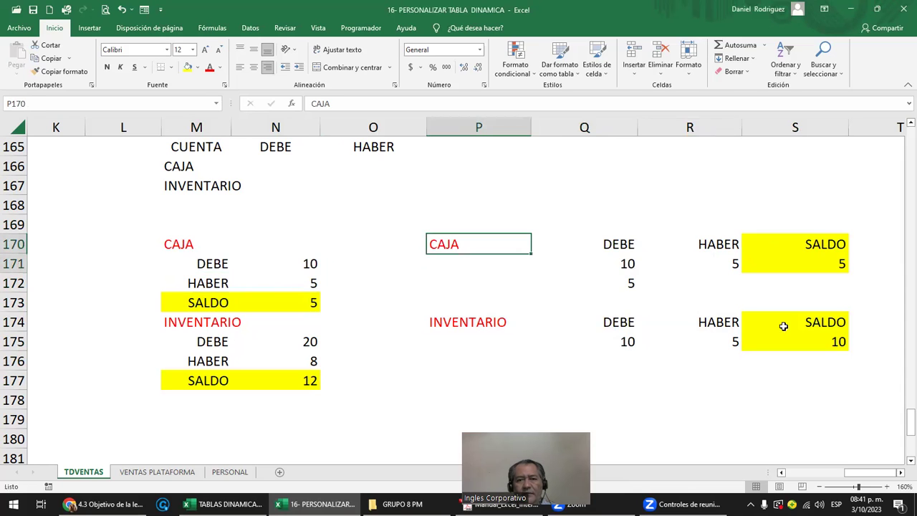
pyautogui.moveTo(224, 250); pyautogui.dragTo(269, 377)
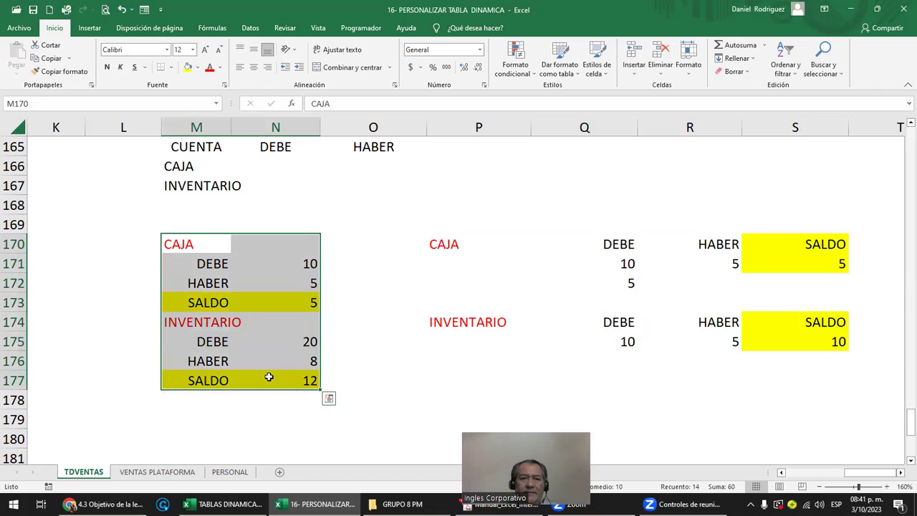
pyautogui.moveTo(193, 301); pyautogui.dragTo(295, 304)
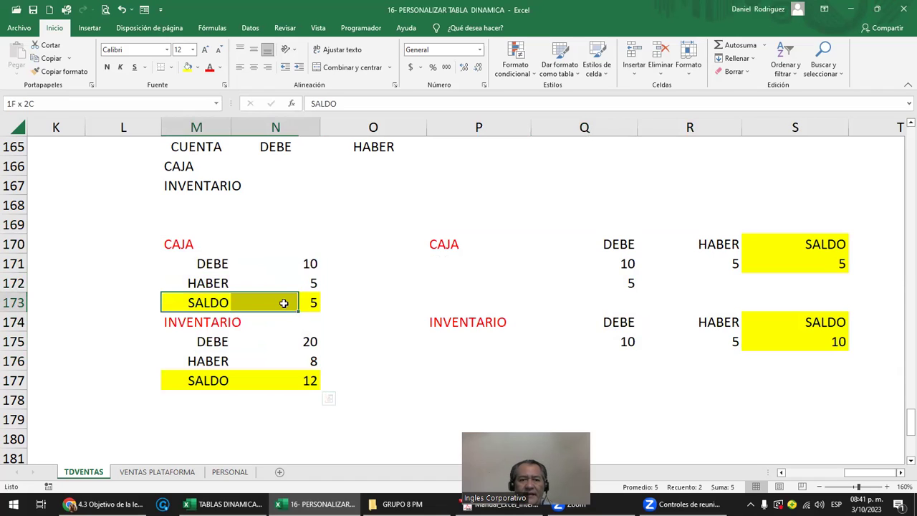
pyautogui.keyDown('ctrl'); pyautogui.moveTo(242, 380); pyautogui.dragTo(290, 385); pyautogui.keyUp('ctrl')
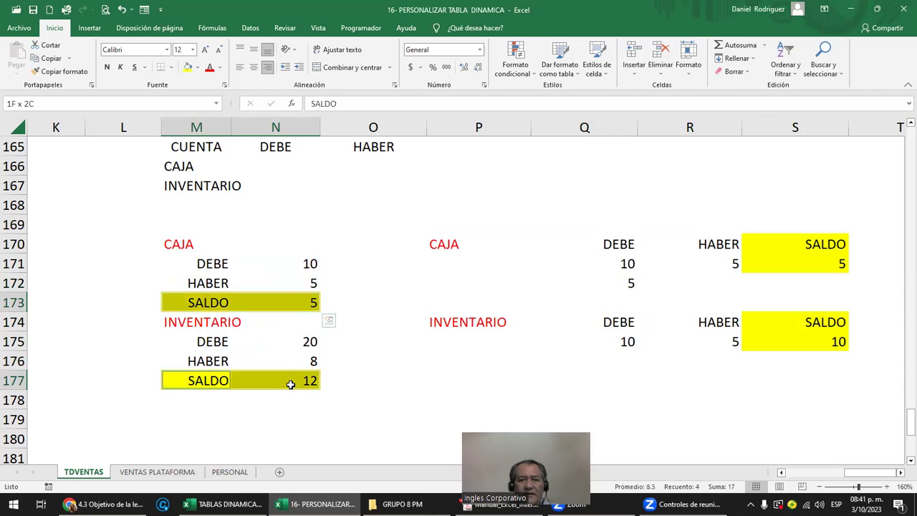
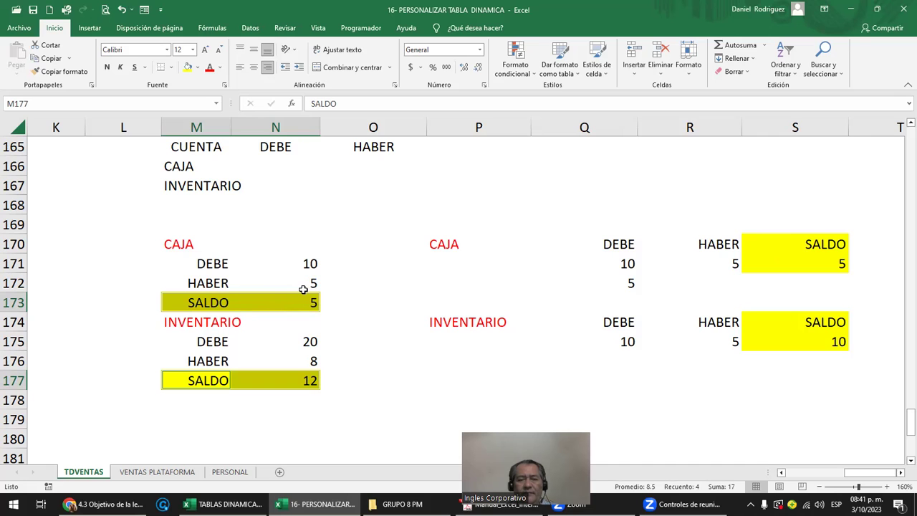
# Check the first country entry on the VENTAS PLATAFORMA sheet, then return to TDVENTAS
pyautogui.click(147, 261)
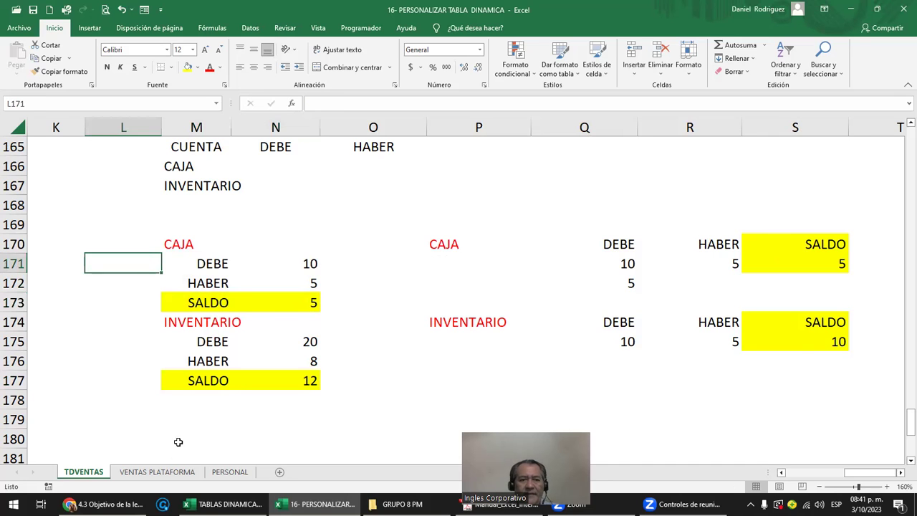
pyautogui.click(157, 471)
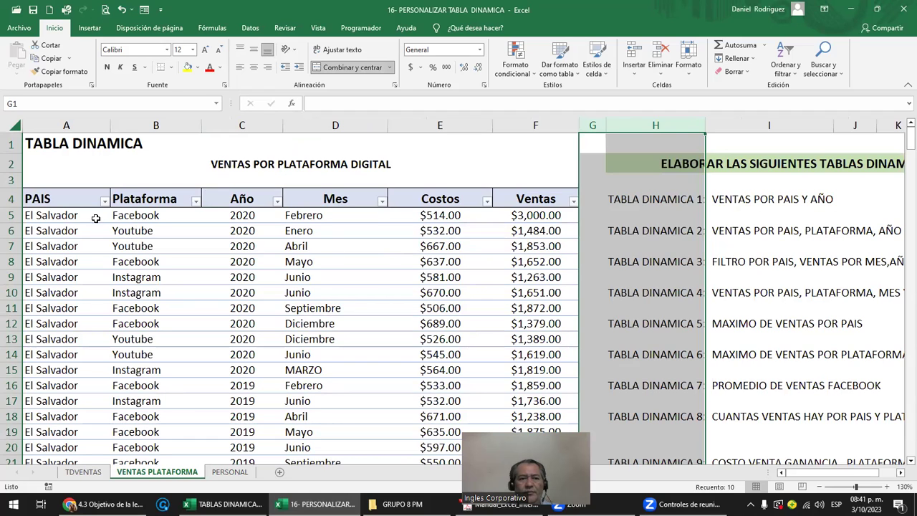
pyautogui.click(58, 215)
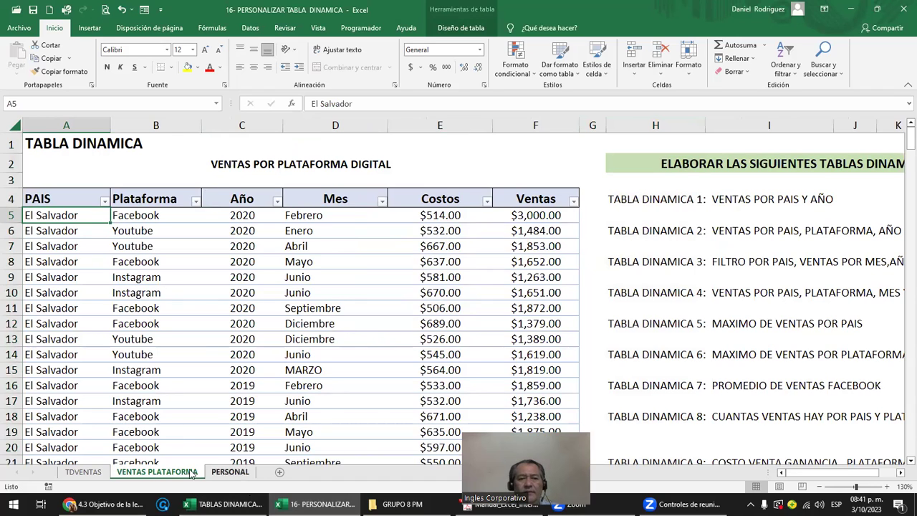
pyautogui.click(97, 471)
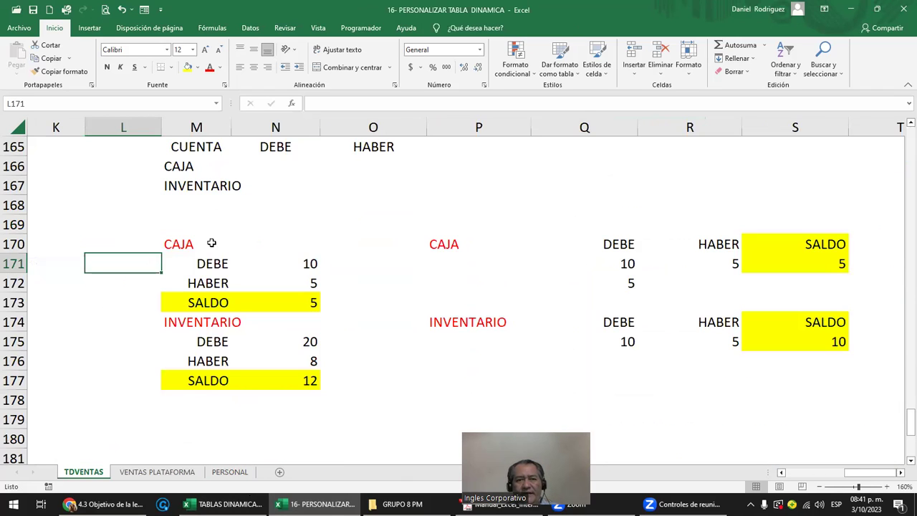
# Clear values and yellow fill from the CAJA and INVENTARIO SALDO rows with Borrar todo
pyautogui.moveTo(186, 240); pyautogui.dragTo(277, 374)
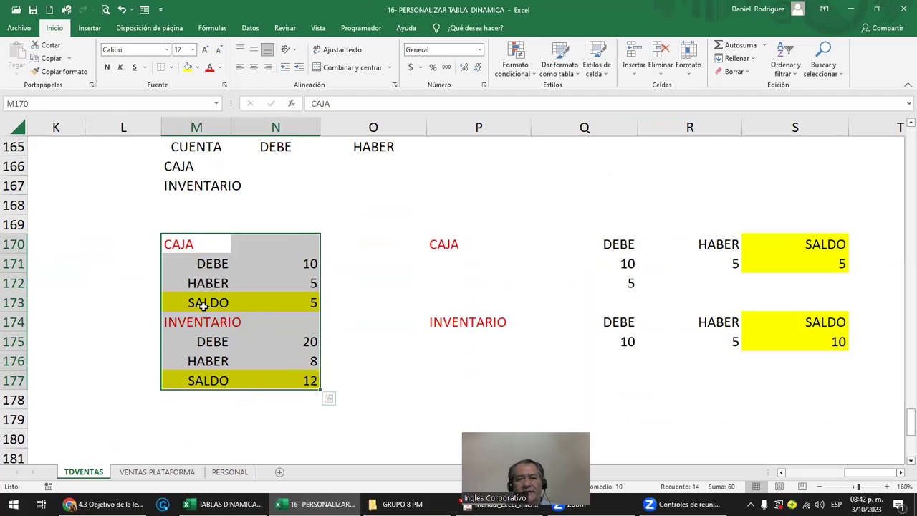
pyautogui.click(193, 245)
pyautogui.moveTo(213, 302); pyautogui.dragTo(233, 303)
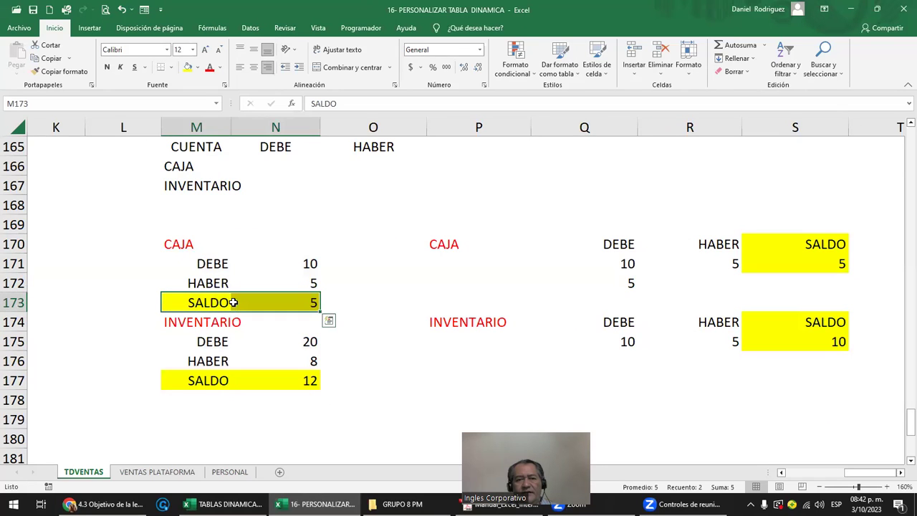
pyautogui.moveTo(219, 381); pyautogui.dragTo(290, 383)
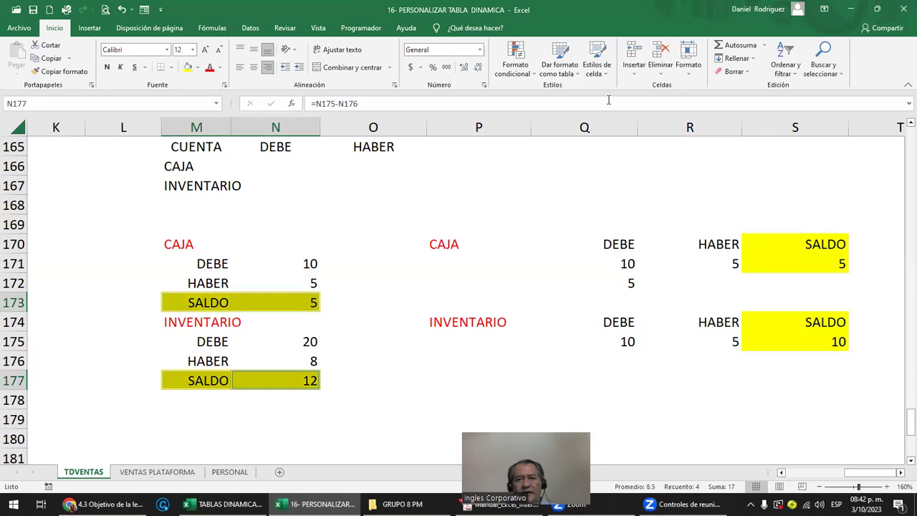
pyautogui.click(732, 72)
pyautogui.click(742, 88)
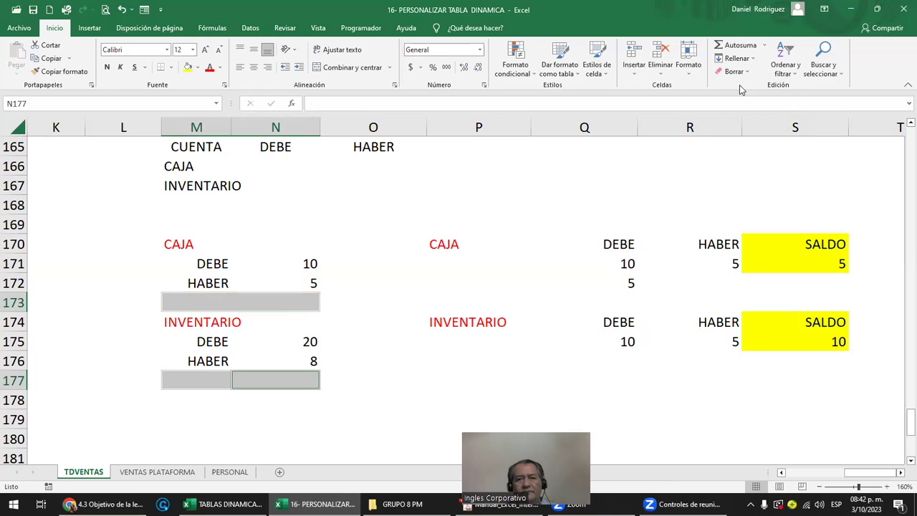
# Check the emptied row 173 balance cells, then move left to the pivot table in column A
pyautogui.click(354, 235)
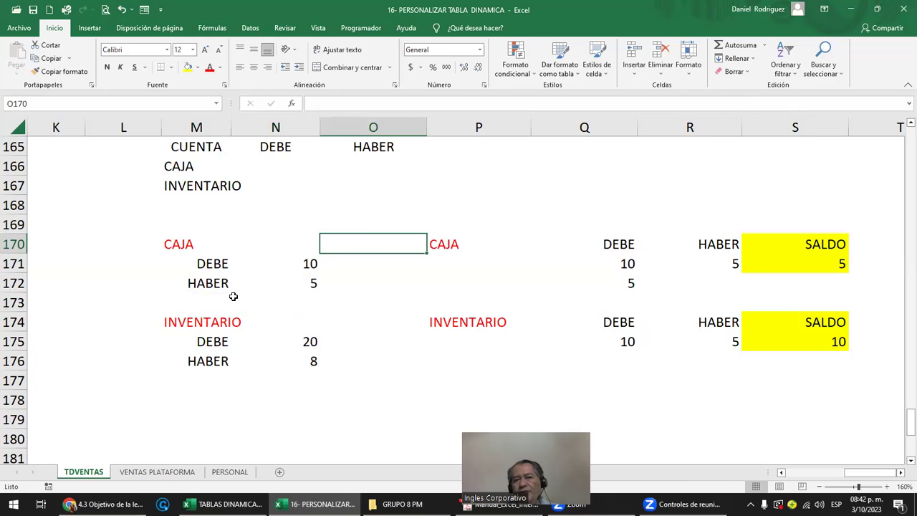
pyautogui.moveTo(215, 297); pyautogui.dragTo(290, 297)
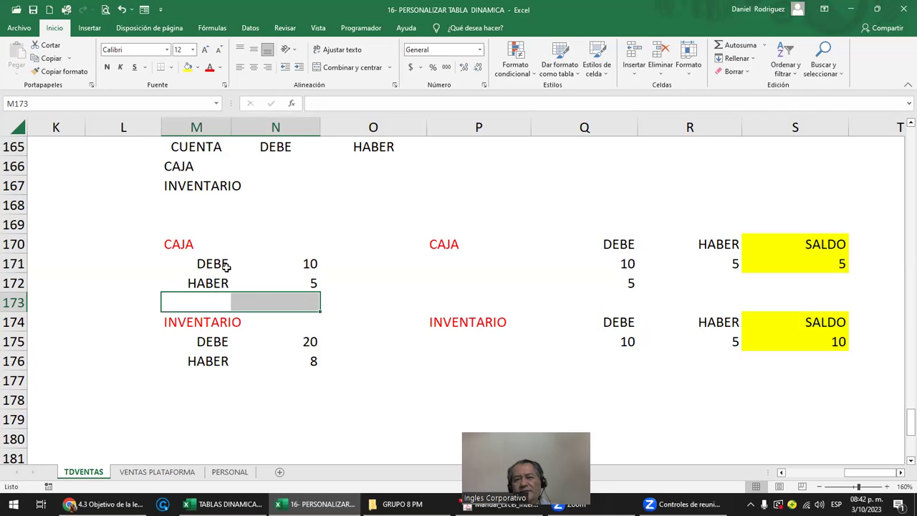
pyautogui.click(214, 263)
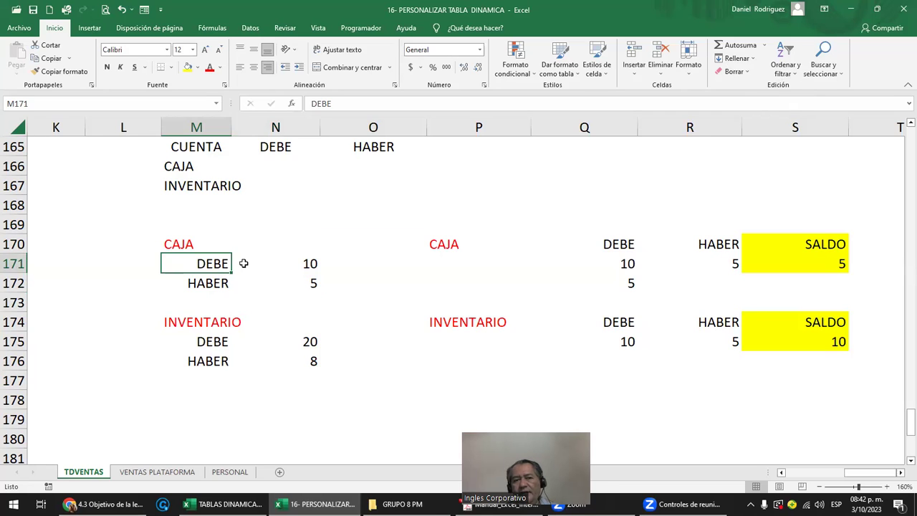
pyautogui.press('Down')
pyautogui.press('Down')
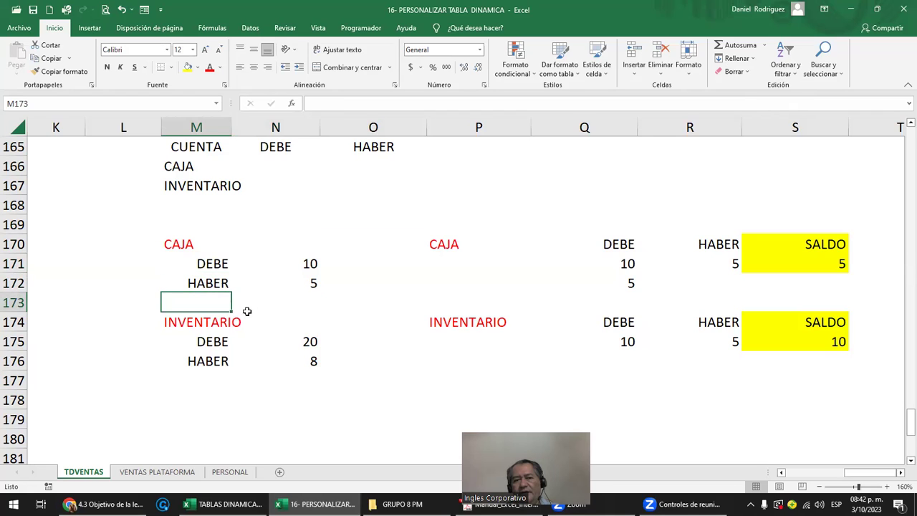
pyautogui.moveTo(219, 301)
pyautogui.mouseDown()
pyautogui.moveTo(310, 299)
pyautogui.moveTo(312, 264)
pyautogui.mouseUp()
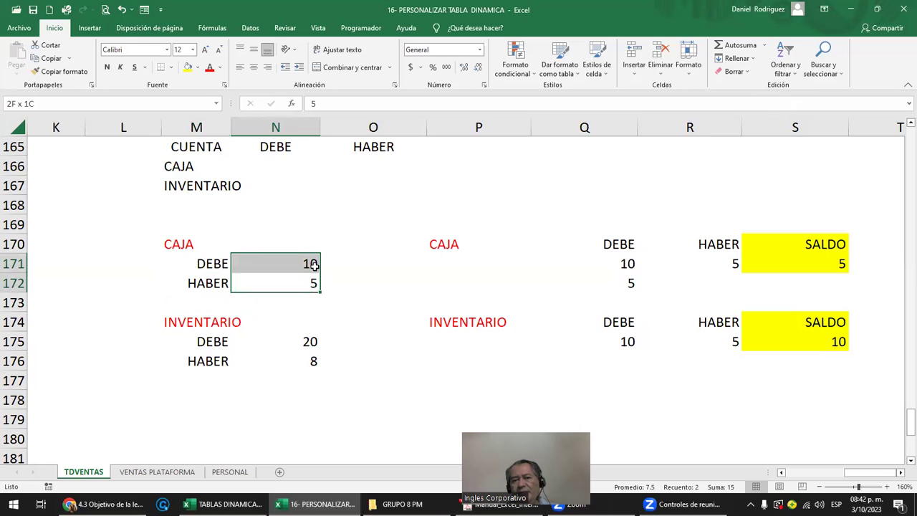
pyautogui.click(290, 401)
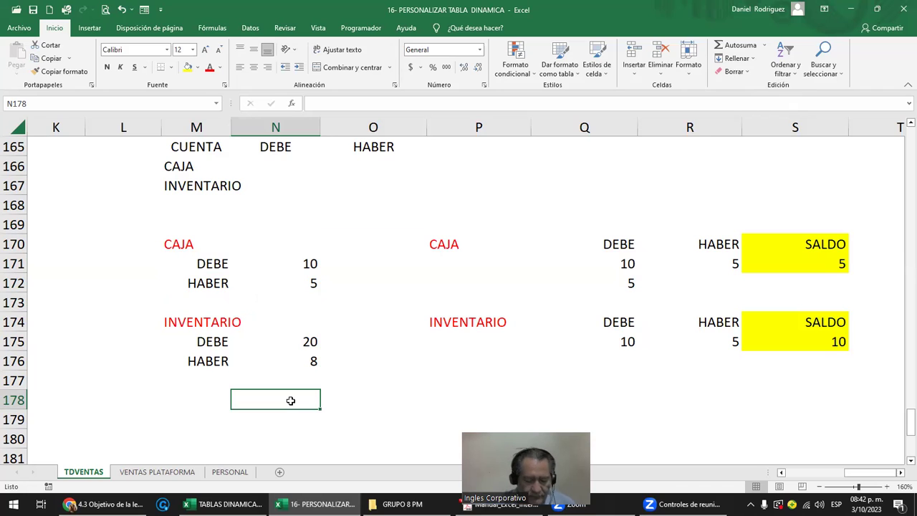
pyautogui.click(808, 247)
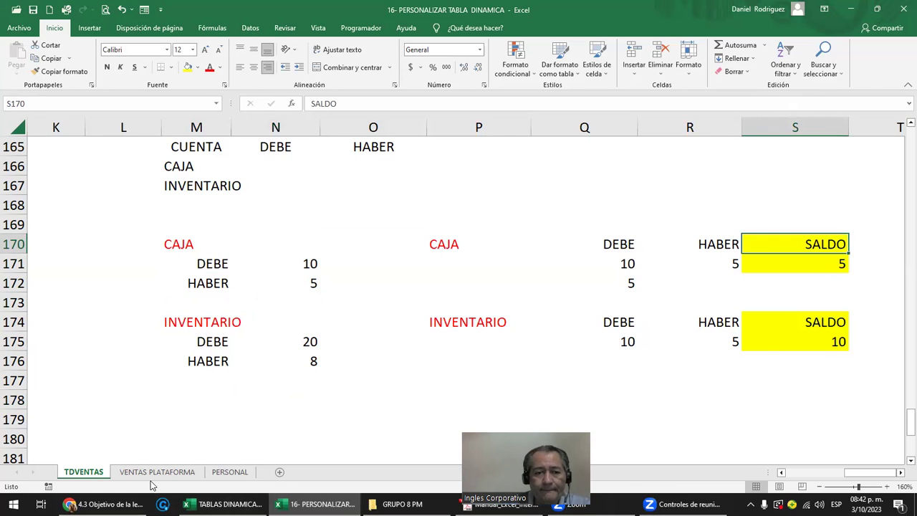
pyautogui.click(188, 247)
pyautogui.press('Left')
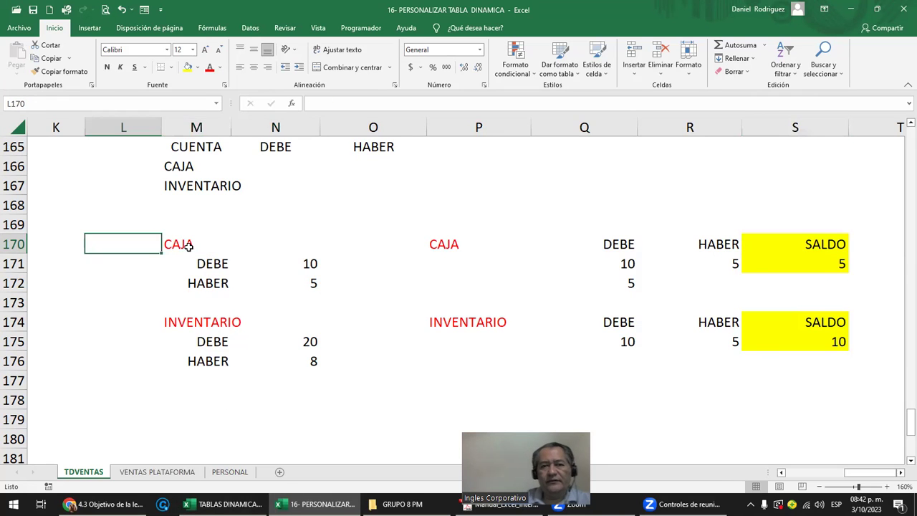
pyautogui.press('Left')
pyautogui.press('Left')
pyautogui.press('Left')
pyautogui.press('Left')
pyautogui.press('Left')
pyautogui.press('Left')
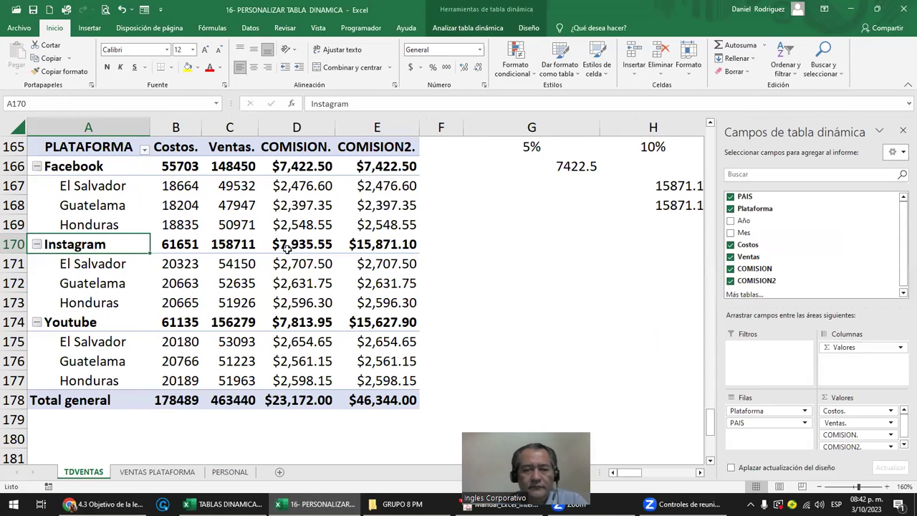
# Scroll up to pivot table 9, briefly visit the topics workbook and come back
pyautogui.scroll(1, 302, 259)
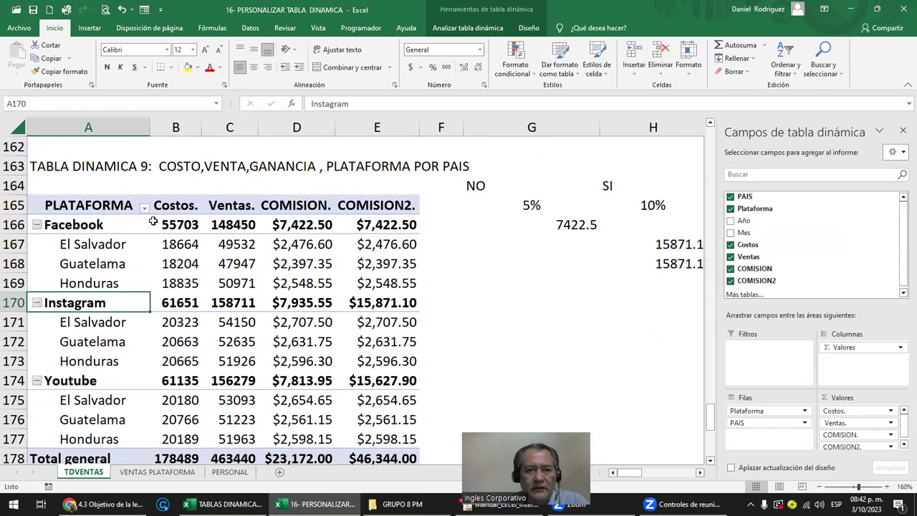
pyautogui.click(105, 203)
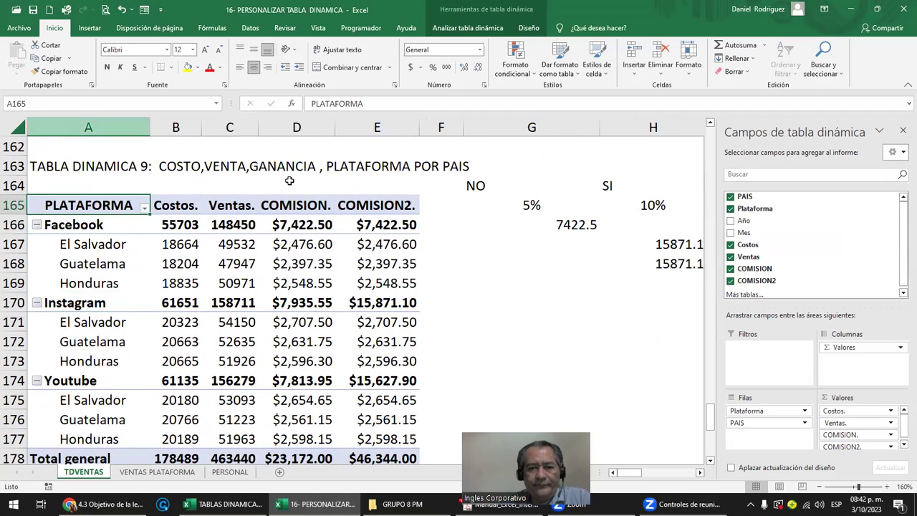
pyautogui.click(224, 504)
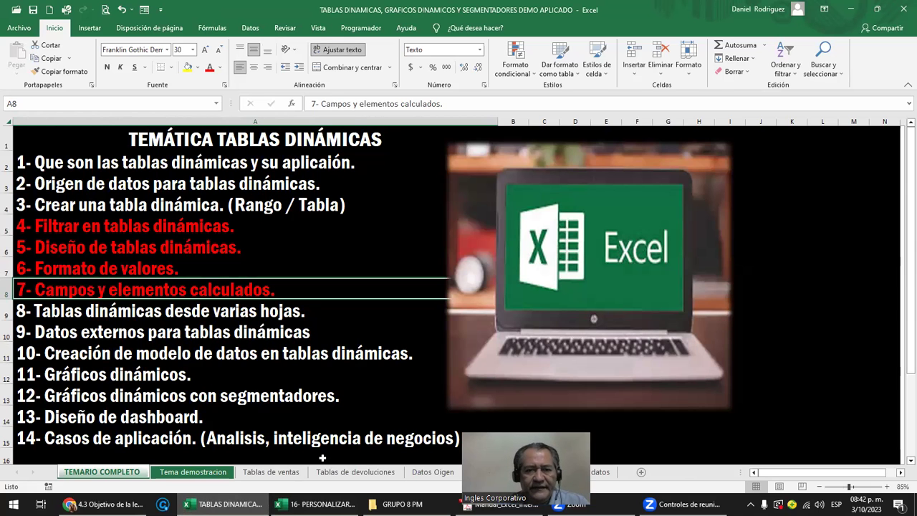
pyautogui.click(850, 9)
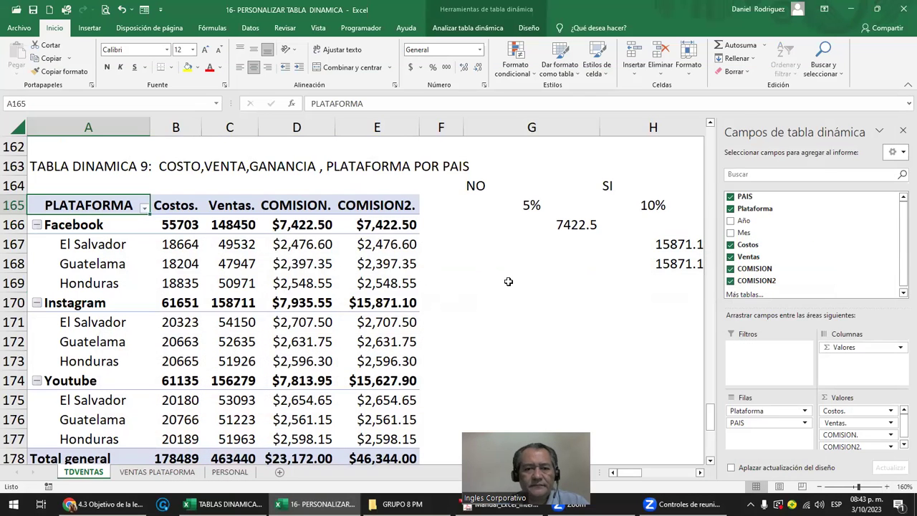
pyautogui.click(507, 281)
# Inspect pivot table 9's Plataforma filter and Costos. header without changing anything
pyautogui.click(138, 205)
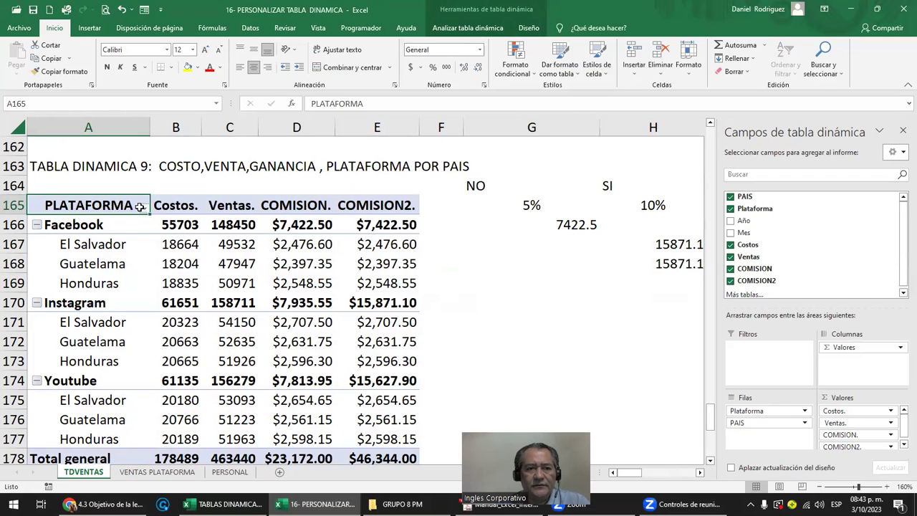
pyautogui.click(144, 210)
pyautogui.click(143, 210)
pyautogui.click(176, 208)
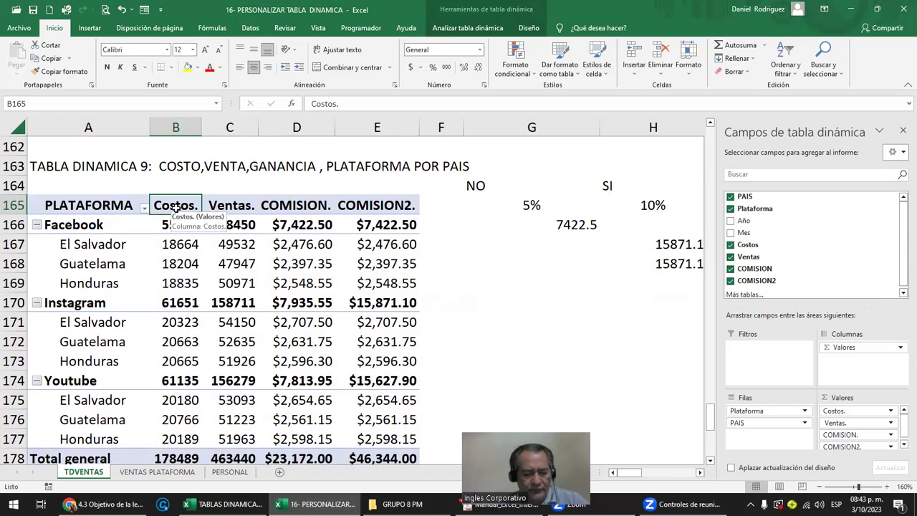
pyautogui.click(101, 208)
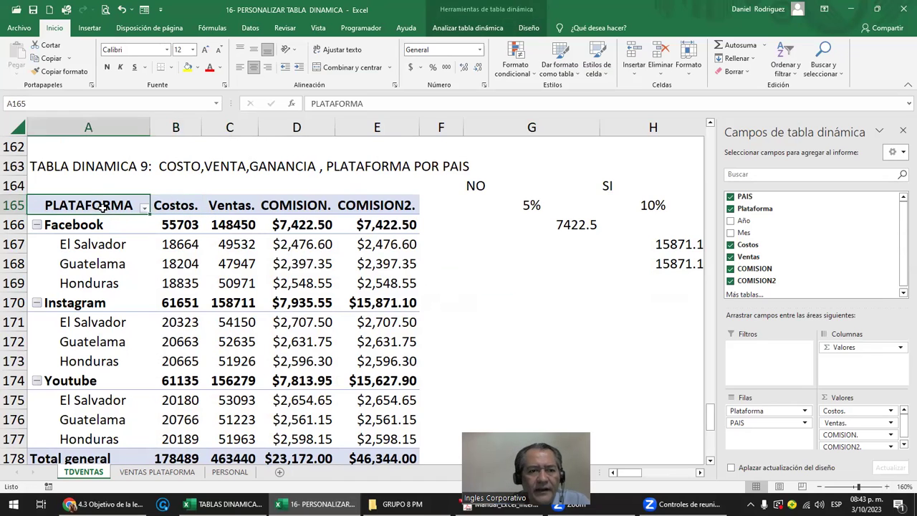
pyautogui.click(144, 210)
pyautogui.click(144, 210)
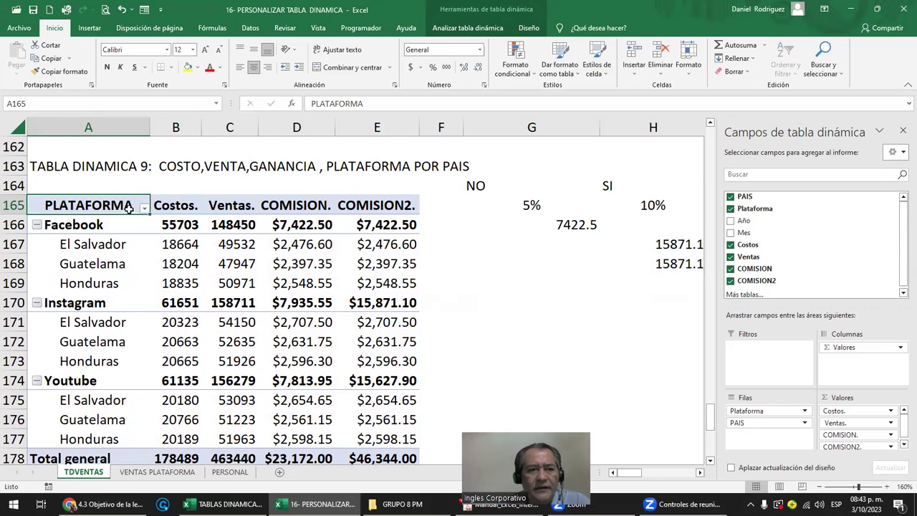
# Insert a blank row 165 above pivot table 9
pyautogui.click(7, 205)
pyautogui.rightClick(12, 207)
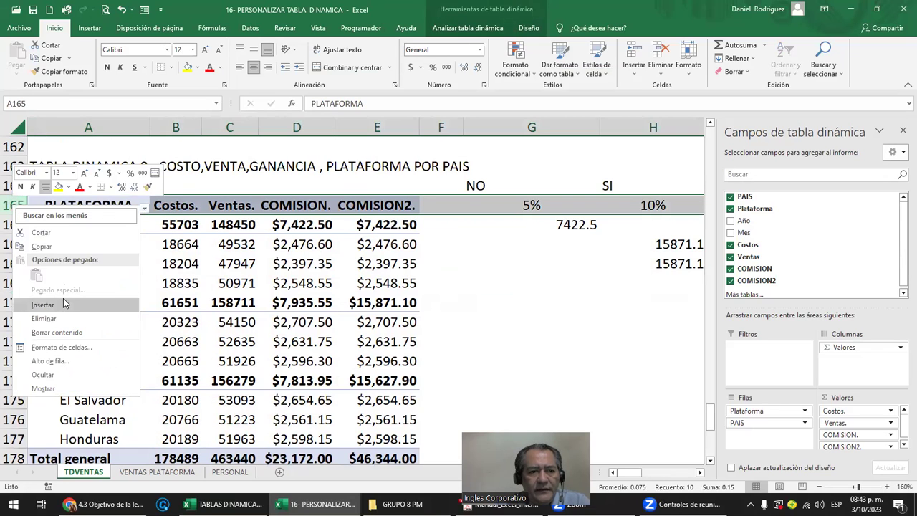
pyautogui.click(43, 305)
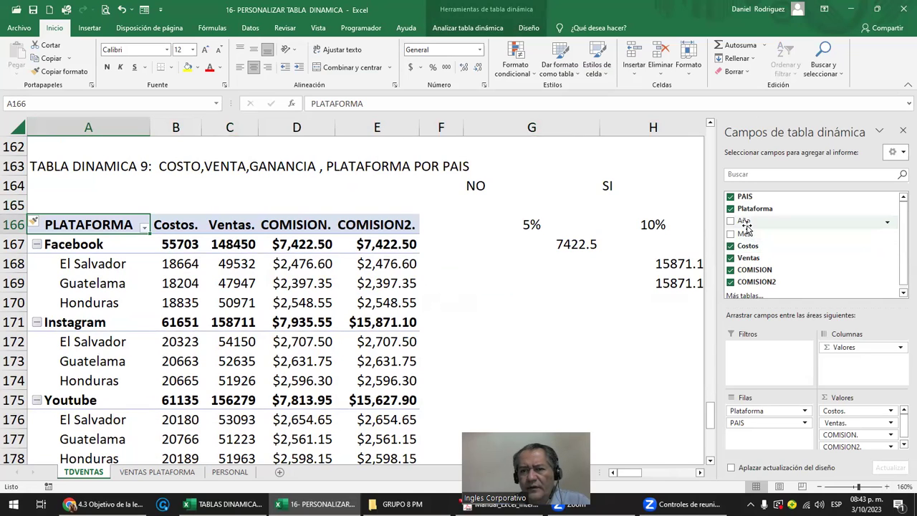
# Add Año as a report filter left at (Todas), then bring the TABLAS DINAMICAS workbook forward
pyautogui.moveTo(743, 220); pyautogui.dragTo(762, 351)
pyautogui.click(209, 189)
pyautogui.click(210, 190)
pyautogui.click(525, 290)
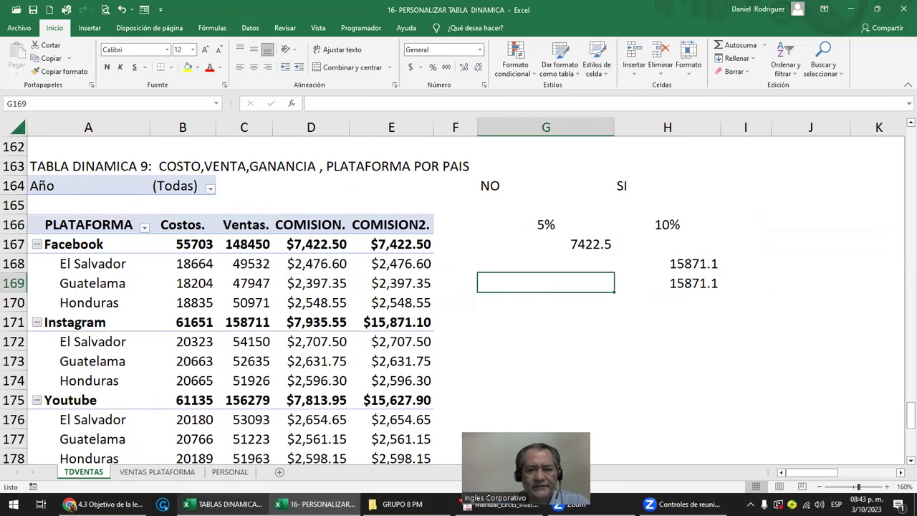
pyautogui.hotkey('alt', 'Tab')
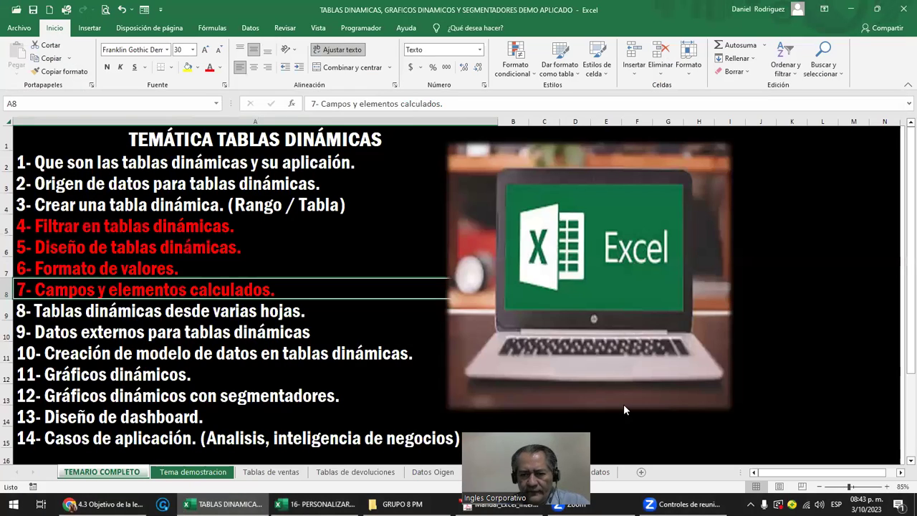
# Review the Datos Oigen source records, stepping across the first row to Precio
pyautogui.moveTo(556, 423); pyautogui.dragTo(836, 364)
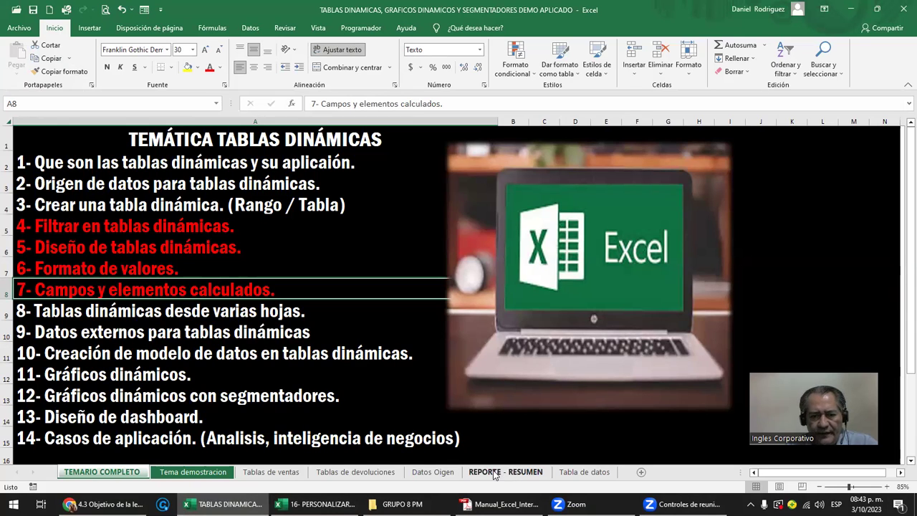
pyautogui.click(272, 475)
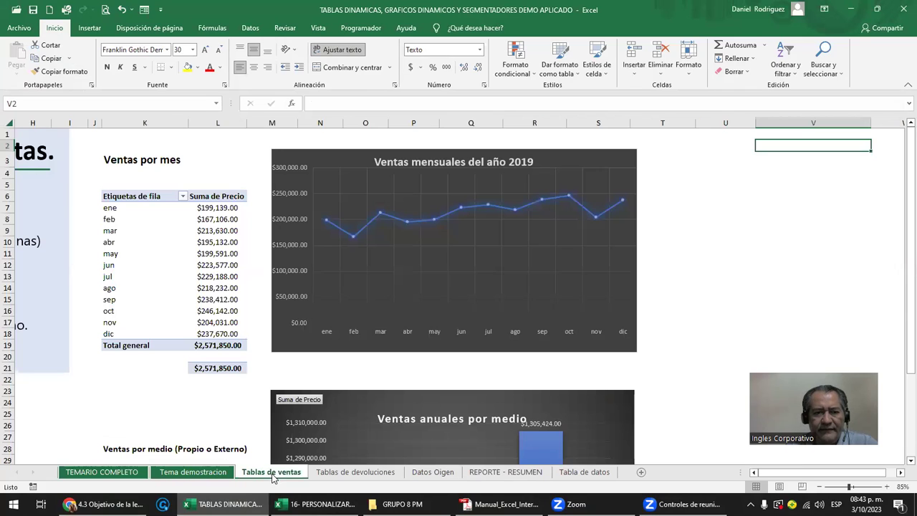
pyautogui.click(93, 404)
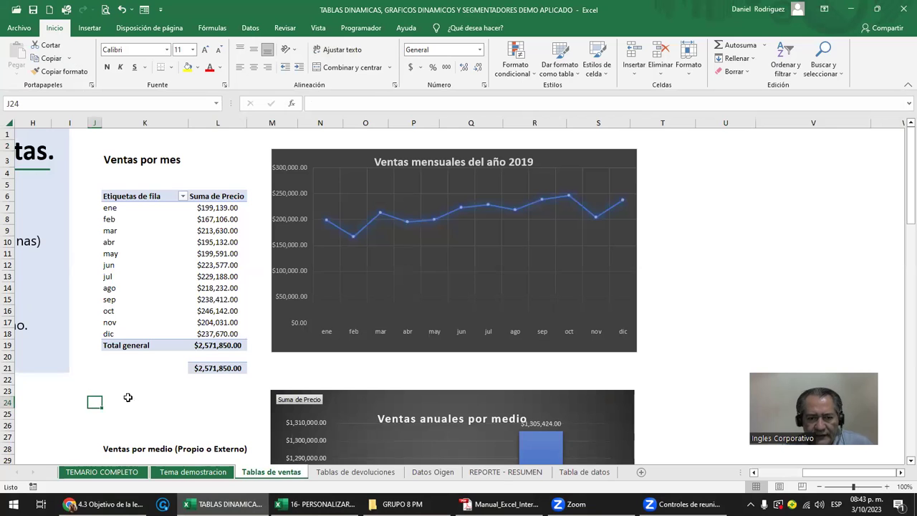
pyautogui.click(433, 472)
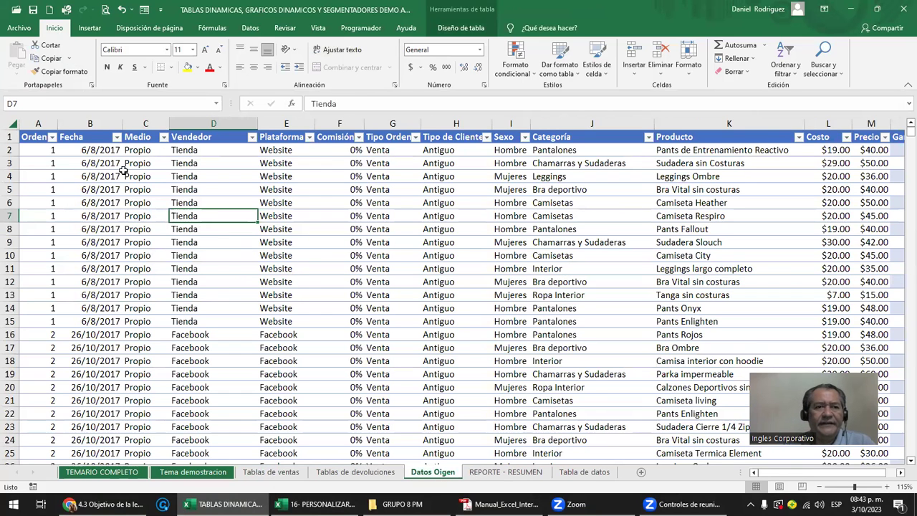
pyautogui.click(102, 151)
pyautogui.press('Right')
pyautogui.press('Right')
pyautogui.press('Right')
pyautogui.press('Right')
pyautogui.press('Right')
pyautogui.press('Right')
pyautogui.press('Right')
pyautogui.press('Right')
pyautogui.press('Right')
pyautogui.press('Right')
pyautogui.press('Right')
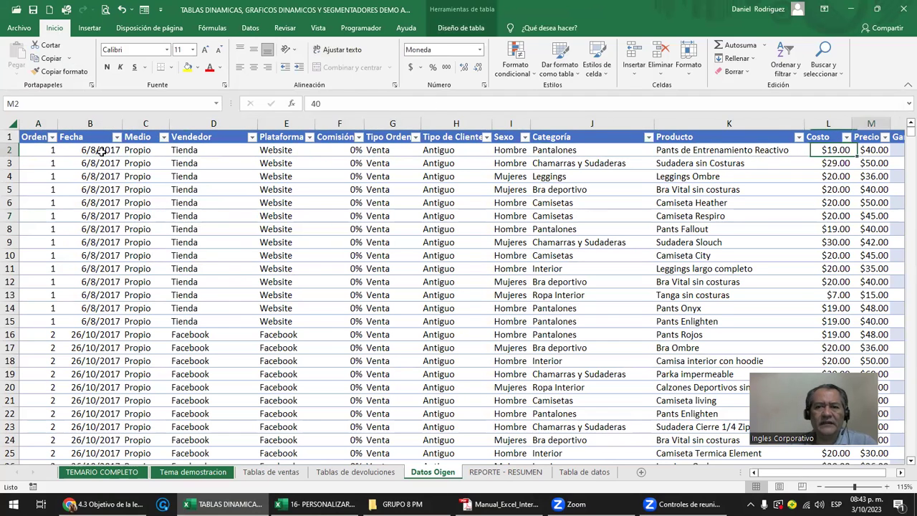
pyautogui.press('Right')
pyautogui.press('Right')
pyautogui.press('Right')
pyautogui.press('Left')
pyautogui.press('Left')
pyautogui.press('Left')
pyautogui.press('Left')
pyautogui.press('Left')
pyautogui.press('Left')
pyautogui.press('Left')
pyautogui.press('Left')
pyautogui.press('Left')
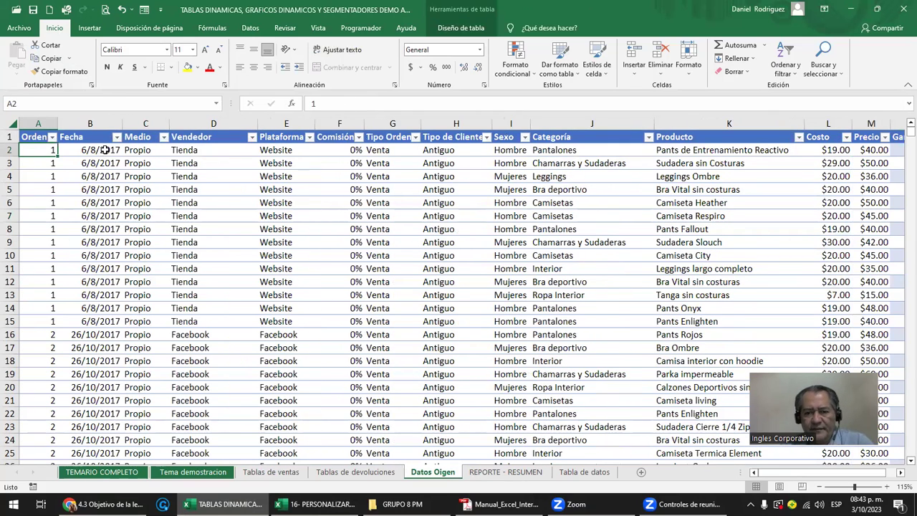
# Browse the Ventas por mes and Ventas por medio tables on Tablas de ventas
pyautogui.click(283, 472)
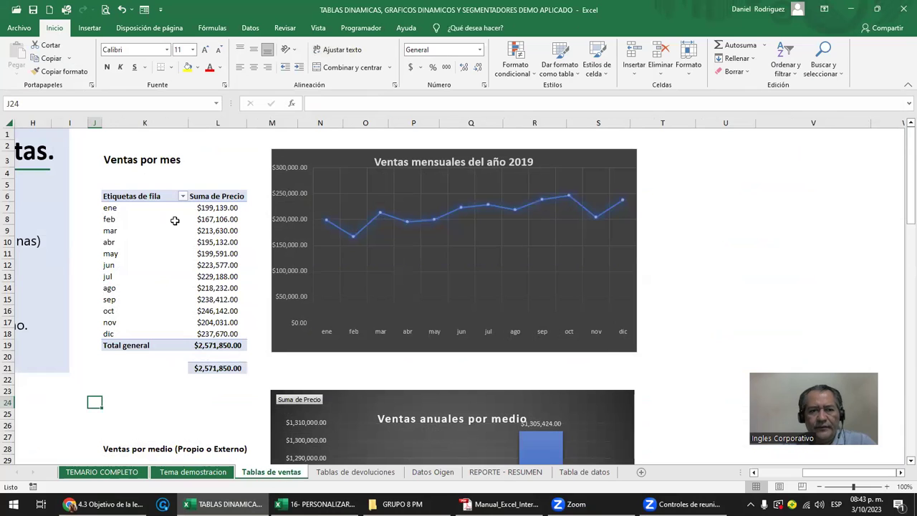
pyautogui.click(112, 159)
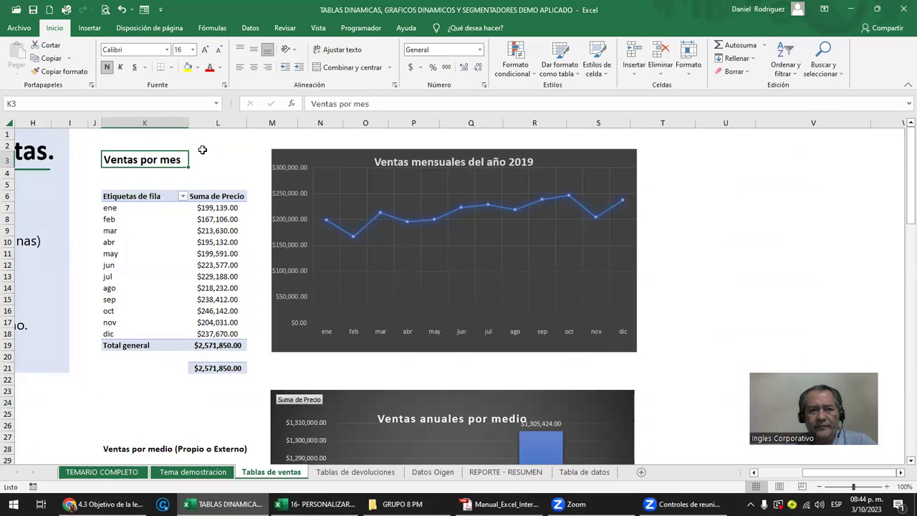
pyautogui.scroll(-3, 293, 303)
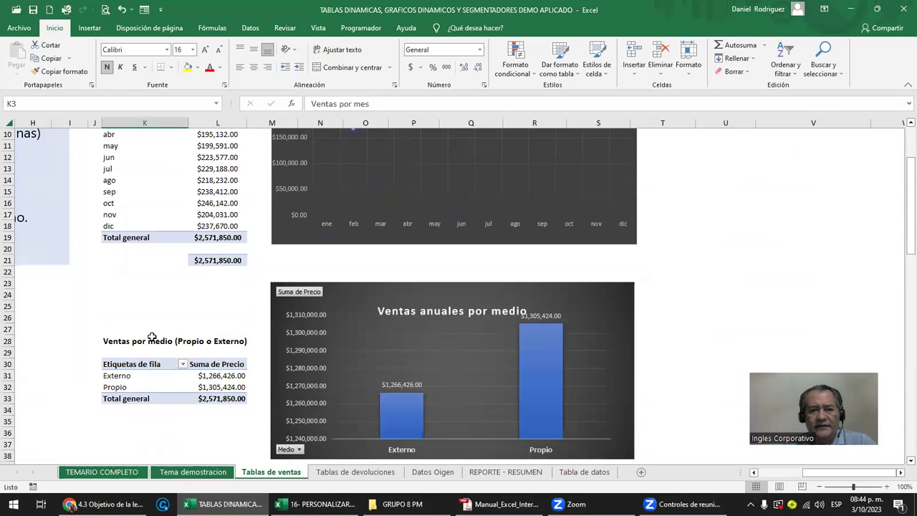
pyautogui.click(140, 342)
pyautogui.scroll(-2, 308, 368)
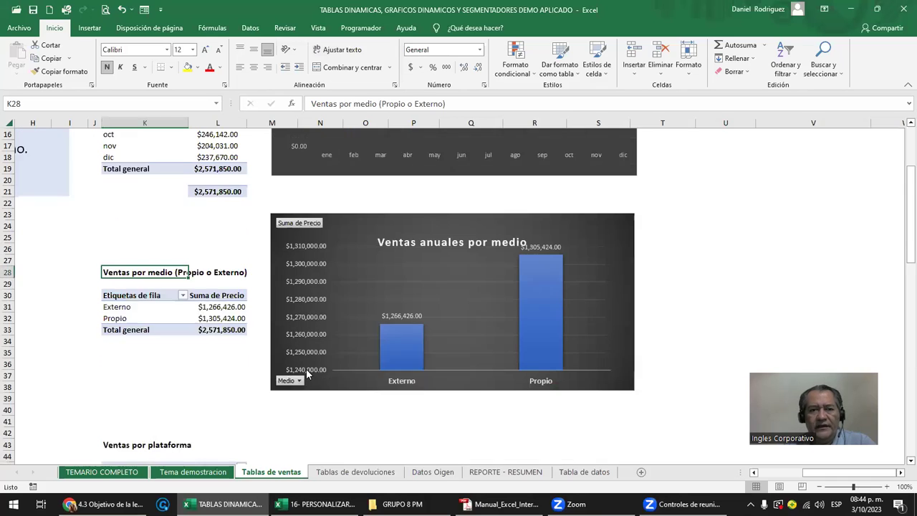
pyautogui.scroll(-1, 305, 358)
pyautogui.scroll(-1, 245, 333)
pyautogui.scroll(3, 245, 330)
pyautogui.scroll(4, 245, 328)
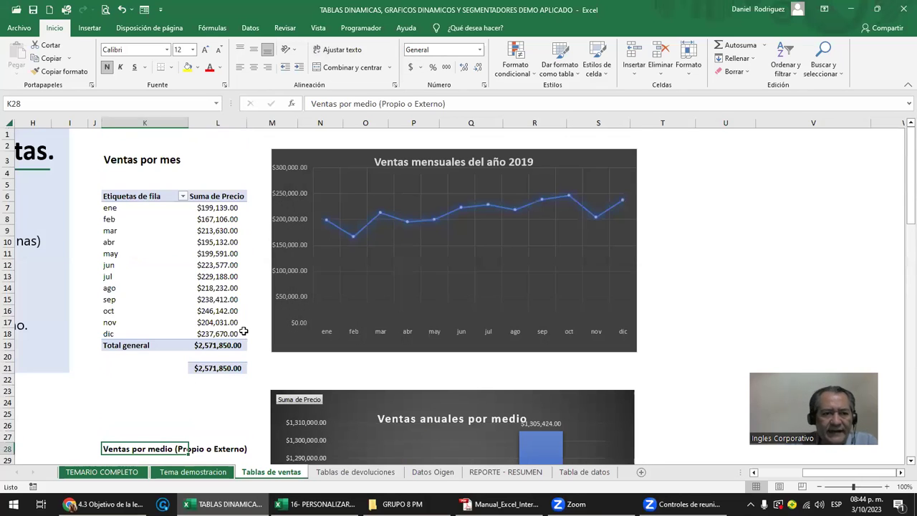
# Select the Ventas por mes pivot table together with its total range
pyautogui.moveTo(140, 198); pyautogui.dragTo(232, 367)
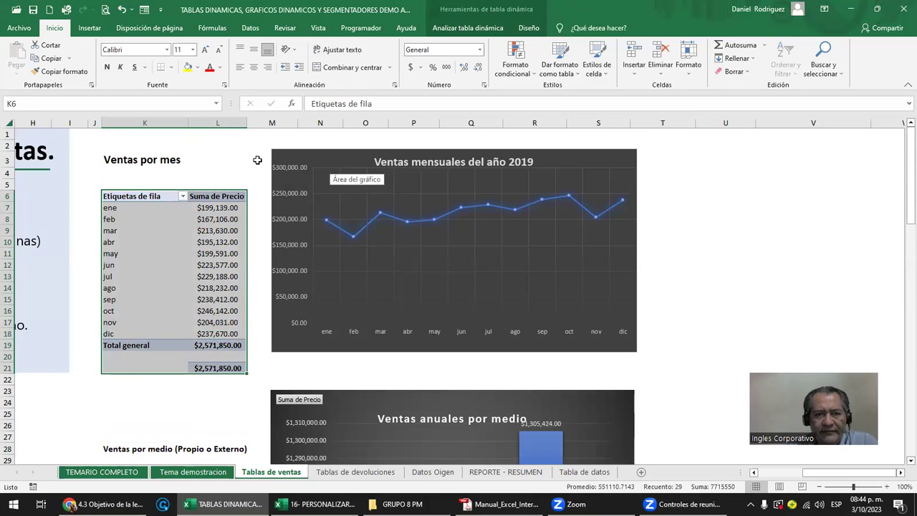
pyautogui.moveTo(132, 198); pyautogui.dragTo(222, 366)
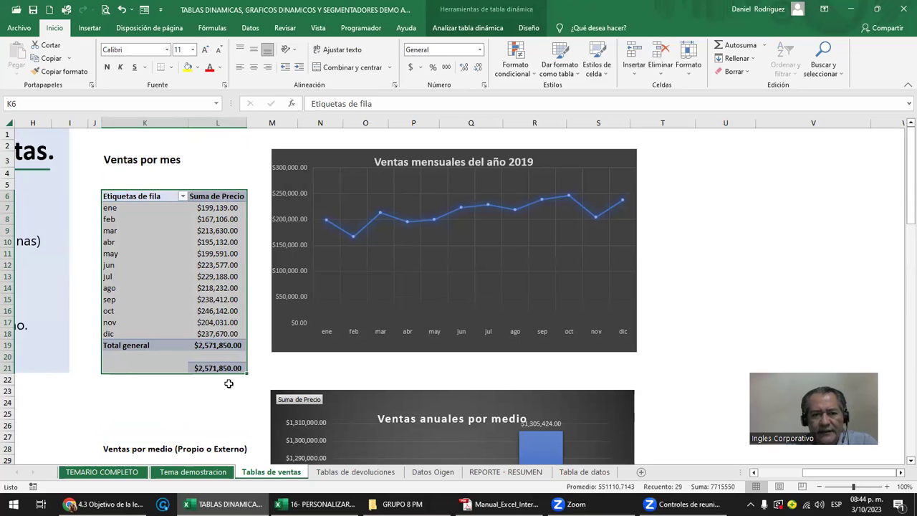
pyautogui.click(203, 405)
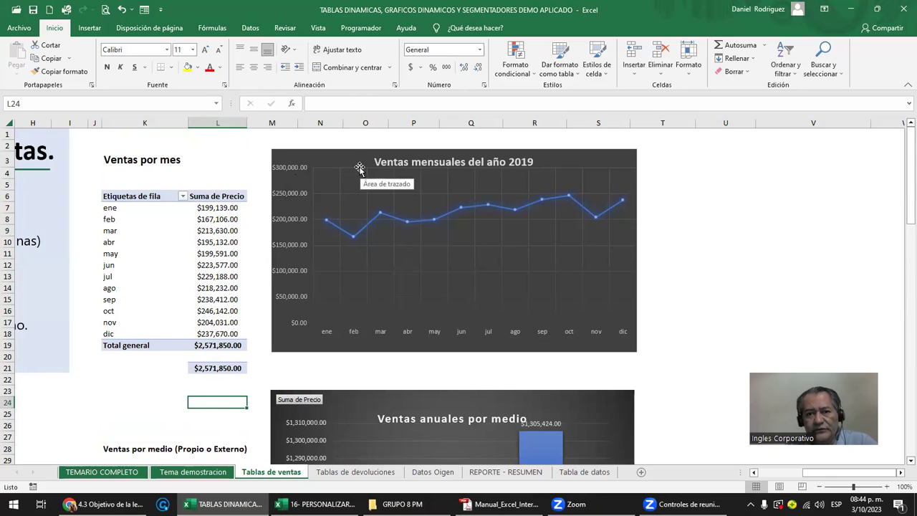
pyautogui.scroll(-1, 430, 316)
pyautogui.scroll(-2, 430, 318)
pyautogui.scroll(-1, 432, 321)
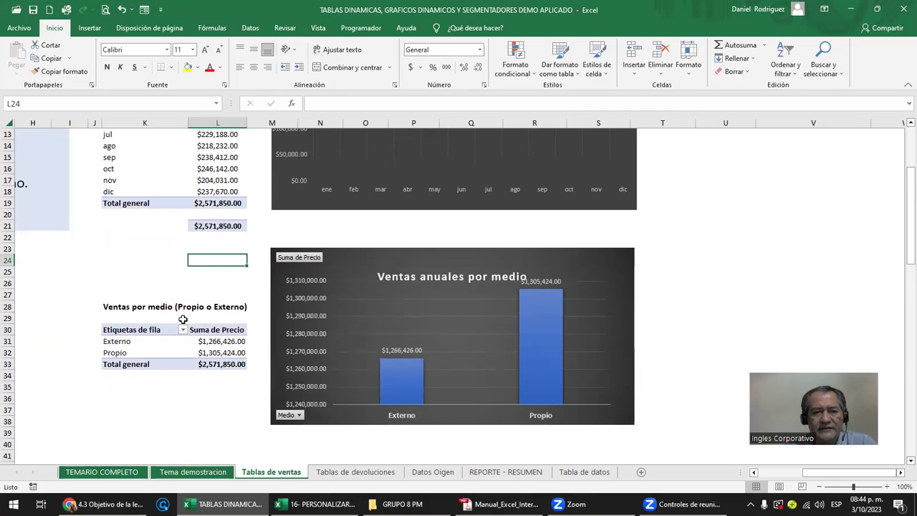
pyautogui.scroll(3, 181, 320)
pyautogui.scroll(1, 150, 243)
pyautogui.moveTo(127, 195)
pyautogui.mouseDown()
pyautogui.moveTo(206, 324)
pyautogui.moveTo(215, 367)
pyautogui.mouseUp()
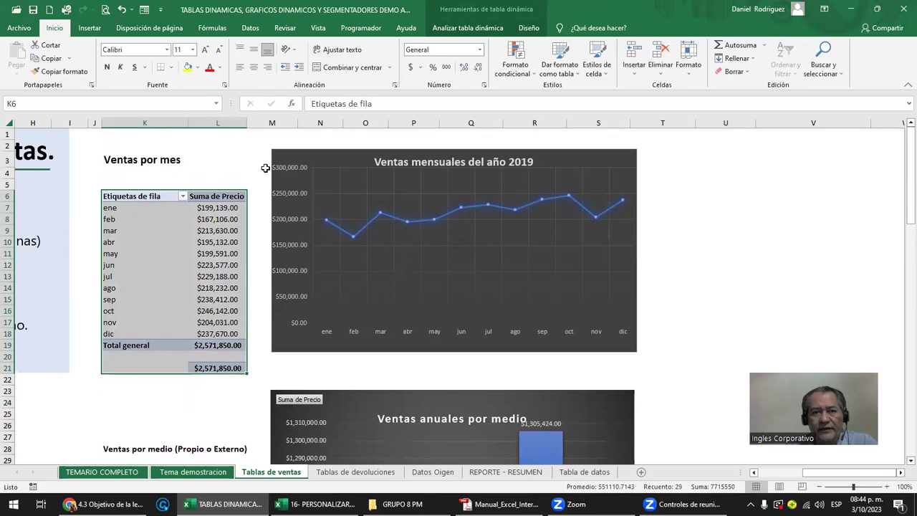
pyautogui.click(241, 163)
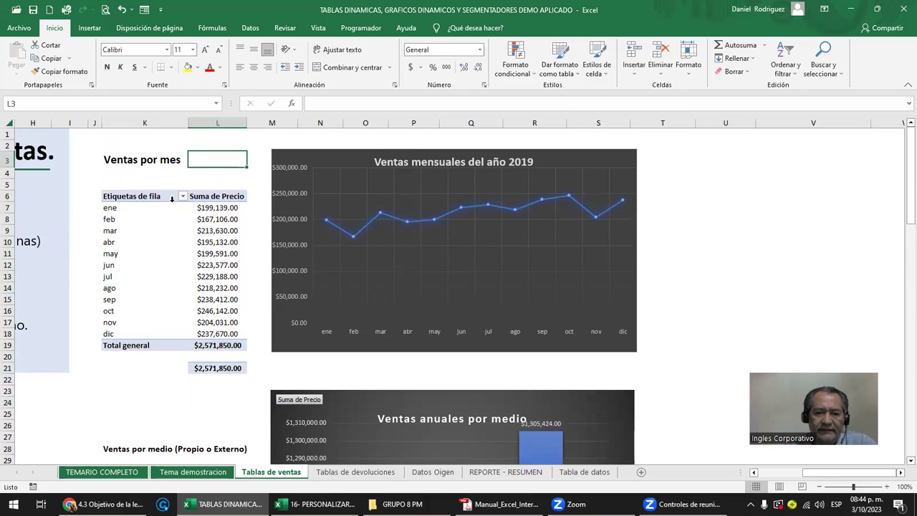
# Trace the dashboard's Ventas, Devoluciones and Utilidad (=C2-F2) totals to their source cells
pyautogui.click(504, 472)
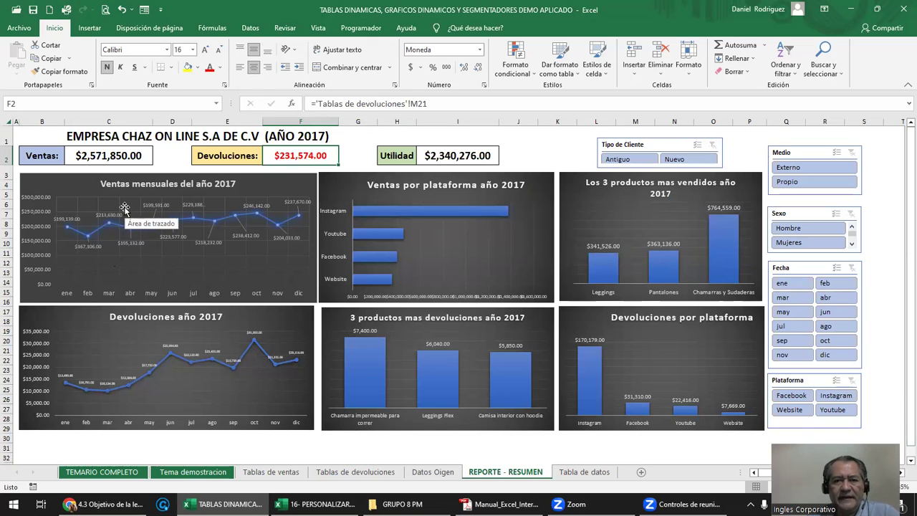
pyautogui.click(67, 204)
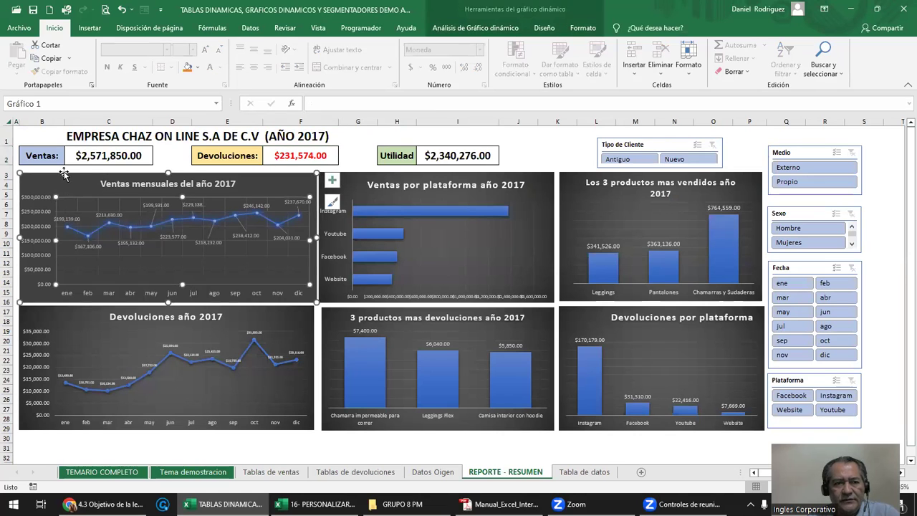
pyautogui.click(99, 159)
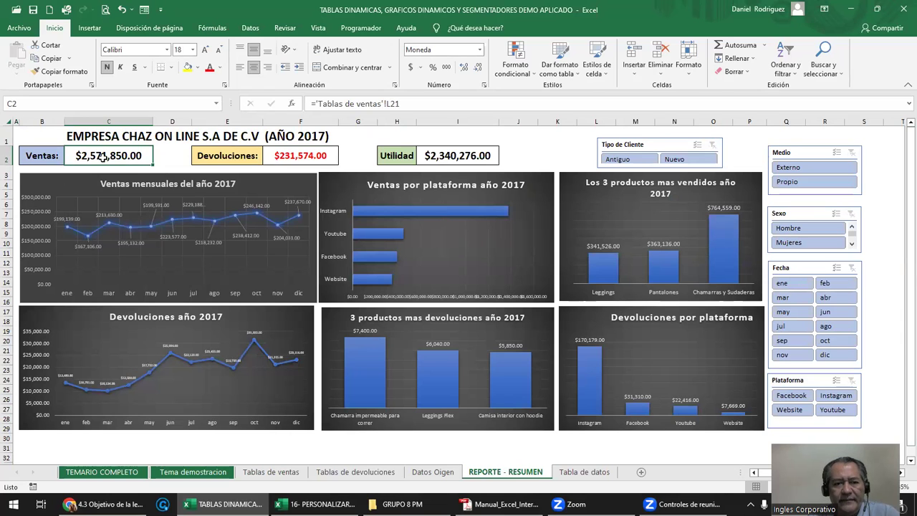
pyautogui.click(271, 471)
pyautogui.click(206, 369)
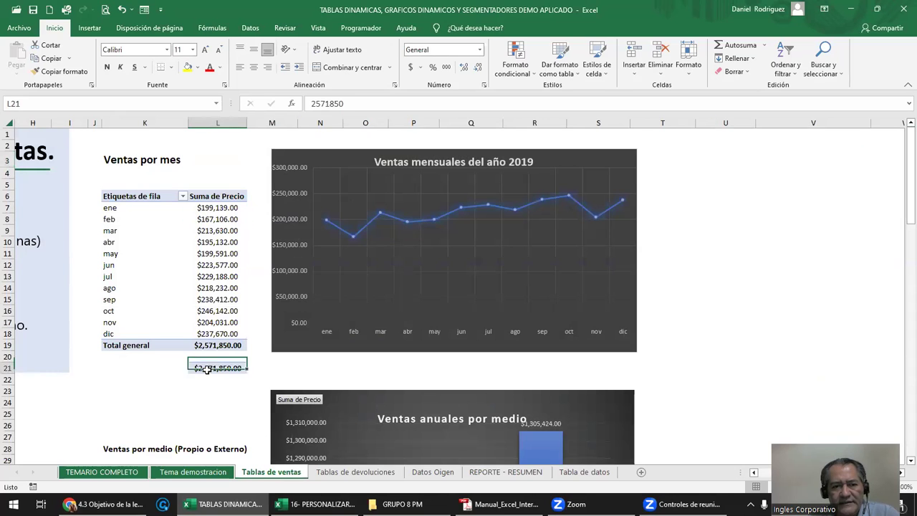
pyautogui.click(213, 345)
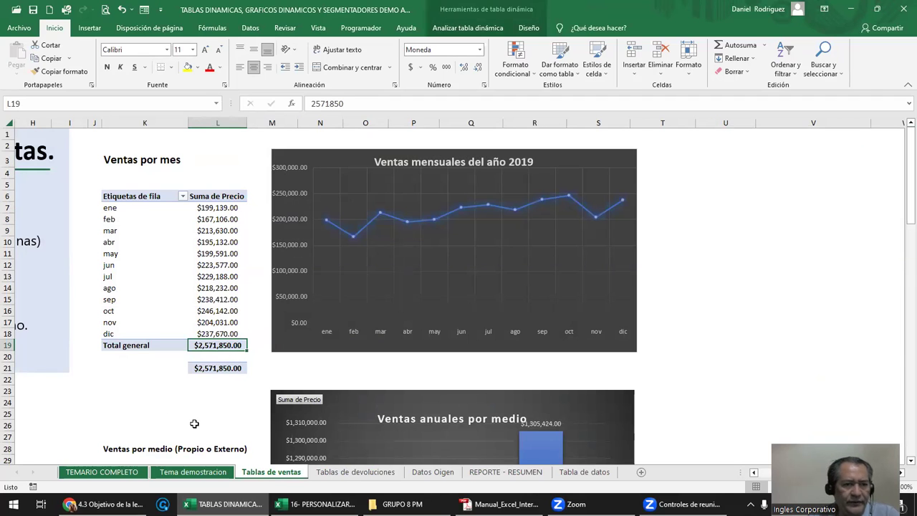
pyautogui.click(347, 473)
pyautogui.click(489, 472)
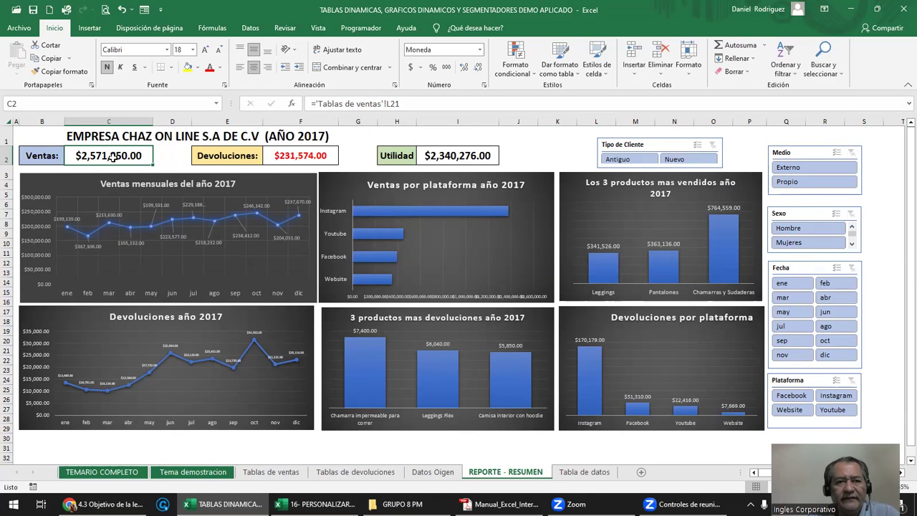
pyautogui.click(307, 154)
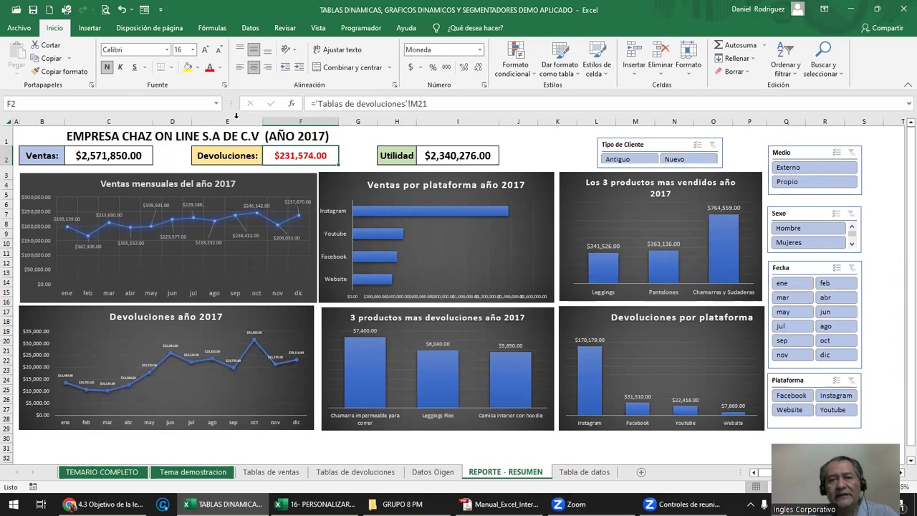
pyautogui.click(466, 155)
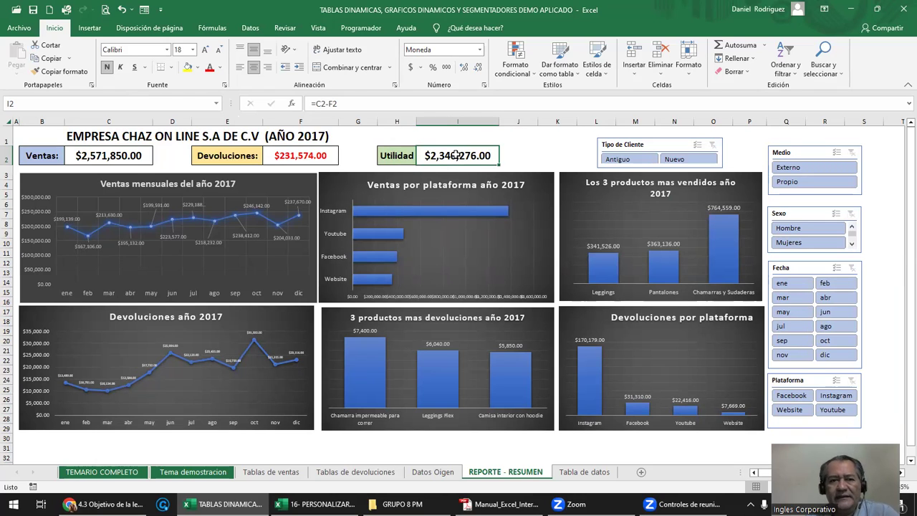
# Select the Ventas mensuales, Devoluciones, Ventas por plataforma and top-3 products charts in turn
pyautogui.click(255, 184)
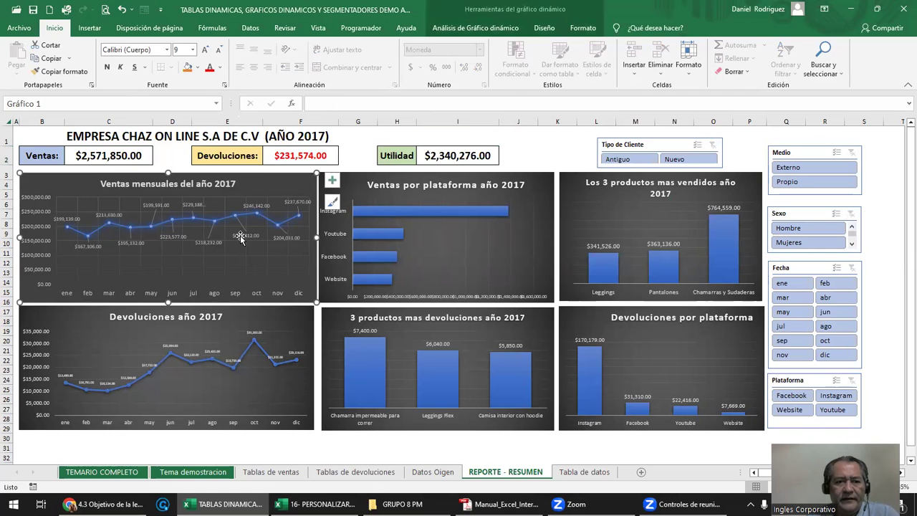
pyautogui.click(265, 319)
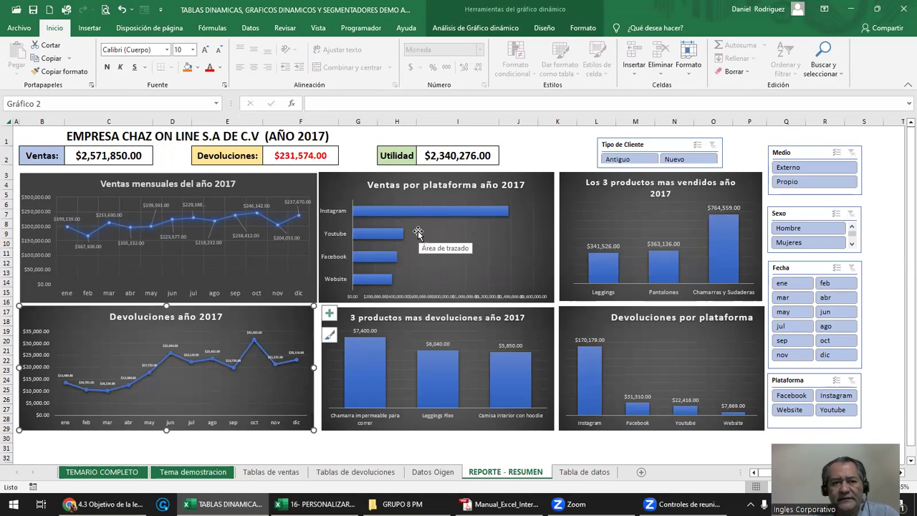
pyautogui.click(336, 185)
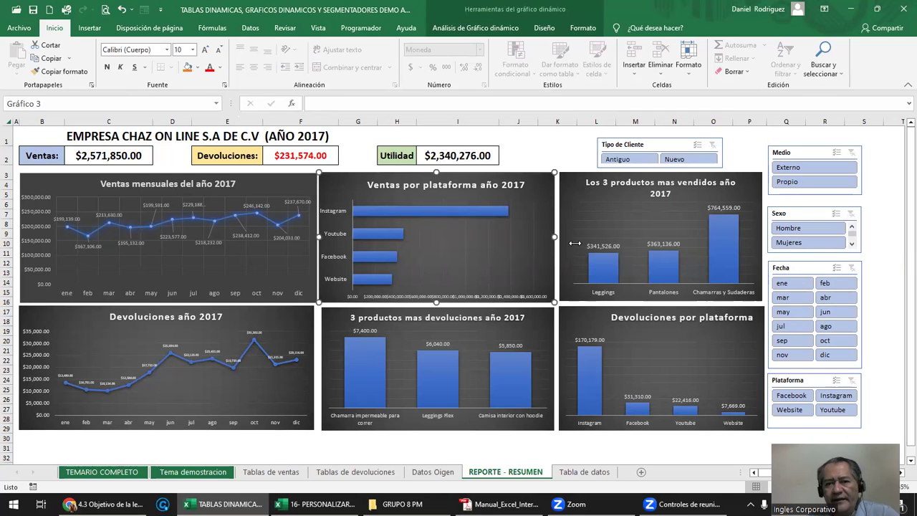
pyautogui.click(601, 191)
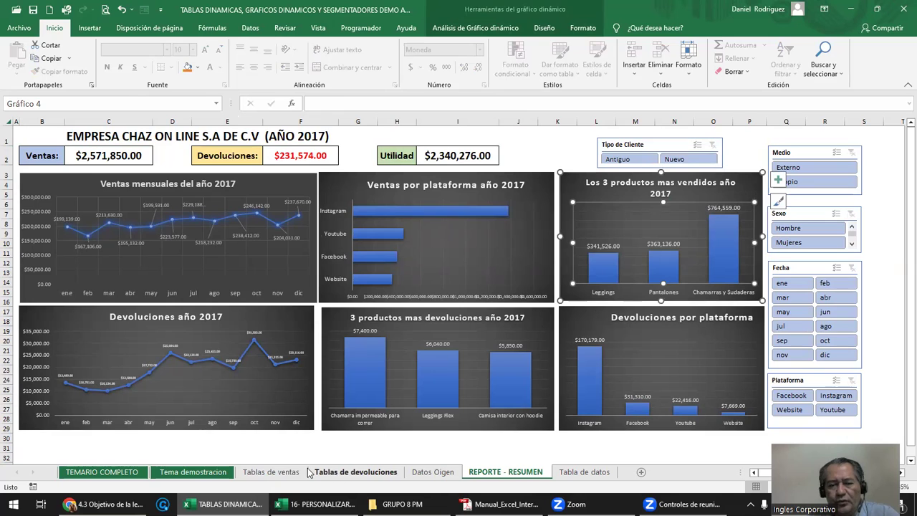
# Scroll down Tablas de ventas to the Los 3 productos mas vendidos chart
pyautogui.click(283, 472)
pyautogui.scroll(-2, 273, 369)
pyautogui.scroll(-1, 272, 369)
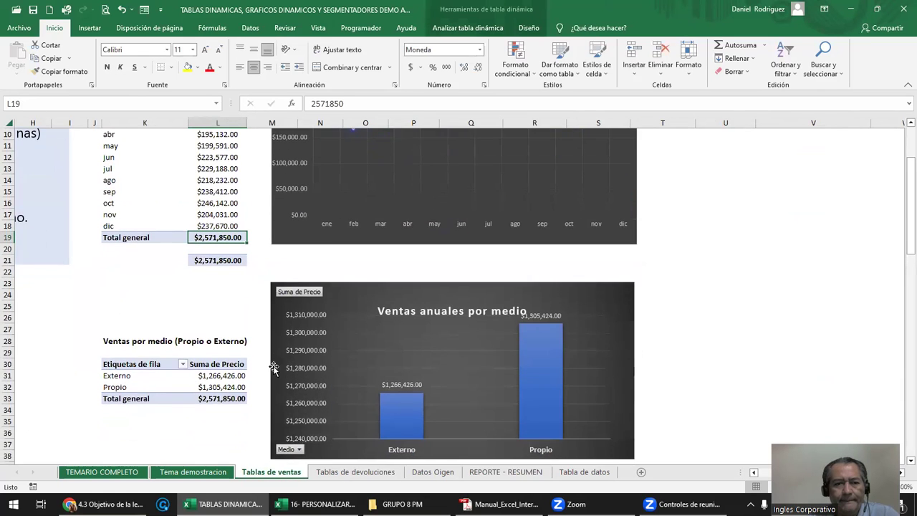
pyautogui.scroll(-1, 273, 369)
pyautogui.scroll(-1, 273, 368)
pyautogui.scroll(-1, 273, 367)
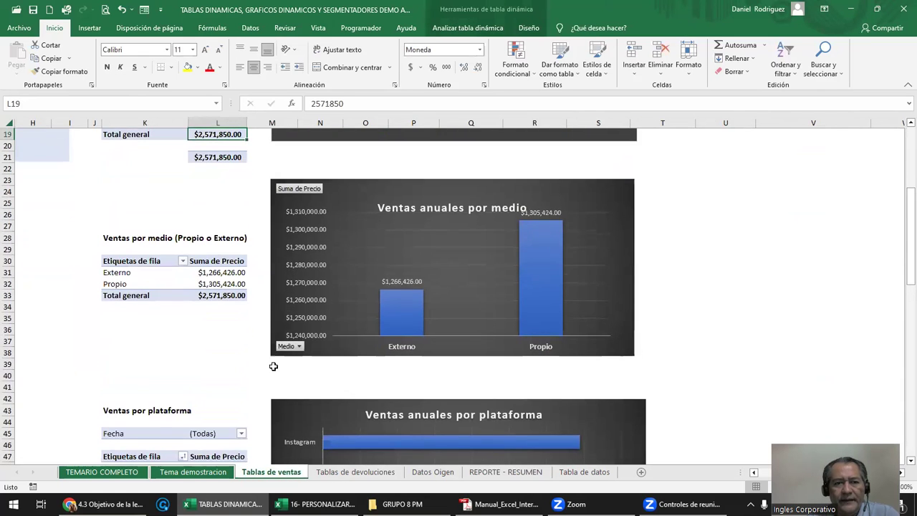
pyautogui.scroll(-2, 272, 367)
pyautogui.scroll(-1, 273, 367)
pyautogui.scroll(-2, 273, 366)
pyautogui.scroll(-3, 273, 368)
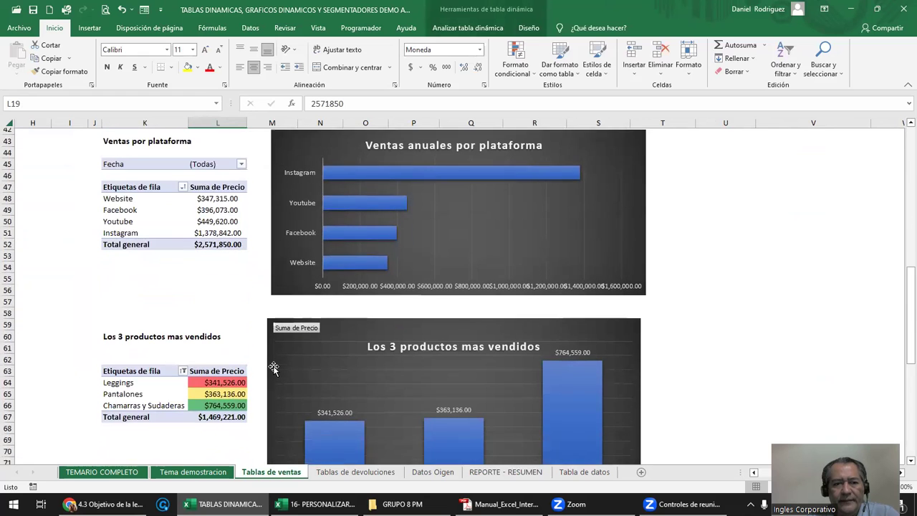
pyautogui.scroll(-2, 258, 365)
pyautogui.scroll(-2, 197, 357)
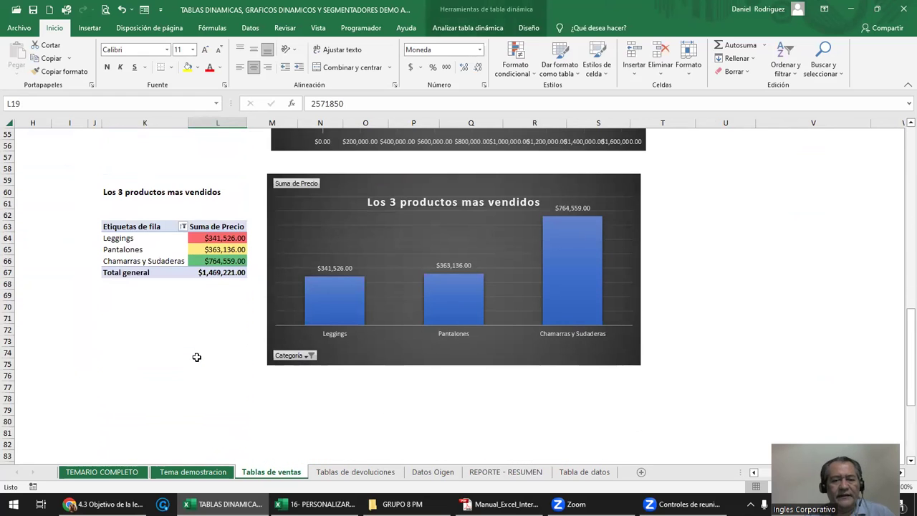
pyautogui.keyDown('ctrl'); pyautogui.scroll(1, 196, 357); pyautogui.keyUp('ctrl')
pyautogui.scroll(1, 430, 387)
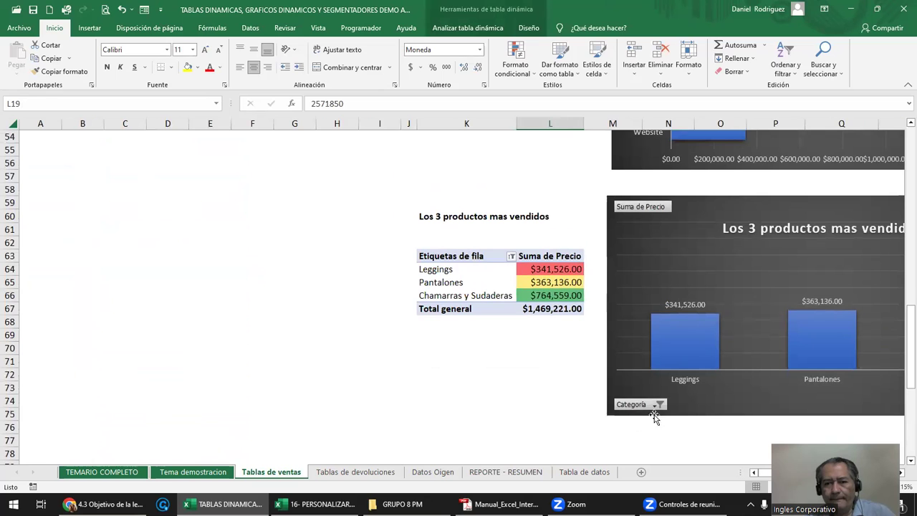
pyautogui.click(729, 411)
pyautogui.click(735, 427)
pyautogui.press('Right')
pyautogui.press('Right')
pyautogui.press('Right')
pyautogui.press('Right')
pyautogui.press('Right')
pyautogui.press('Right')
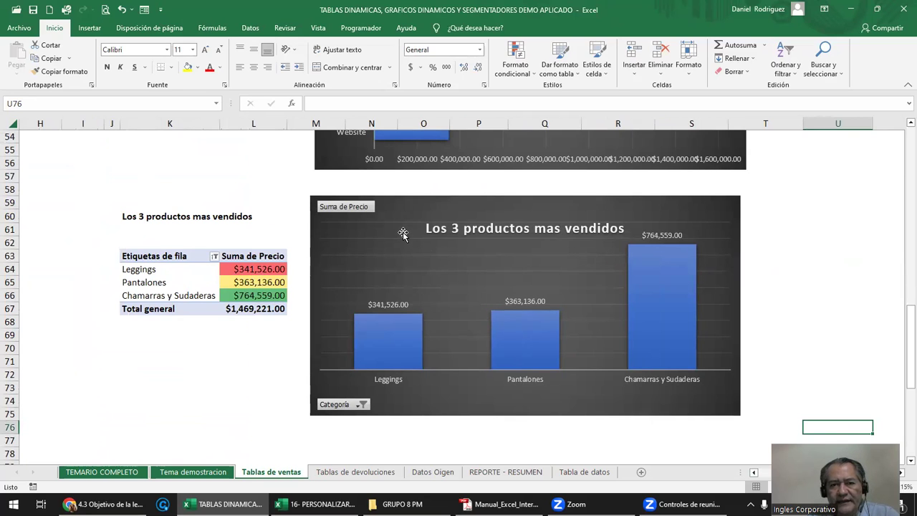
# Compare the dashboard's top-products chart with the top-products pivot table range
pyautogui.click(510, 472)
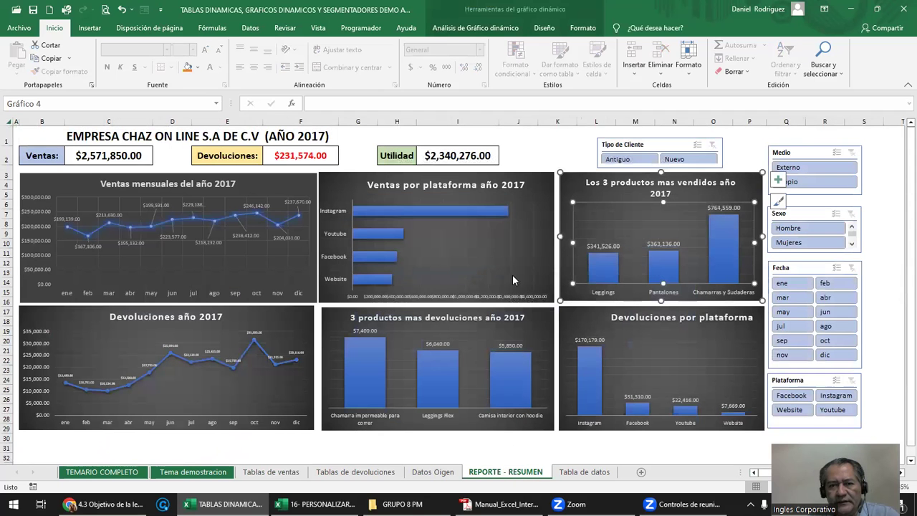
pyautogui.click(570, 182)
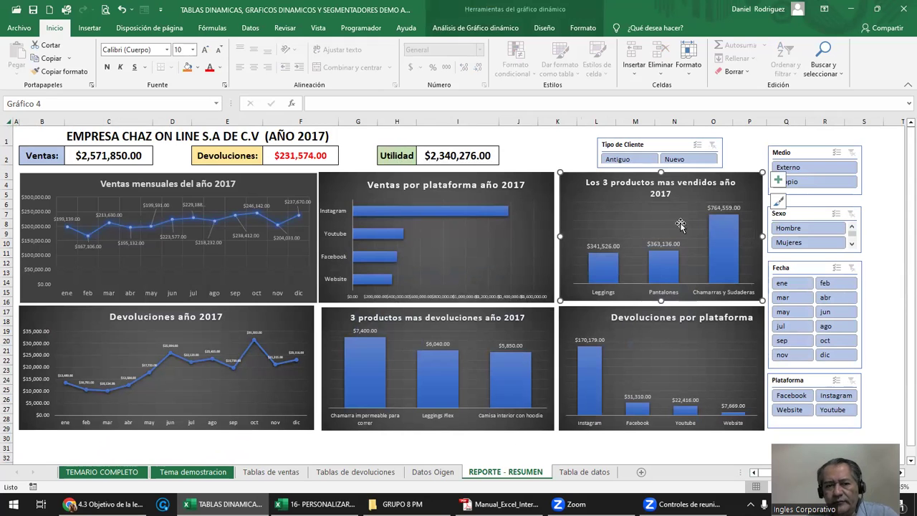
pyautogui.click(271, 472)
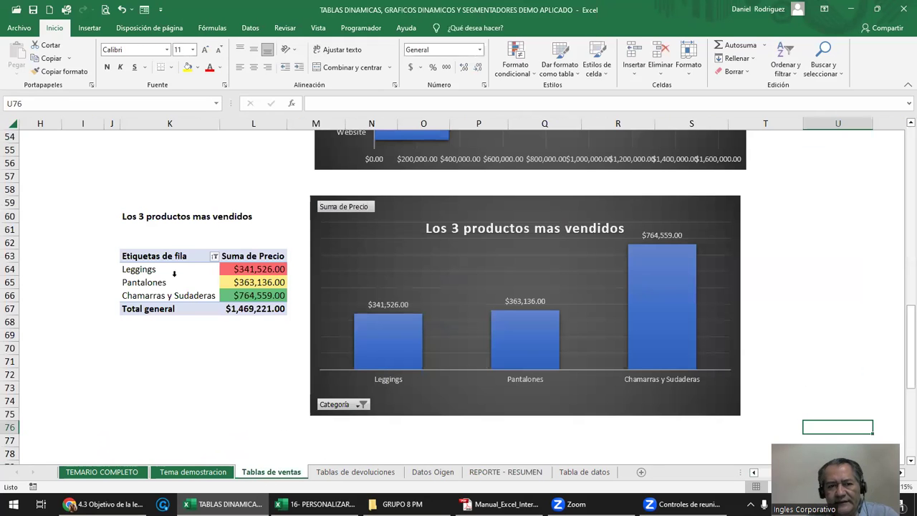
pyautogui.moveTo(148, 240); pyautogui.dragTo(272, 333)
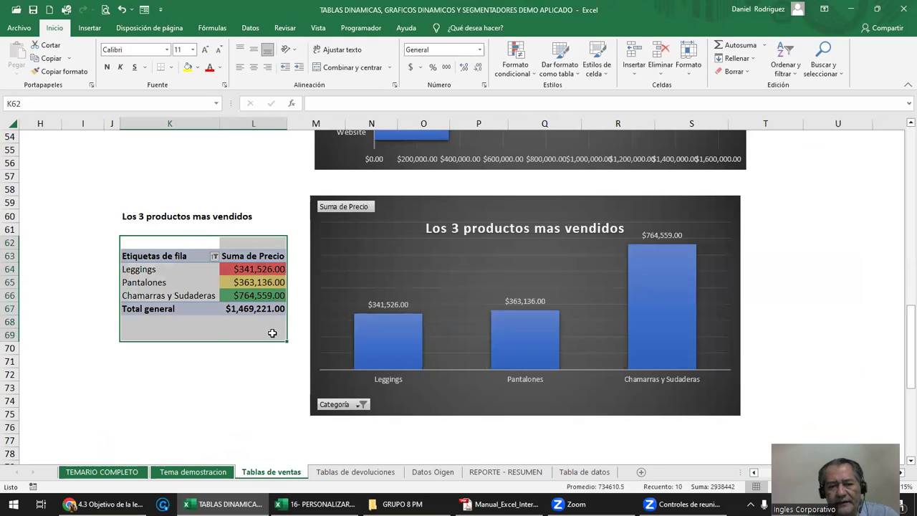
pyautogui.click(212, 391)
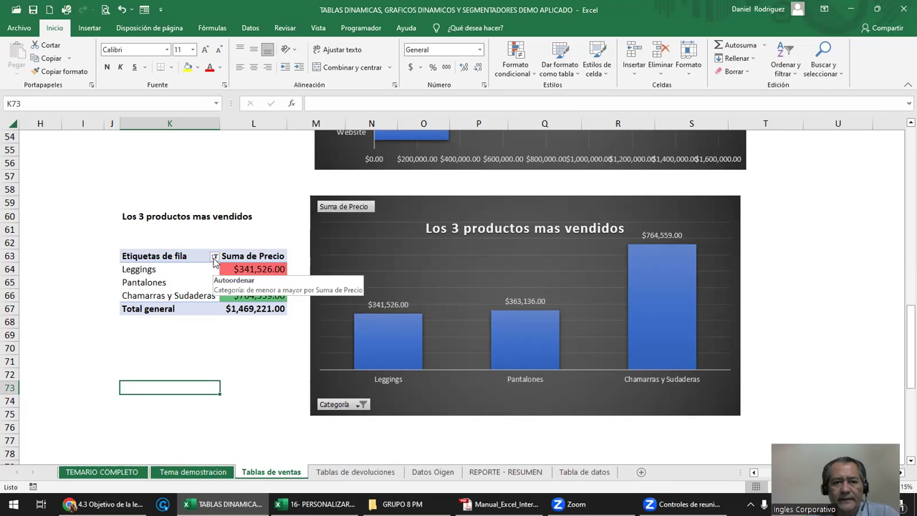
# Select a value in the top-products pivot and turn on Lista de campos
pyautogui.click(256, 267)
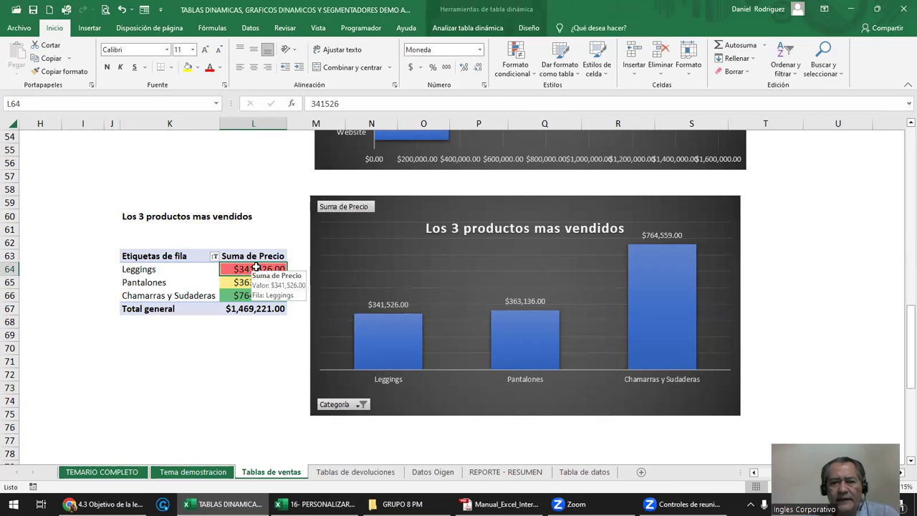
pyautogui.click(488, 29)
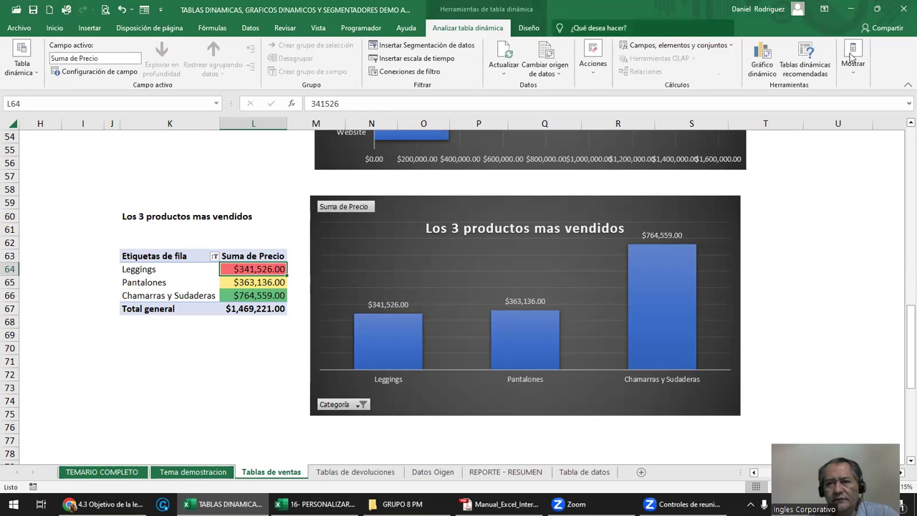
pyautogui.click(857, 72)
pyautogui.click(828, 109)
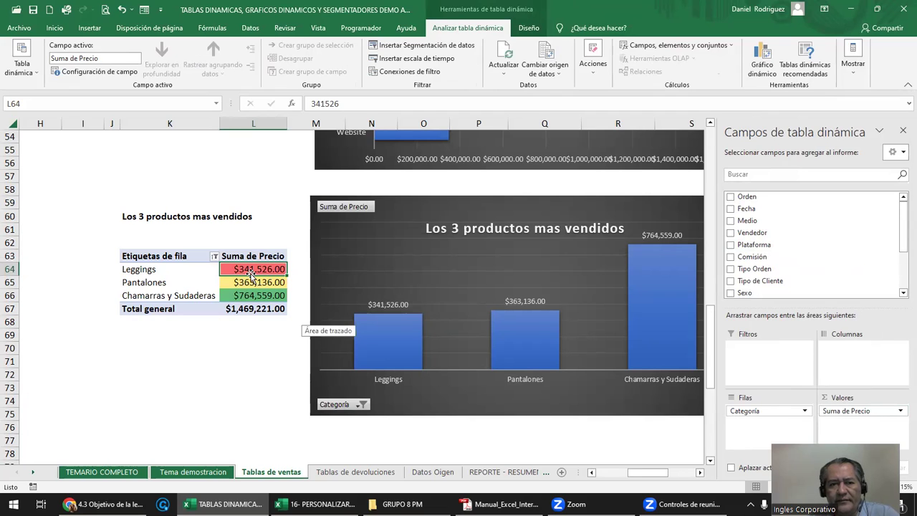
# Switch Suma de Precio to Máx., undo back to the sum, and return to REPORTE - RESUMEN
pyautogui.click(876, 412)
pyautogui.click(836, 399)
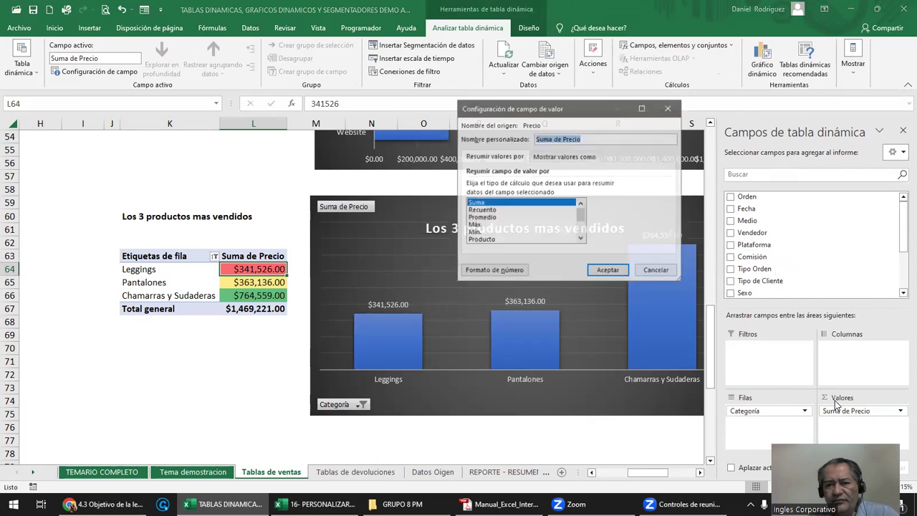
pyautogui.click(474, 225)
pyautogui.click(594, 268)
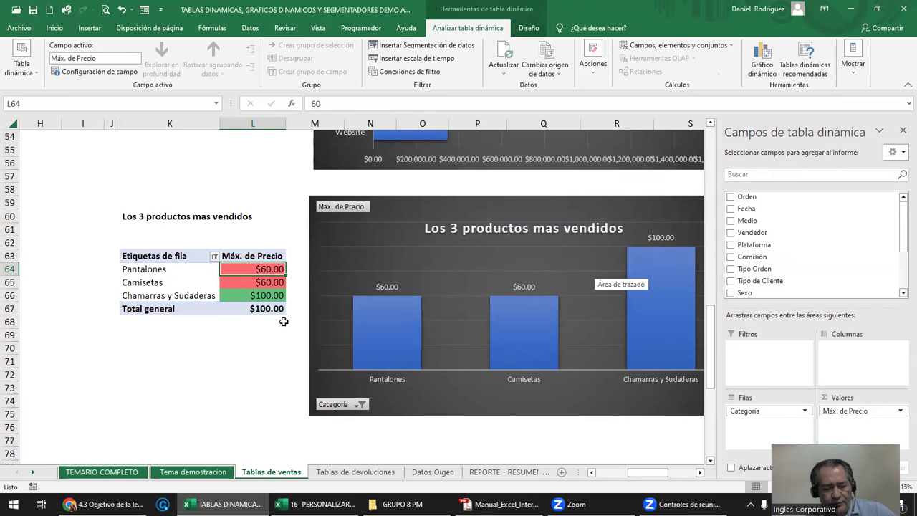
pyautogui.hotkey('ctrl', 'z')
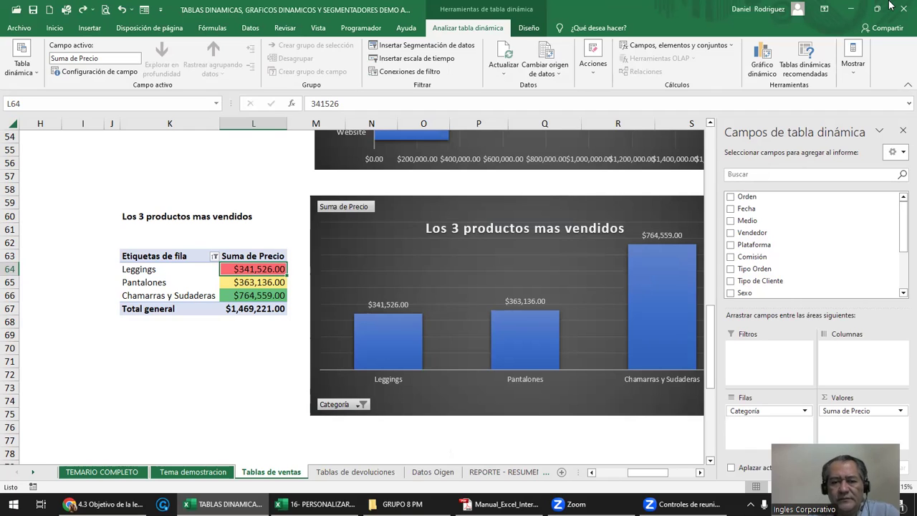
pyautogui.click(498, 473)
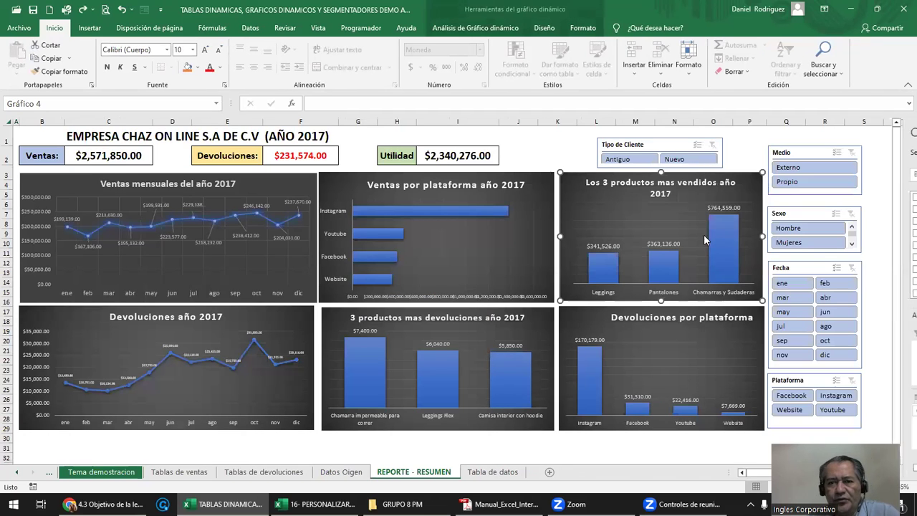
# Nudge the Tipo de Cliente slicer slightly, then bring up the 16- PERSONALIZAR TABLA DINAMICA workbook
pyautogui.click(260, 445)
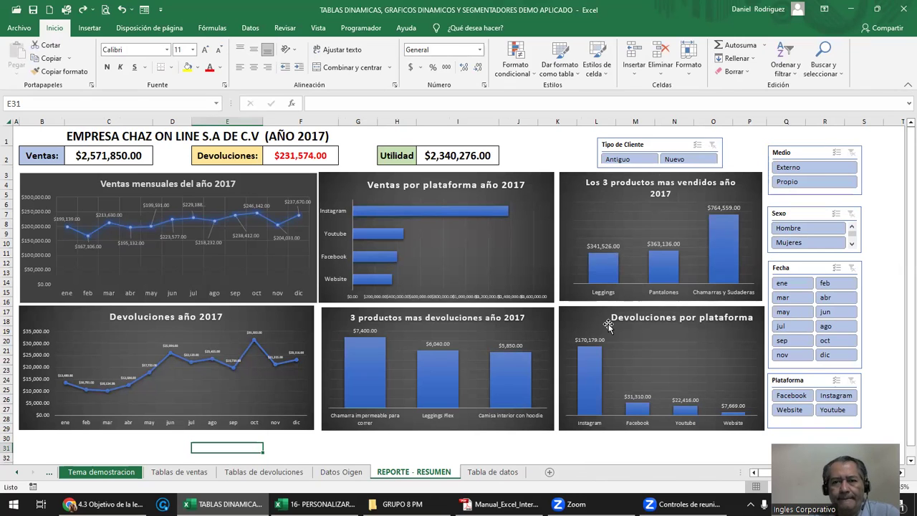
pyautogui.moveTo(637, 148)
pyautogui.mouseDown()
pyautogui.moveTo(655, 151)
pyautogui.moveTo(634, 143)
pyautogui.mouseUp()
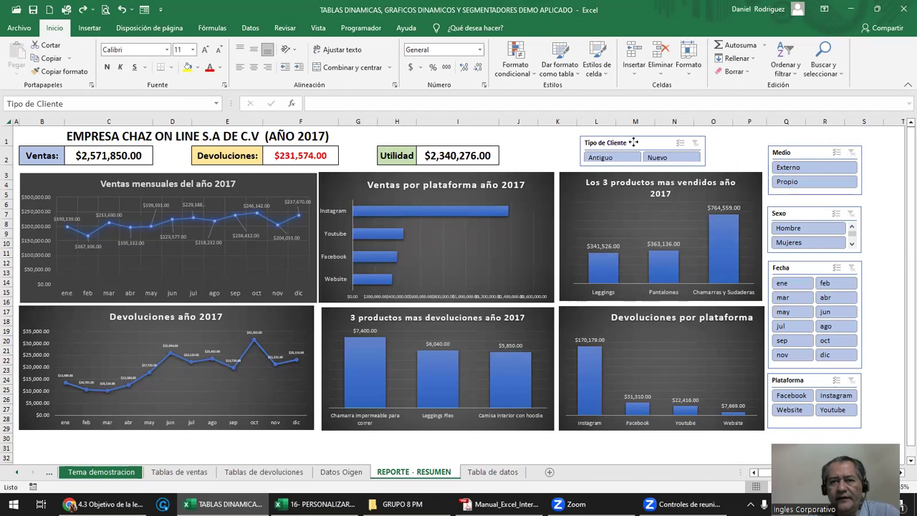
pyautogui.click(633, 142)
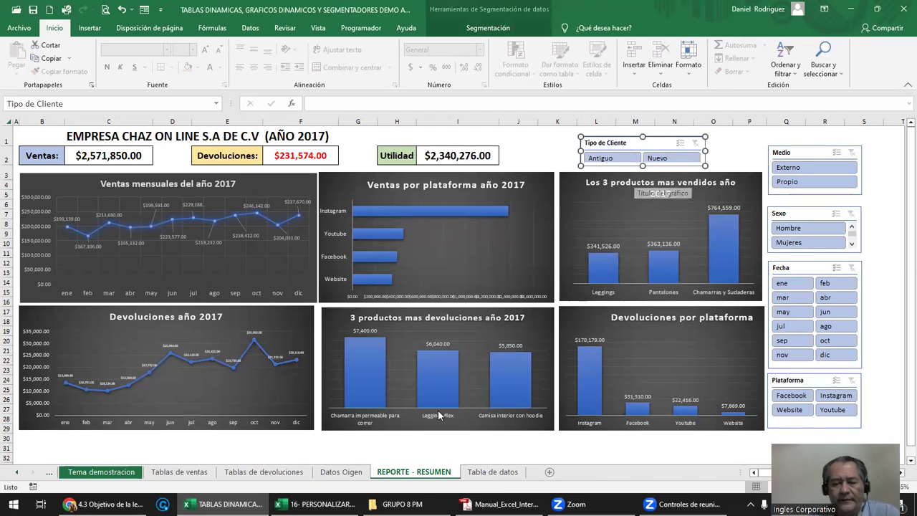
pyautogui.click(414, 446)
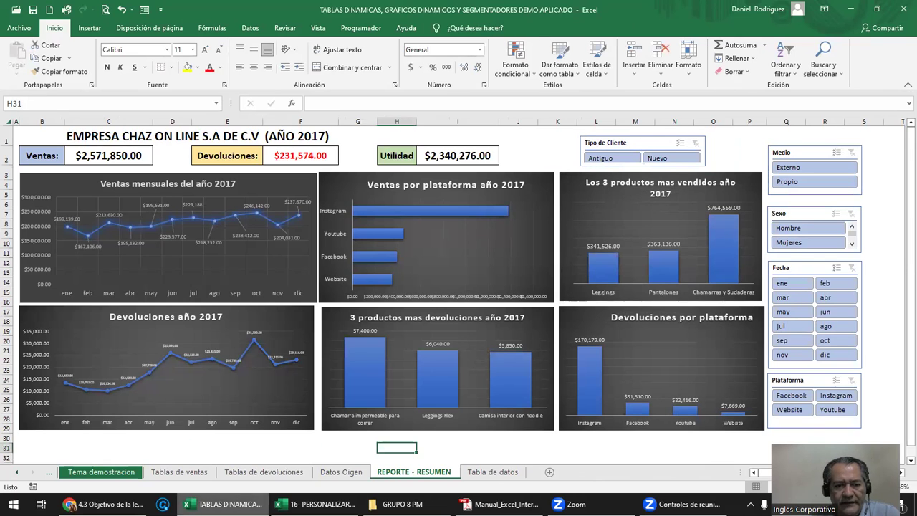
pyautogui.click(315, 503)
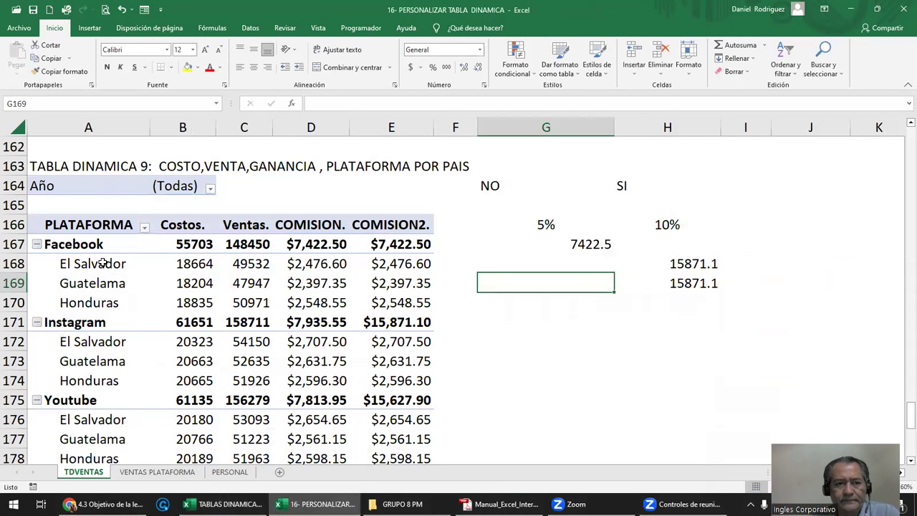
# Drag Año out of Filtros to remove it from Tabla Dinamica 9
pyautogui.click(87, 246)
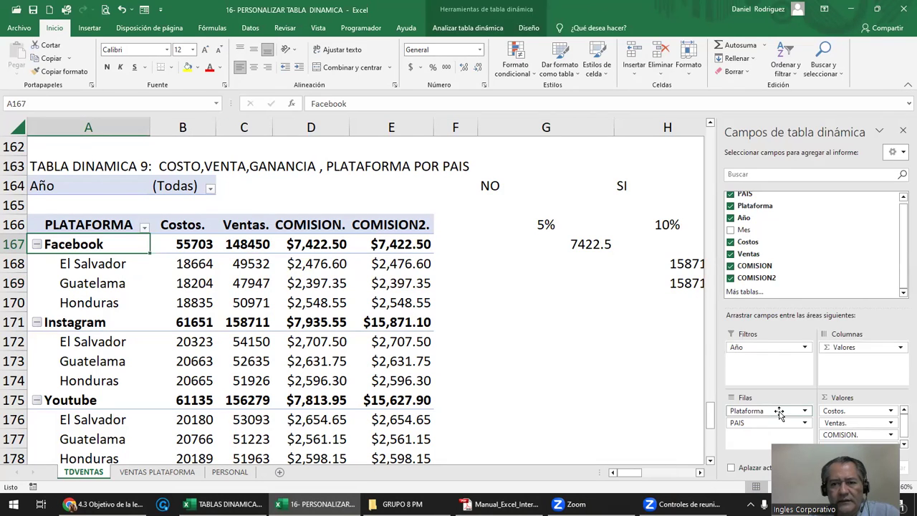
pyautogui.moveTo(773, 349); pyautogui.dragTo(811, 259)
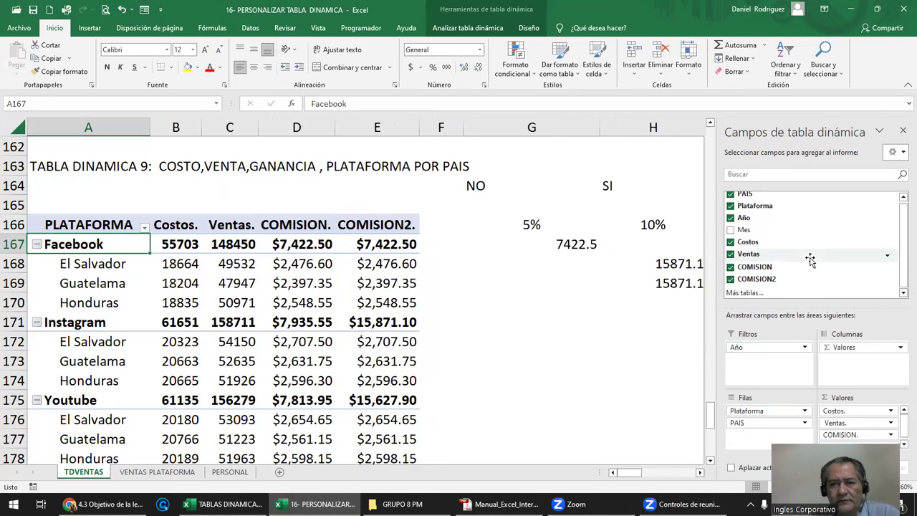
pyautogui.click(484, 288)
# Delete the NO/SI commission notes in G164:I170 beside the pivot table
pyautogui.scroll(1, 553, 307)
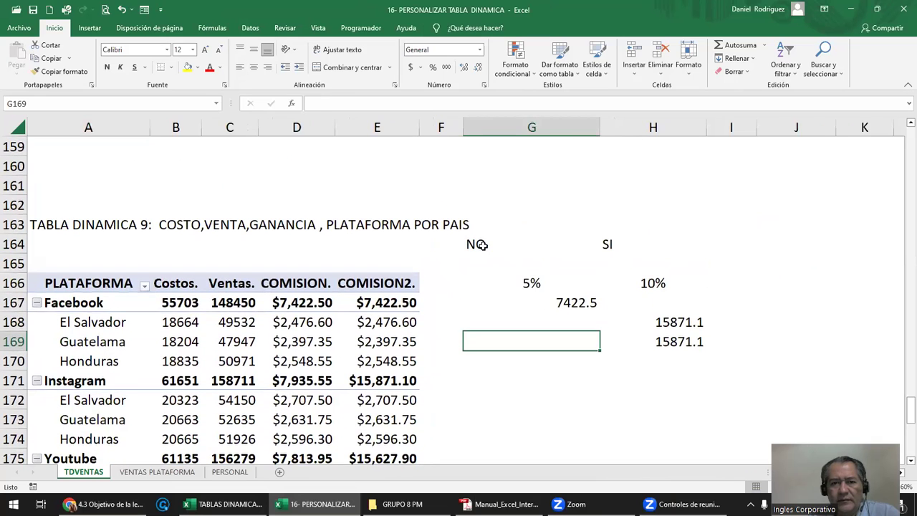
pyautogui.moveTo(475, 244); pyautogui.dragTo(727, 352)
pyautogui.press('Delete')
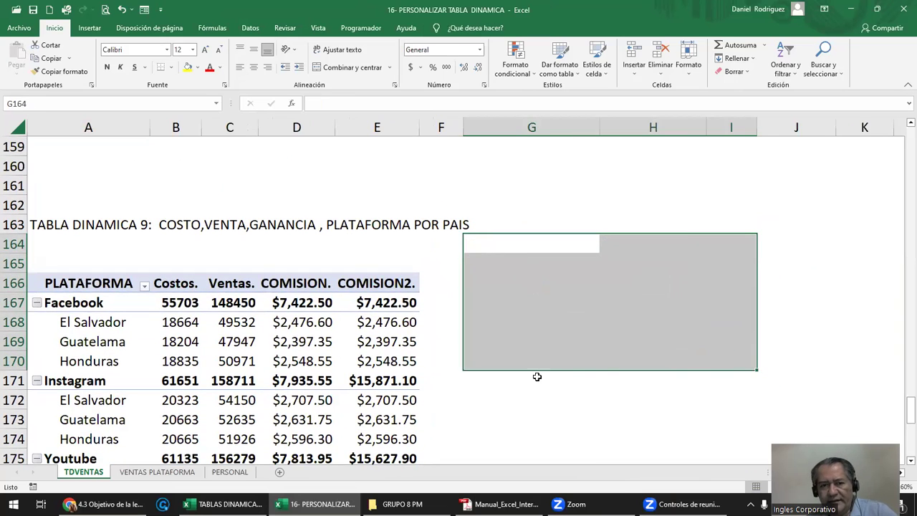
pyautogui.click(531, 419)
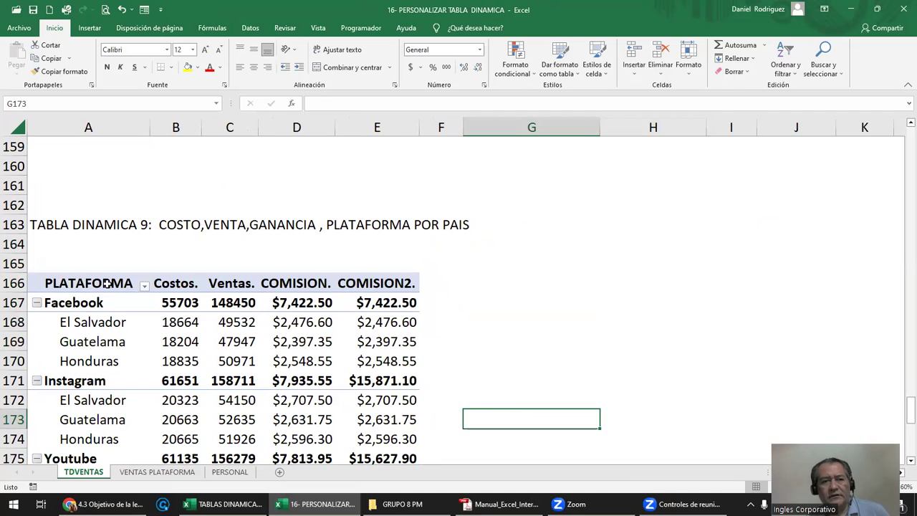
pyautogui.click(108, 285)
pyautogui.scroll(-1, 516, 410)
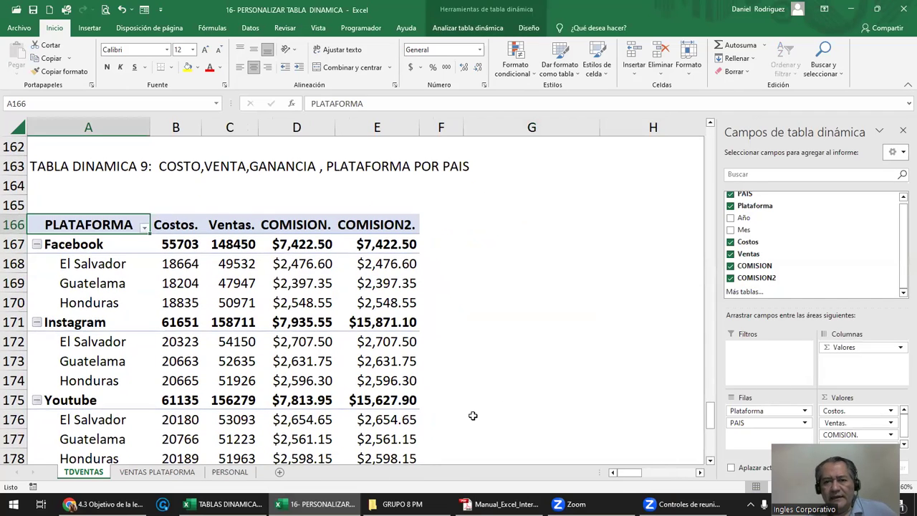
pyautogui.click(530, 285)
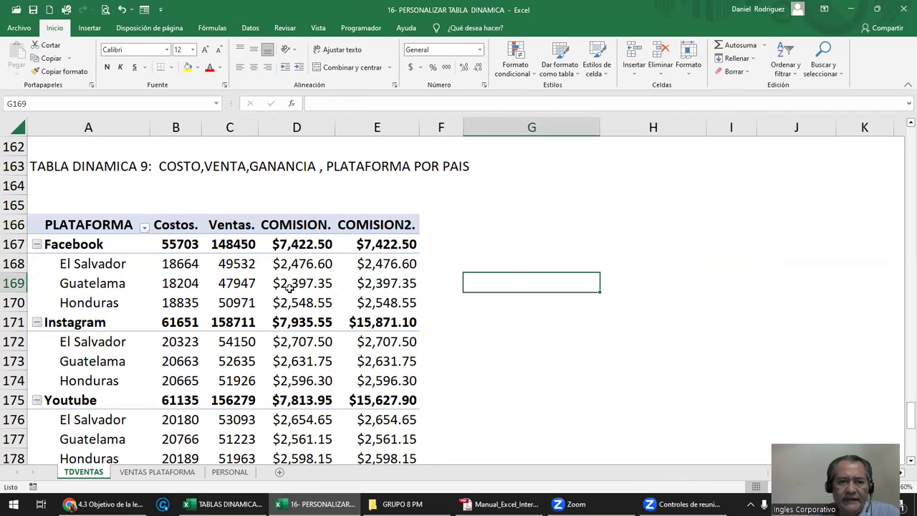
pyautogui.click(178, 226)
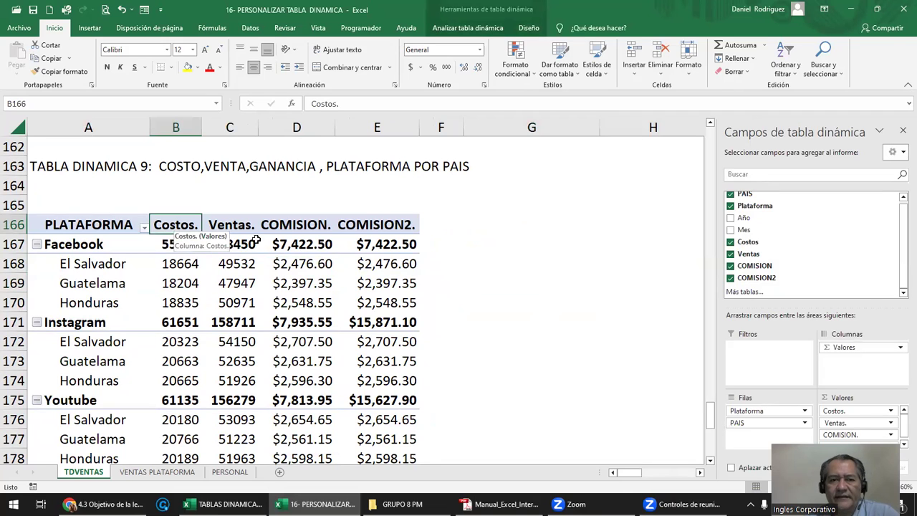
# Insert a PAIS slicer, place it beside pivot table 9, and shorten it to 3.82 cm
pyautogui.click(461, 28)
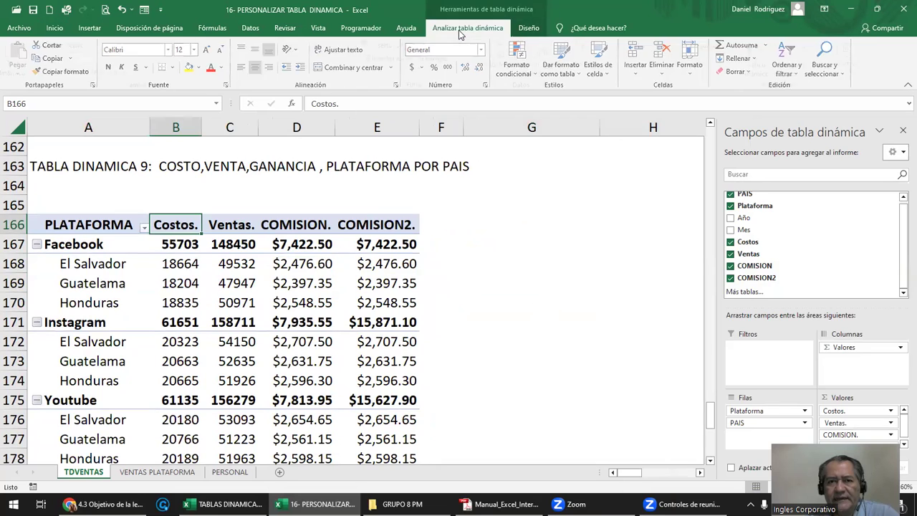
pyautogui.click(529, 29)
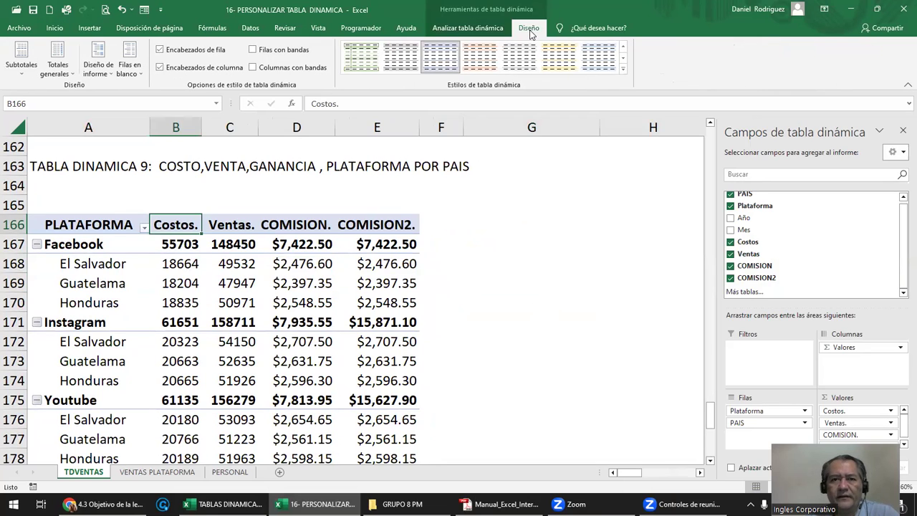
pyautogui.click(466, 28)
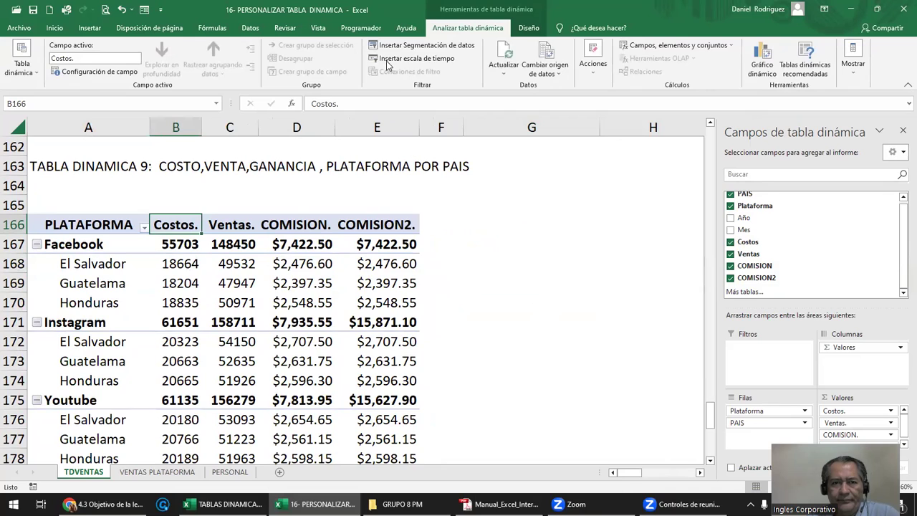
pyautogui.click(448, 47)
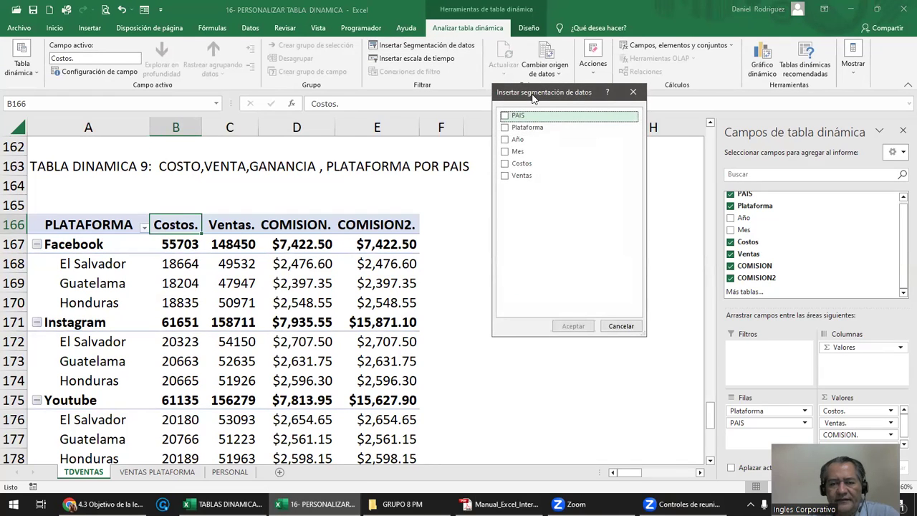
pyautogui.moveTo(532, 98); pyautogui.dragTo(558, 132)
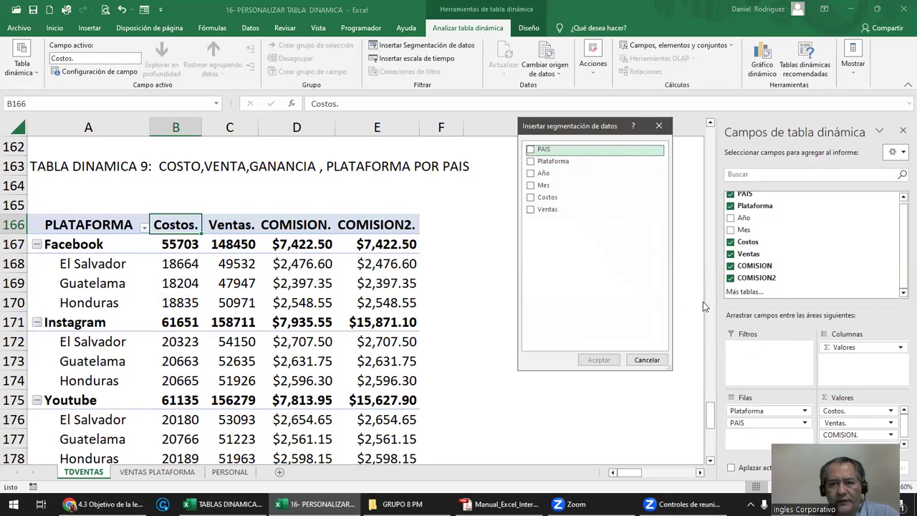
pyautogui.click(530, 151)
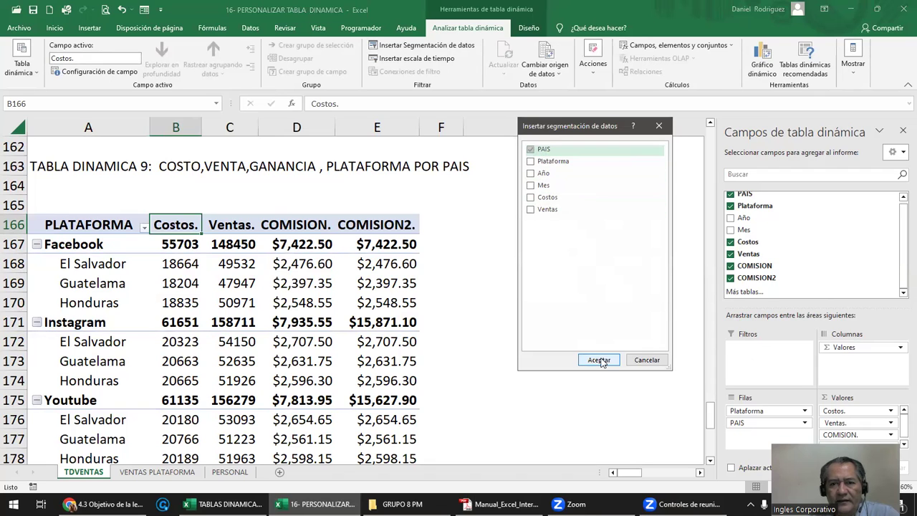
pyautogui.click(599, 360)
pyautogui.moveTo(366, 158); pyautogui.dragTo(555, 208)
pyautogui.moveTo(568, 451); pyautogui.dragTo(562, 327)
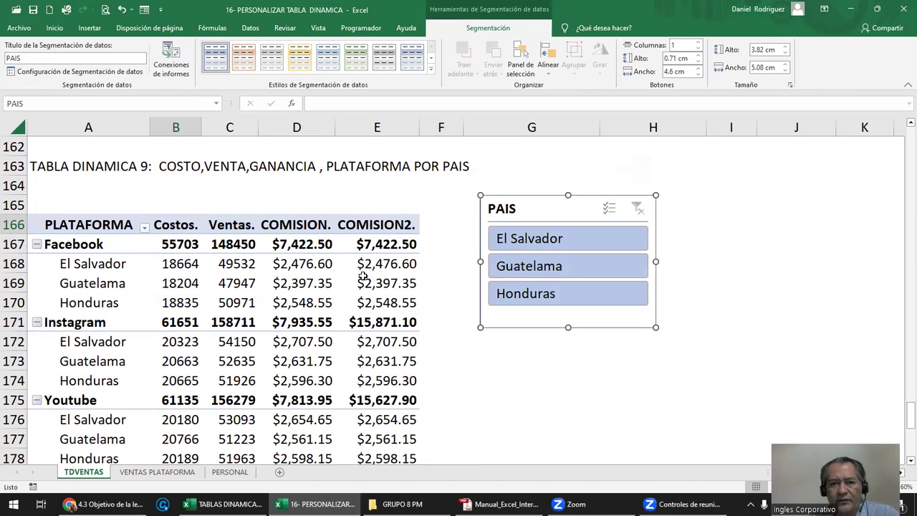
# Test the PAIS slicer by filtering to El Salvador, Guatelama, Honduras, then El Salvador again
pyautogui.click(452, 232)
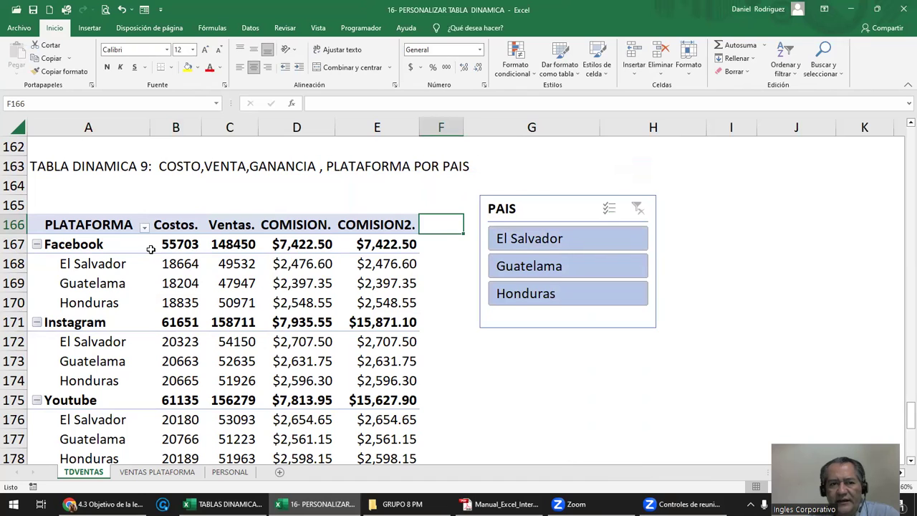
pyautogui.click(505, 231)
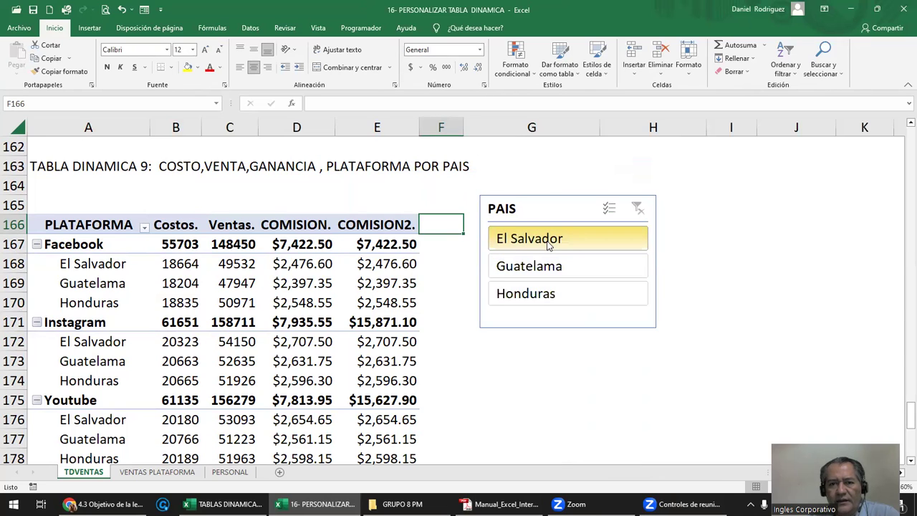
pyautogui.click(553, 267)
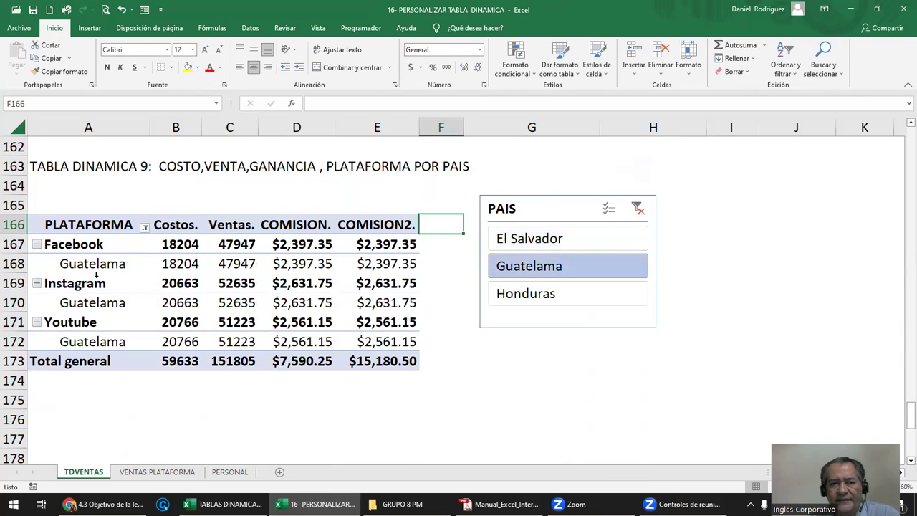
pyautogui.click(530, 300)
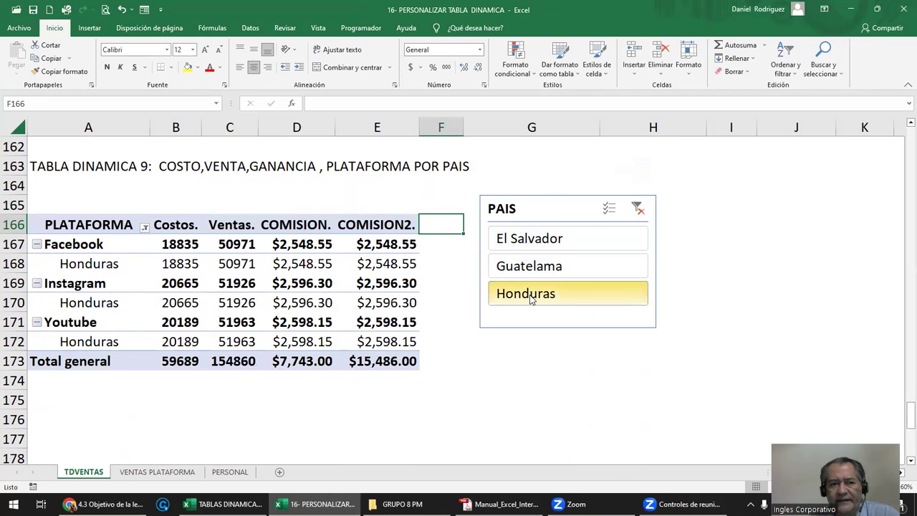
pyautogui.click(504, 239)
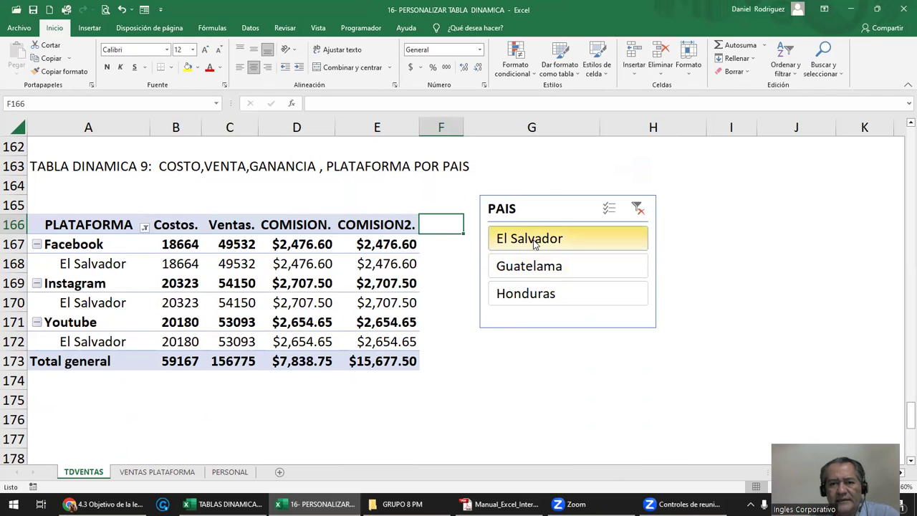
# Clear the PAIS filter so all three countries show, and select a pivot cell
pyautogui.click(723, 237)
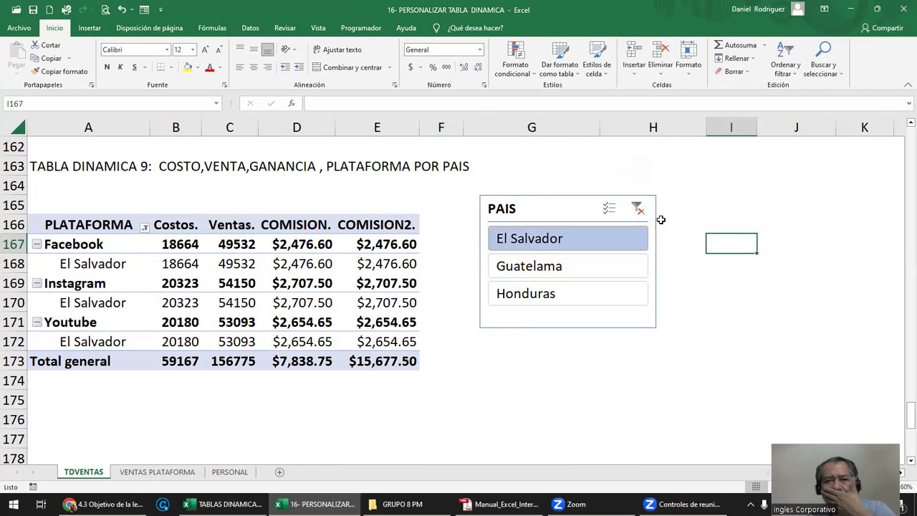
pyautogui.click(637, 208)
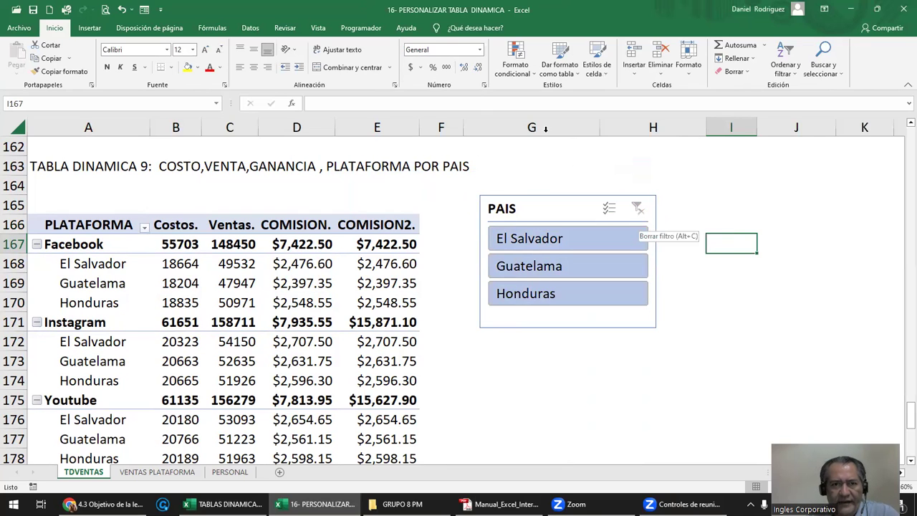
pyautogui.click(360, 225)
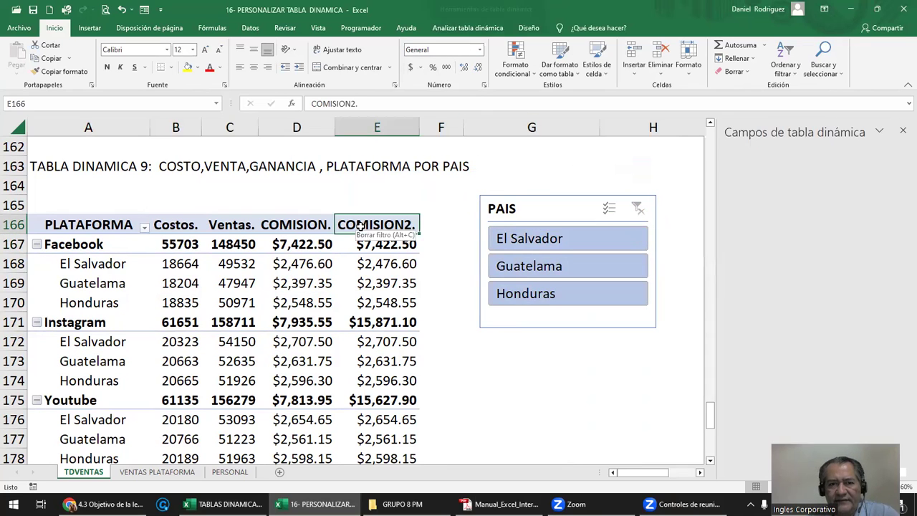
# Insert an Año slicer for pivot table 9
pyautogui.click(469, 27)
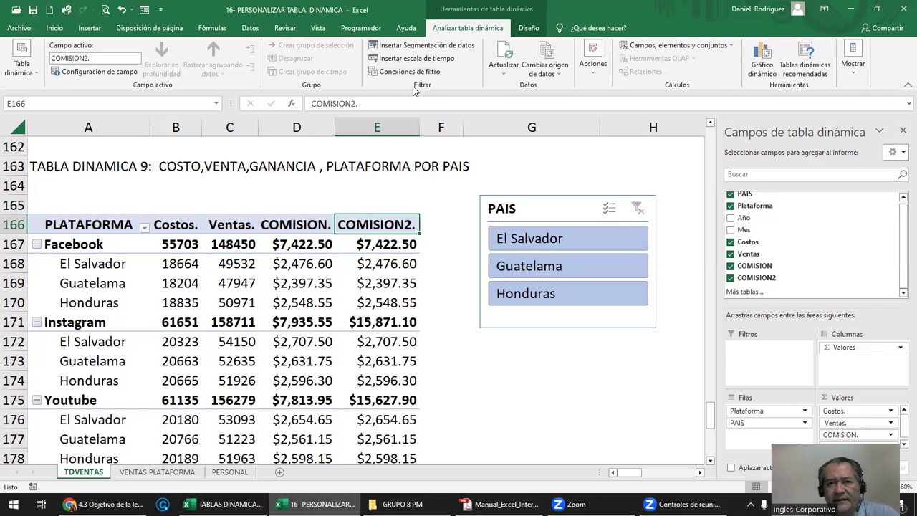
pyautogui.click(427, 45)
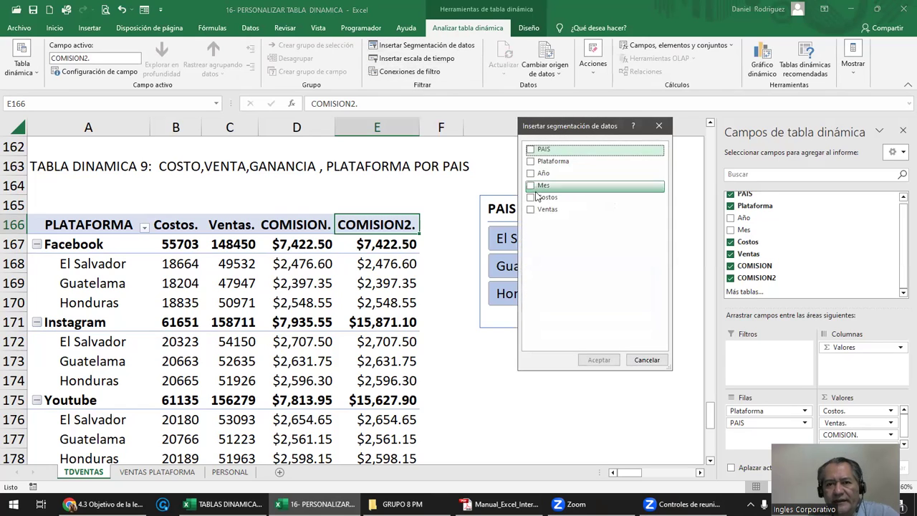
pyautogui.click(533, 177)
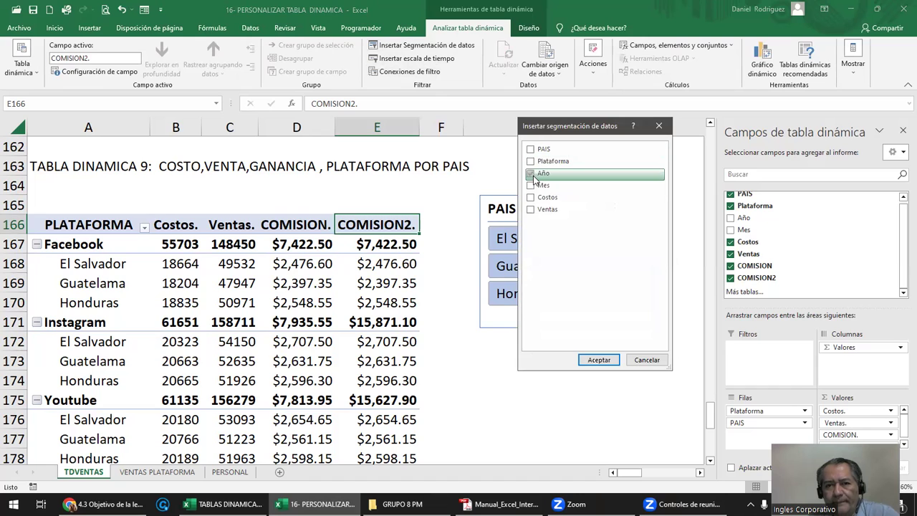
pyautogui.click(599, 359)
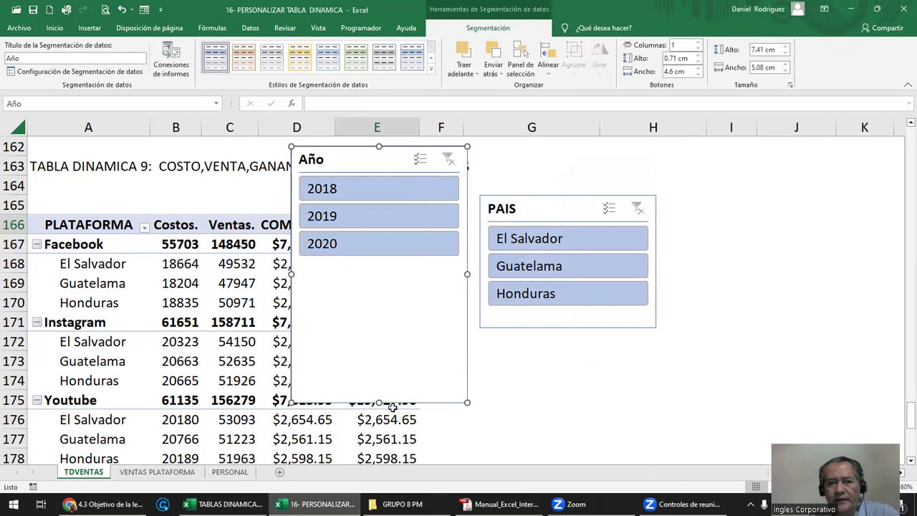
# Shorten the Año slicer to fit 2018–2020, place it right of PAIS, then switch to REPORTE - RESUMEN
pyautogui.moveTo(380, 402); pyautogui.dragTo(387, 275)
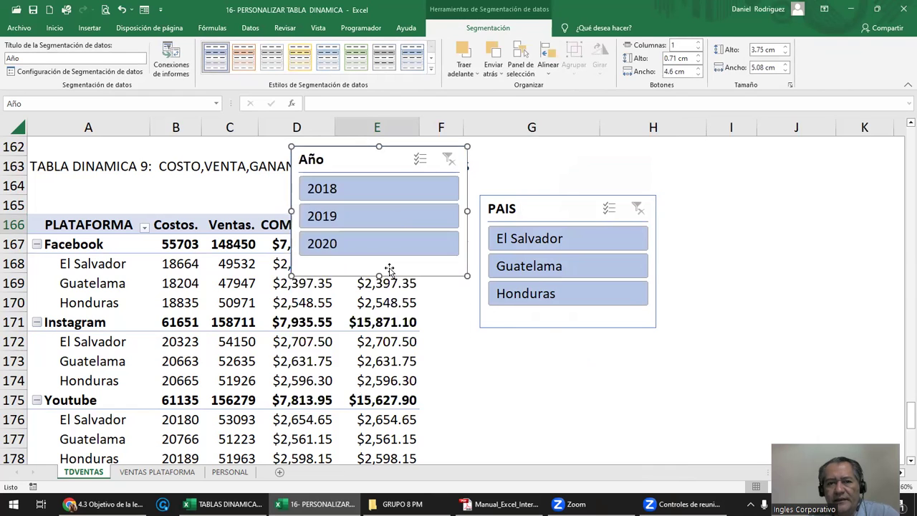
pyautogui.moveTo(384, 172); pyautogui.dragTo(768, 221)
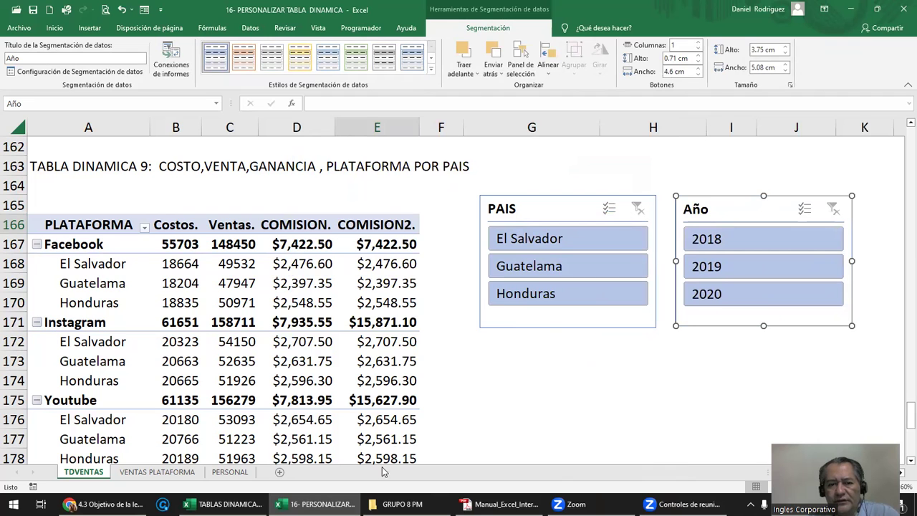
pyautogui.click(223, 503)
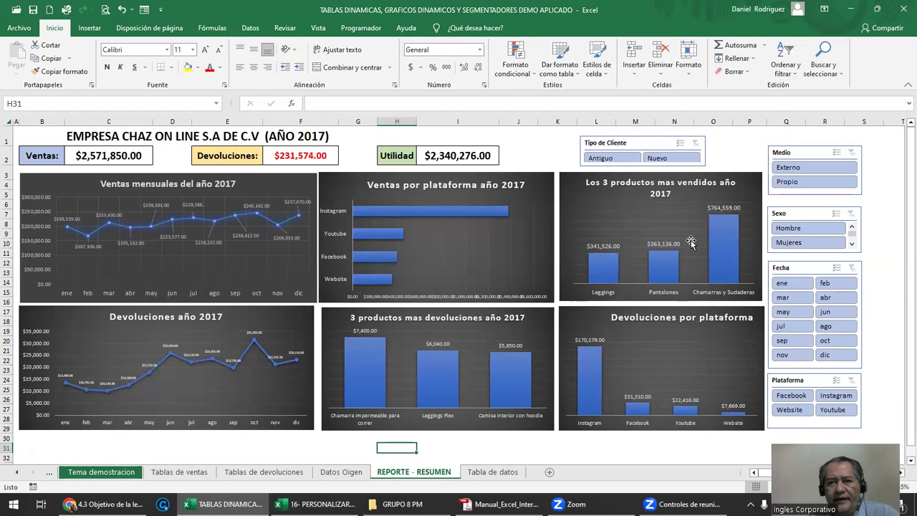
pyautogui.click(613, 159)
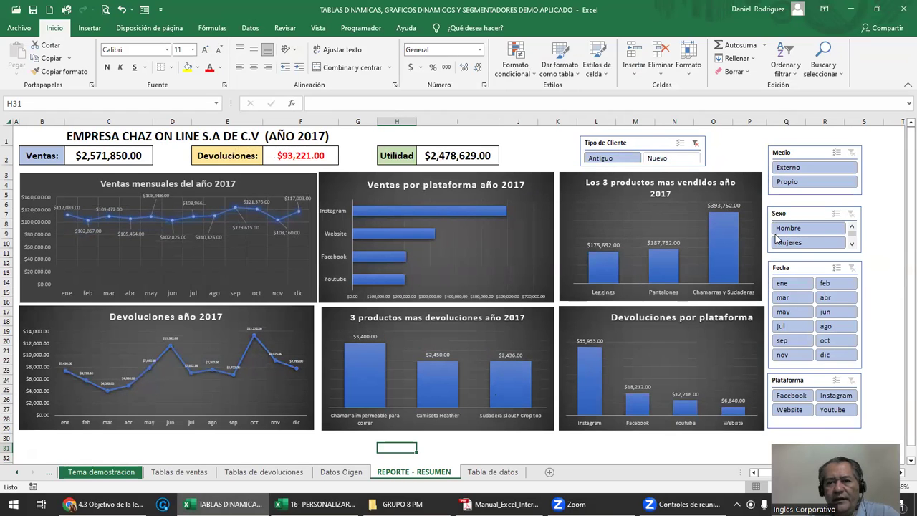
pyautogui.click(798, 244)
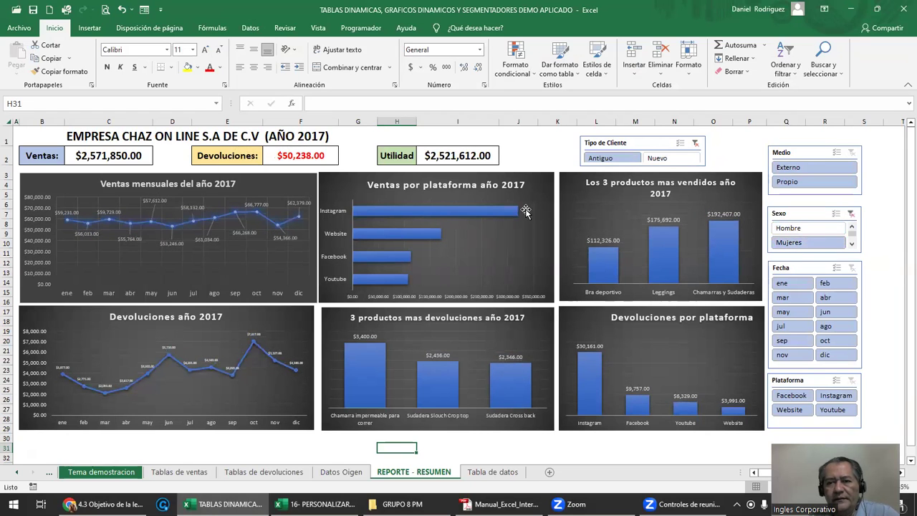
pyautogui.click(795, 396)
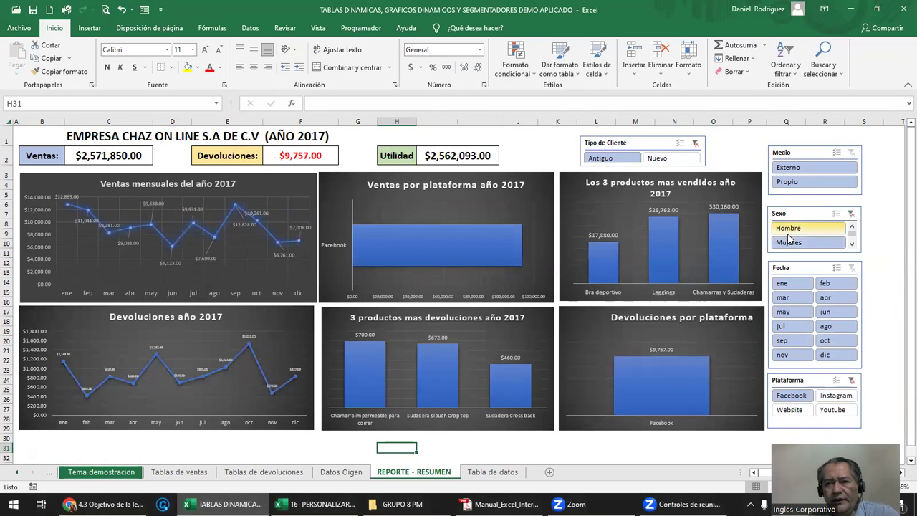
pyautogui.click(850, 382)
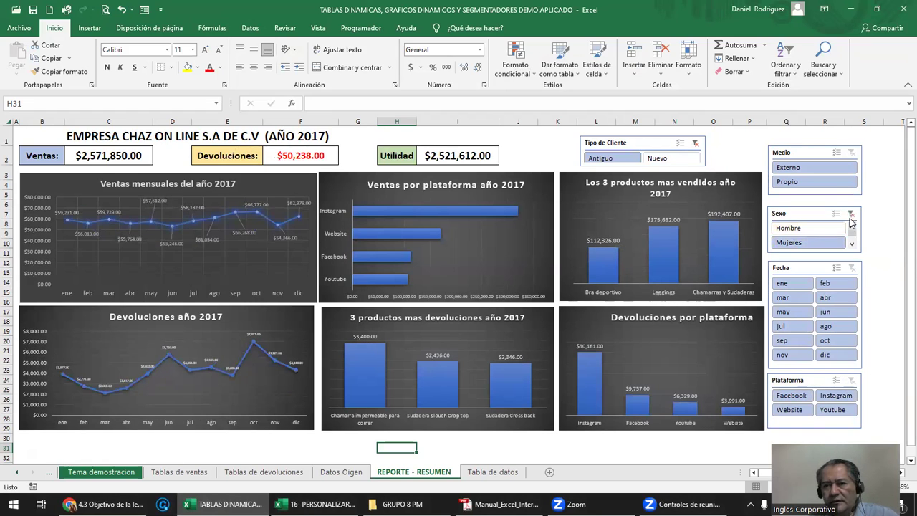
pyautogui.click(851, 213)
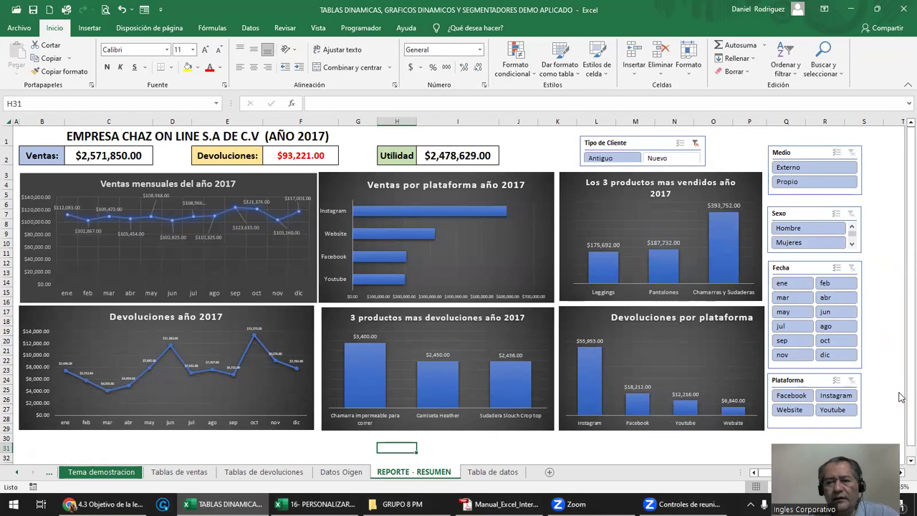
pyautogui.click(695, 144)
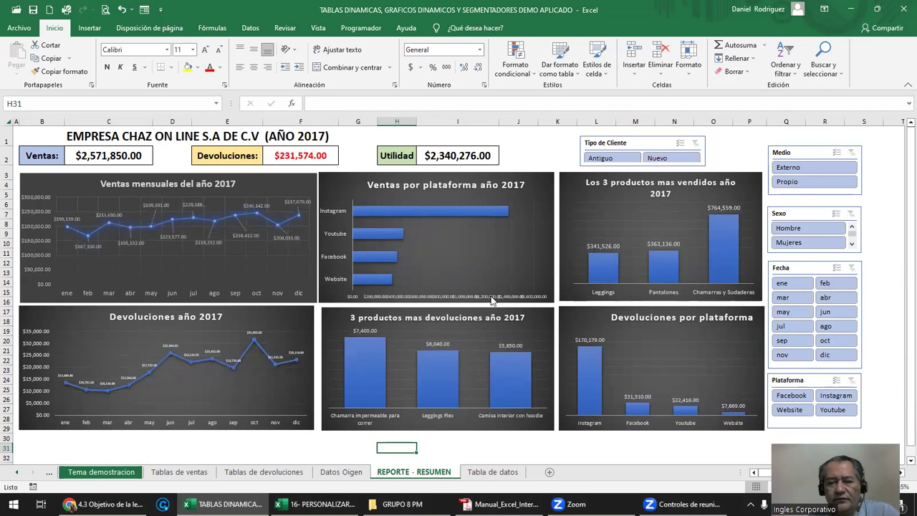
# Back in the pivot workbook, shift the PAIS and Año slicers slightly left and closer together
pyautogui.click(315, 503)
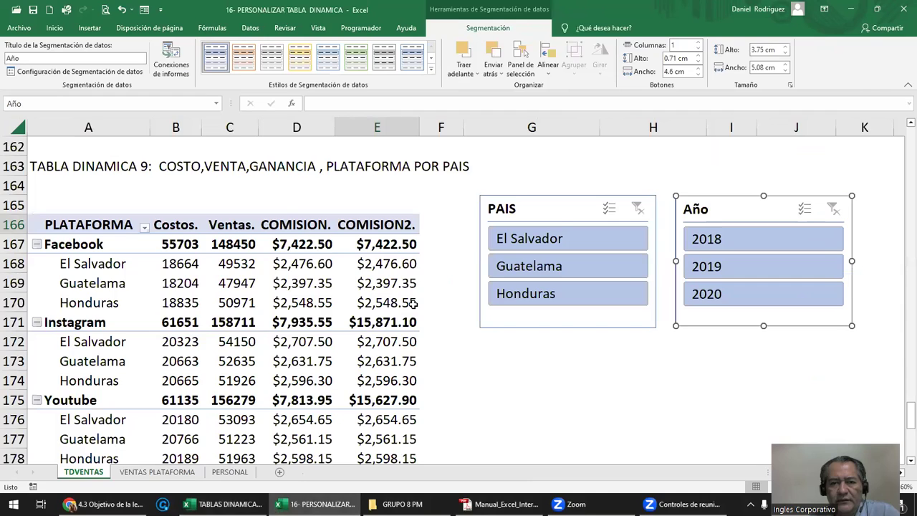
pyautogui.moveTo(581, 187); pyautogui.dragTo(545, 191)
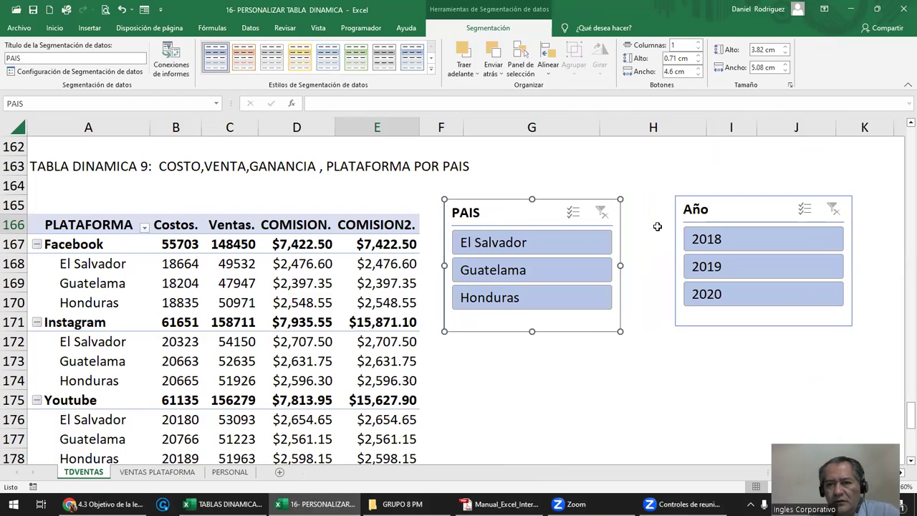
pyautogui.moveTo(714, 209); pyautogui.dragTo(677, 213)
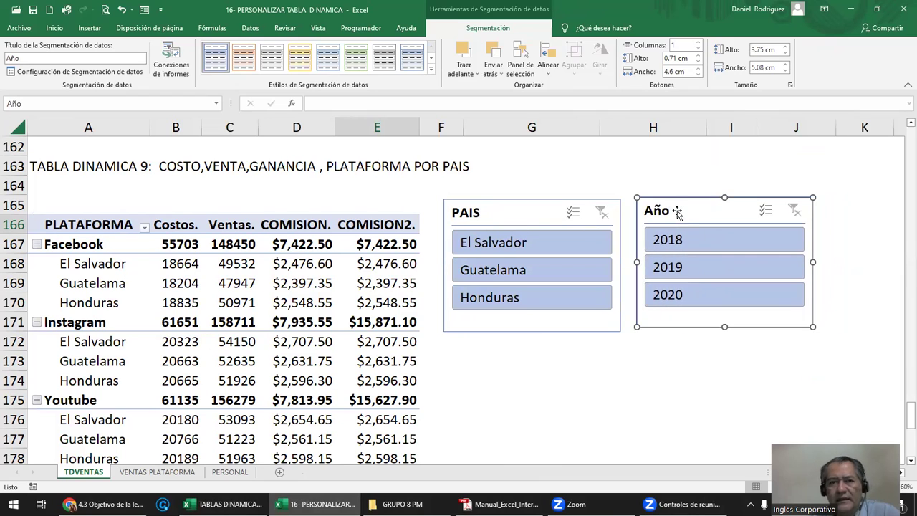
# Insert a Mes slicer for pivot table 9 and move it below the PAIS slicer
pyautogui.click(315, 227)
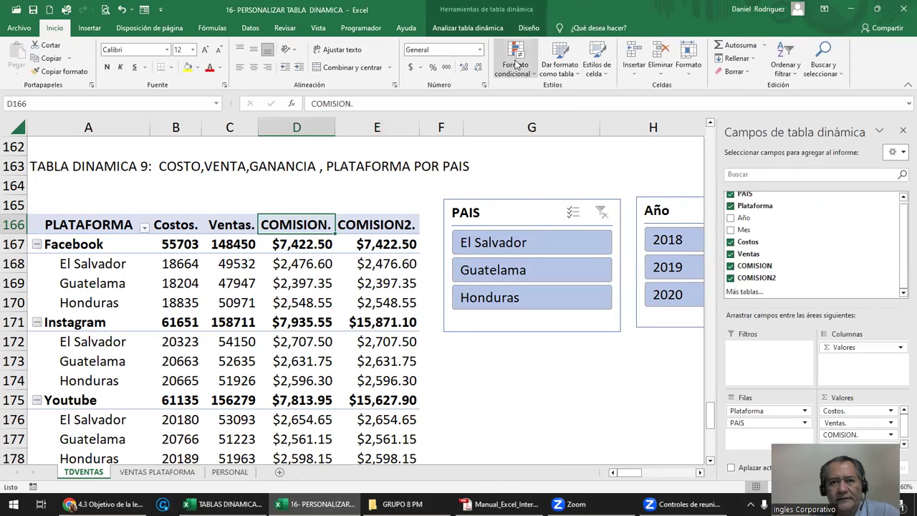
pyautogui.click(464, 32)
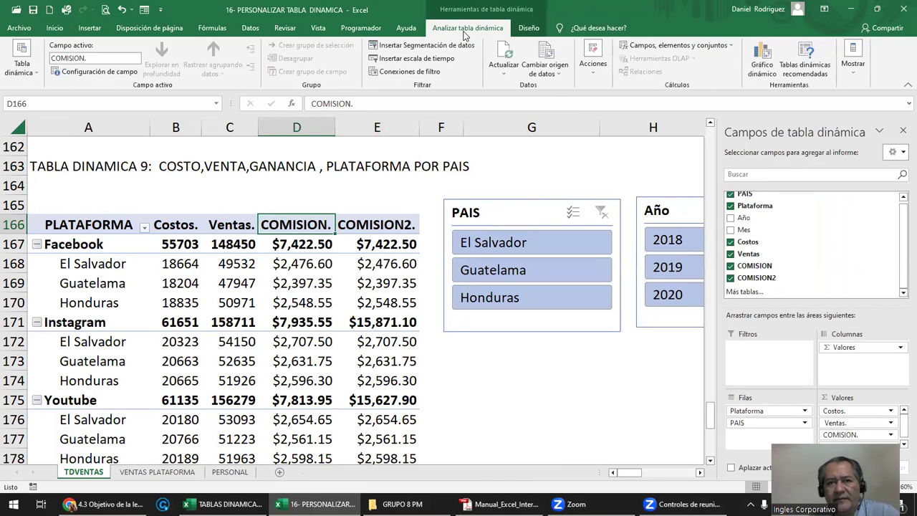
pyautogui.click(428, 47)
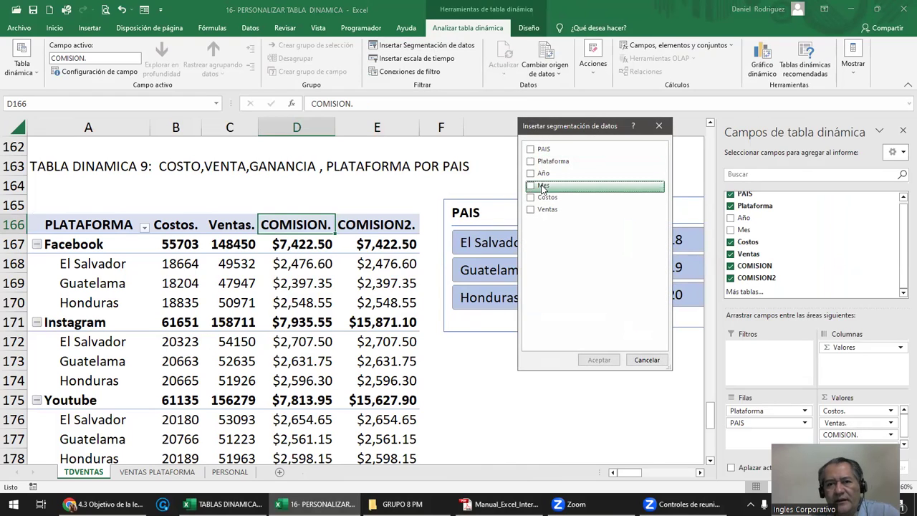
pyautogui.click(542, 188)
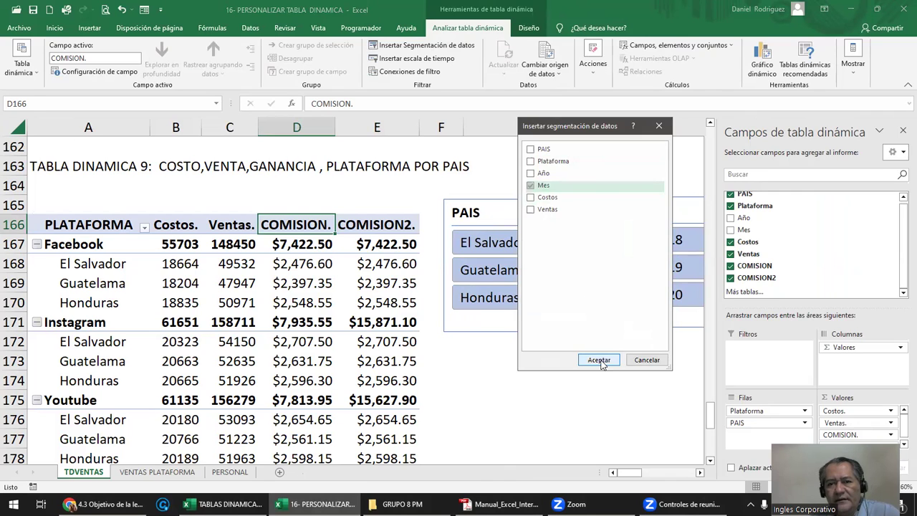
pyautogui.click(603, 359)
pyautogui.moveTo(443, 218)
pyautogui.mouseDown()
pyautogui.moveTo(449, 348)
pyautogui.moveTo(446, 211)
pyautogui.mouseUp()
pyautogui.moveTo(381, 164); pyautogui.dragTo(556, 386)
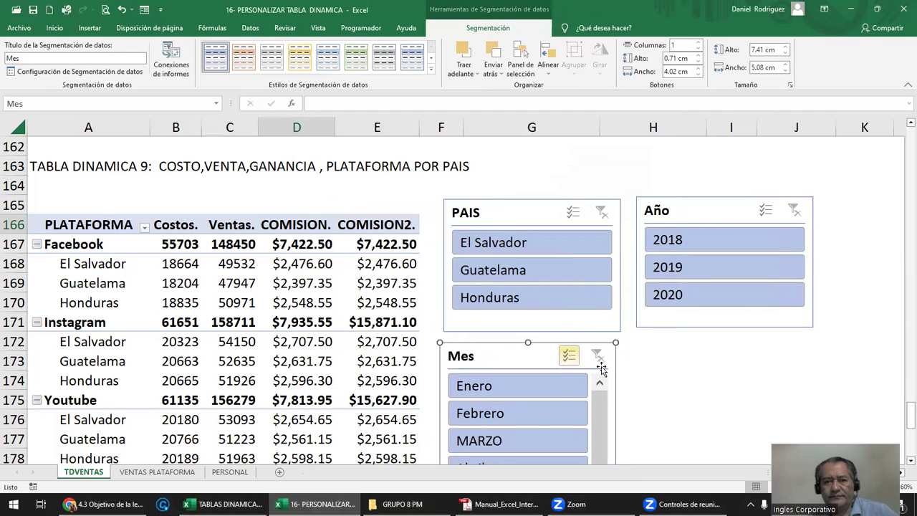
# Lay out the Mes slicer's month buttons in 4 columns
pyautogui.scroll(-4, 633, 376)
pyautogui.click(635, 376)
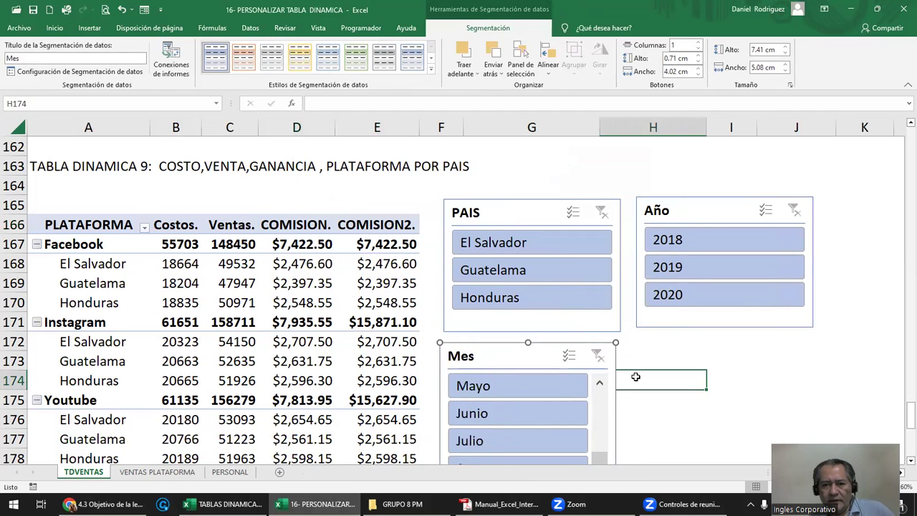
pyautogui.keyDown('ctrl'); pyautogui.scroll(-3, 635, 376); pyautogui.keyUp('ctrl')
pyautogui.scroll(-3, 635, 376)
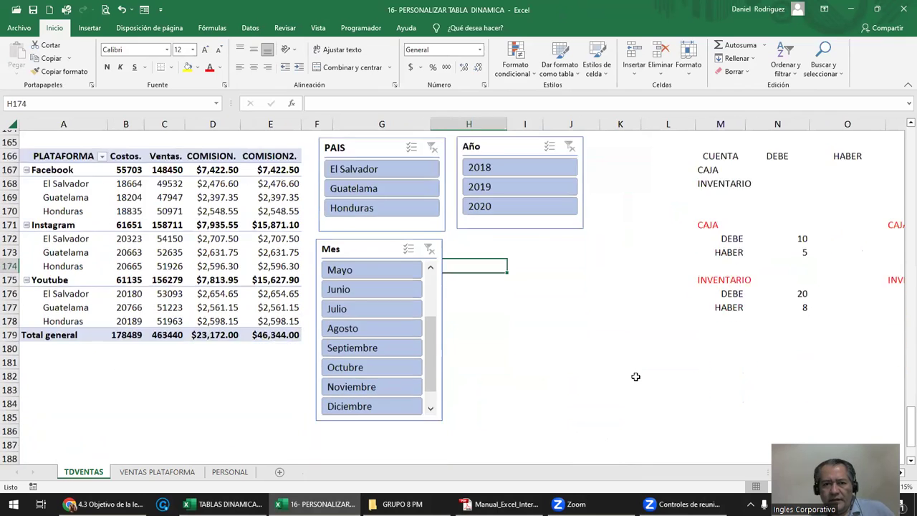
pyautogui.click(358, 222)
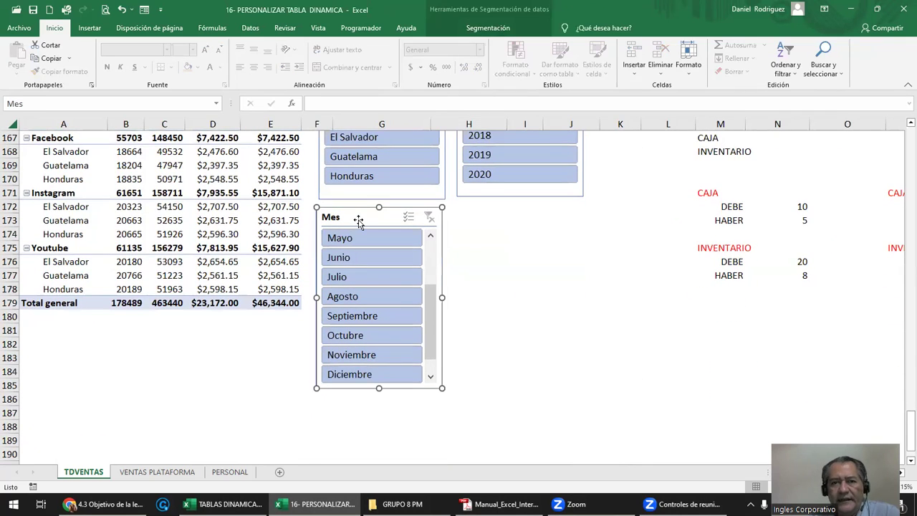
pyautogui.click(487, 28)
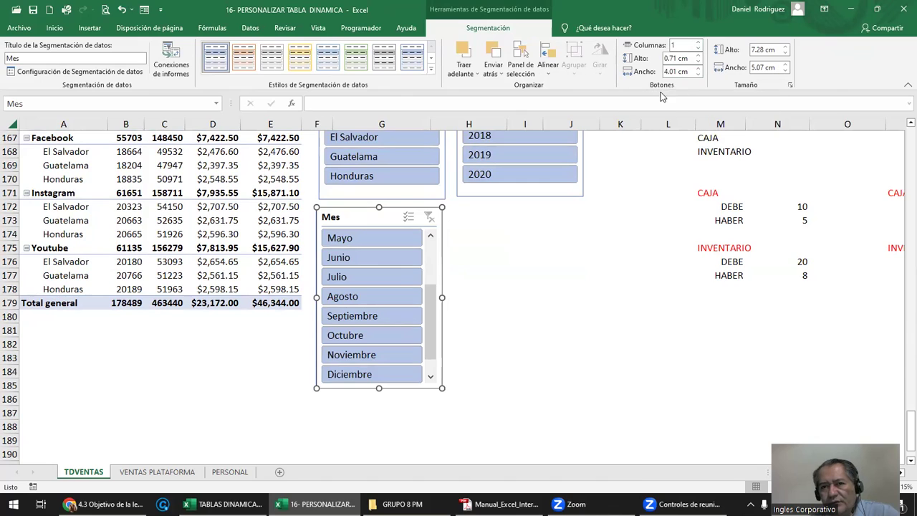
pyautogui.click(697, 42)
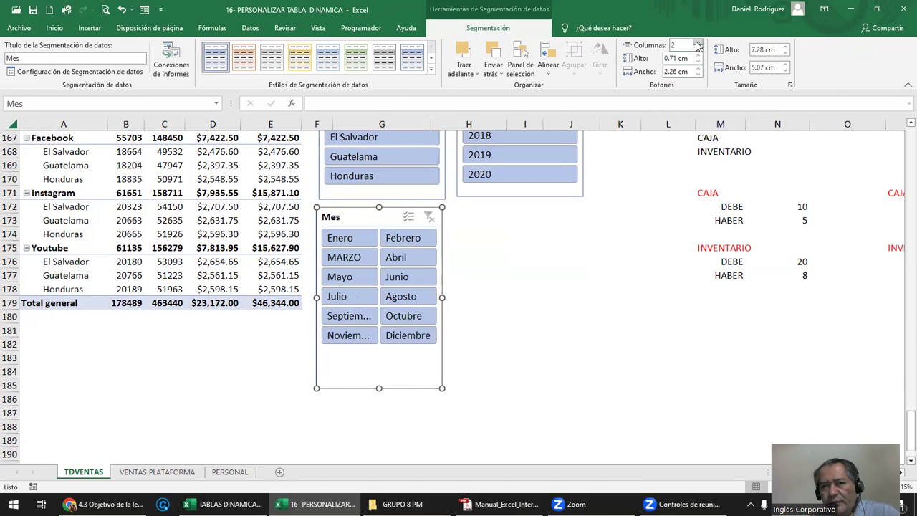
pyautogui.click(697, 43)
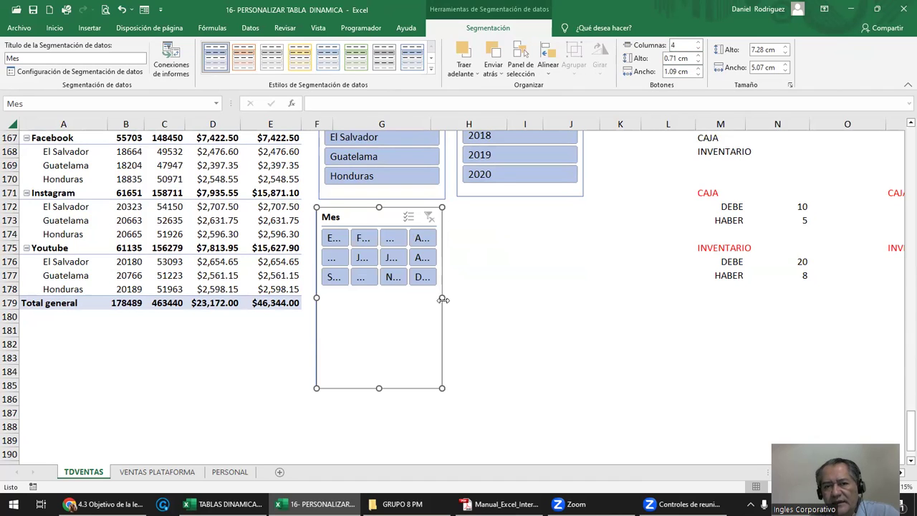
# Widen and shorten the Mes slicer so all twelve months fit in three rows
pyautogui.moveTo(442, 298); pyautogui.dragTo(585, 298)
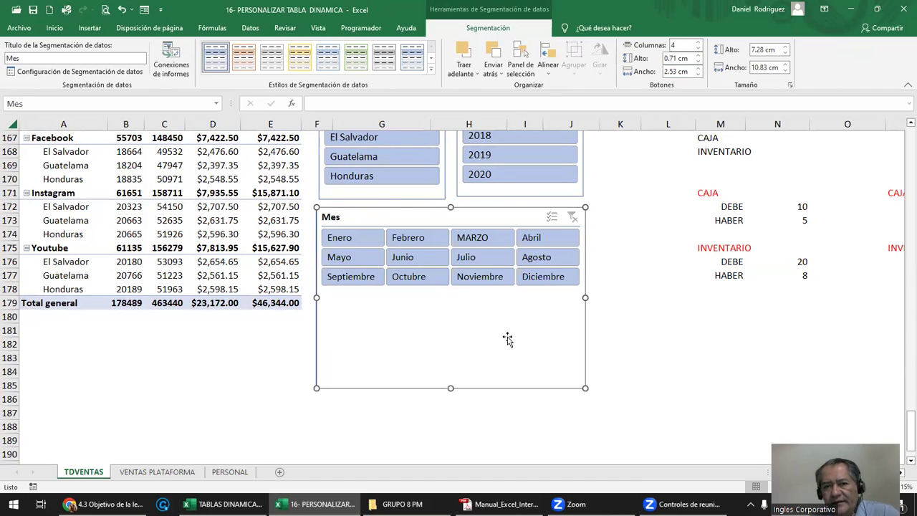
pyautogui.moveTo(451, 370); pyautogui.dragTo(458, 299)
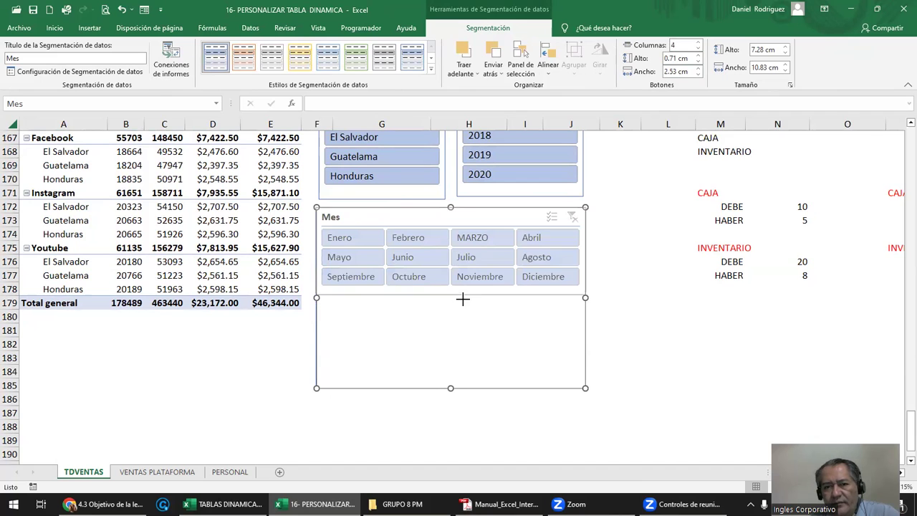
pyautogui.click(496, 391)
pyautogui.scroll(1, 495, 391)
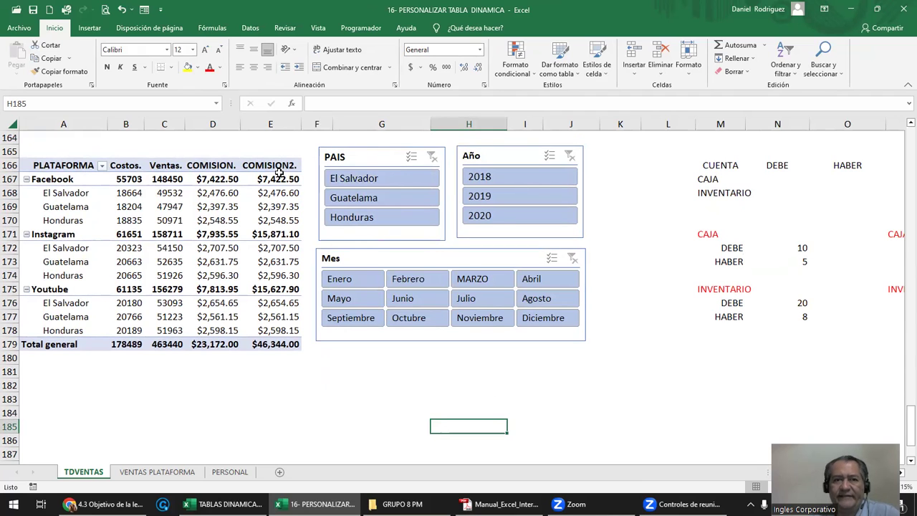
pyautogui.click(385, 398)
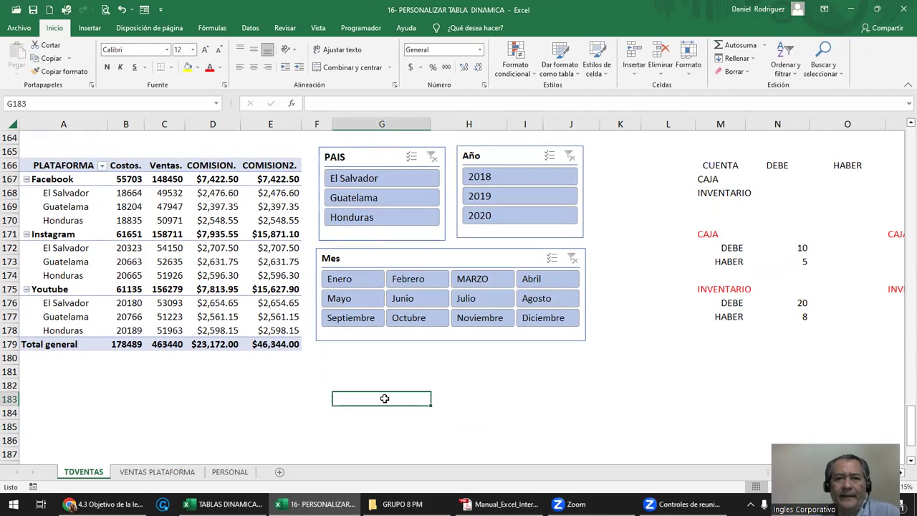
pyautogui.scroll(1, 385, 398)
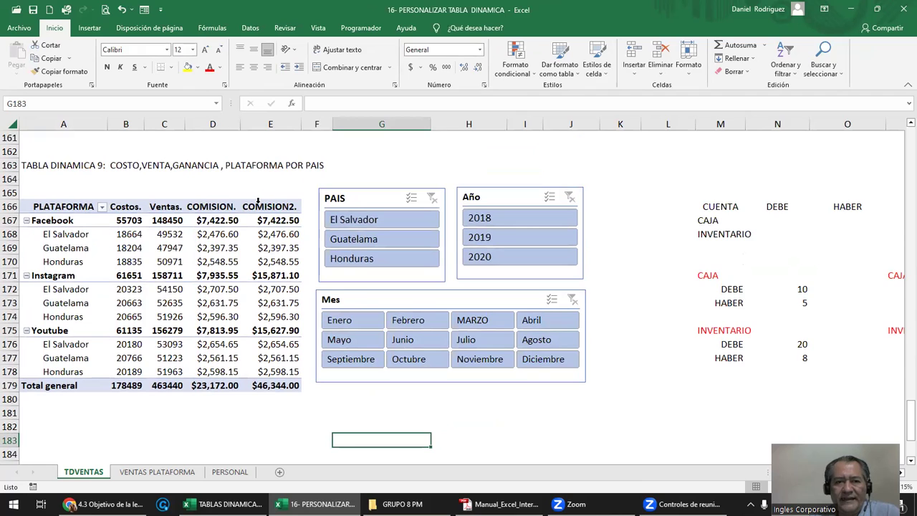
pyautogui.click(211, 207)
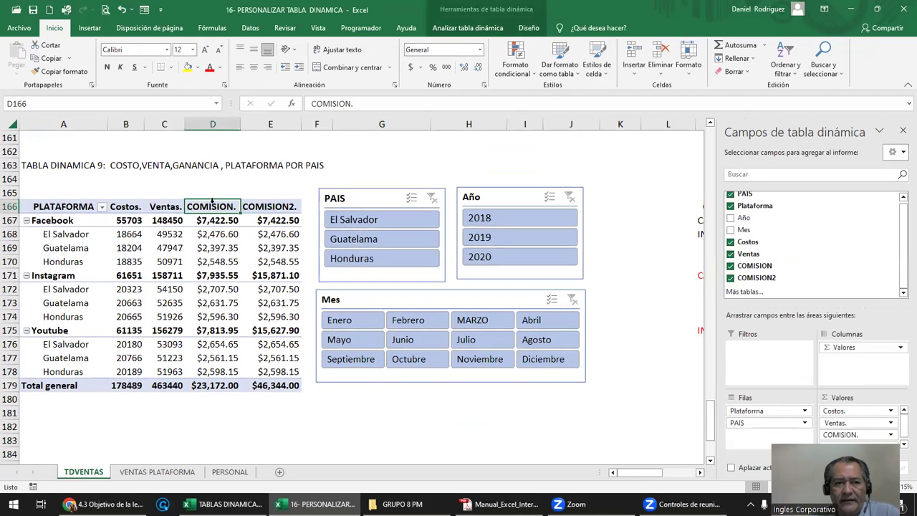
# Draw a curved block arrow from above the pivot table to the PAIS slicer, and nudge Año beside PAIS
pyautogui.click(89, 27)
pyautogui.click(183, 45)
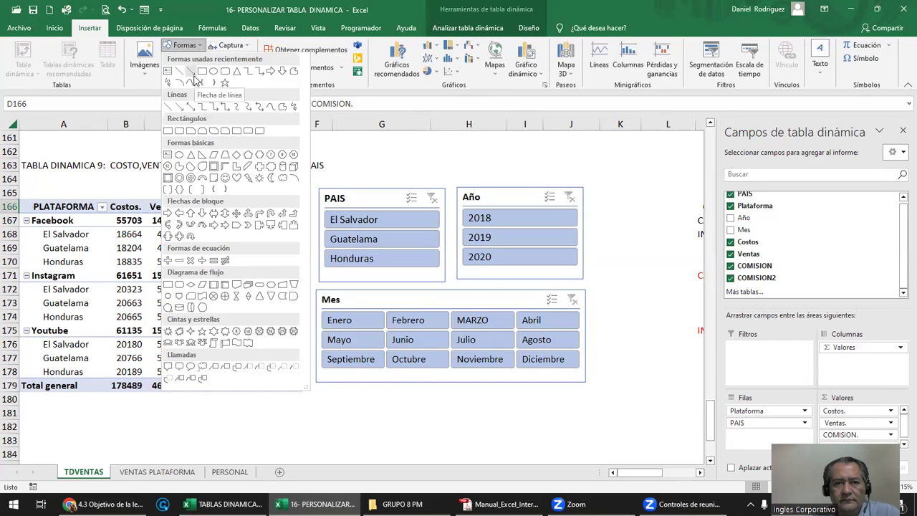
pyautogui.click(270, 215)
pyautogui.moveTo(261, 176); pyautogui.dragTo(398, 173)
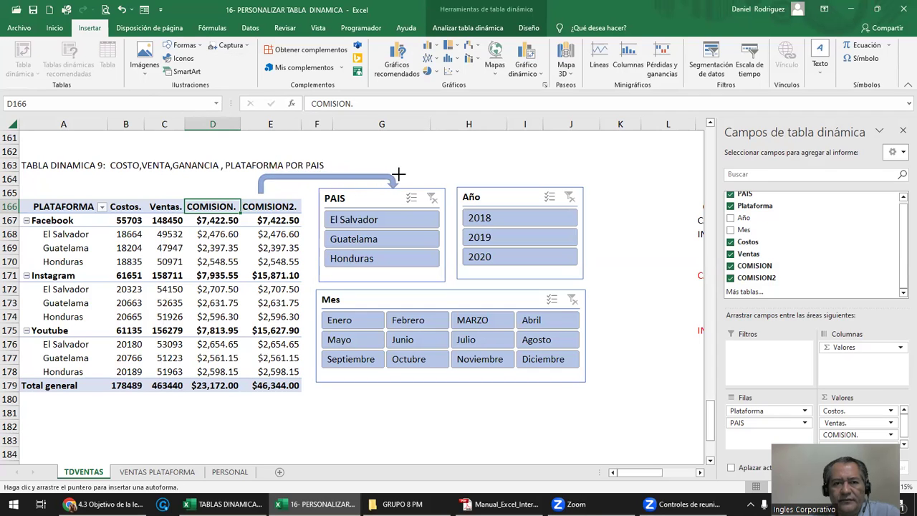
pyautogui.moveTo(380, 201); pyautogui.dragTo(381, 206)
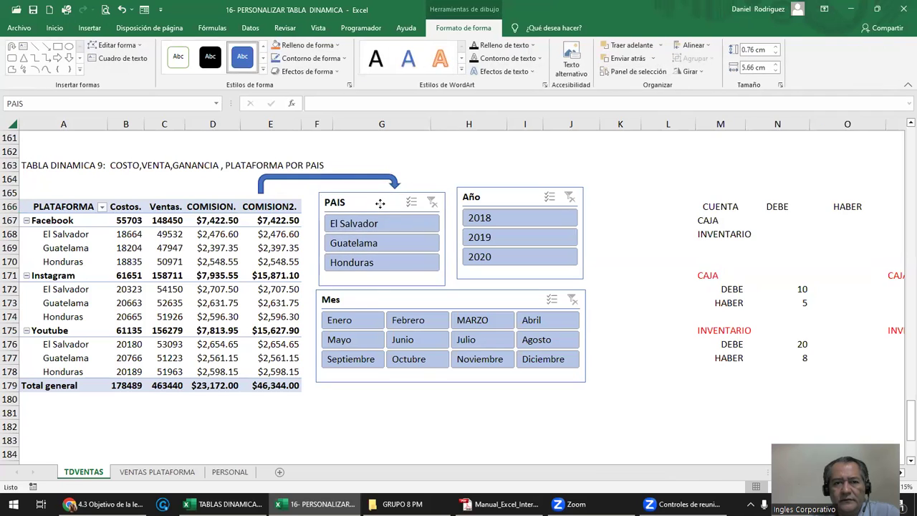
pyautogui.moveTo(492, 202); pyautogui.dragTo(486, 210)
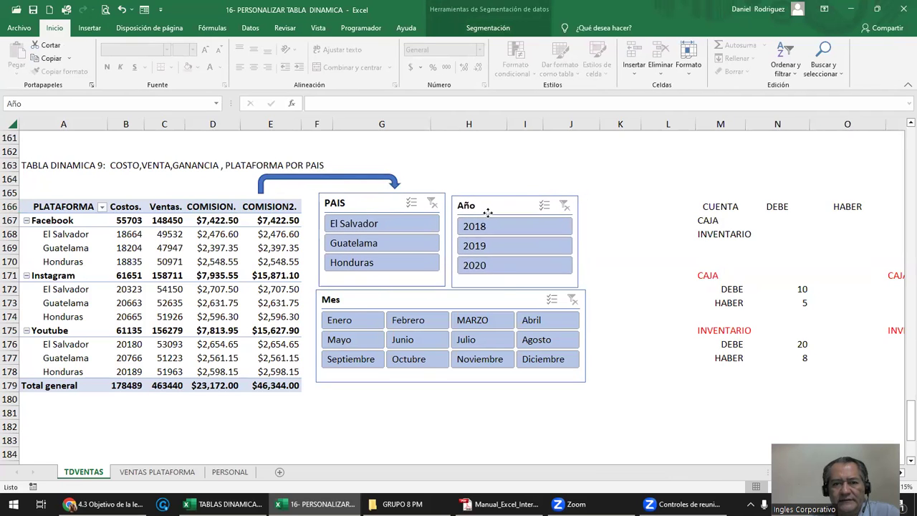
# Lower the Mes slicer slightly, glance at VENTAS PLATAFORMA, and select the TDVENTAS pivot range
pyautogui.moveTo(451, 298); pyautogui.dragTo(456, 312)
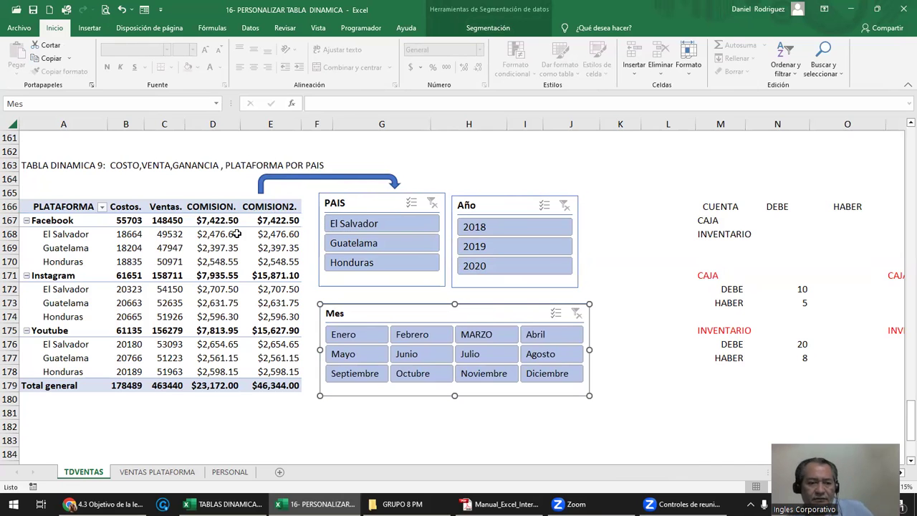
pyautogui.click(157, 471)
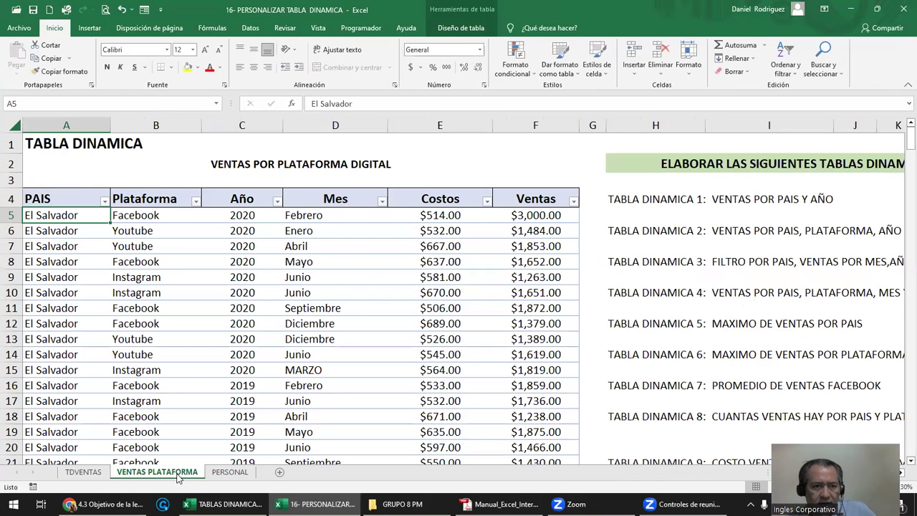
pyautogui.click(83, 473)
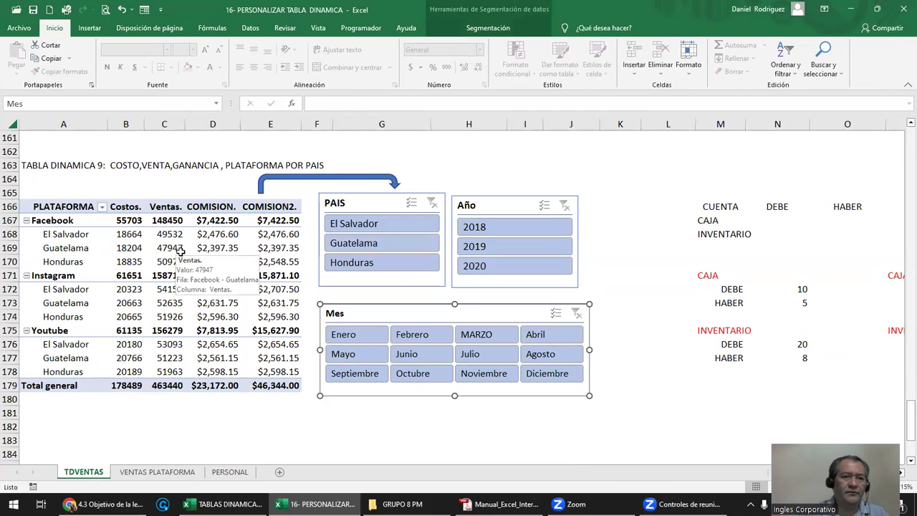
pyautogui.moveTo(61, 193); pyautogui.dragTo(270, 385)
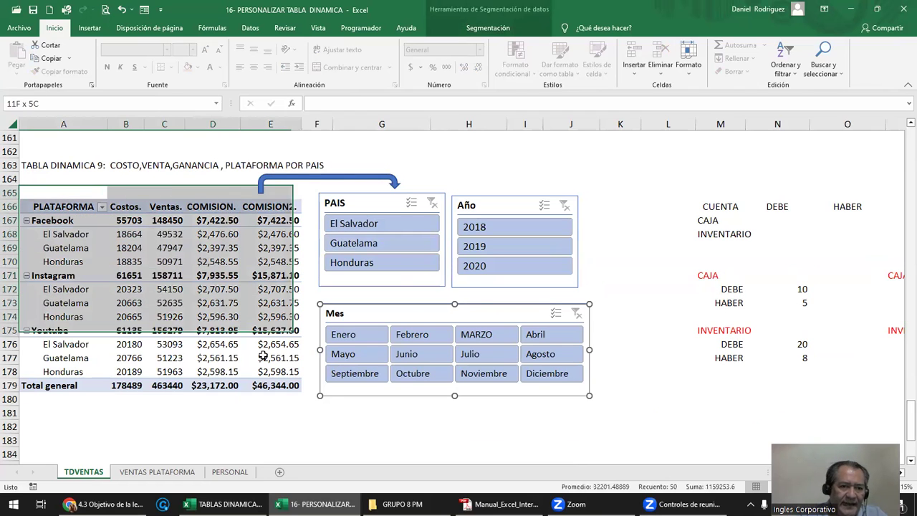
pyautogui.click(156, 472)
pyautogui.click(84, 471)
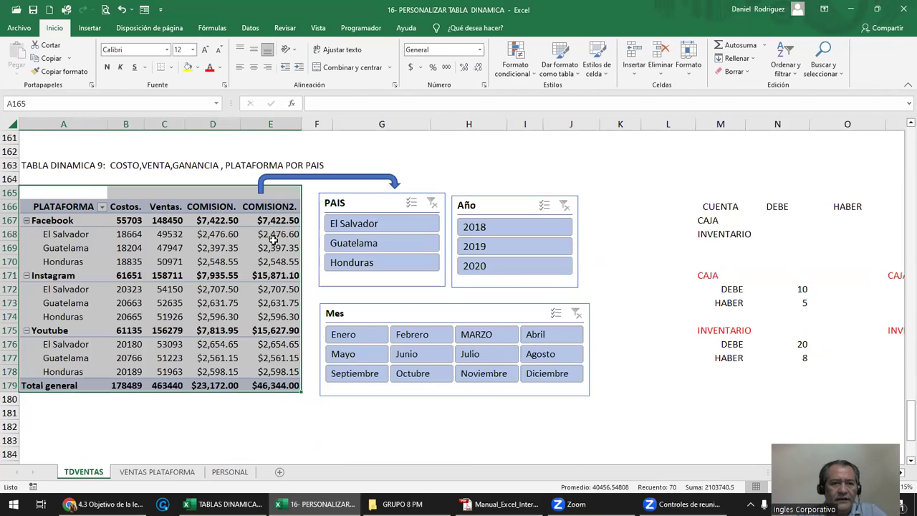
# Filter the pivot to El Salvador with the PAIS slicer, then clear the country filter
pyautogui.click(458, 191)
pyautogui.click(389, 227)
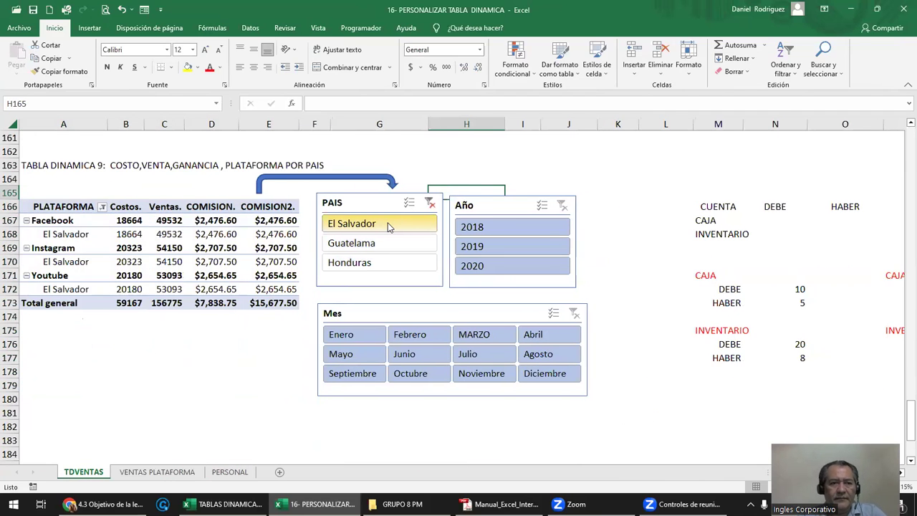
pyautogui.click(430, 203)
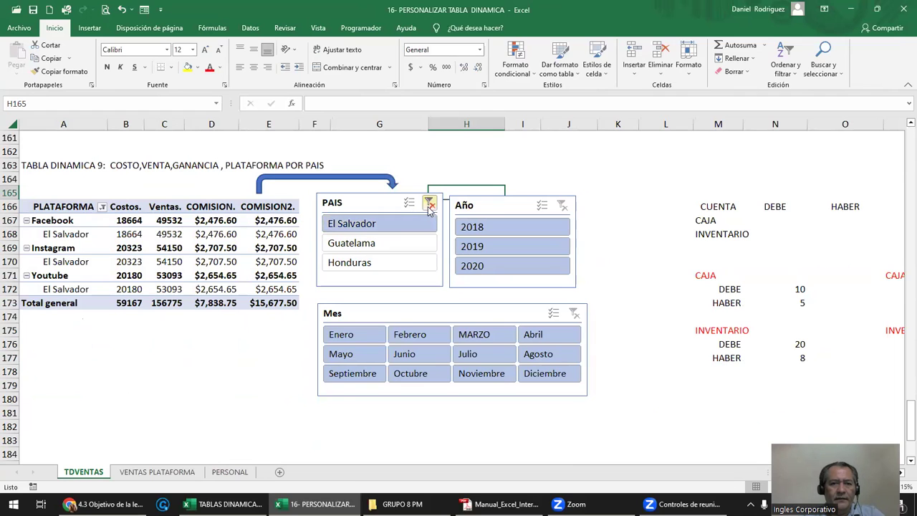
# Try 2018, 2019 and 2020 in the Año slicer, ending on 2018 (Costos 60006, Ventas 153770)
pyautogui.click(487, 228)
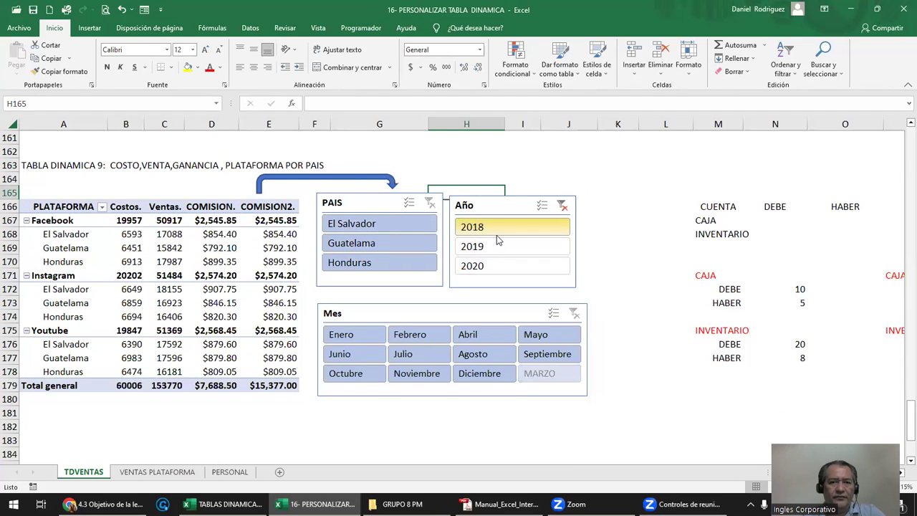
pyautogui.click(494, 246)
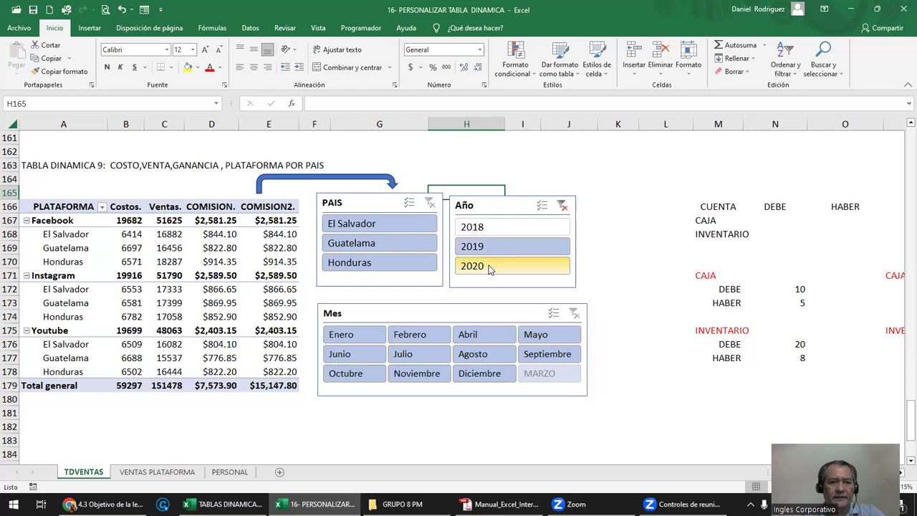
pyautogui.click(489, 266)
pyautogui.click(487, 226)
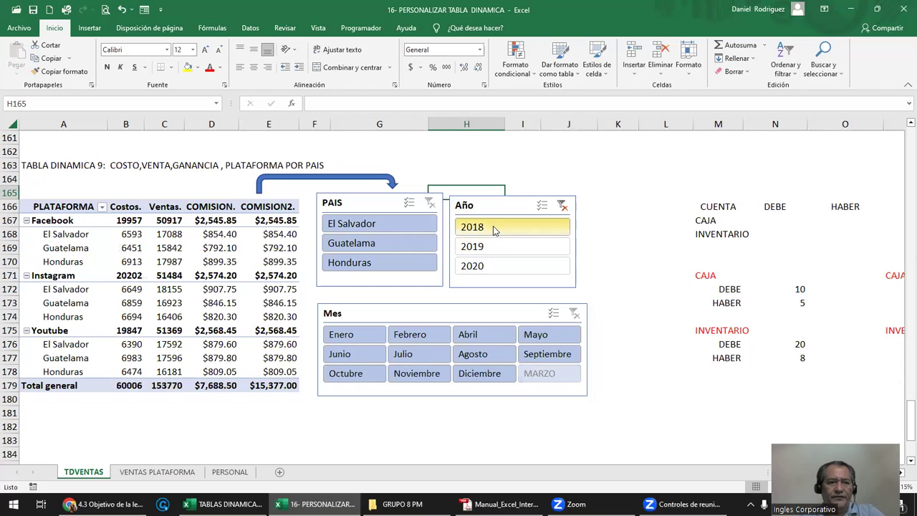
pyautogui.click(54, 222)
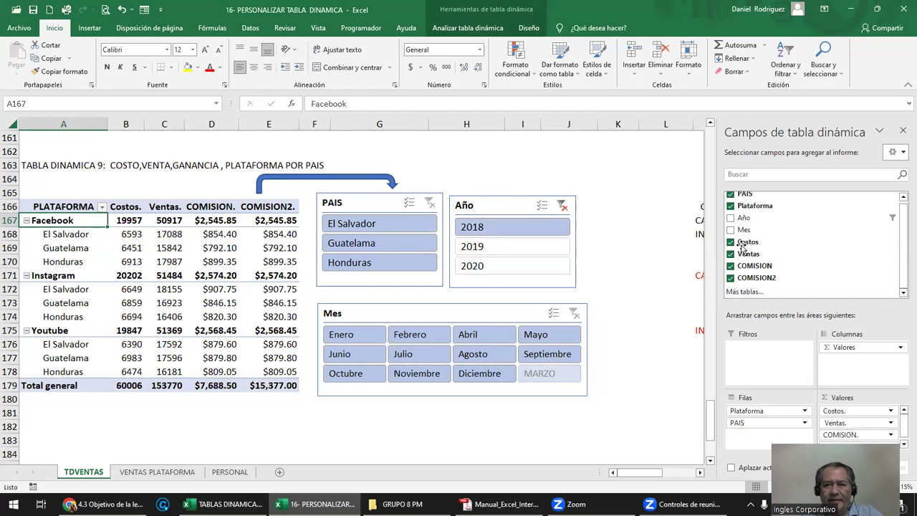
# Add Año to the pivot rows, try 2019 and 2020 in the Año slicer, then clear it
pyautogui.moveTo(743, 218); pyautogui.dragTo(758, 436)
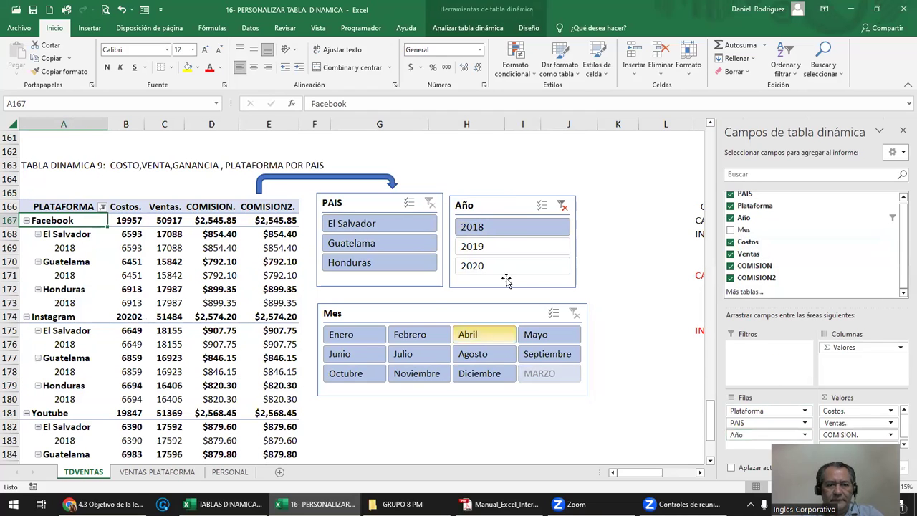
pyautogui.click(508, 247)
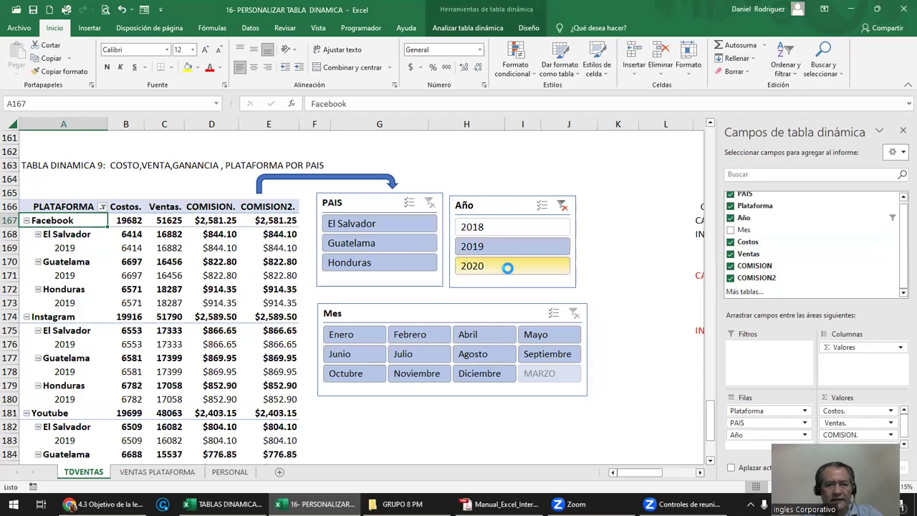
pyautogui.click(505, 265)
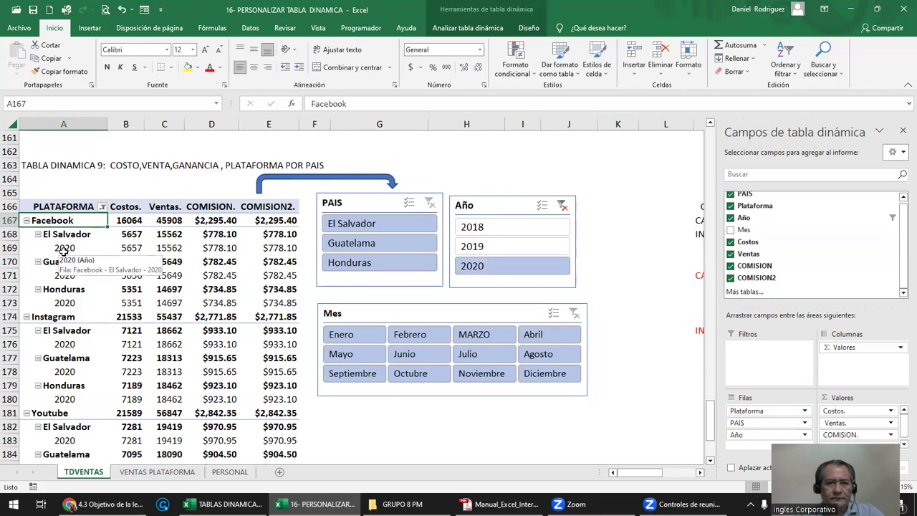
pyautogui.click(563, 206)
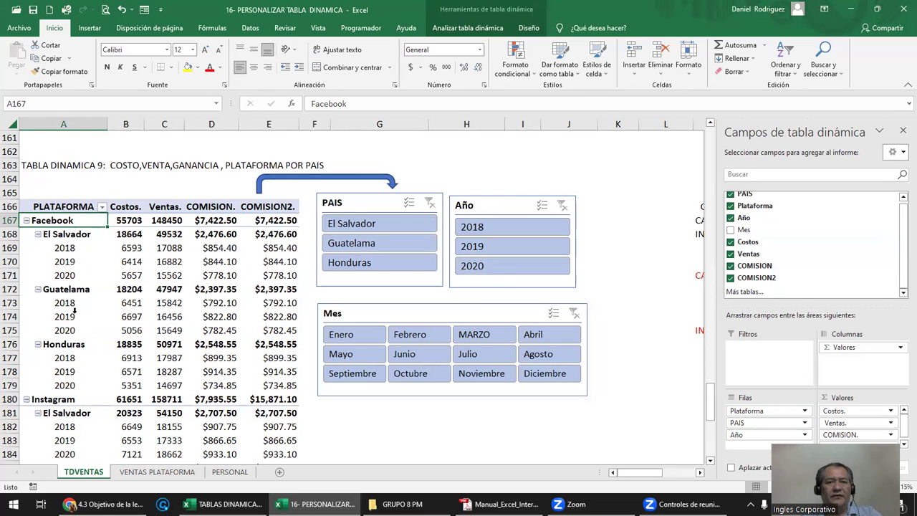
# Filter the pivot to 2020, Guatelama and MARZO using the three slicers
pyautogui.click(503, 266)
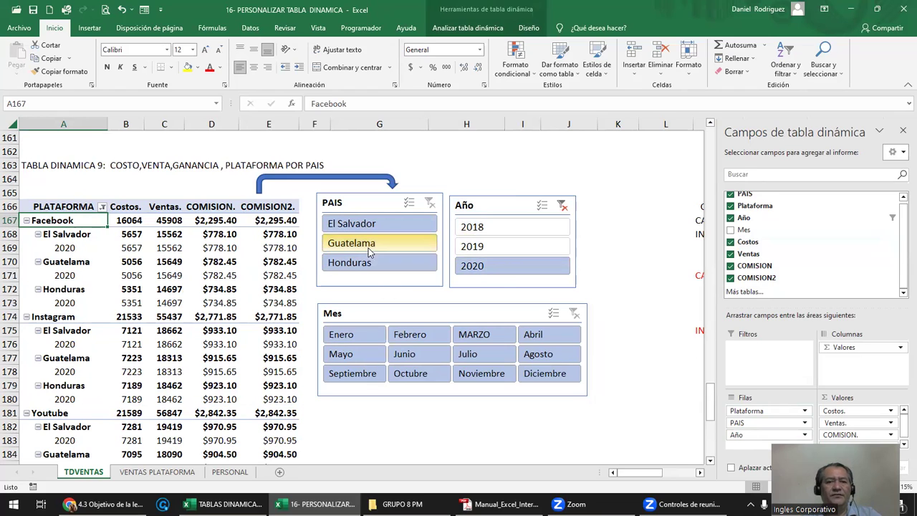
pyautogui.click(367, 244)
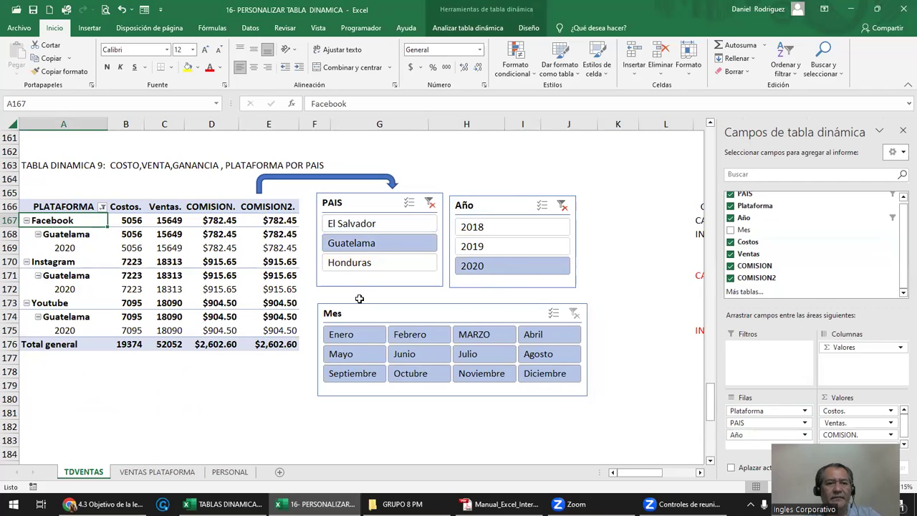
pyautogui.click(474, 334)
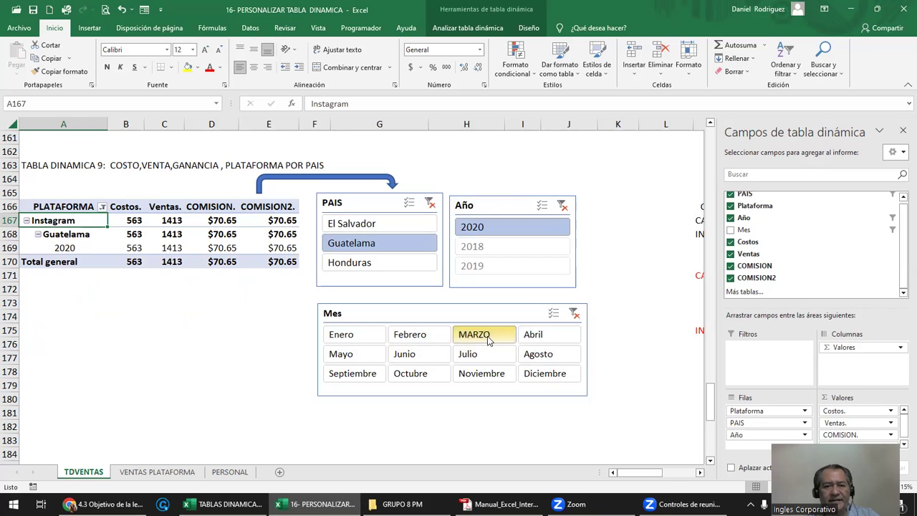
# Clear the Mes, Año and PAIS slicer filters and select the PAIS slicer
pyautogui.click(574, 313)
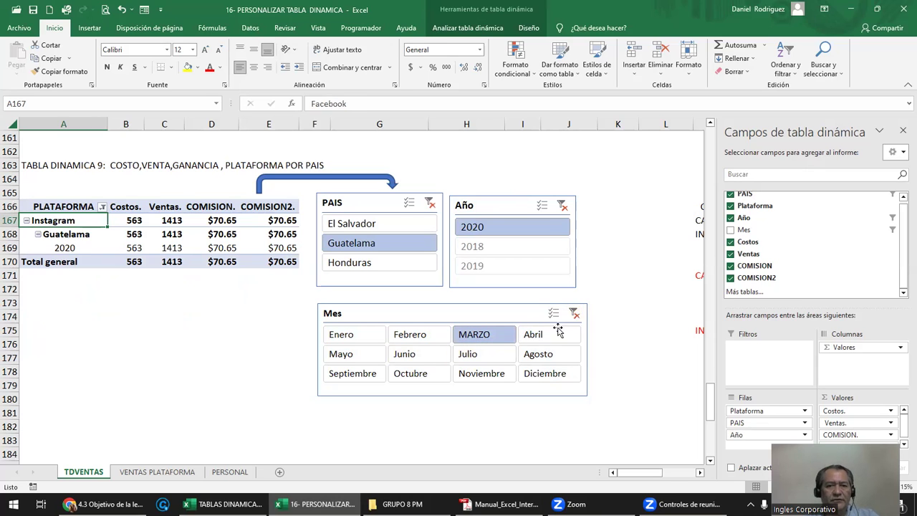
pyautogui.click(563, 205)
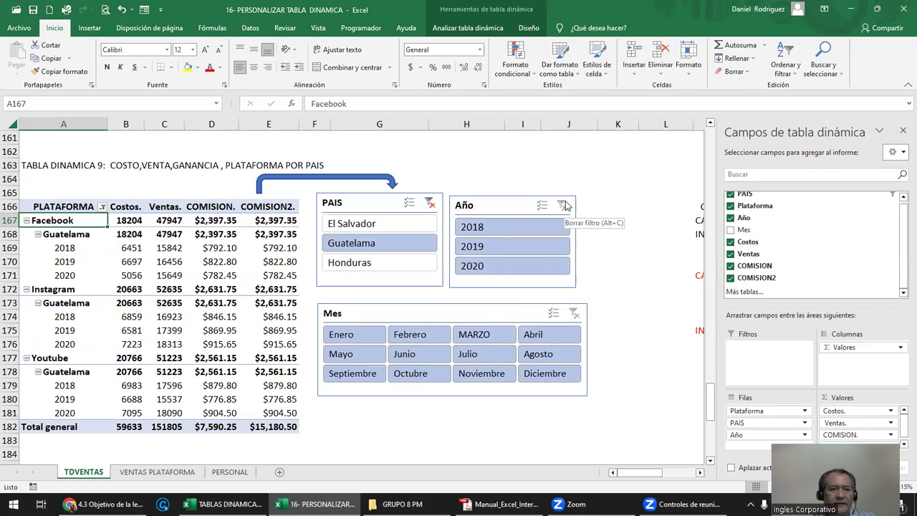
pyautogui.click(430, 204)
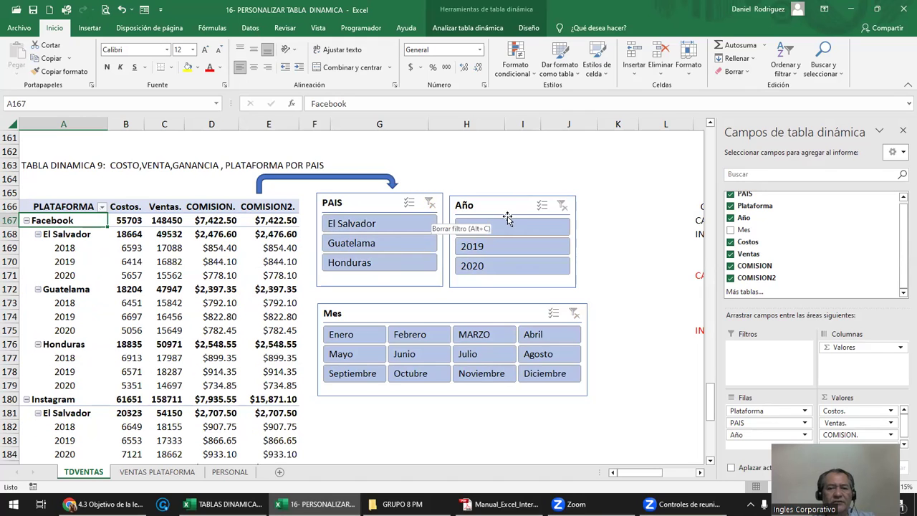
pyautogui.moveTo(165, 261)
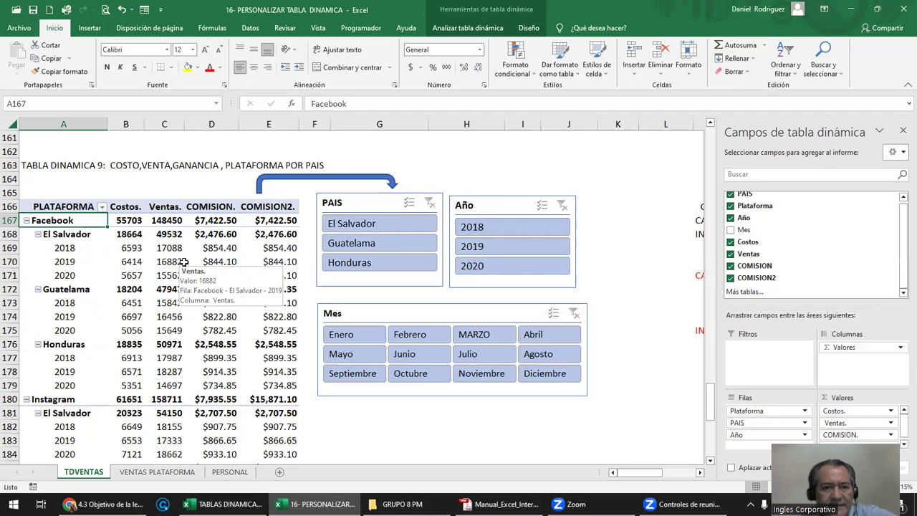
pyautogui.click(370, 204)
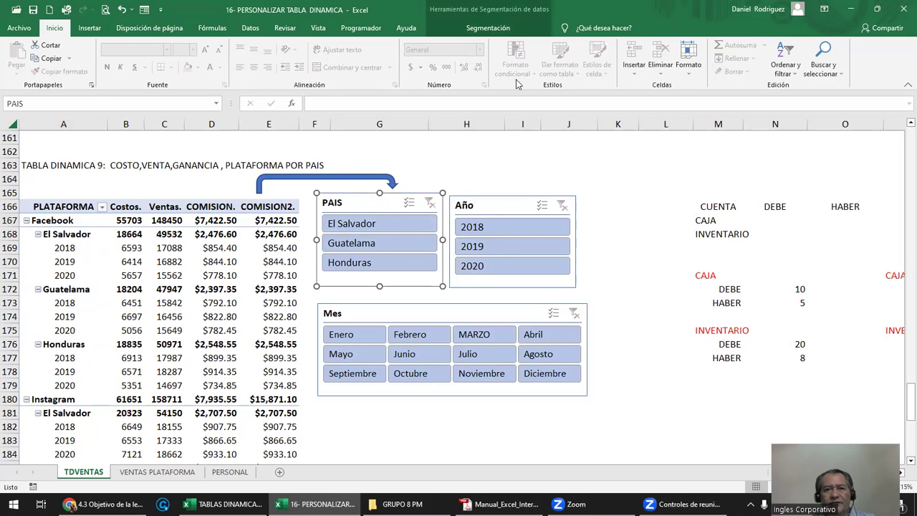
pyautogui.click(489, 30)
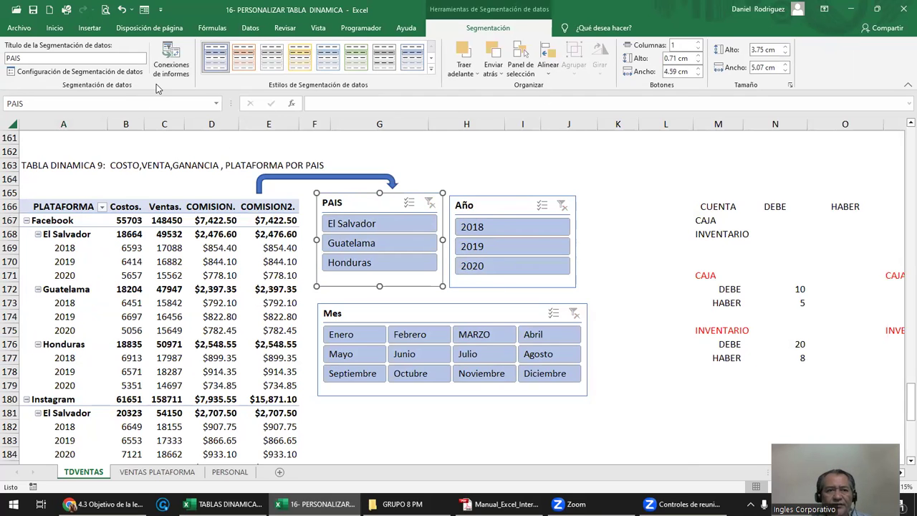
pyautogui.click(171, 63)
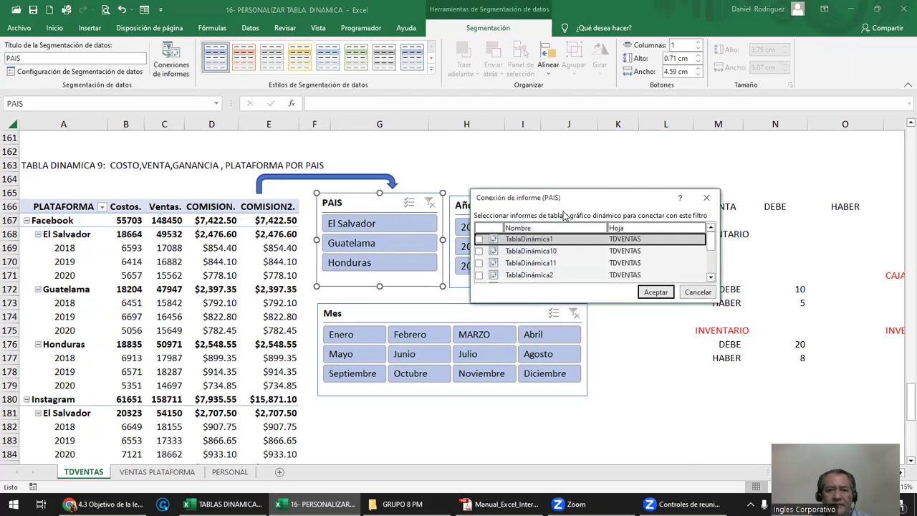
pyautogui.moveTo(571, 197); pyautogui.dragTo(637, 171)
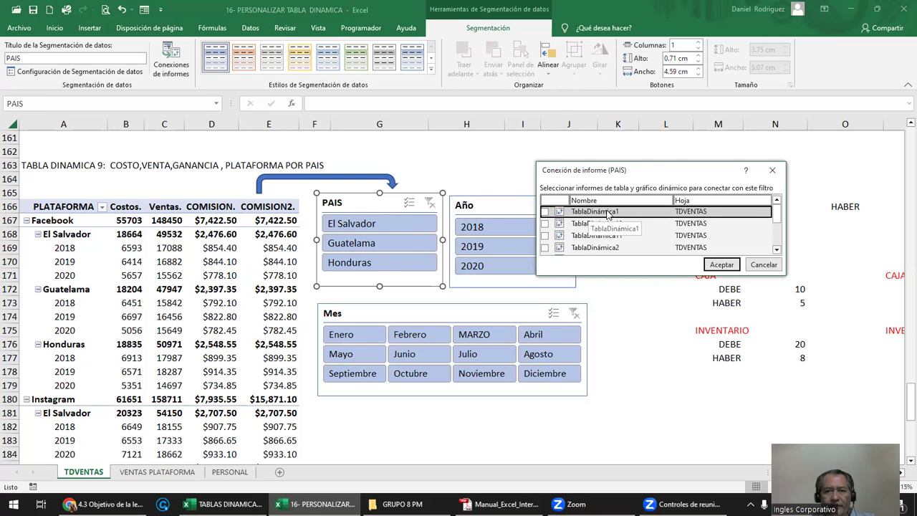
pyautogui.moveTo(645, 171); pyautogui.dragTo(668, 156)
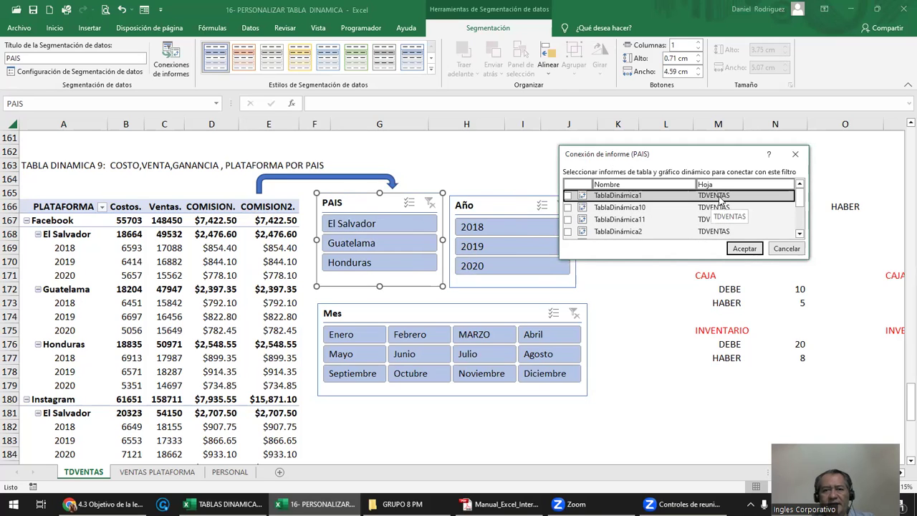
pyautogui.scroll(-2, 799, 197)
pyautogui.click(798, 185)
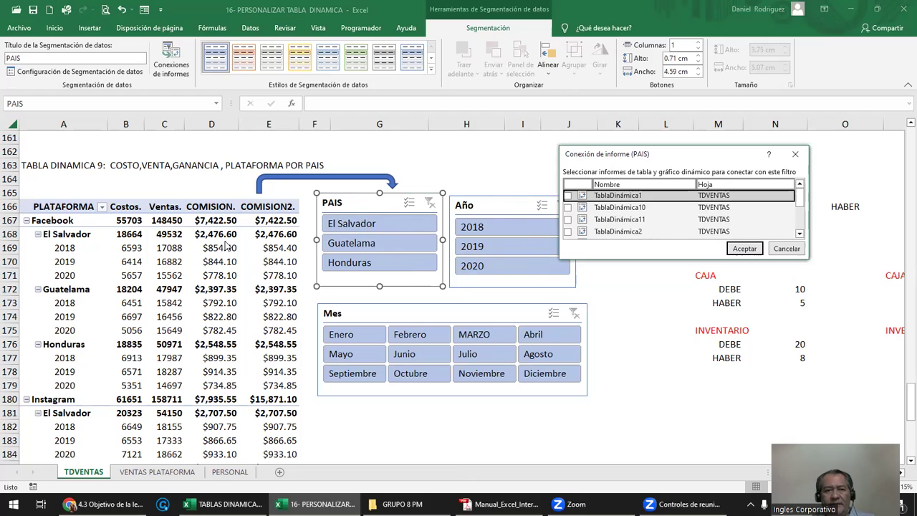
pyautogui.press('Escape')
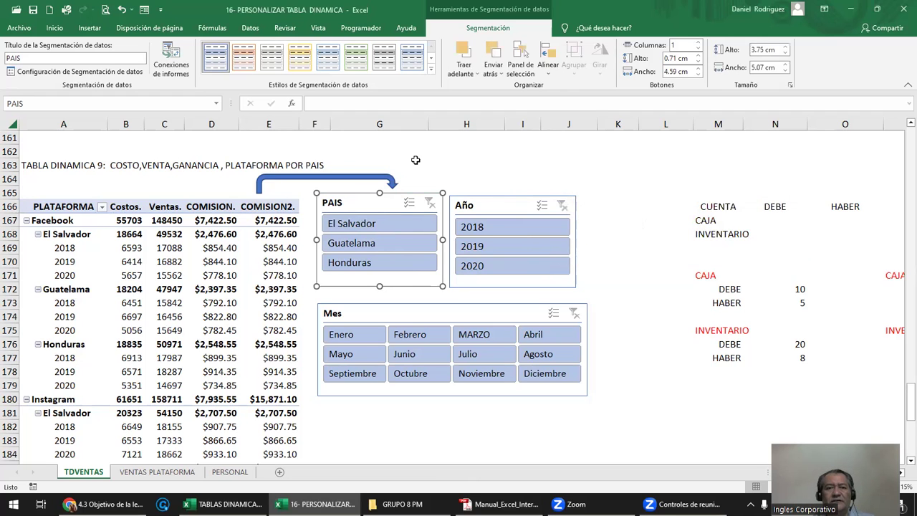
pyautogui.click(413, 151)
pyautogui.scroll(2, 414, 169)
# Select the Cuenta de Ventas pivot and review its Cuenta de Ventas field settings
pyautogui.scroll(2, 414, 169)
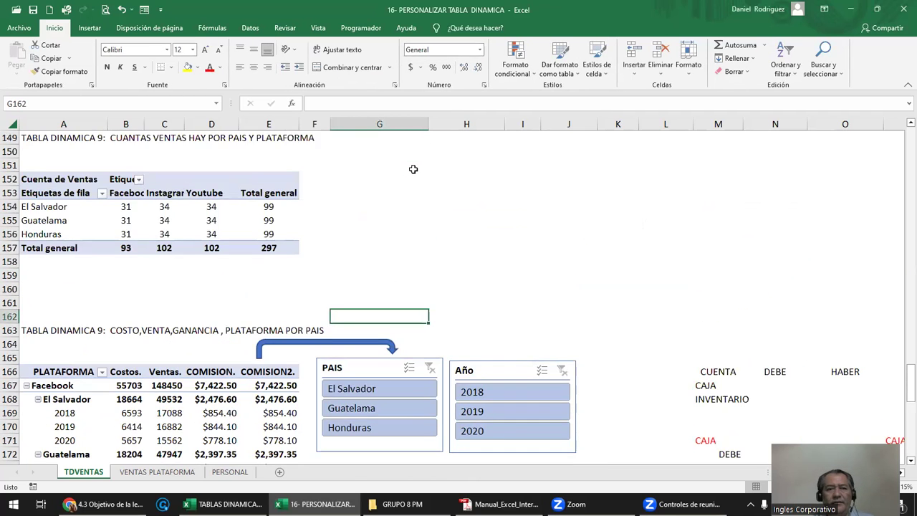
pyautogui.click(78, 180)
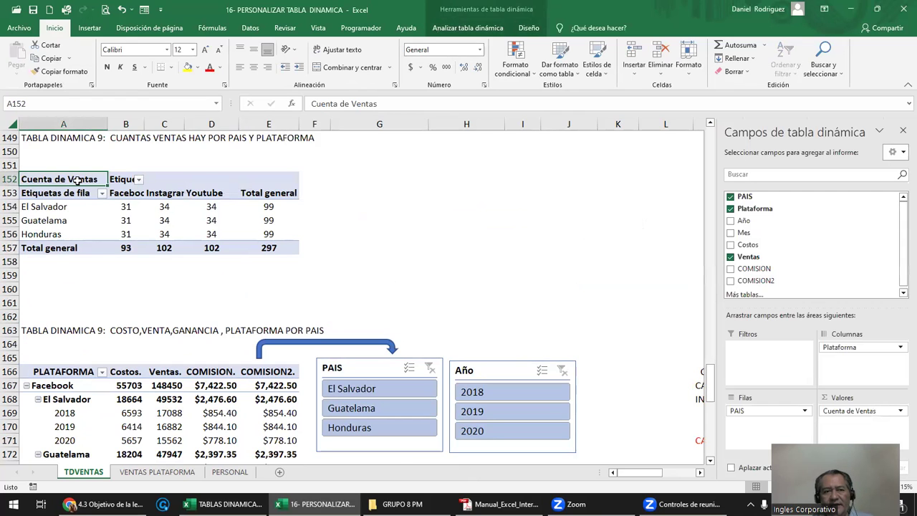
pyautogui.click(462, 28)
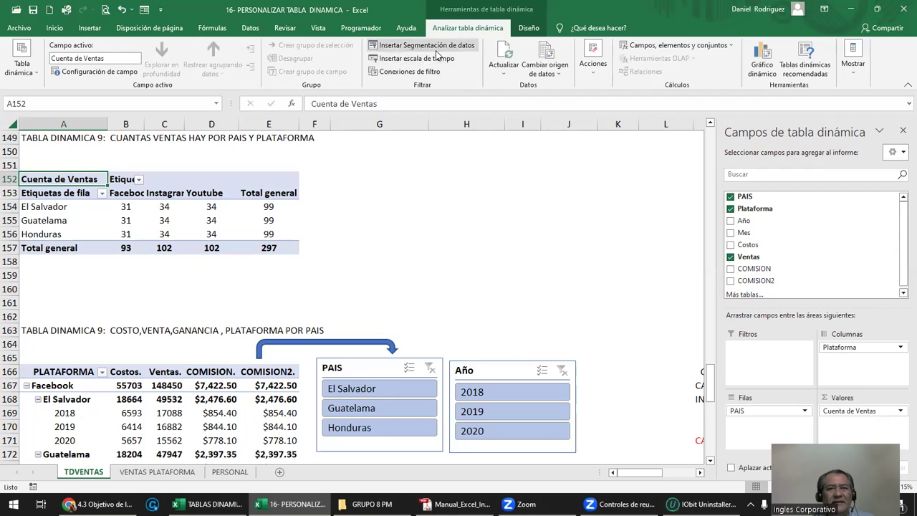
pyautogui.click(95, 72)
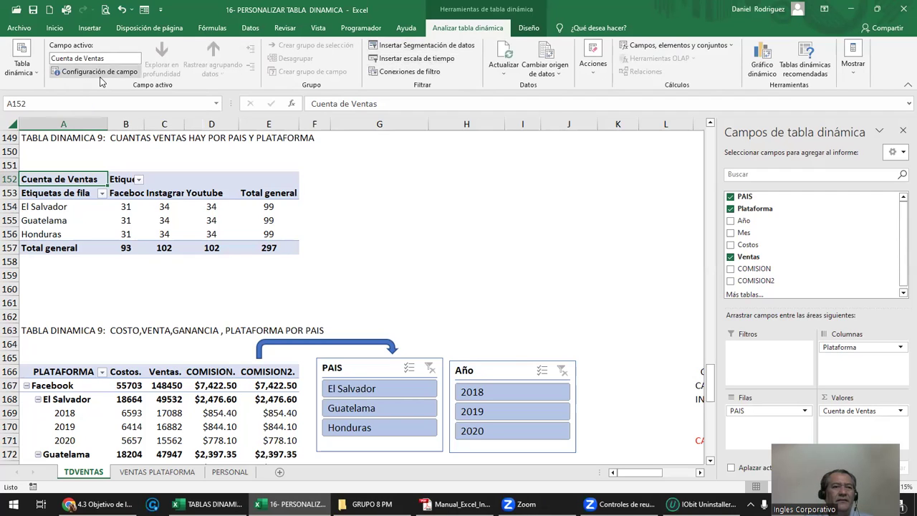
pyautogui.click(197, 193)
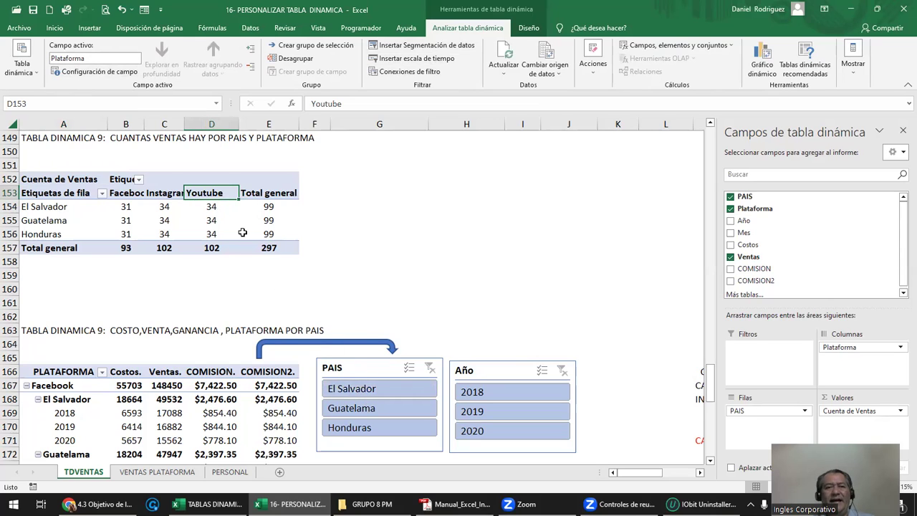
pyautogui.moveTo(211, 248)
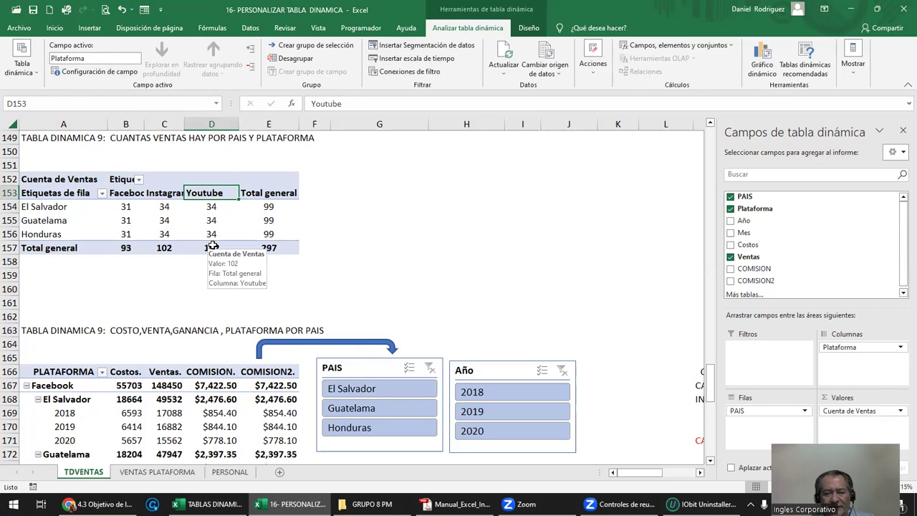
# Filter the PAIS slicer to El Salvador, then Guatelama, then back to El Salvador
pyautogui.click(365, 389)
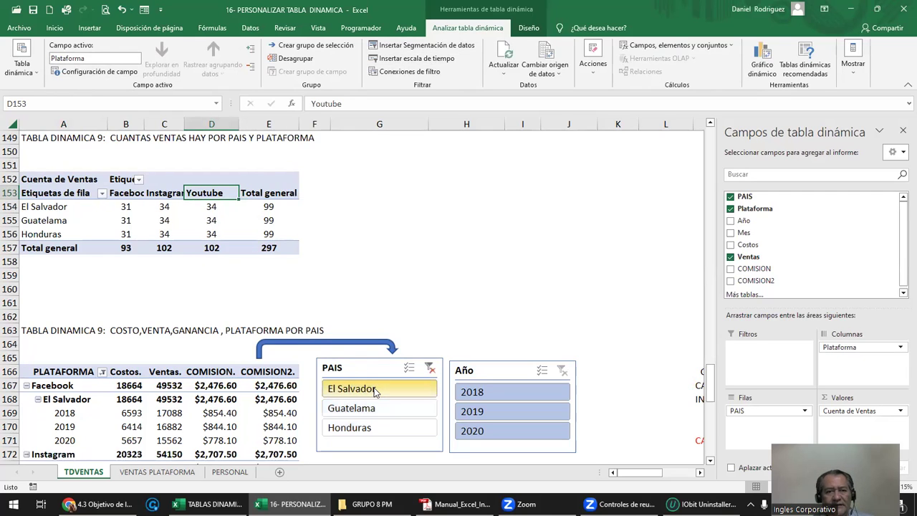
pyautogui.click(367, 408)
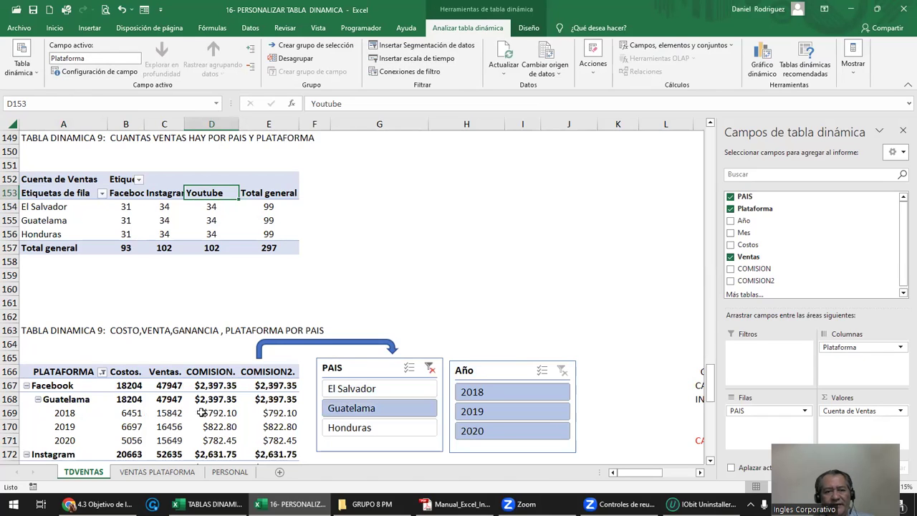
pyautogui.click(349, 389)
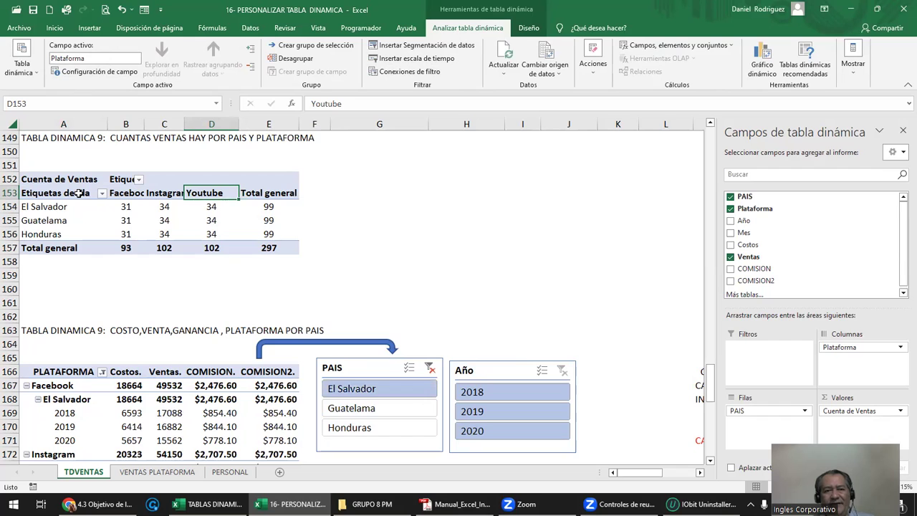
pyautogui.click(352, 369)
pyautogui.click(89, 27)
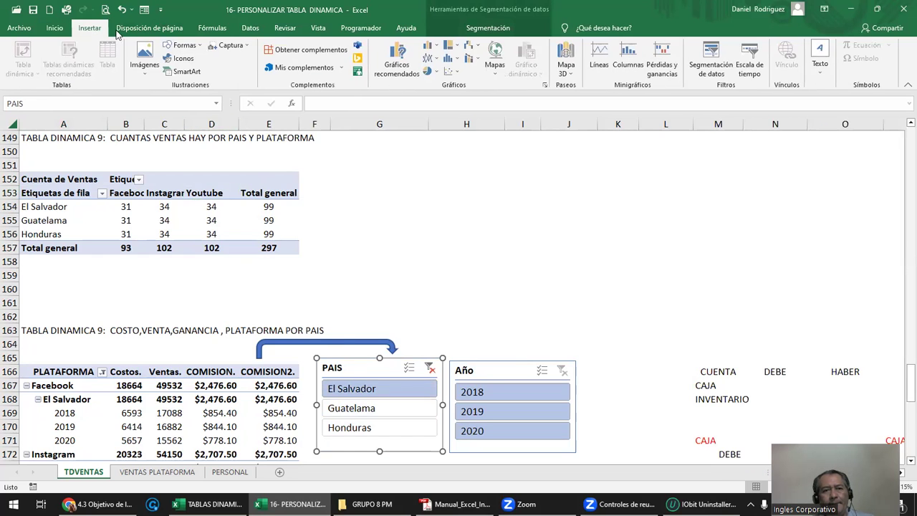
pyautogui.click(183, 45)
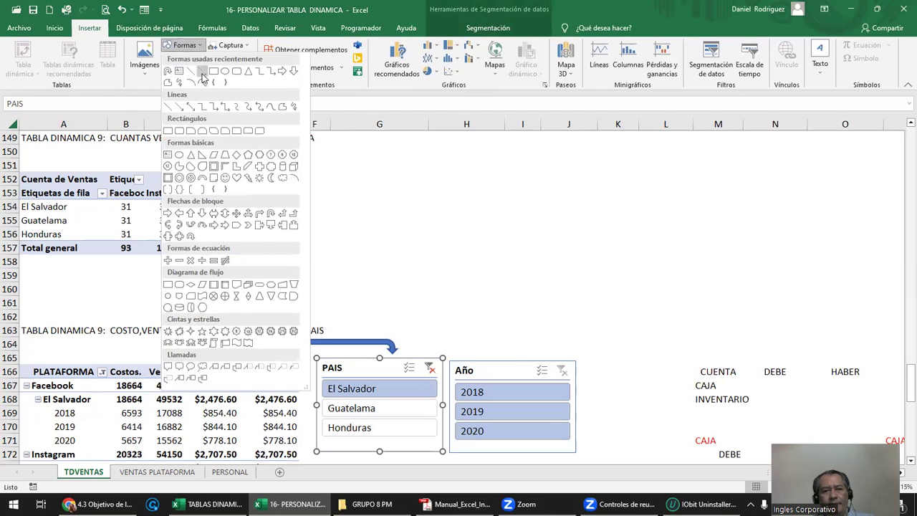
pyautogui.click(202, 81)
pyautogui.moveTo(380, 369); pyautogui.dragTo(284, 246)
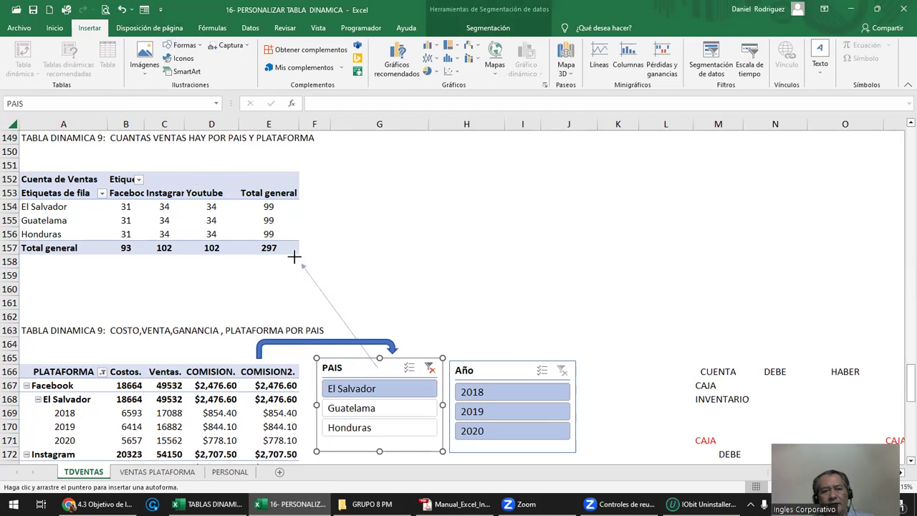
pyautogui.click(377, 367)
pyautogui.moveTo(379, 367); pyautogui.dragTo(377, 362)
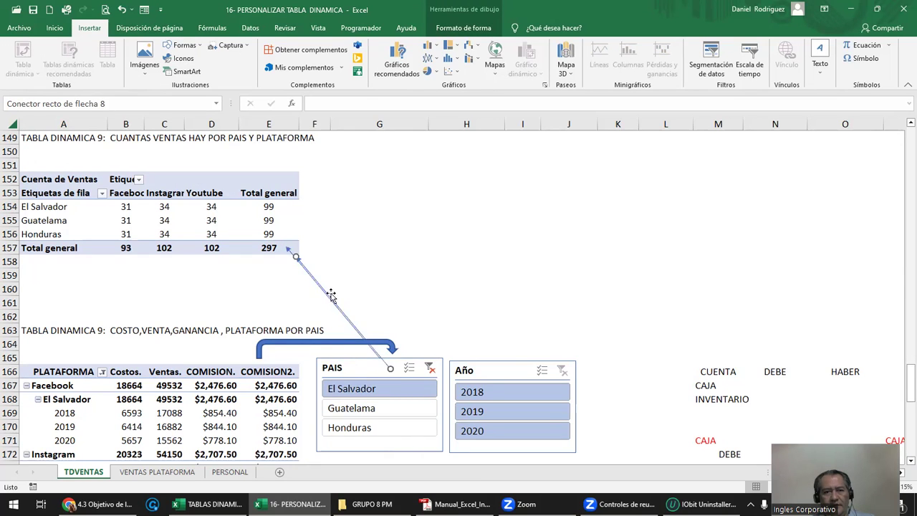
pyautogui.moveTo(319, 273); pyautogui.dragTo(399, 326)
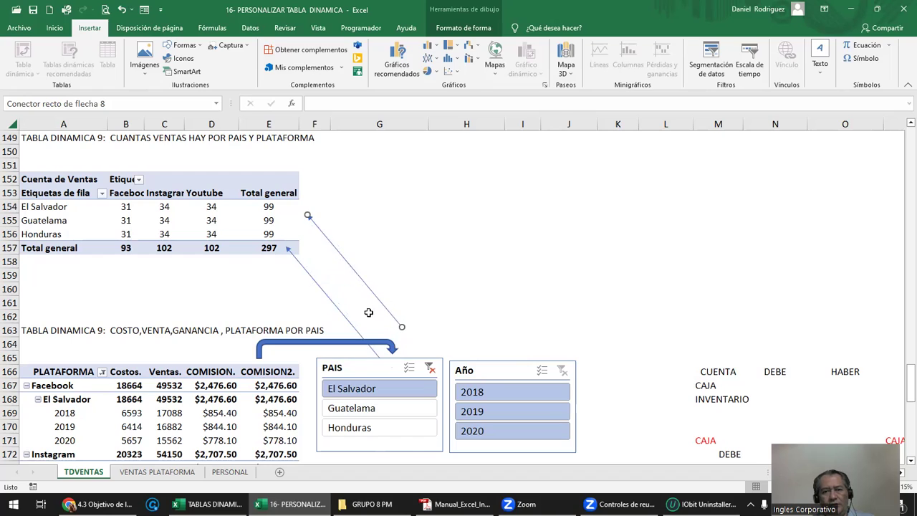
pyautogui.moveTo(399, 326); pyautogui.dragTo(476, 358)
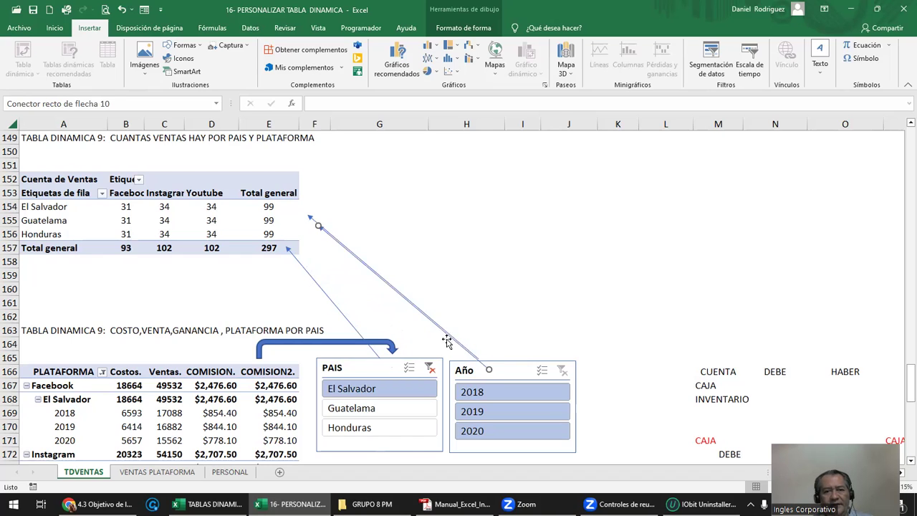
pyautogui.moveTo(381, 361); pyautogui.dragTo(363, 391)
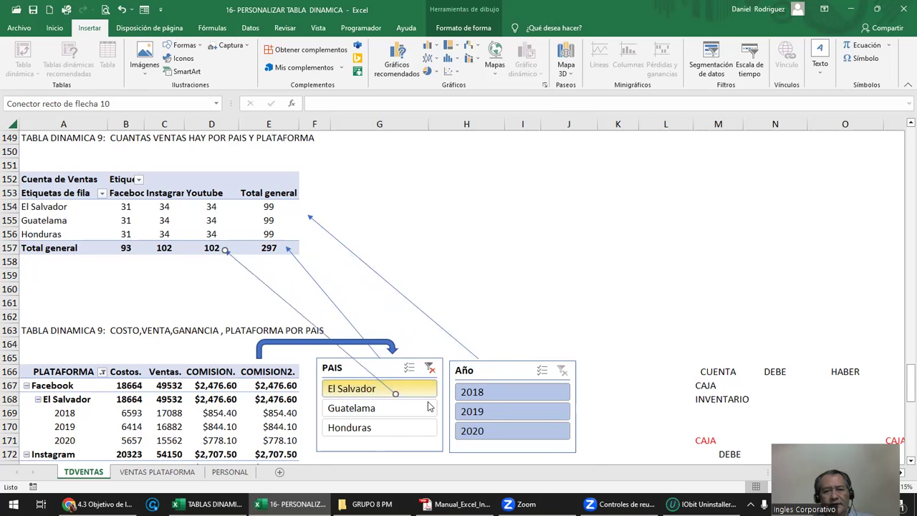
pyautogui.scroll(-1, 502, 379)
pyautogui.moveTo(427, 406); pyautogui.dragTo(341, 430)
pyautogui.click(577, 265)
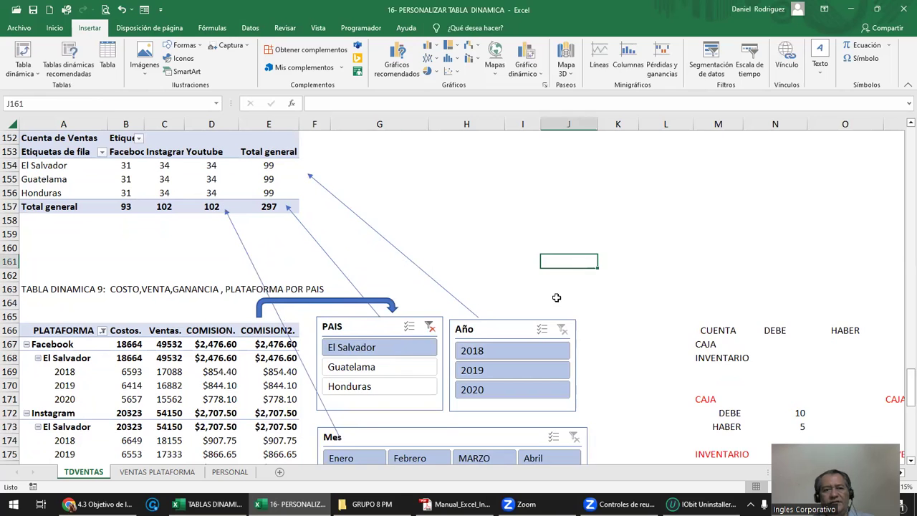
pyautogui.scroll(1, 556, 297)
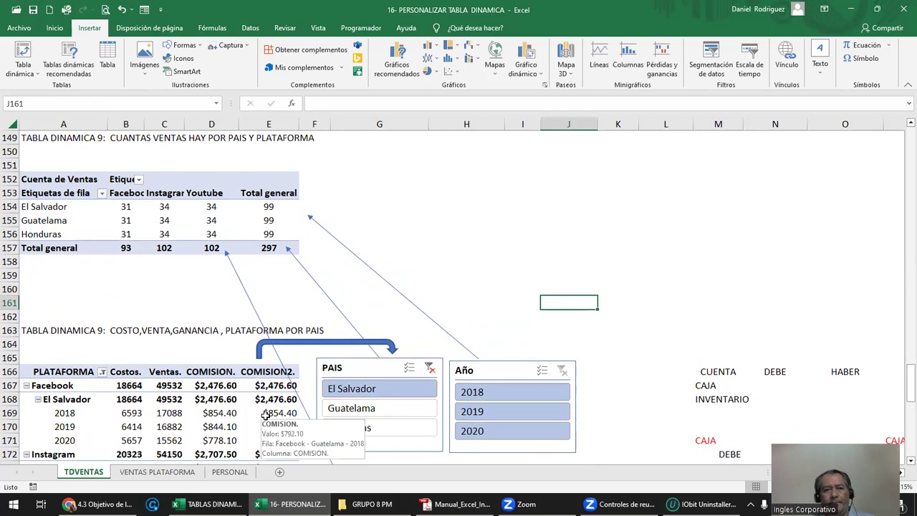
pyautogui.scroll(6, 265, 414)
pyautogui.scroll(-2, 158, 286)
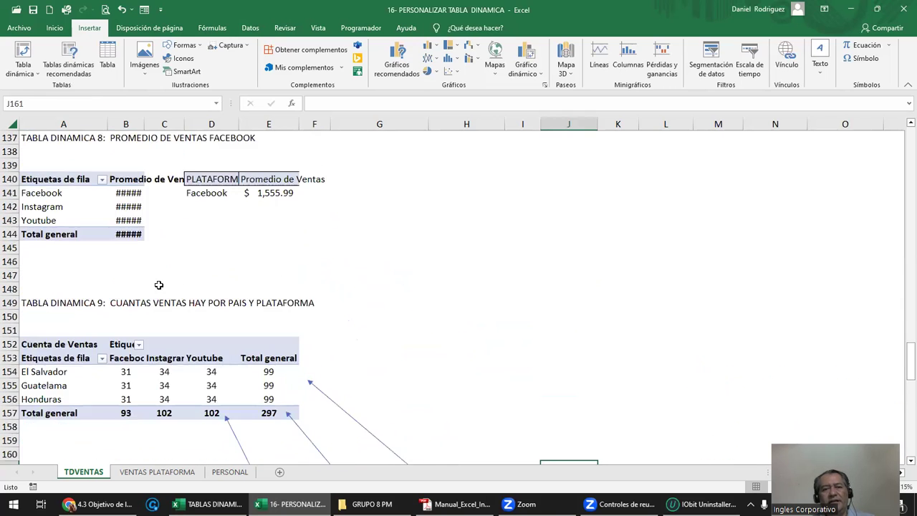
pyautogui.scroll(-2, 158, 285)
pyautogui.scroll(-3, 158, 286)
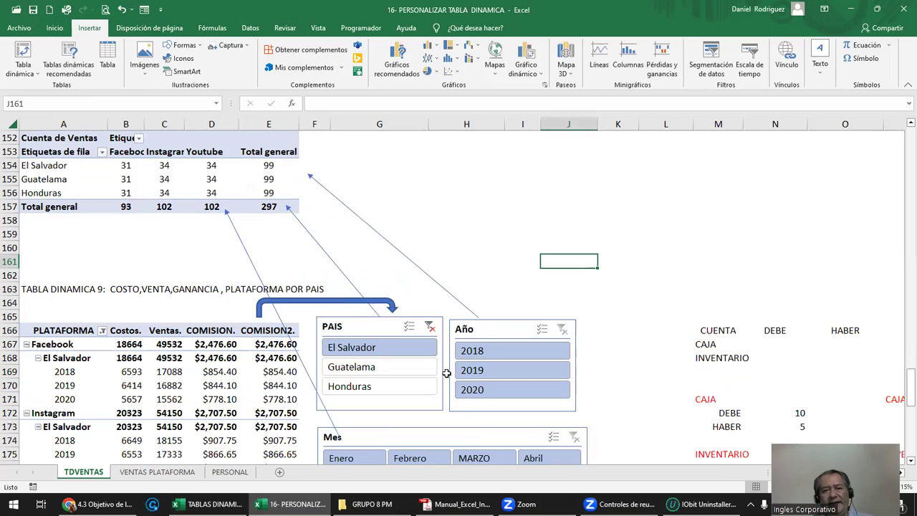
pyautogui.click(368, 334)
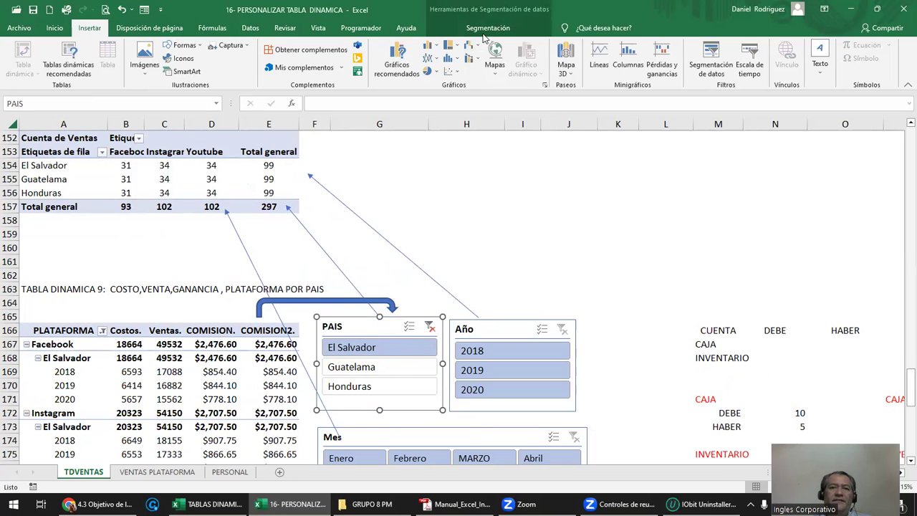
pyautogui.click(487, 27)
pyautogui.click(170, 67)
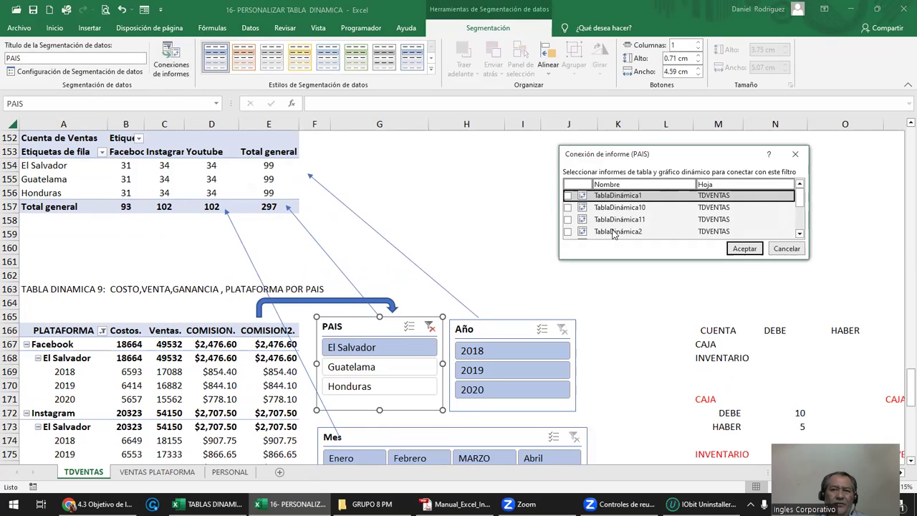
pyautogui.moveTo(799, 192)
pyautogui.mouseDown()
pyautogui.moveTo(811, 236)
pyautogui.moveTo(806, 208)
pyautogui.mouseUp()
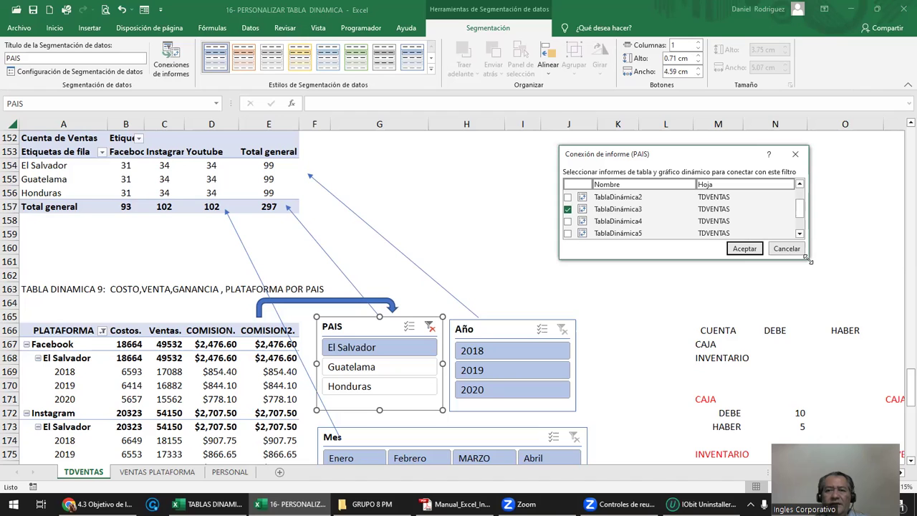
pyautogui.moveTo(807, 260); pyautogui.dragTo(897, 369)
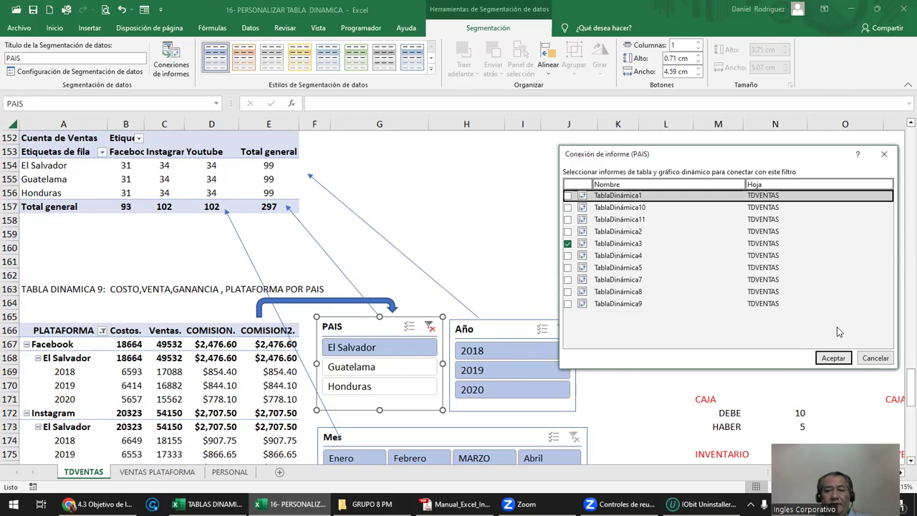
pyautogui.click(885, 362)
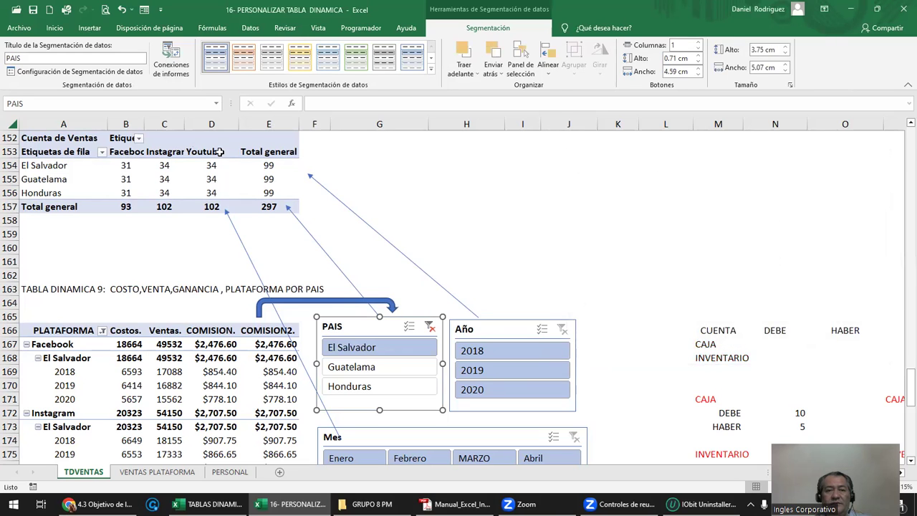
pyautogui.click(220, 152)
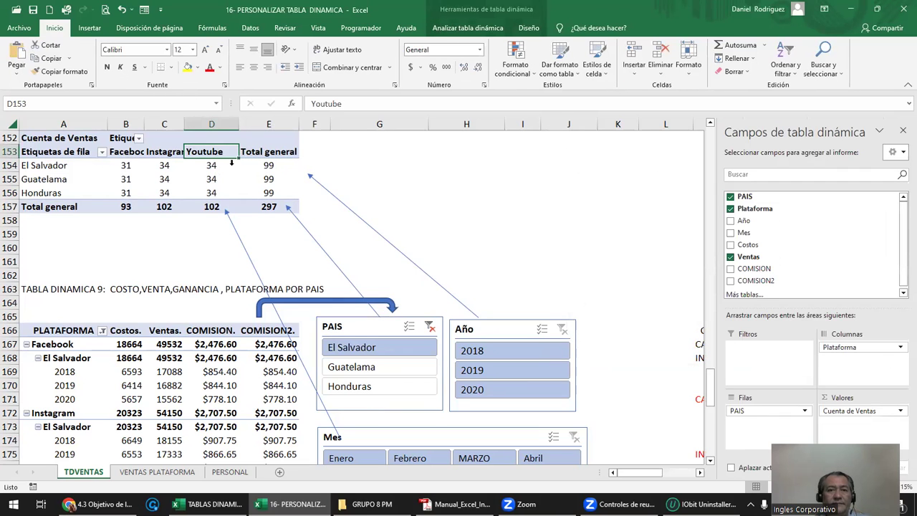
# Insert a trial Plataforma slicer for the sales-count pivot table
pyautogui.click(461, 30)
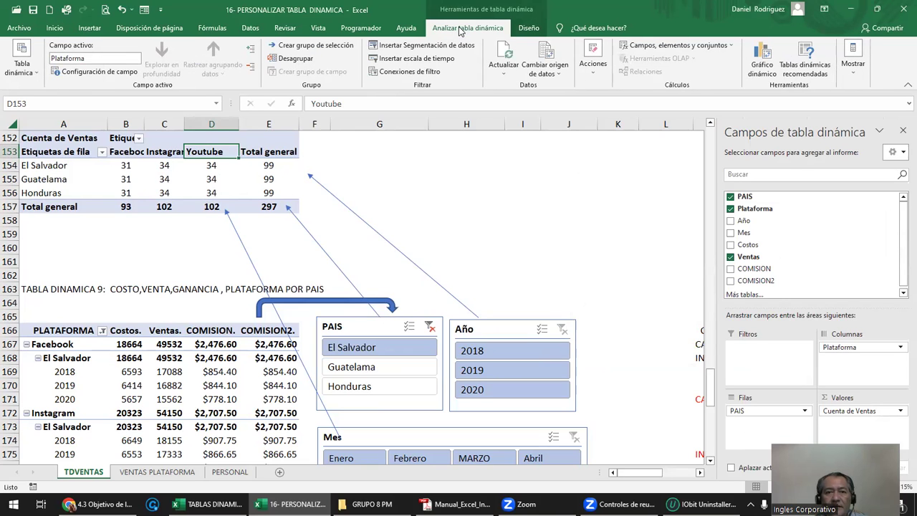
pyautogui.scroll(2, 425, 179)
pyautogui.click(276, 223)
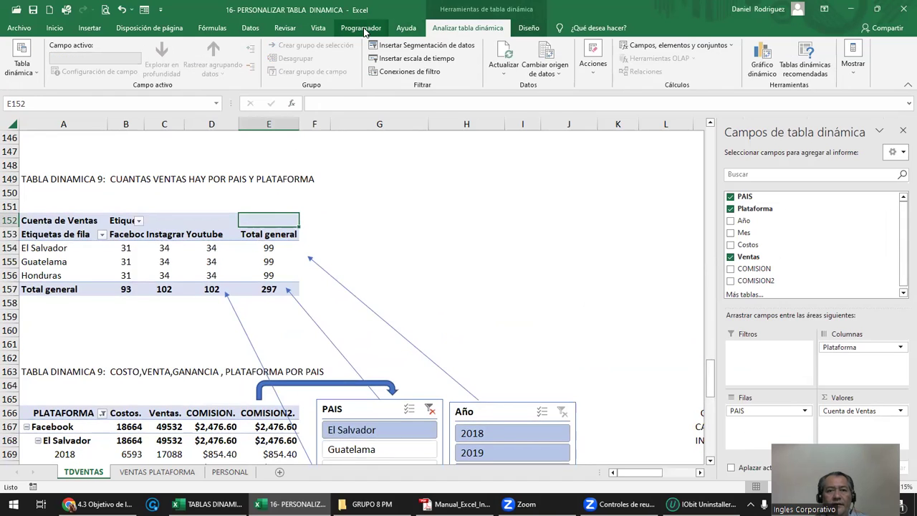
pyautogui.click(423, 45)
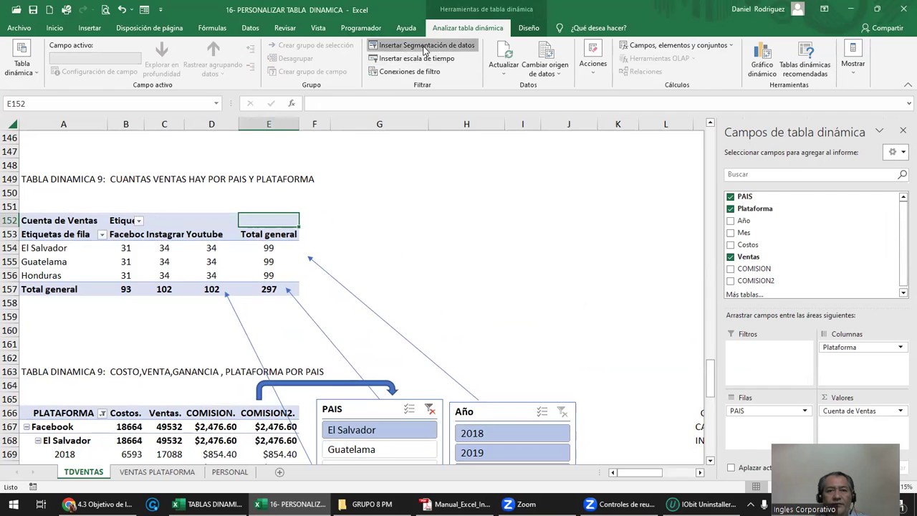
pyautogui.click(666, 174)
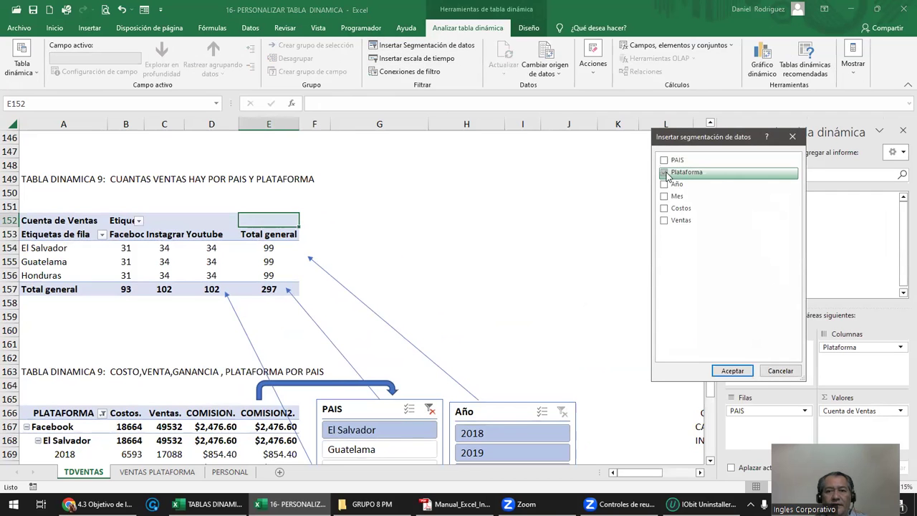
pyautogui.click(718, 370)
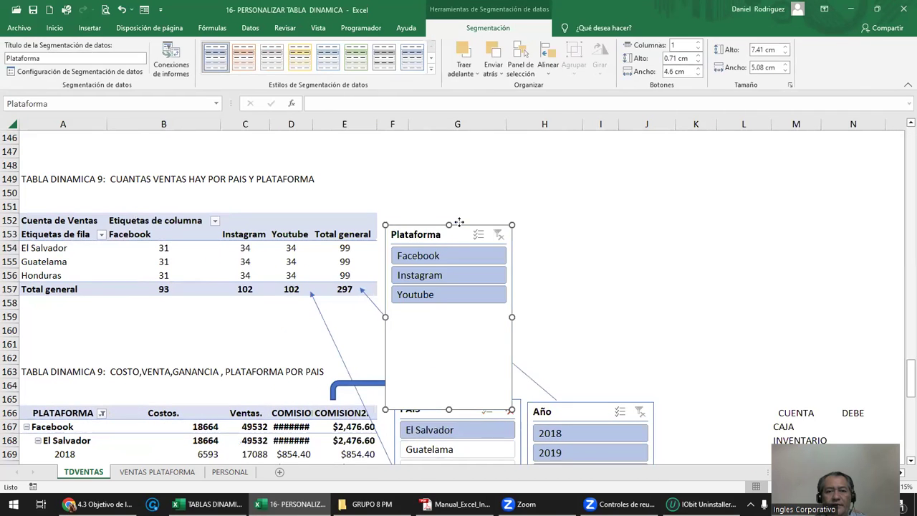
# Place and shorten the Plataforma slicer beside the count table and review its report connections
pyautogui.moveTo(447, 373); pyautogui.dragTo(516, 313)
pyautogui.moveTo(513, 352); pyautogui.dragTo(513, 268)
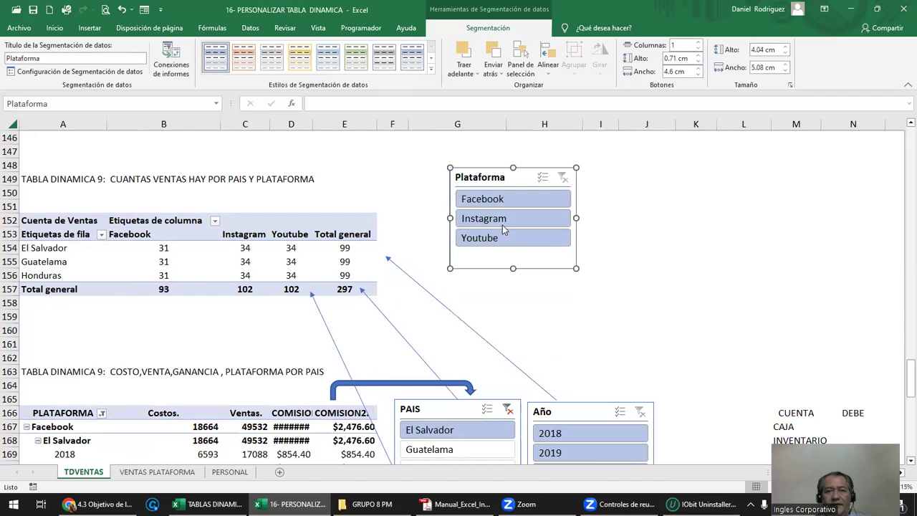
pyautogui.moveTo(484, 185); pyautogui.dragTo(506, 213)
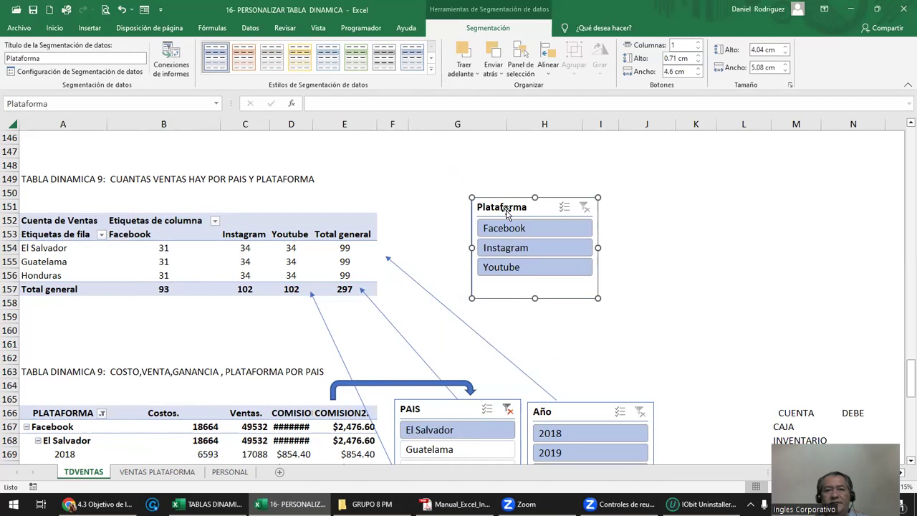
pyautogui.click(171, 63)
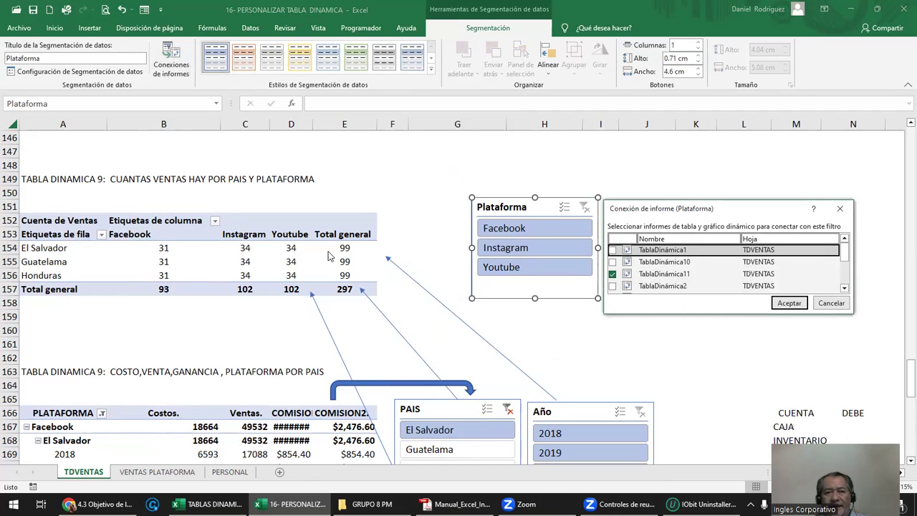
pyautogui.click(831, 303)
pyautogui.click(712, 236)
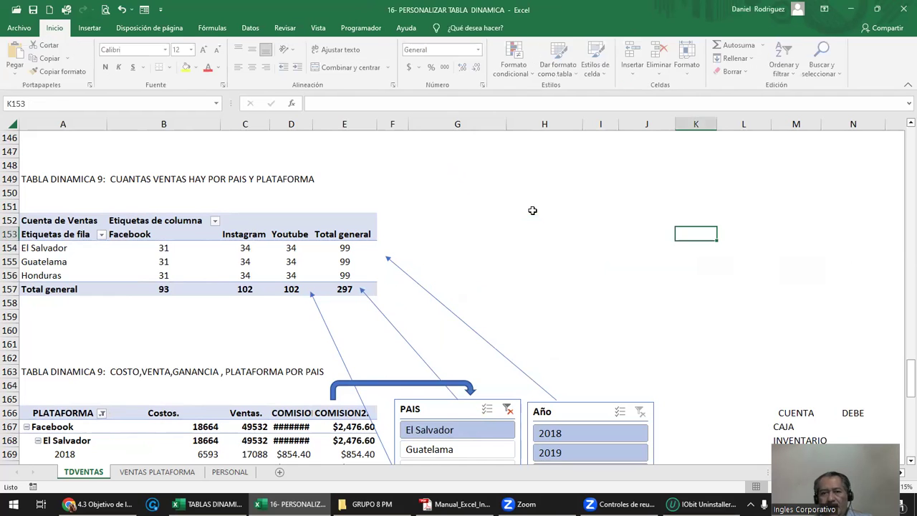
pyautogui.scroll(-2, 552, 307)
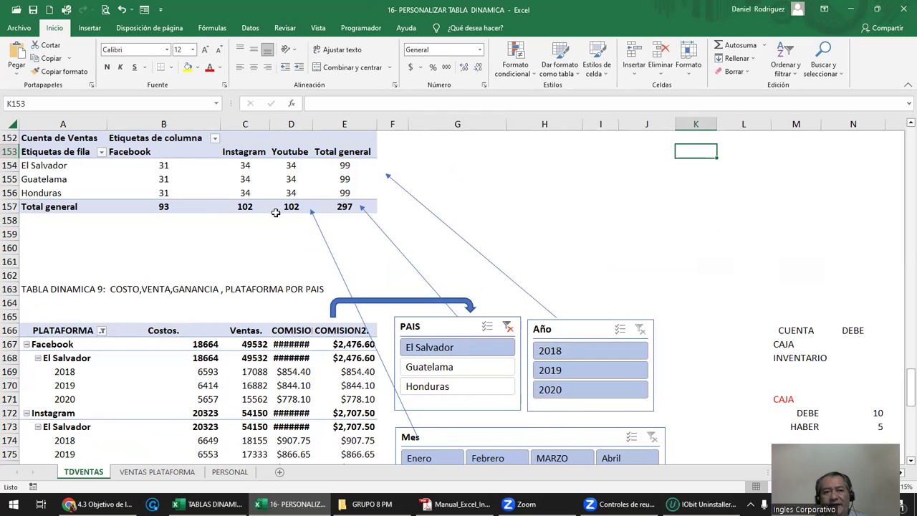
# Connect TablaDinámica11 to the PAIS slicer, test with Guatemala and Honduras, then clear the filter
pyautogui.click(437, 327)
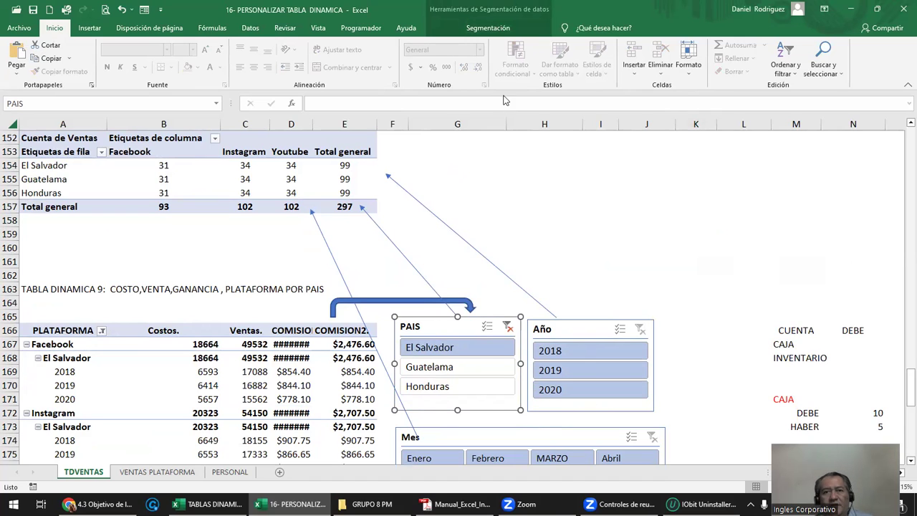
pyautogui.click(489, 29)
pyautogui.click(172, 63)
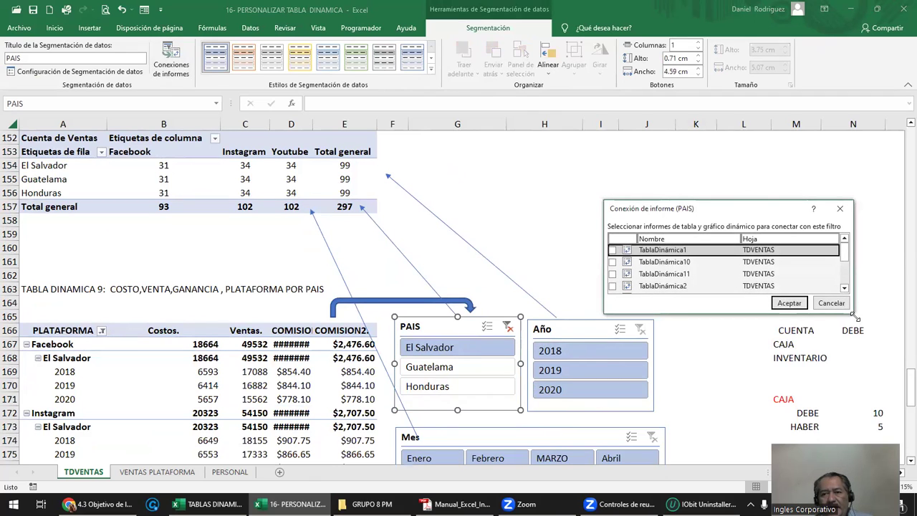
pyautogui.moveTo(851, 315); pyautogui.dragTo(883, 428)
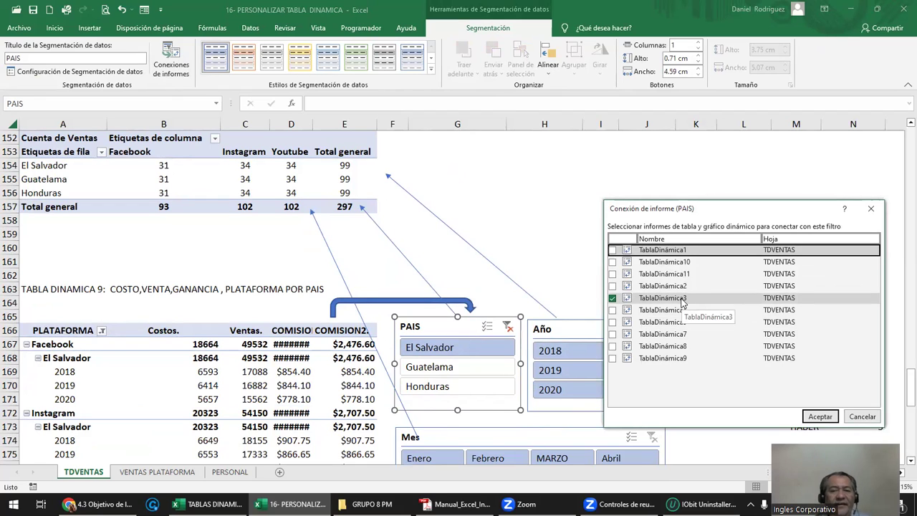
pyautogui.click(613, 274)
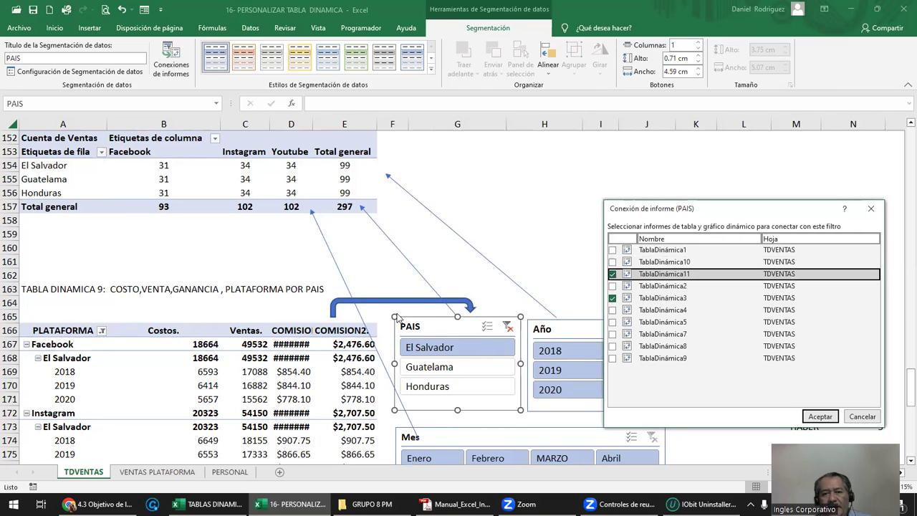
pyautogui.click(821, 416)
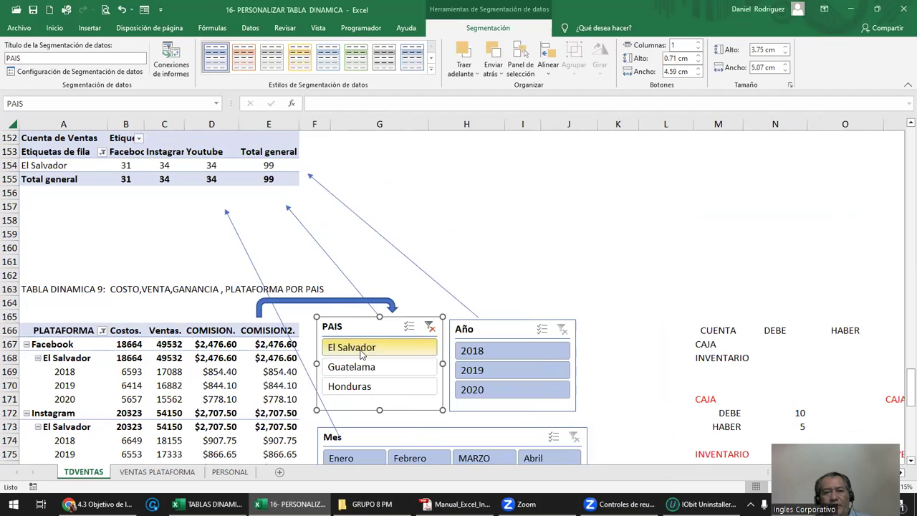
pyautogui.click(373, 368)
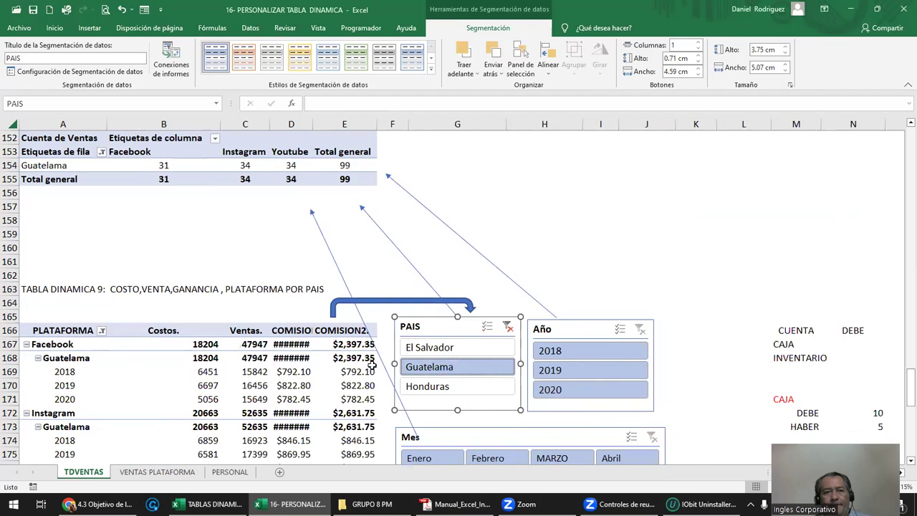
pyautogui.click(442, 390)
pyautogui.click(508, 327)
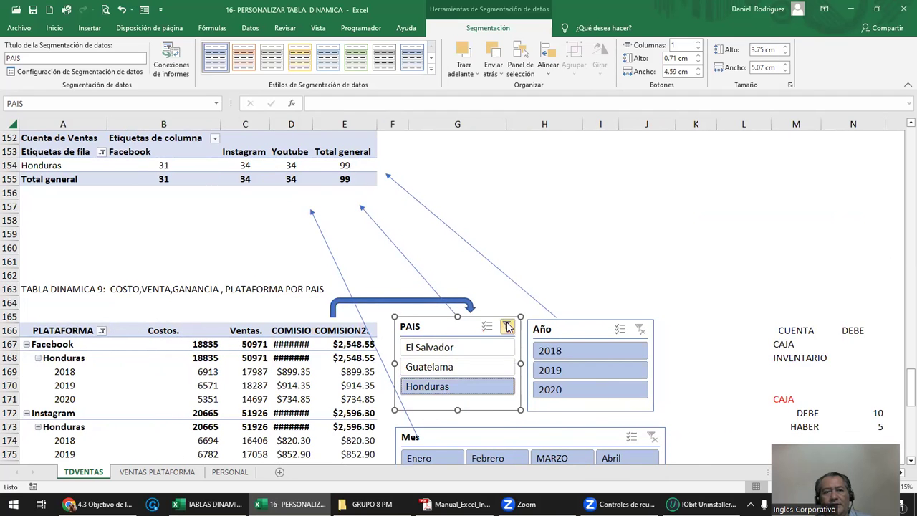
# Select the Año slicer together with the Mes slicer
pyautogui.click(564, 329)
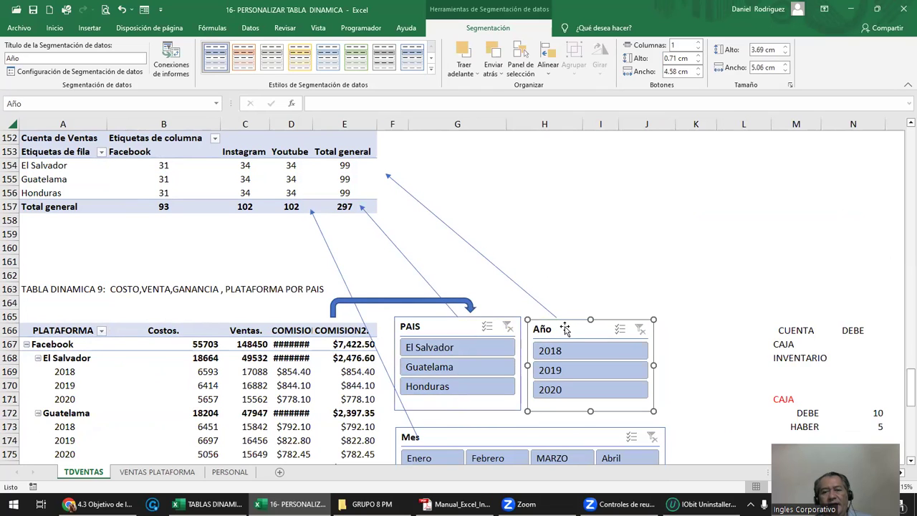
pyautogui.keyDown('ctrl'); pyautogui.click(513, 437); pyautogui.keyUp('ctrl')
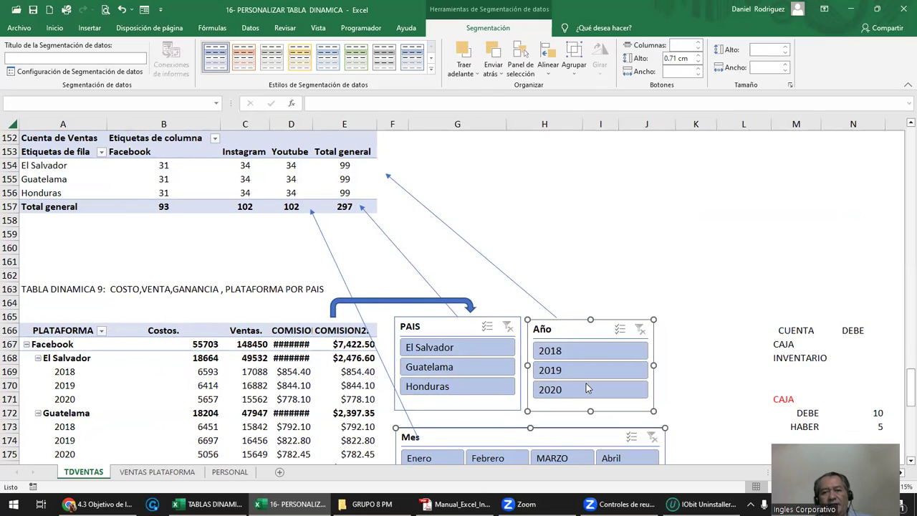
pyautogui.click(695, 303)
pyautogui.click(577, 336)
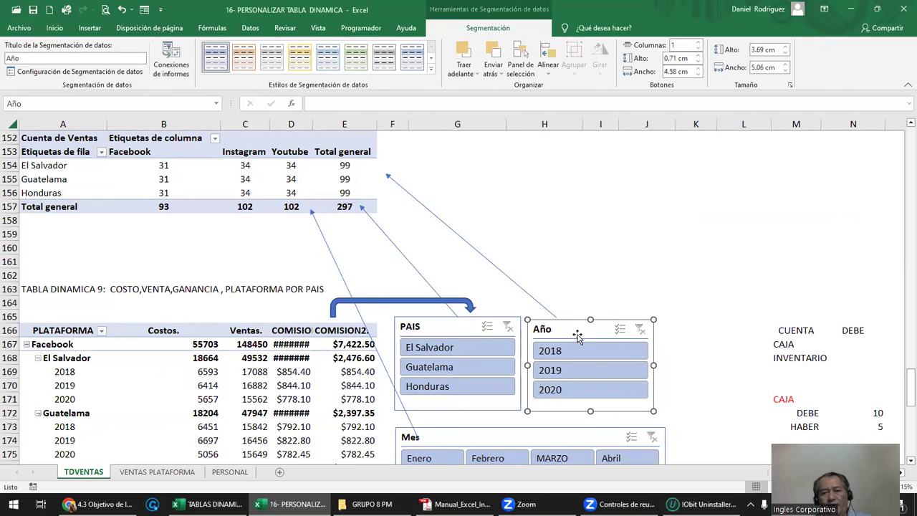
pyautogui.keyDown('ctrl'); pyautogui.click(543, 435); pyautogui.keyUp('ctrl')
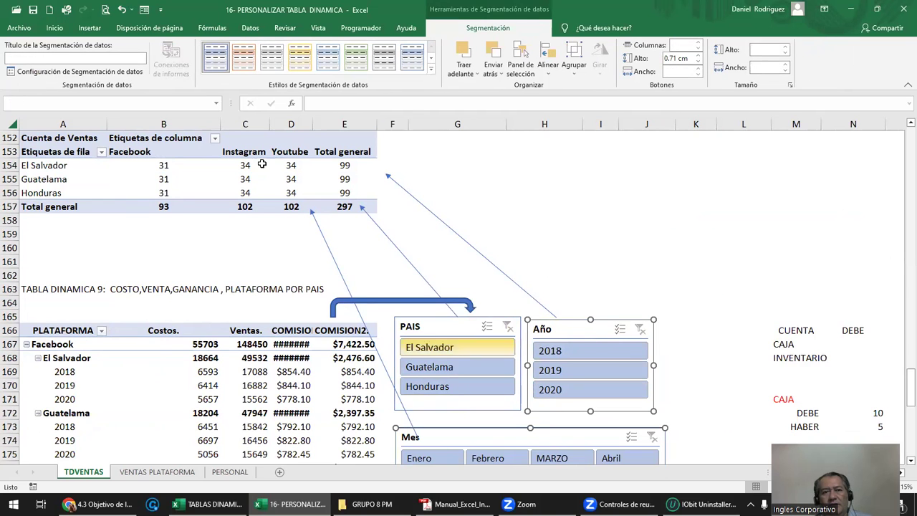
# Connect TablaDinámica11 to the Año slicer through its report connections
pyautogui.click(604, 333)
pyautogui.click(171, 63)
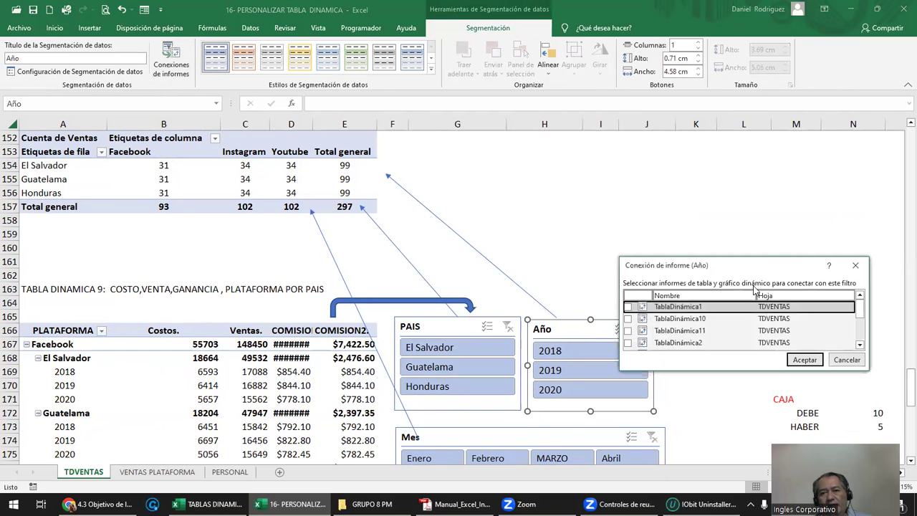
pyautogui.moveTo(752, 261); pyautogui.dragTo(713, 174)
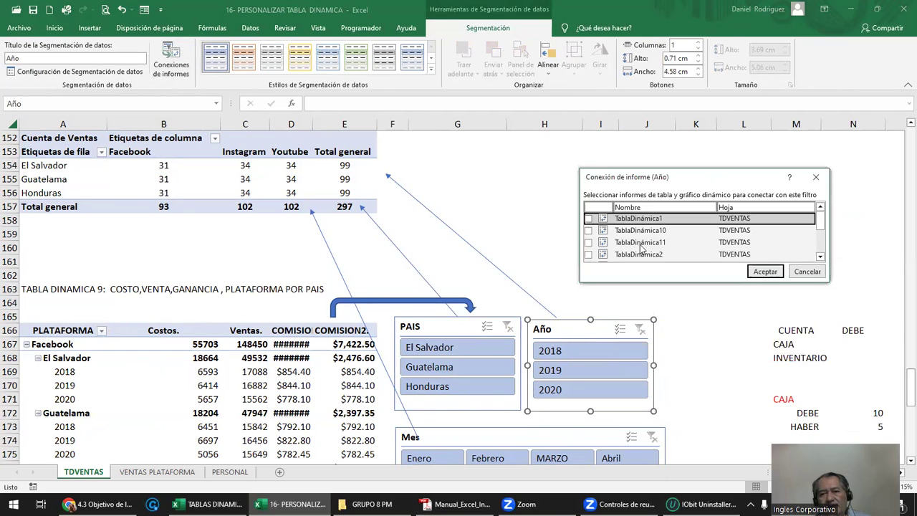
pyautogui.click(592, 244)
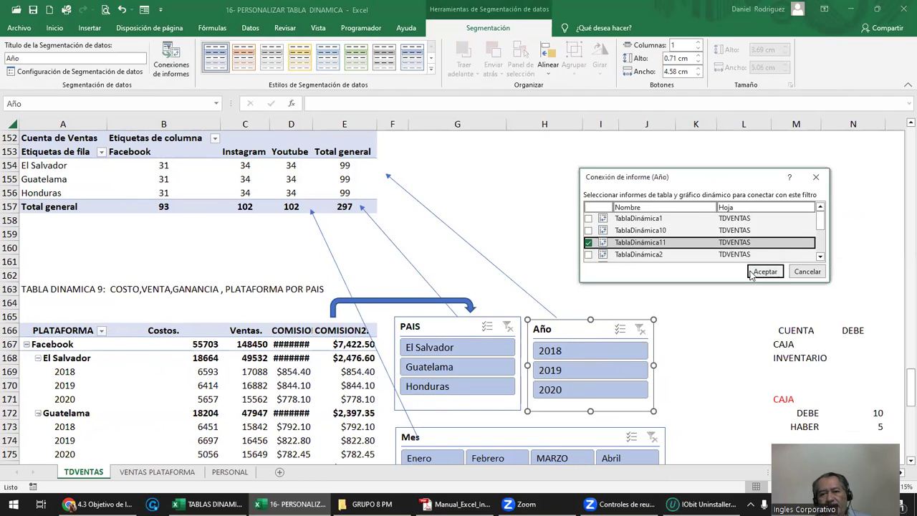
pyautogui.click(750, 275)
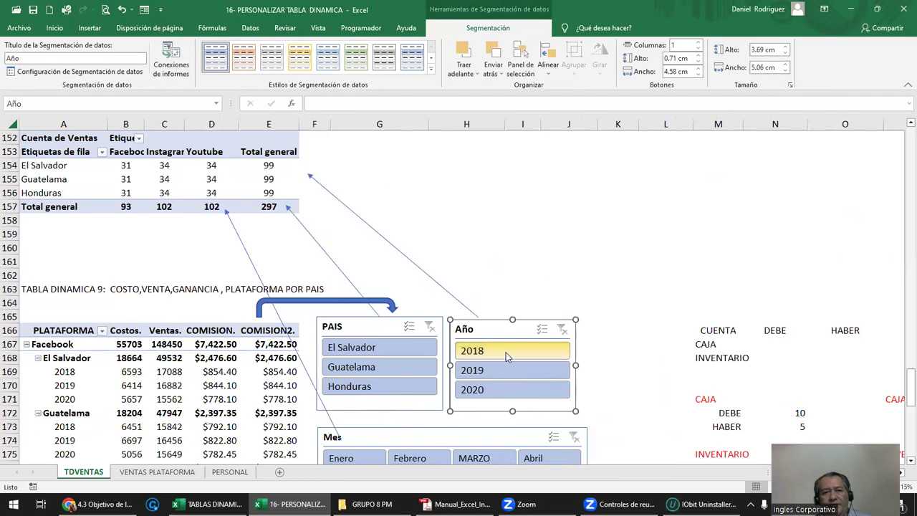
# Test the Año slicer with 2018, 2019, 2020 and 2018, then clear the year filter
pyautogui.click(509, 350)
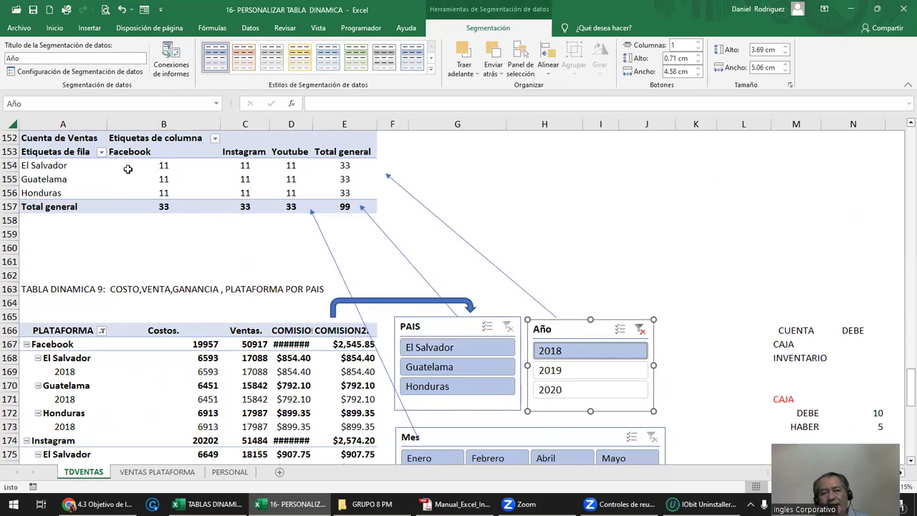
pyautogui.click(603, 373)
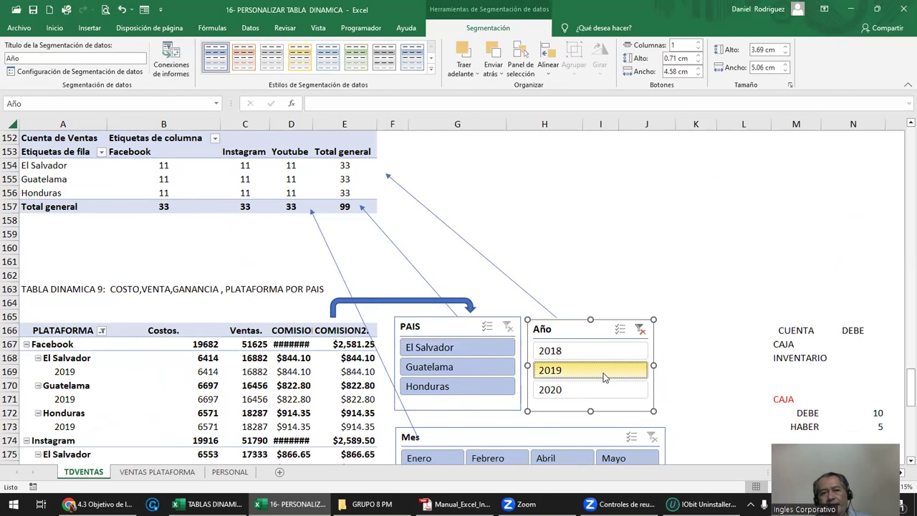
pyautogui.click(599, 387)
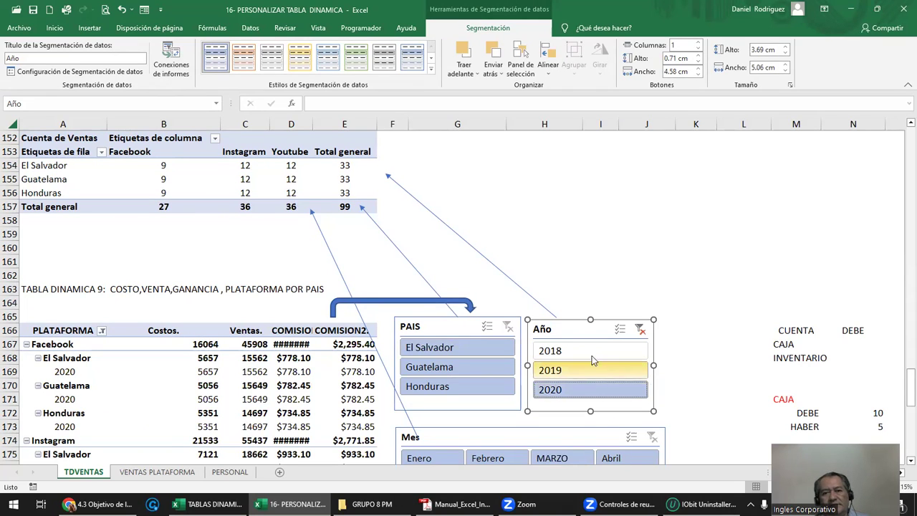
pyautogui.click(591, 354)
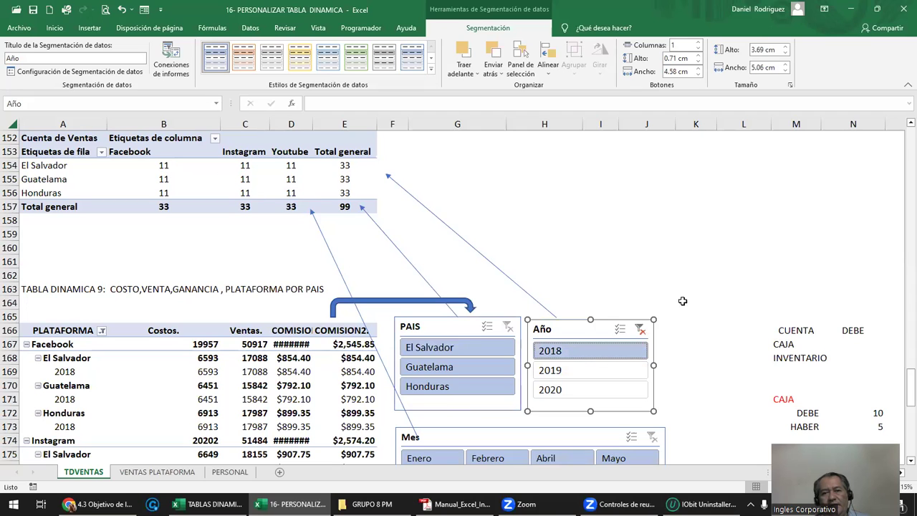
pyautogui.click(646, 330)
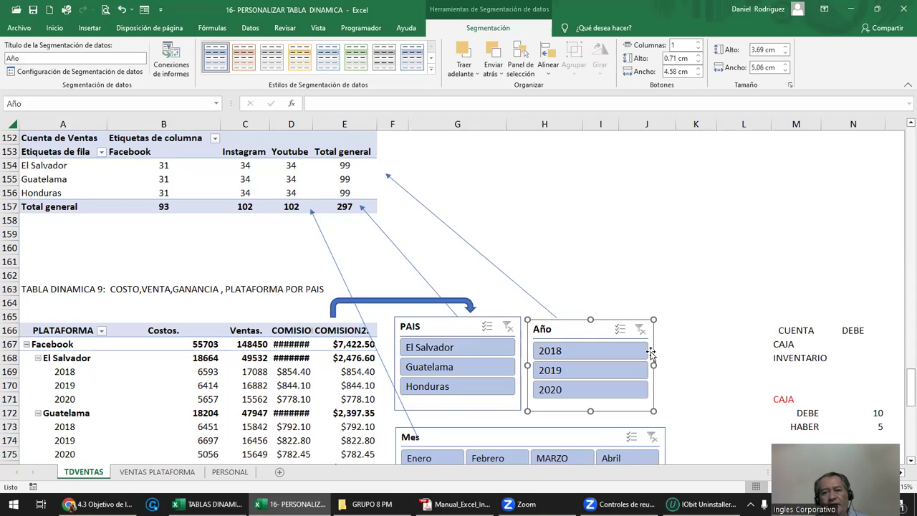
# Connect TablaDinámica11 to the Mes slicer as well
pyautogui.click(570, 441)
pyautogui.click(170, 58)
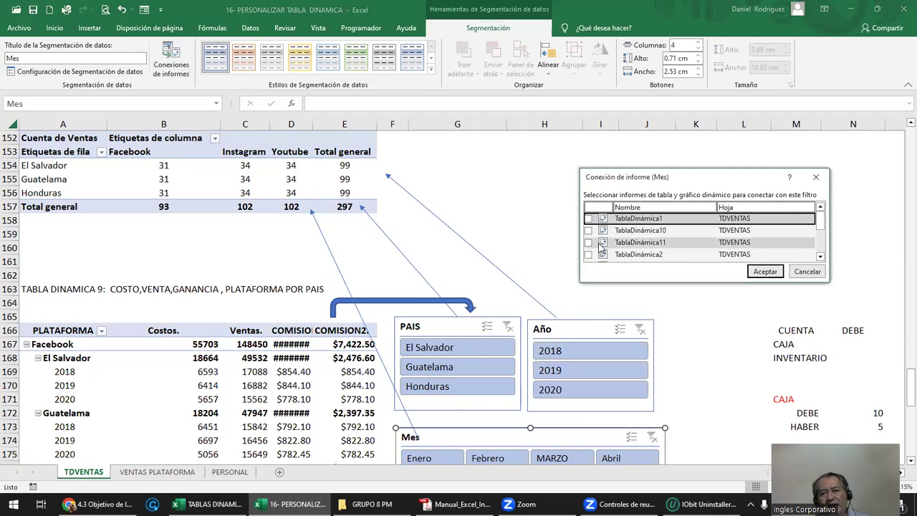
pyautogui.click(588, 243)
pyautogui.click(764, 272)
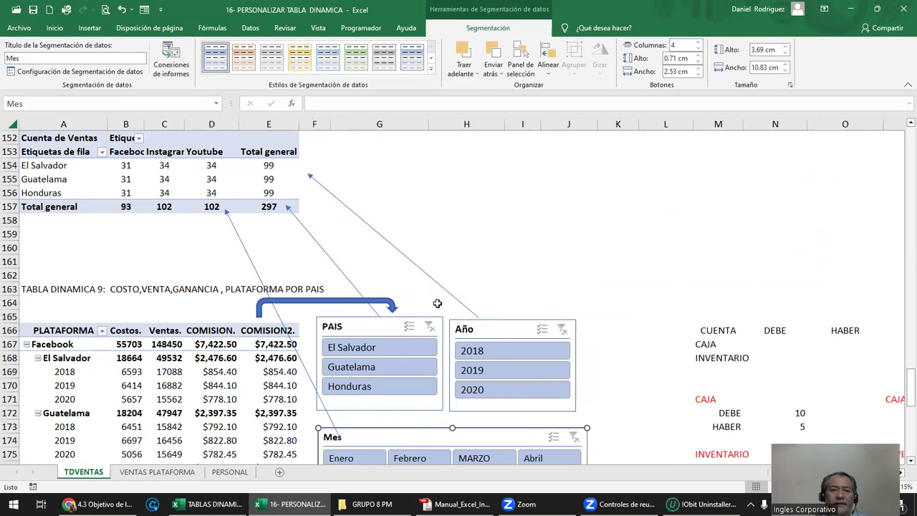
# Test the PAIS slicer with El Salvador and Guatemala, clear it, then filter to 2018
pyautogui.click(527, 259)
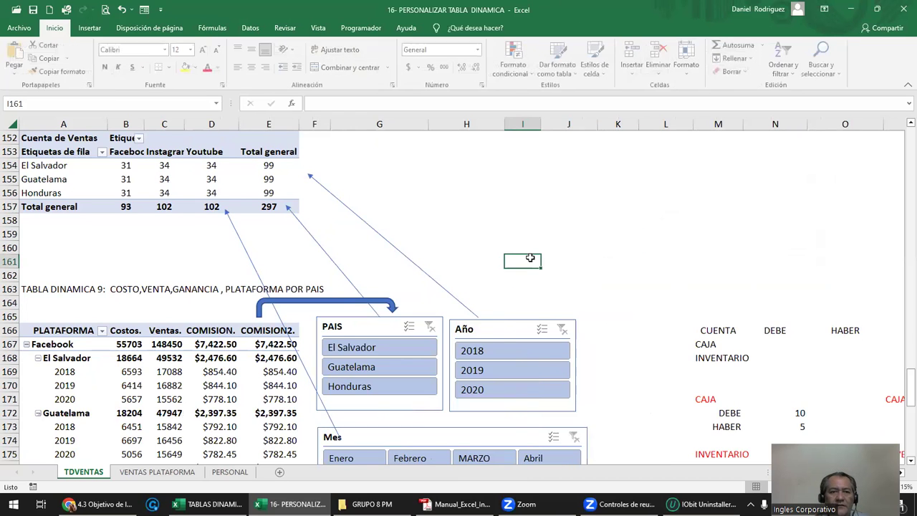
pyautogui.keyDown('ctrl'); pyautogui.scroll(-1, 528, 258); pyautogui.keyUp('ctrl')
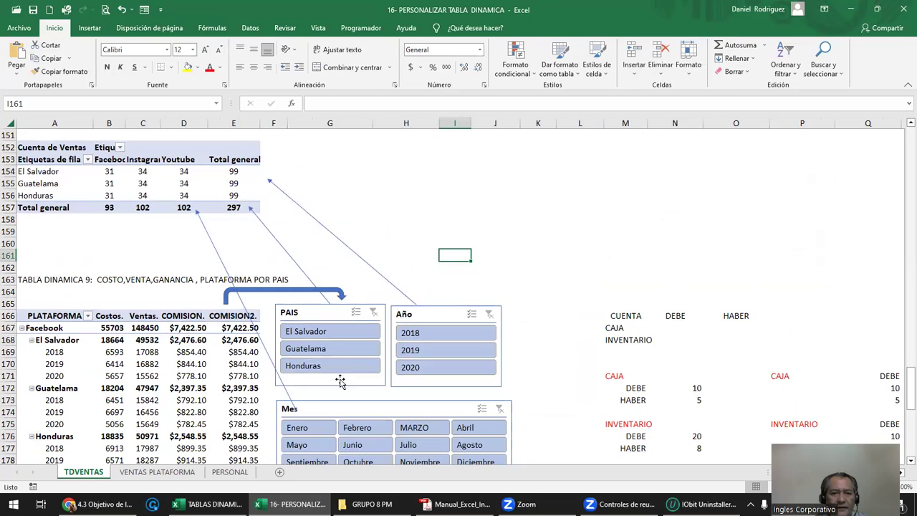
pyautogui.click(313, 334)
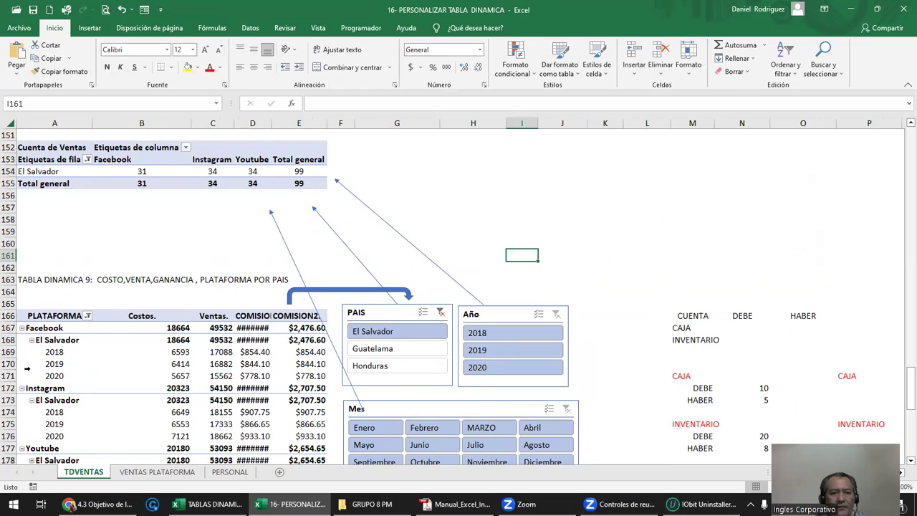
pyautogui.click(412, 351)
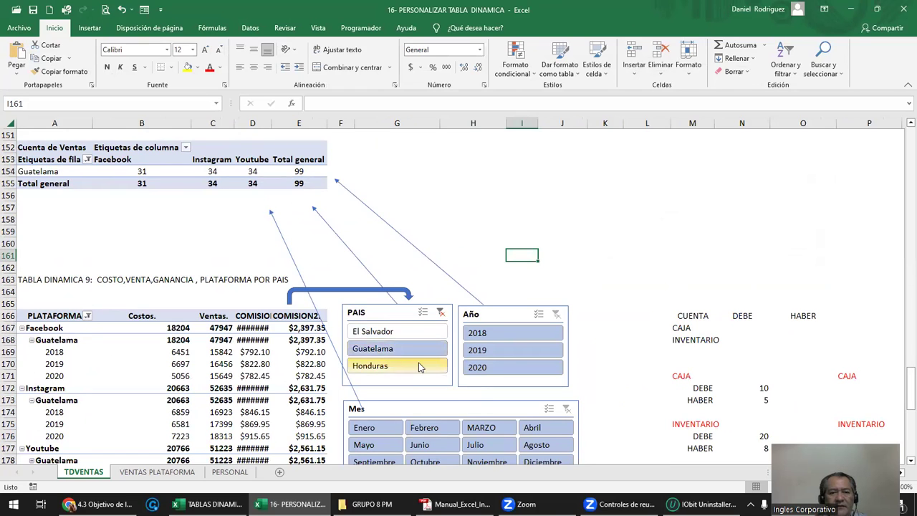
pyautogui.click(440, 312)
pyautogui.click(487, 334)
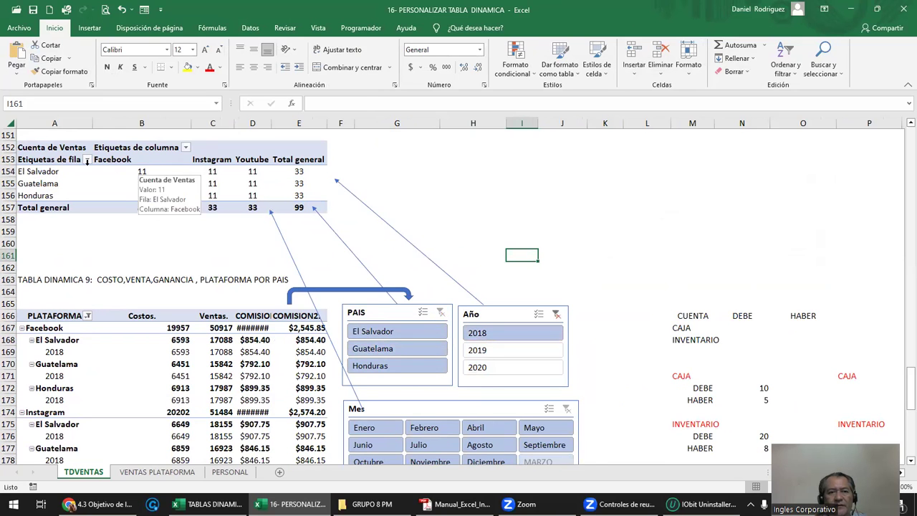
# Add Año to the sales-count pivot rows and expand El Salvador and Guatemala
pyautogui.click(47, 161)
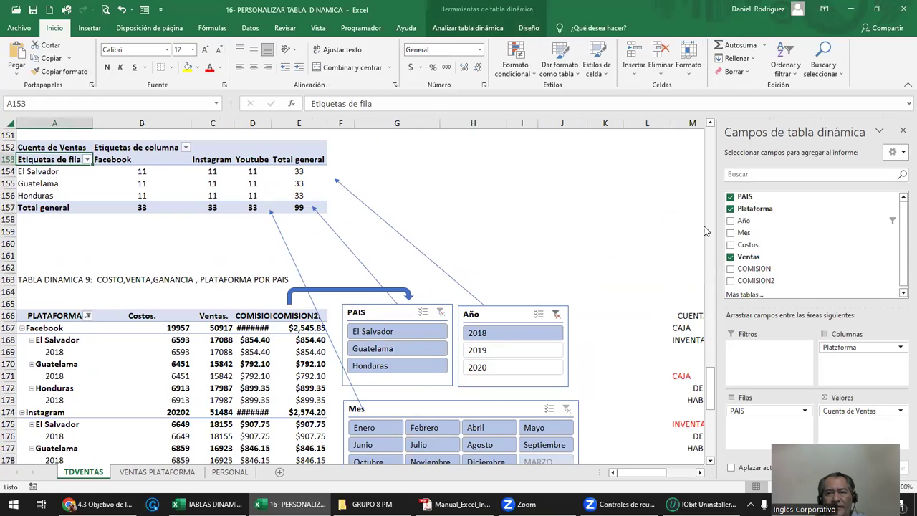
pyautogui.moveTo(744, 220)
pyautogui.mouseDown()
pyautogui.moveTo(775, 423)
pyautogui.moveTo(768, 423)
pyautogui.mouseUp()
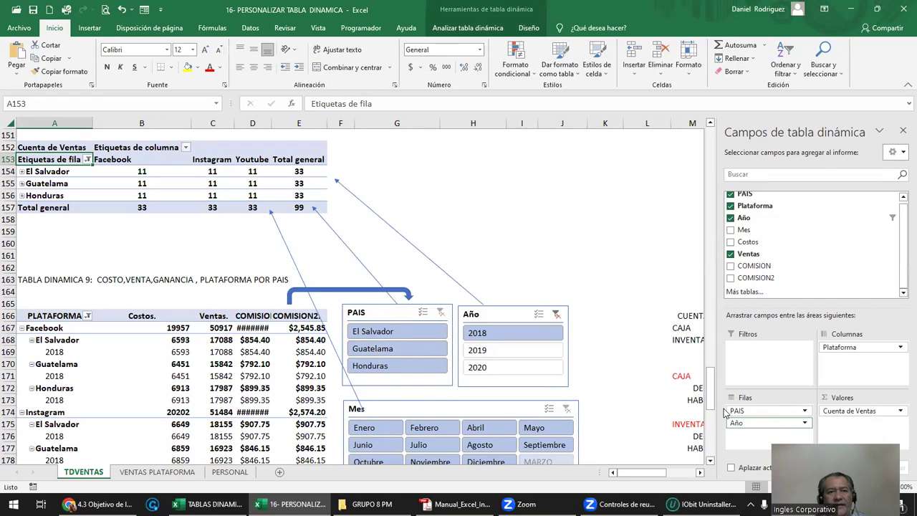
pyautogui.click(21, 172)
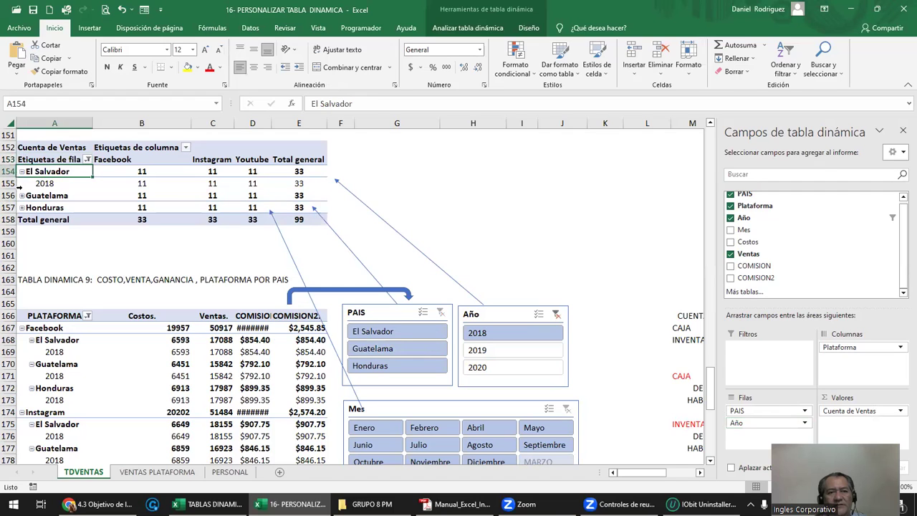
pyautogui.click(22, 196)
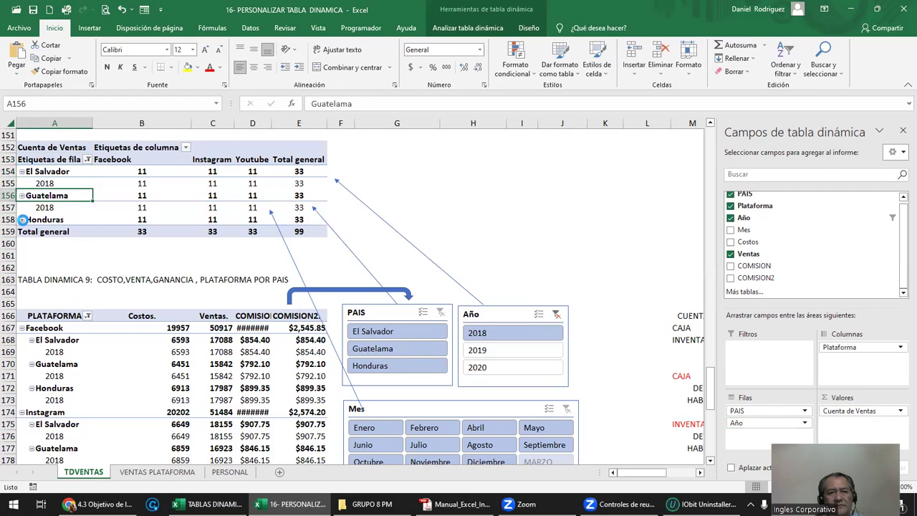
# Expand Honduras, try the 2019 and 2020 year filters, clear them, and dismiss the overlap errors
pyautogui.click(22, 220)
pyautogui.click(485, 351)
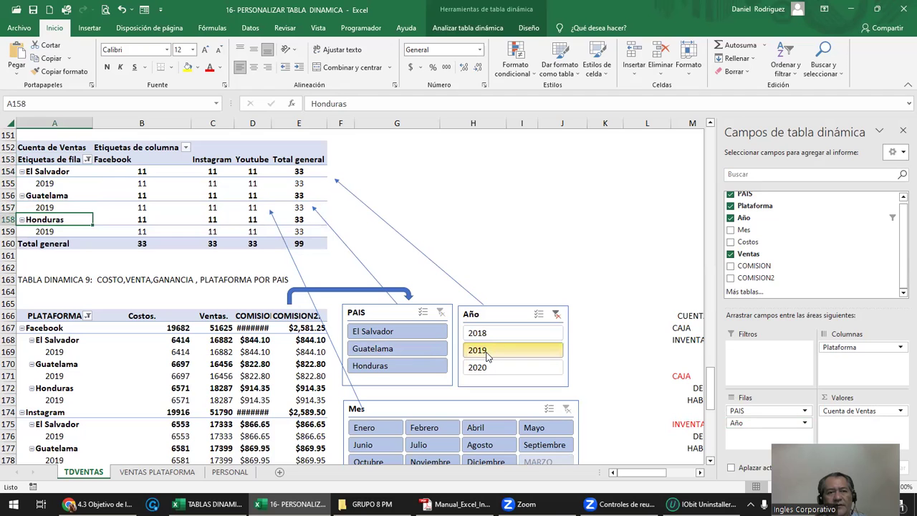
pyautogui.click(494, 366)
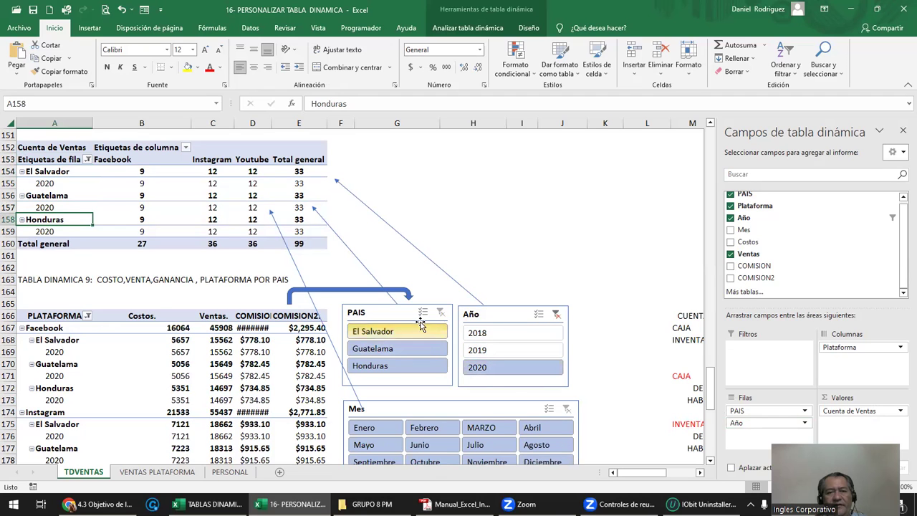
pyautogui.click(556, 313)
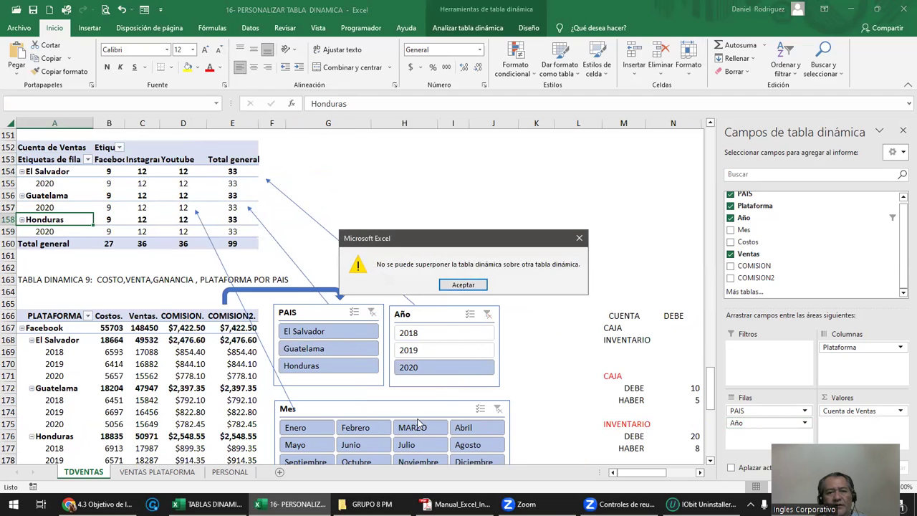
pyautogui.click(463, 284)
pyautogui.click(557, 315)
pyautogui.click(472, 288)
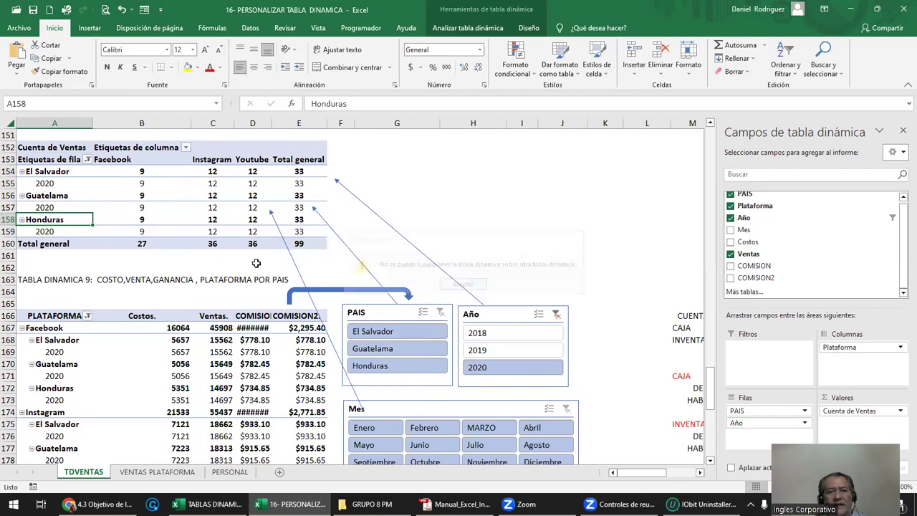
# Insert two blank rows (161–162) between the two pivot tables
pyautogui.click(30, 255)
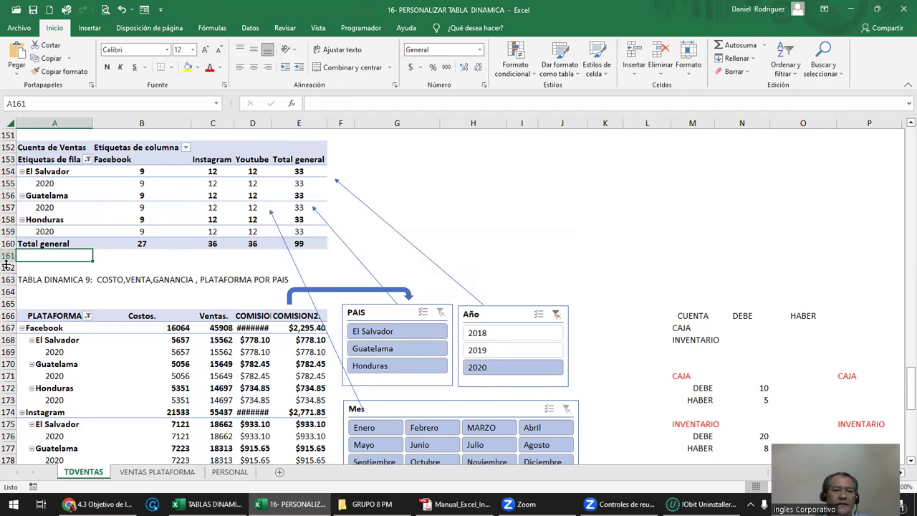
pyautogui.click(7, 268)
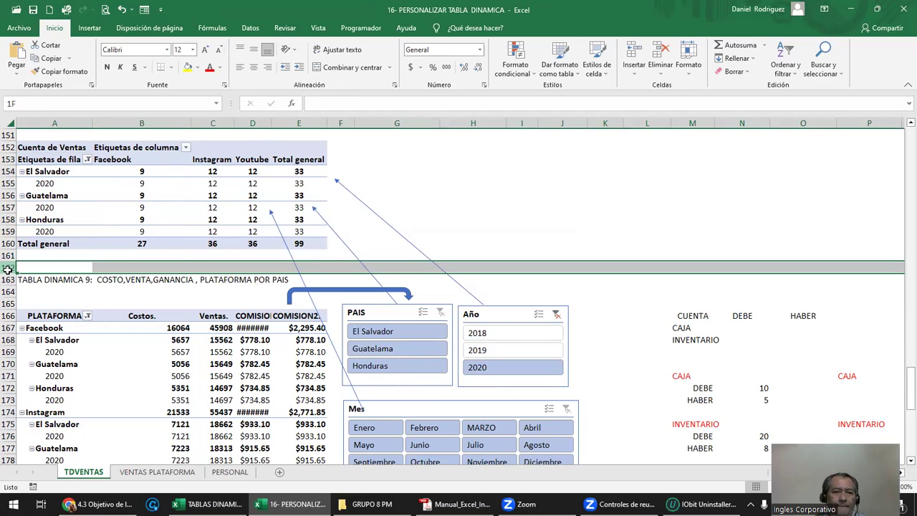
pyautogui.moveTo(7, 255); pyautogui.dragTo(9, 267)
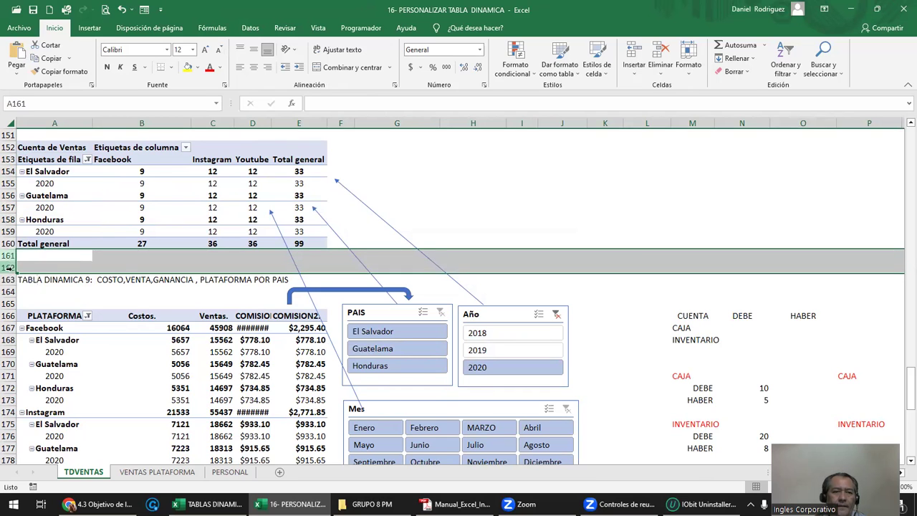
pyautogui.rightClick(8, 266)
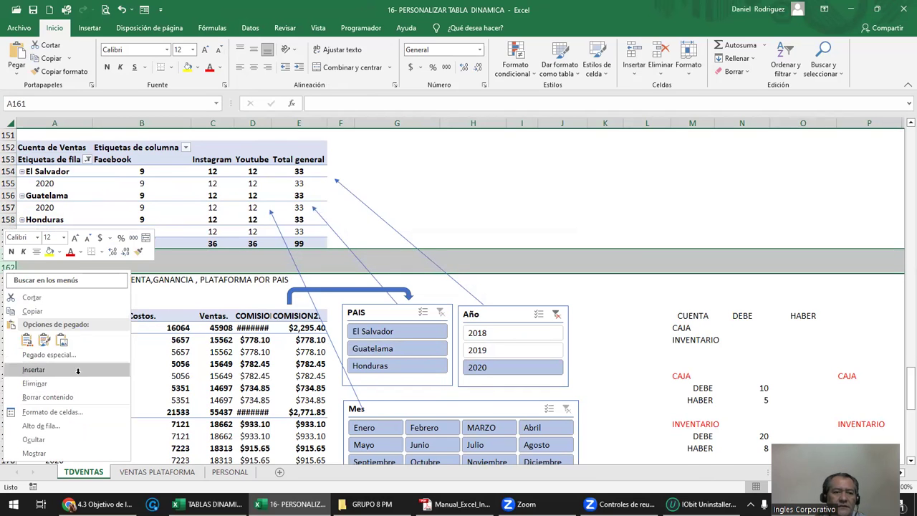
pyautogui.click(77, 371)
# Filter both pivots to Enero 2018, so the sales count totals 9
pyautogui.click(471, 207)
pyautogui.click(501, 358)
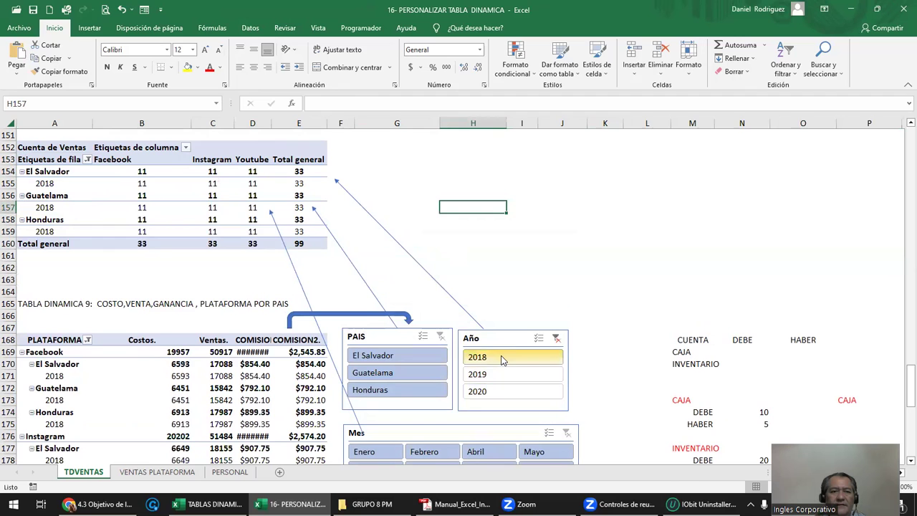
pyautogui.click(556, 337)
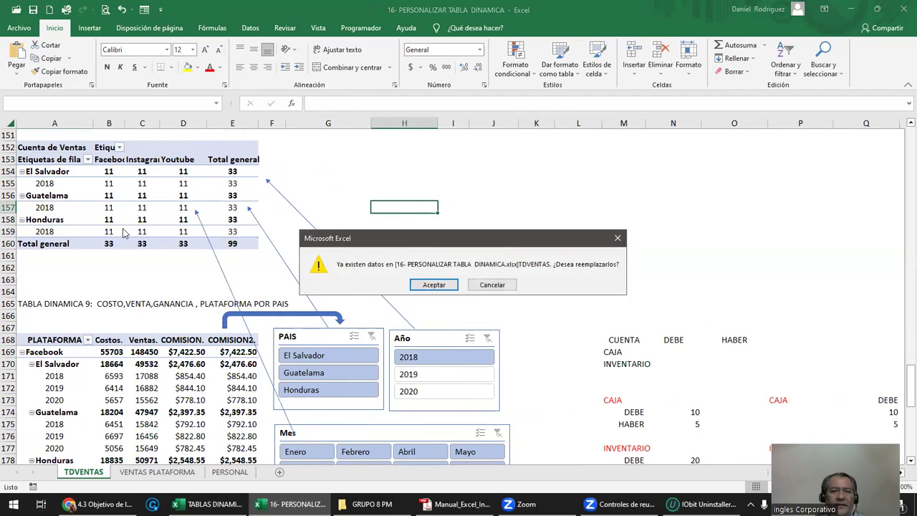
pyautogui.press('Return')
pyautogui.click(486, 254)
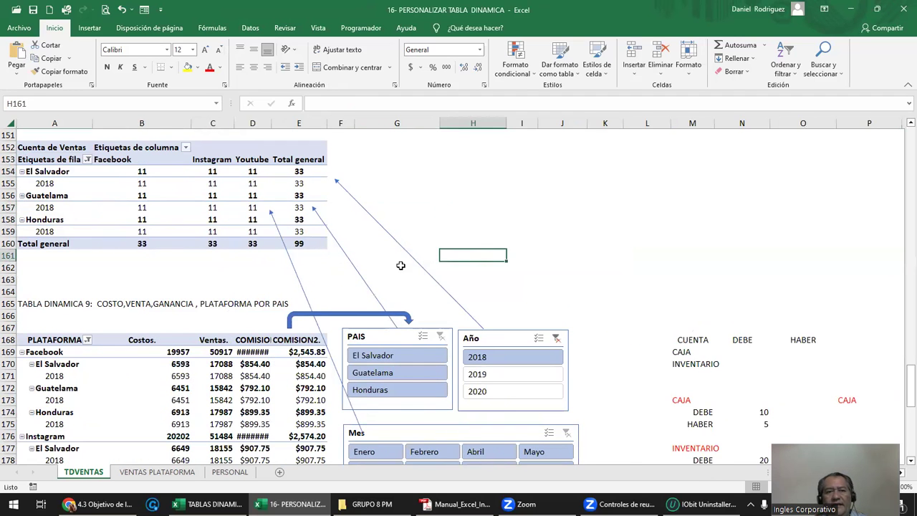
pyautogui.scroll(-2, 351, 262)
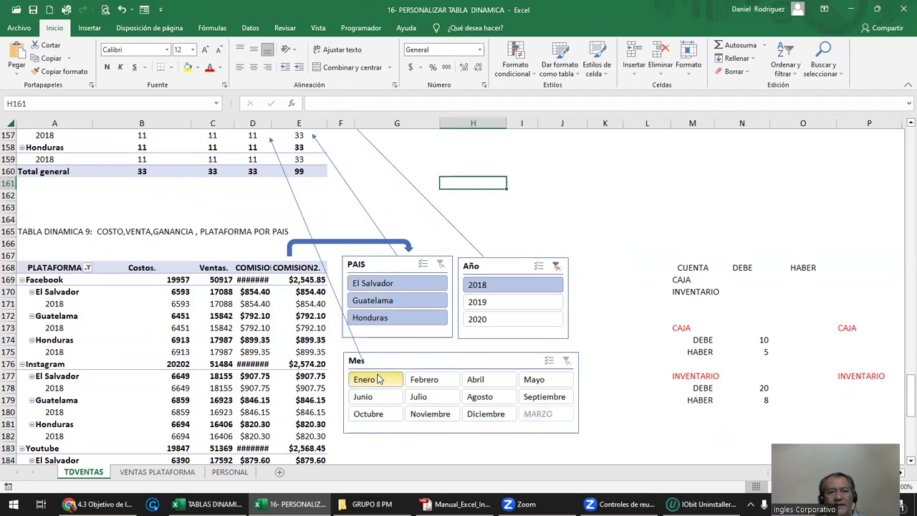
pyautogui.click(373, 379)
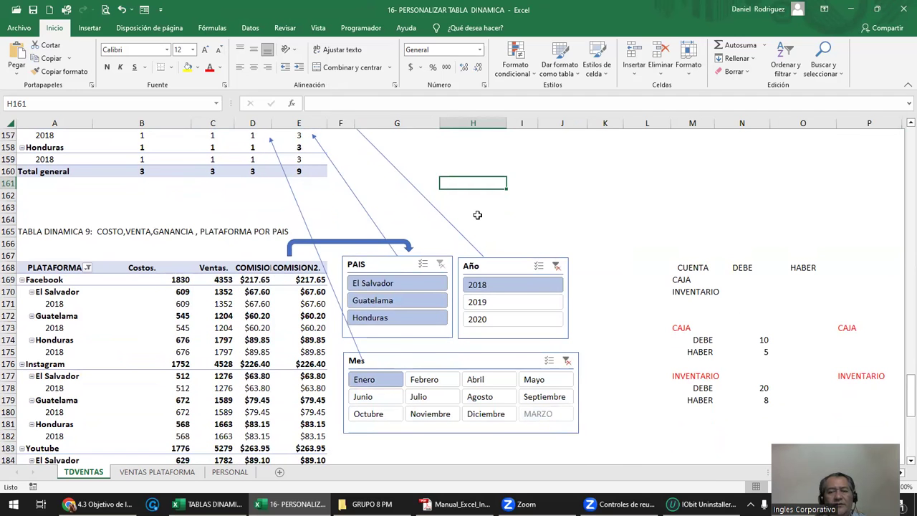
pyautogui.scroll(1, 477, 215)
pyautogui.scroll(1, 477, 215)
# Check source columns A to F on VENTAS PLATAFORMA, then return to TDVENTAS
pyautogui.scroll(3, 477, 215)
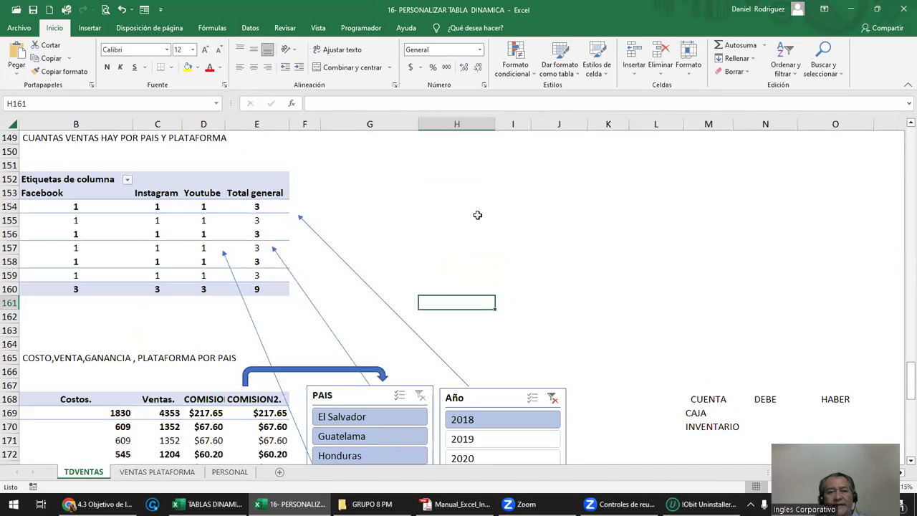
pyautogui.click(199, 395)
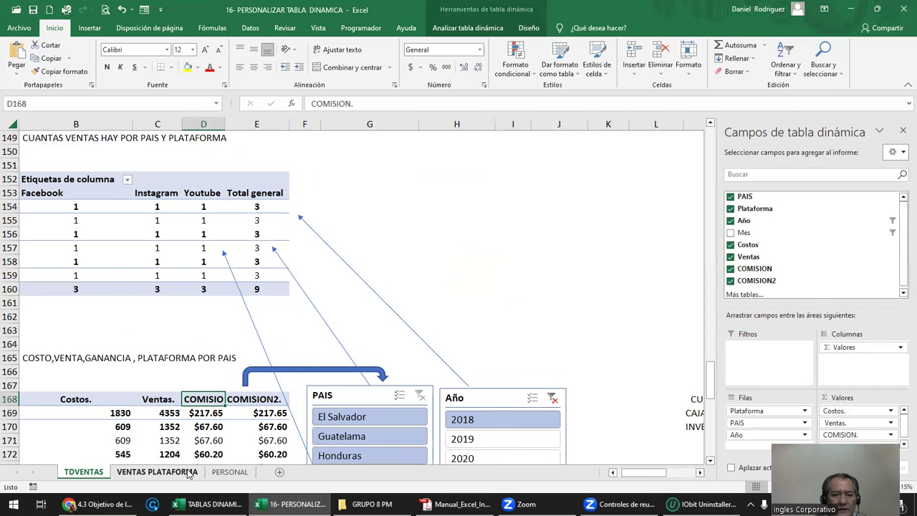
pyautogui.click(157, 472)
pyautogui.moveTo(66, 125); pyautogui.dragTo(509, 149)
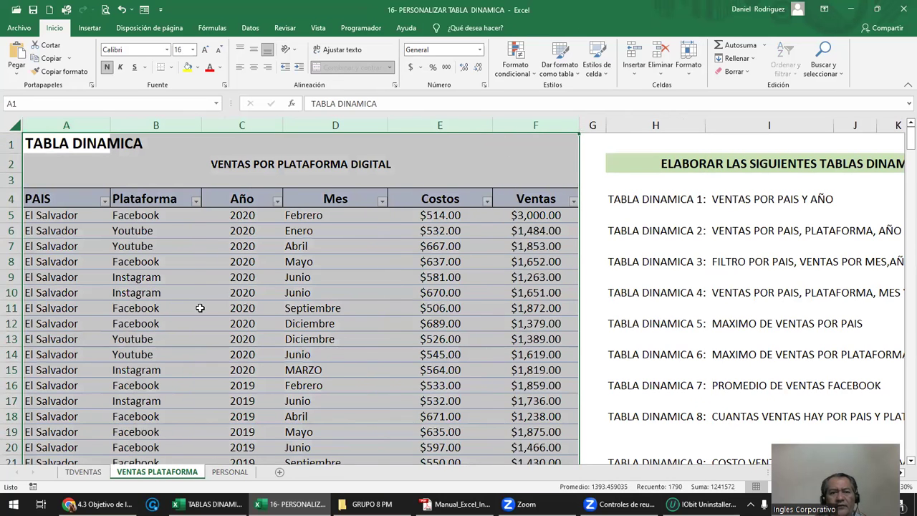
pyautogui.click(94, 473)
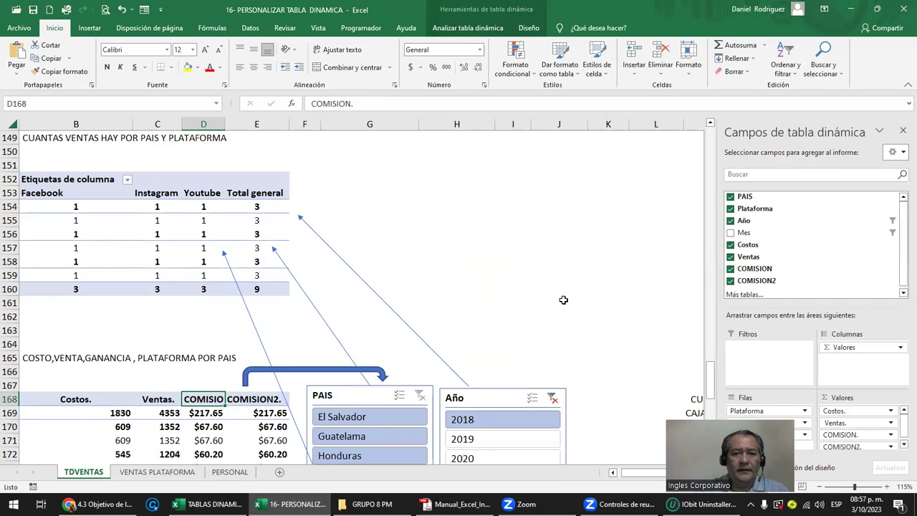
# Move the PAIS slicer up beside the sales-count pivot table totalling 9
pyautogui.click(493, 395)
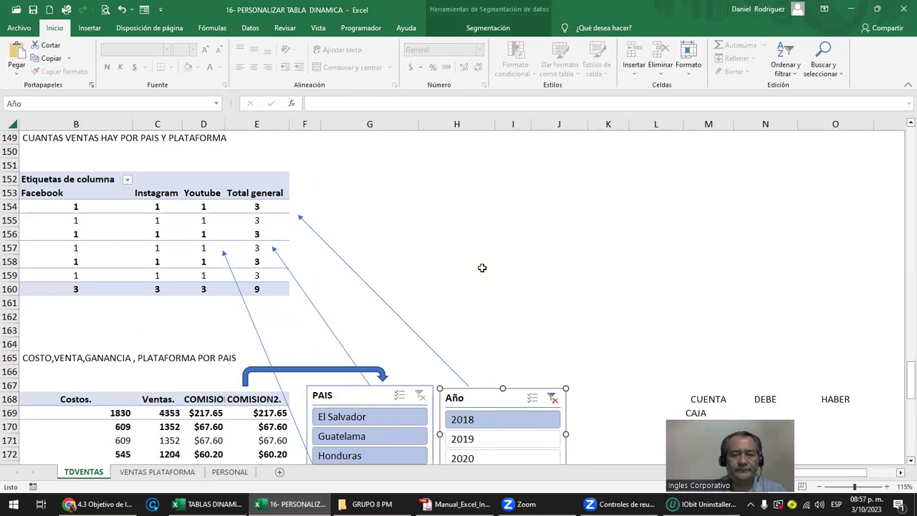
pyautogui.click(482, 267)
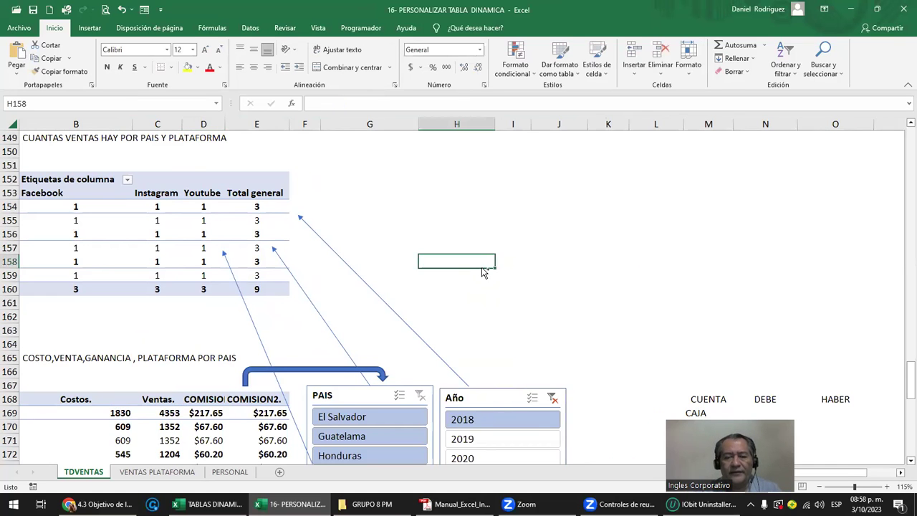
pyautogui.scroll(-1, 482, 267)
pyautogui.scroll(-1, 482, 267)
pyautogui.scroll(-1, 480, 267)
pyautogui.scroll(-1, 480, 267)
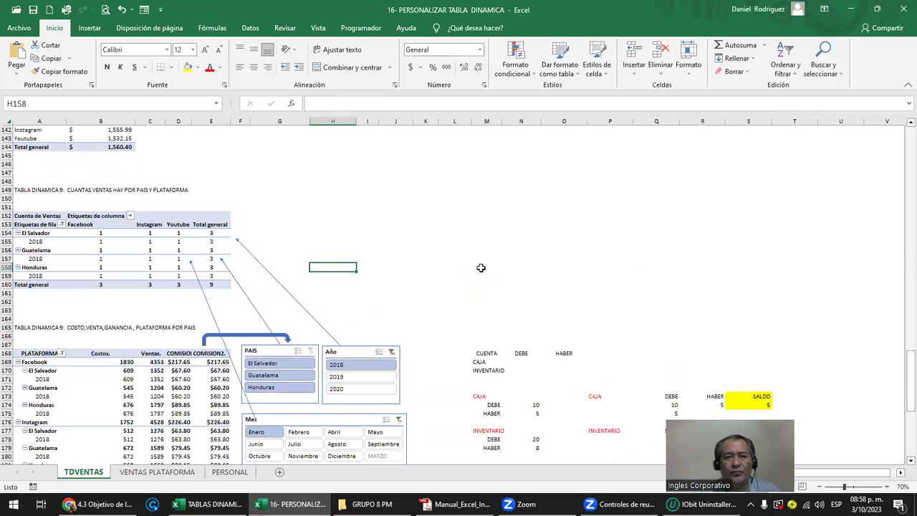
pyautogui.scroll(1, 481, 267)
pyautogui.scroll(2, 480, 267)
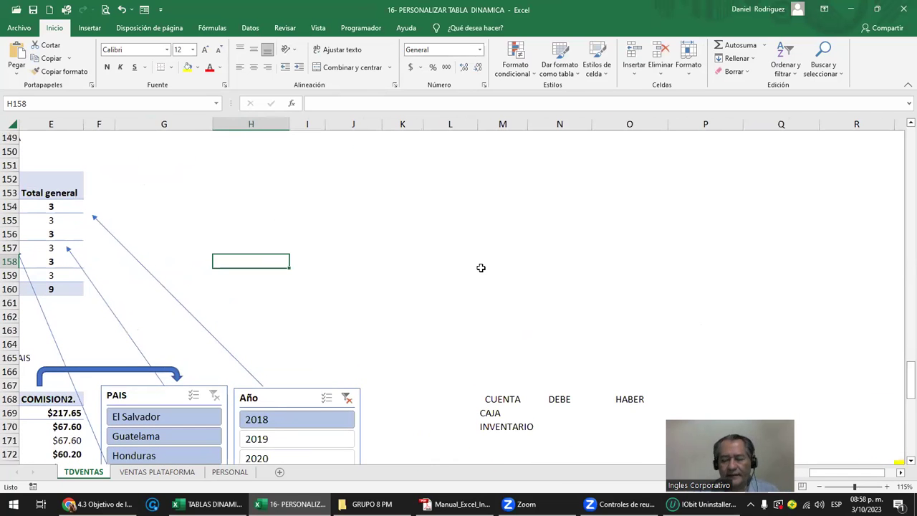
pyautogui.press('Home')
pyautogui.press('Down')
pyautogui.press('Down')
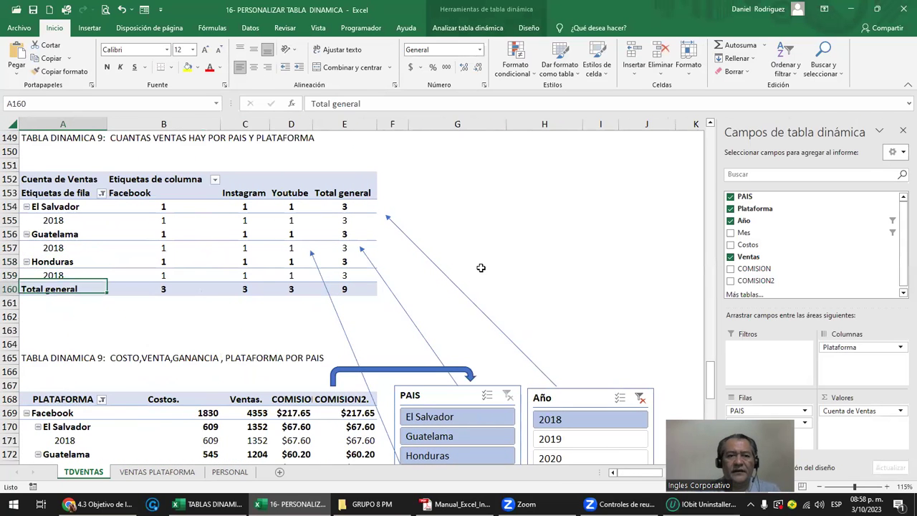
pyautogui.moveTo(457, 388)
pyautogui.mouseDown()
pyautogui.moveTo(512, 179)
pyautogui.moveTo(551, 259)
pyautogui.mouseUp()
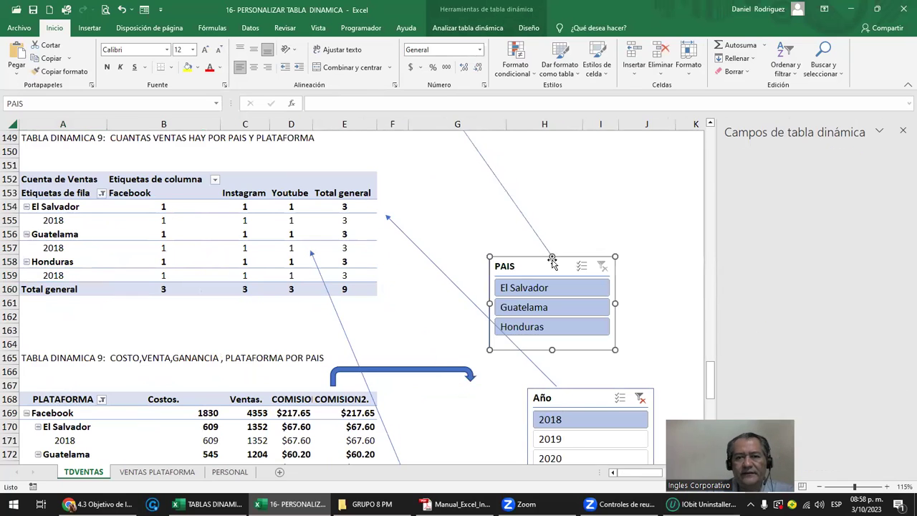
# Open the PAIS slicer's report connections and enlarge the list to show every pivot table
pyautogui.click(527, 227)
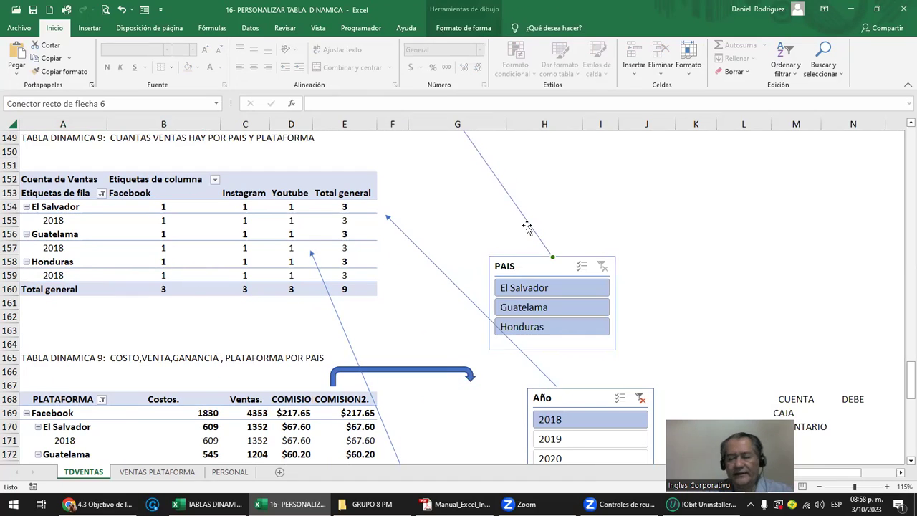
pyautogui.click(536, 269)
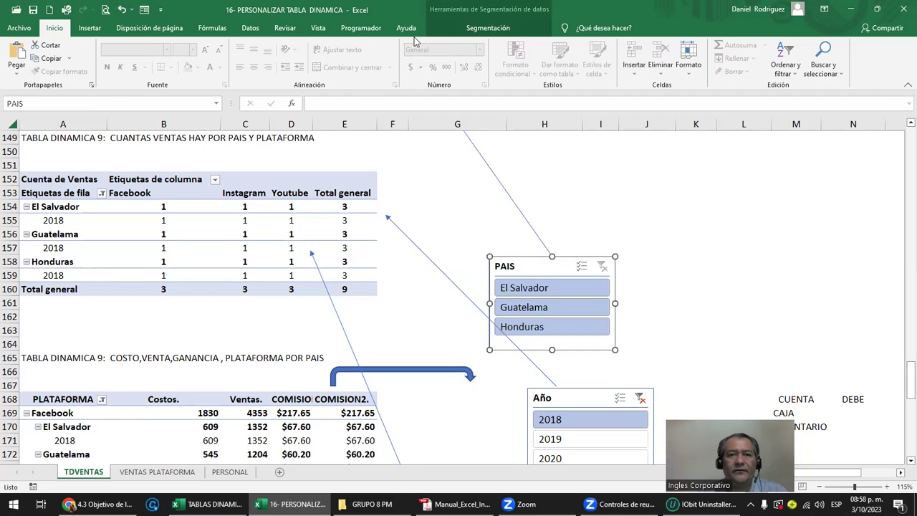
pyautogui.click(488, 30)
pyautogui.click(172, 65)
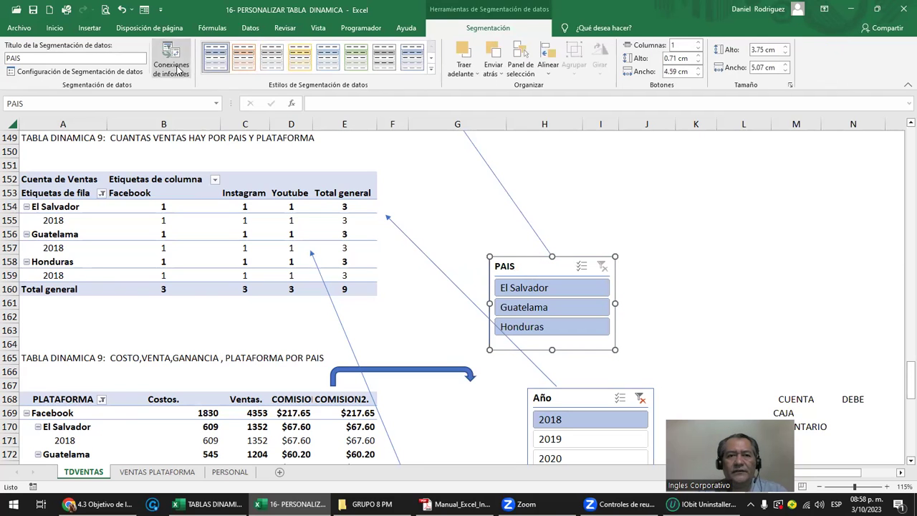
pyautogui.moveTo(709, 179); pyautogui.dragTo(686, 131)
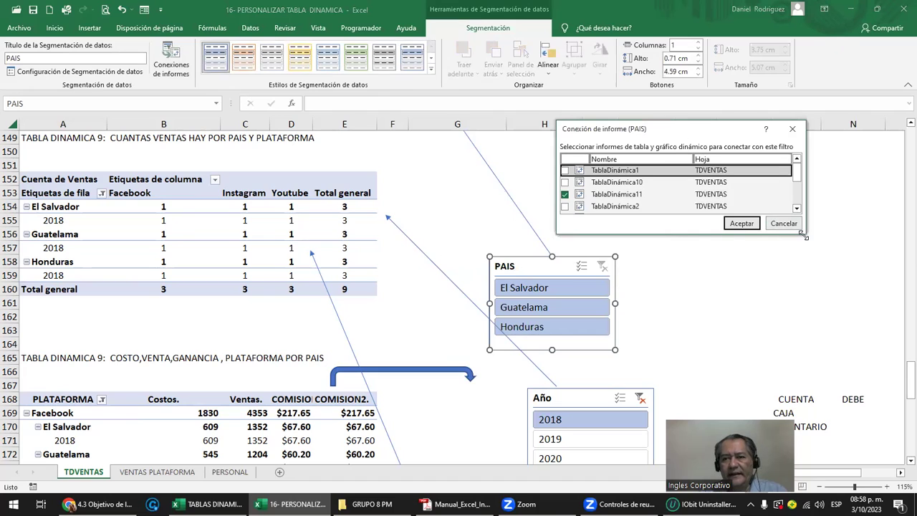
pyautogui.moveTo(802, 234); pyautogui.dragTo(836, 403)
# Connect TablaDinámica1, 10, 2, 4, 5, 7, 8 and 9 to the PAIS slicer
pyautogui.click(565, 170)
pyautogui.click(564, 182)
pyautogui.click(565, 206)
pyautogui.click(565, 229)
pyautogui.click(564, 242)
pyautogui.click(564, 255)
pyautogui.click(564, 266)
pyautogui.click(565, 279)
pyautogui.click(775, 390)
pyautogui.click(670, 248)
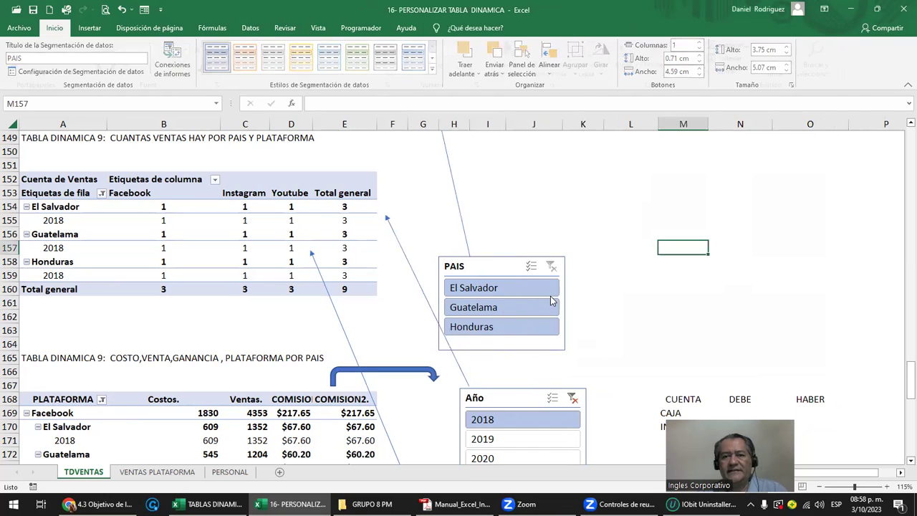
# Move the PAIS slicer near the tables and test it with Guatelama and Honduras
pyautogui.scroll(4, 537, 284)
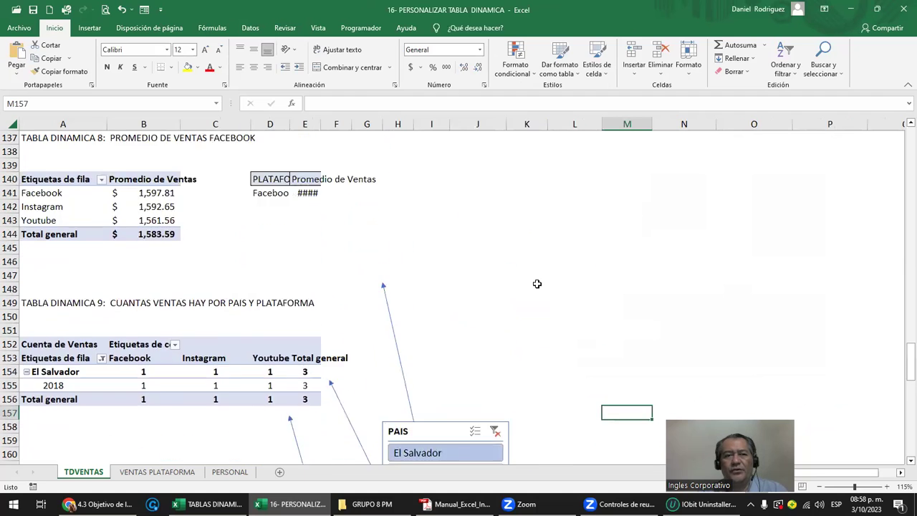
pyautogui.scroll(1, 537, 285)
pyautogui.scroll(-2, 536, 284)
pyautogui.moveTo(440, 396); pyautogui.dragTo(499, 230)
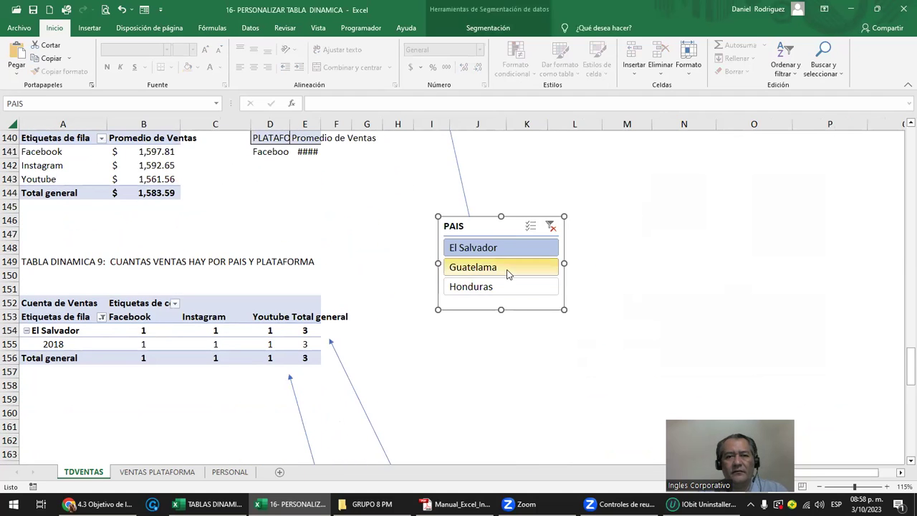
pyautogui.click(506, 267)
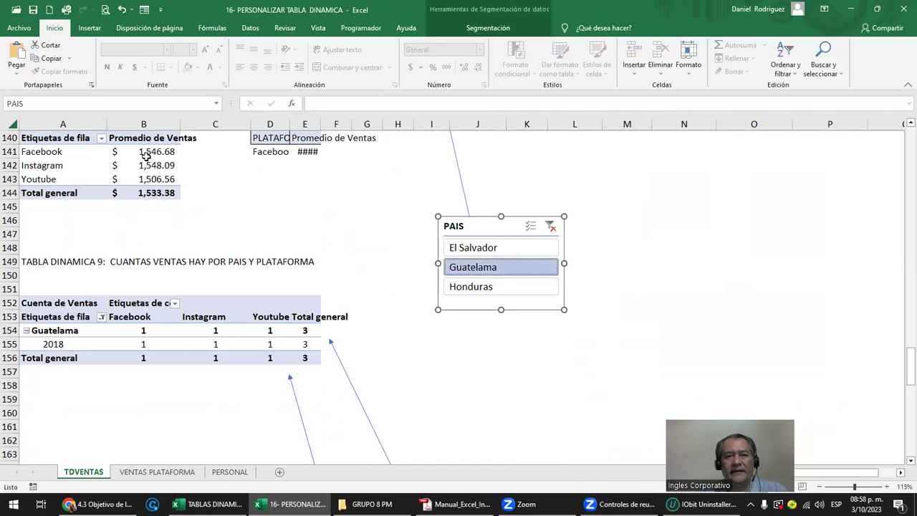
pyautogui.click(492, 288)
# Filter back to Guatelama and place the PAIS slicer below the count table
pyautogui.click(367, 220)
pyautogui.scroll(1, 371, 217)
pyautogui.scroll(2, 371, 217)
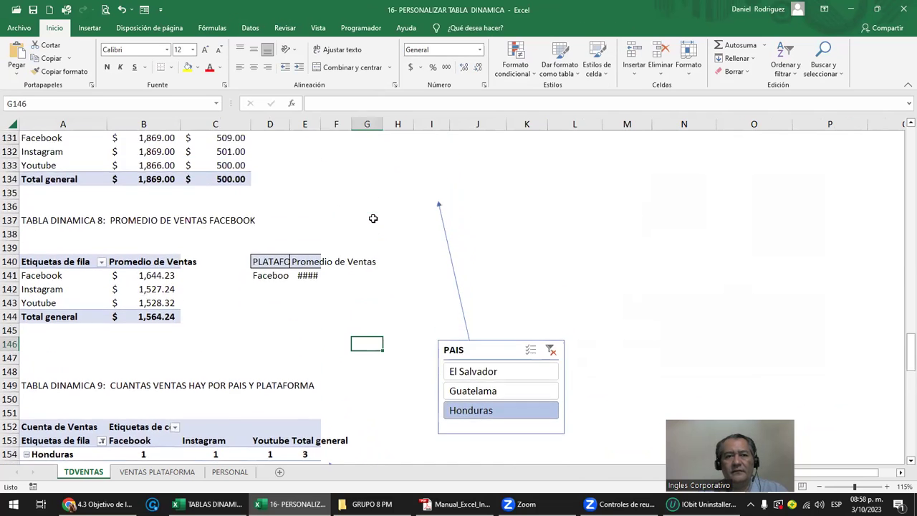
pyautogui.click(511, 390)
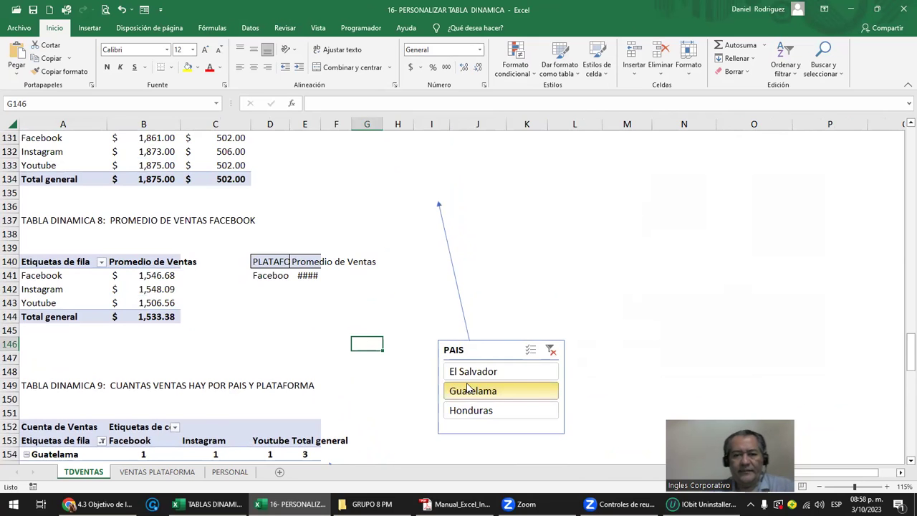
pyautogui.scroll(-1, 534, 384)
pyautogui.scroll(-3, 533, 383)
pyautogui.scroll(-1, 534, 382)
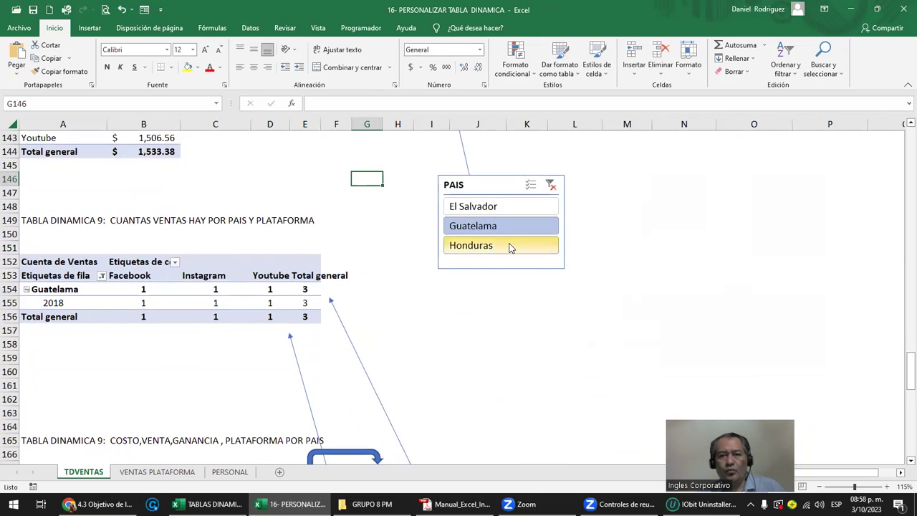
pyautogui.moveTo(482, 190); pyautogui.dragTo(476, 406)
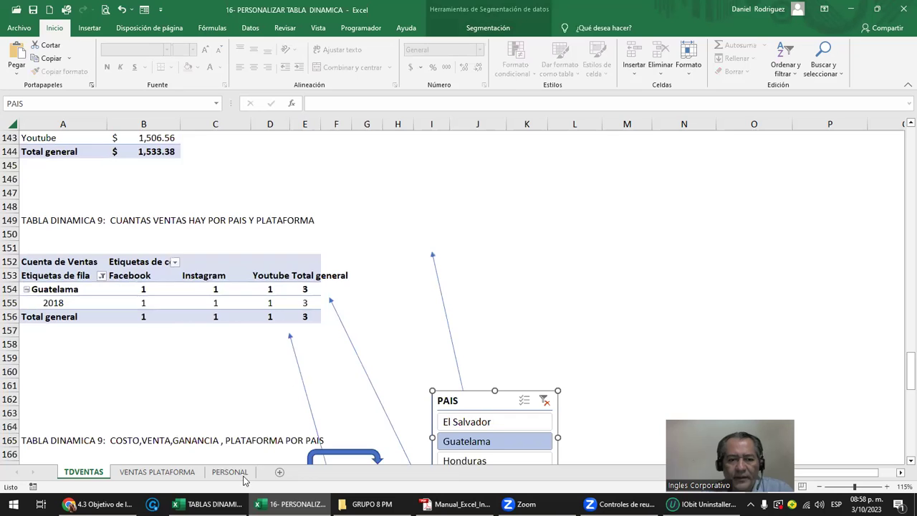
# In the 2017 dashboard, filter to Antiguo customers and review the Tipo de Cliente slicer's seven connected pivots
pyautogui.hotkey('alt', 'Tab')
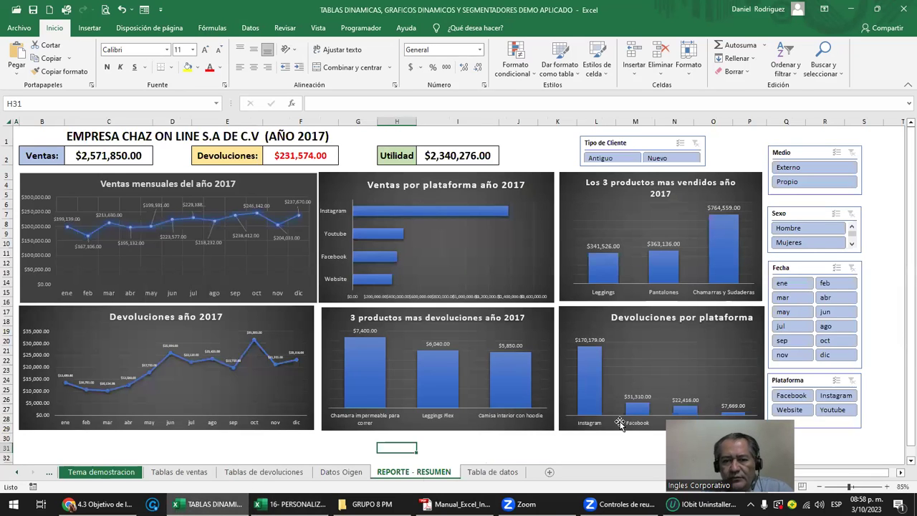
pyautogui.click(617, 158)
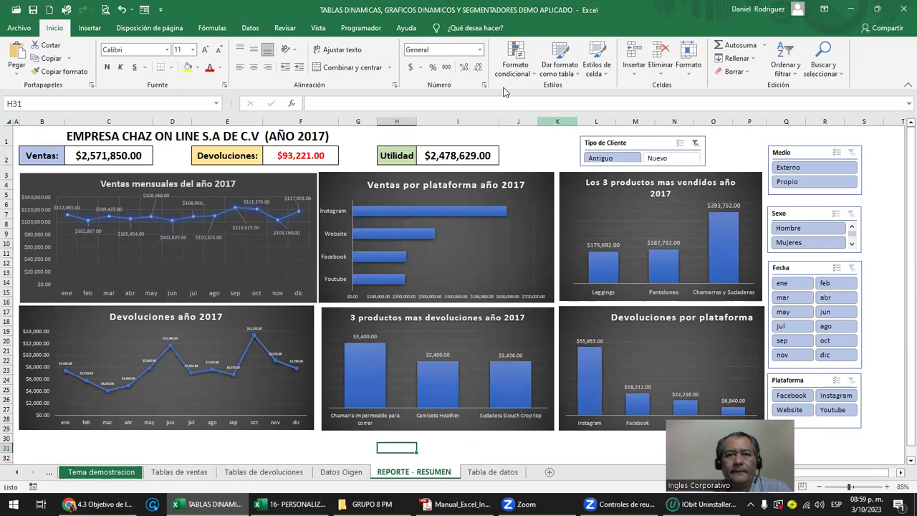
pyautogui.click(636, 147)
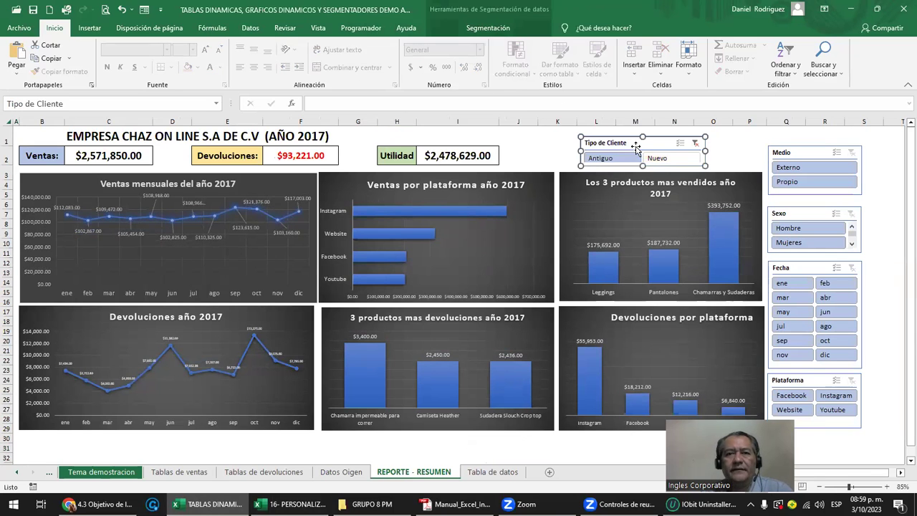
pyautogui.click(491, 28)
pyautogui.click(171, 64)
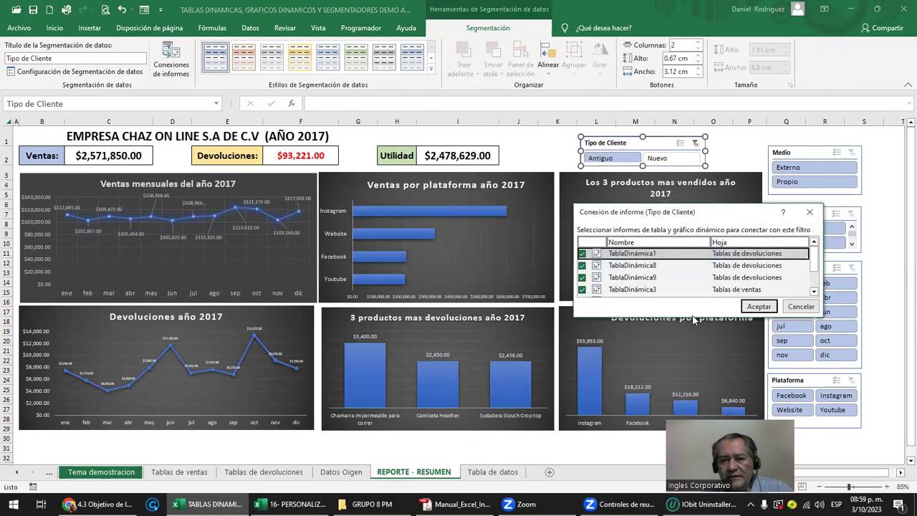
pyautogui.moveTo(695, 316); pyautogui.dragTo(691, 414)
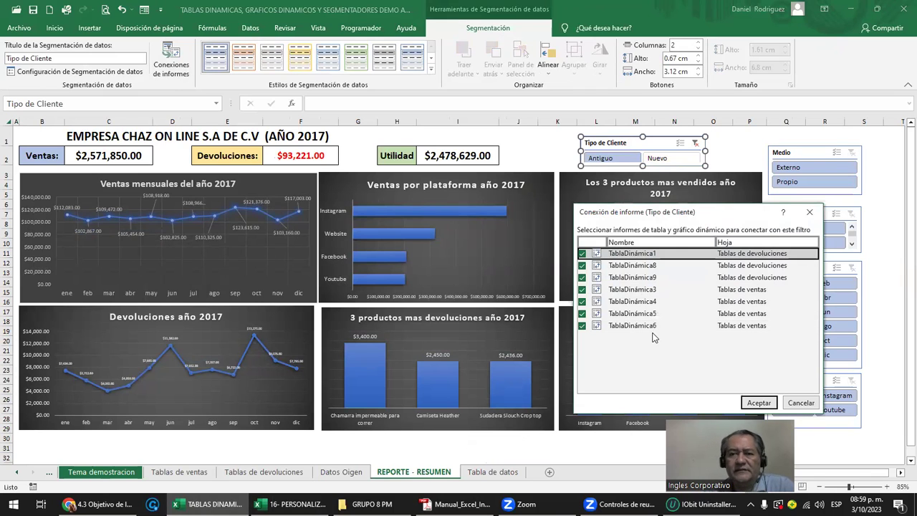
pyautogui.click(810, 213)
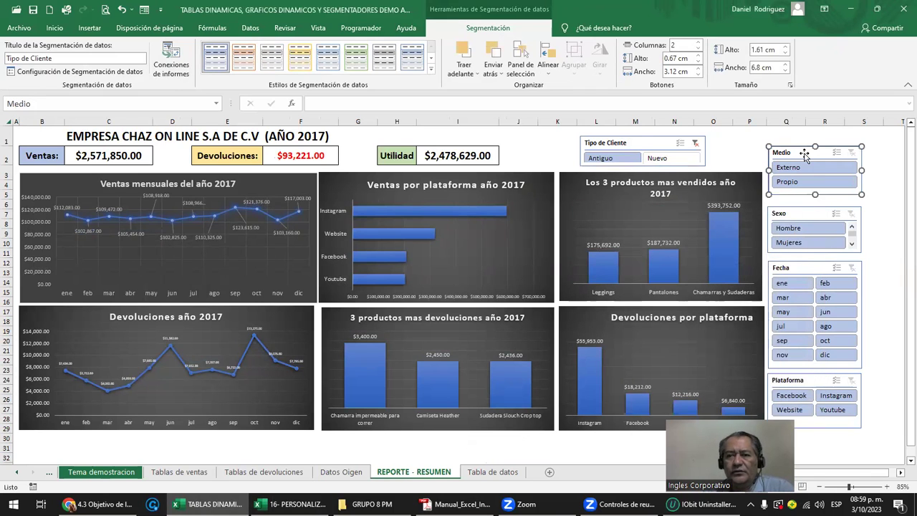
# Select the Medio slicer and briefly consult the PDF manual before returning to Excel
pyautogui.click(768, 168)
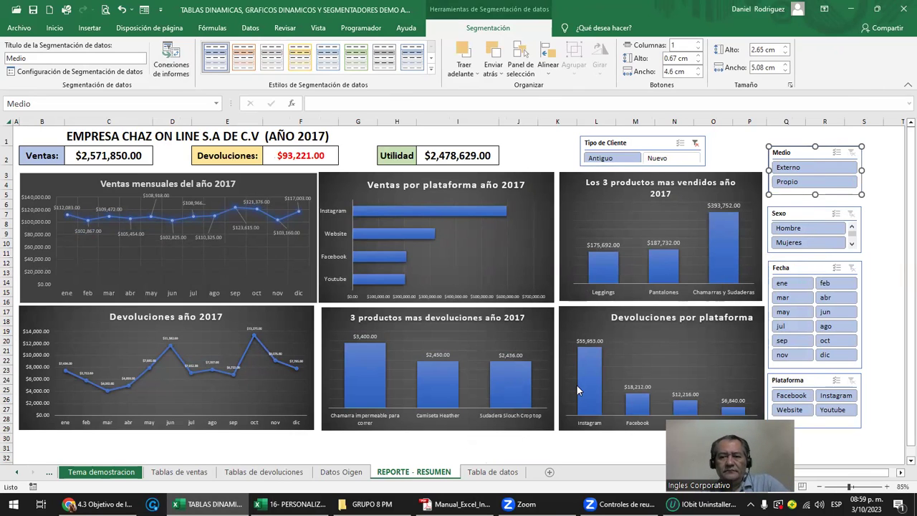
pyautogui.moveTo(204, 504)
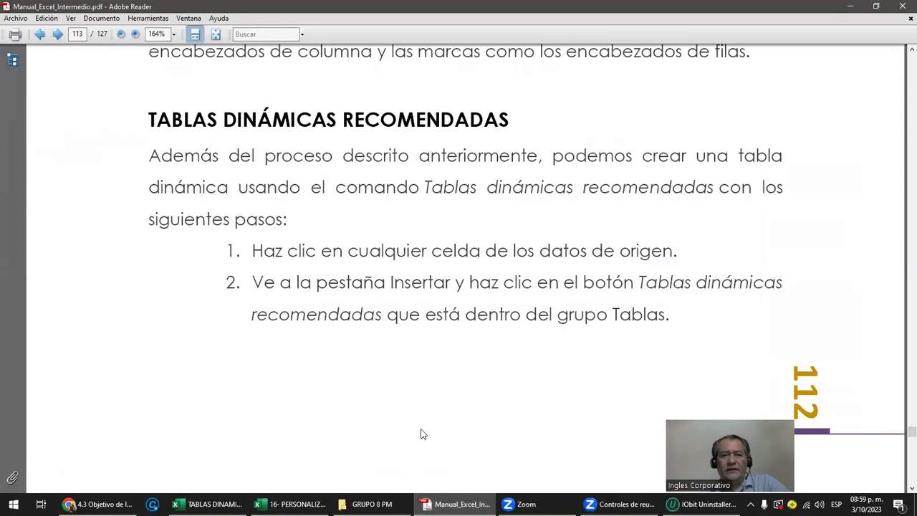
pyautogui.click(455, 503)
pyautogui.hotkey('alt', 'Tab')
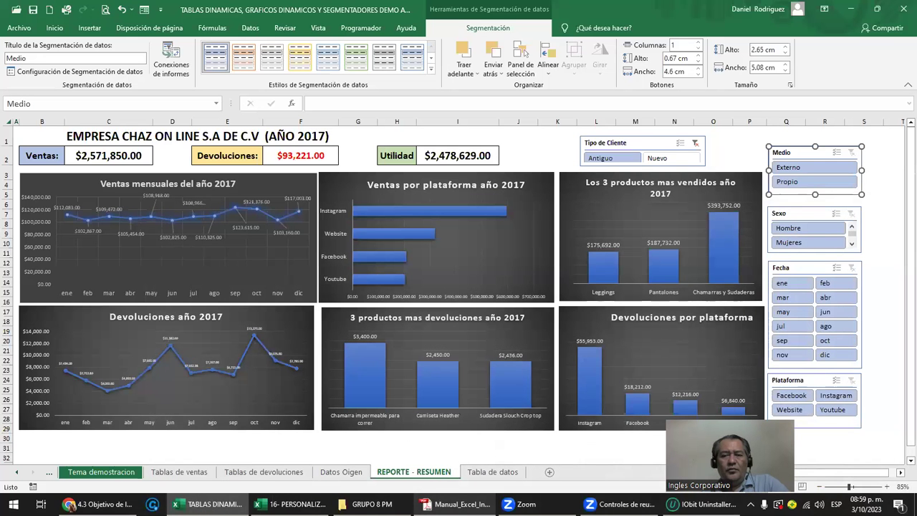